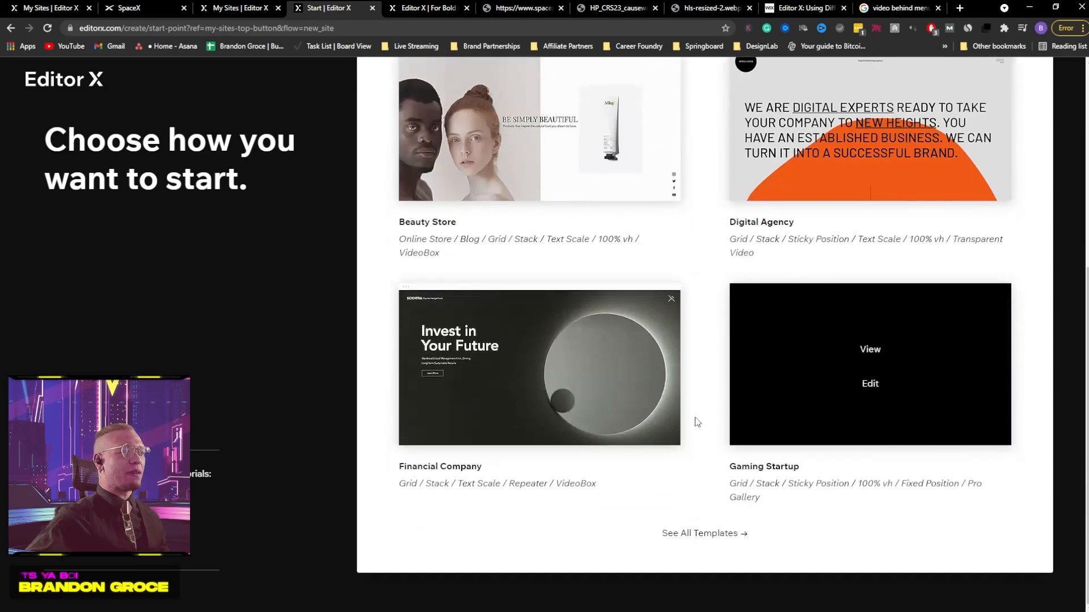
Look over the top sections of the SpaceX home page as the design reference
scroll(299, 78, up, 6)
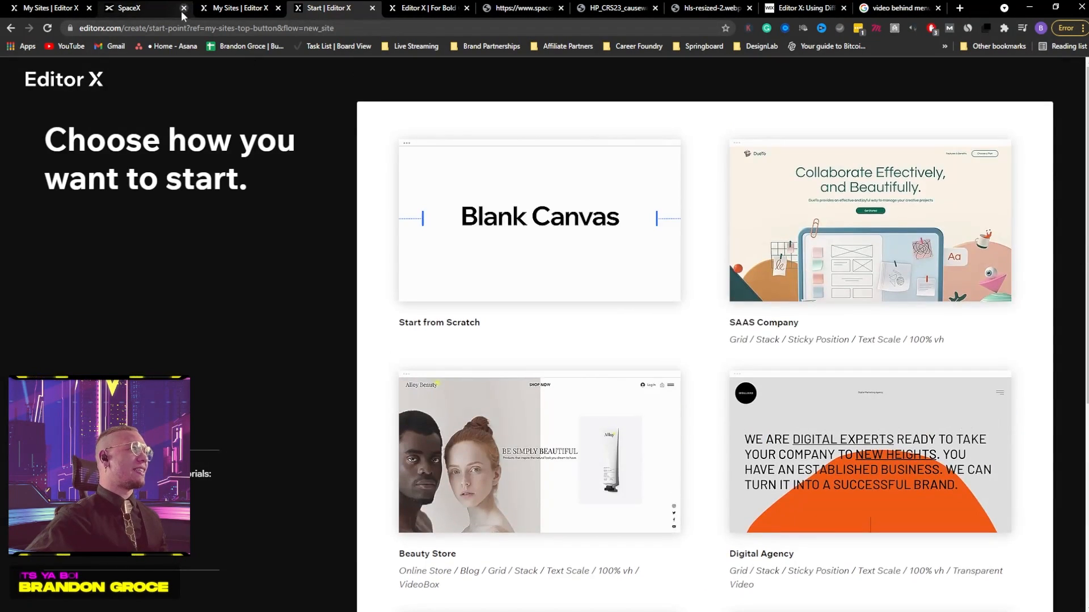
click(136, 8)
scroll(637, 201, down, 4)
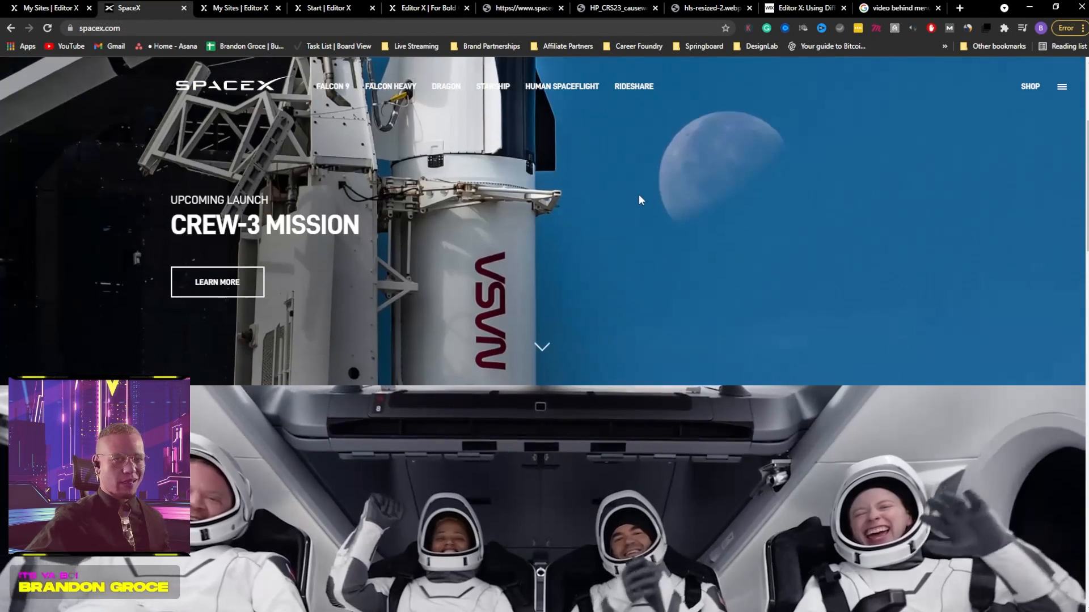
scroll(640, 199, up, 4)
Close the duplicate My Sites page and start a new site from the Blank Canvas template
click(253, 10)
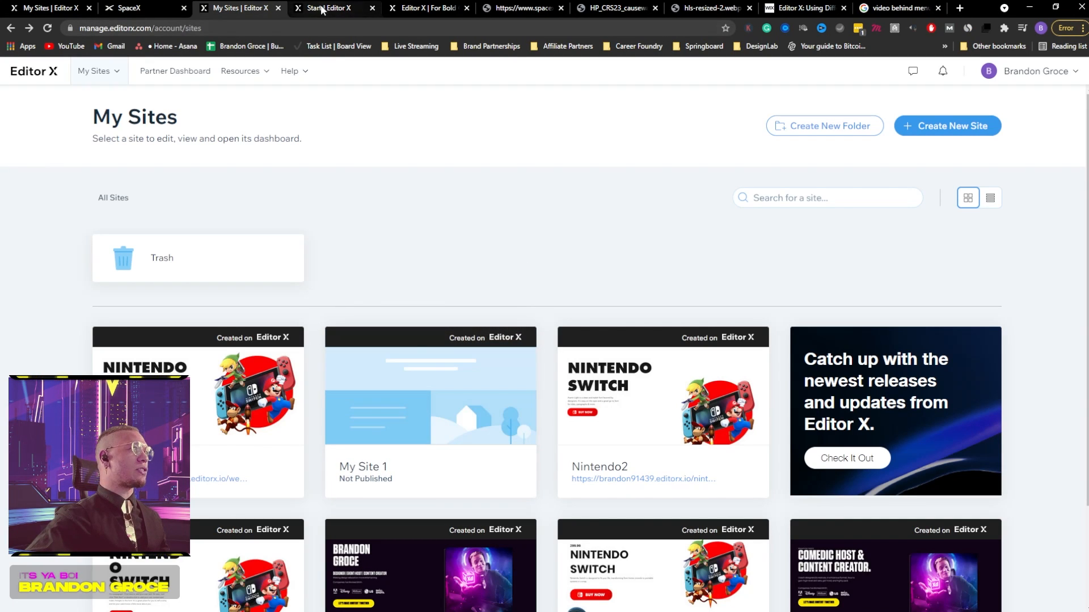
click(279, 9)
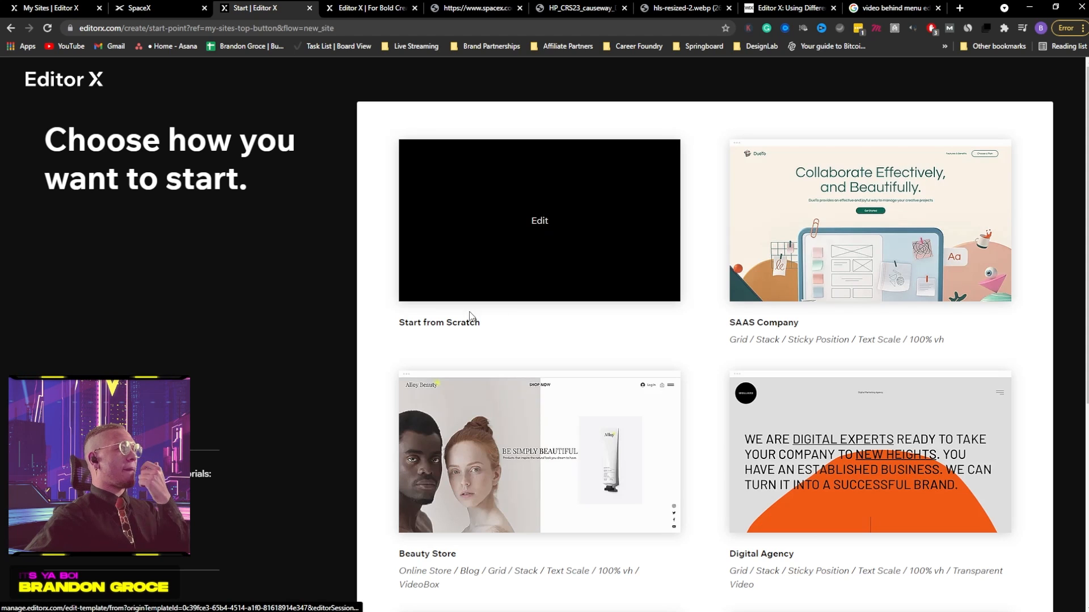
click(521, 223)
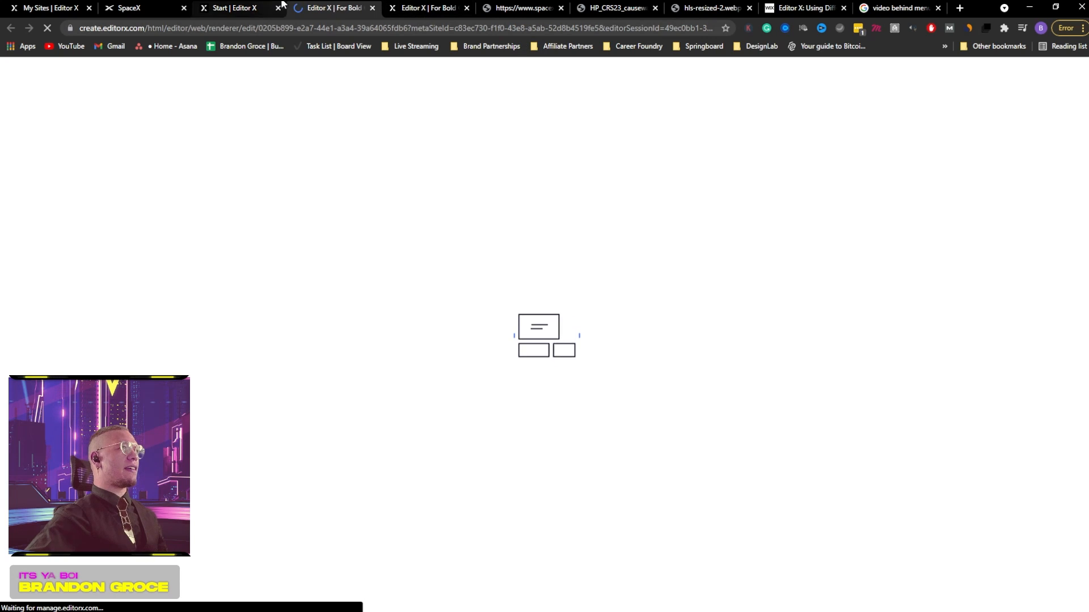
click(416, 7)
click(335, 12)
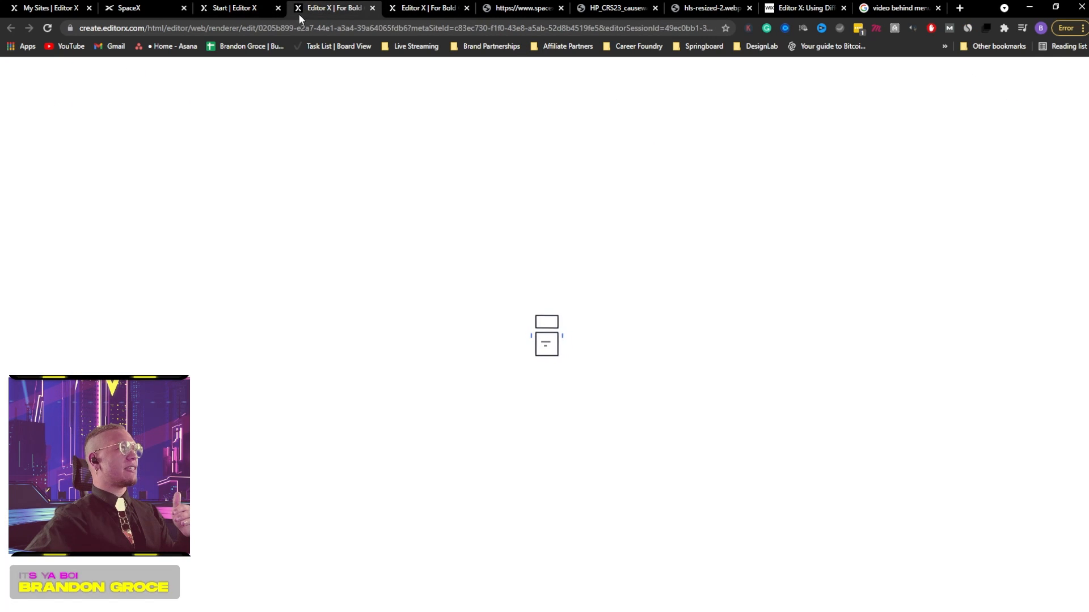
Browse the full website template gallery and open the Product Launch template for editing
click(252, 11)
scroll(908, 287, down, 3)
scroll(911, 405, down, 3)
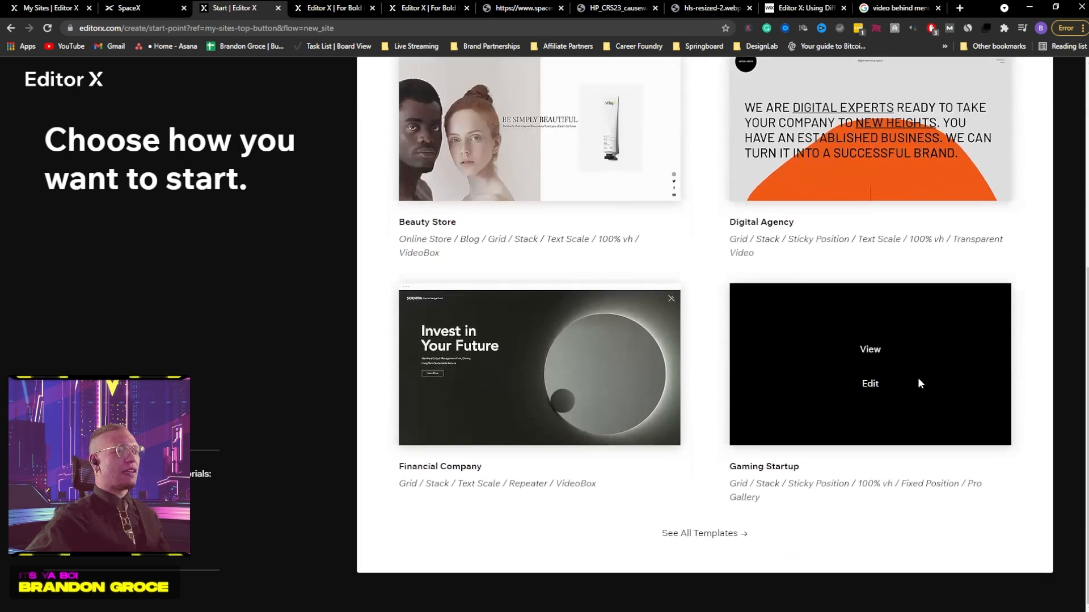
click(723, 531)
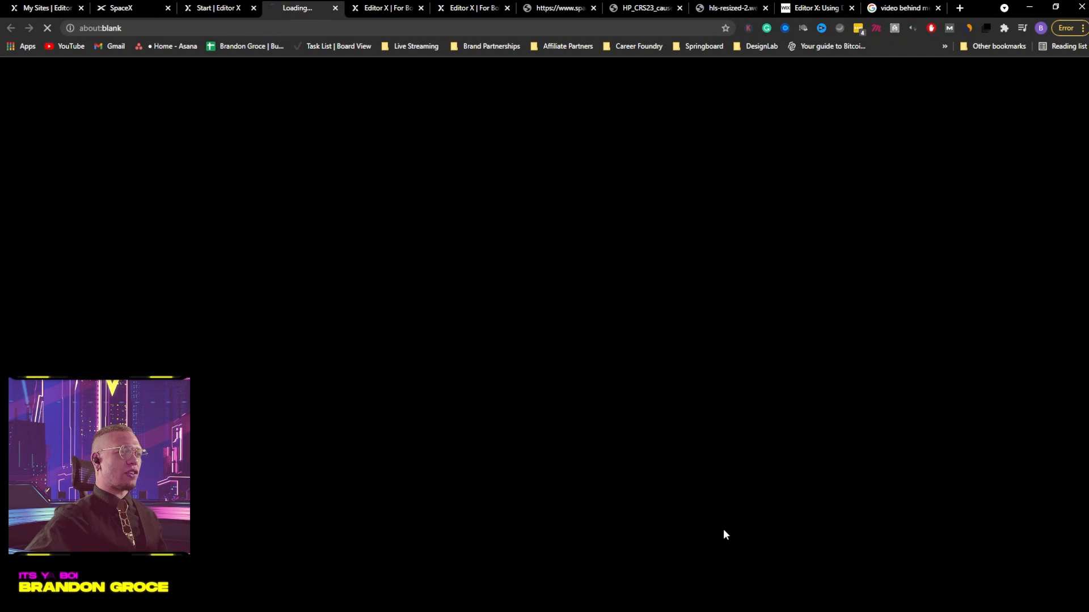
scroll(573, 141, down, 10)
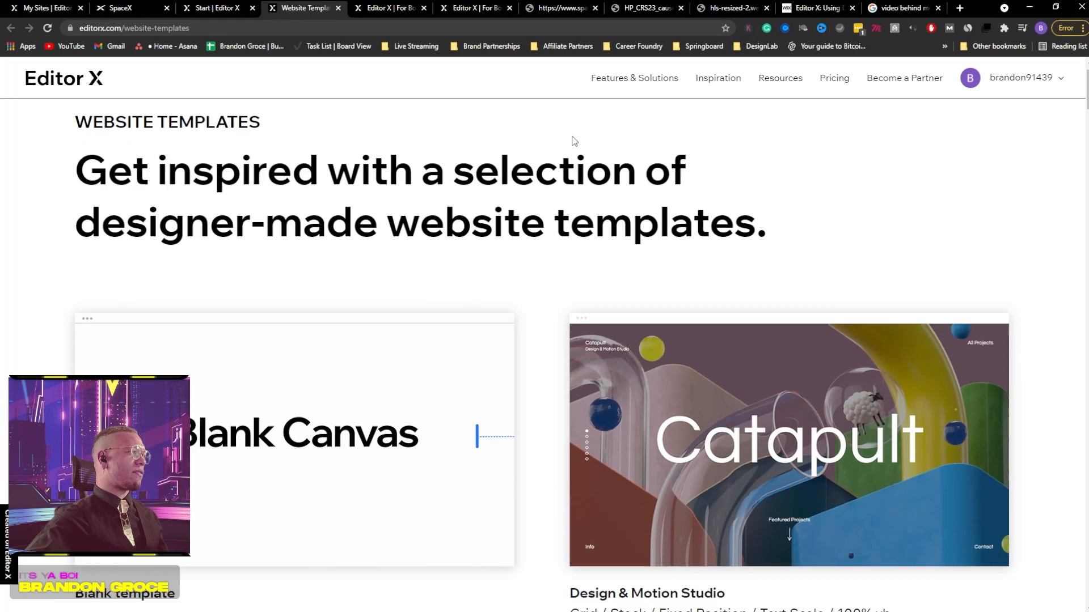
scroll(579, 139, down, 12)
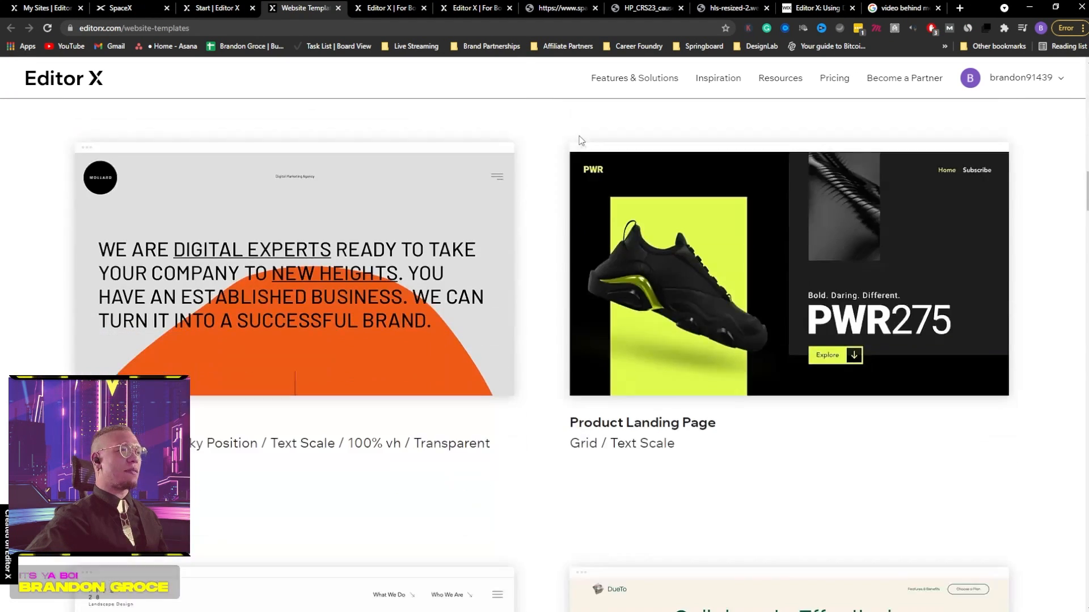
scroll(549, 184, down, 15)
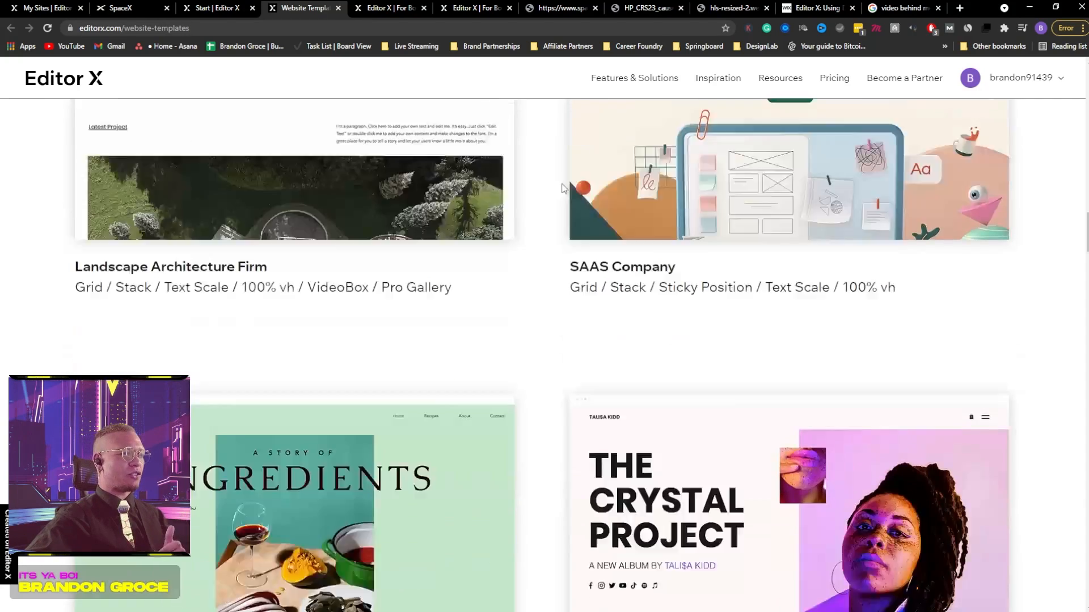
scroll(564, 188, down, 8)
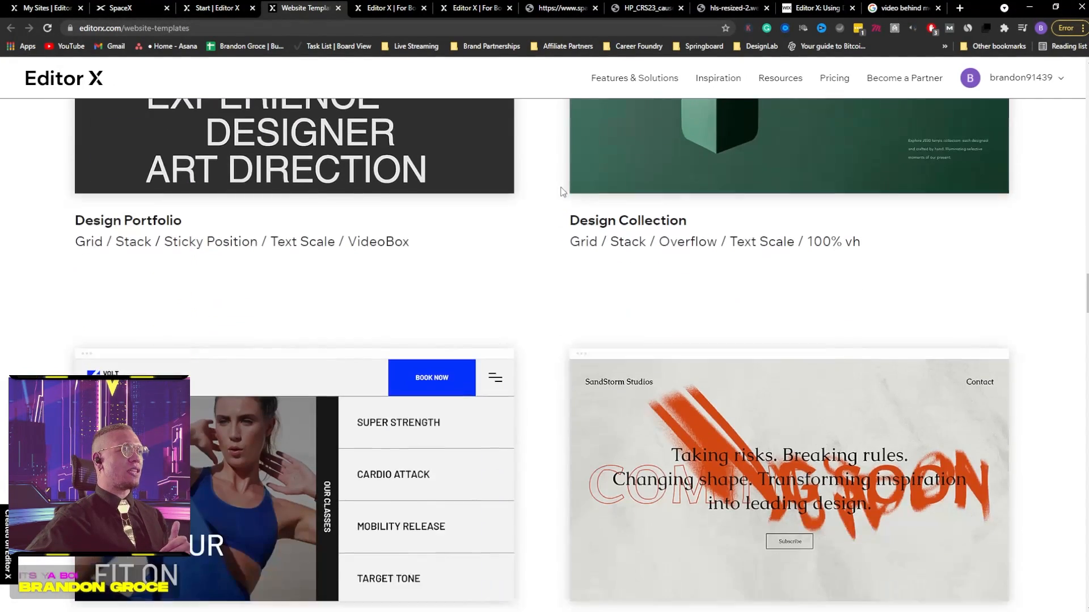
scroll(561, 190, down, 10)
mouse_move(814, 312)
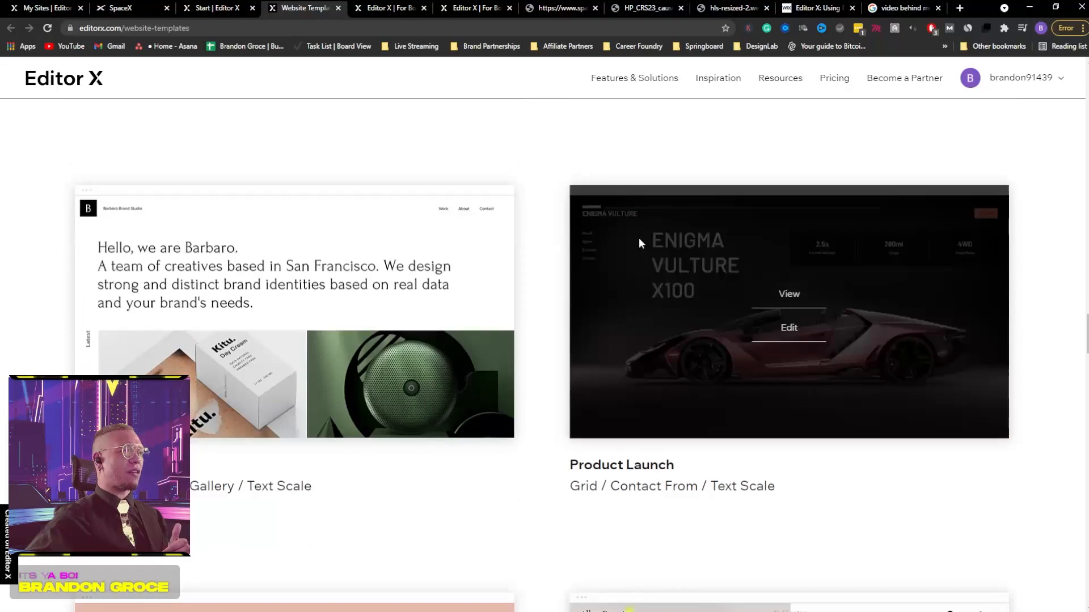
click(788, 329)
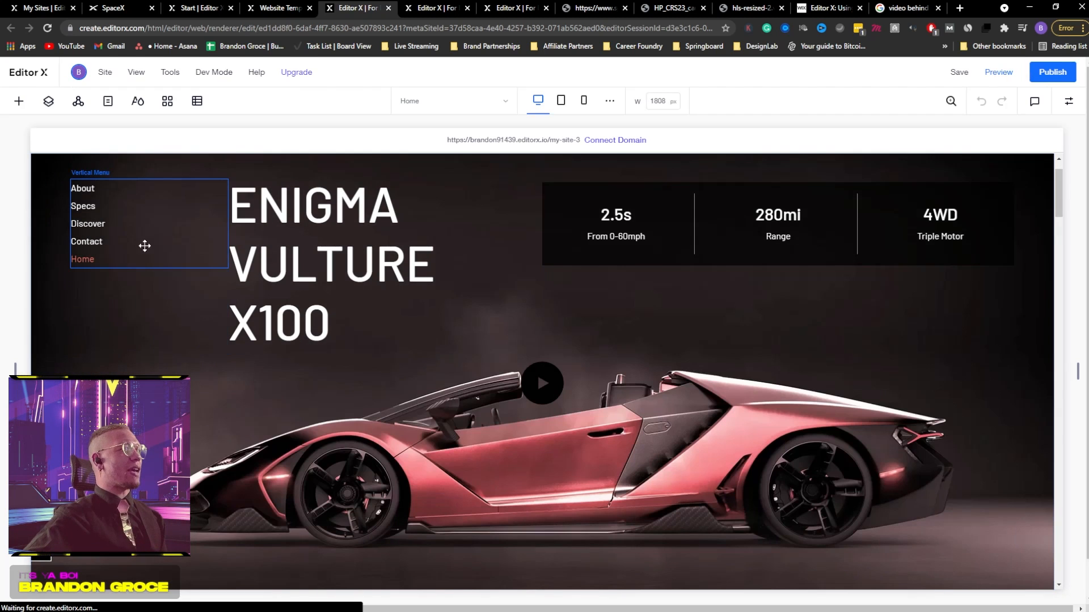
Examine the Product Launch template's home page from the hero section down to the footer and back
scroll(493, 323, down, 12)
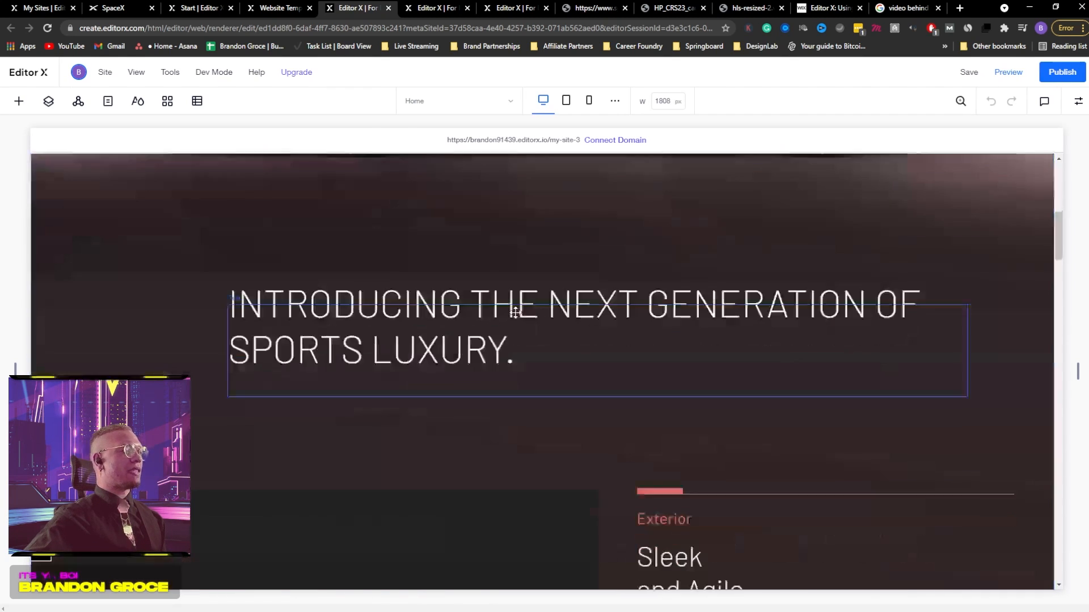
scroll(528, 306, up, 4)
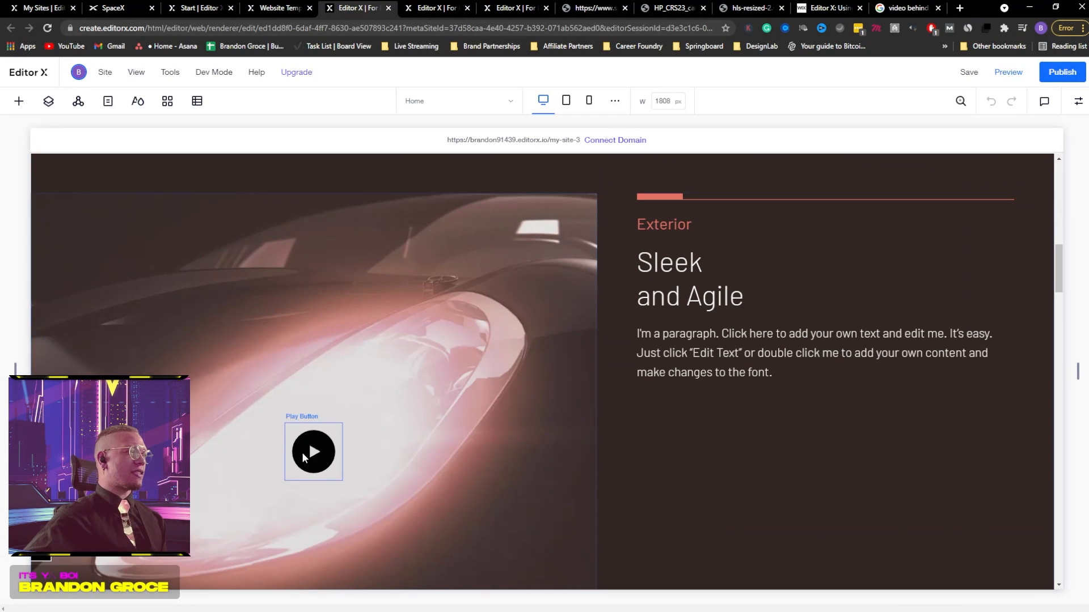
scroll(676, 335, down, 5)
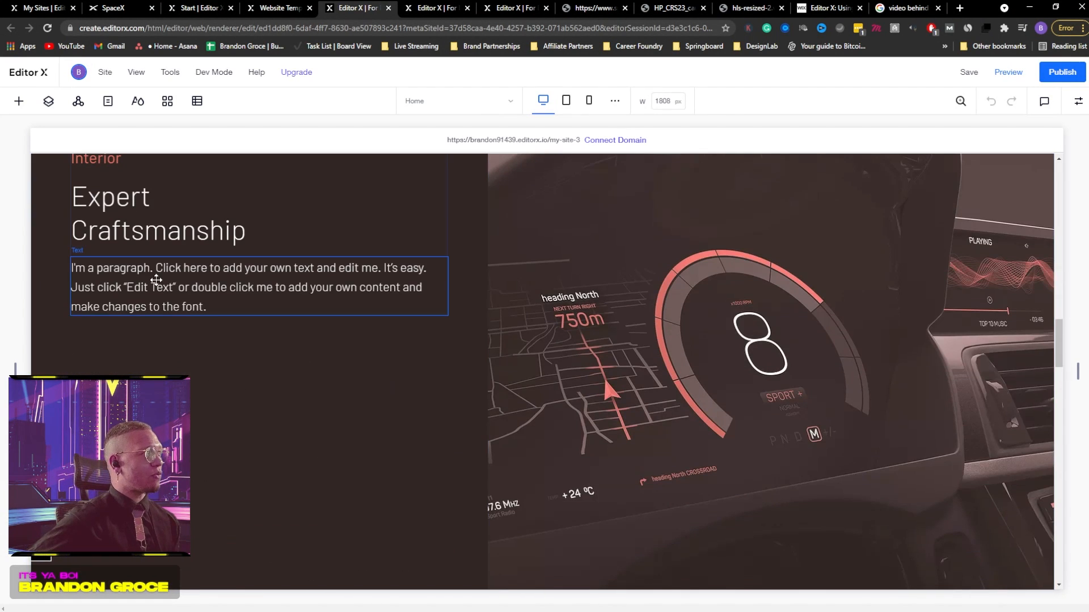
scroll(72, 354, up, 3)
scroll(665, 366, down, 8)
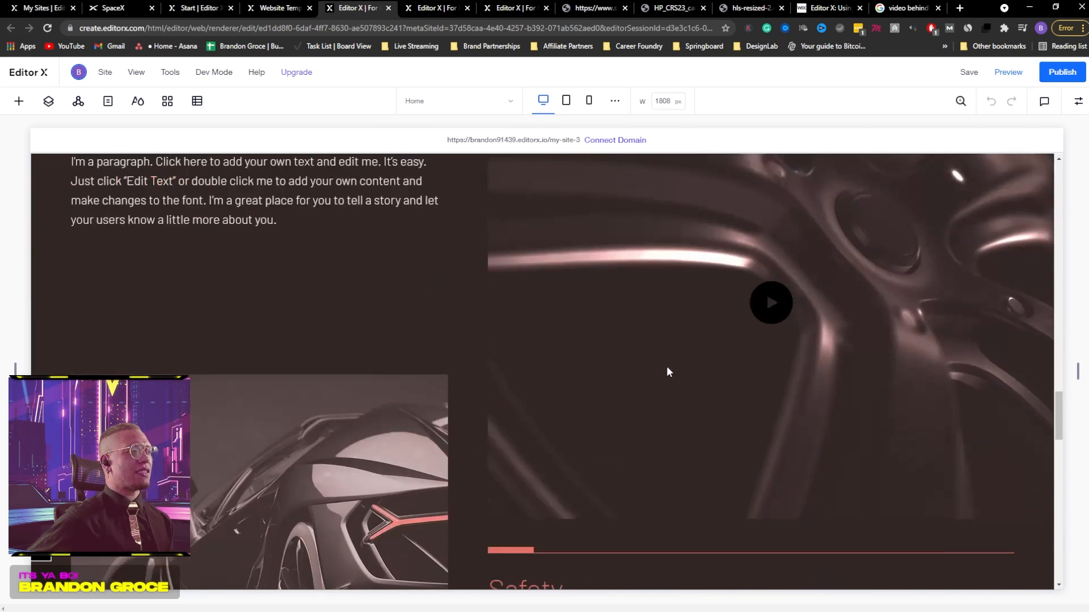
scroll(675, 363, down, 6)
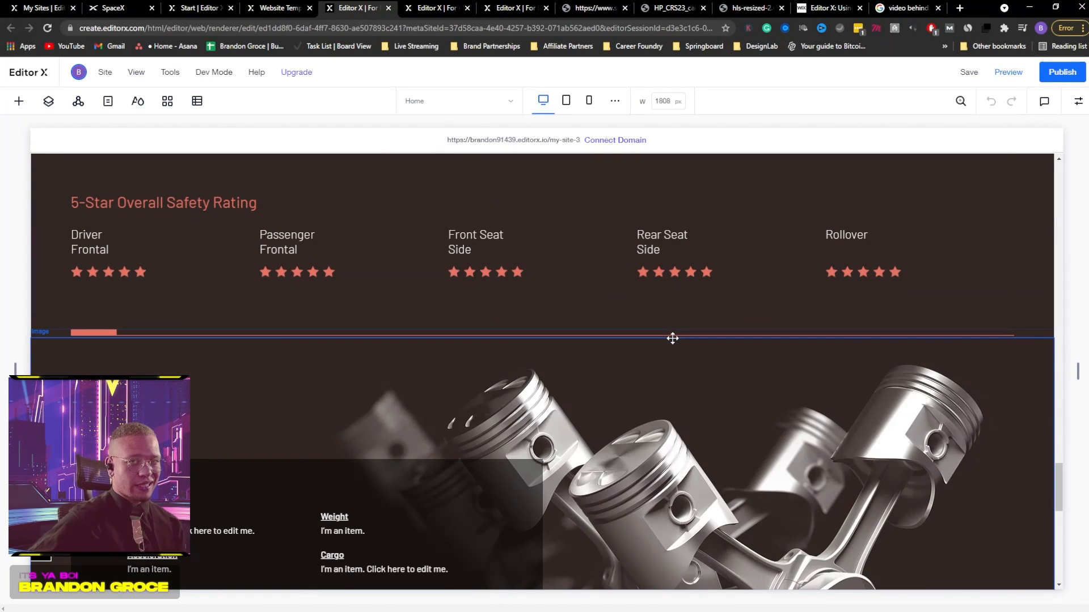
scroll(673, 339, down, 10)
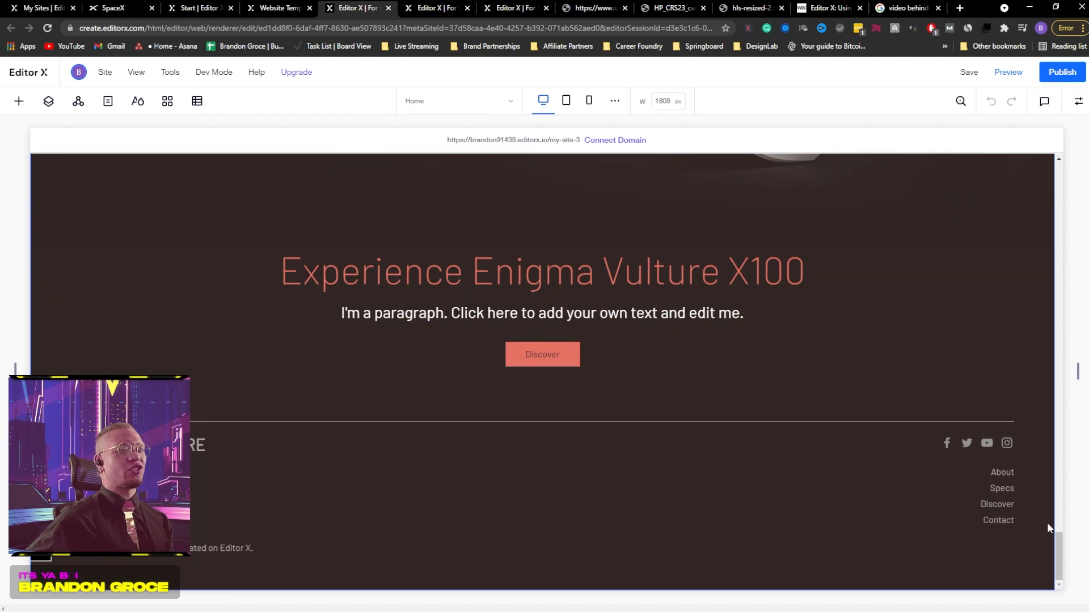
drag(1059, 548, 1071, 354)
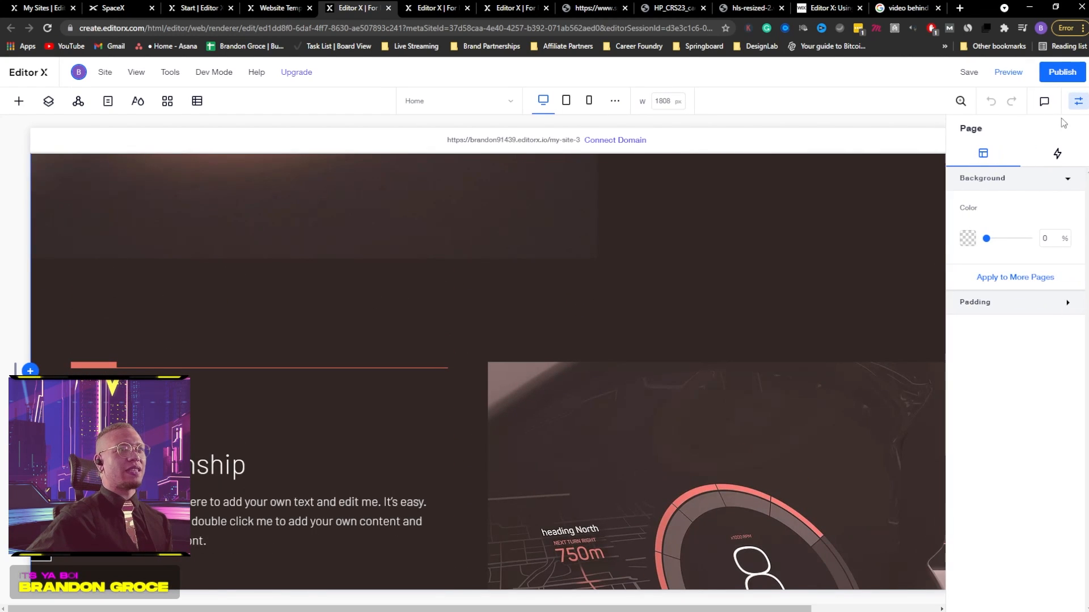
click(1068, 101)
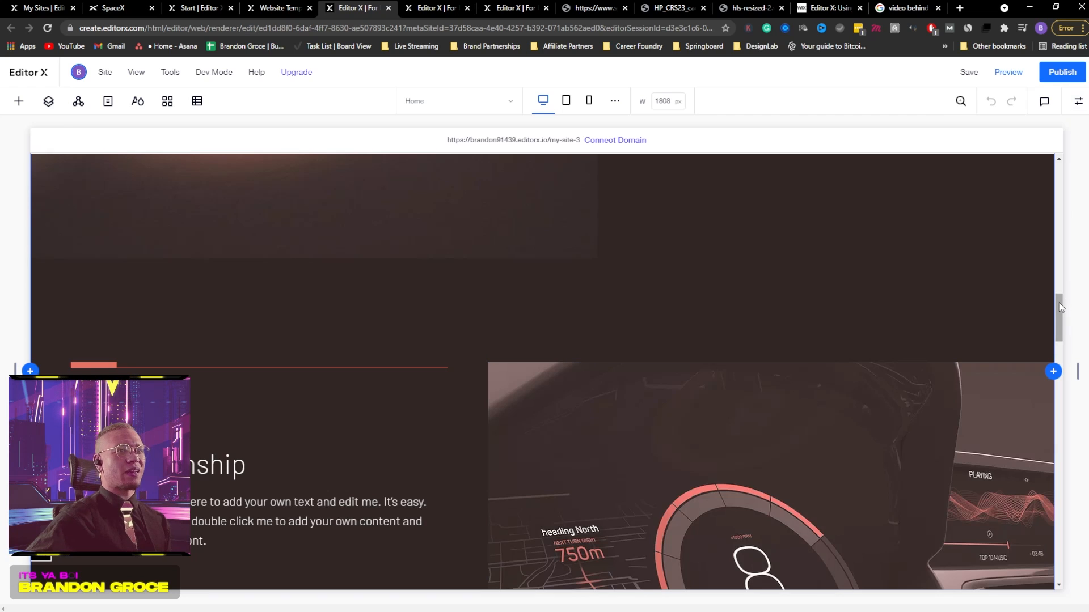
drag(1059, 318, 1059, 164)
Return to the blank site, select its header, and display the page's layers and the header's properties
click(433, 9)
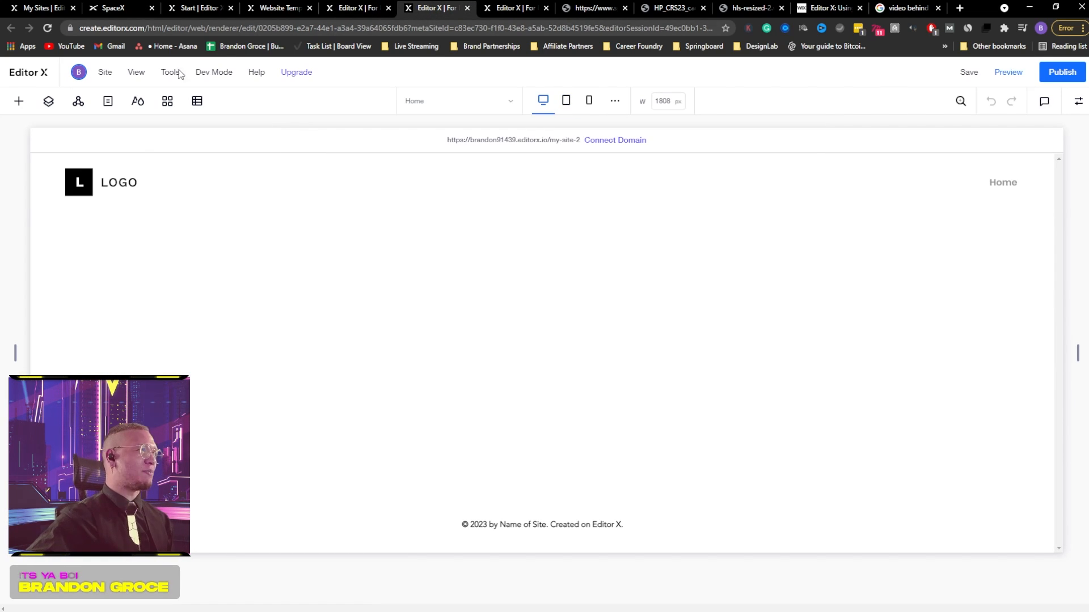
click(100, 179)
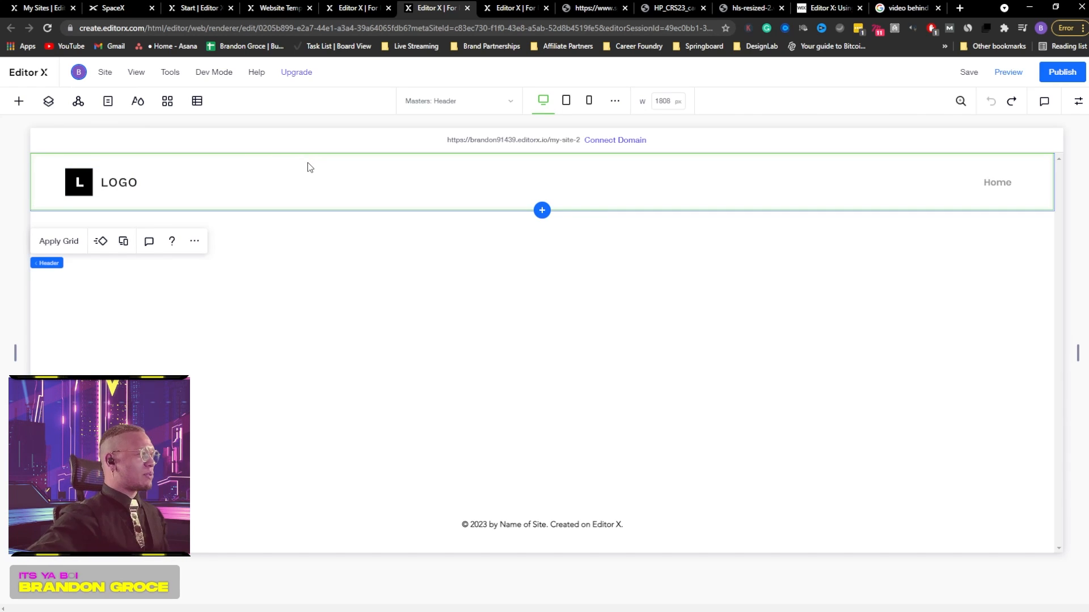
click(91, 184)
click(298, 191)
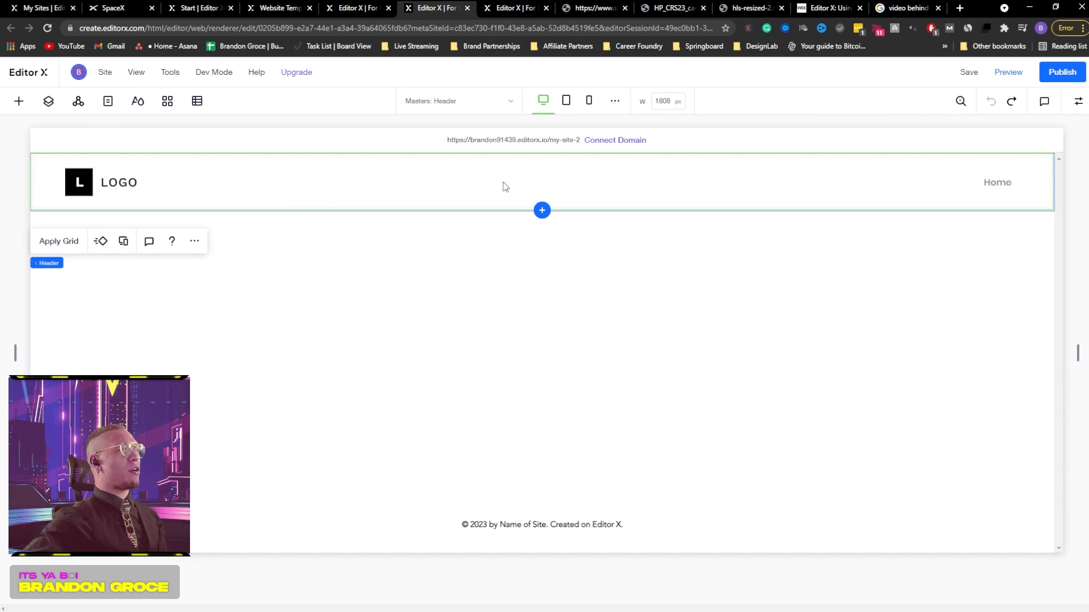
click(50, 109)
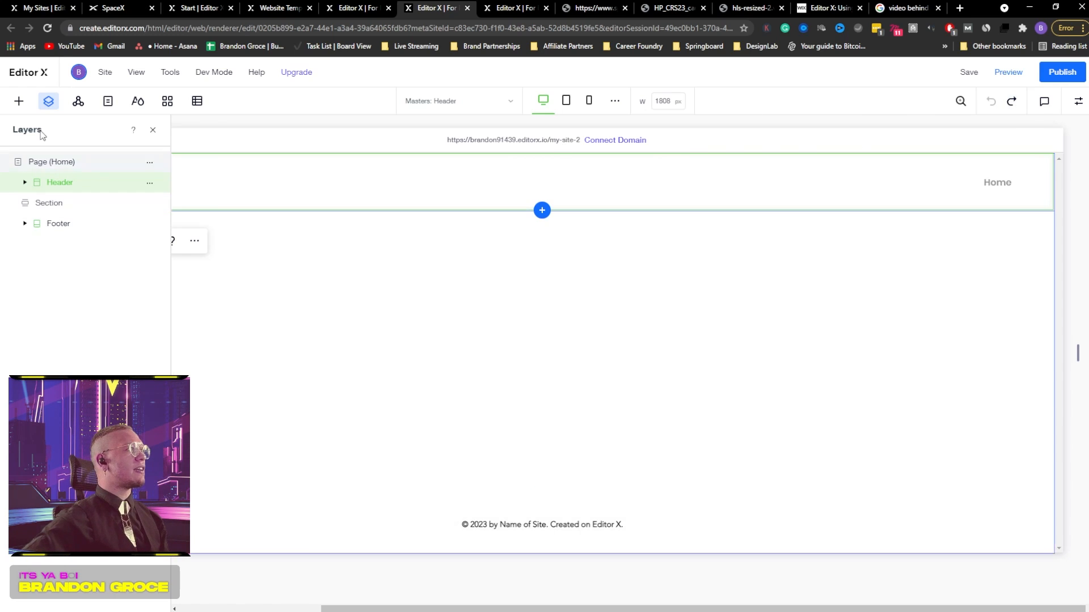
click(1078, 101)
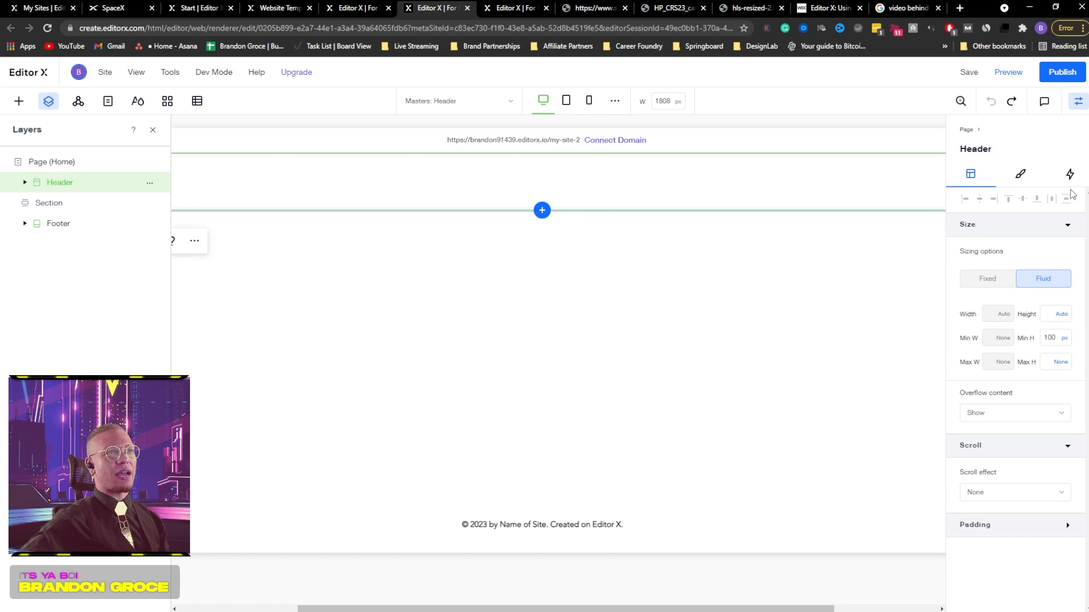
Review the header's design, interaction and layout settings, and expand the header's layers
click(1021, 173)
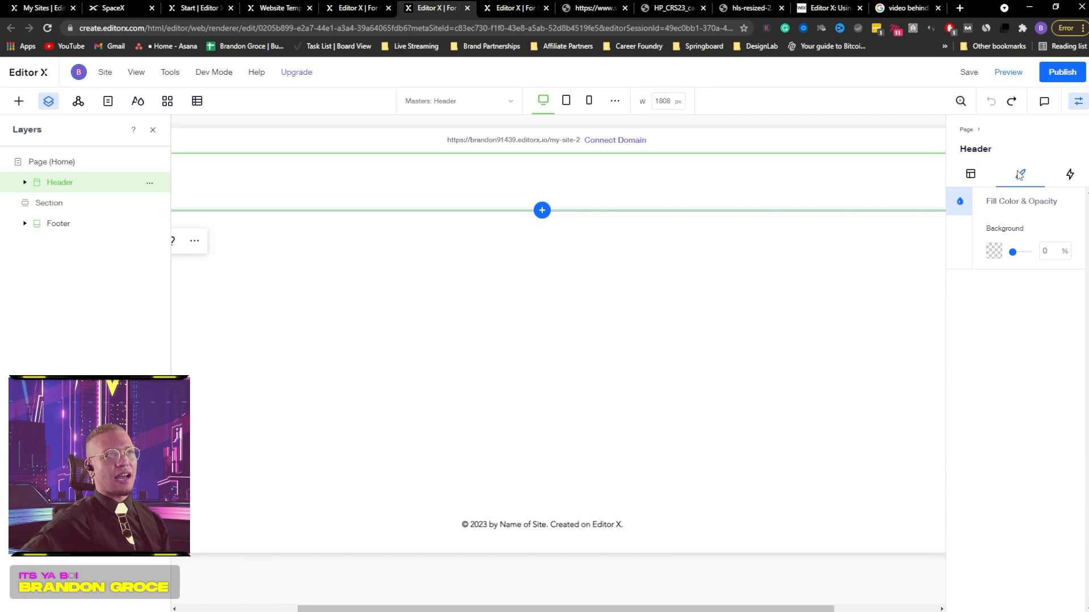
click(1069, 175)
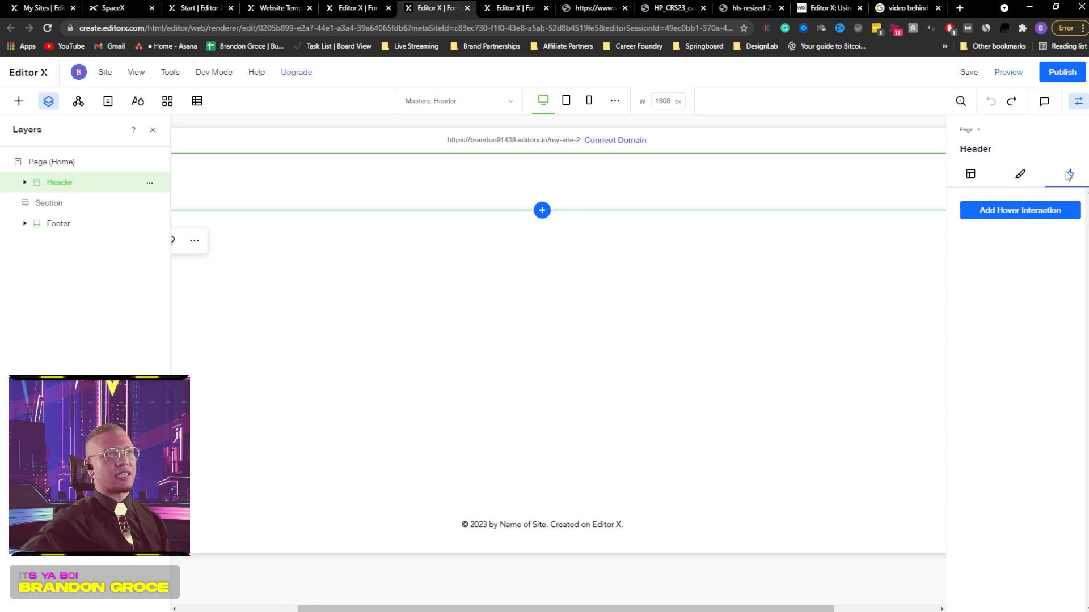
click(972, 175)
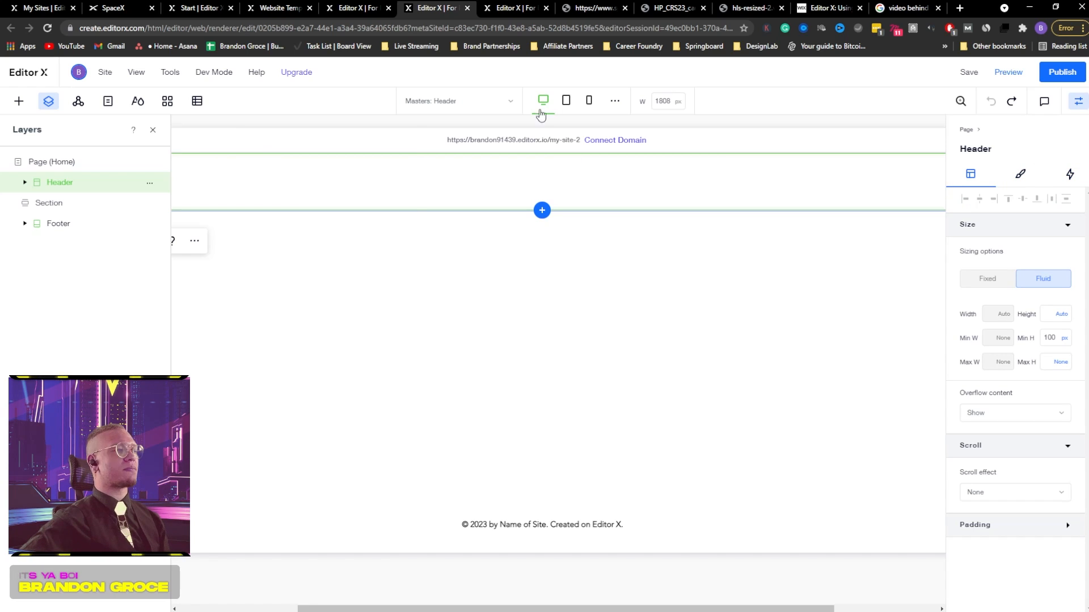
click(25, 182)
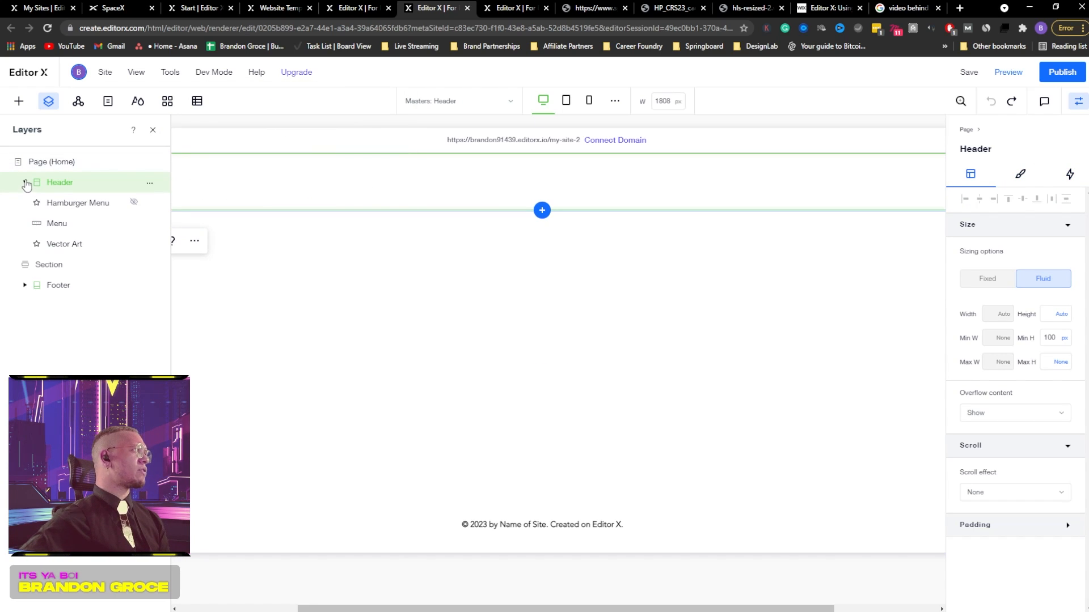
Examine how the SpaceX header navigation sits over the Crew-3 and Dragon mission sections
click(113, 8)
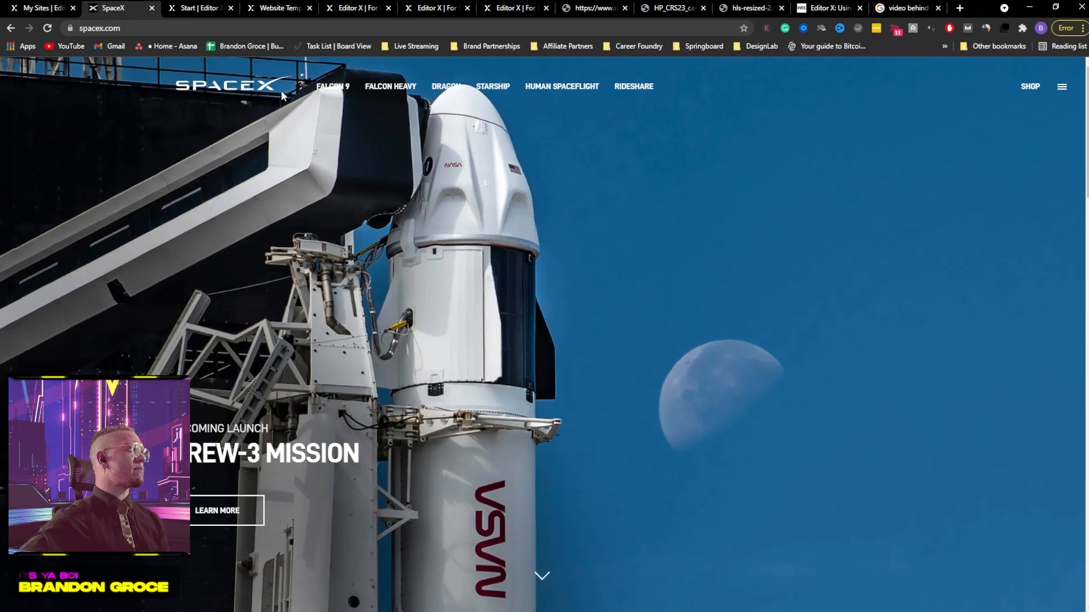
scroll(474, 356, down, 5)
scroll(478, 346, up, 5)
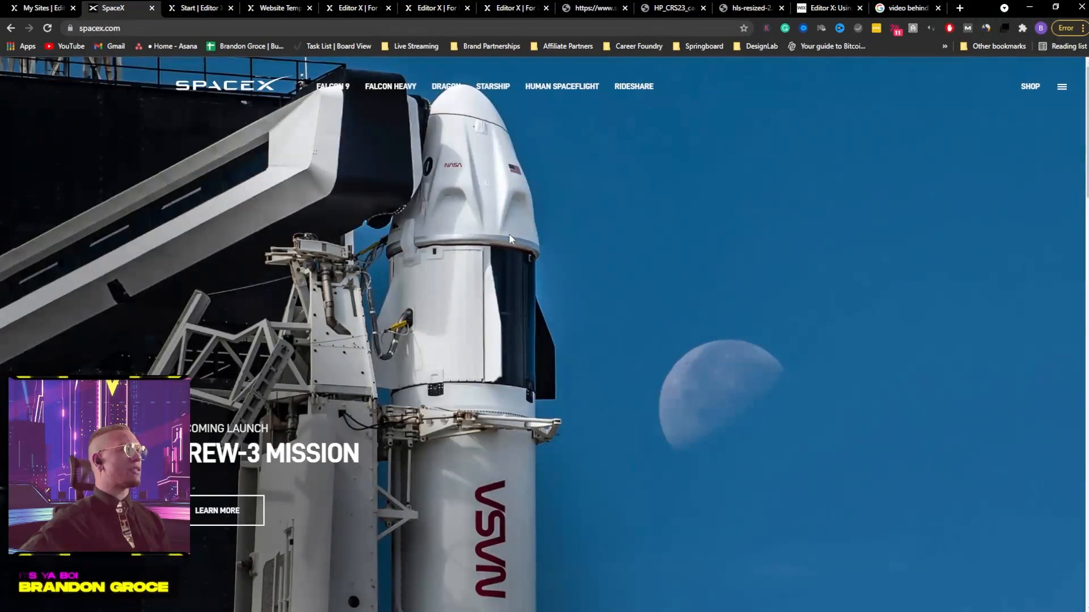
scroll(511, 240, down, 4)
scroll(532, 239, down, 4)
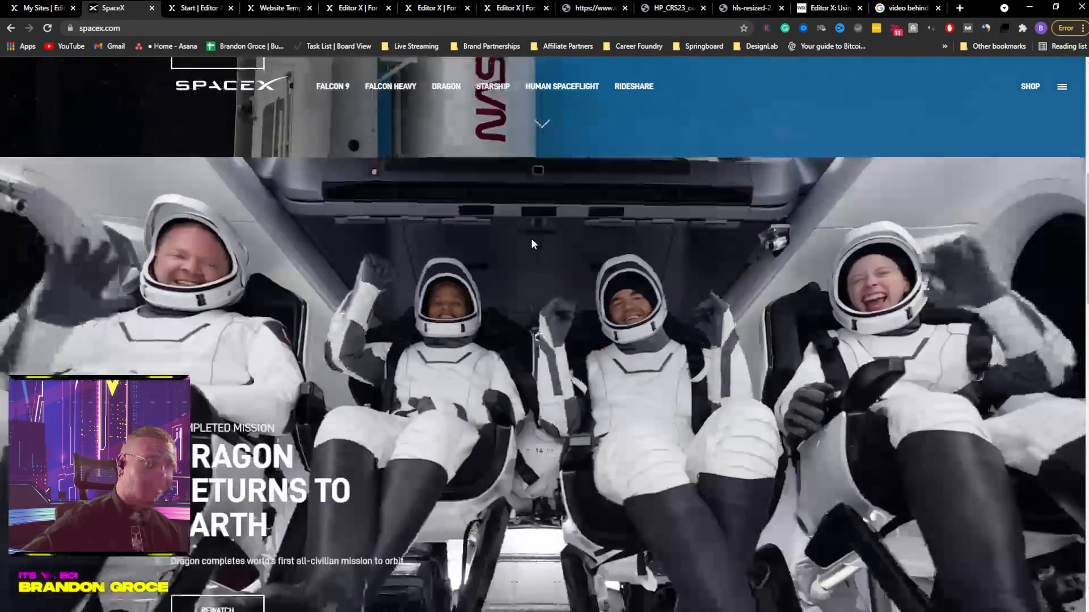
scroll(532, 244, down, 3)
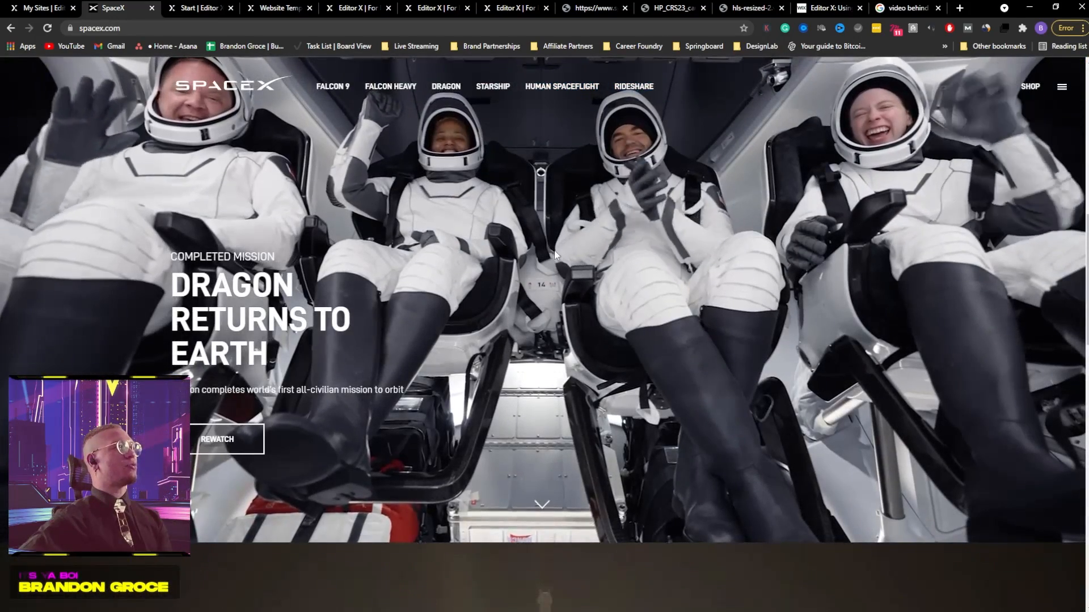
Close the website templates page and the template editor tab beside it, and return to the blank site in the editor
scroll(492, 260, up, 2)
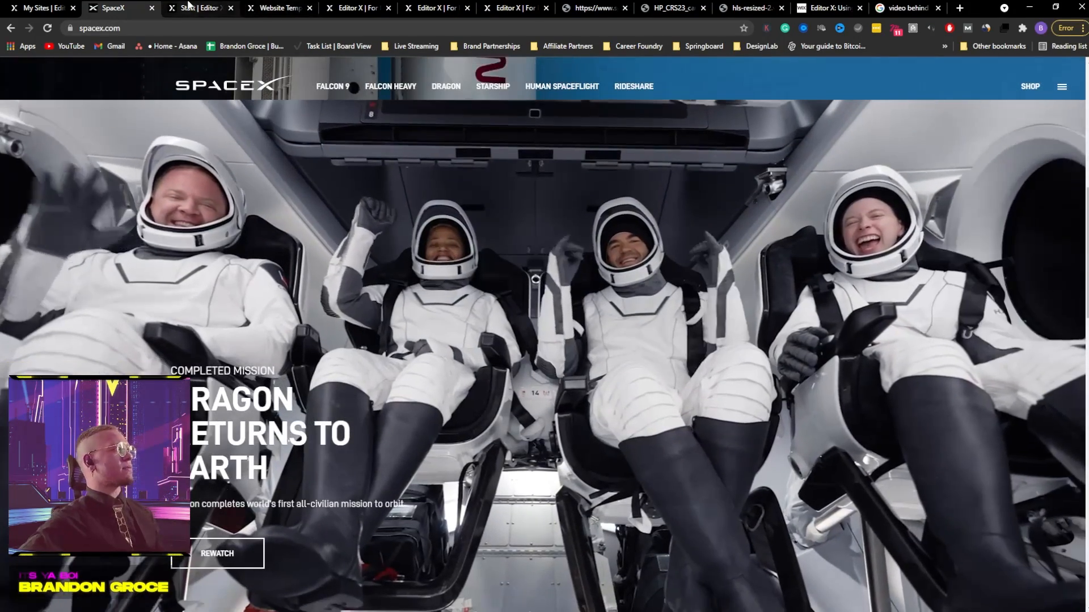
click(188, 5)
click(284, 7)
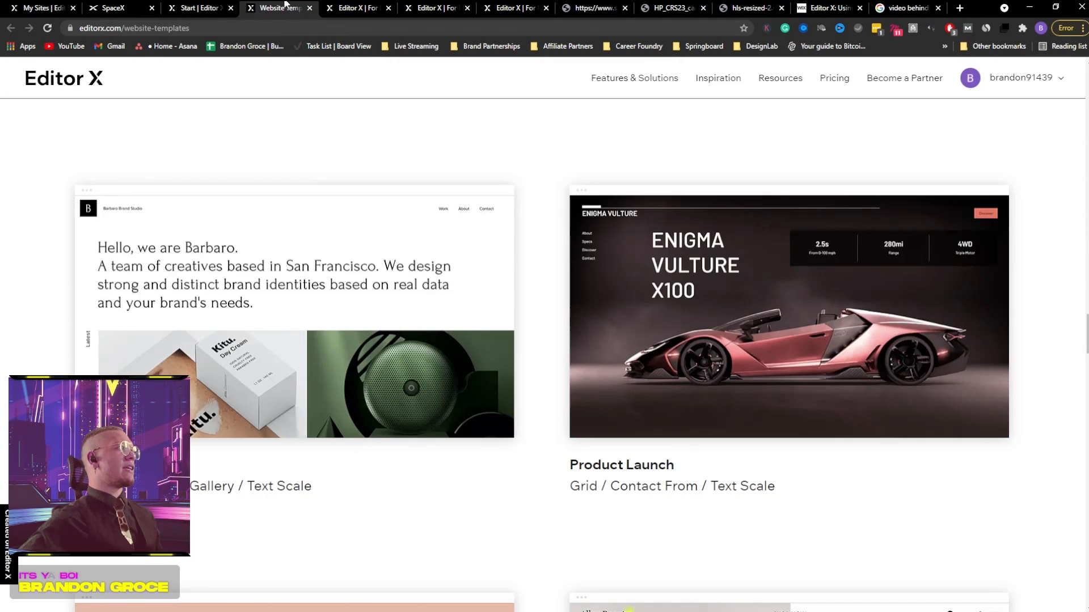
click(353, 8)
click(264, 6)
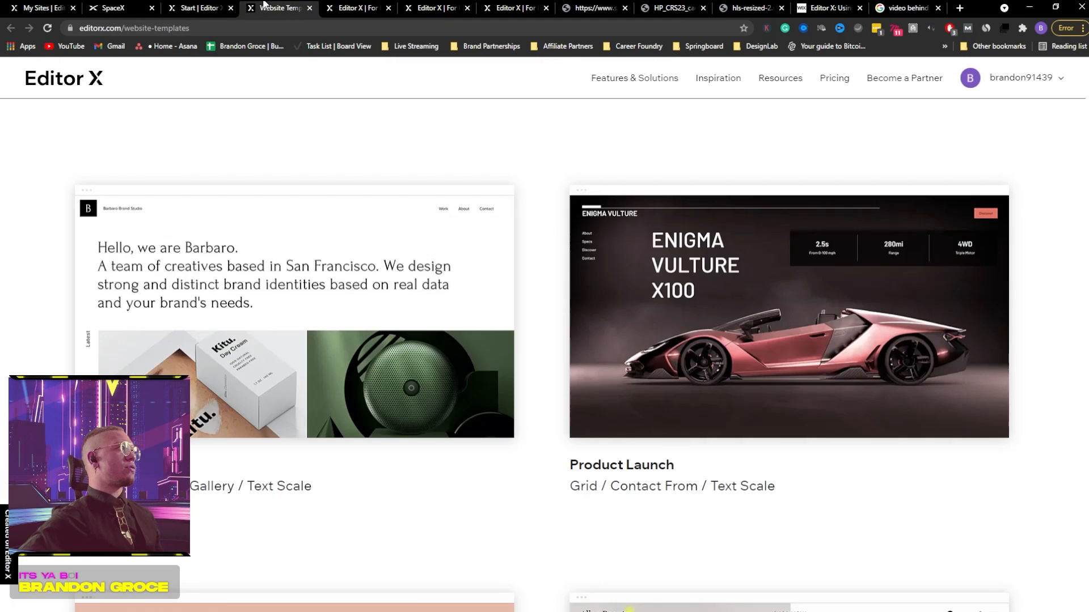
click(309, 7)
click(309, 8)
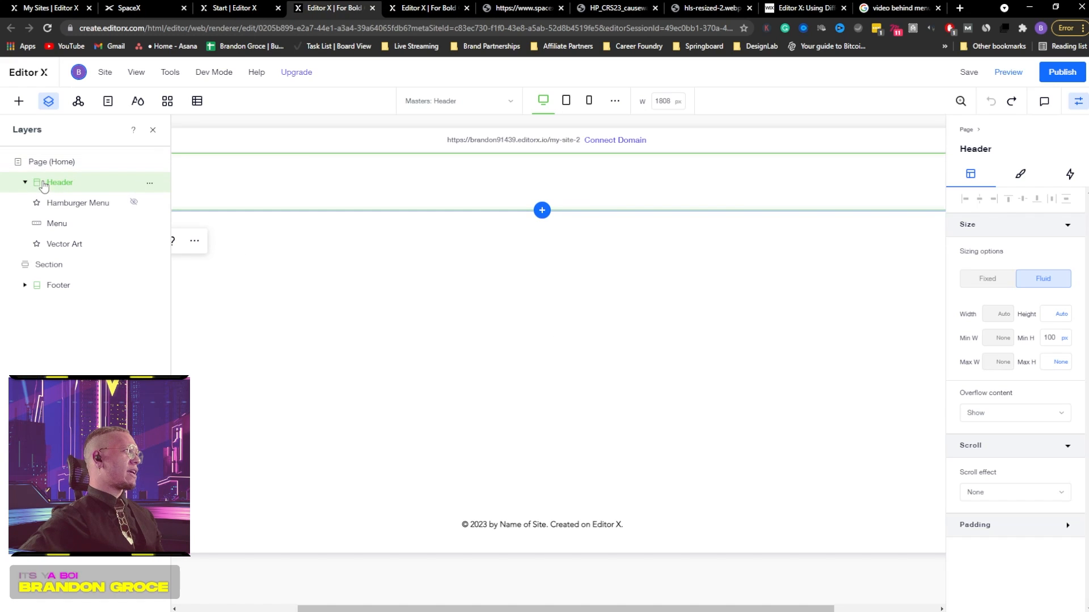
Detach the header from the site's masters so it becomes a regular Home page section, and select that section
right_click(74, 184)
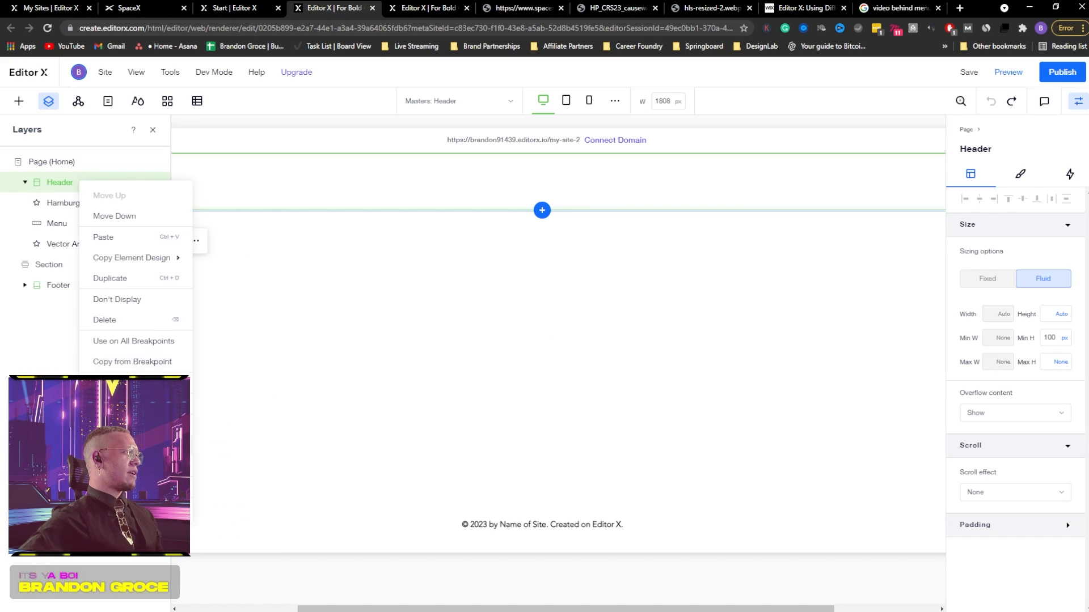
click(123, 403)
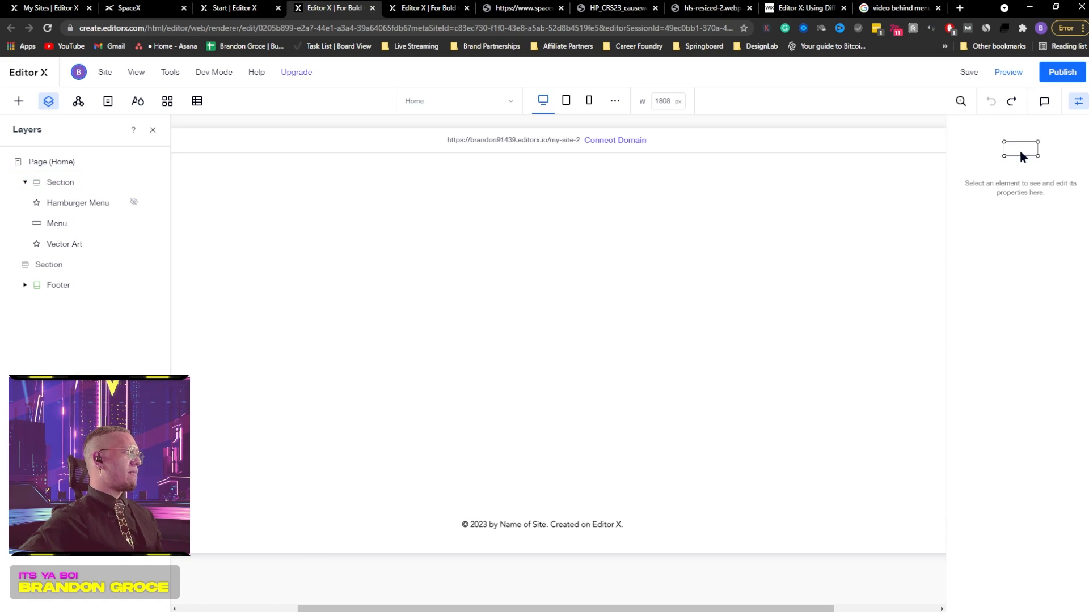
click(64, 187)
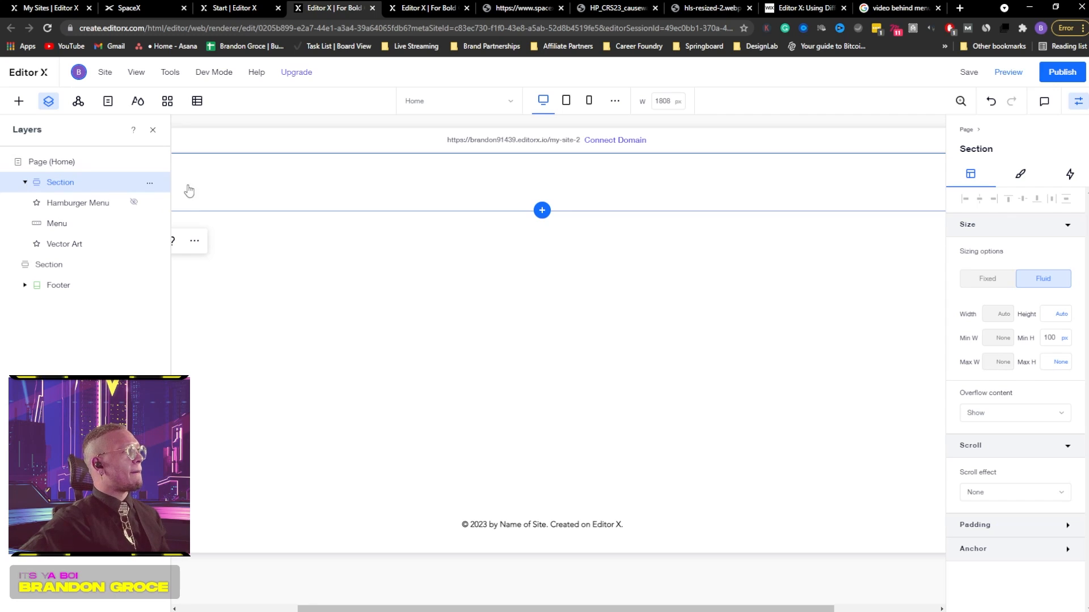
Stretch the former header section to a minimum height of about 341 px and clear the side panels from the canvas
click(154, 133)
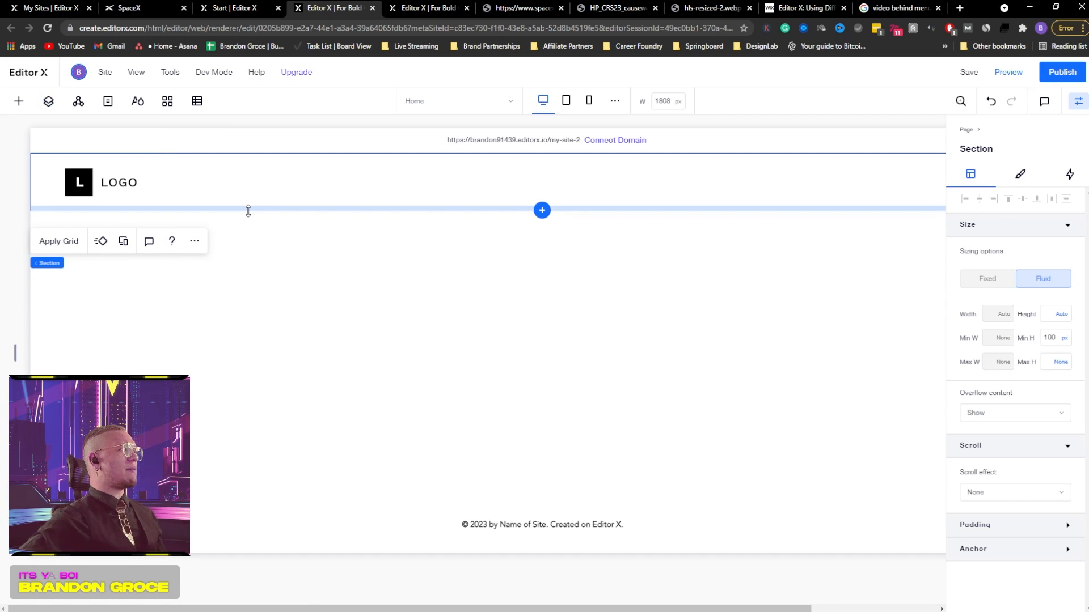
drag(248, 211, 233, 347)
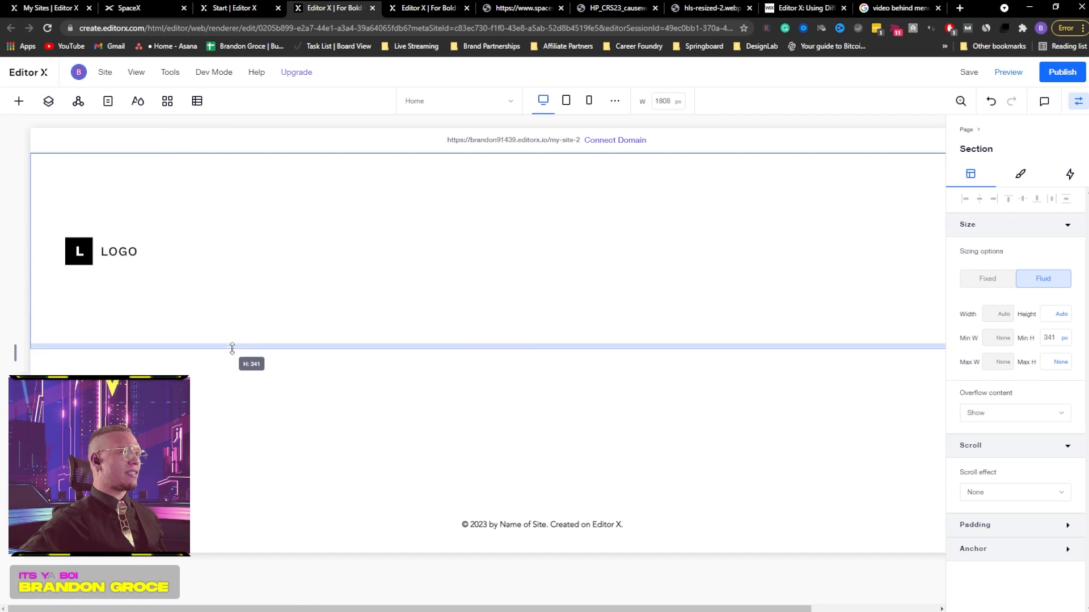
click(1078, 101)
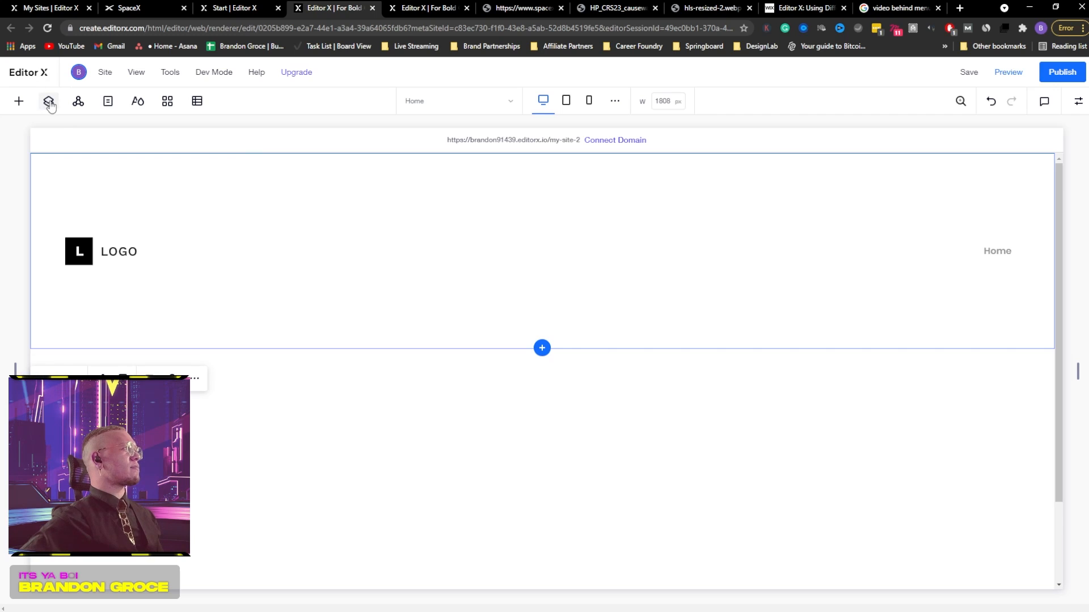
Add a video player to the enlarged section and move it to the upper middle of the page
right_click(509, 256)
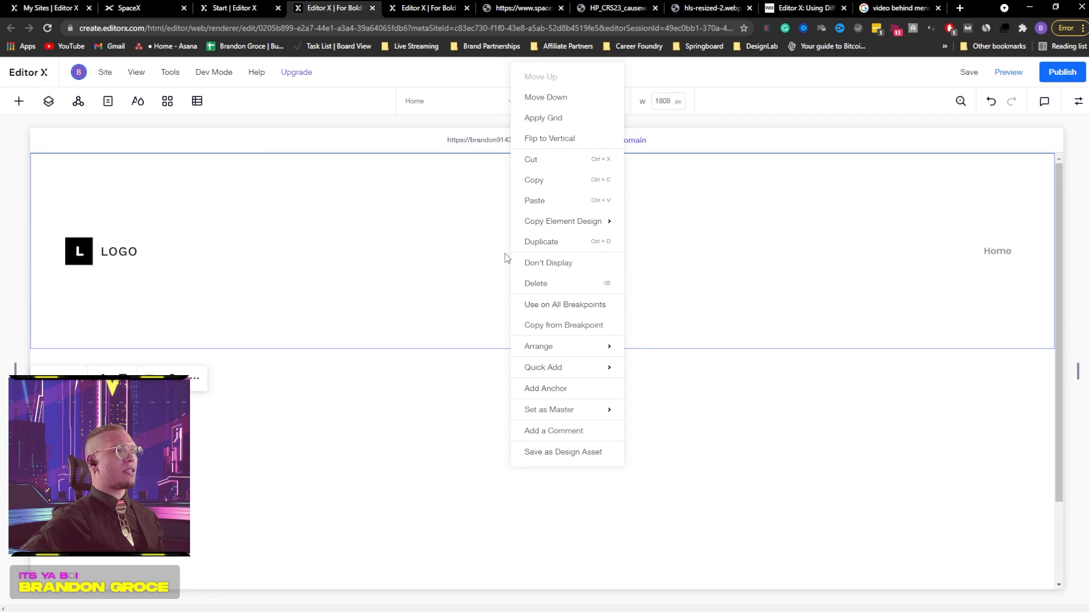
mouse_move(593, 370)
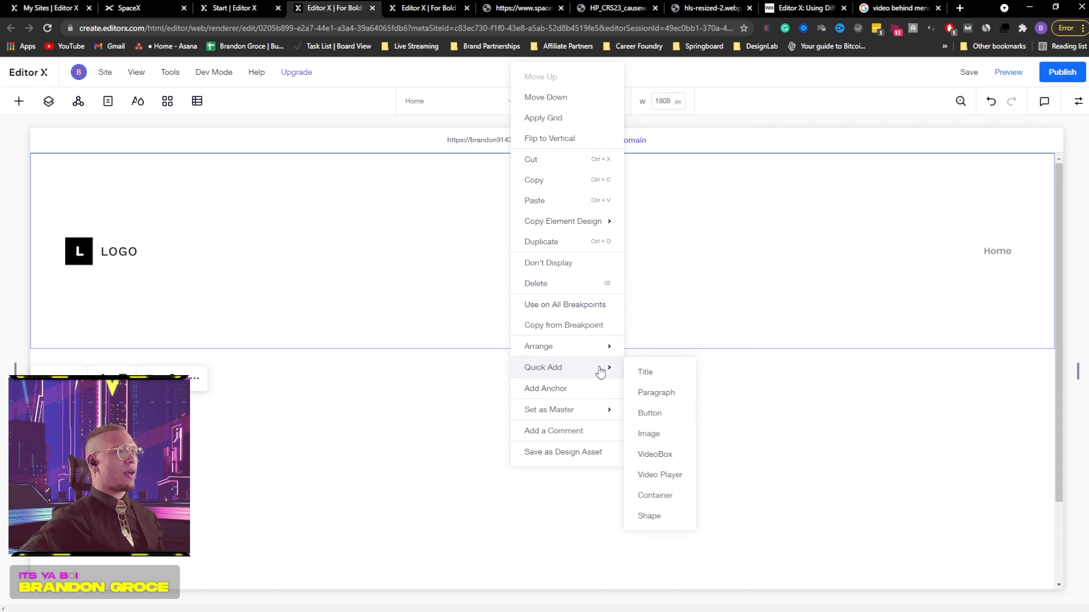
click(651, 478)
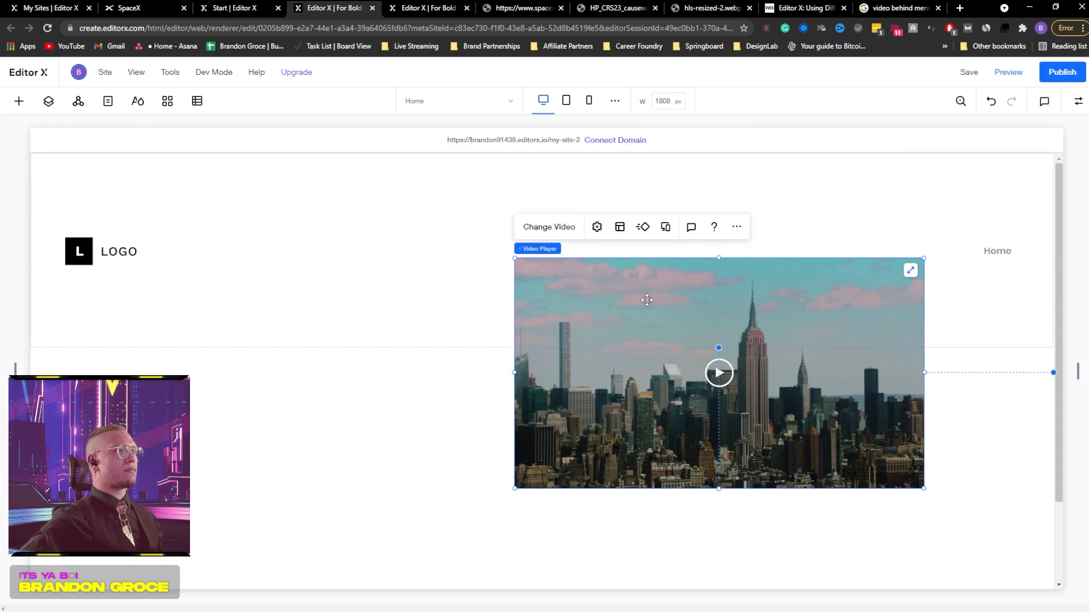
drag(646, 300, 472, 199)
Display the Hamburger Menu layer in the first section, and set it back to Don't Display
click(49, 101)
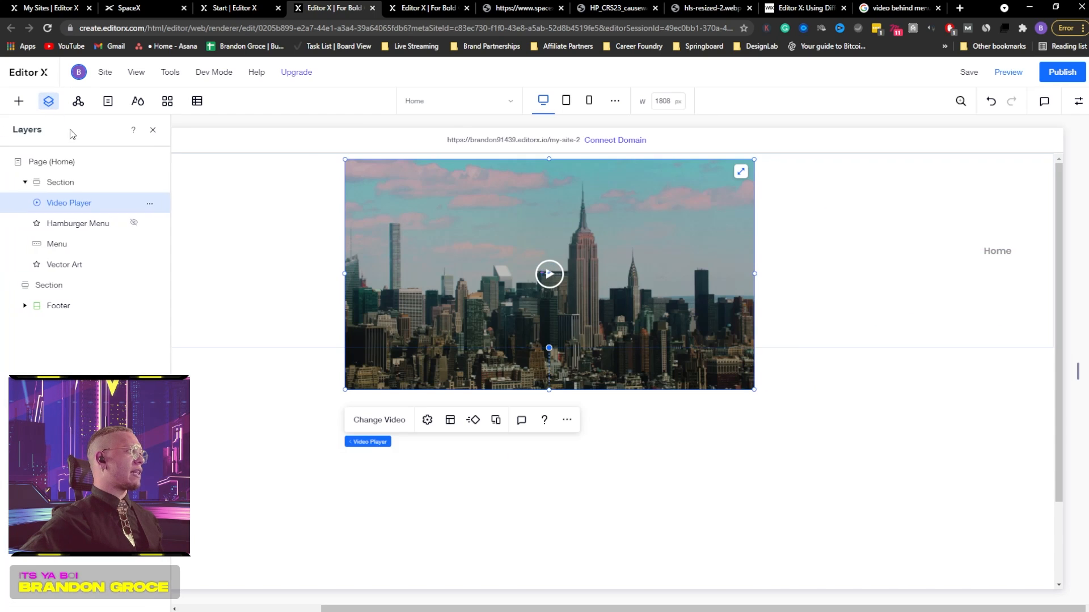
click(46, 186)
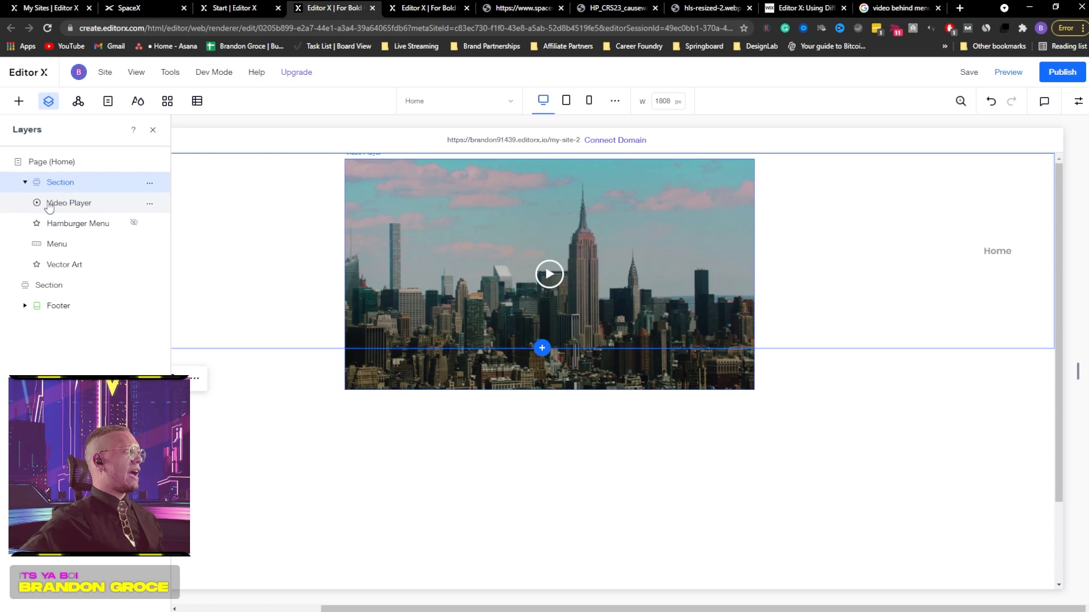
click(64, 225)
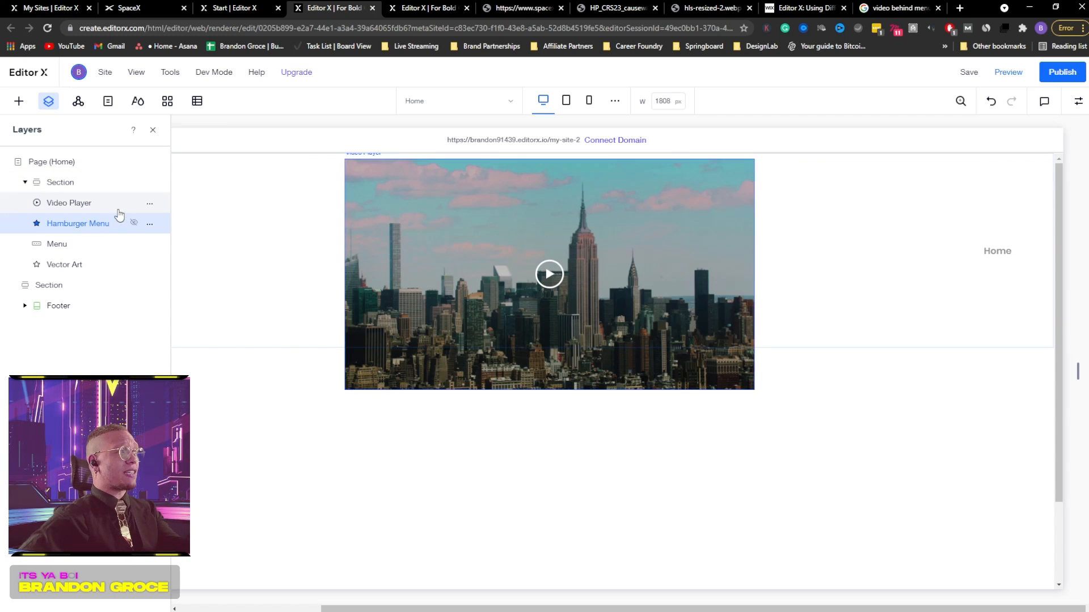
click(134, 223)
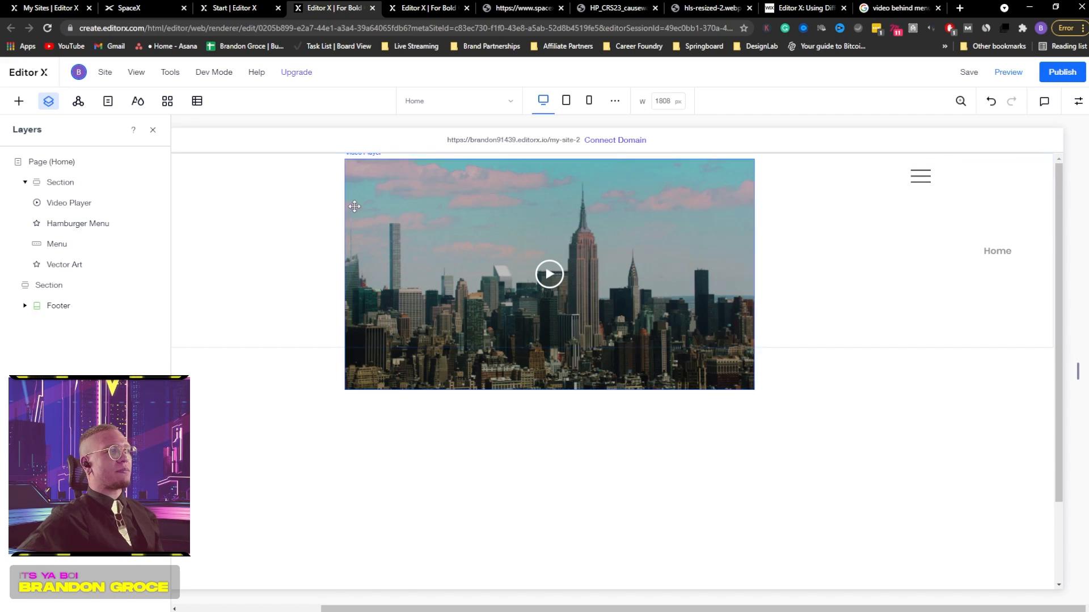
right_click(116, 228)
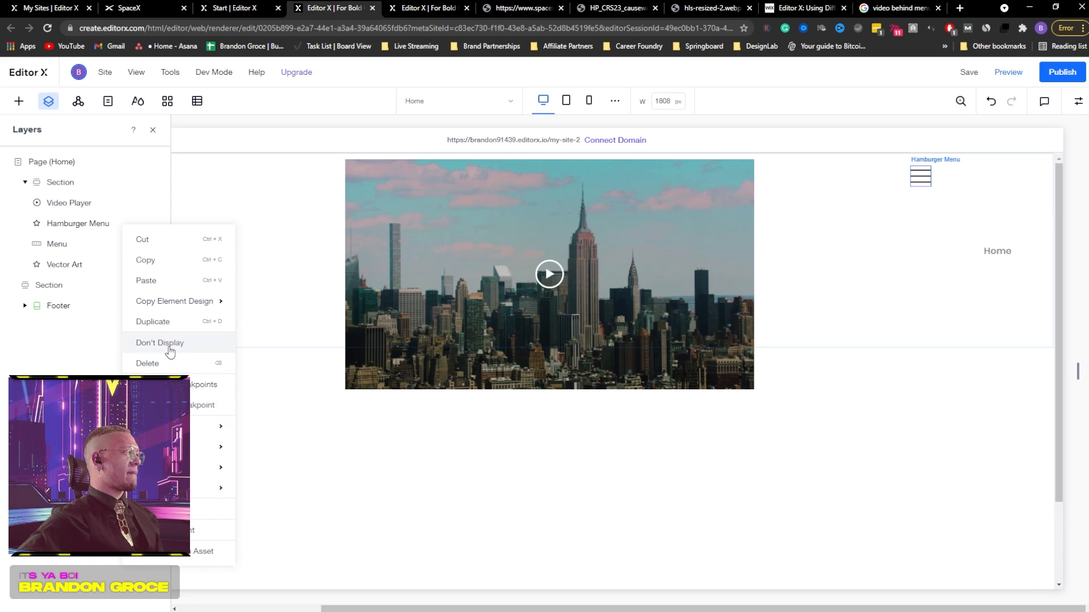
click(199, 343)
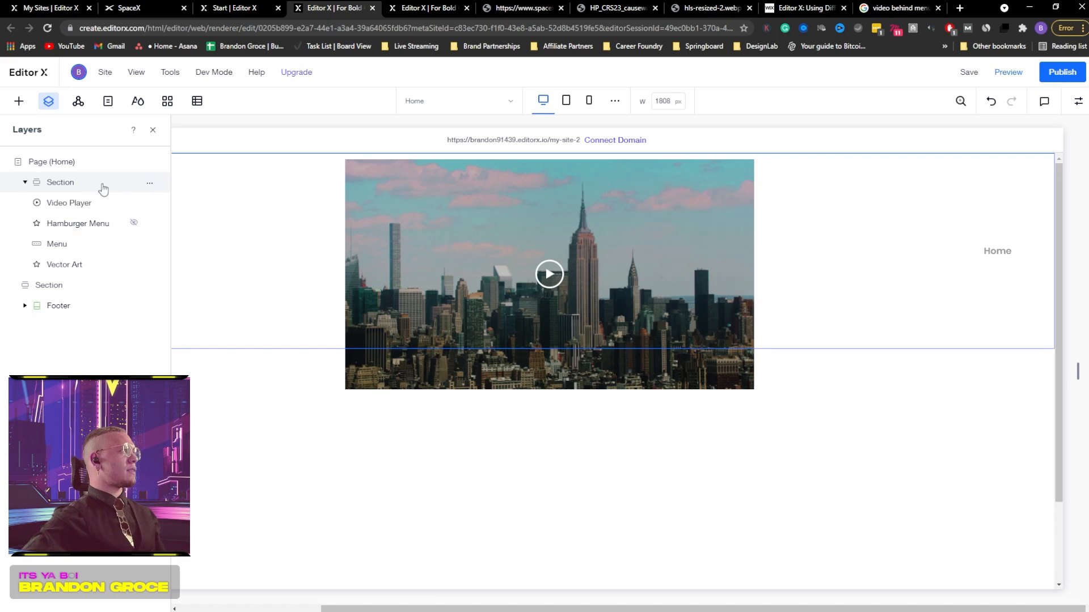
Delete the placeholder logo vector art from the first section
click(152, 131)
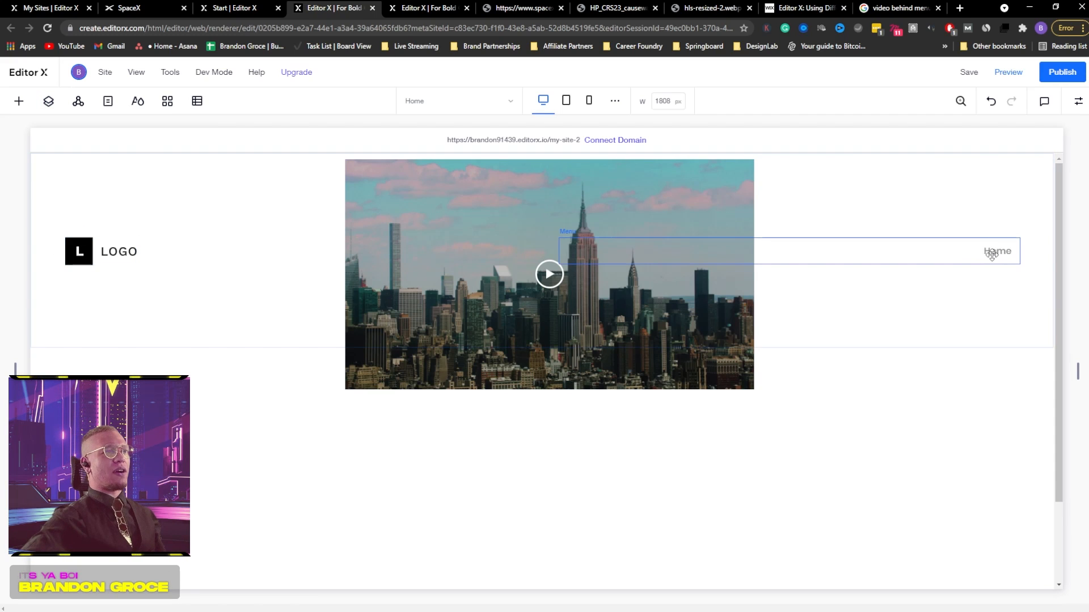
click(125, 249)
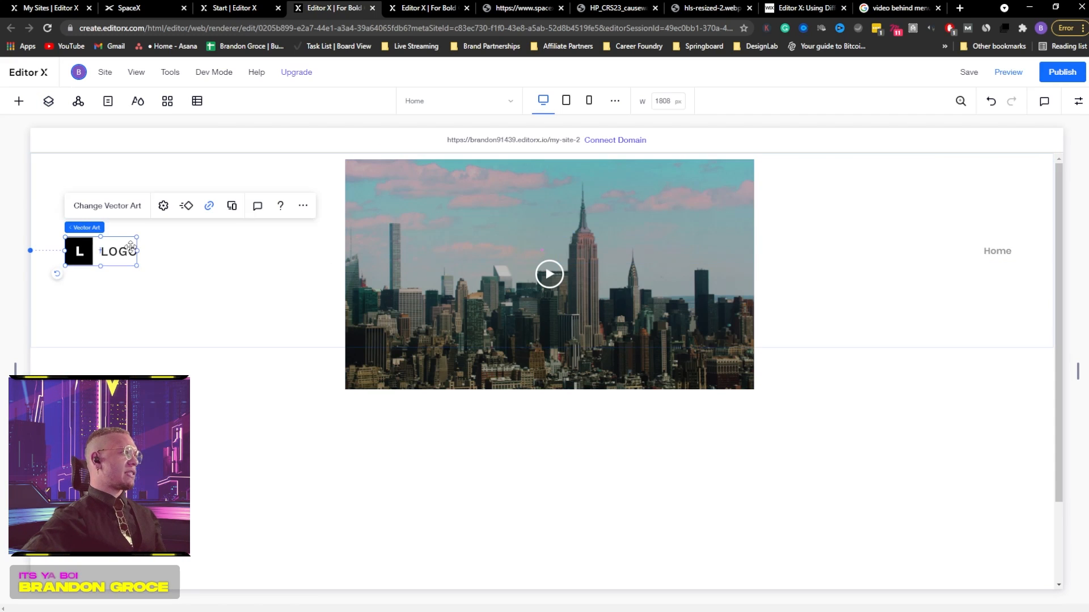
key(Delete)
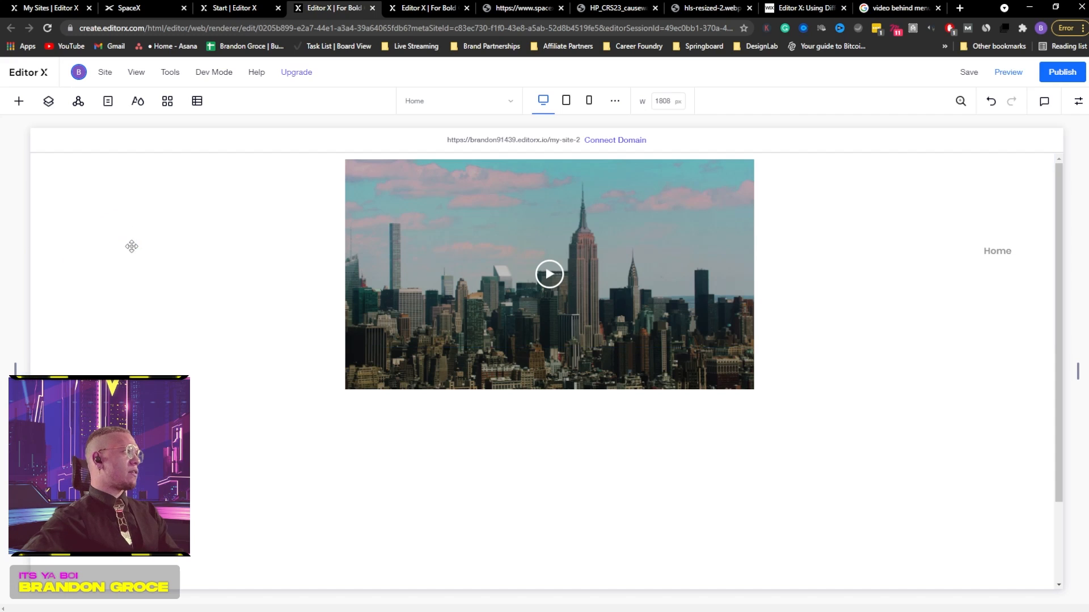
Upload the PNG Spacex logo, the Space X 1, 2 and 3 images and Space X video from Downloads to the site files
click(18, 101)
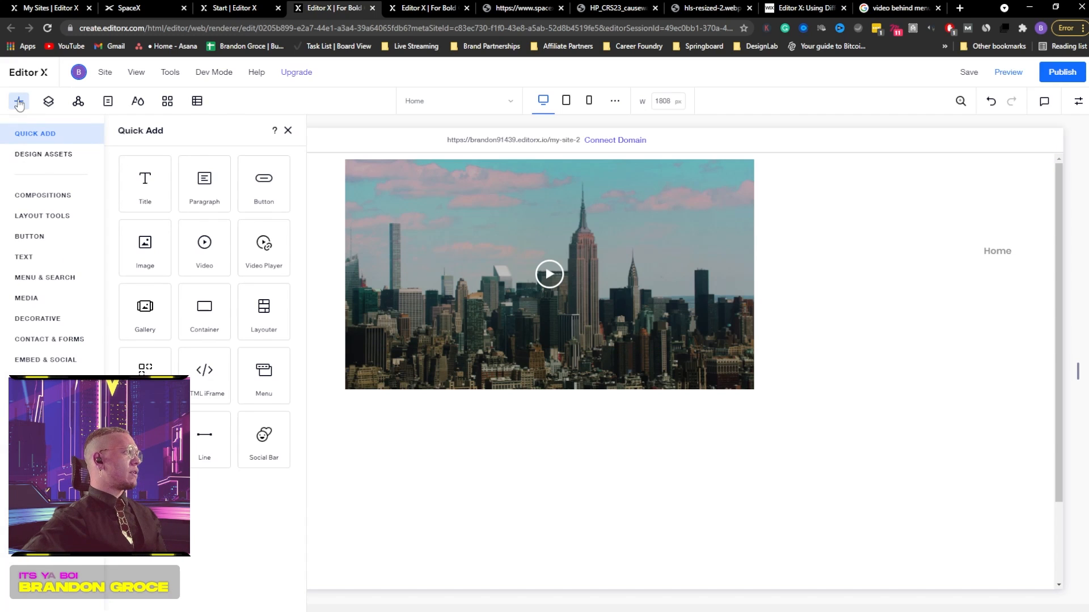
click(41, 305)
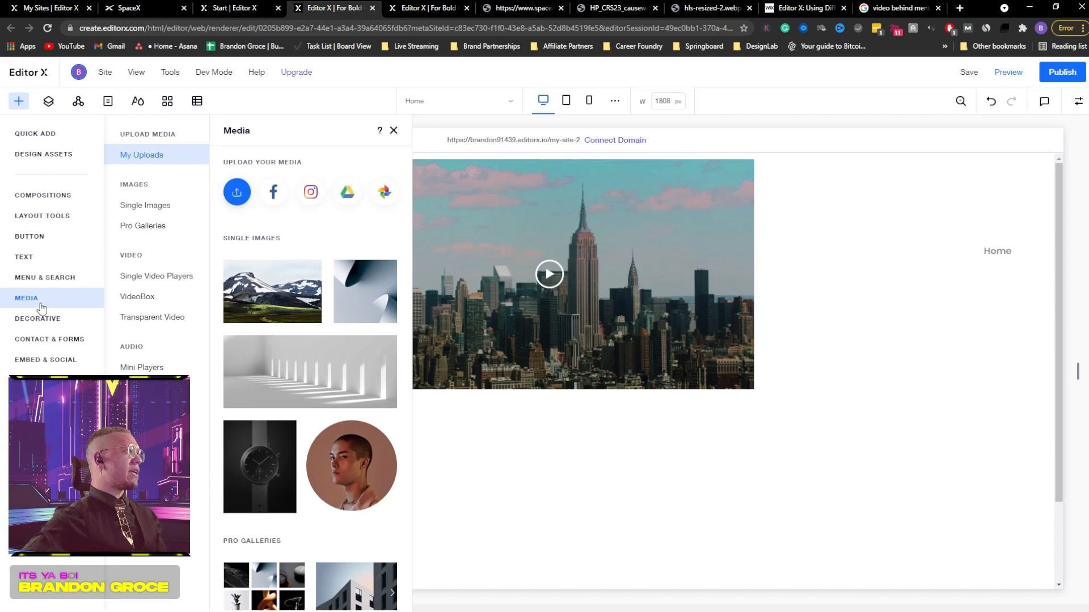
click(237, 192)
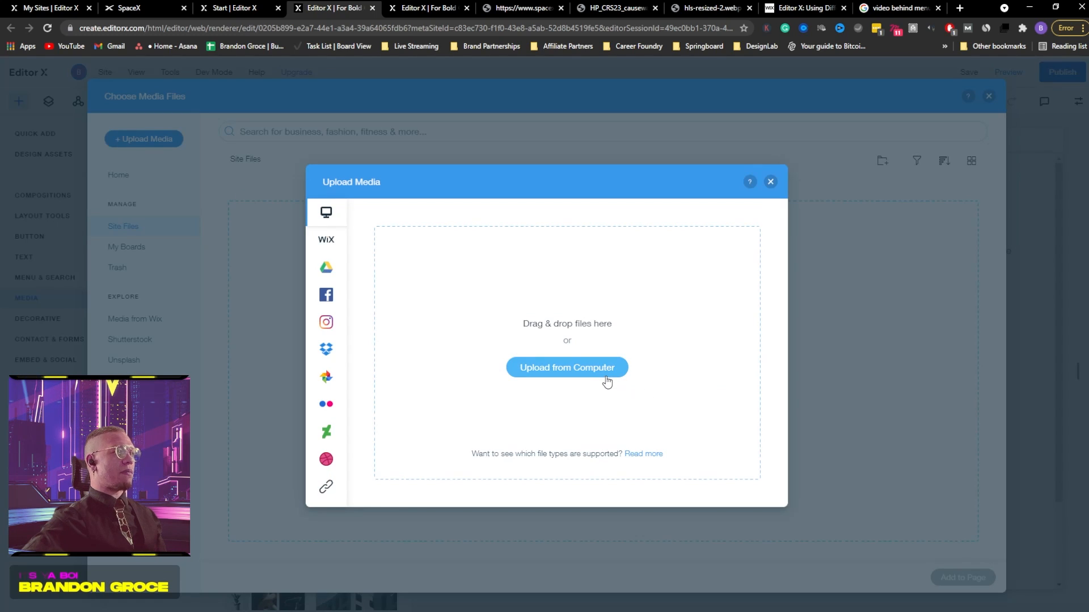
click(607, 381)
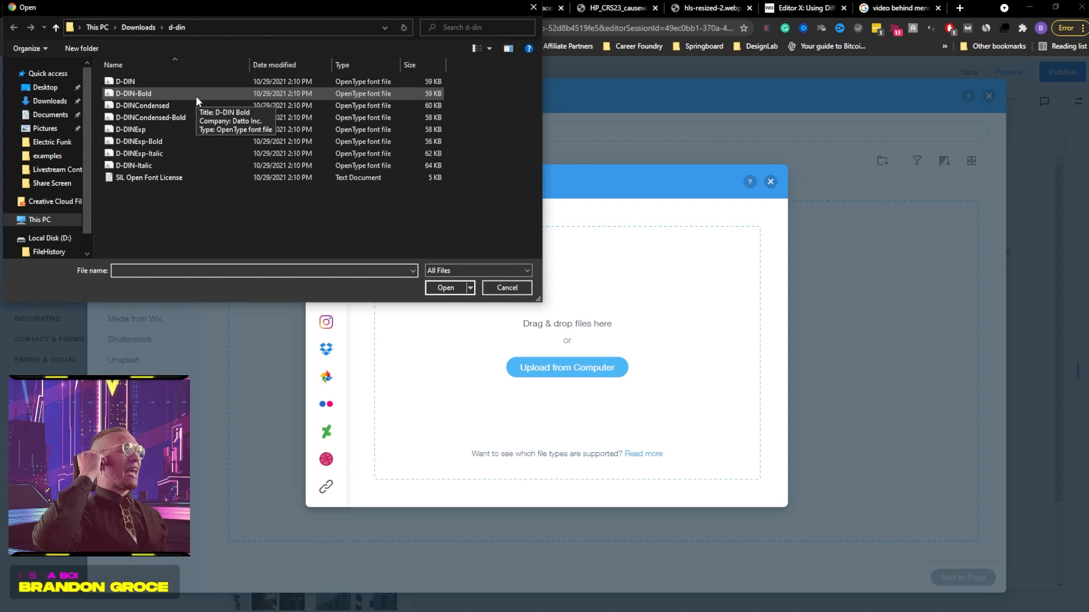
click(138, 28)
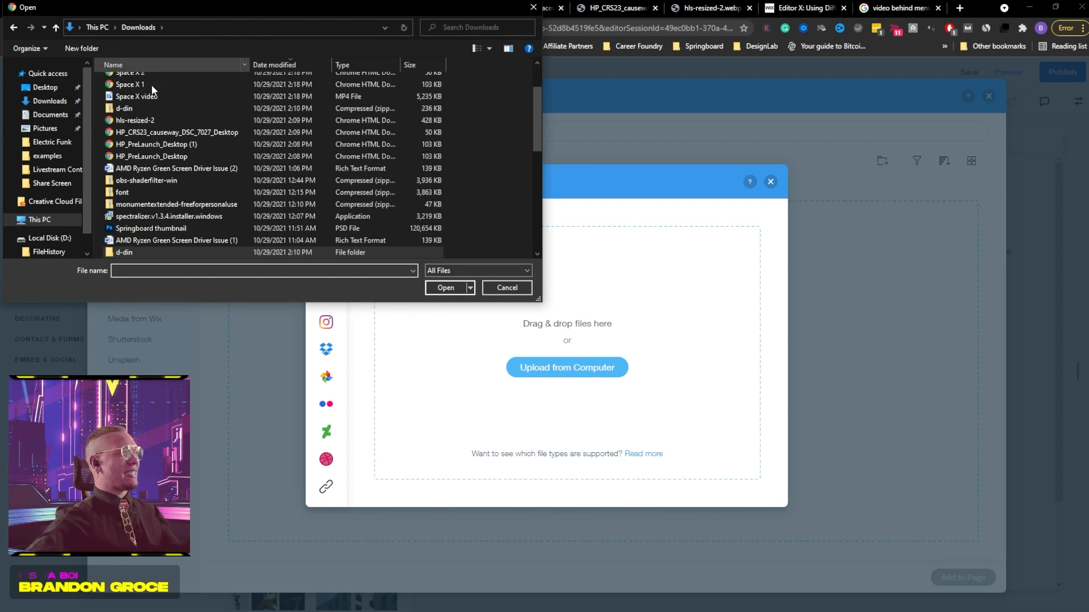
click(141, 100)
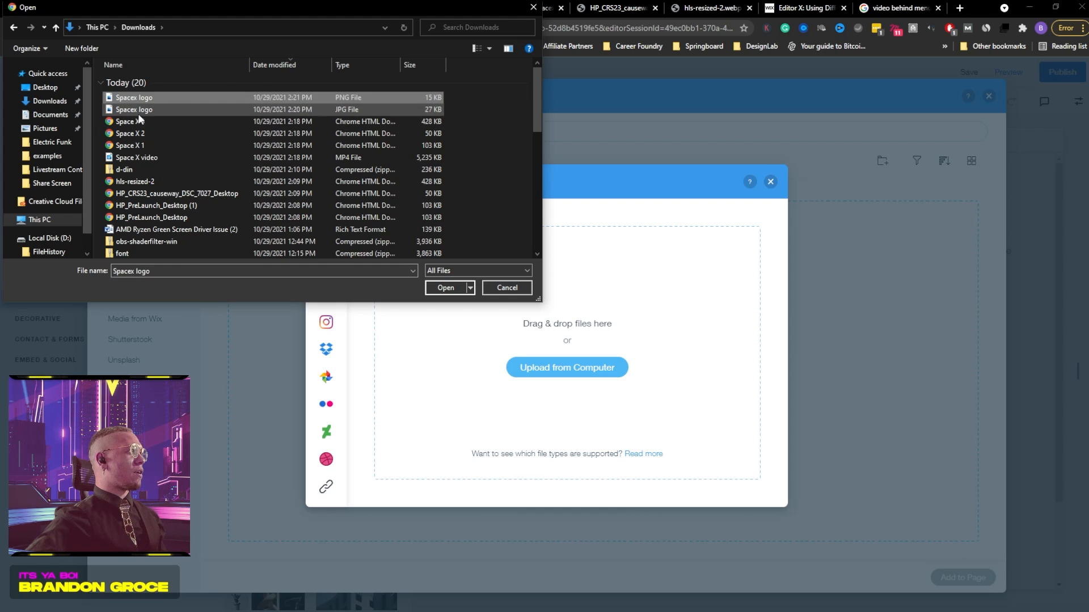
click(142, 113)
click(149, 99)
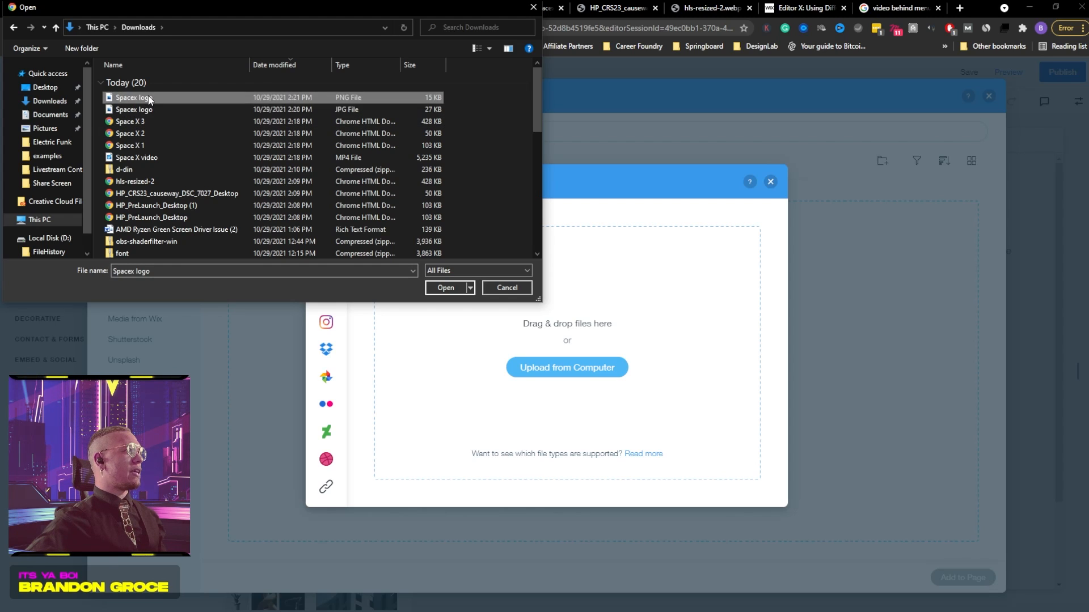
ctrl+click(133, 121)
ctrl+click(135, 134)
ctrl+click(134, 146)
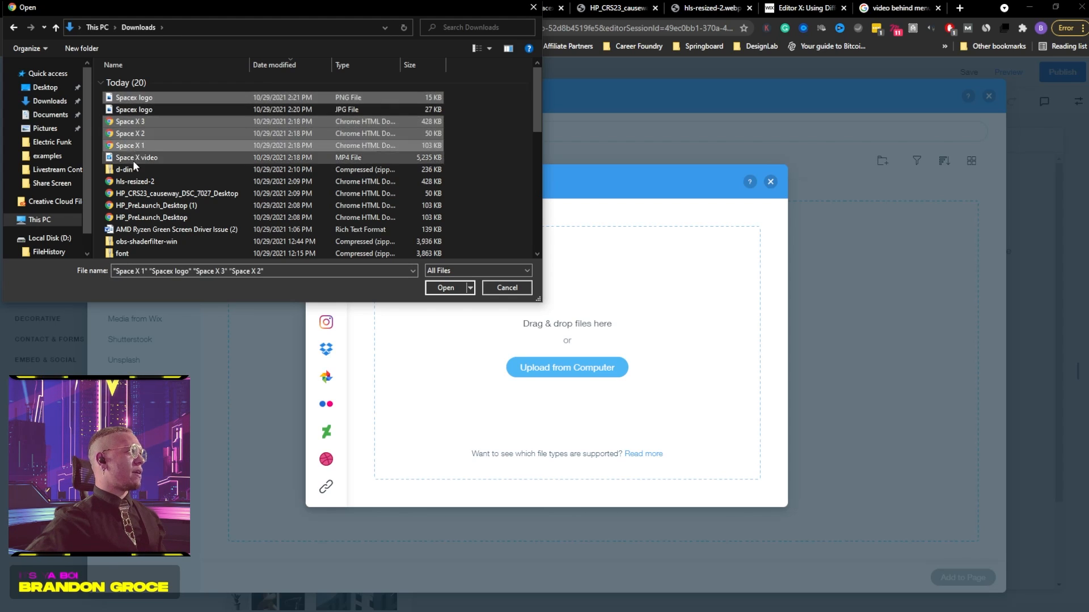
ctrl+click(134, 157)
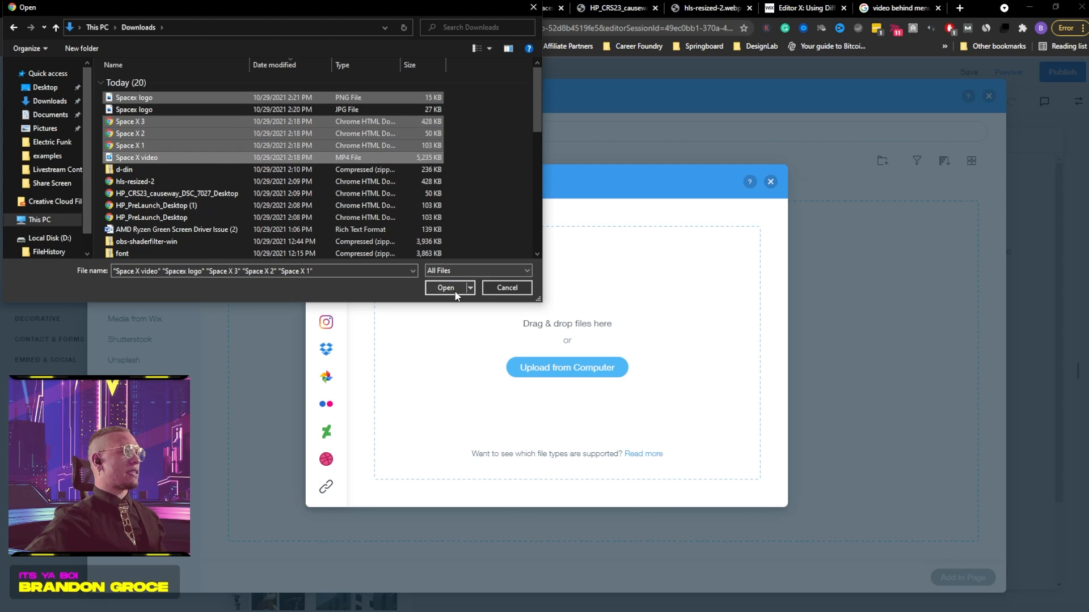
click(446, 287)
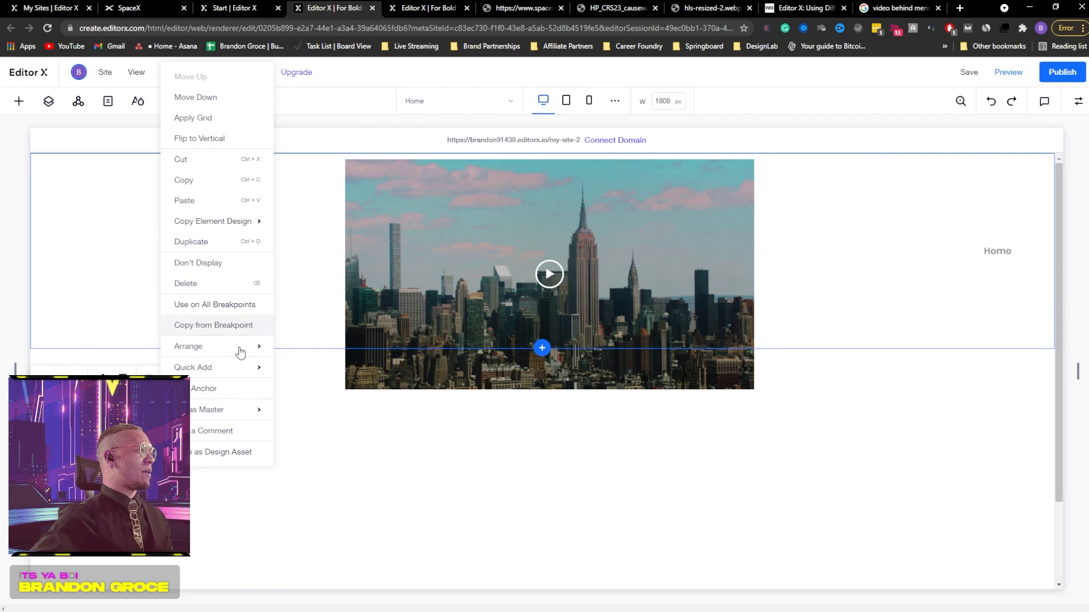
Quick-add an image to the first section and replace its picture with Spacex logo.png from the site files
mouse_move(204, 367)
click(308, 440)
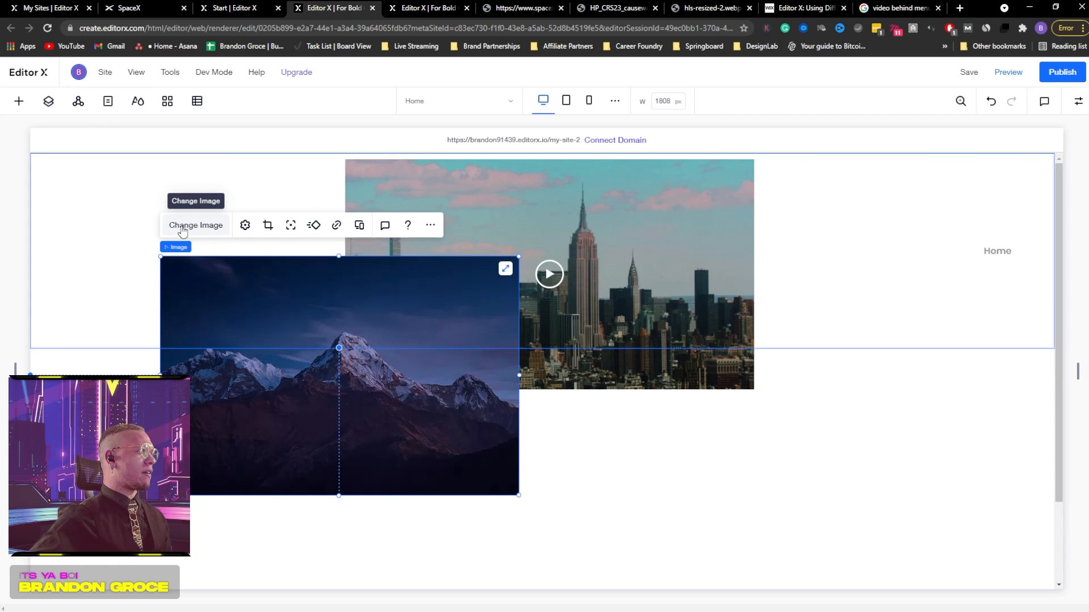
click(182, 226)
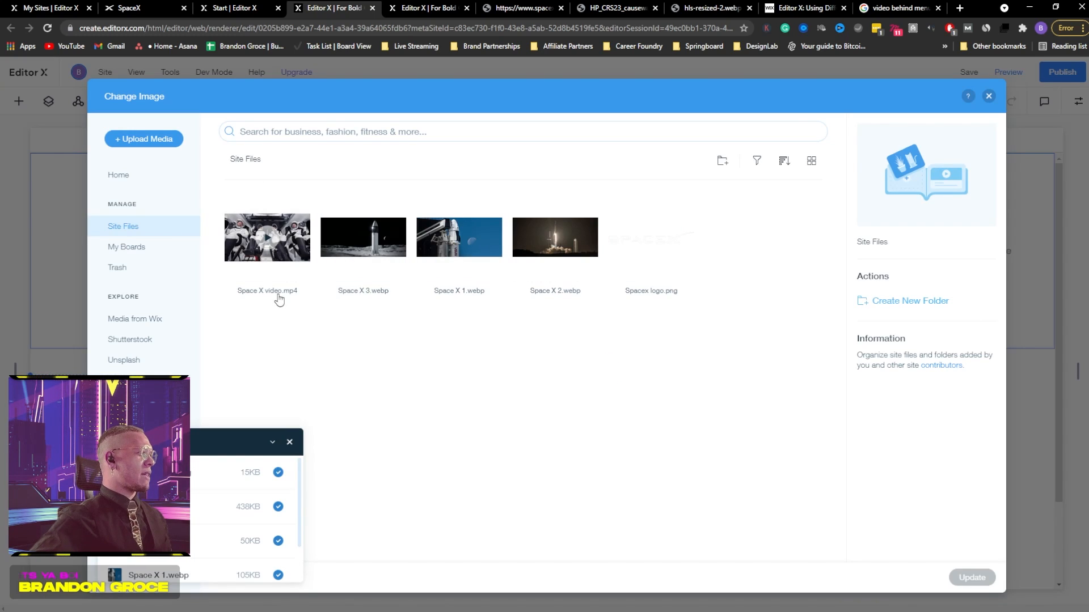
click(661, 257)
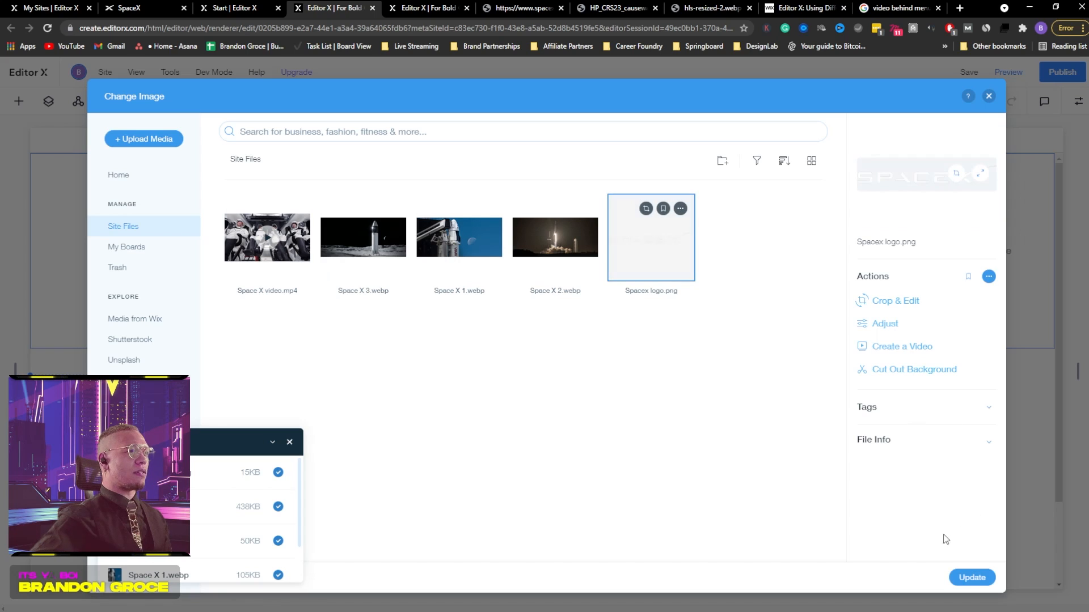
click(979, 585)
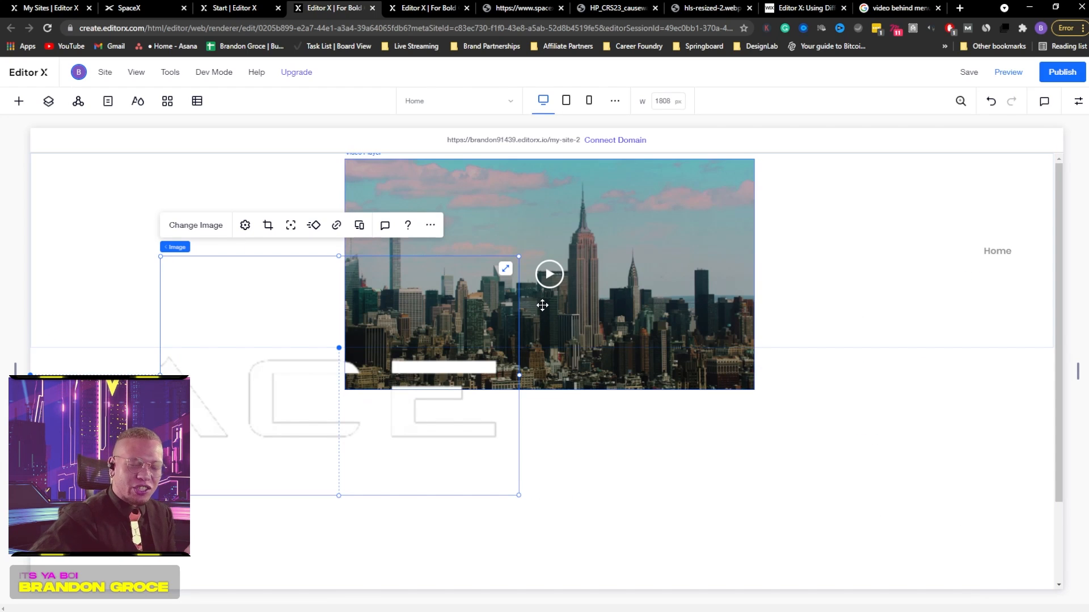
Shrink the SpaceX logo to about 12.2% width near the section's left edge, and move the video player to the middle
click(506, 268)
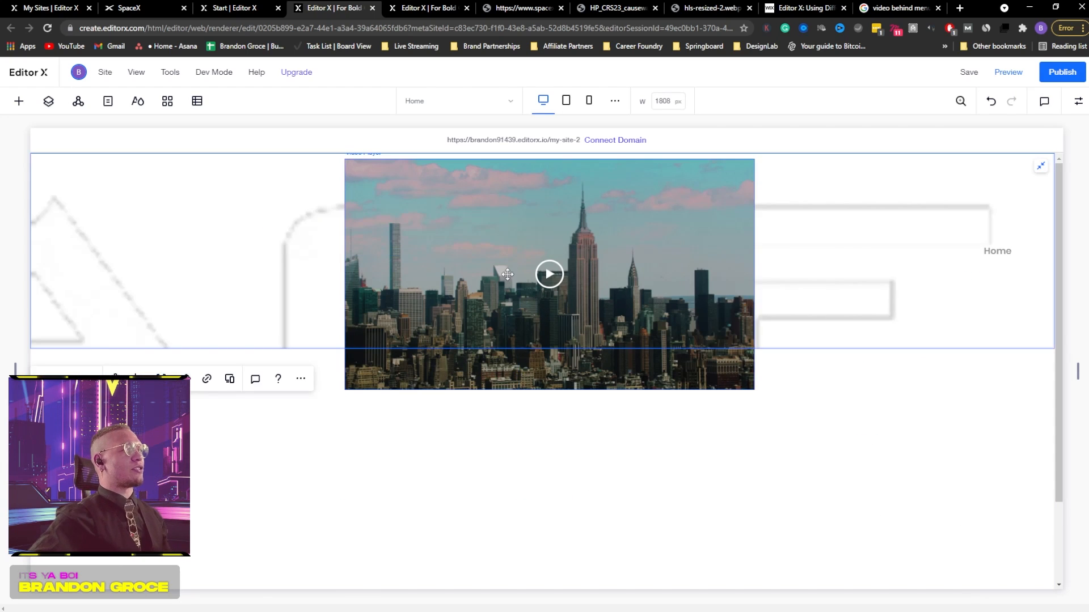
click(1040, 175)
drag(502, 243, 174, 257)
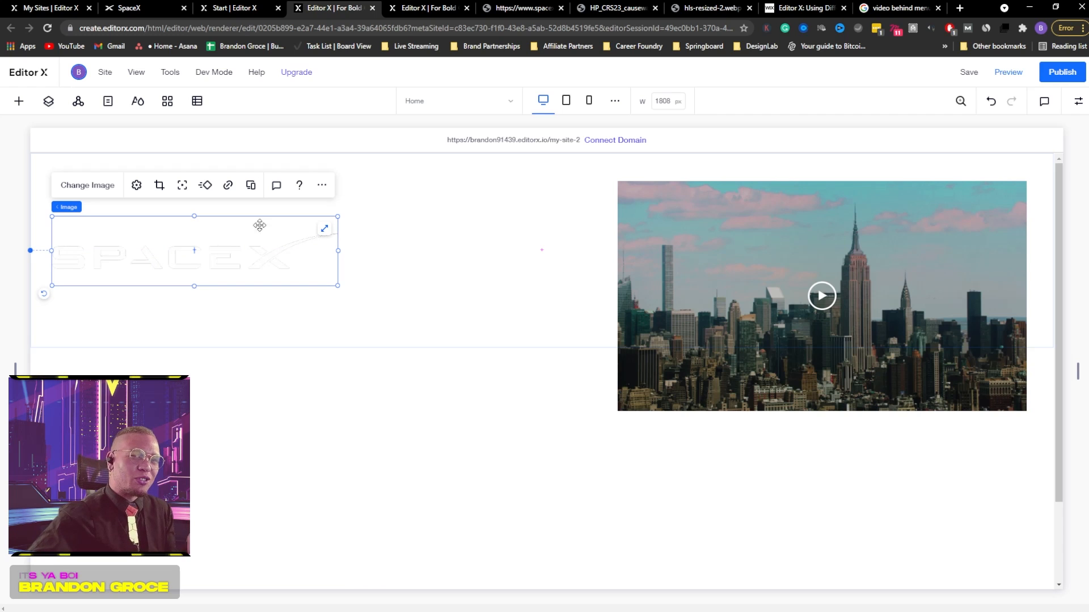
drag(337, 214, 176, 257)
drag(474, 285, 454, 277)
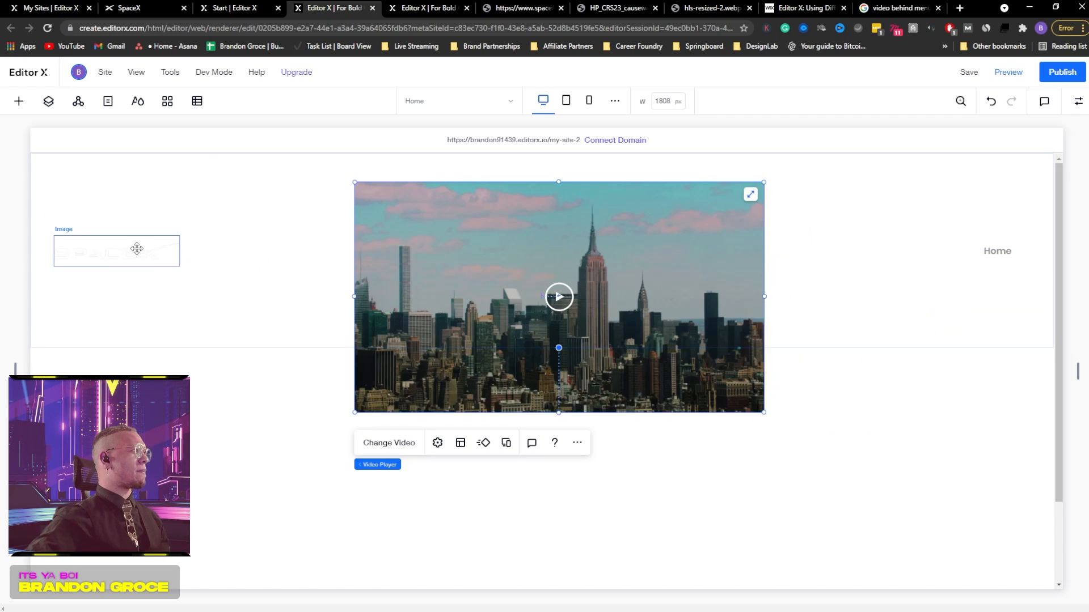
Set the Home page's background color to the black theme color
click(49, 101)
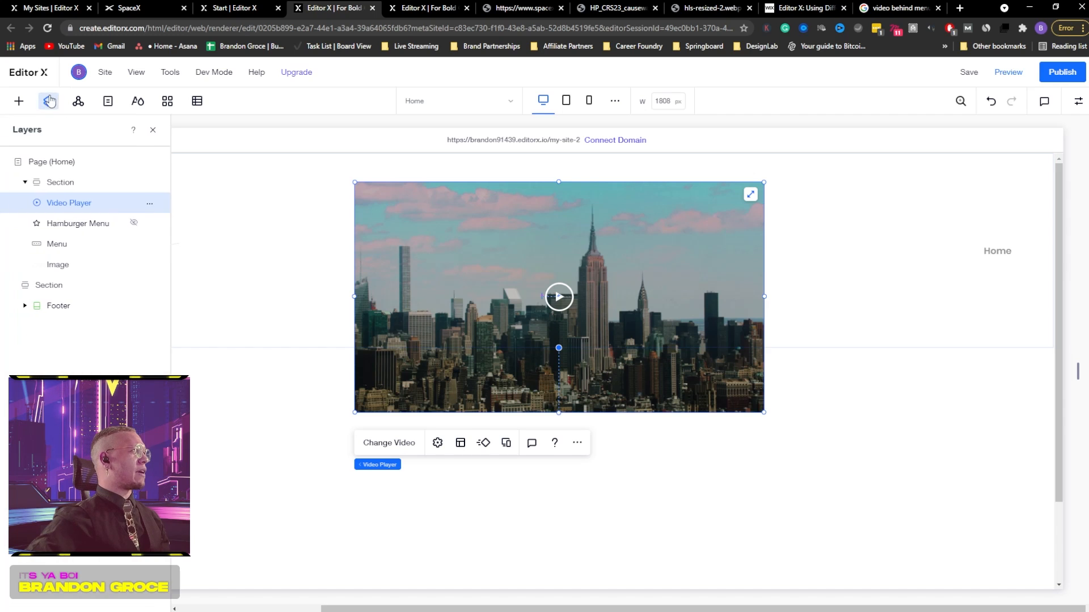
click(57, 163)
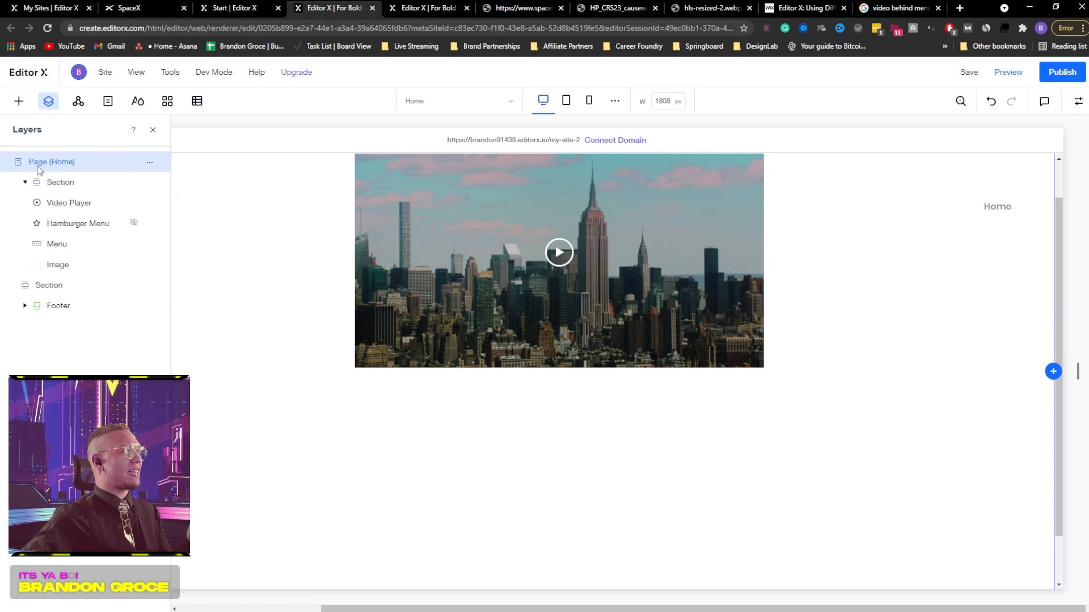
click(1079, 102)
click(968, 240)
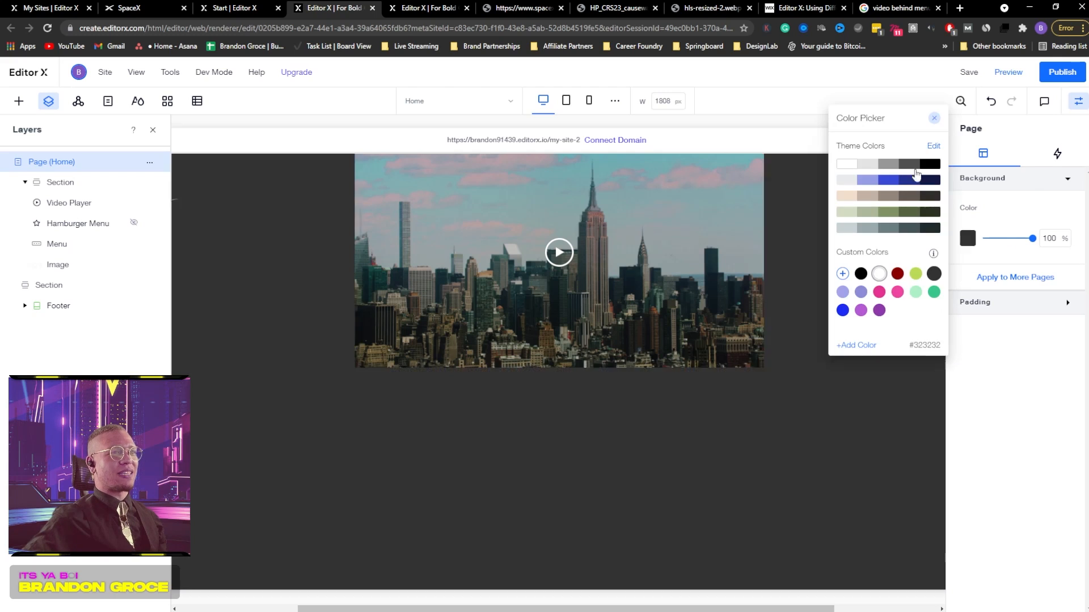
click(930, 164)
click(774, 250)
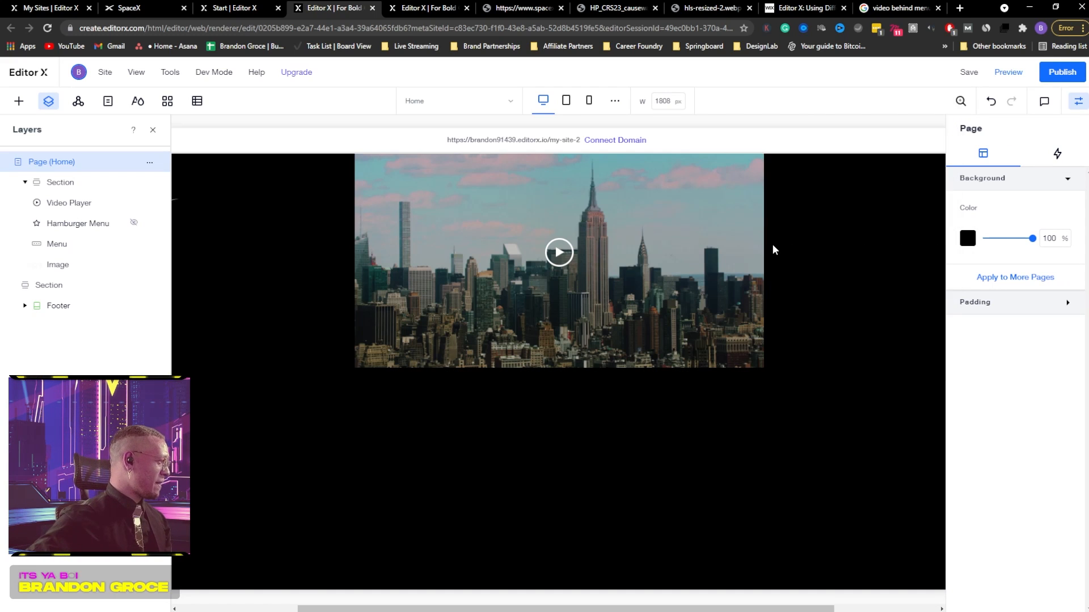
Shrink the video player to about 33.4% width beside the SpaceX logo, and show the logo in the layers list
click(612, 292)
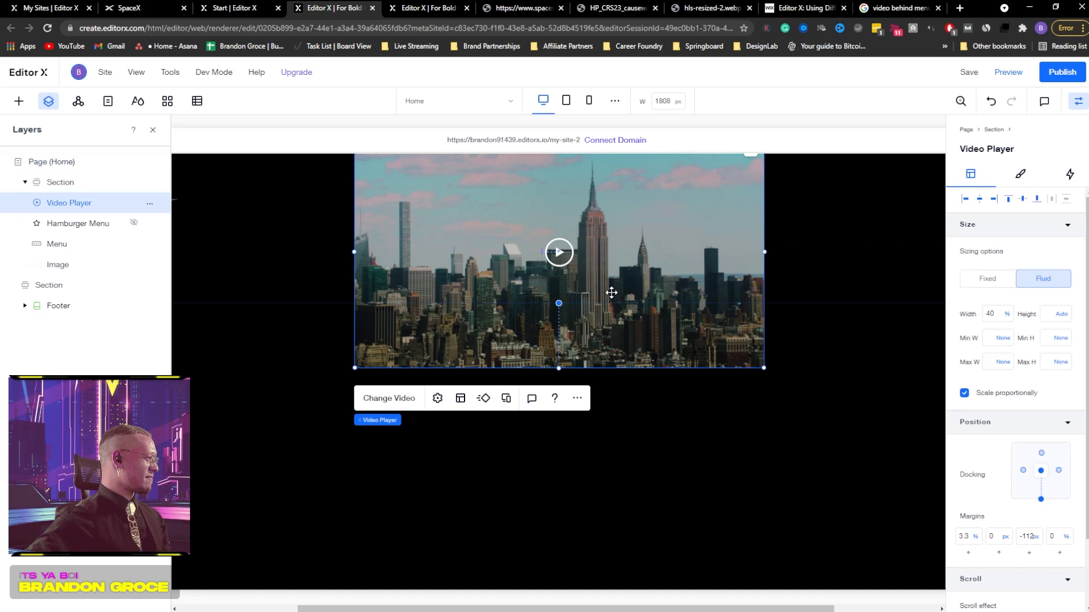
drag(611, 293, 131, 217)
click(112, 227)
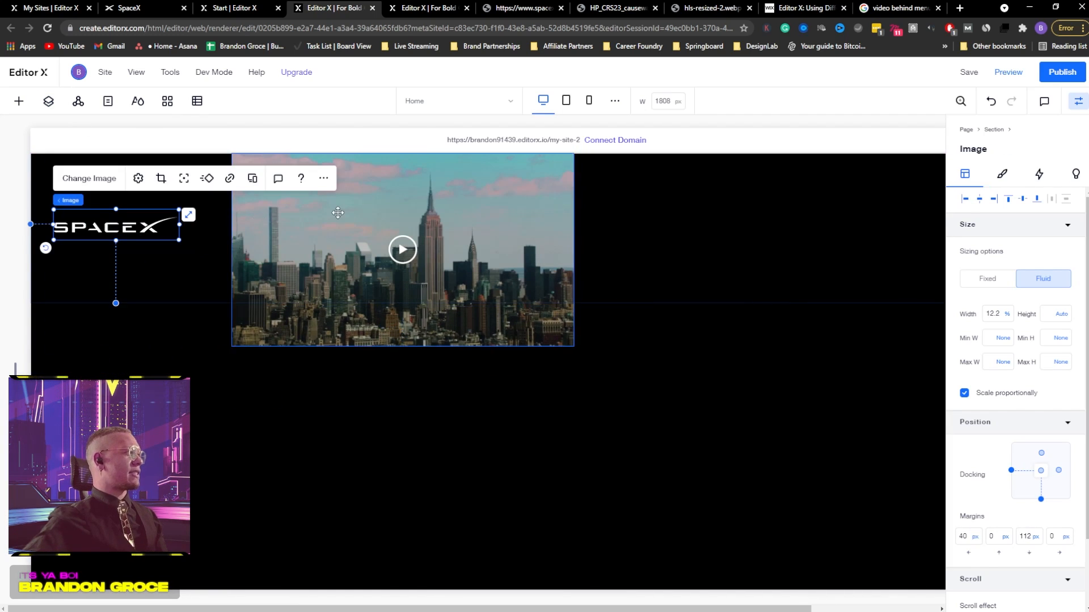
click(301, 215)
click(87, 225)
click(315, 213)
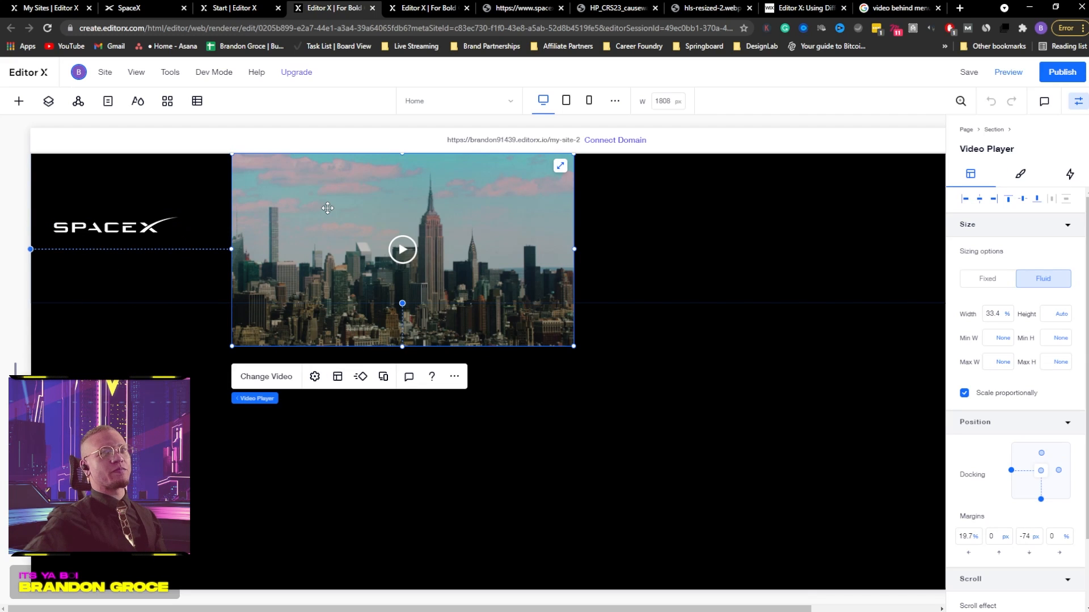
click(104, 226)
click(48, 101)
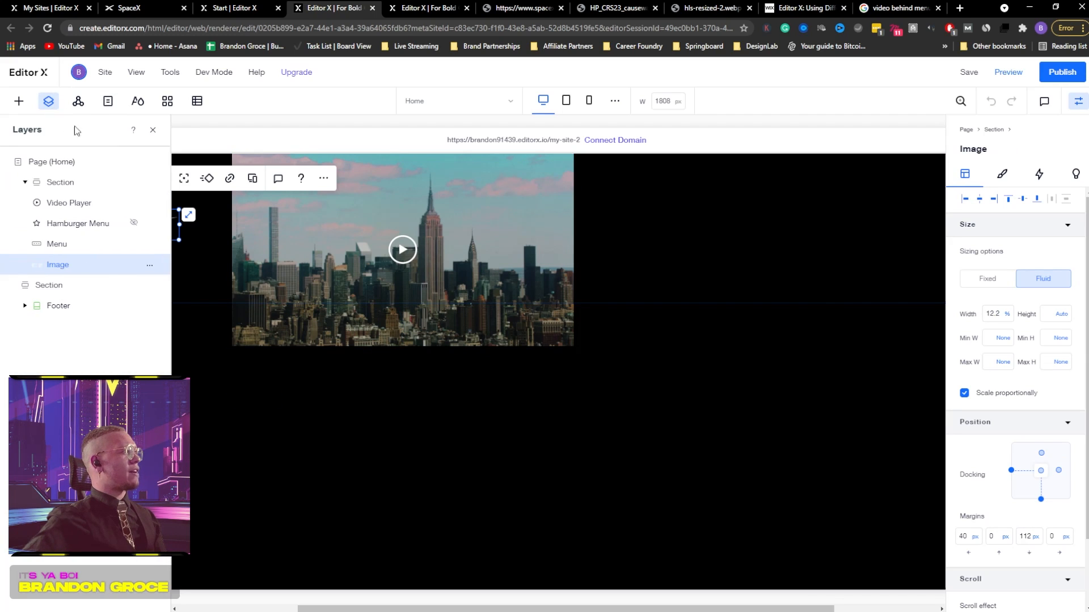
right_click(59, 269)
mouse_move(91, 512)
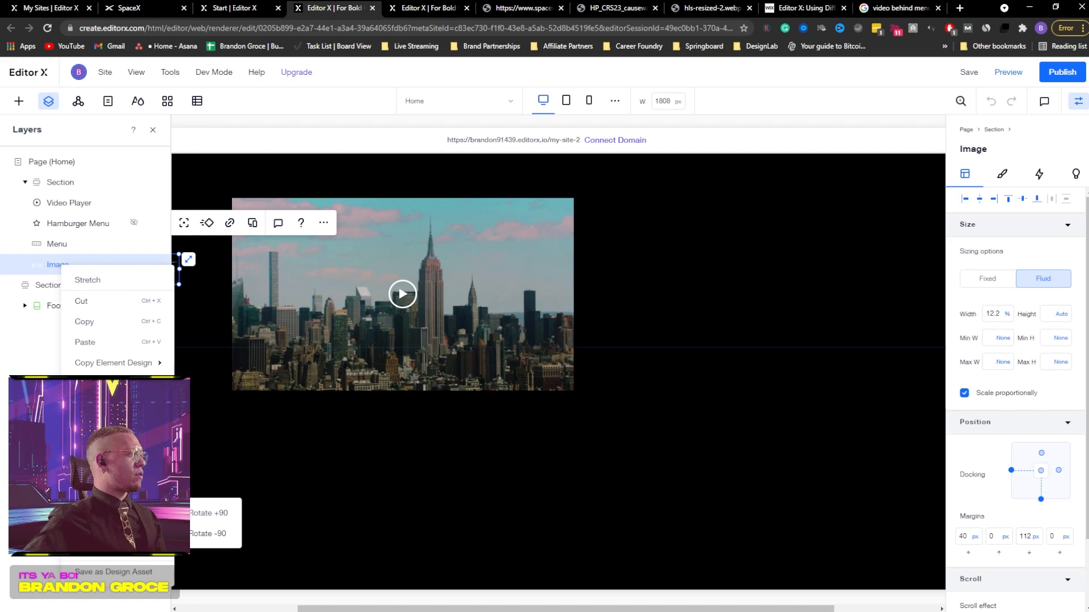
mouse_move(90, 493)
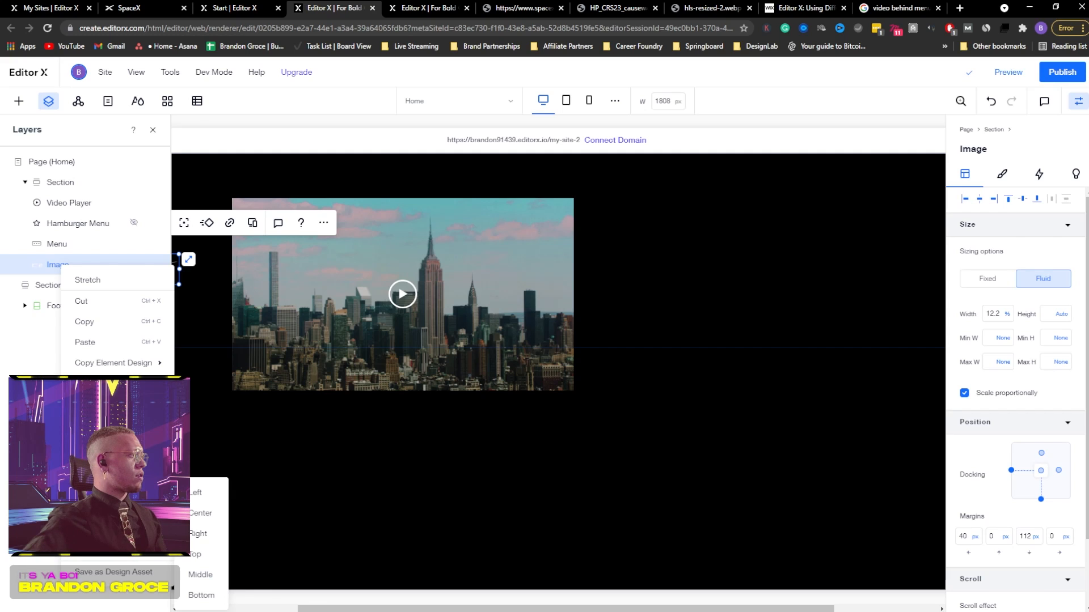
mouse_move(104, 363)
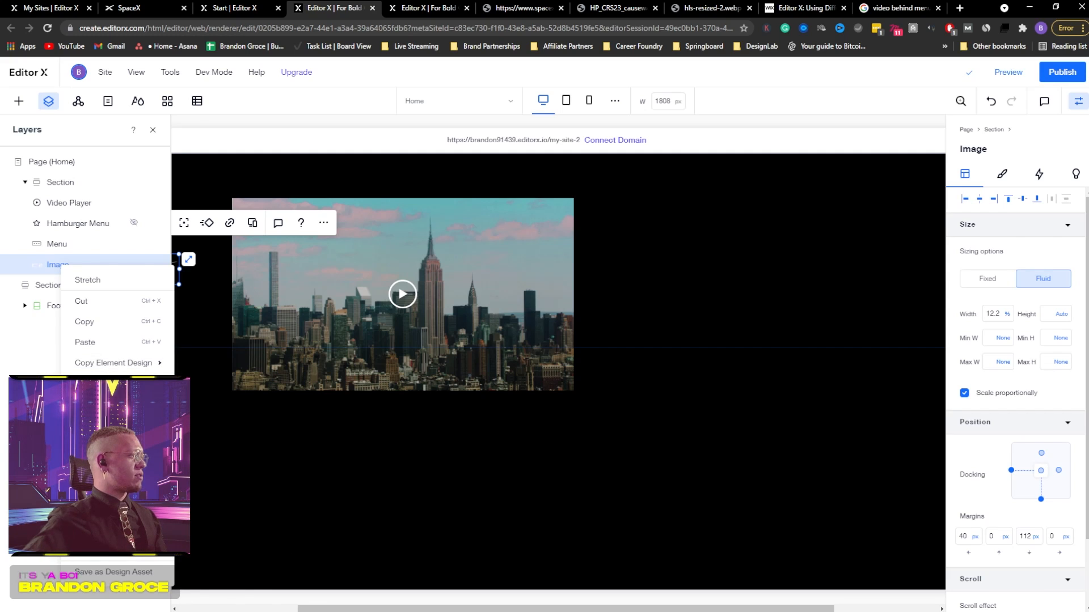
click(73, 261)
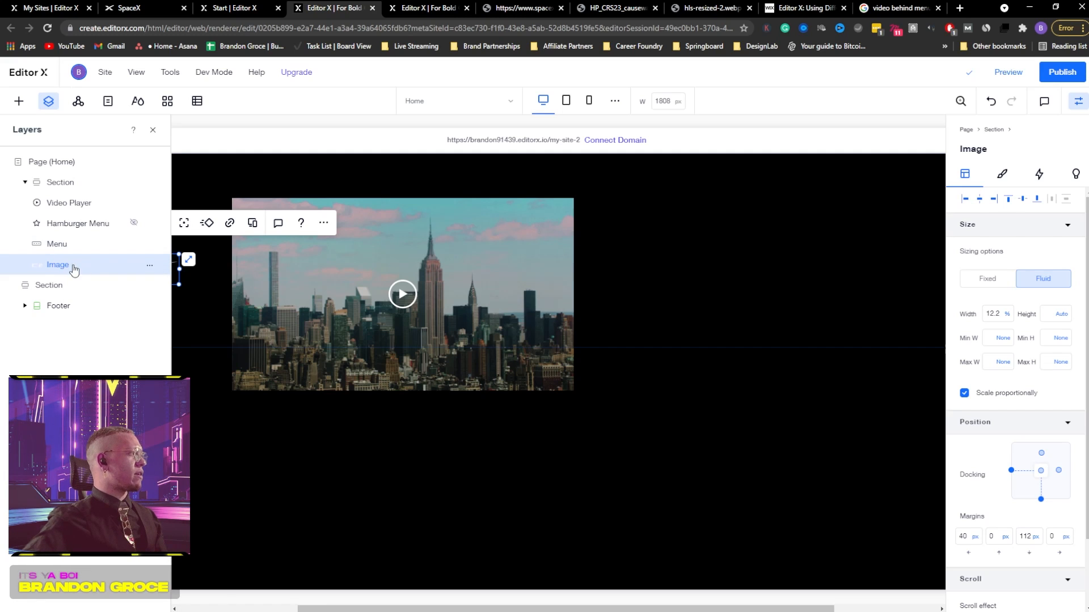
Reorder the first section's layers so Image comes first and Video Player comes last, after Menu
drag(58, 269, 63, 205)
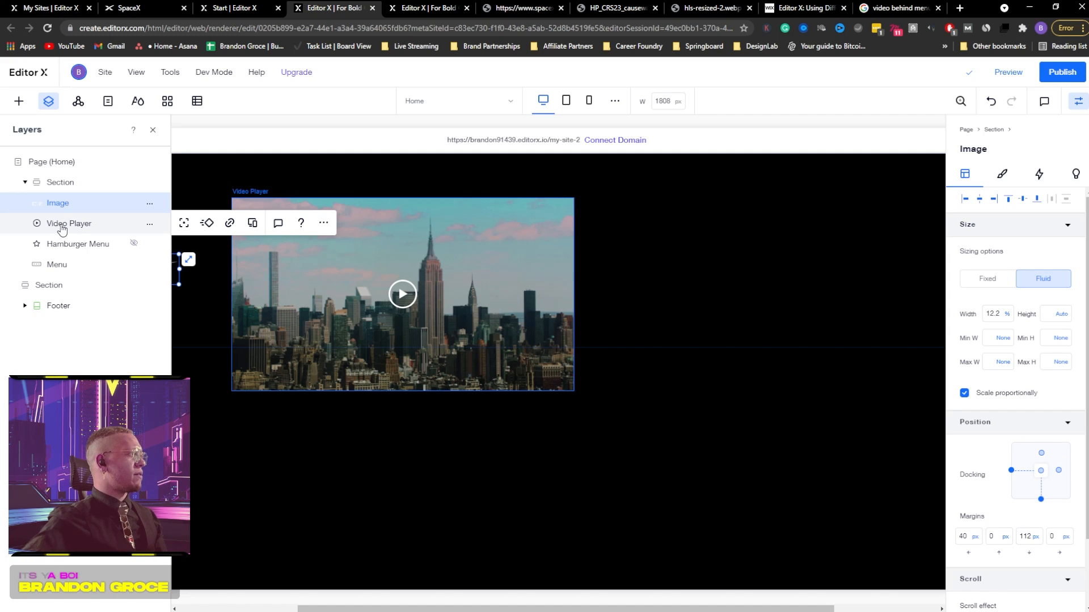
click(68, 227)
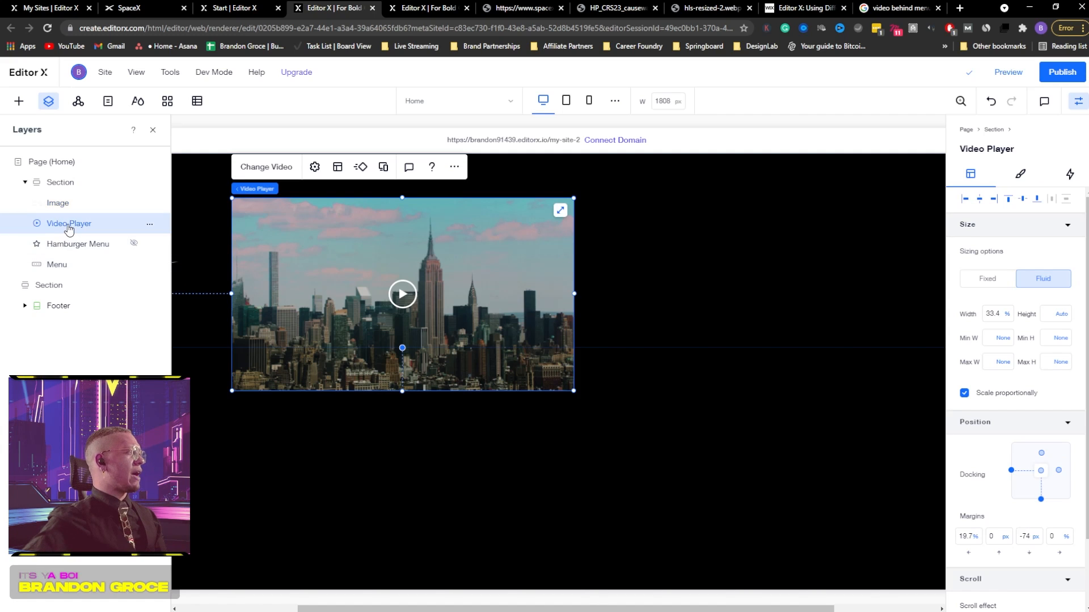
drag(64, 227, 67, 266)
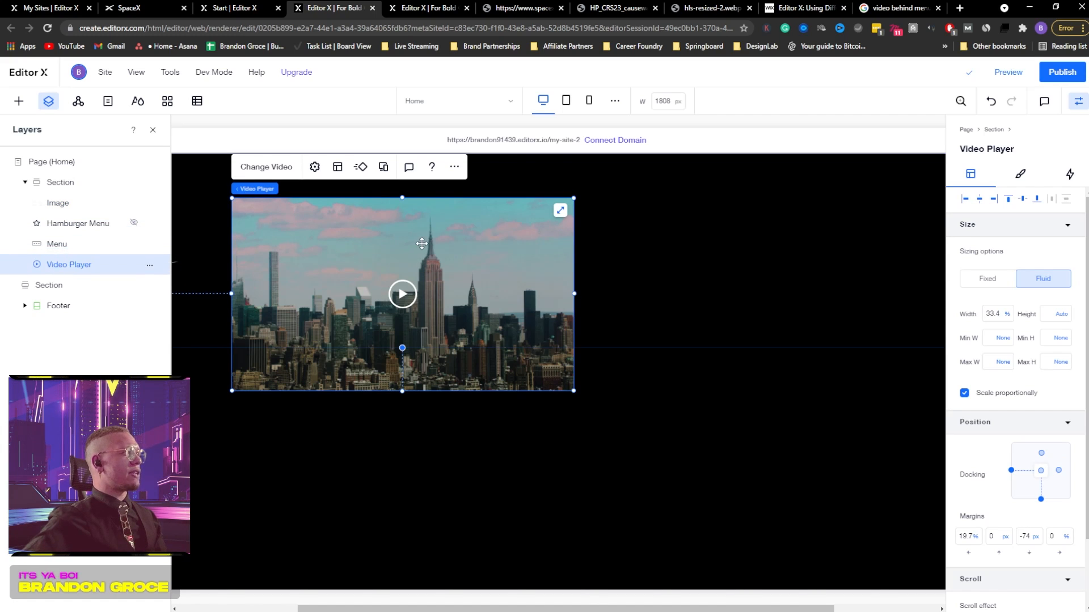
click(610, 452)
click(153, 130)
Move the video player behind the SpaceX logo and change its video to Space X video.mp4 from the site files
drag(304, 219, 143, 179)
click(99, 380)
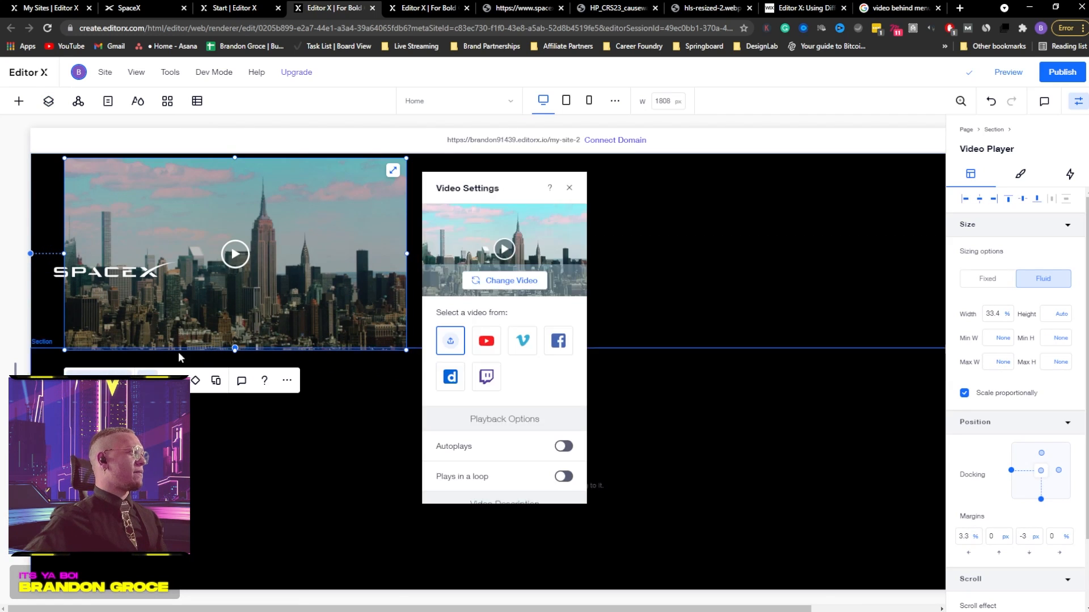
click(511, 280)
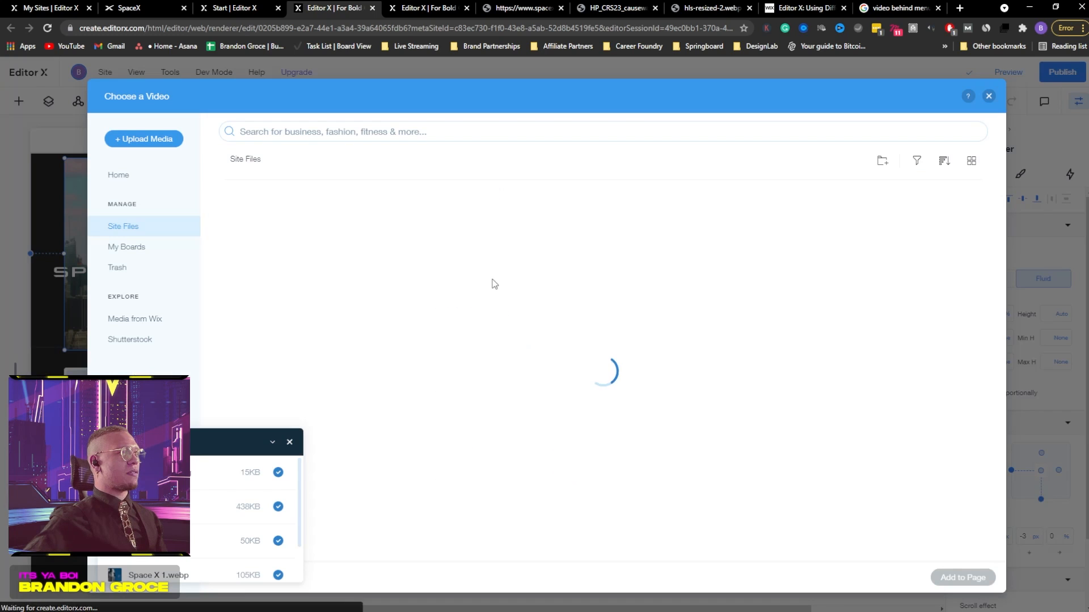
click(309, 210)
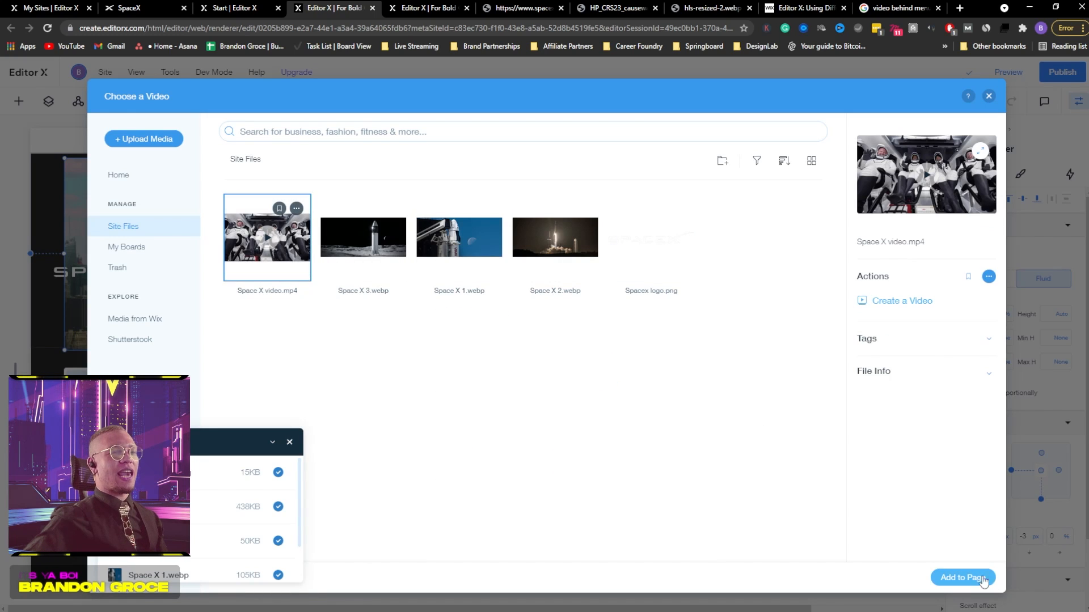
click(964, 577)
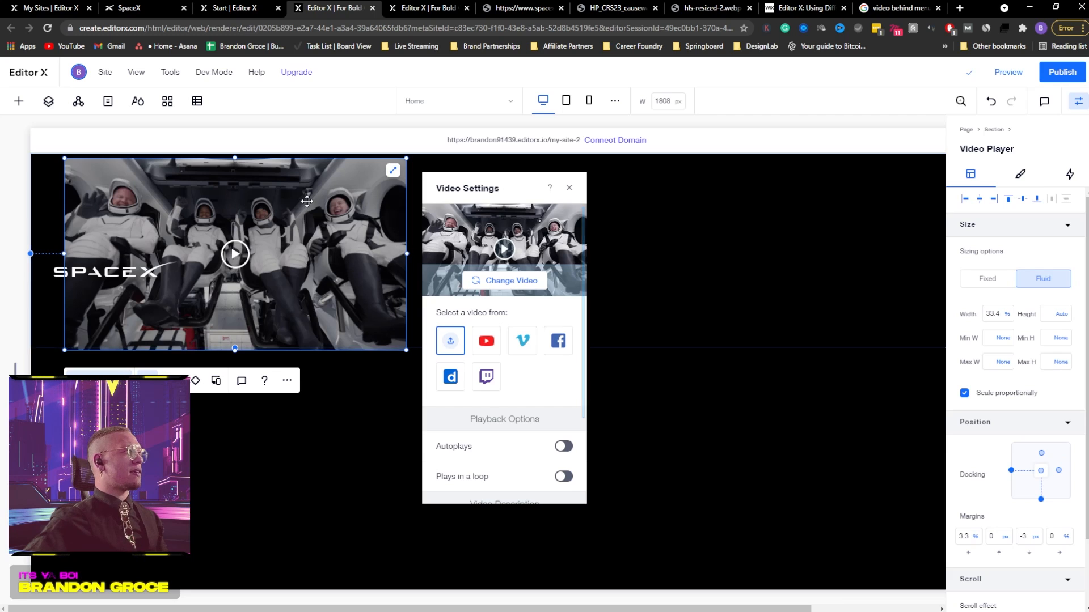
Move the video player to the first section's upper-left corner and stretch it to fill the section
click(284, 200)
drag(284, 200, 270, 192)
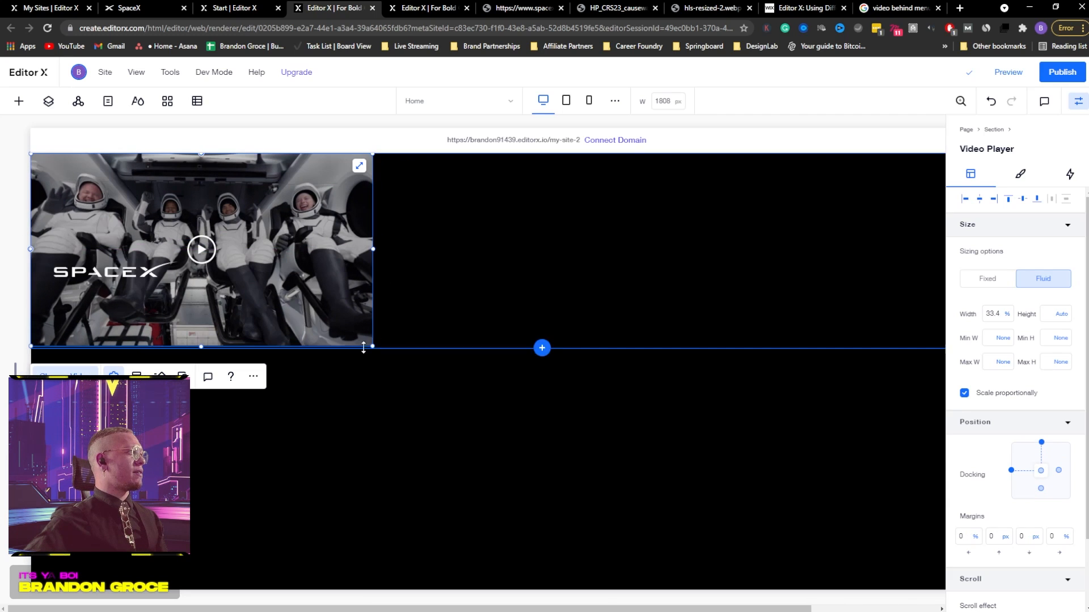
click(358, 167)
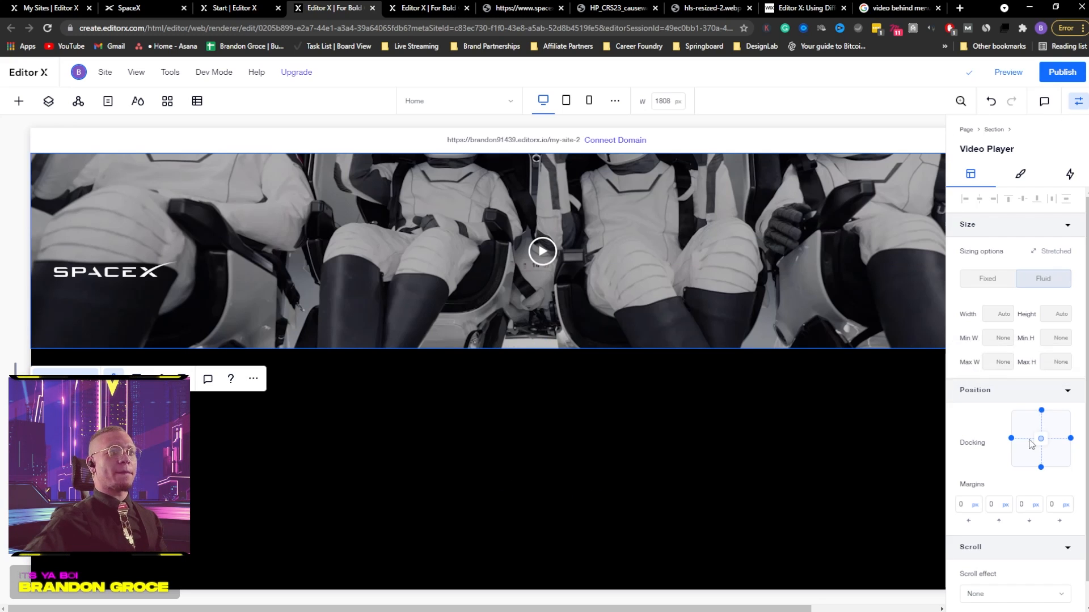
Enlarge the first section to a minimum height of about 450 px
click(540, 427)
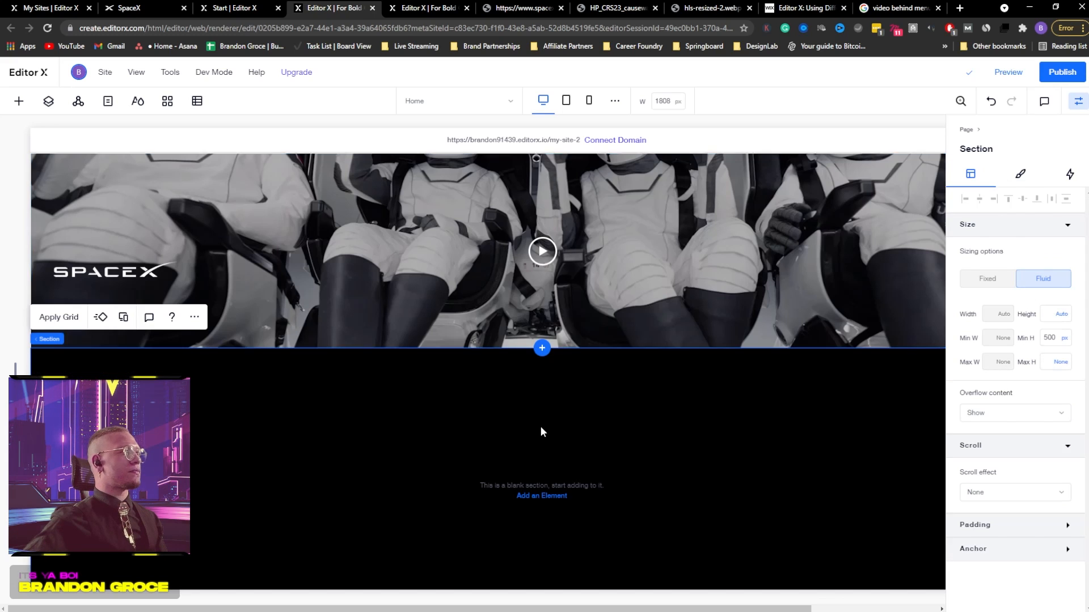
click(48, 101)
click(56, 184)
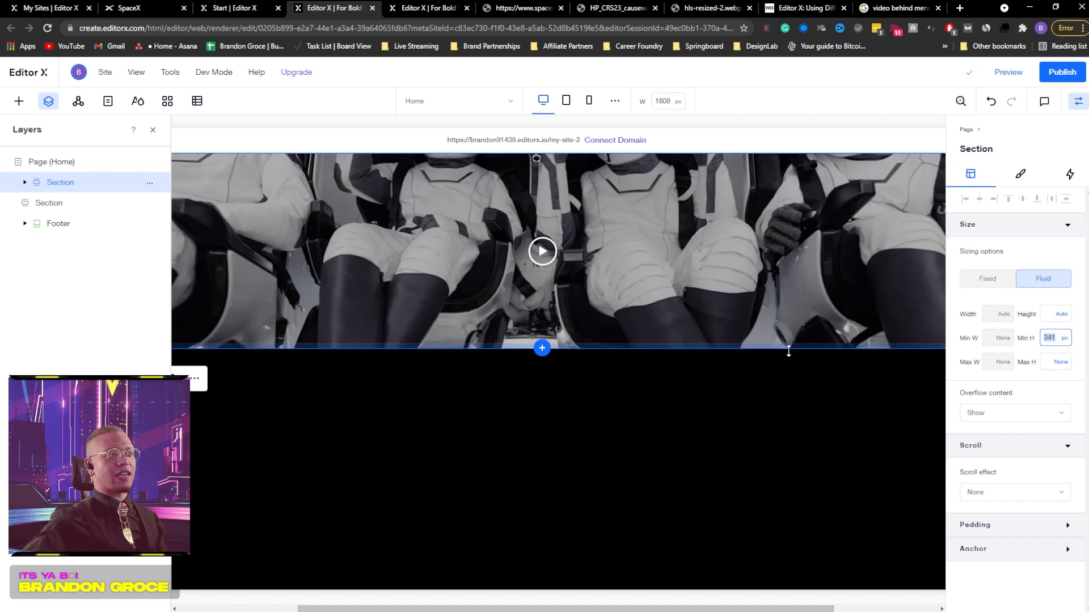
drag(785, 347, 772, 551)
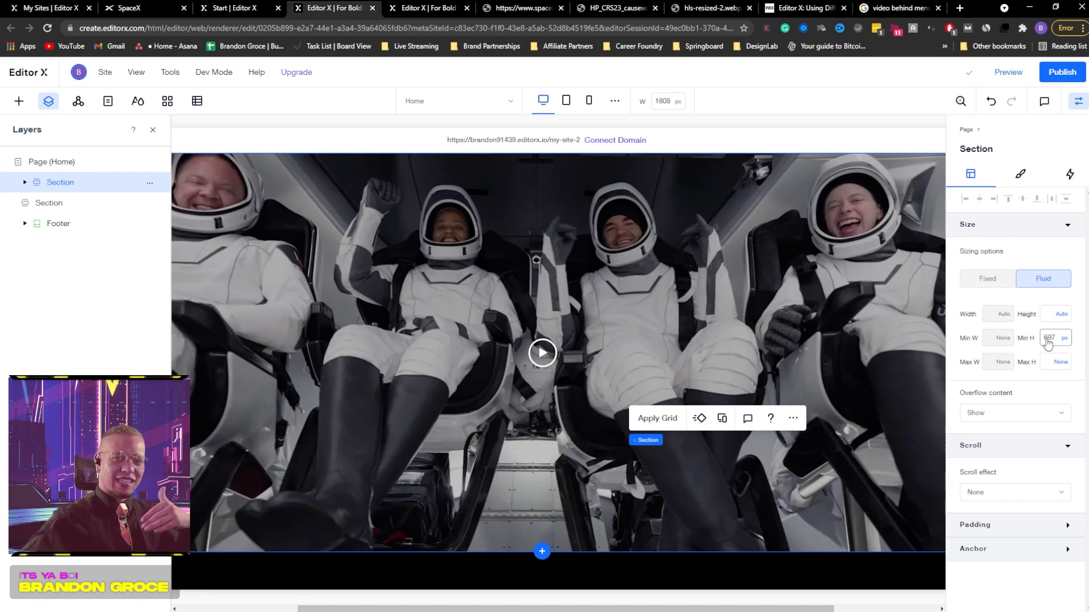
drag(651, 552, 625, 442)
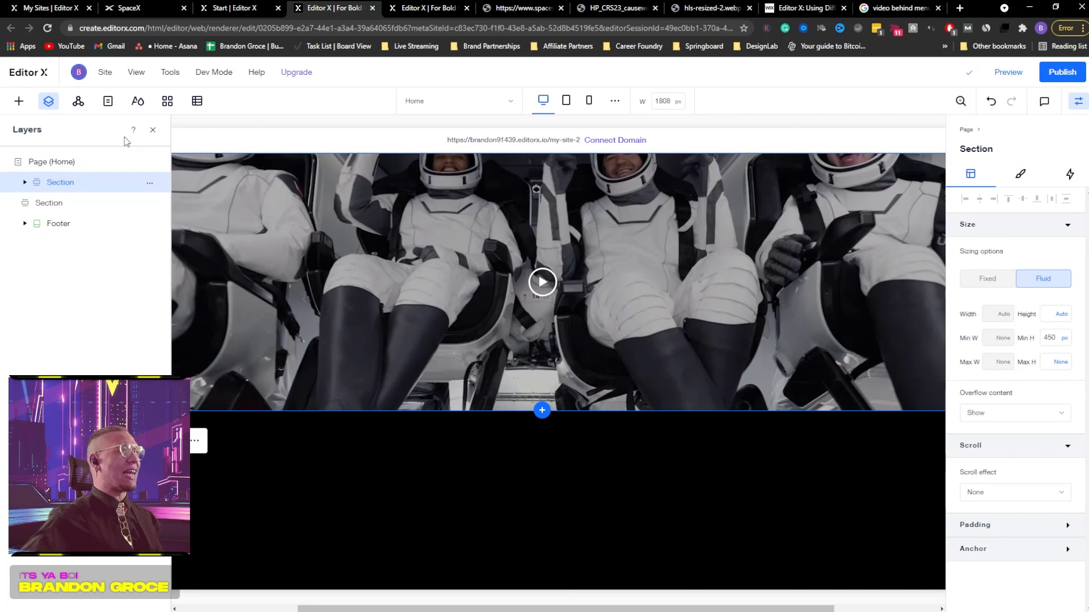
click(154, 131)
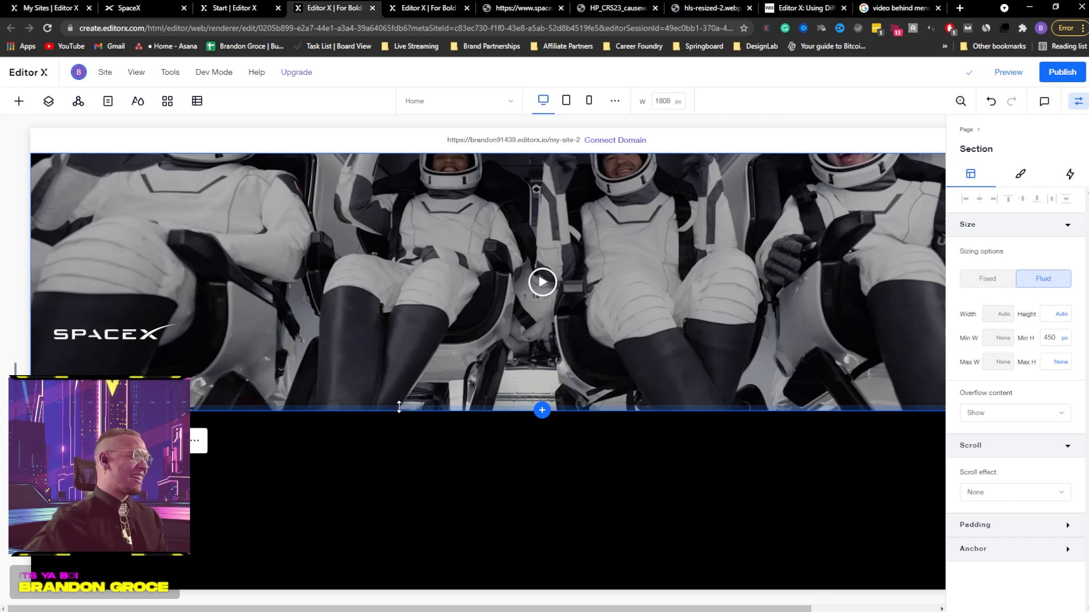
Switch to the spacex.com tab and examine the top of its home page as a layout reference
click(901, 259)
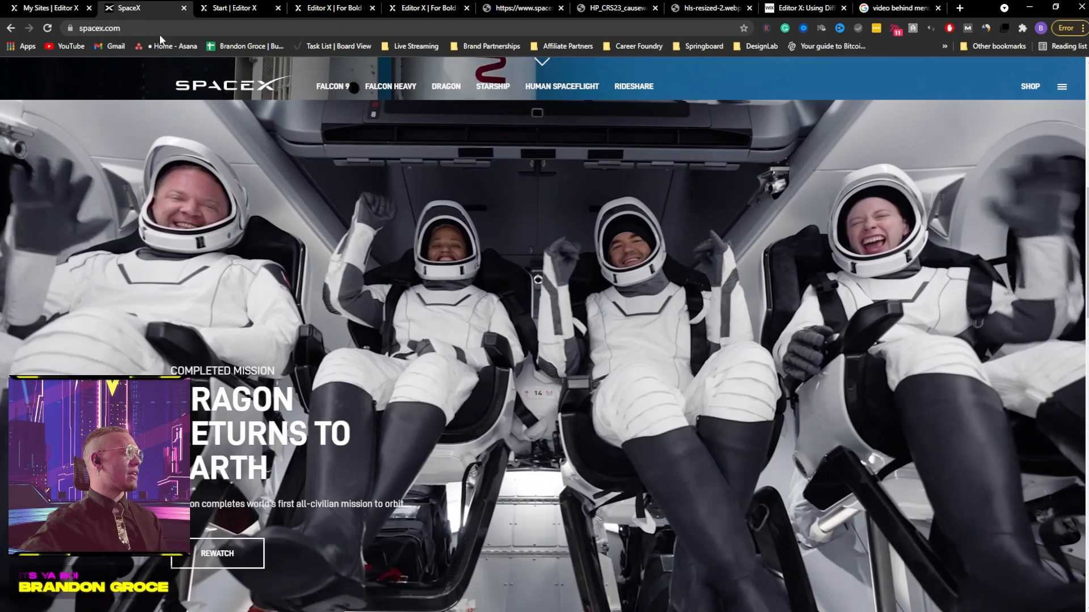
click(130, 8)
scroll(325, 184, up, 2)
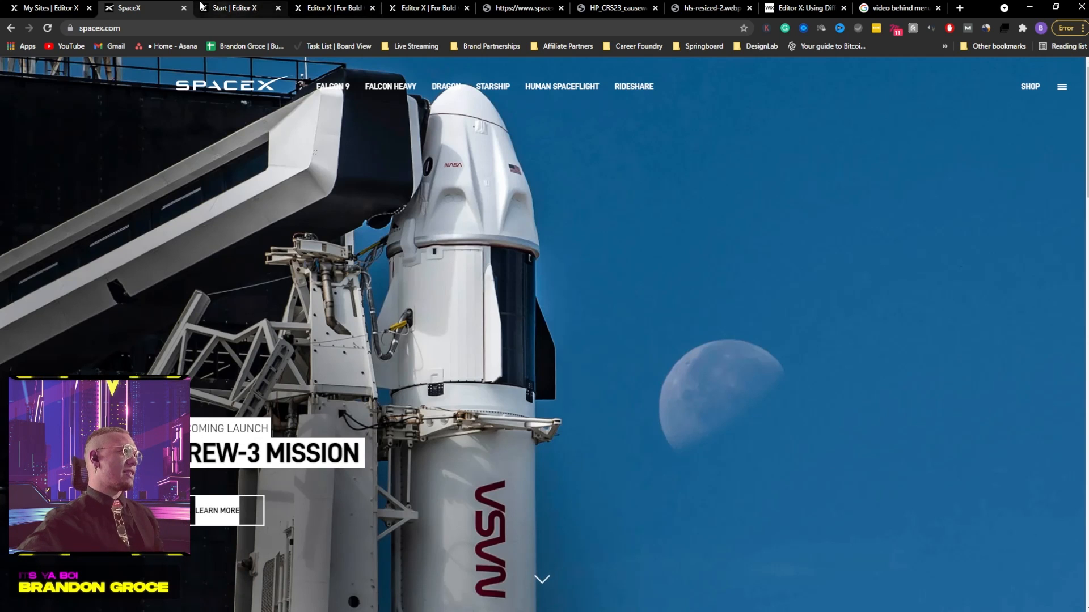
Return to the Editor X site, align the SpaceX logo and the menu on their vertical middles and group them
click(57, 6)
click(329, 8)
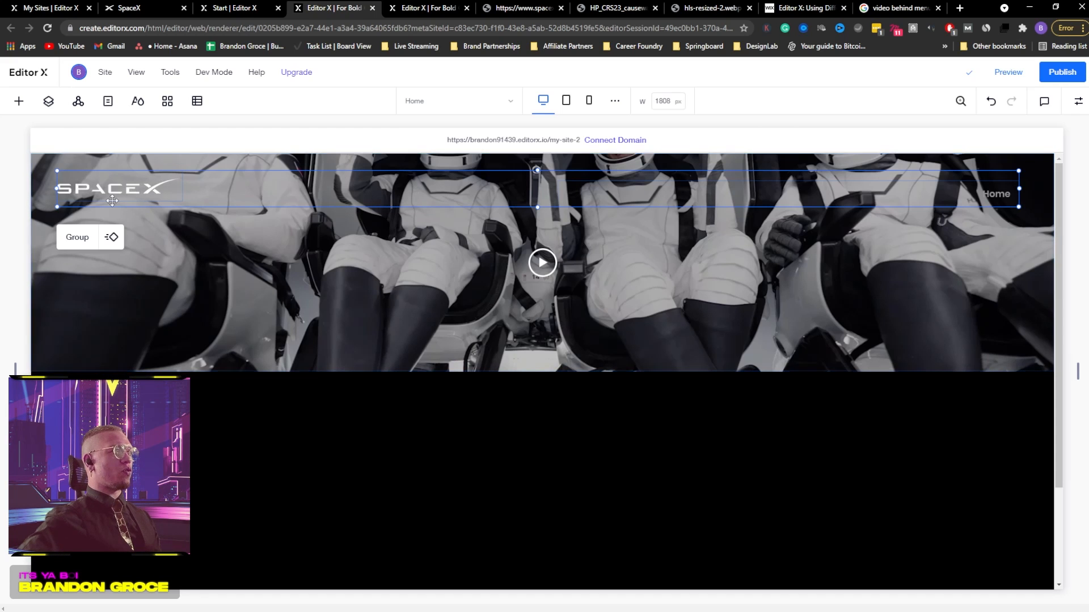
click(1078, 101)
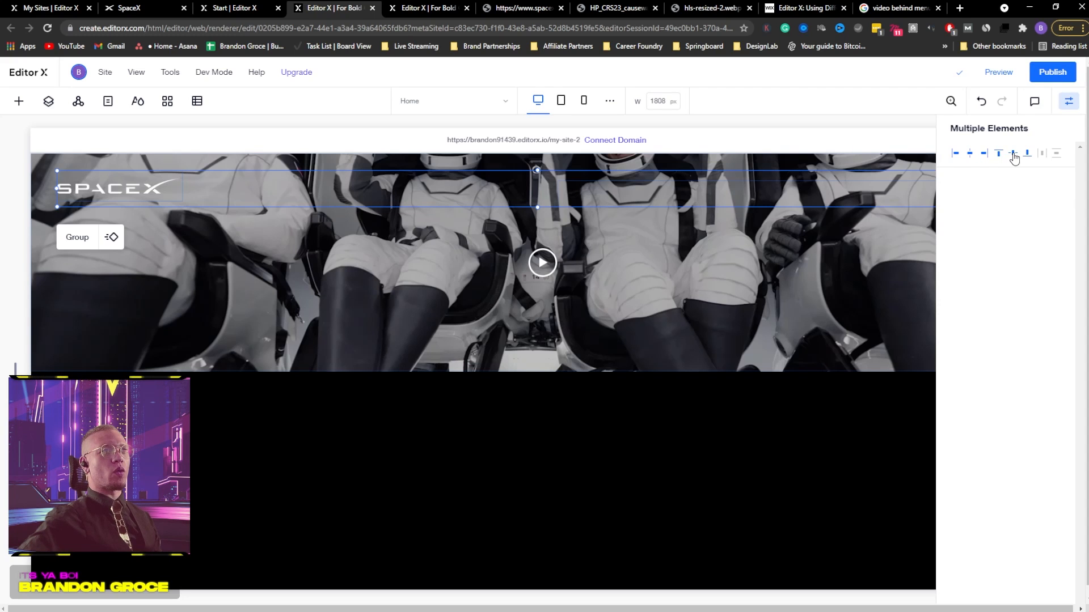
click(1013, 156)
click(1080, 104)
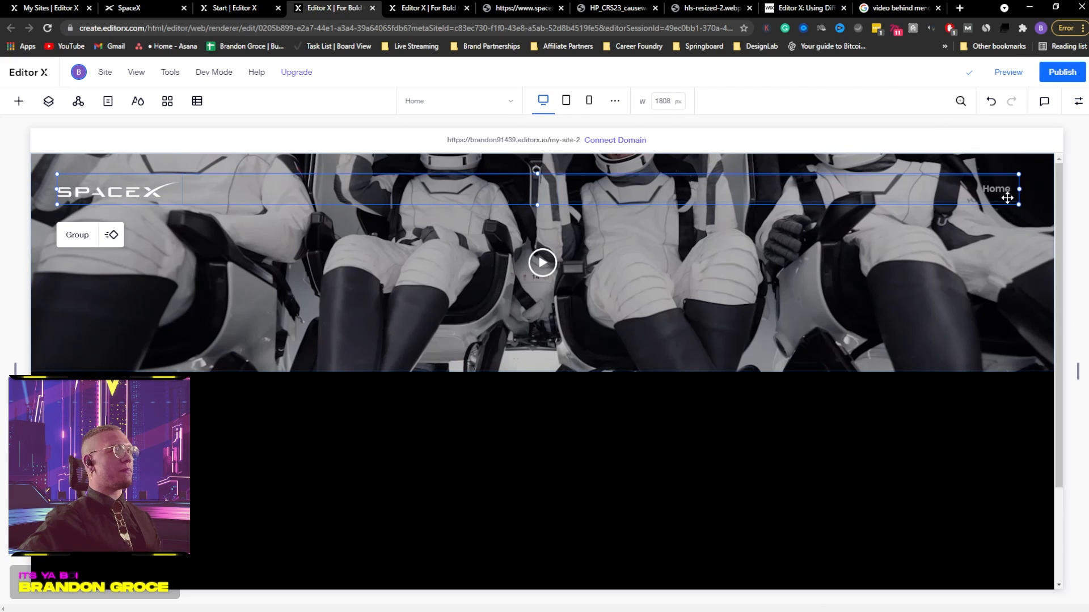
key(ctrl+g)
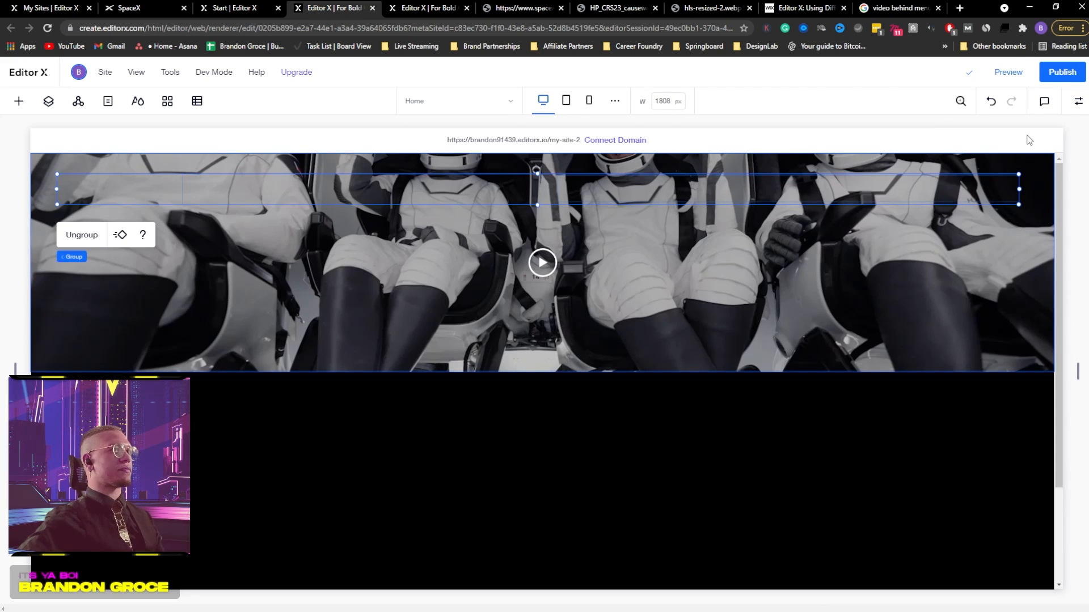
click(48, 101)
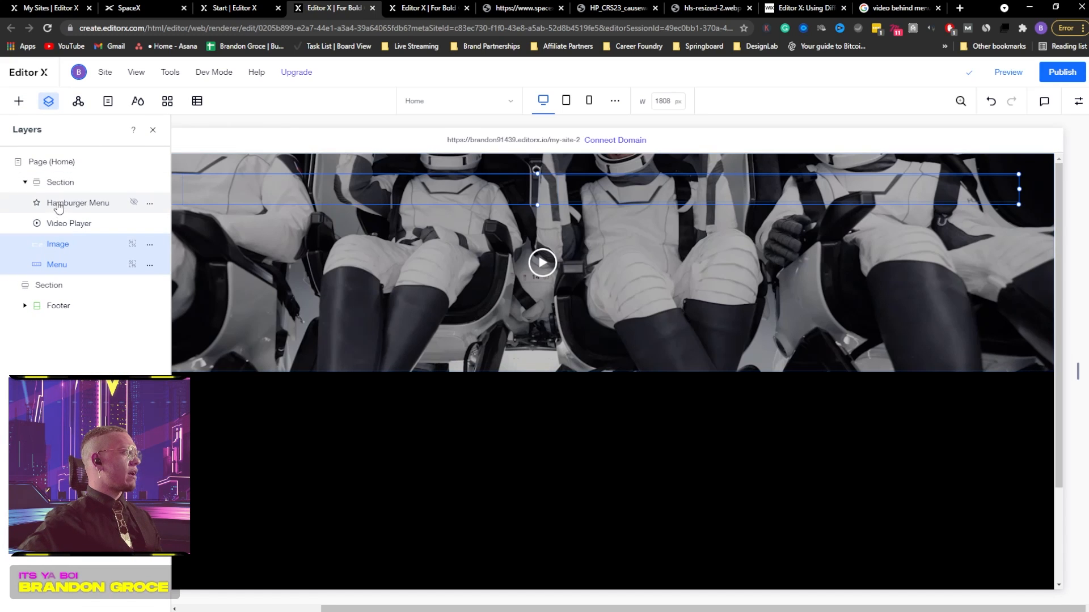
Add a light grey empty box container to the page and move it to the first section's upper-left corner
click(18, 102)
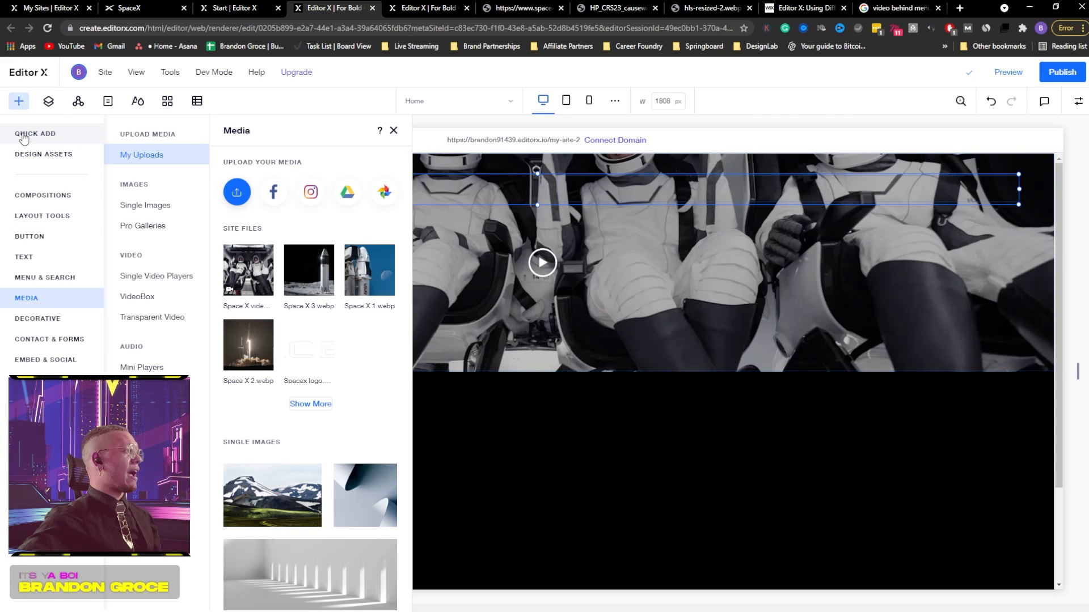
click(35, 219)
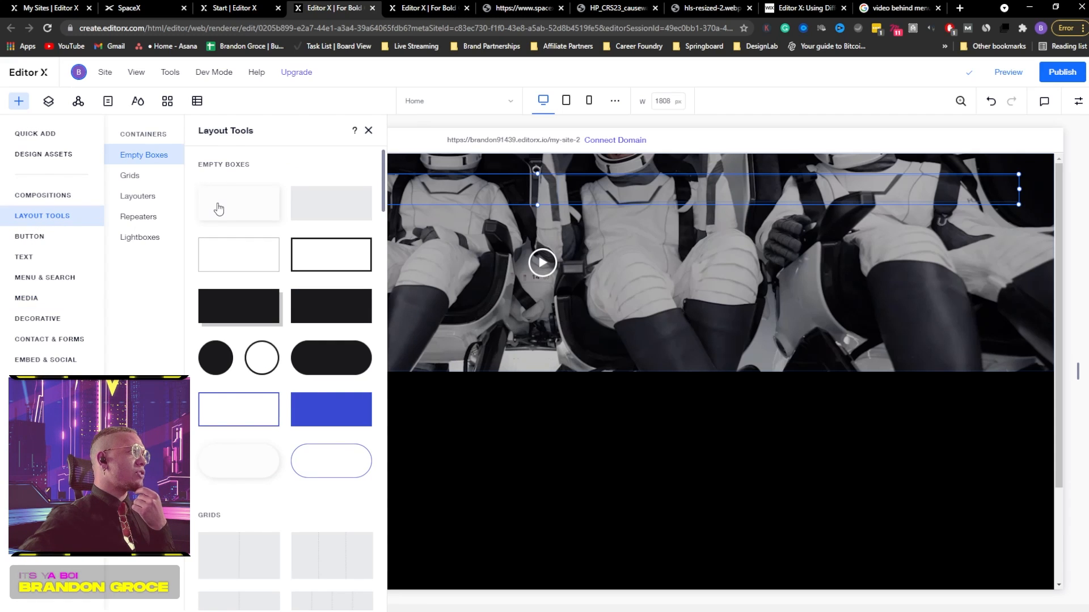
click(306, 206)
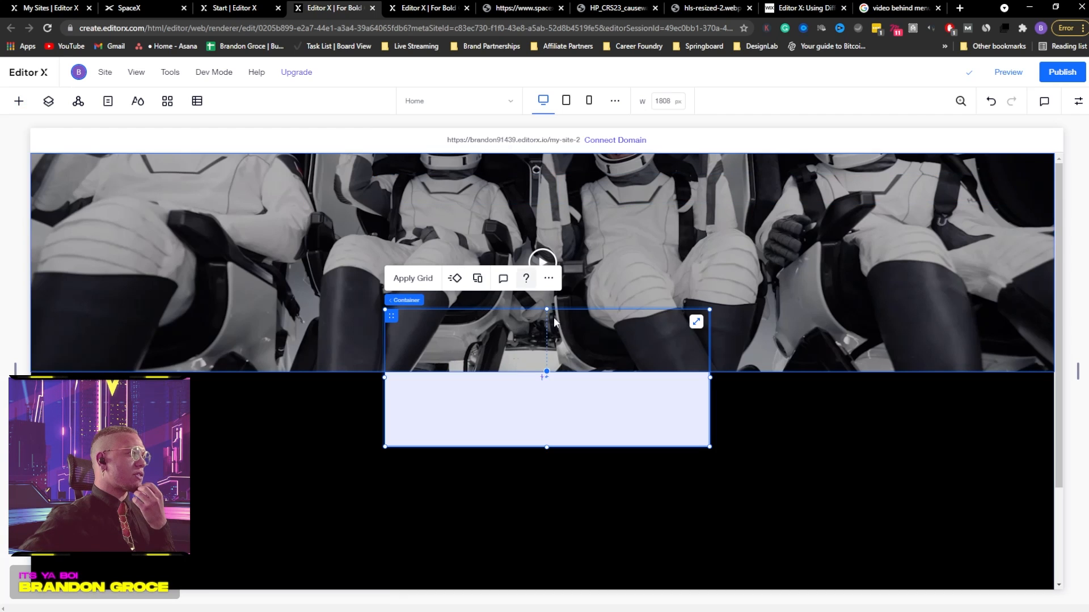
drag(454, 400, 305, 282)
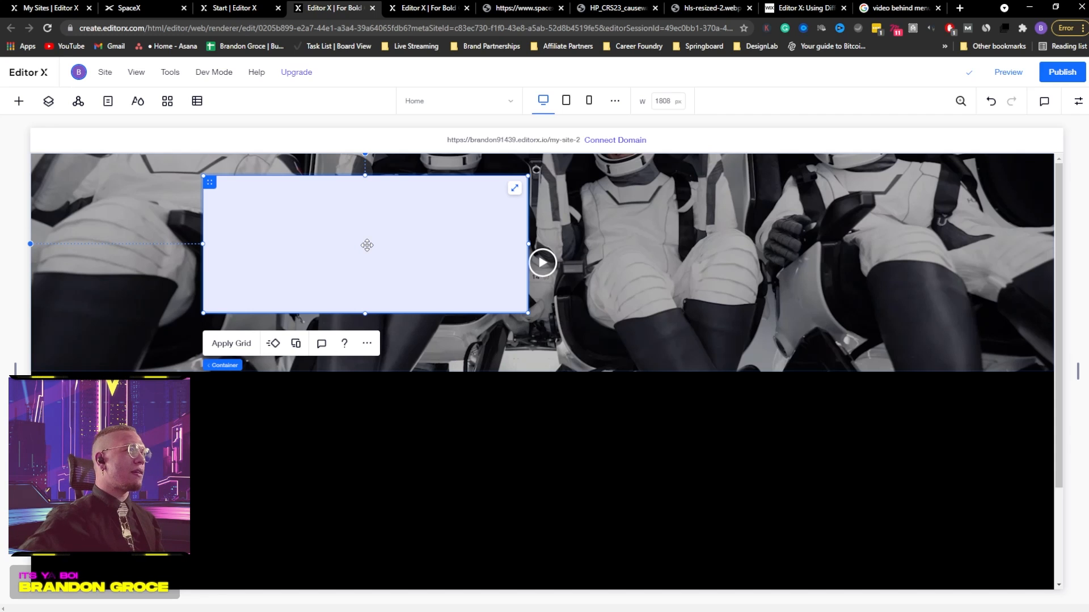
drag(367, 245, 194, 219)
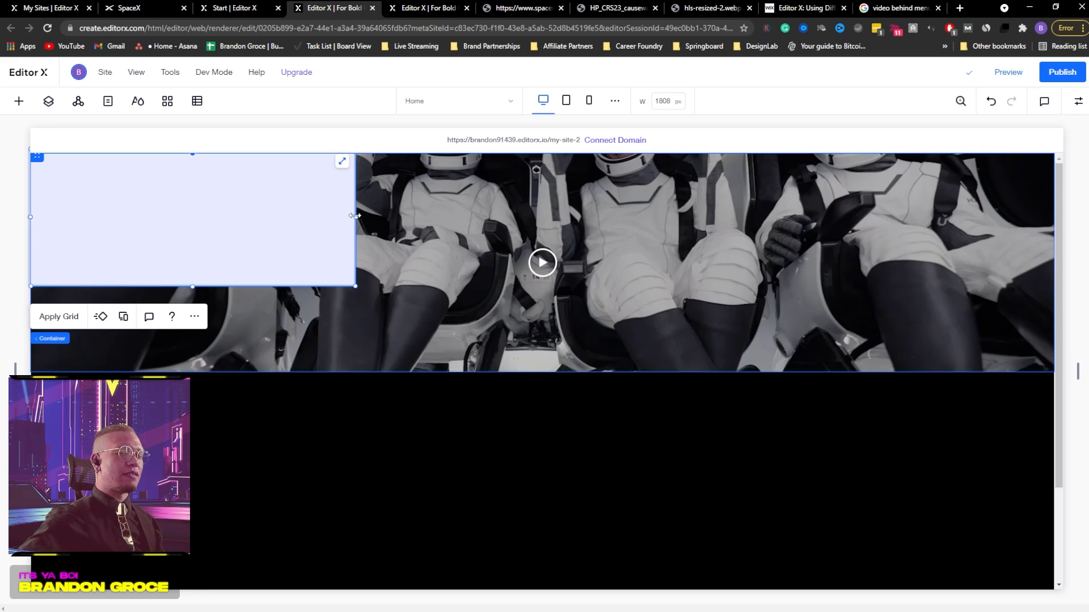
Set the container's width to 100% and reduce its minimum height to about 92 px
click(1078, 101)
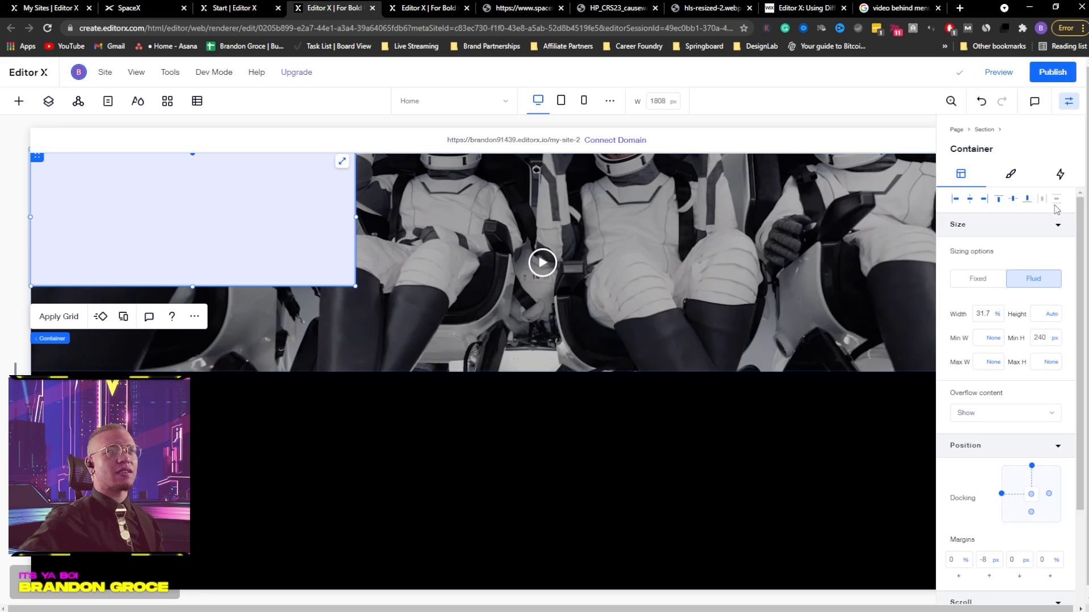
click(998, 312)
text(100)
key(Return)
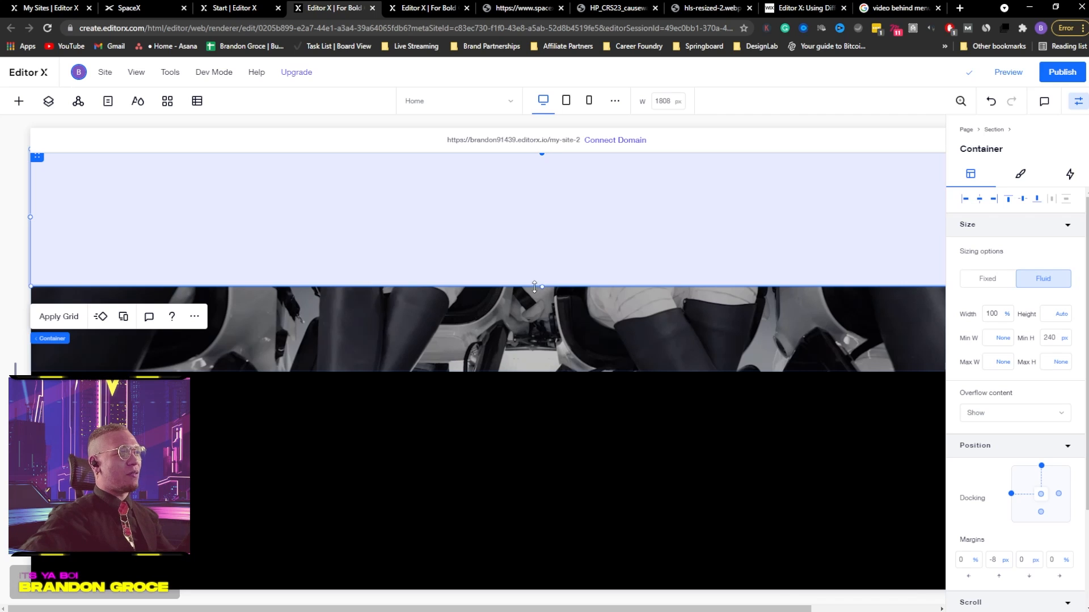
drag(541, 286, 542, 203)
Cut the hamburger menu, logo image and menu from the first section and paste them into the container
click(48, 102)
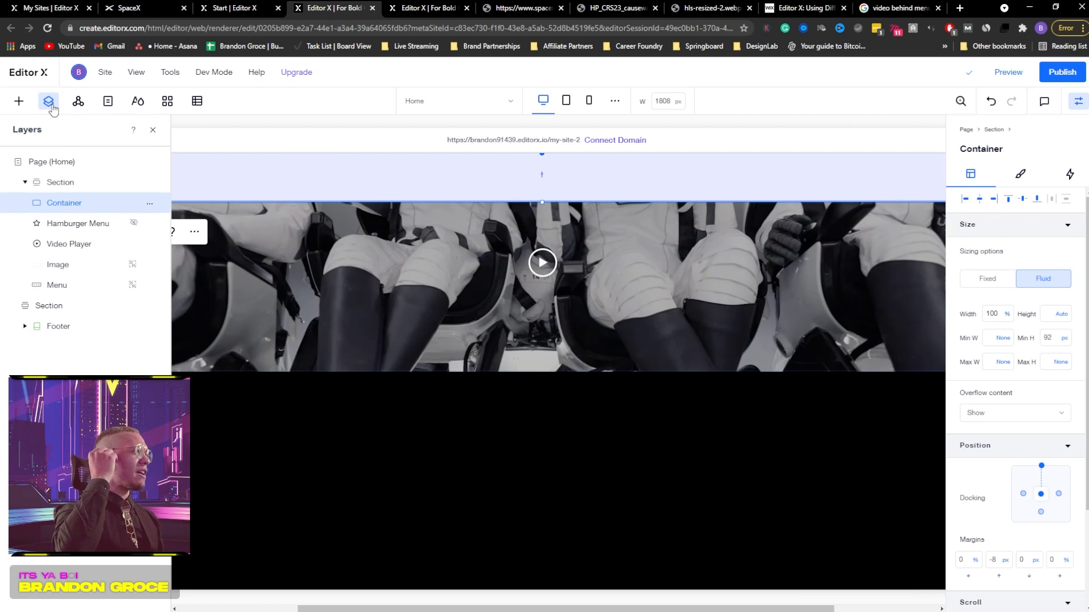
click(64, 229)
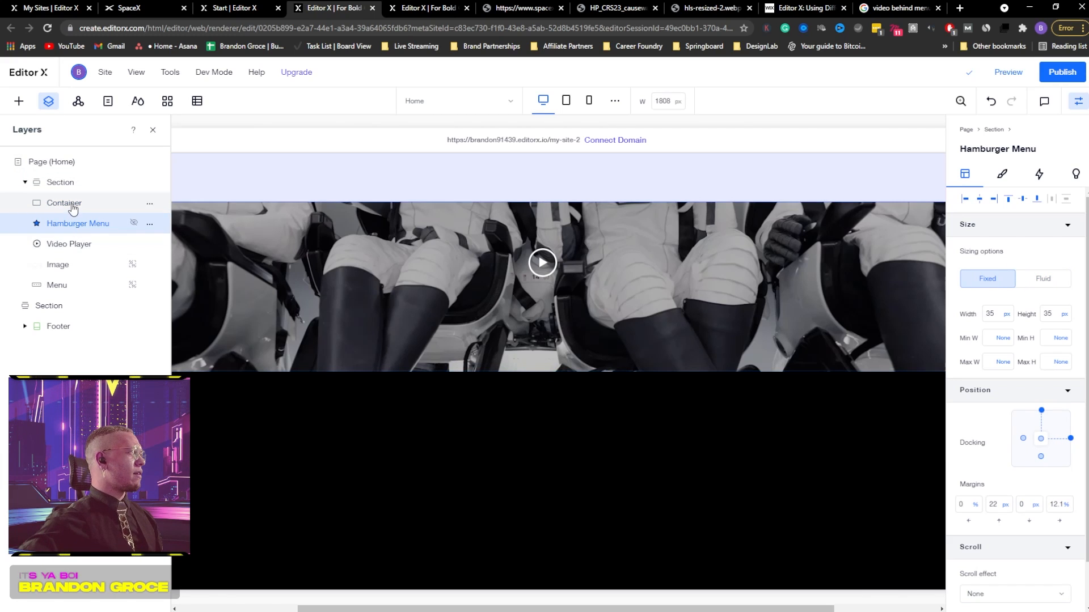
click(73, 272)
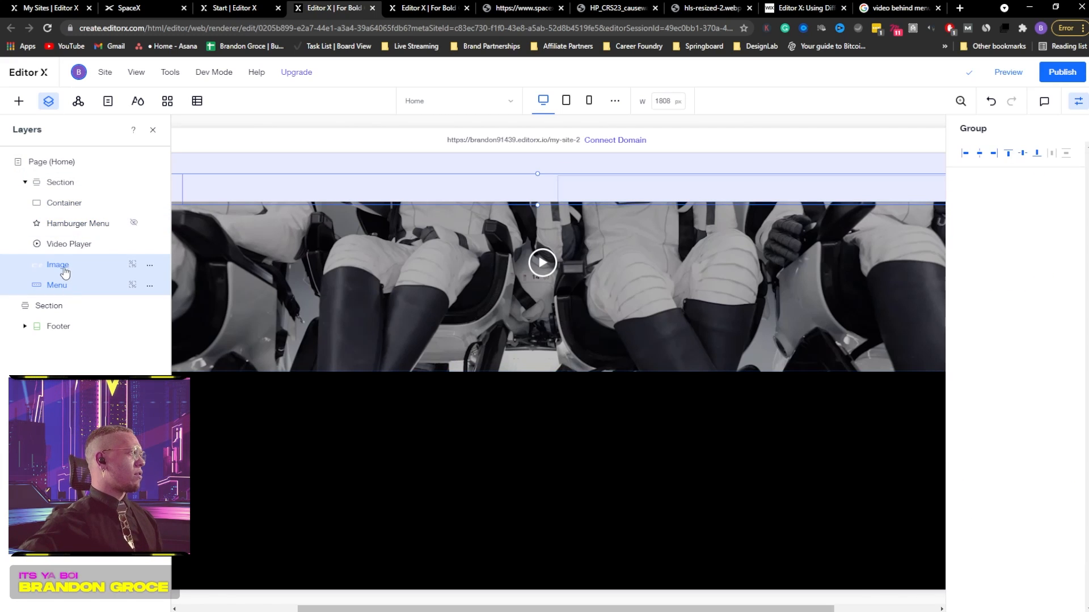
ctrl+click(72, 225)
mouse_move(64, 227)
mouse_down()
mouse_move(67, 207)
mouse_move(63, 222)
mouse_up()
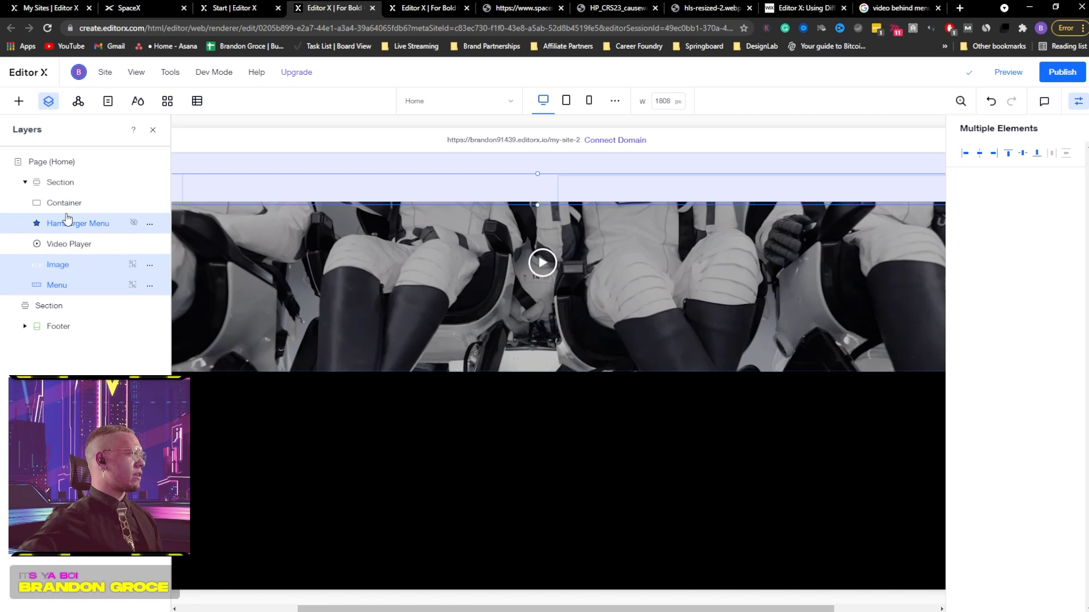
key(ctrl+x)
click(66, 207)
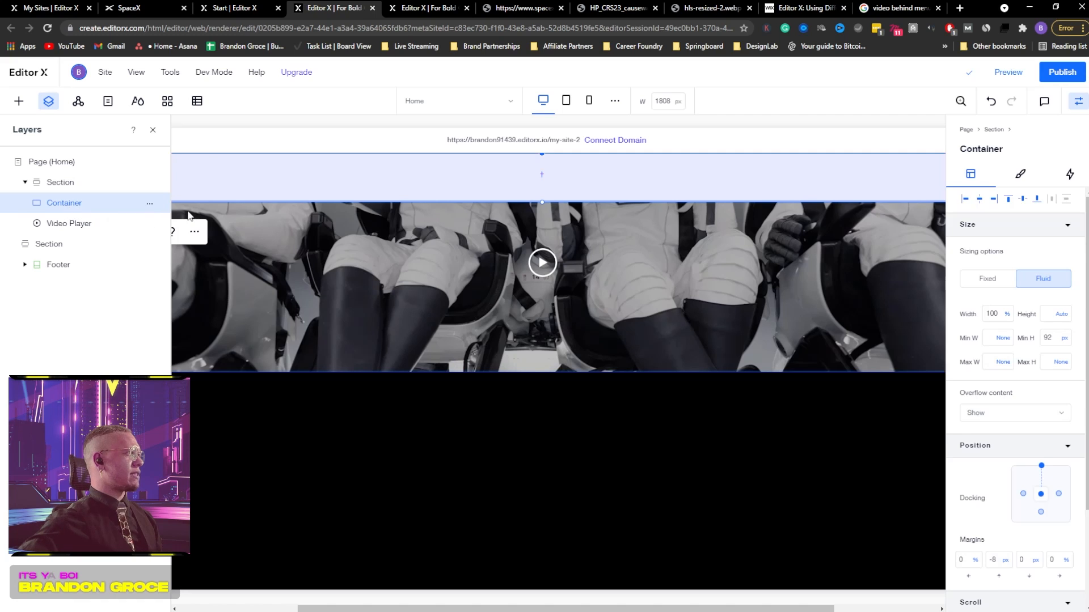
key(ctrl+v)
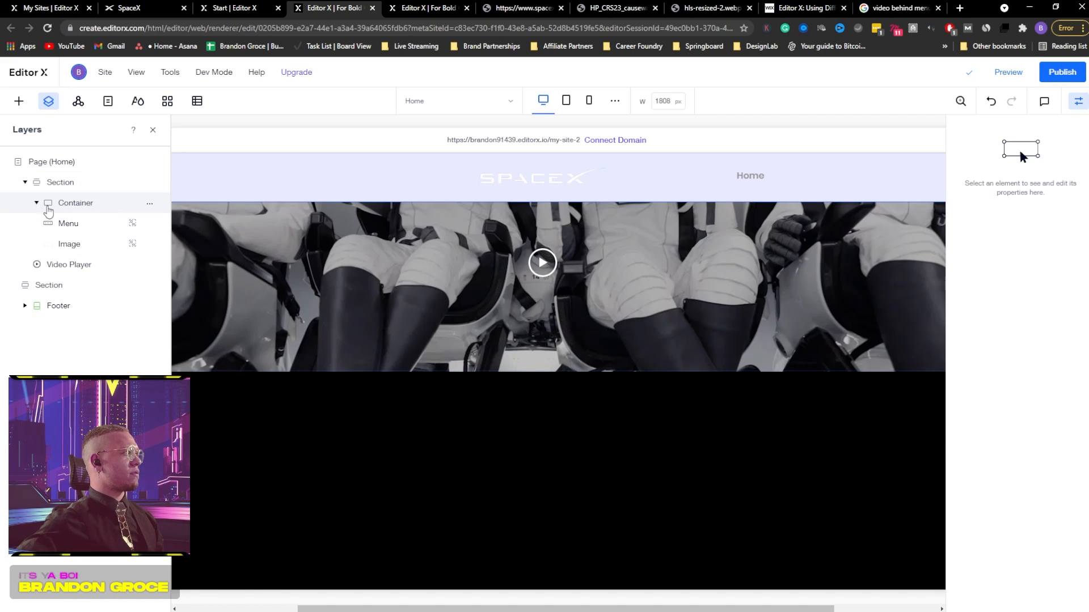
Shift the grouped logo and menu toward the right side of the container
click(67, 224)
shift+click(78, 244)
click(73, 245)
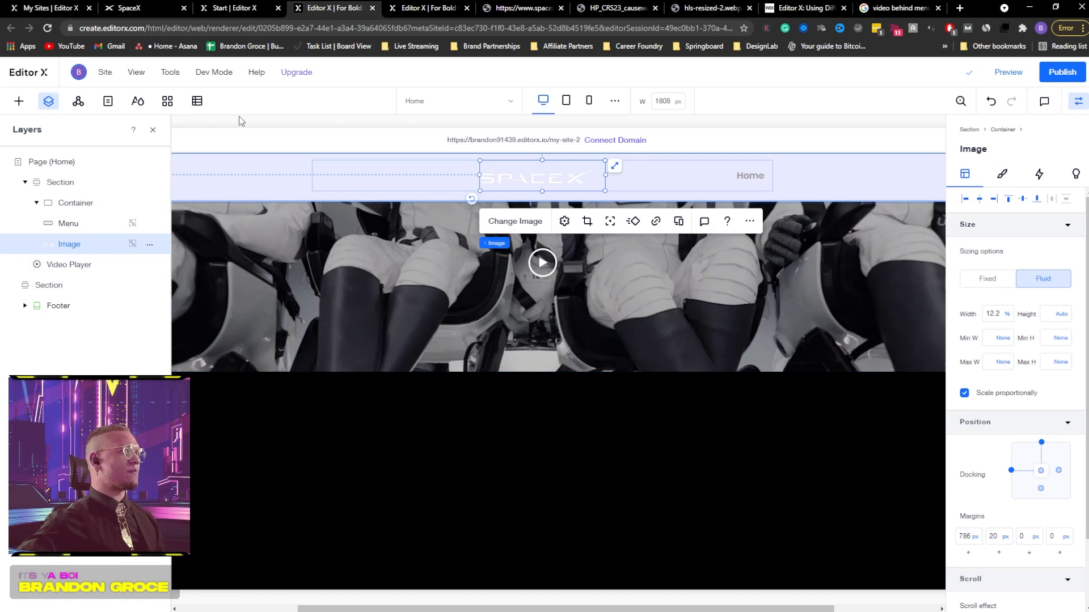
click(153, 131)
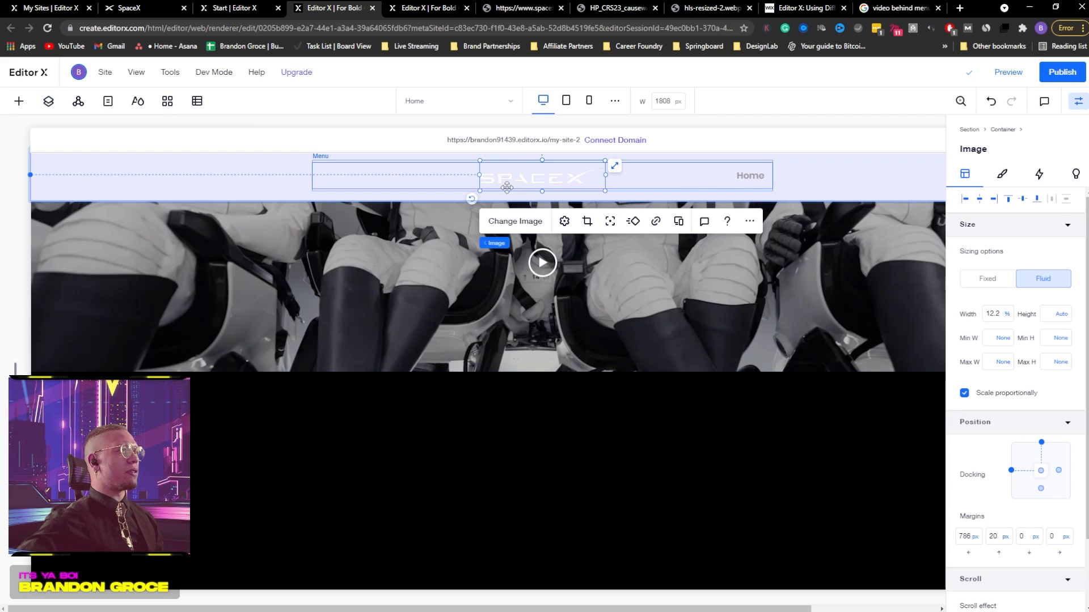
click(143, 193)
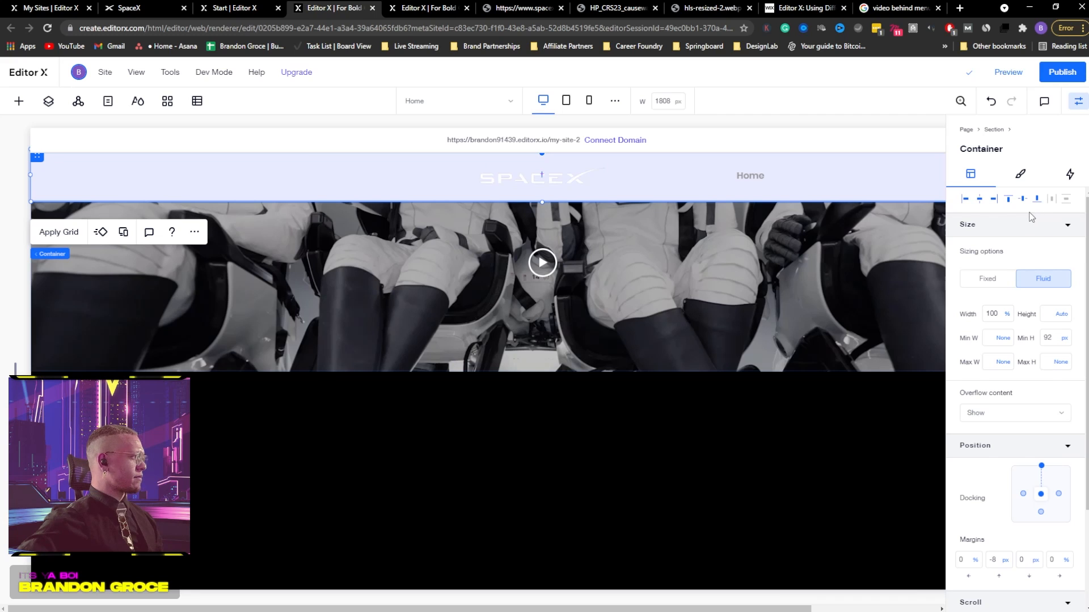
mouse_move(542, 174)
mouse_down()
mouse_move(441, 179)
mouse_move(544, 171)
mouse_up()
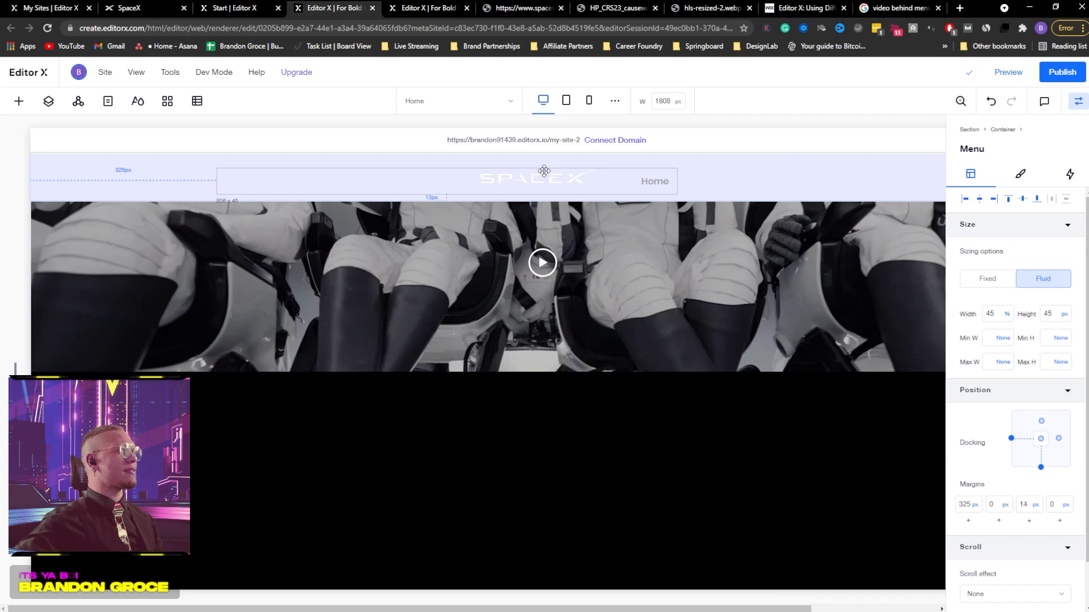
key(ctrl+z)
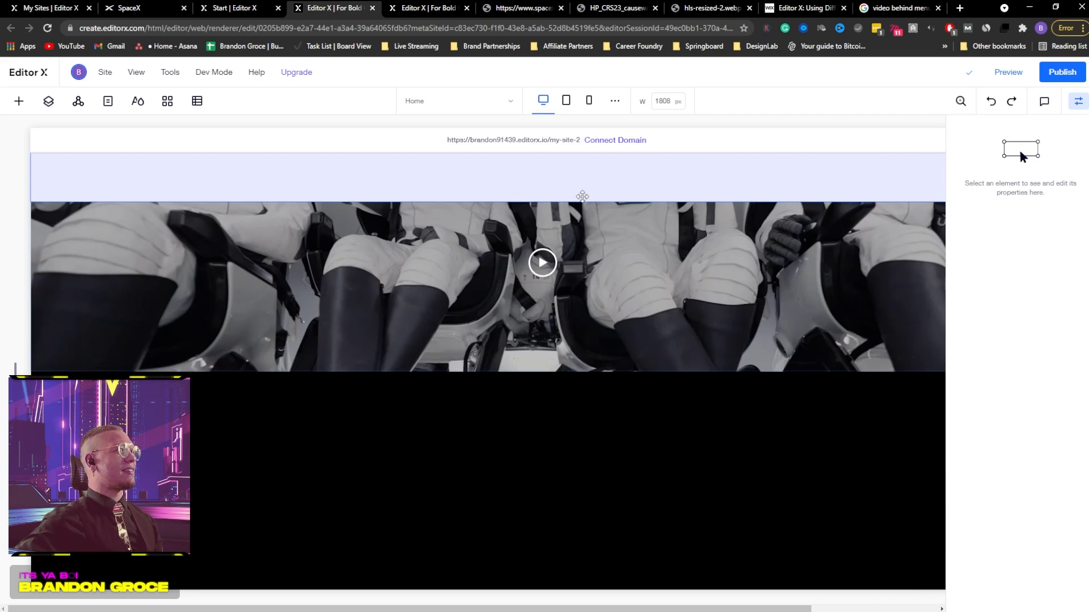
key(ctrl+shift+z)
click(515, 183)
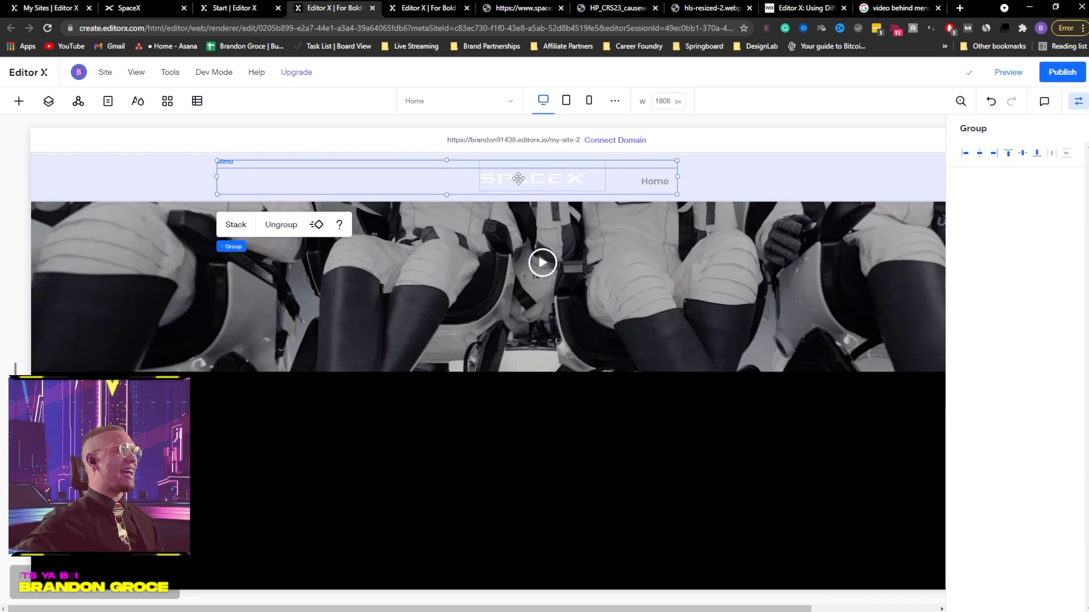
drag(677, 179, 881, 178)
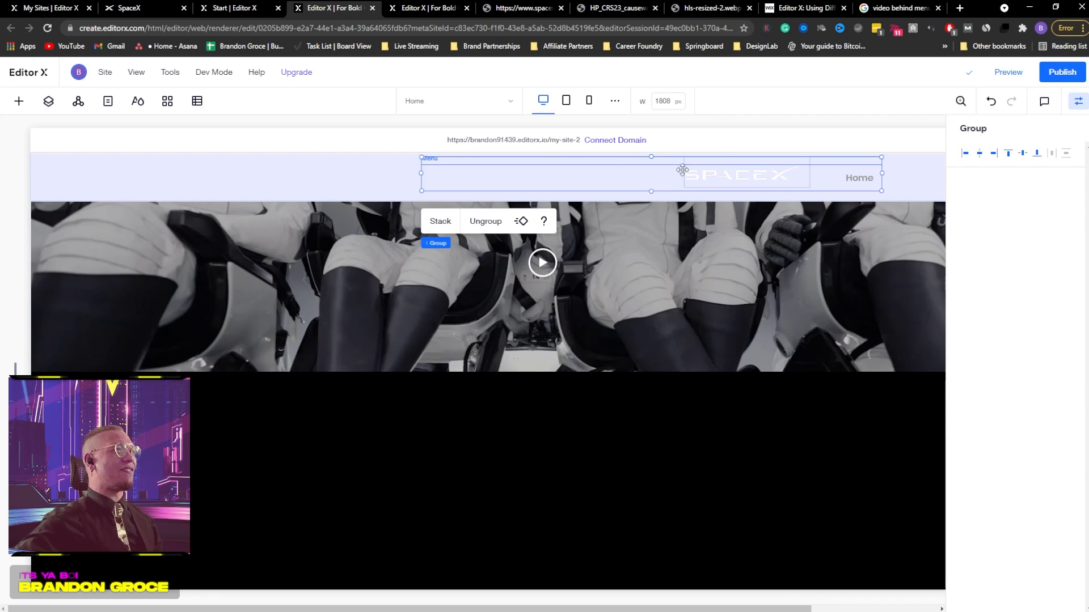
Ungroup the logo and the menu inside the container
click(47, 104)
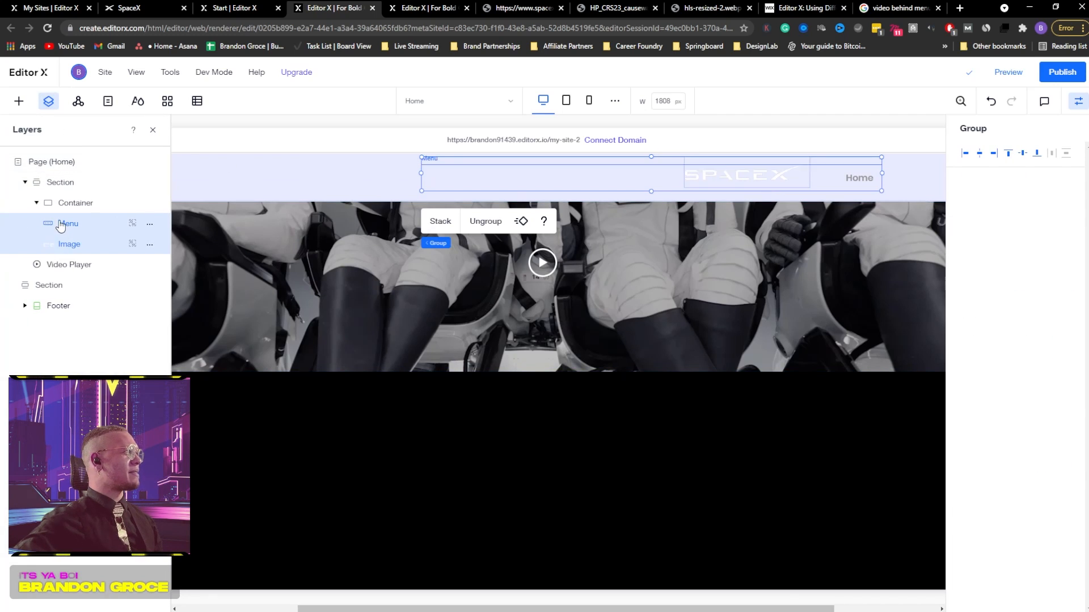
right_click(88, 227)
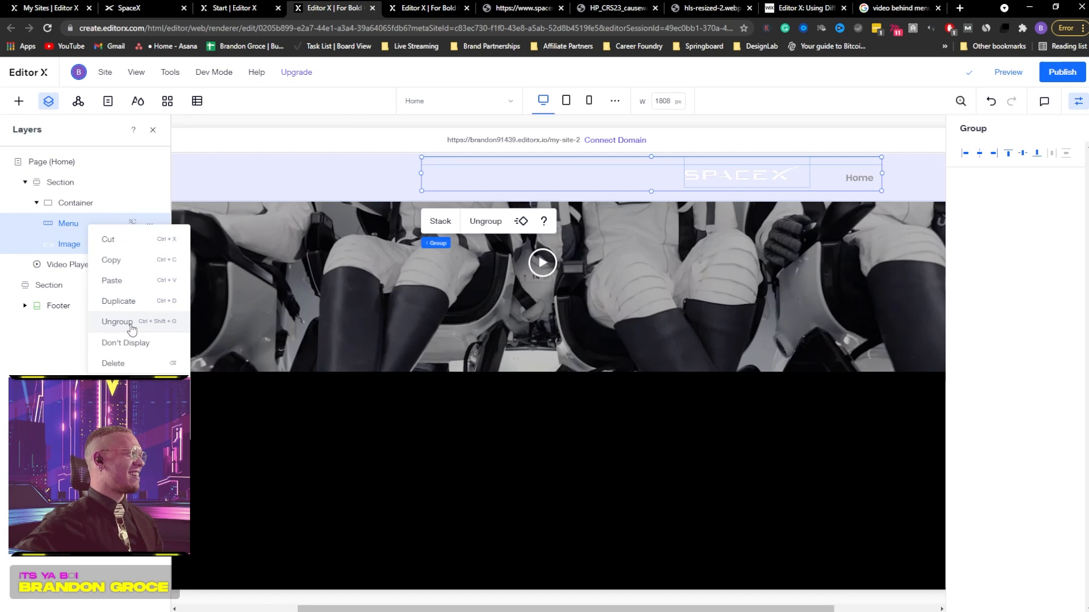
click(114, 319)
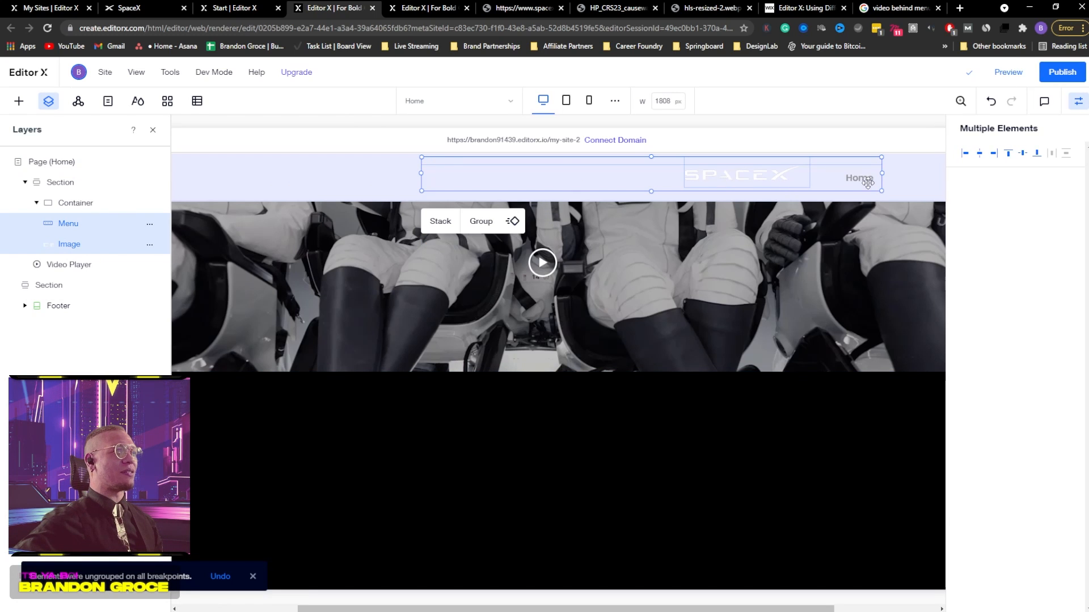
drag(868, 181, 842, 187)
right_click(71, 228)
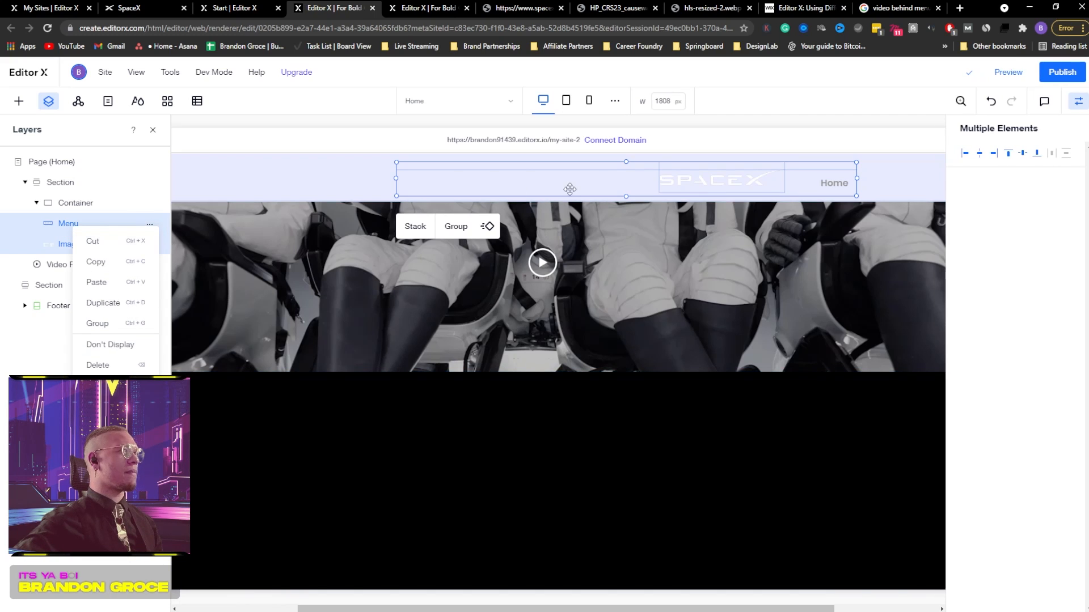
click(711, 180)
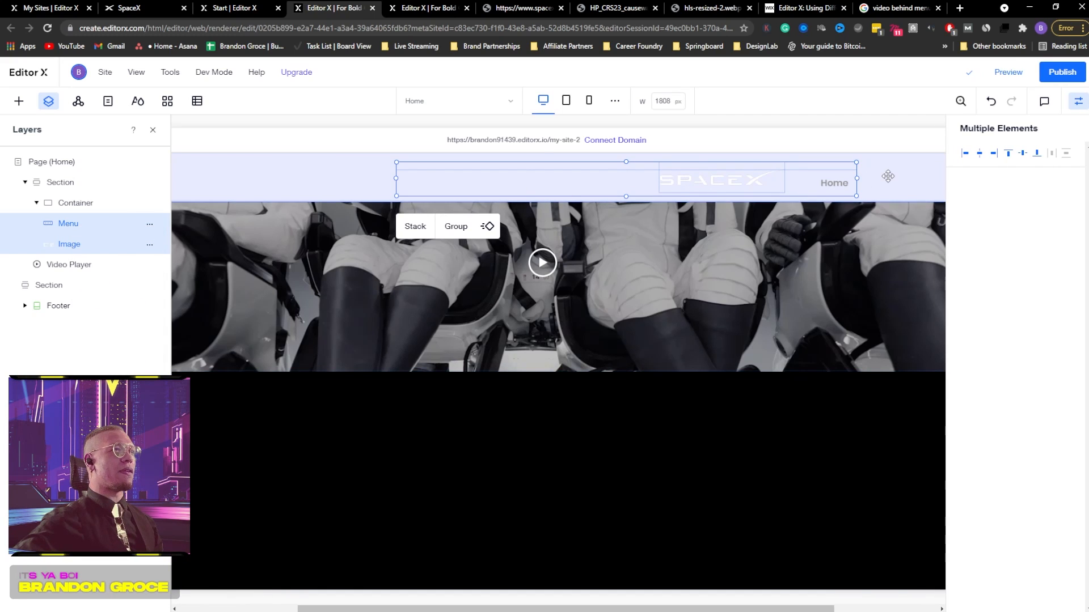
Move the menu clear of the logo and place the logo vertically centred about 238 px from the container's left edge
click(834, 186)
click(831, 180)
drag(831, 181, 886, 225)
drag(726, 174, 248, 179)
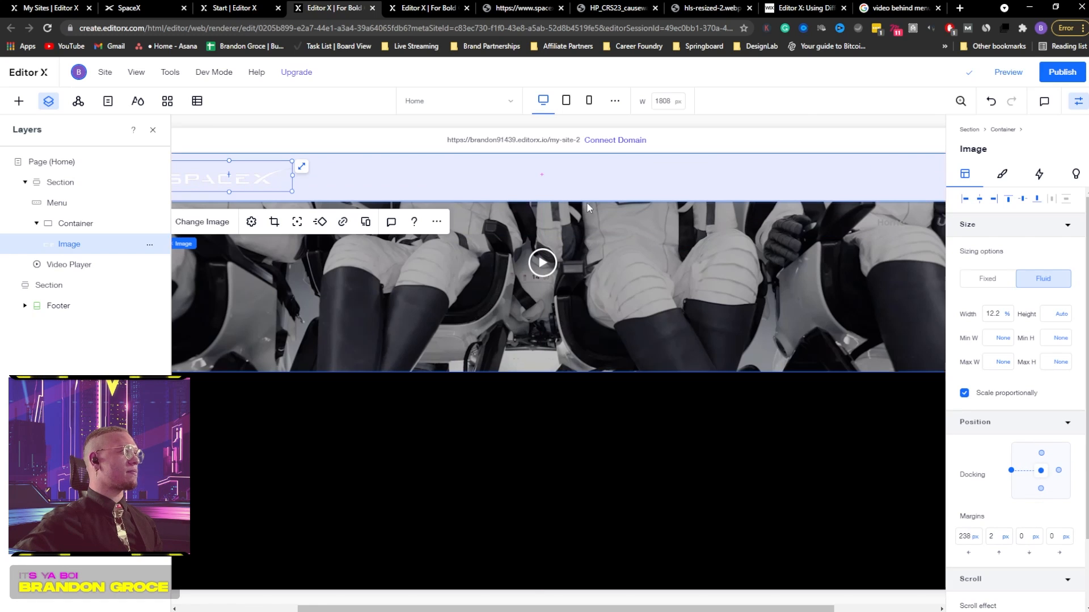
Move the menu back into the container, close to its right edge and vertically centred
drag(755, 219, 767, 177)
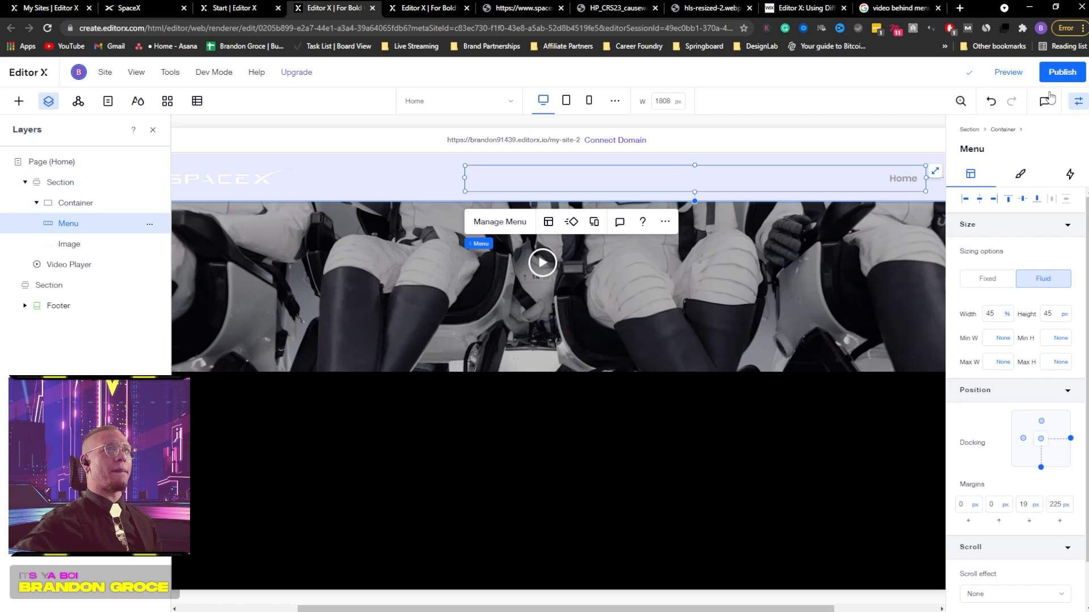
click(1078, 101)
drag(910, 177, 1012, 179)
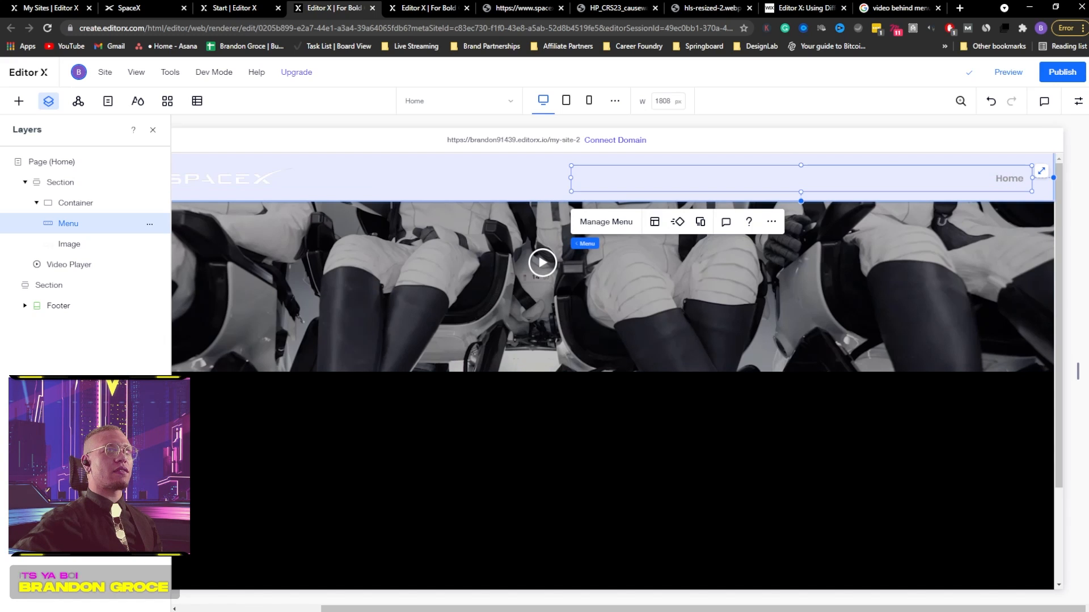
click(1077, 102)
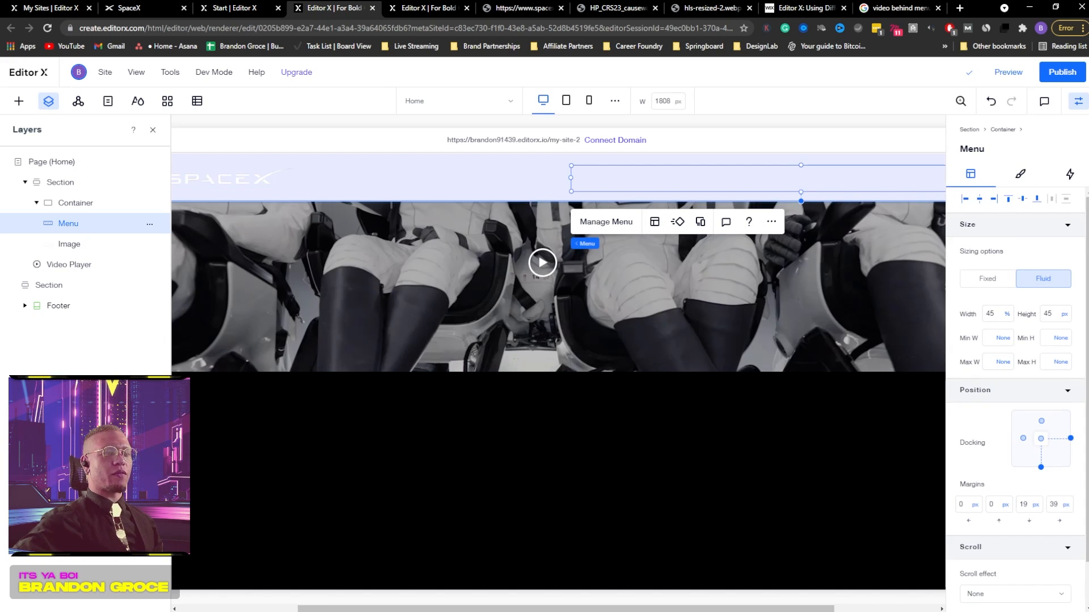
click(1077, 101)
drag(1010, 180, 1013, 179)
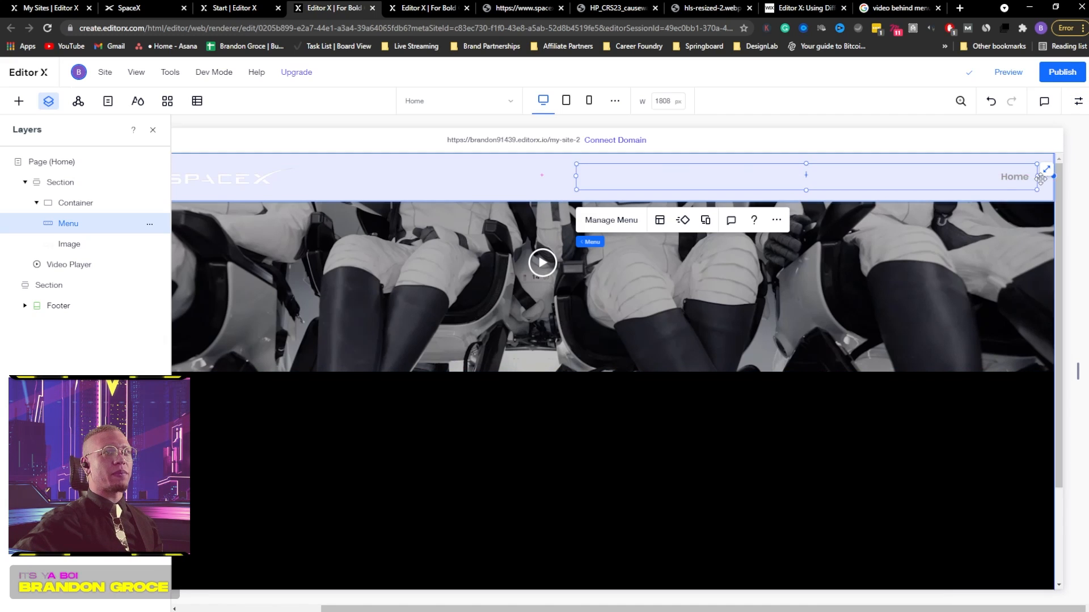
Dock the menu to the top of its container and set its top margin to 30 px
click(1075, 102)
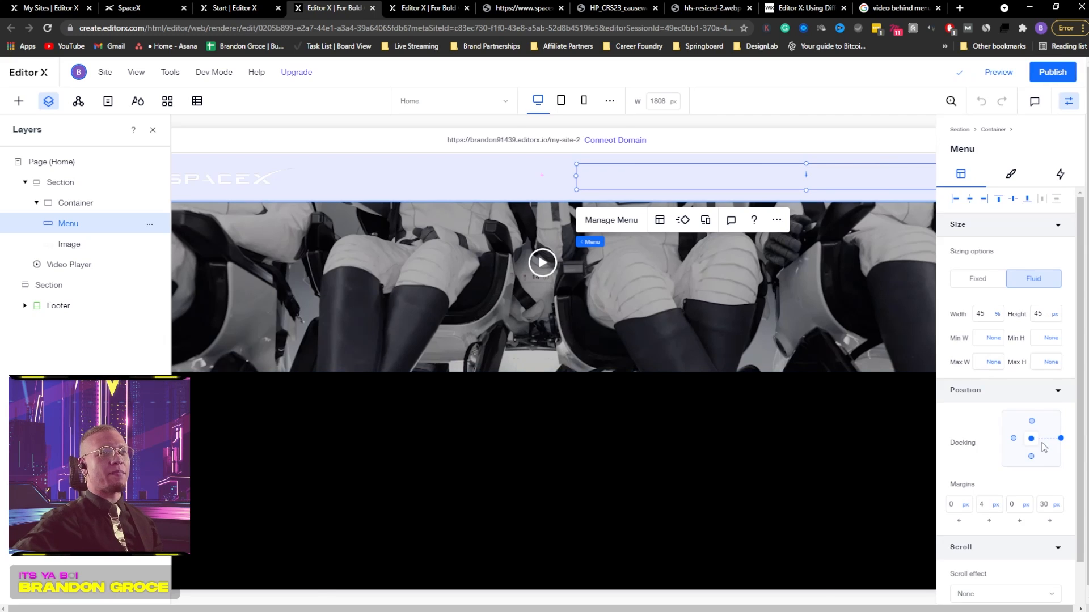
click(1041, 411)
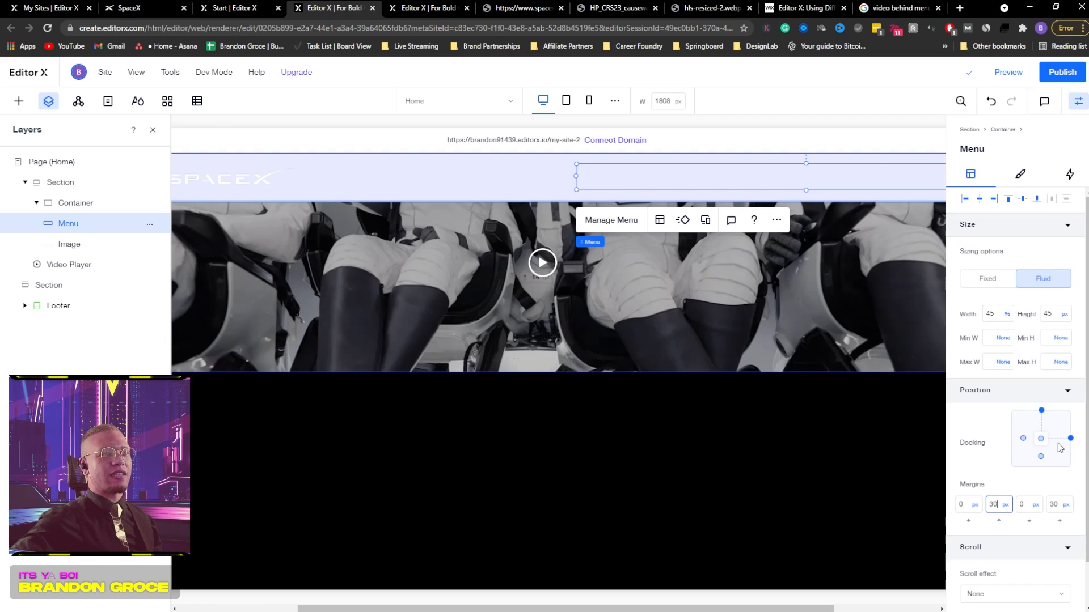
click(1080, 103)
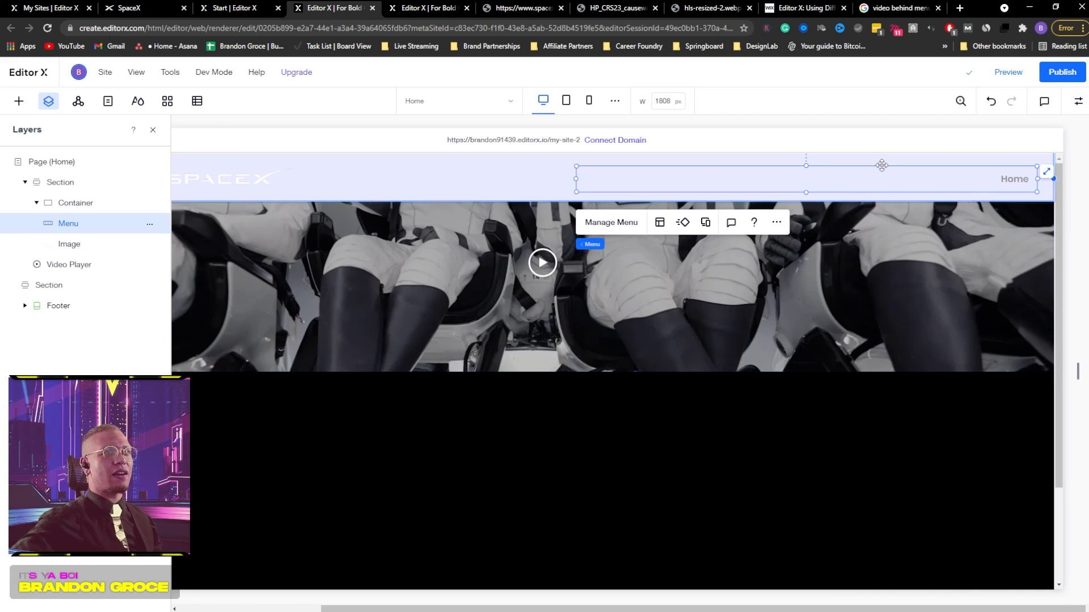
Move the logo to 30 px from the container's left edge, dock it to the top and set its top margin to 30 px
click(153, 134)
drag(192, 182, 78, 180)
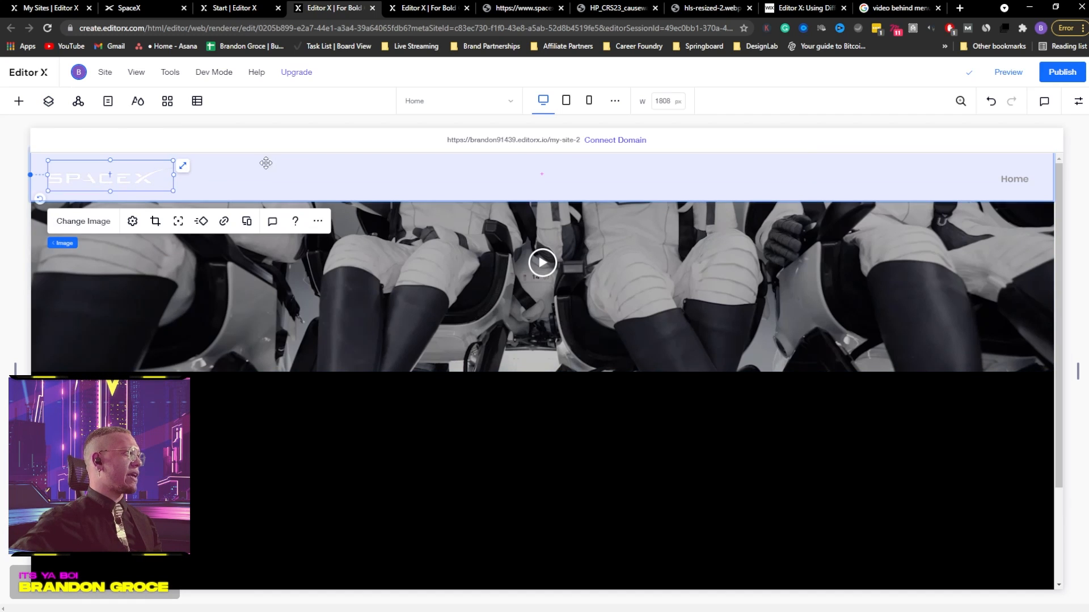
click(1078, 101)
click(1041, 454)
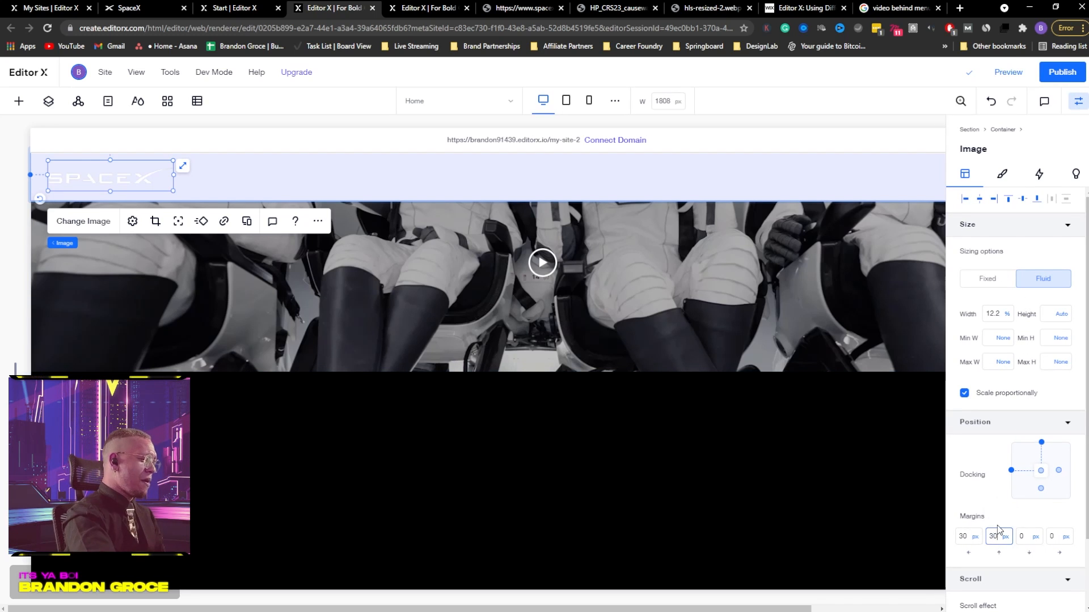
key(Return)
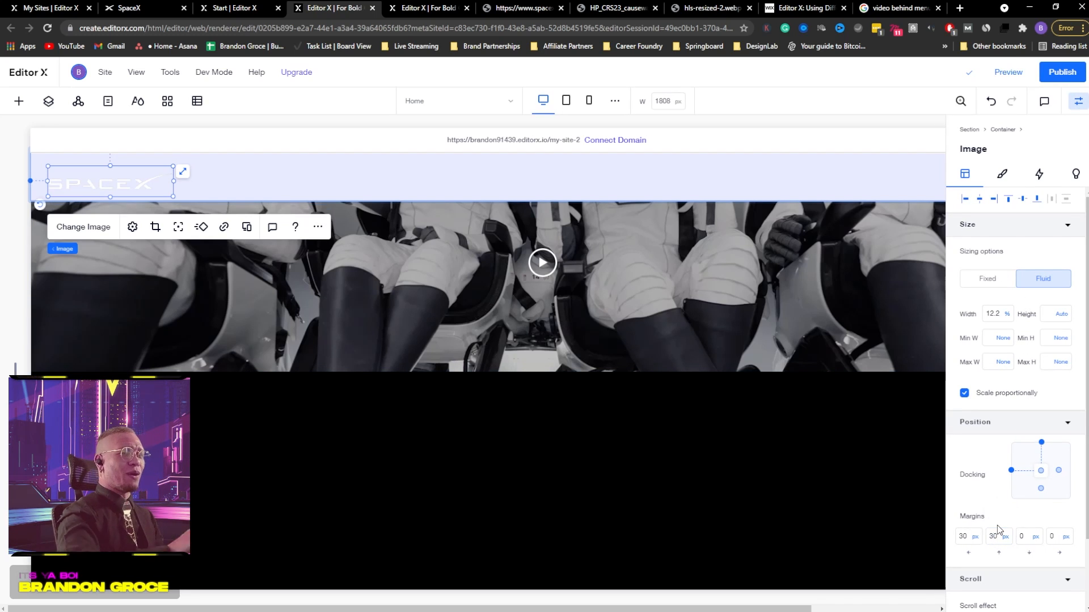
click(1080, 105)
Make the header container transparent by setting its background opacity to 0%
click(547, 177)
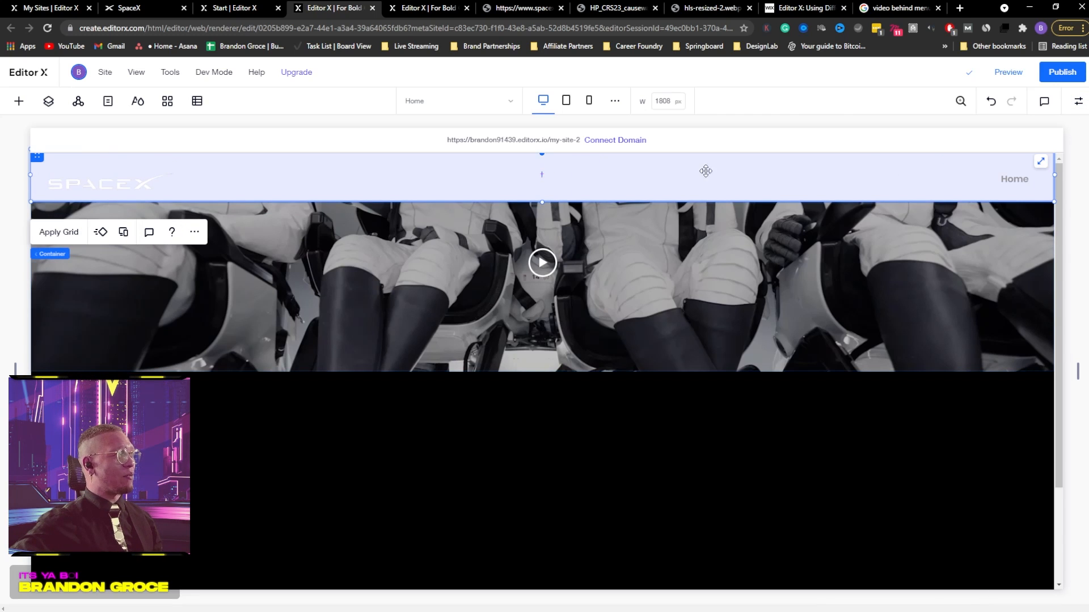
click(1078, 102)
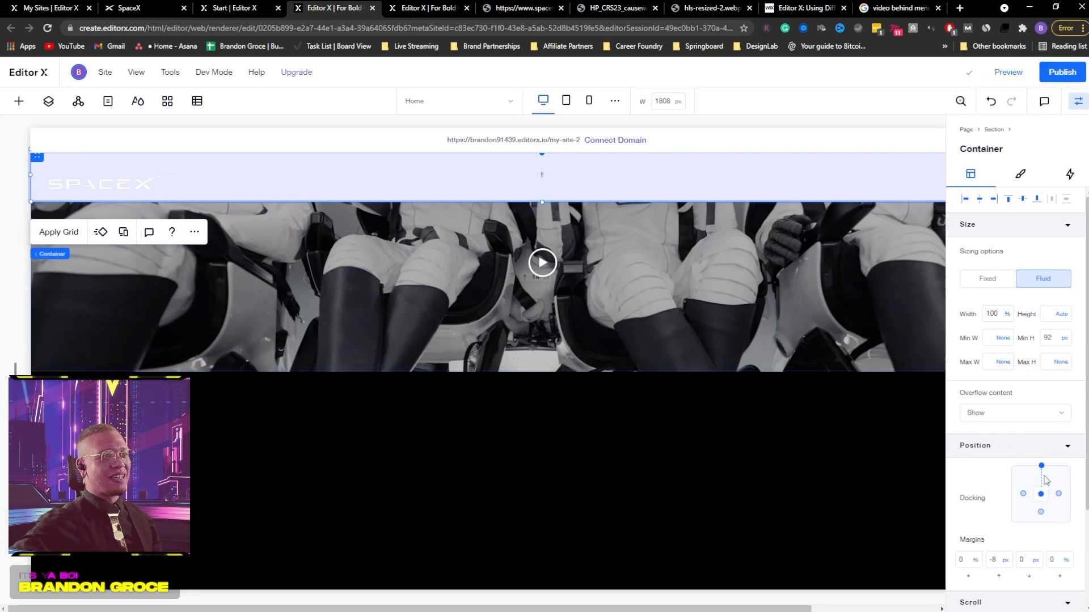
click(1020, 174)
drag(1033, 259, 946, 260)
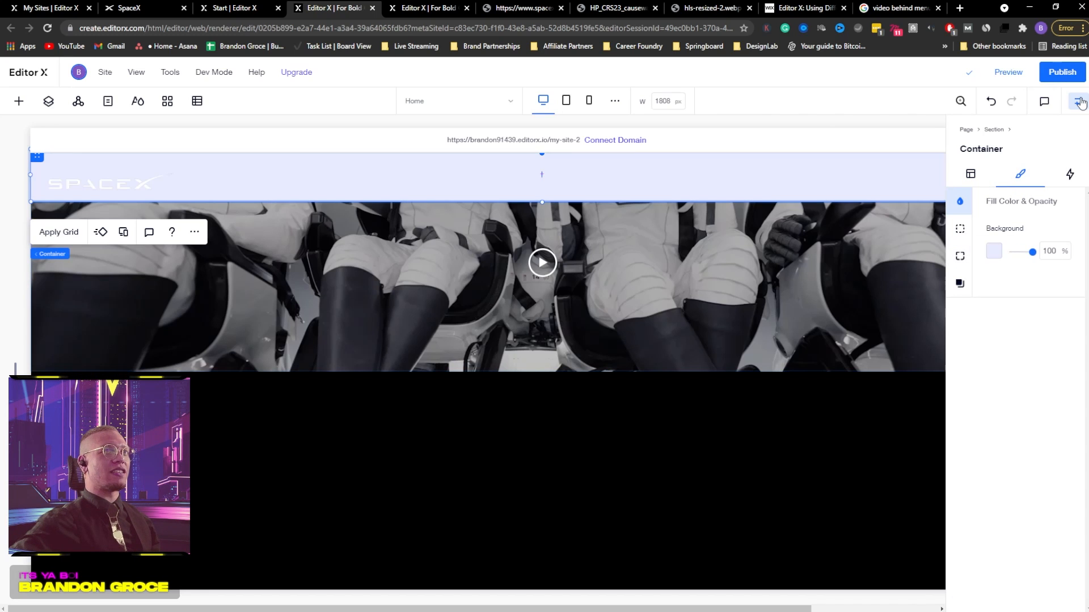
drag(1024, 258, 1001, 257)
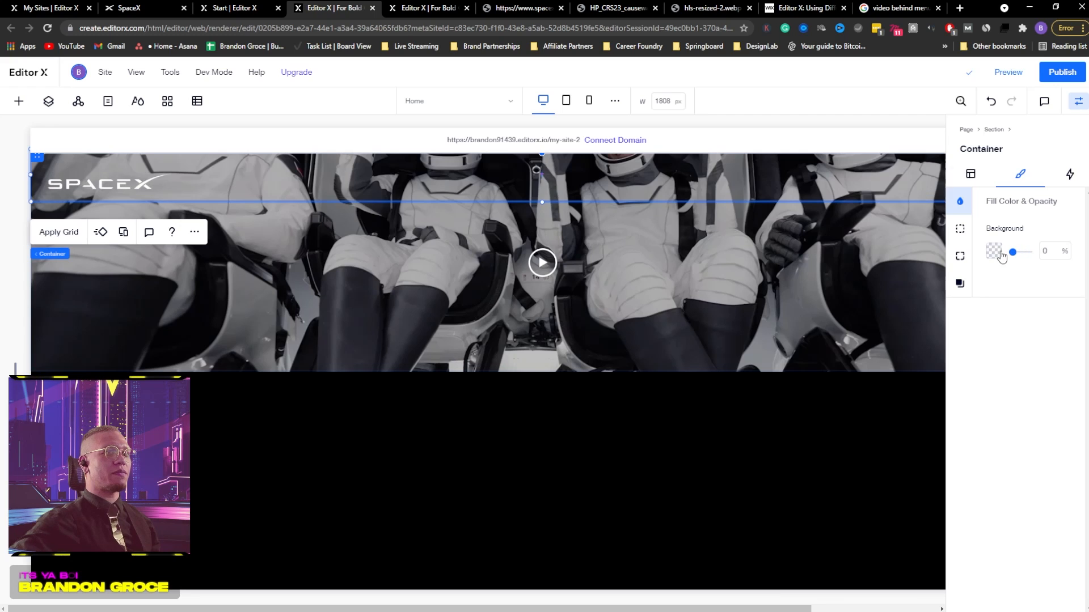
click(1078, 108)
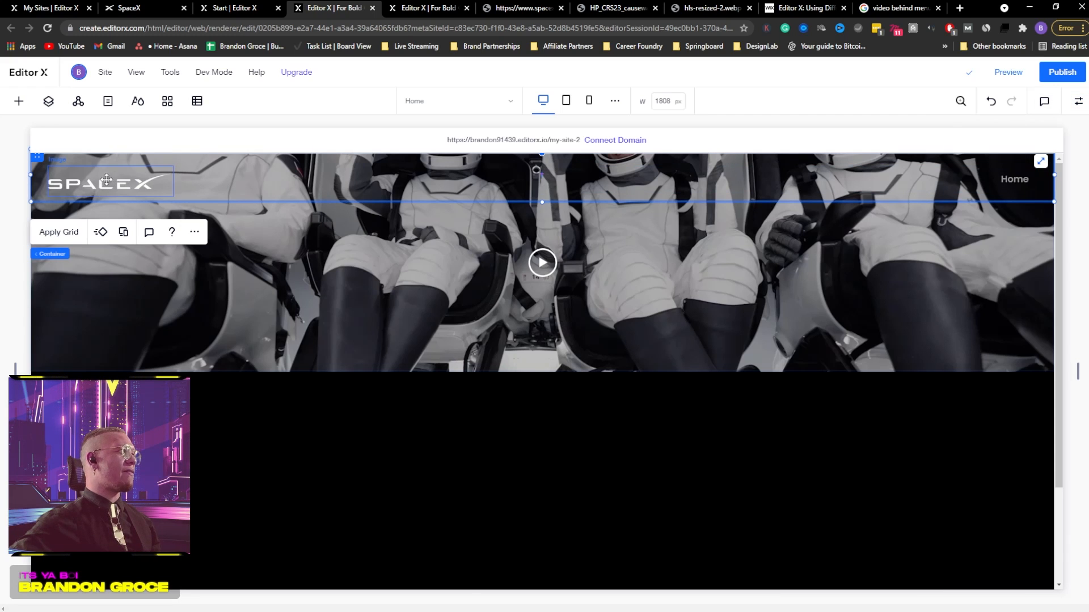
Stretch the section holding the video player well downward so that much more of the video frame fits in it
click(362, 266)
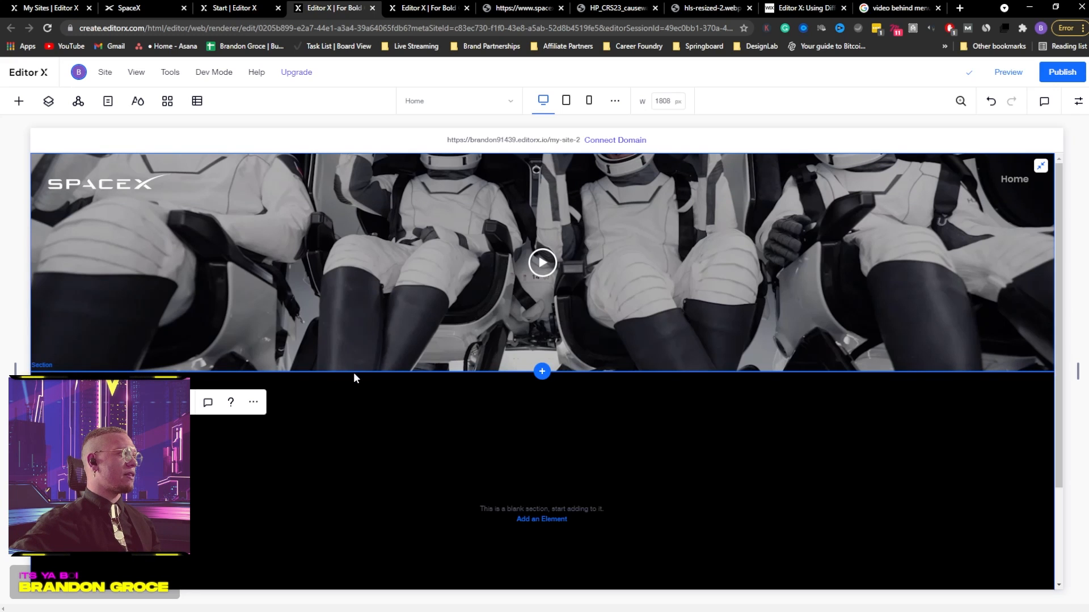
click(1083, 98)
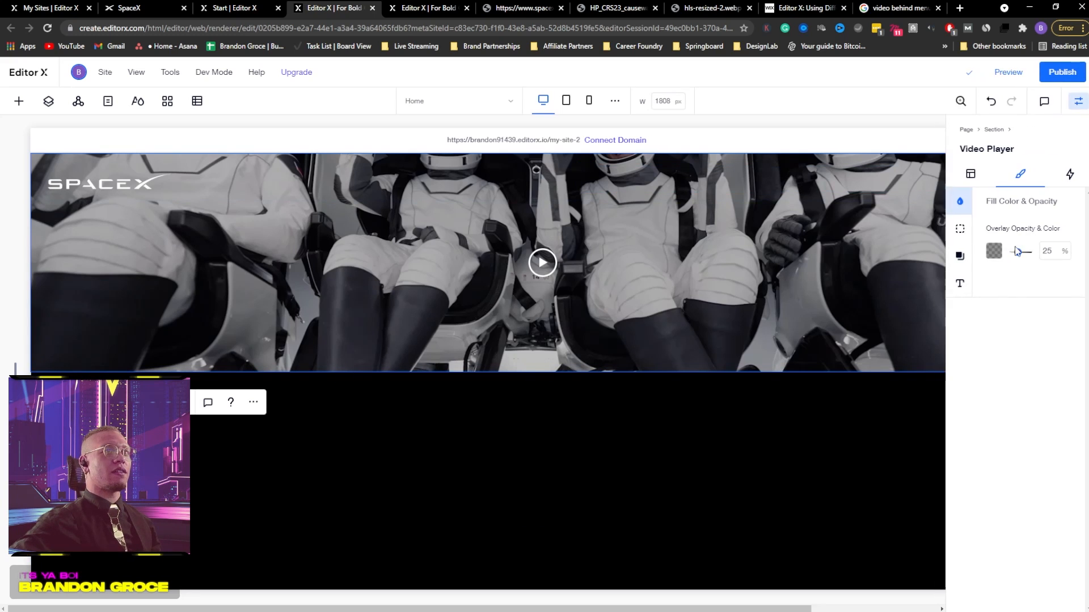
click(48, 101)
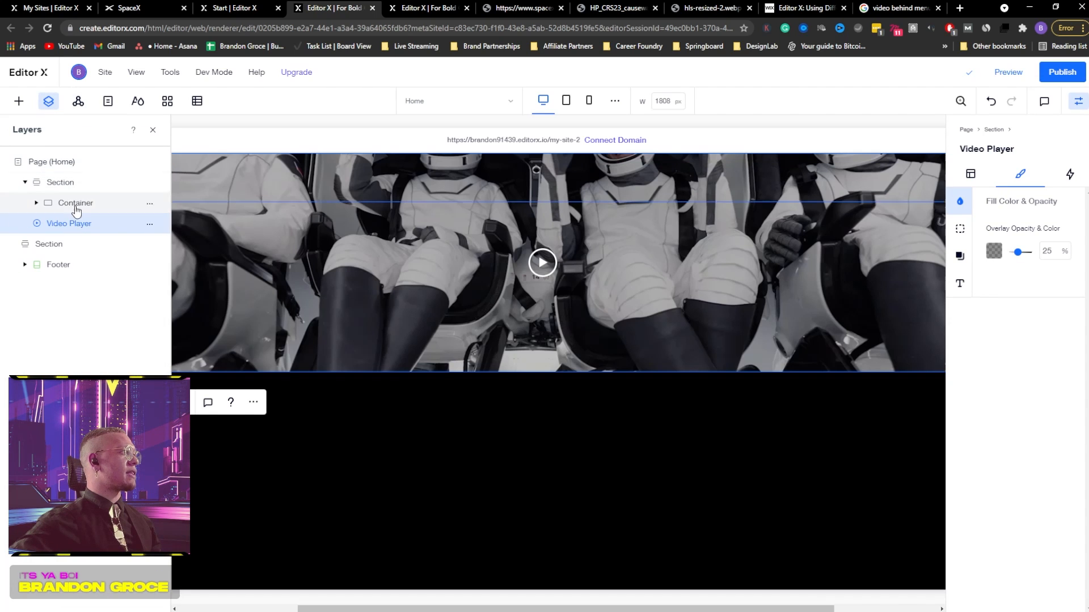
click(97, 184)
drag(710, 372, 697, 475)
click(1078, 101)
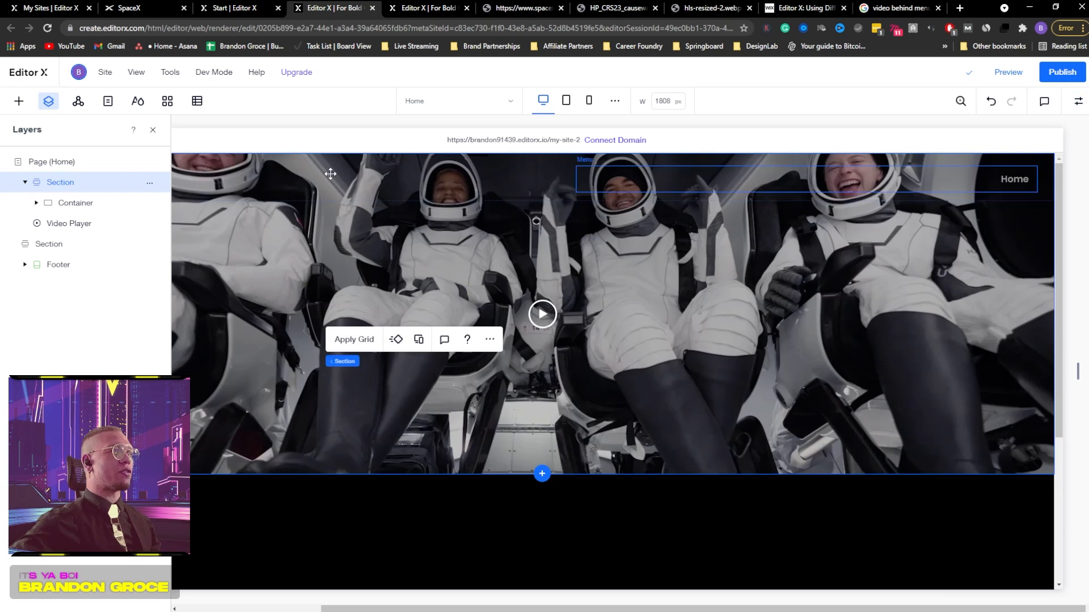
click(153, 131)
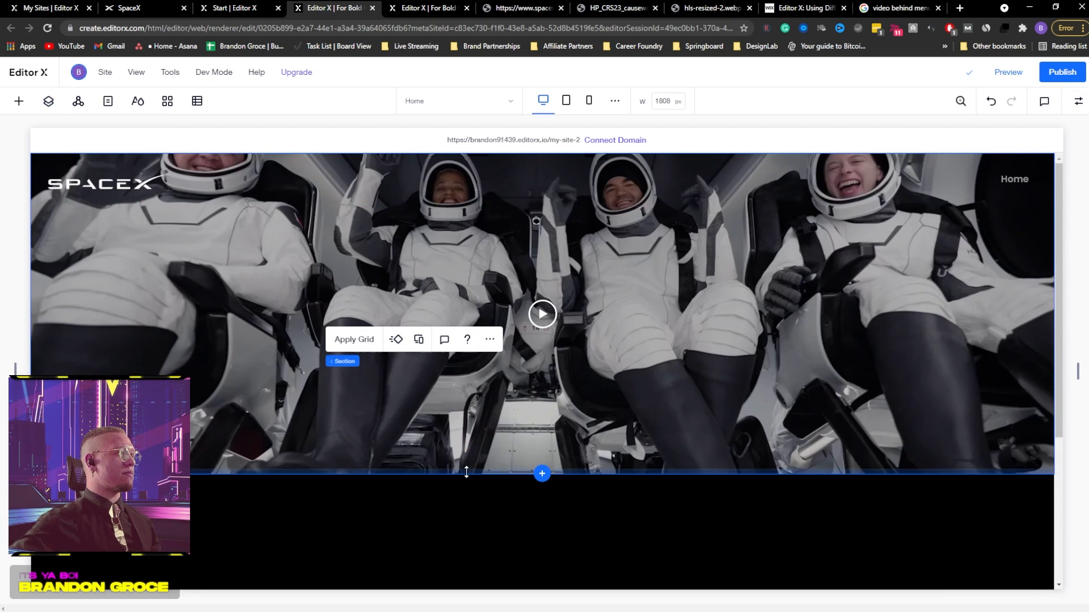
drag(469, 472, 460, 583)
scroll(478, 405, down, 5)
drag(470, 249, 470, 270)
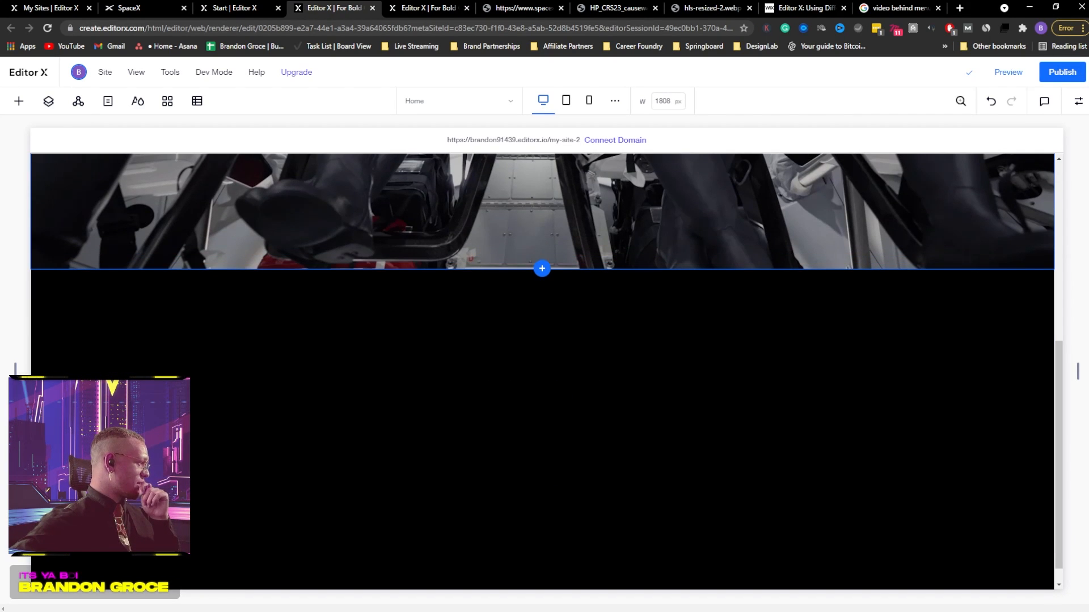
Switch to the spacex.com page and review how its crew video section fills the screen
click(218, 12)
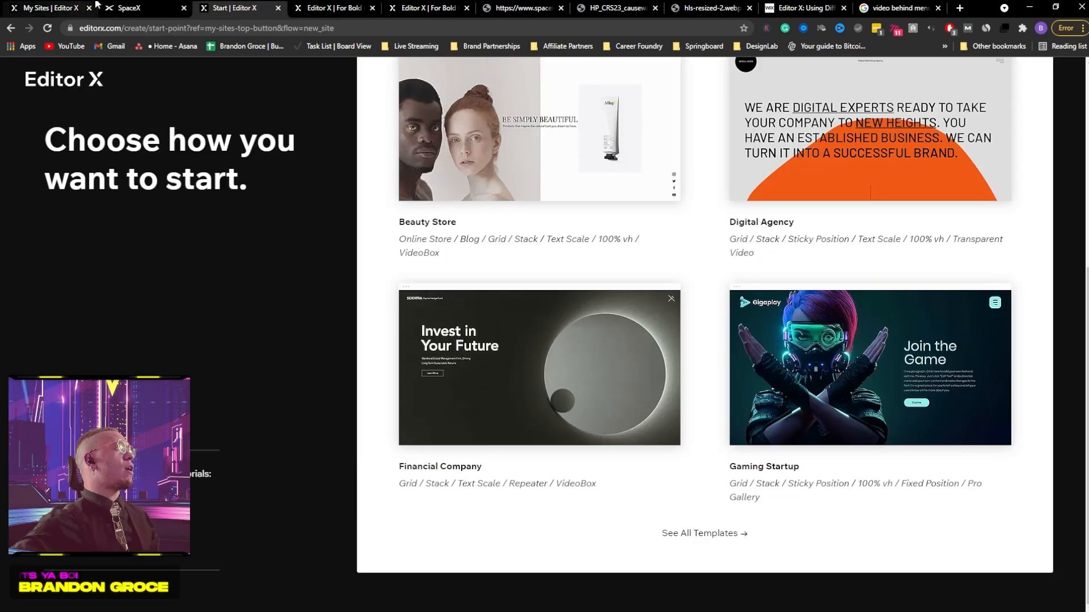
click(131, 8)
scroll(444, 238, down, 3)
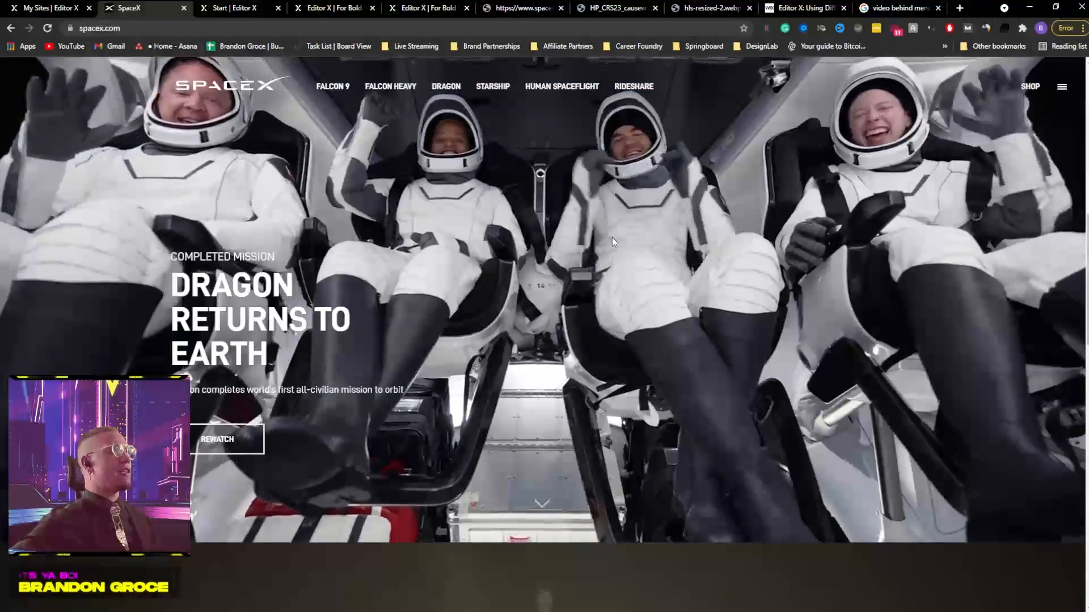
scroll(522, 270, up, 3)
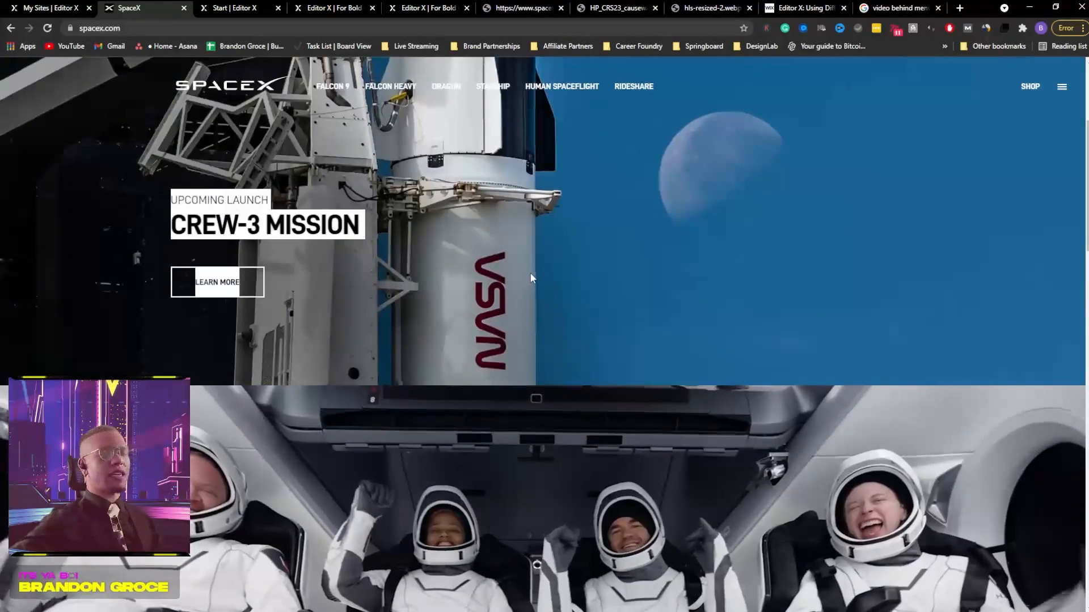
scroll(555, 284, down, 3)
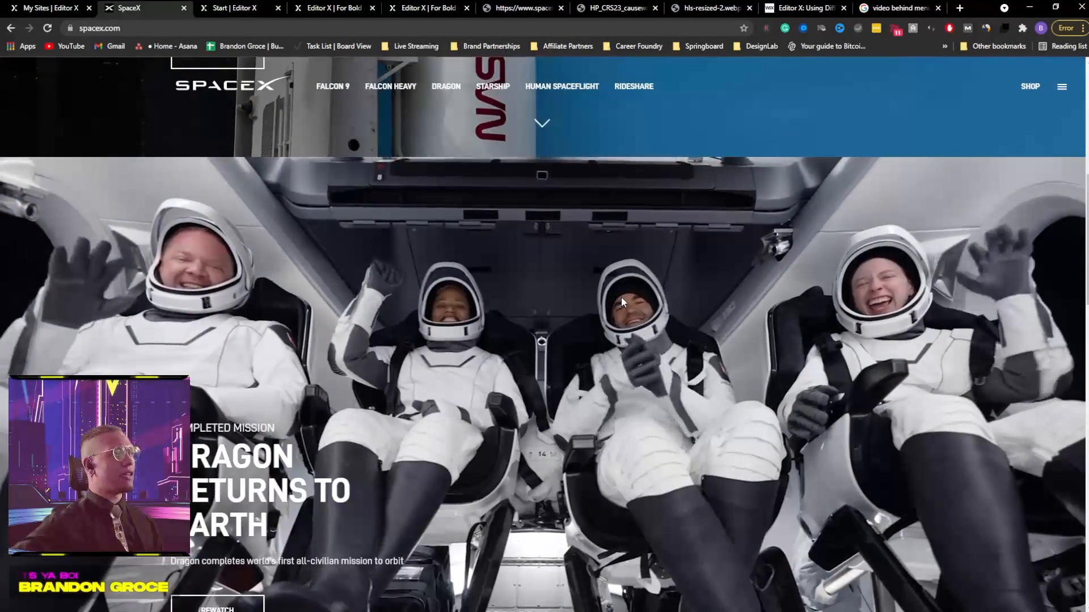
Inspect the crew video section in the browser's developer tools and expand its video element to find the source files
right_click(621, 297)
click(680, 510)
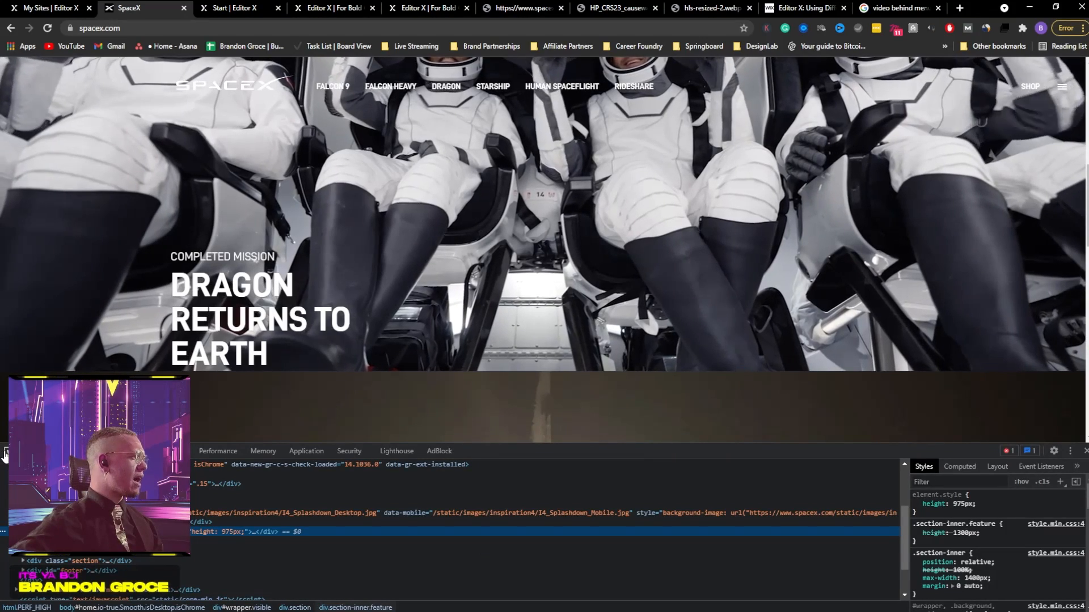
click(6, 452)
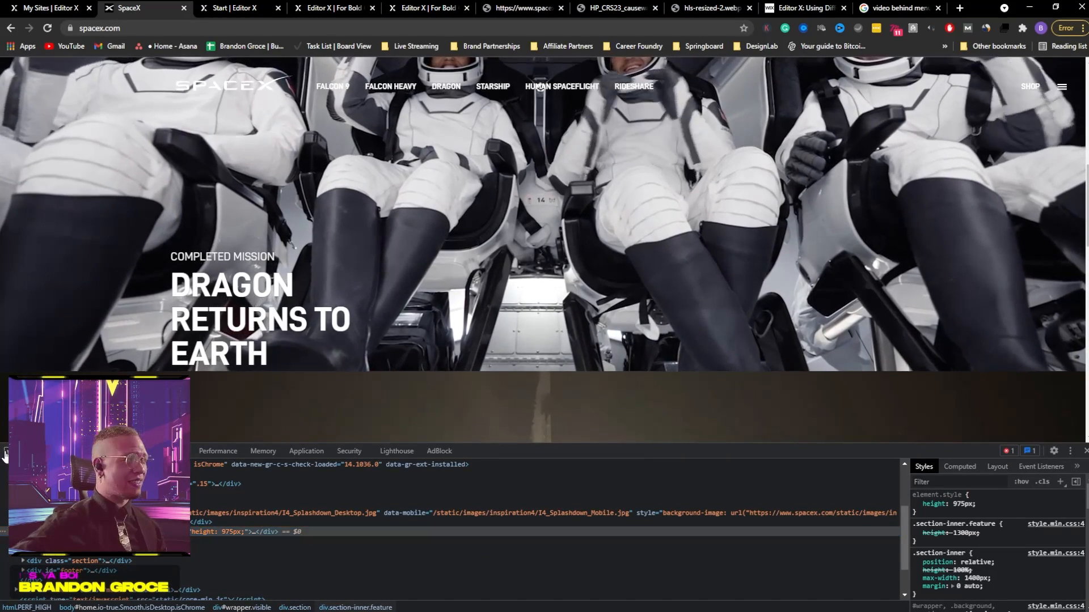
click(48, 223)
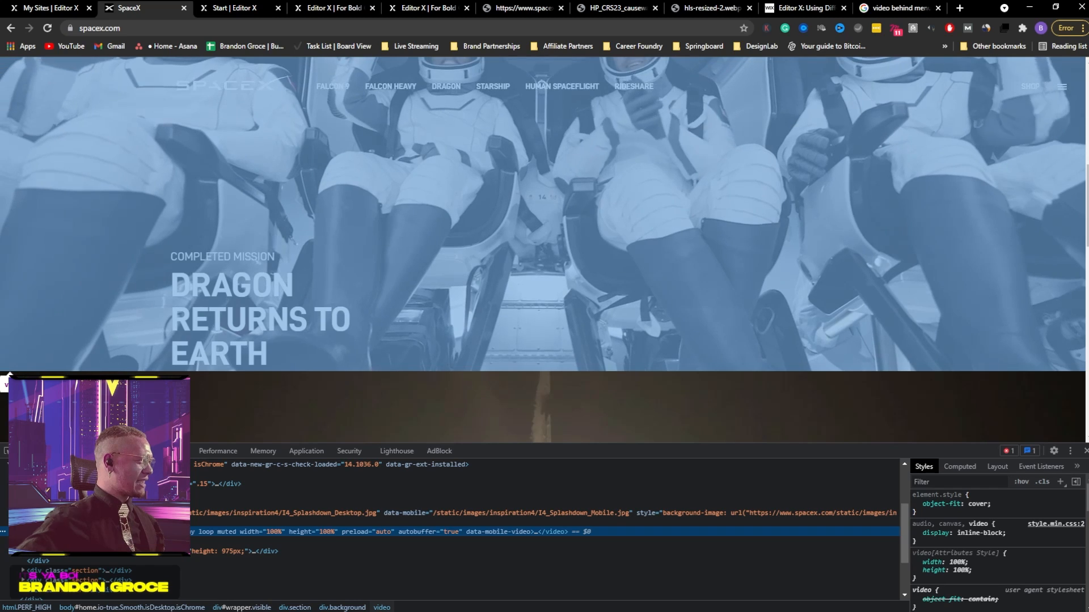
click(37, 532)
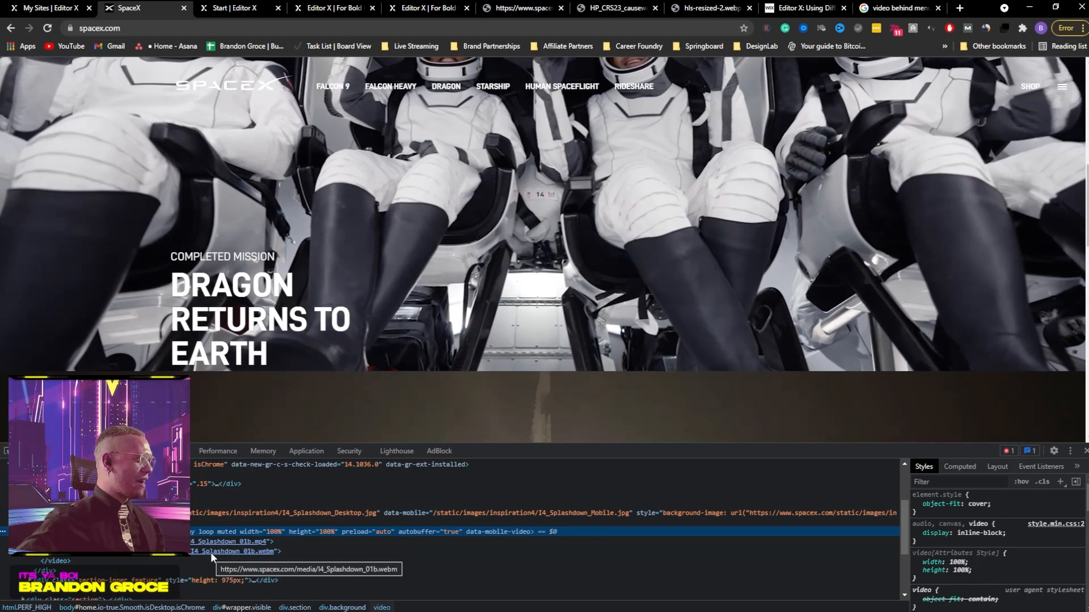
Open the video source I4_Splashdown_01b.mp4 in a new browser tab and check the options for saving it
click(217, 540)
right_click(217, 539)
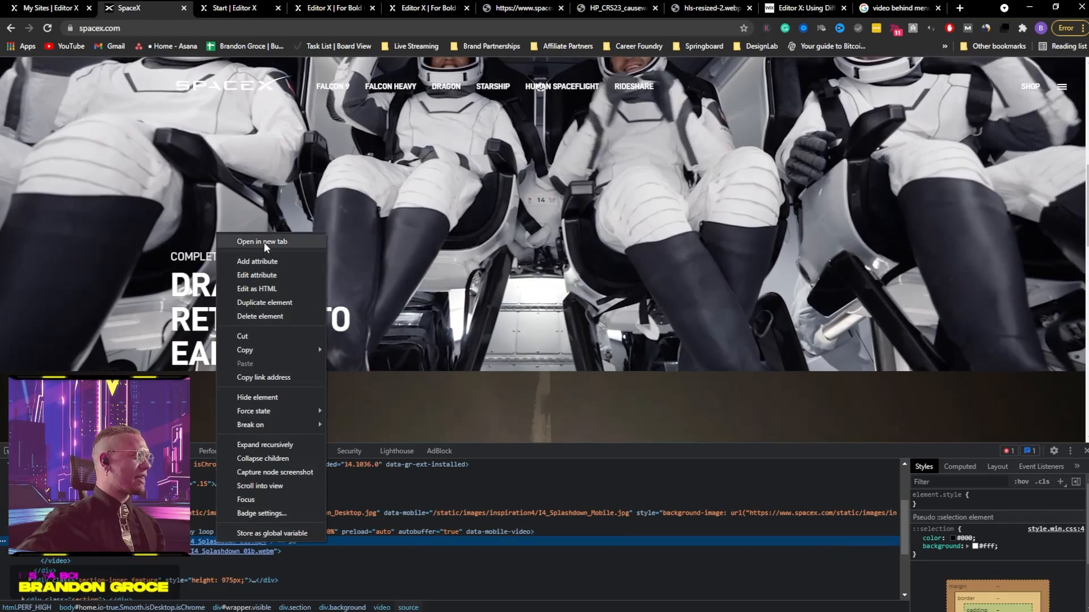
click(263, 242)
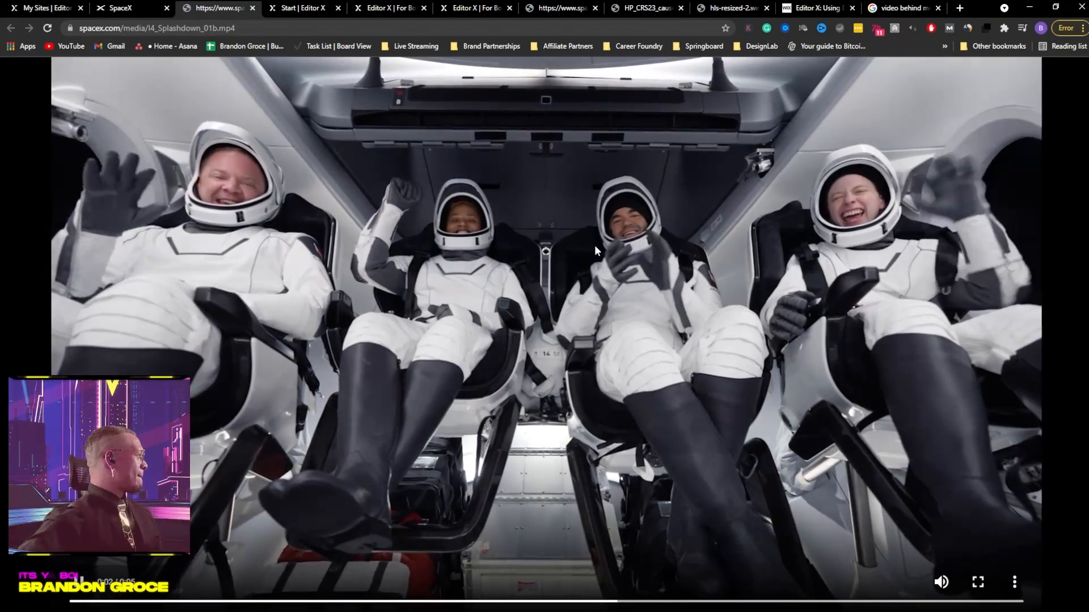
right_click(580, 256)
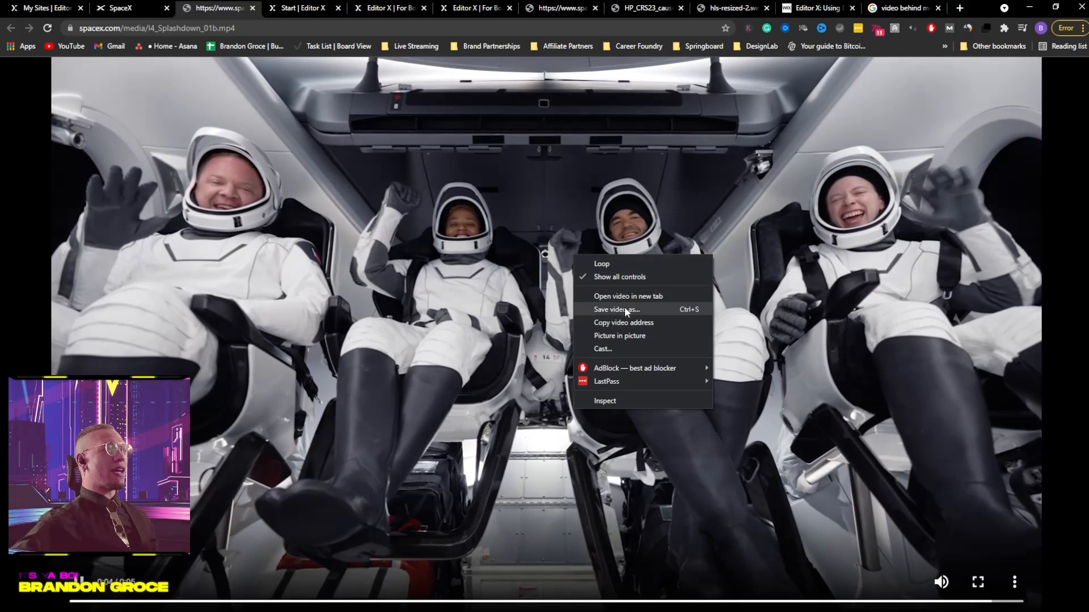
click(1057, 176)
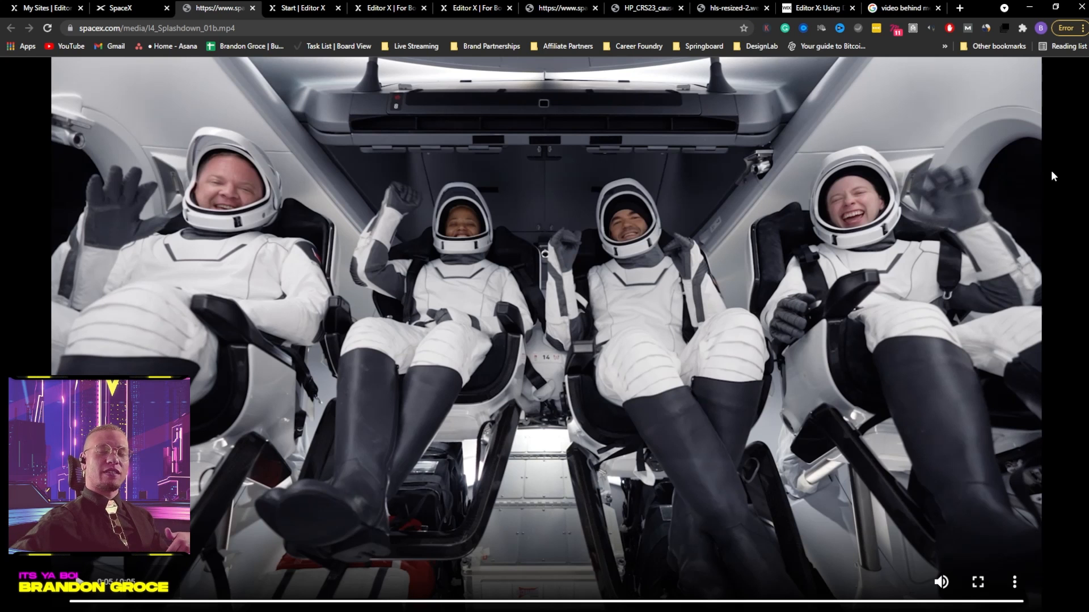
Return to the site in Editor X, preview the Home page and play the video behind the header
click(145, 7)
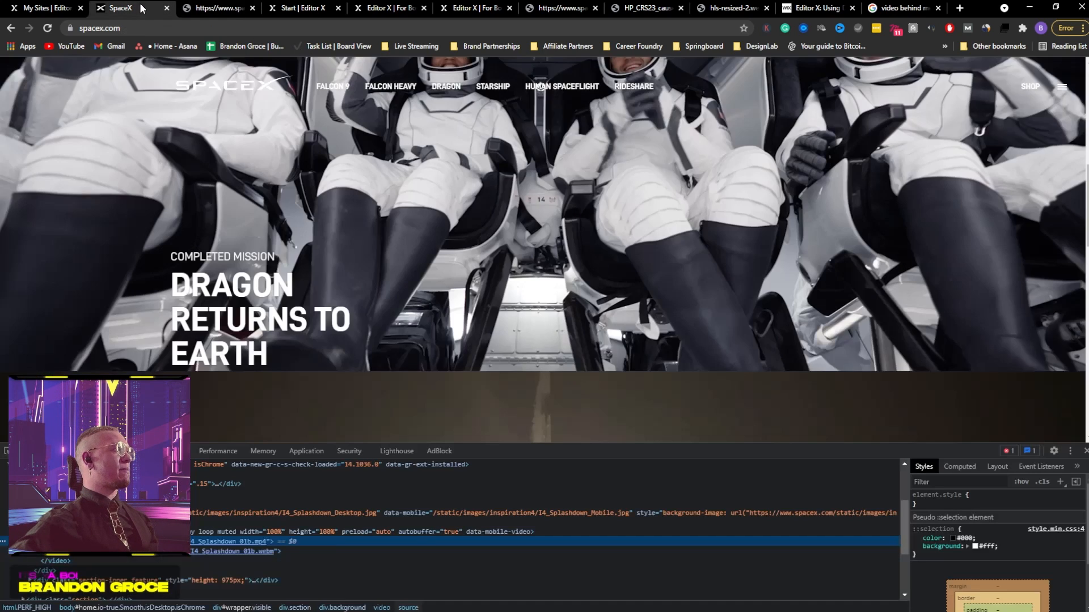
click(304, 8)
click(392, 8)
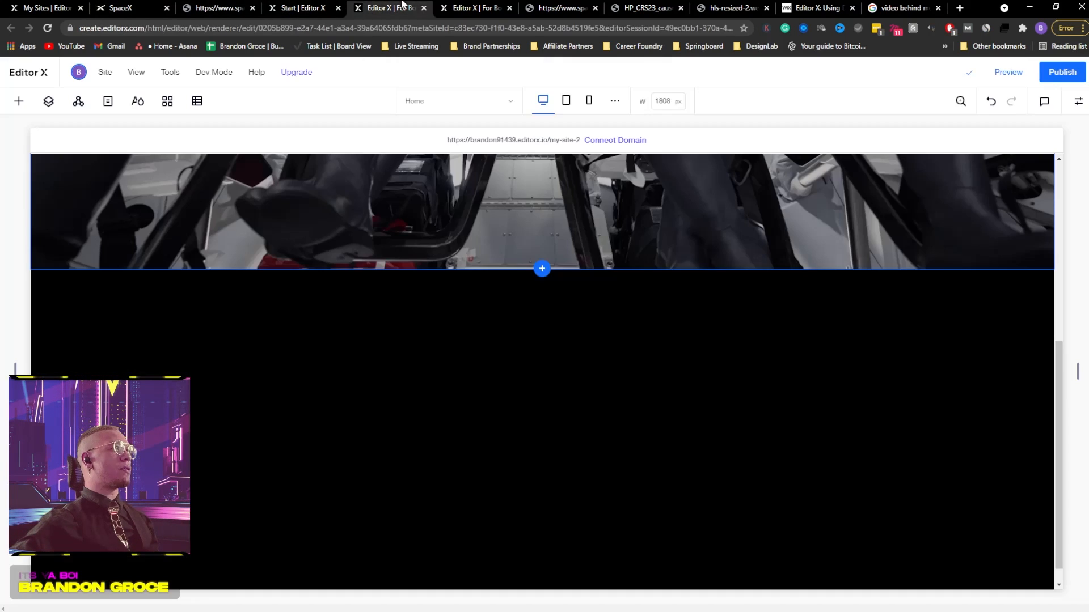
scroll(326, 397, up, 6)
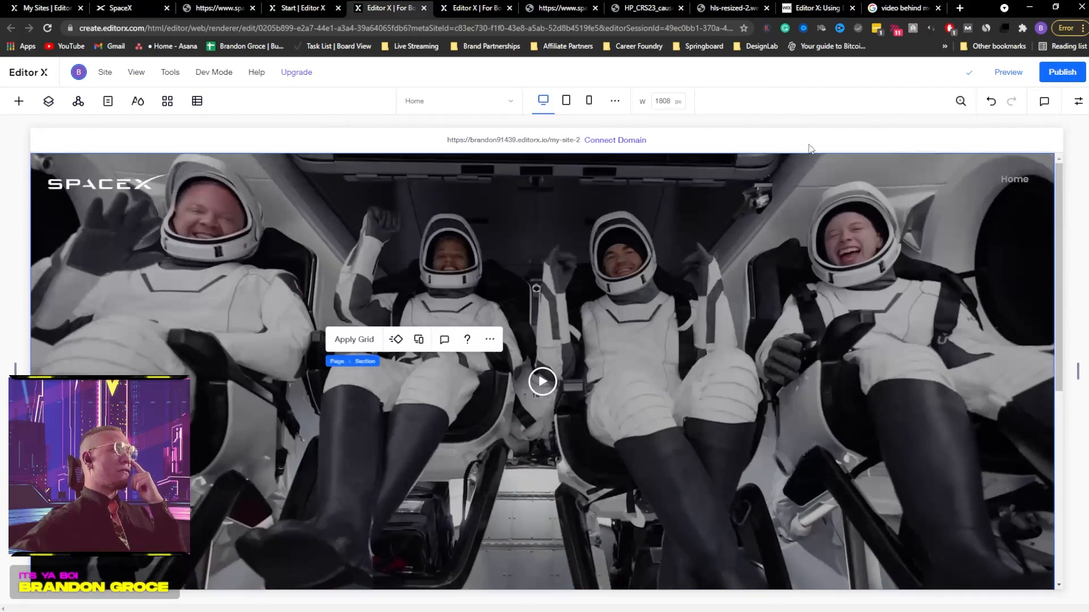
click(1008, 72)
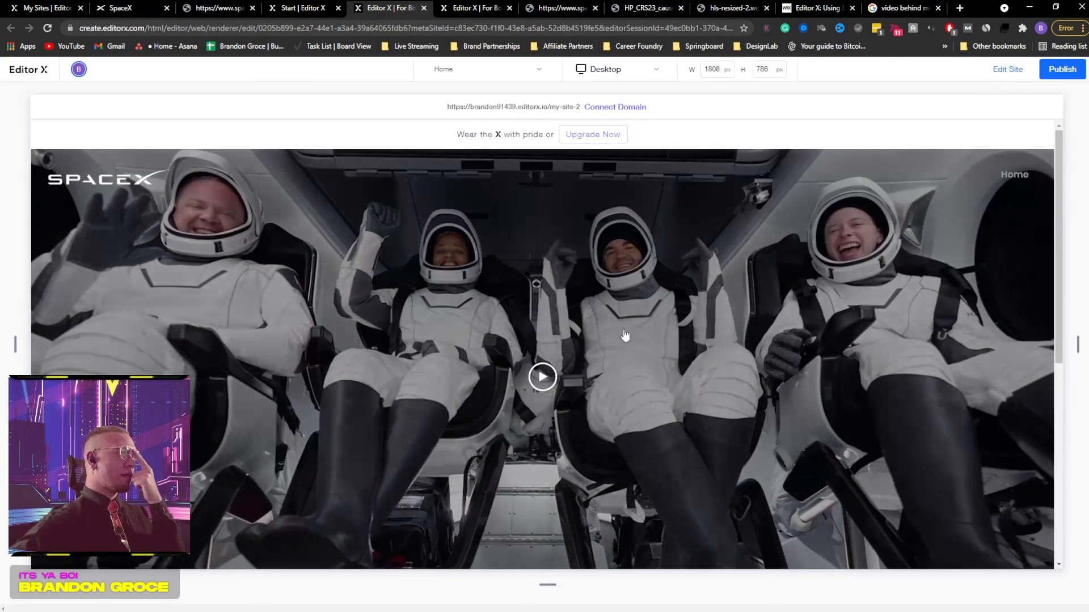
click(545, 378)
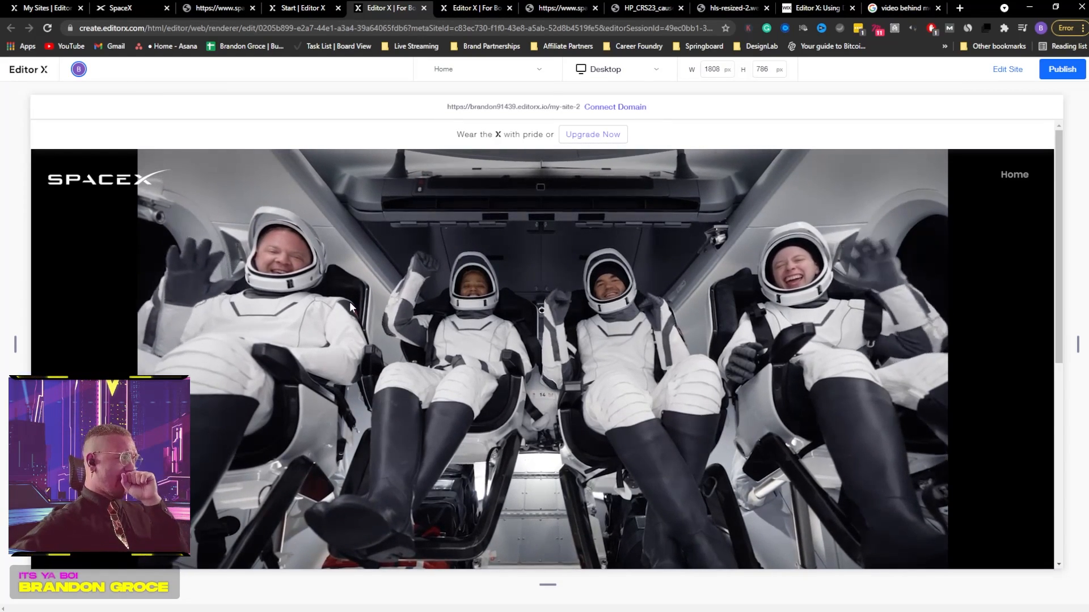
scroll(551, 344, down, 3)
scroll(549, 349, up, 3)
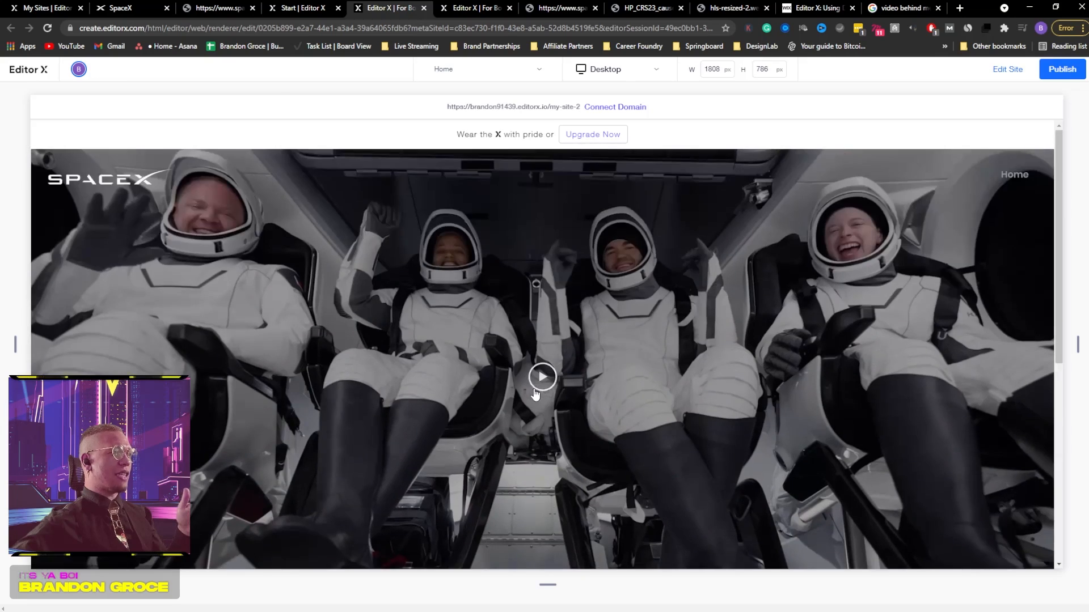
Play the crew video in the preview, return to editing, save the site and dismiss the save confirmation
click(536, 389)
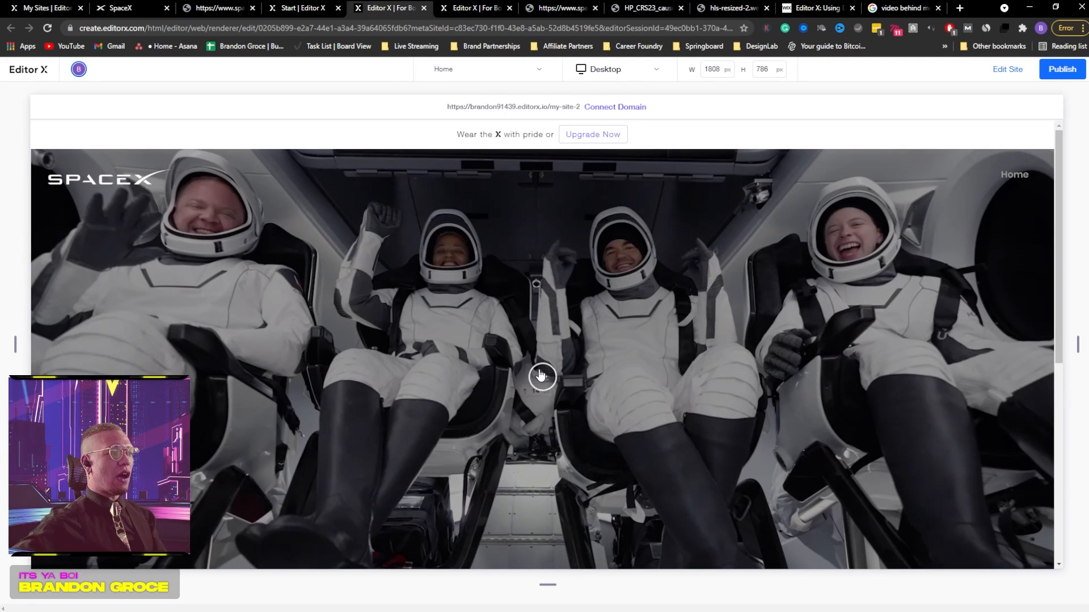
click(1008, 69)
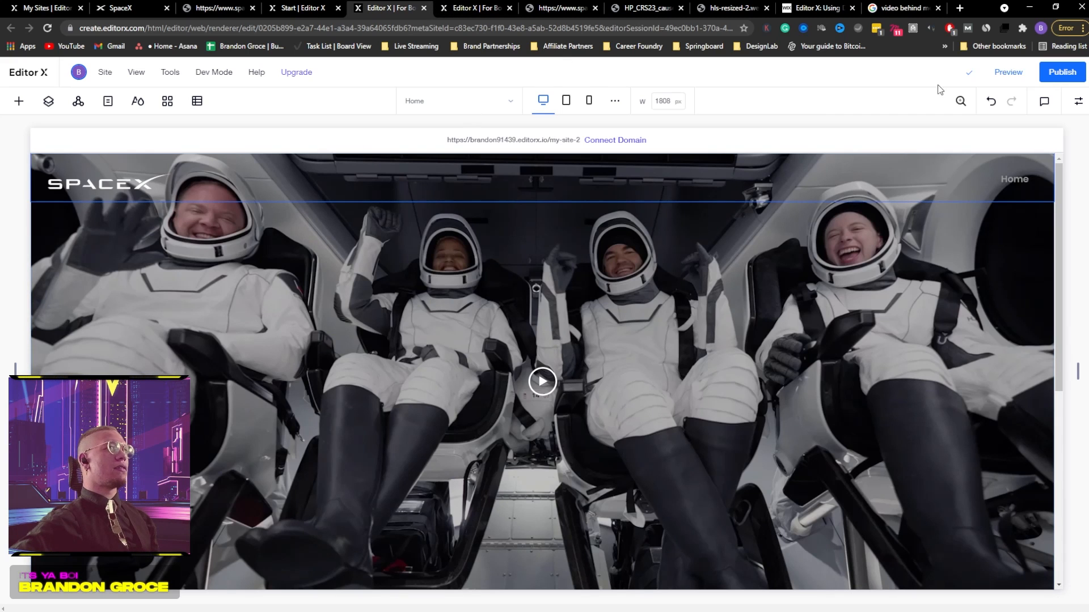
click(968, 74)
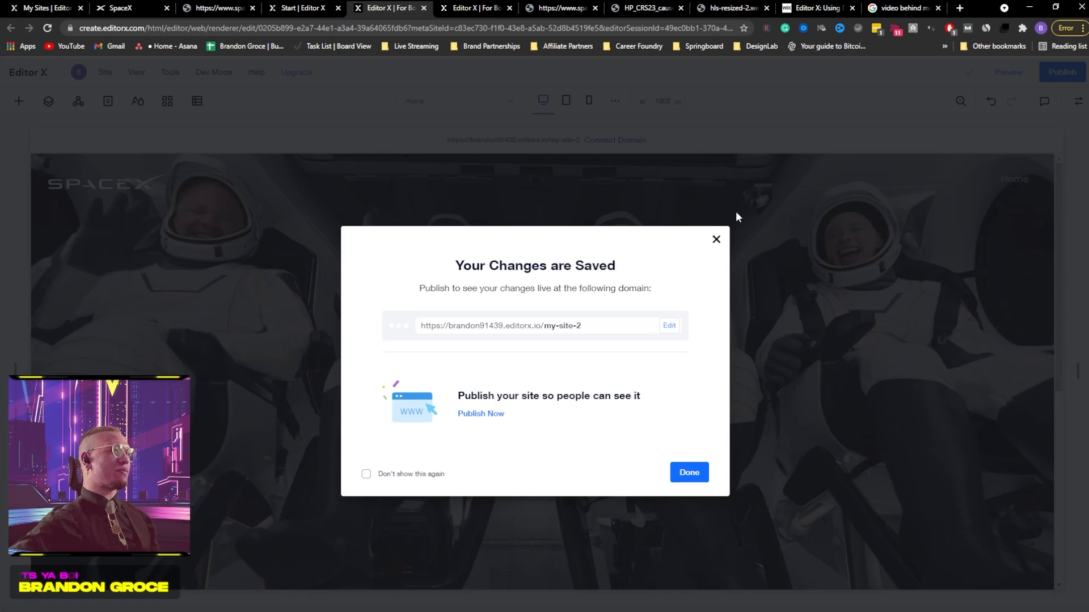
click(717, 240)
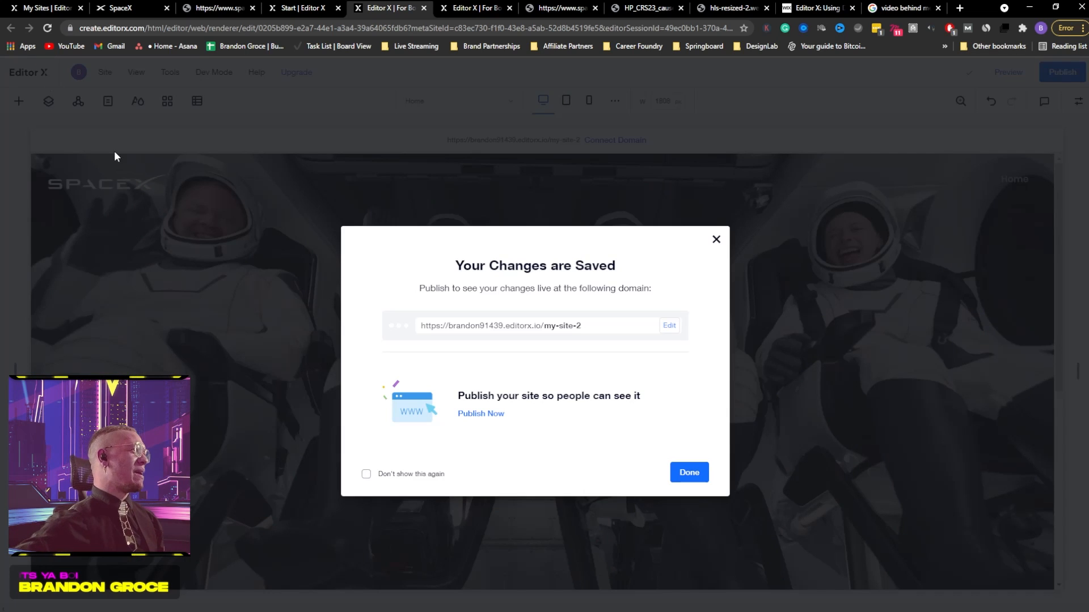
click(717, 241)
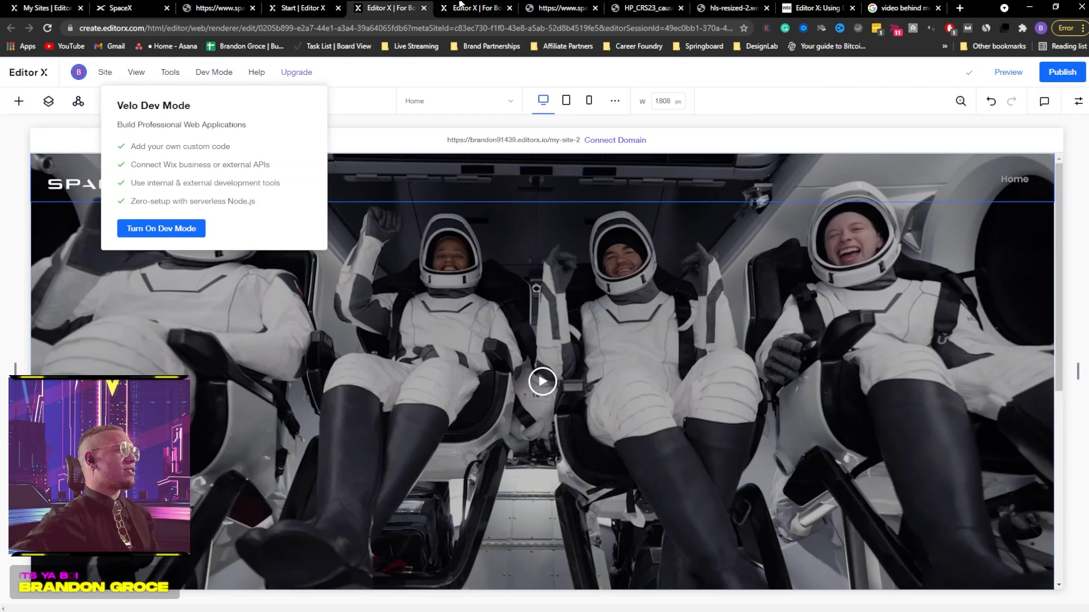
Switch to spacex.com and close the developer tools to review the text over the crew video
click(131, 8)
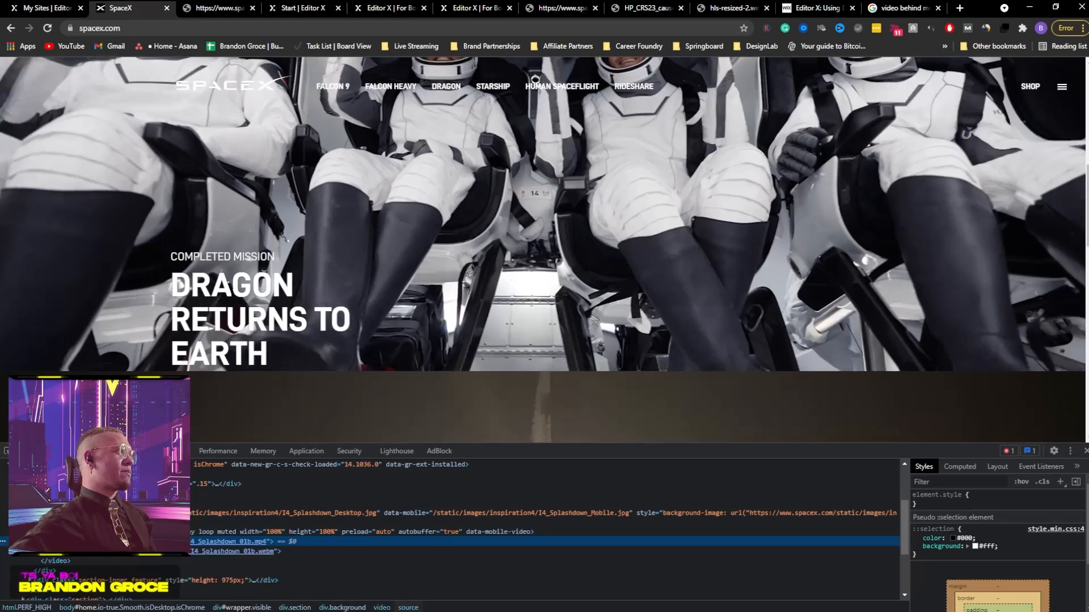
click(1085, 452)
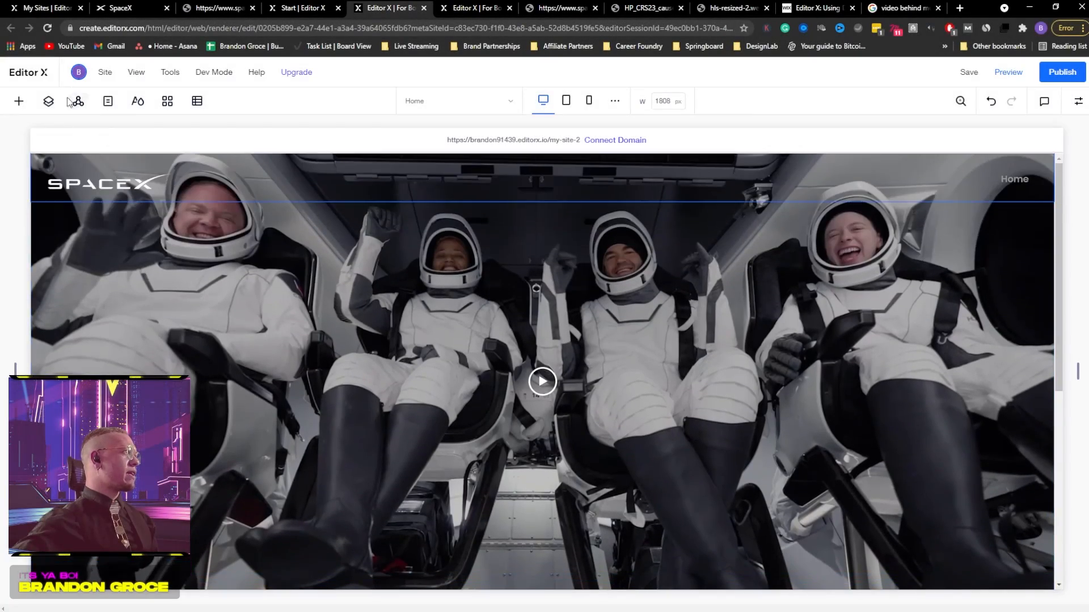
Return to the site in Editor X, expand the layers of the video section and check the Video Player's context options
click(51, 104)
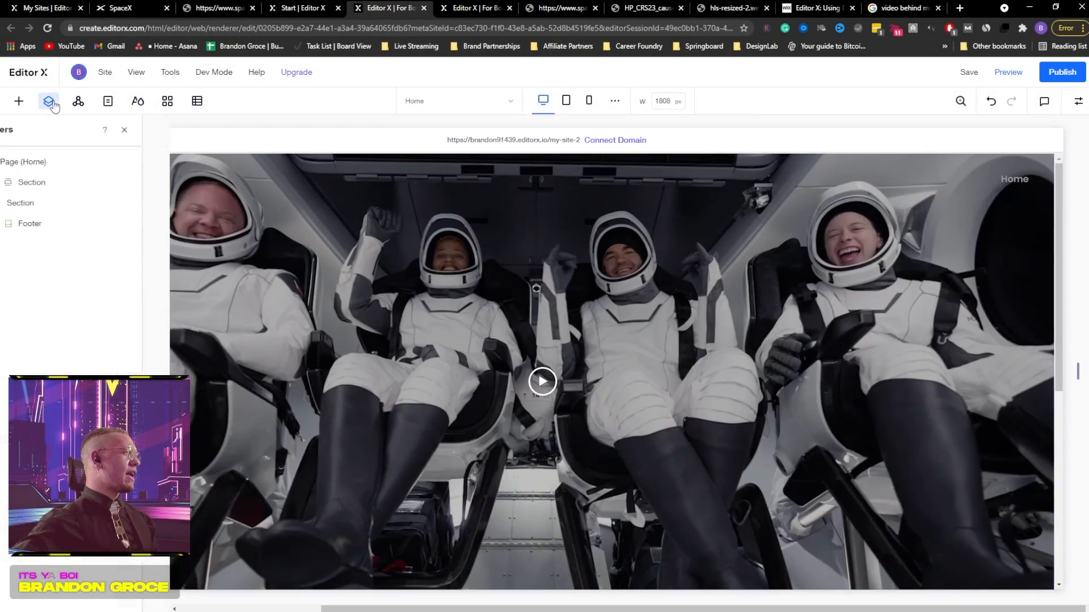
click(54, 182)
right_click(308, 412)
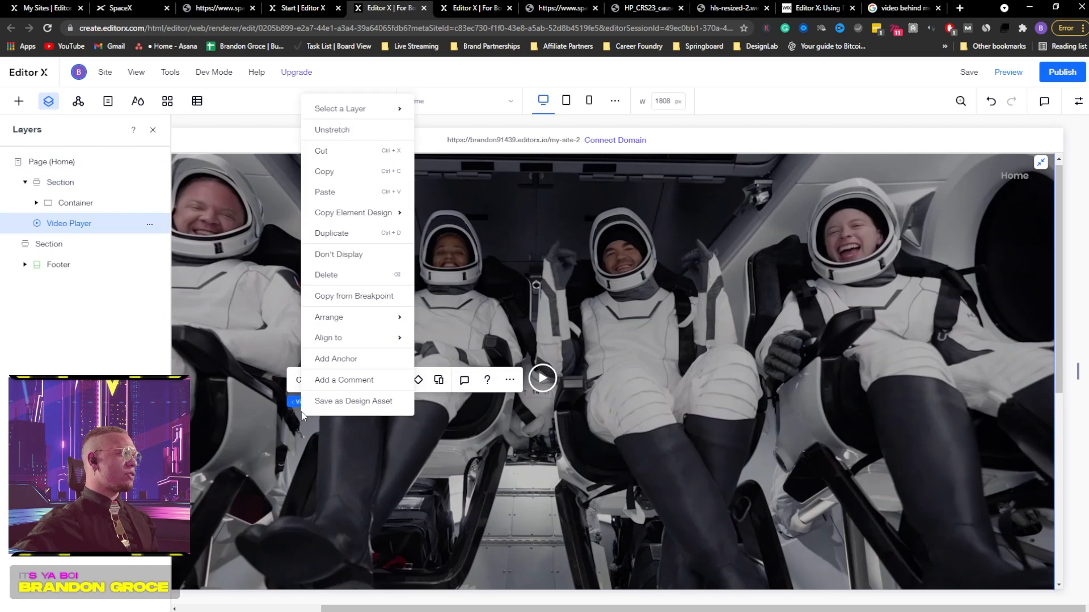
mouse_move(358, 340)
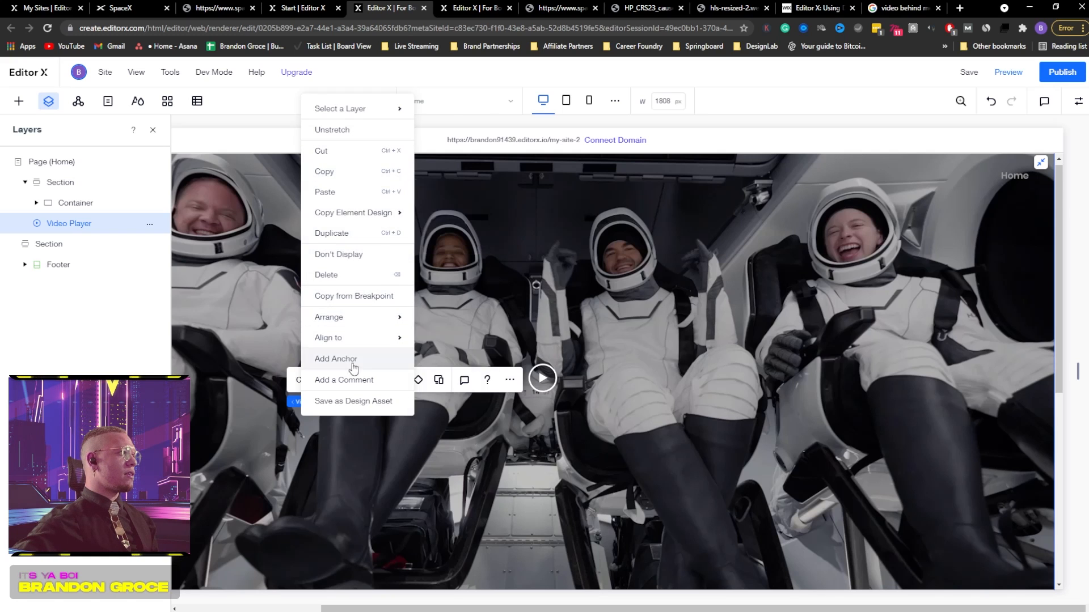
right_click(259, 229)
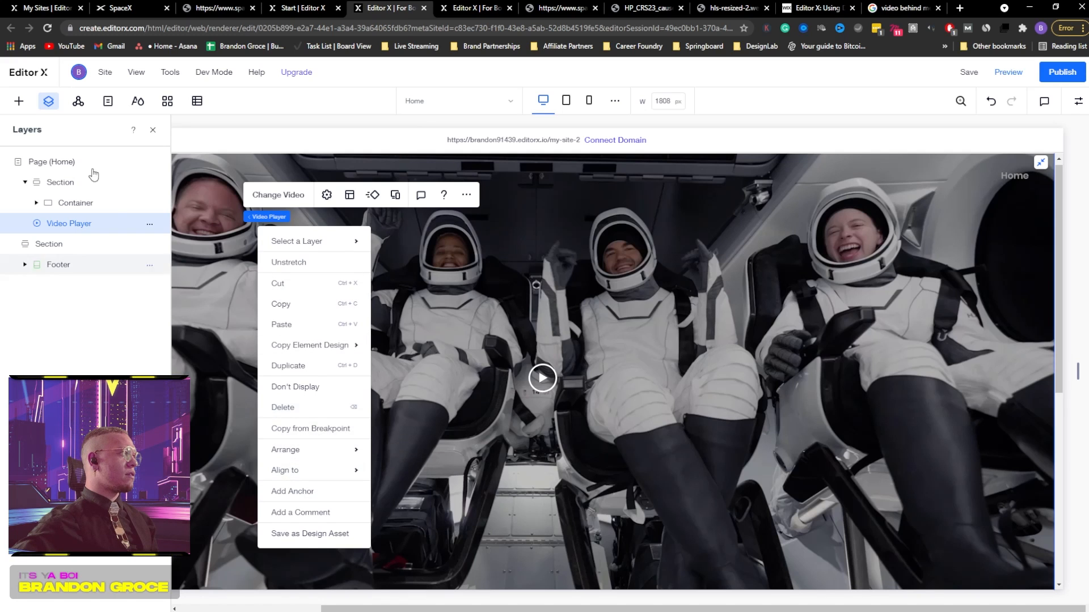
Add a Heading 1 text over the crew video and place it near the video's left side, around mid-height
click(18, 101)
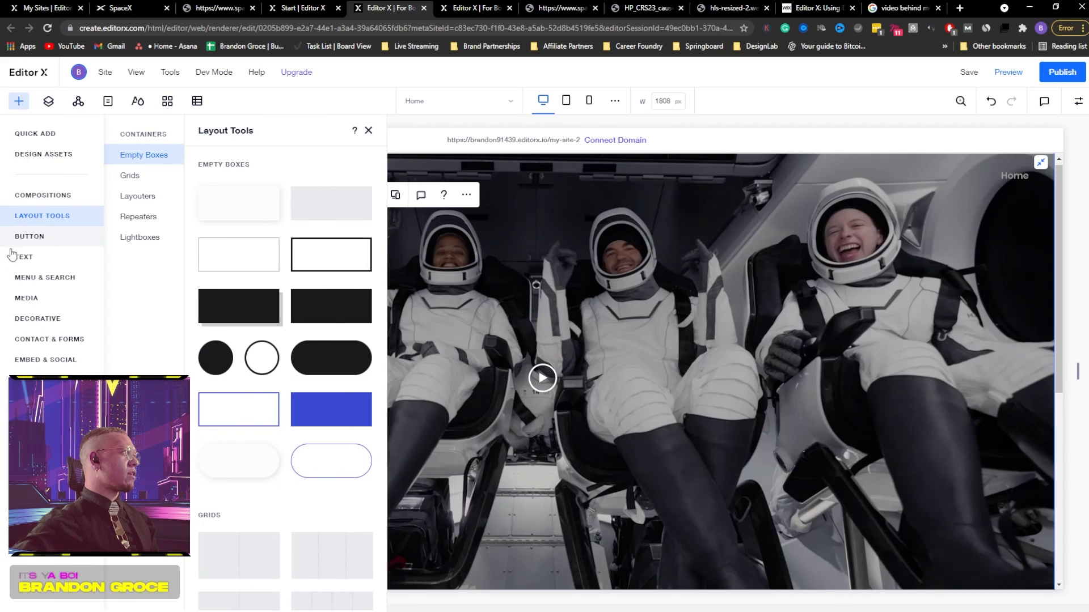
click(35, 264)
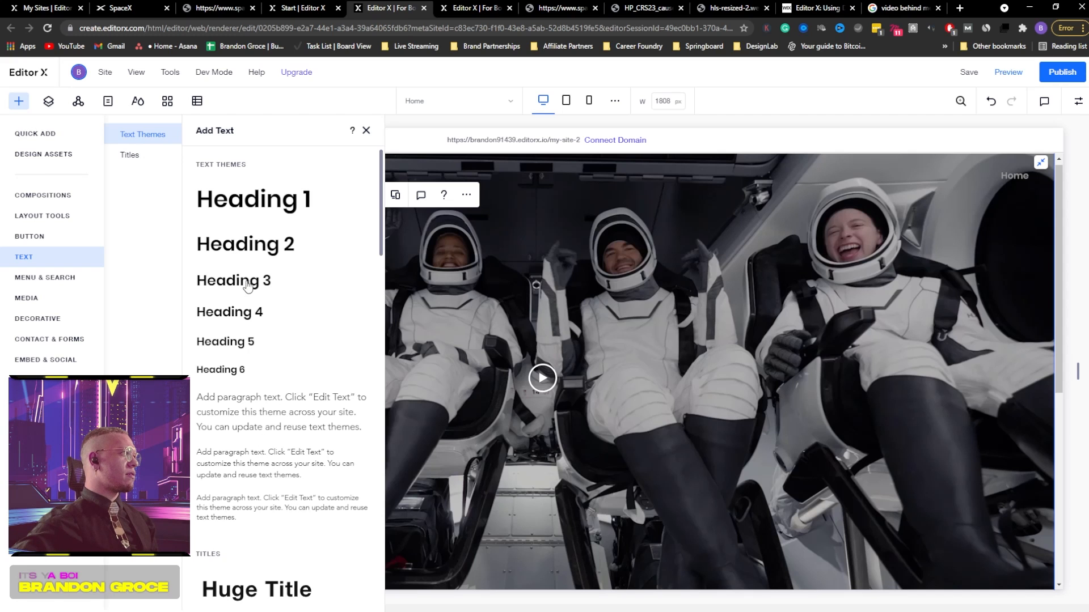
drag(245, 208, 432, 371)
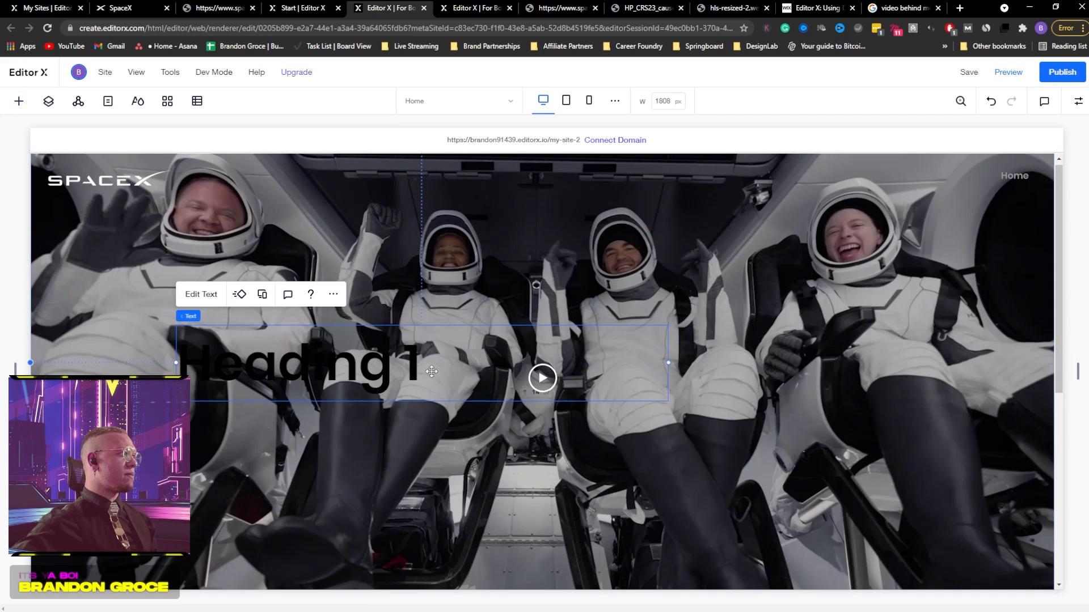
drag(333, 375, 286, 379)
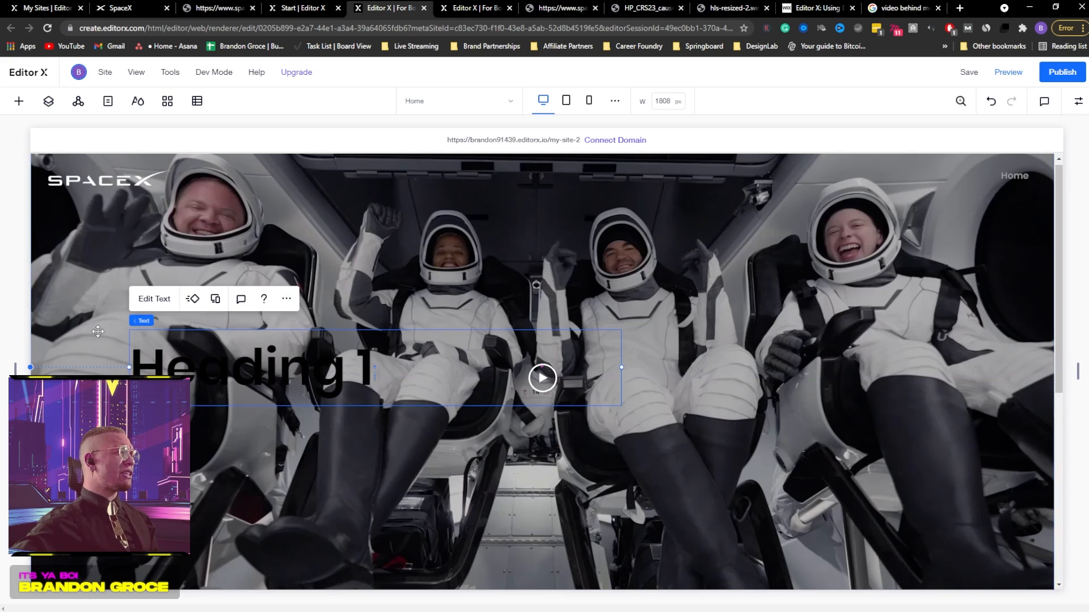
right_click(480, 265)
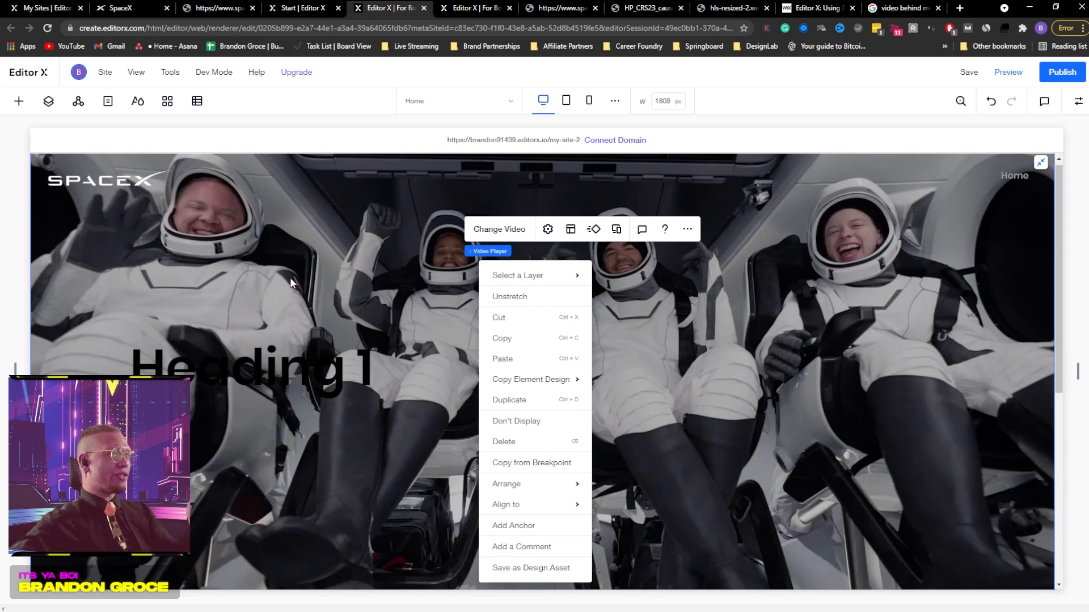
click(275, 364)
drag(267, 362, 233, 351)
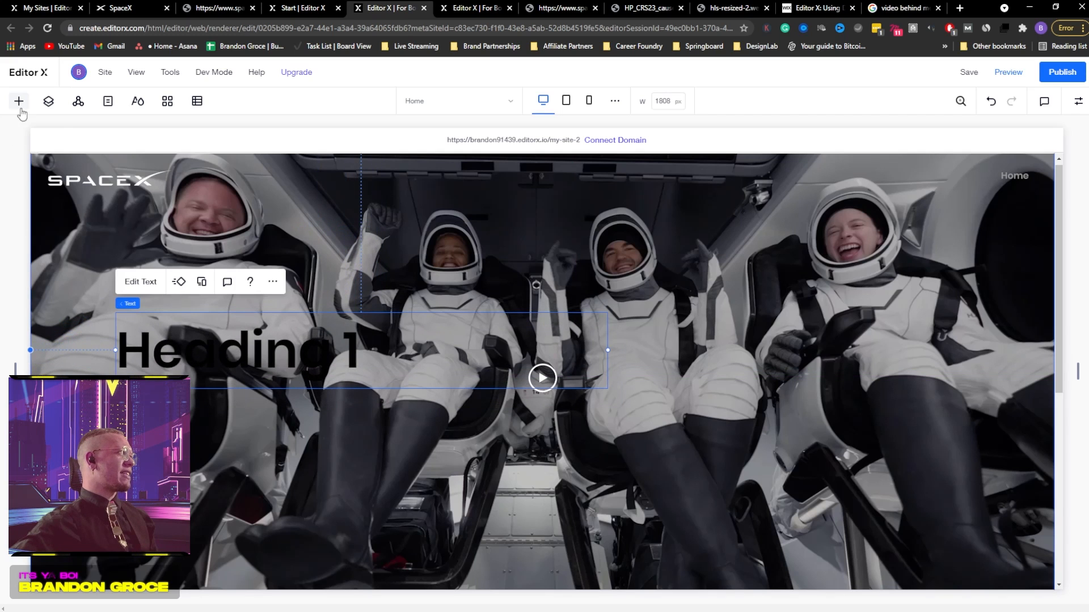
click(19, 102)
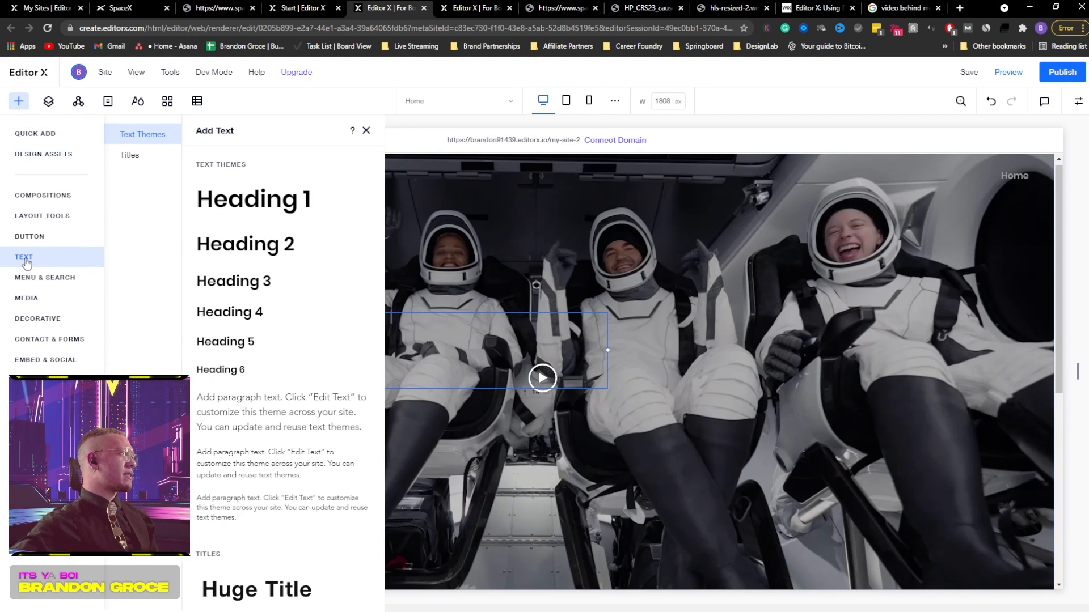
click(366, 131)
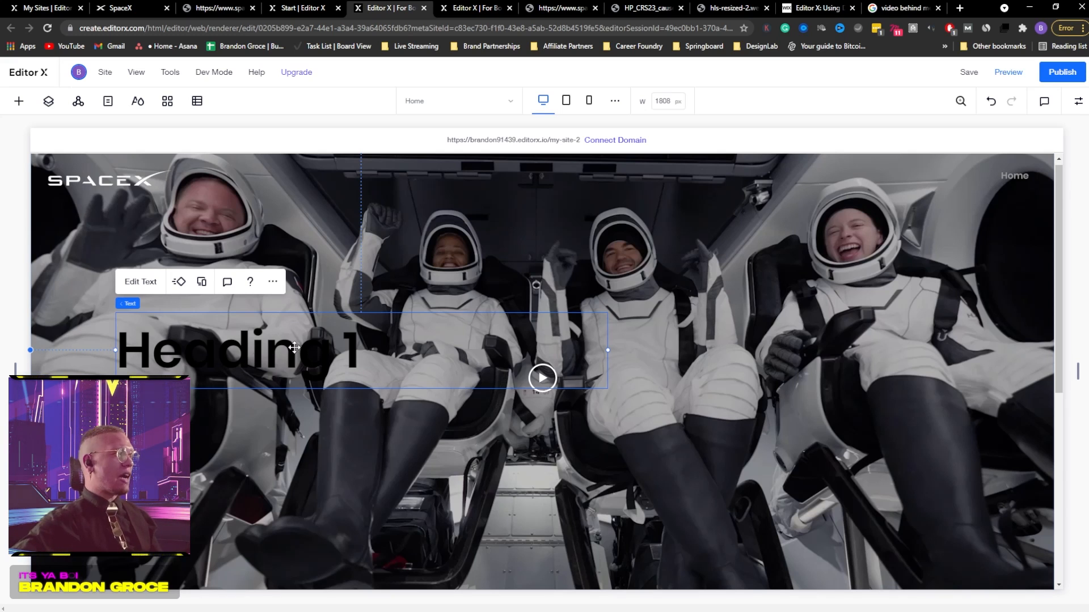
Replace the heading text with the spacex.com title DRAGON RETURNS TO EARTH and move it slightly lower and further left on the video
click(128, 8)
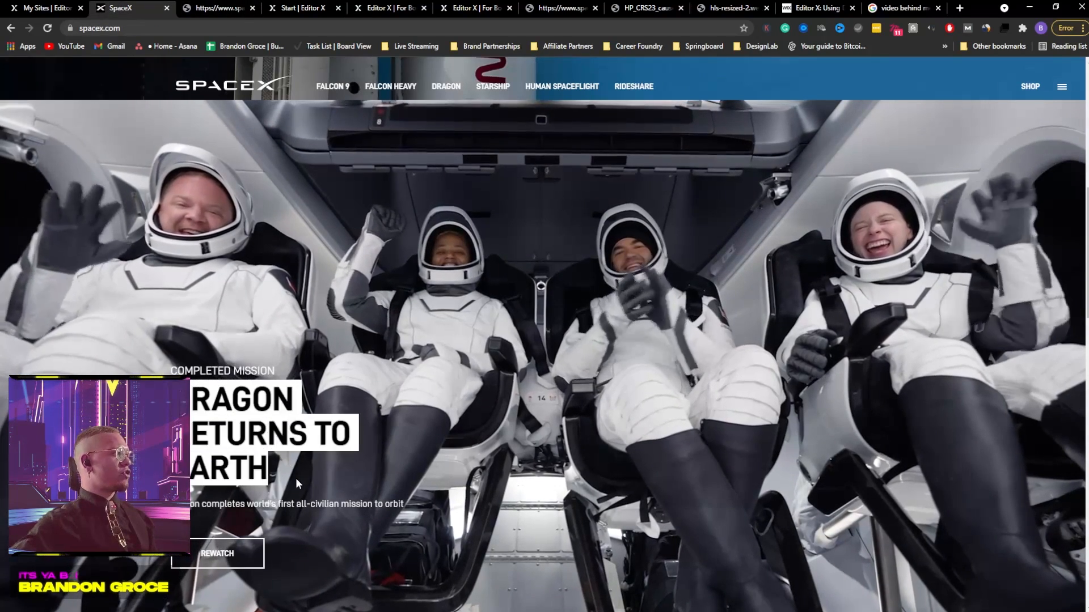
click(219, 4)
click(292, 4)
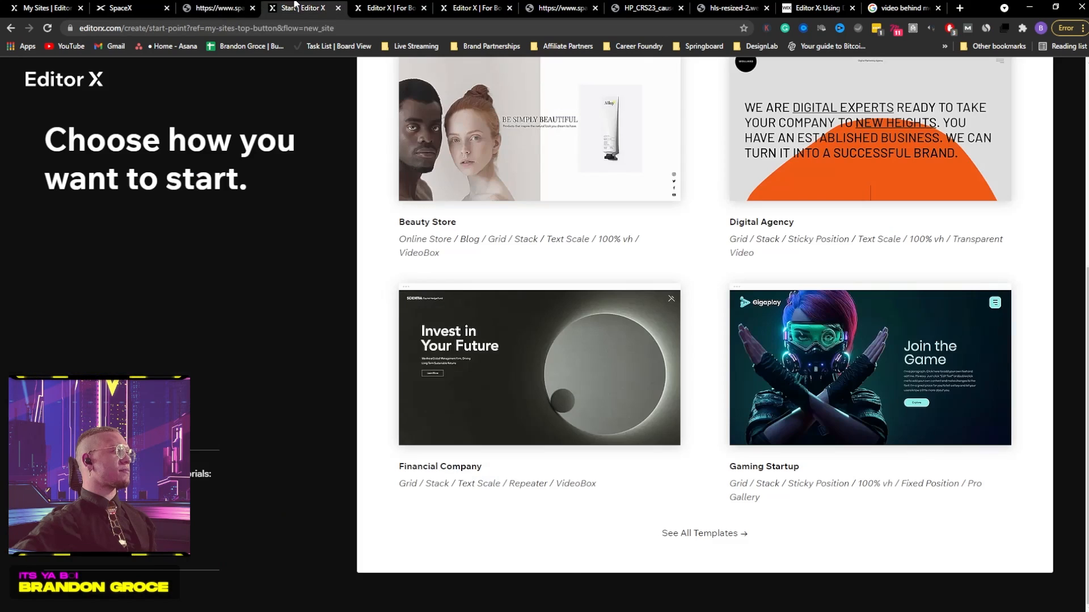
click(384, 4)
double_click(221, 349)
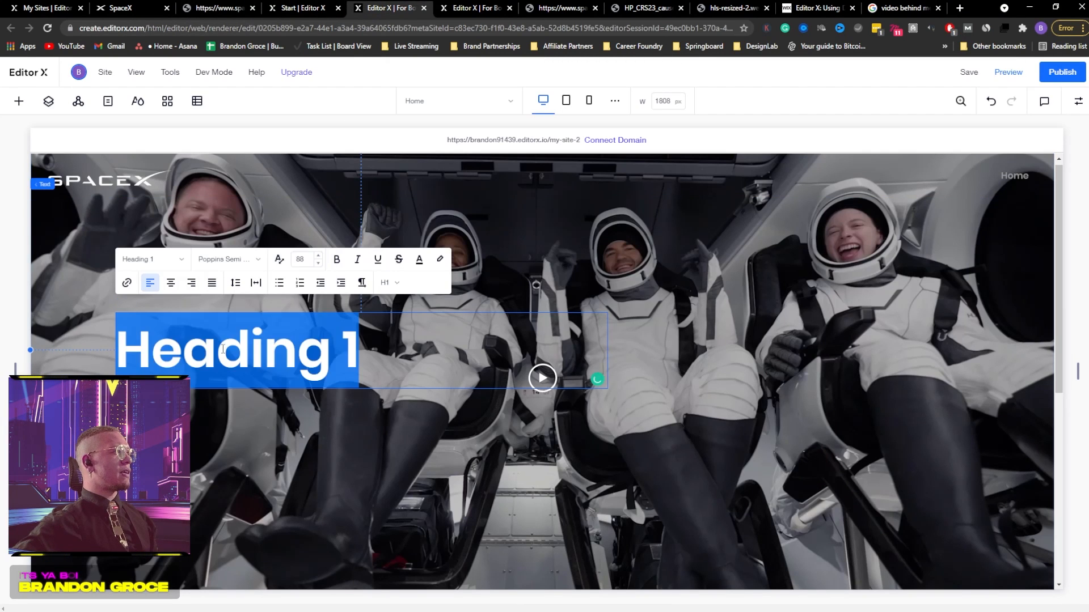
text(DRAGON RETURNS TO EARTH)
click(661, 273)
drag(229, 340, 216, 366)
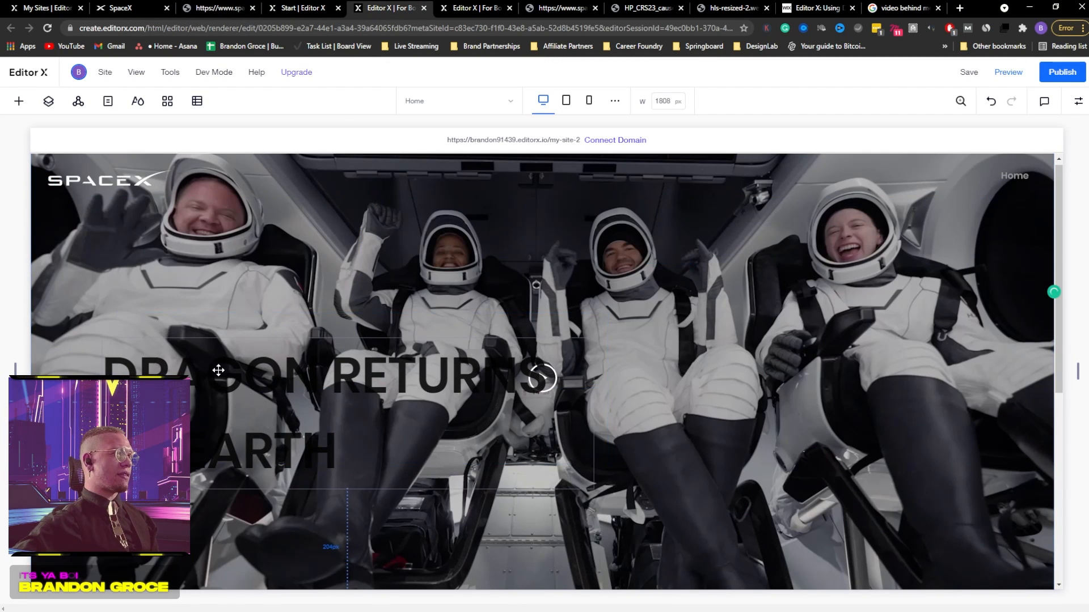
Set the font of the whole DRAGON RETURNS TO EARTH heading to D DIN Bold
click(126, 307)
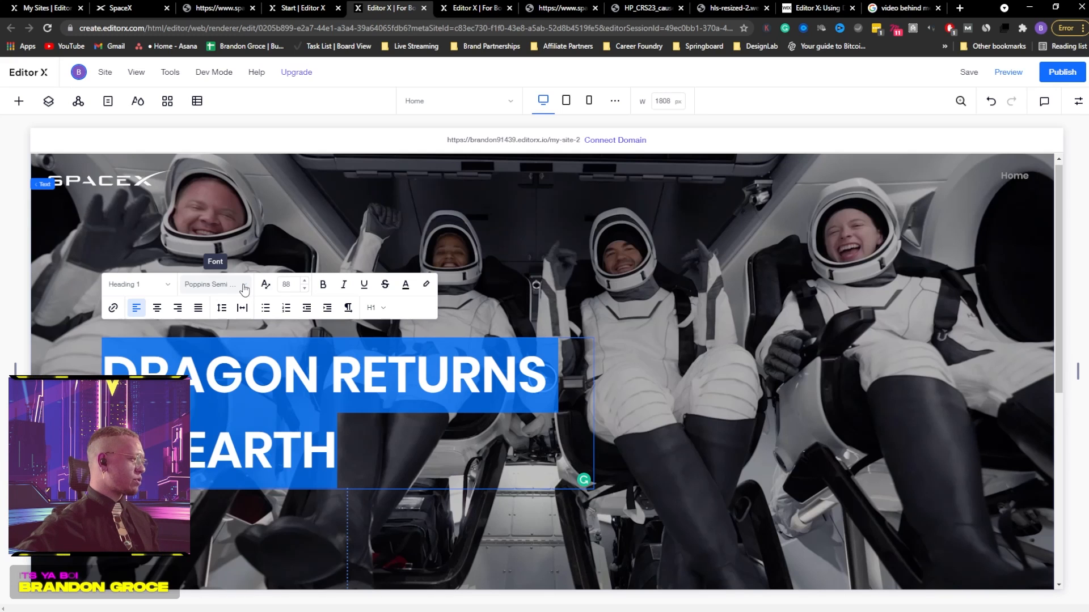
click(244, 285)
text(D)
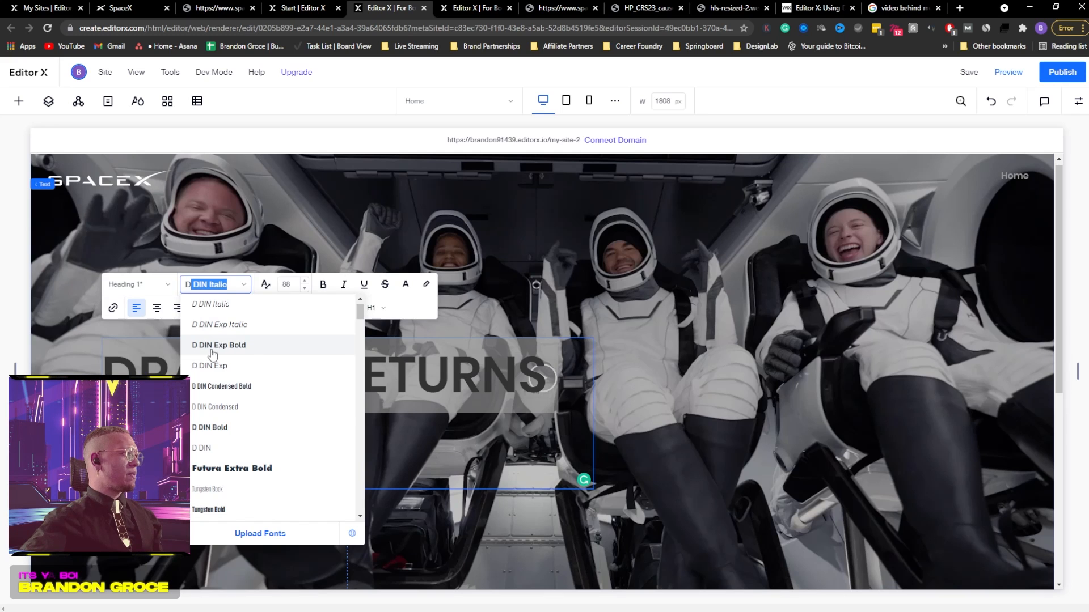
click(211, 428)
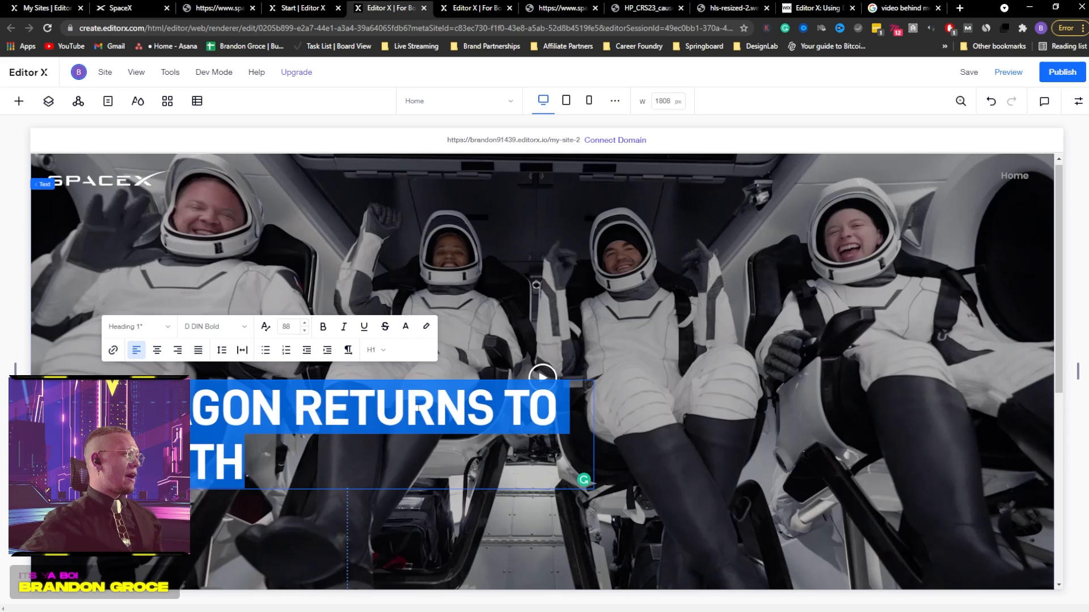
click(416, 428)
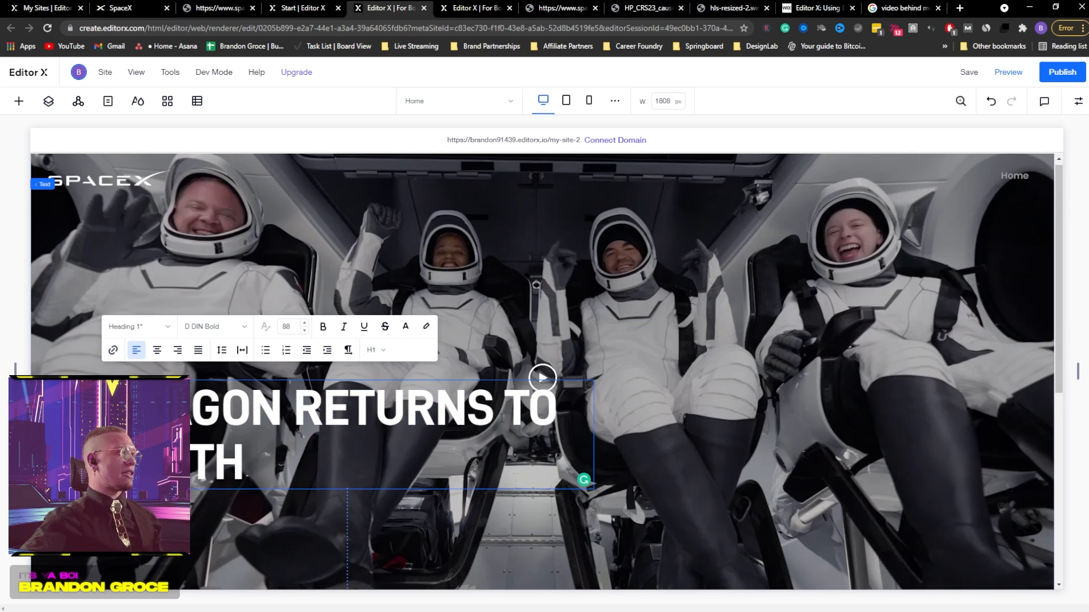
Examine the uploaded fonts and the font upload option in the Manage Your Fonts dialog
click(243, 334)
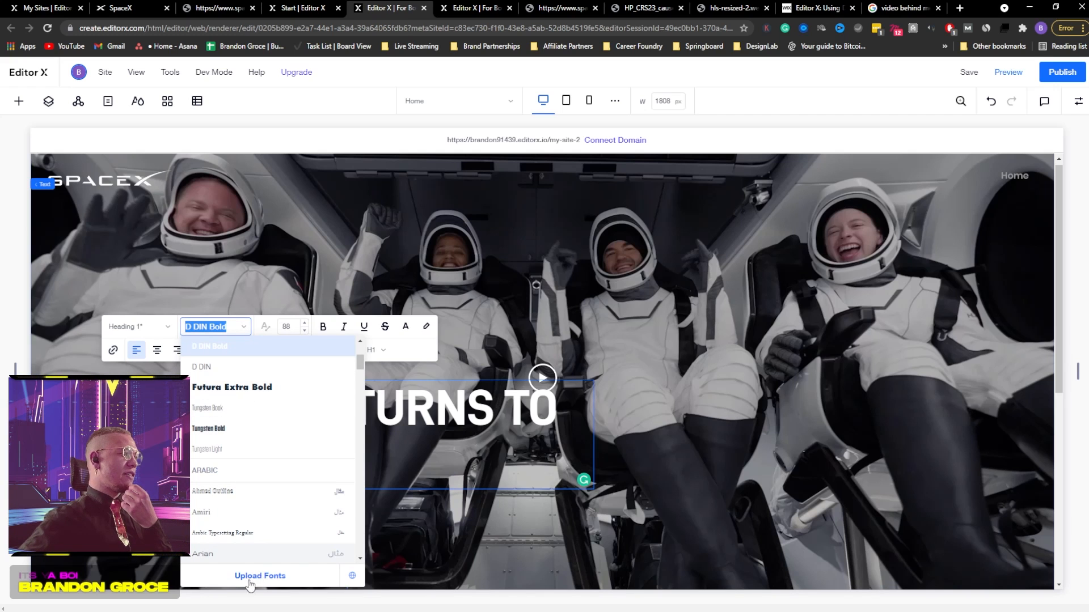
click(253, 578)
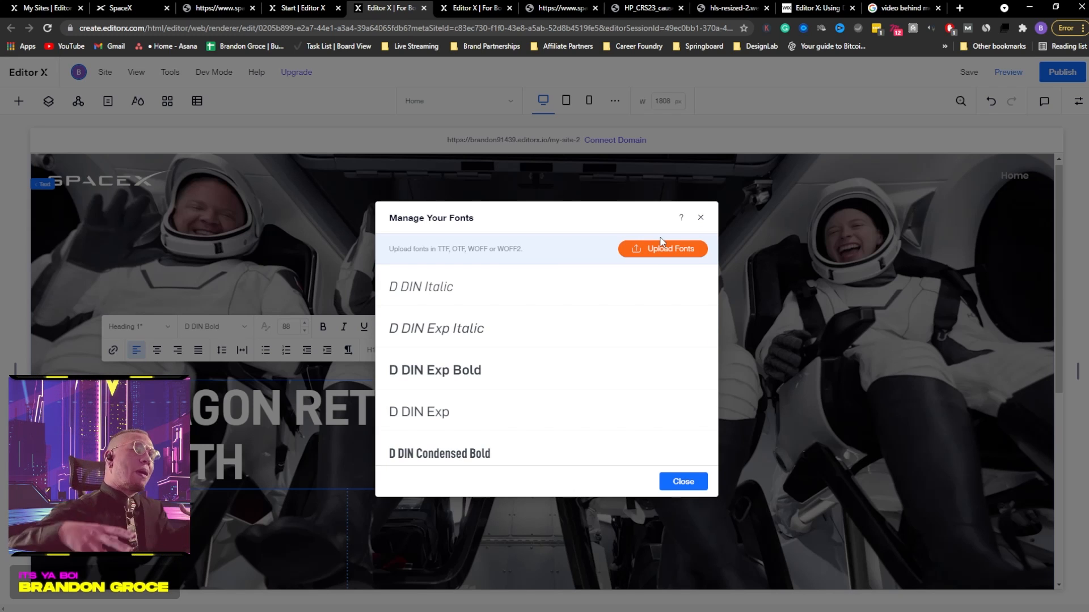
scroll(506, 318, down, 6)
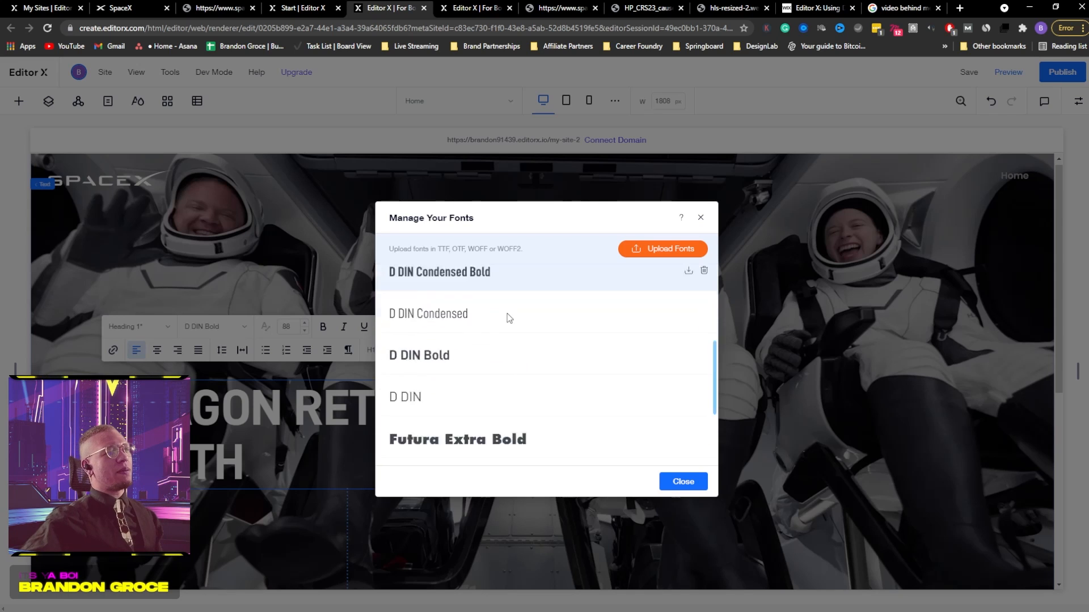
scroll(460, 337, up, 3)
scroll(459, 336, up, 3)
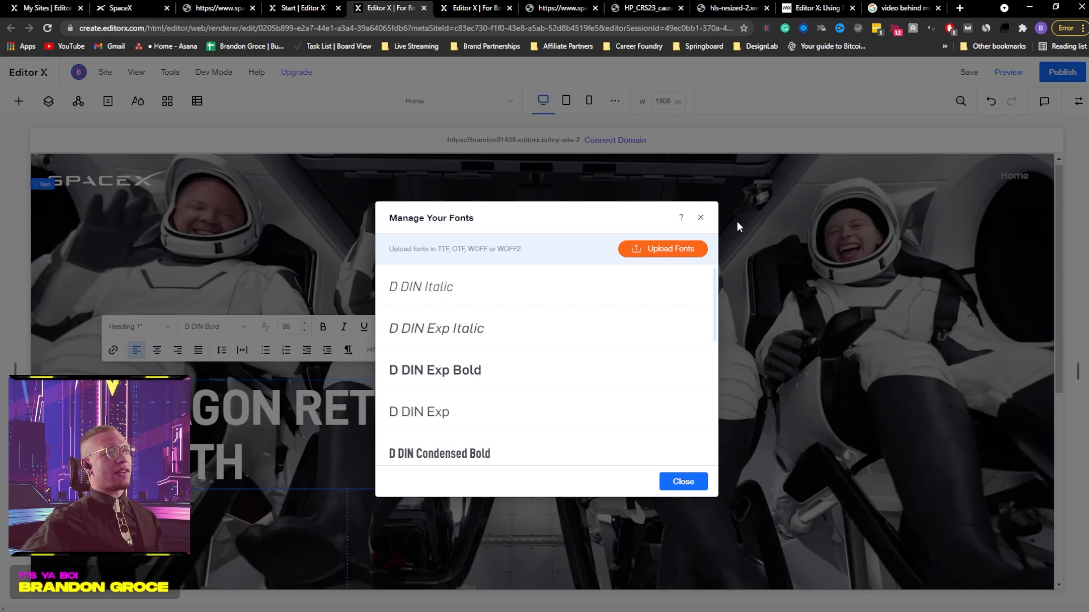
click(702, 219)
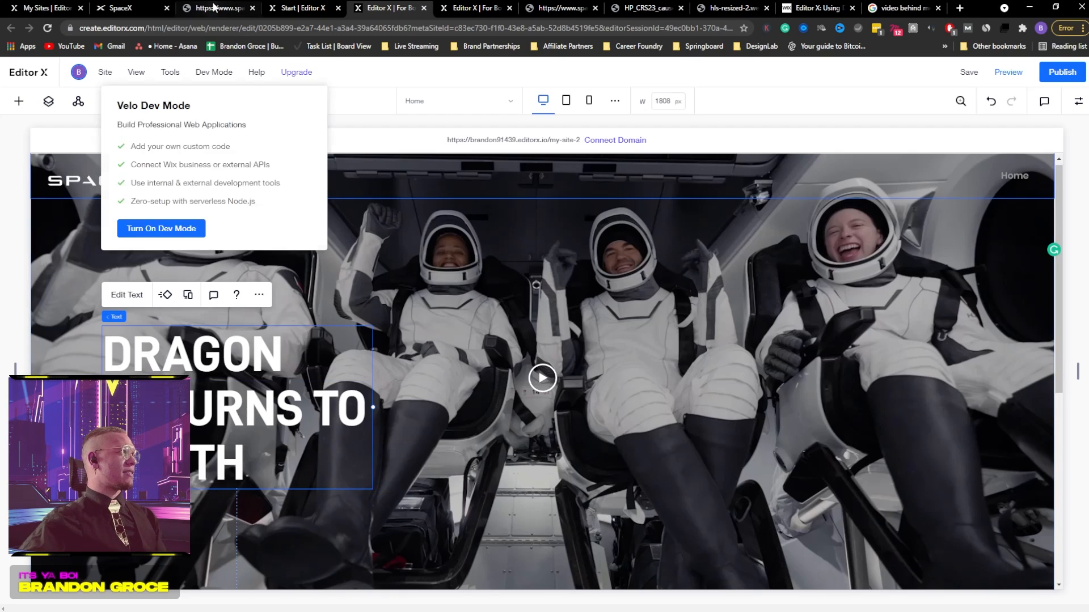
Inspect the Dragon Returns to Earth heading on spacex.com in the developer tools and check its computed font family and size
click(143, 5)
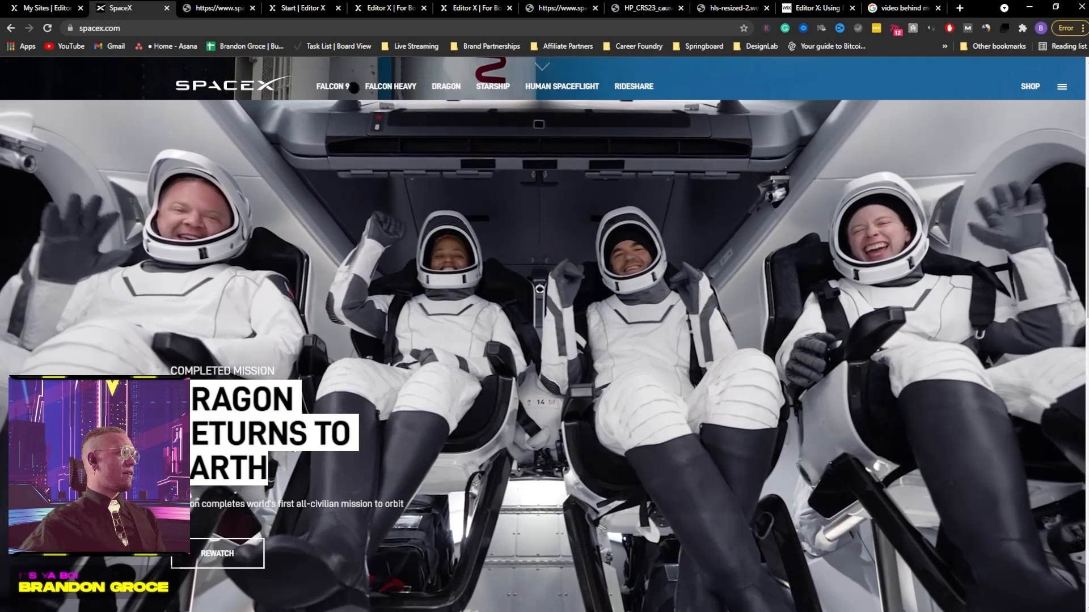
right_click(242, 422)
click(277, 536)
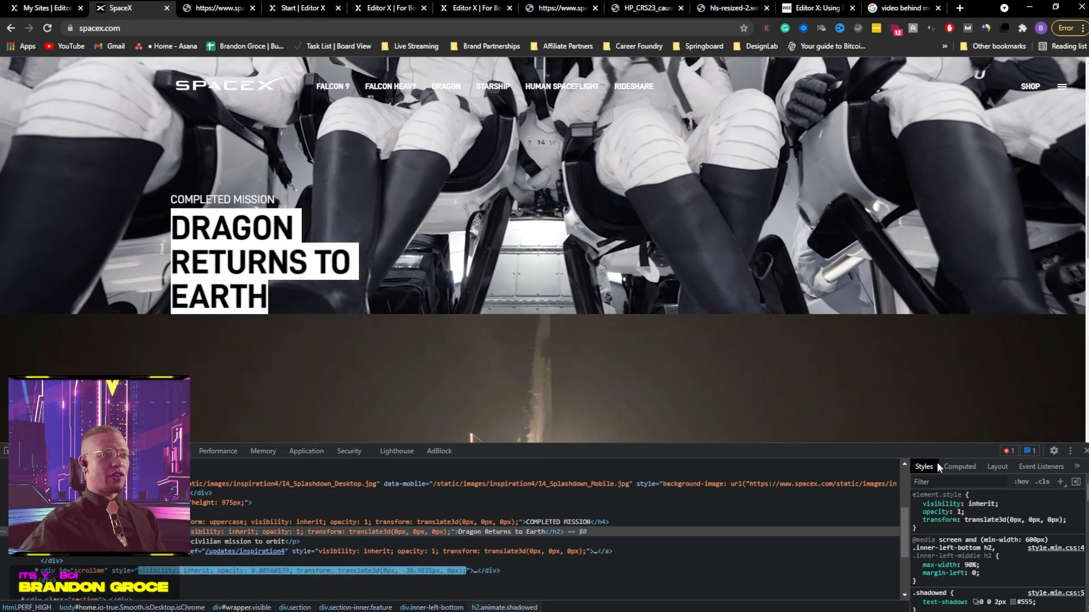
click(956, 466)
scroll(1004, 515, down, 5)
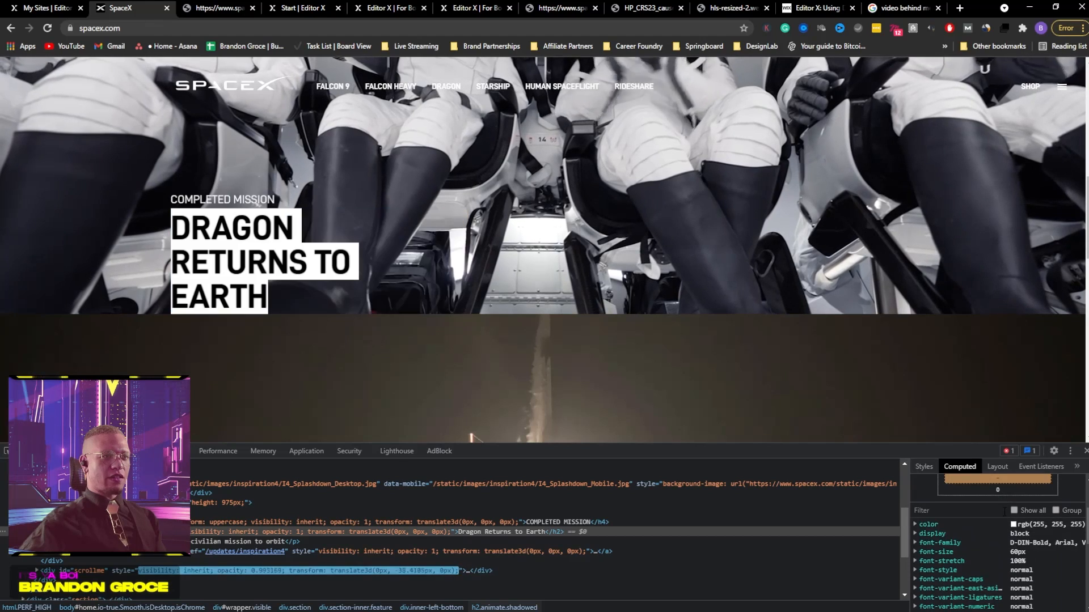
Switch to the Editor X site and set the font size of the DRAGON RETURNS TO EARTH heading to 60
scroll(1001, 519, down, 1)
click(216, 7)
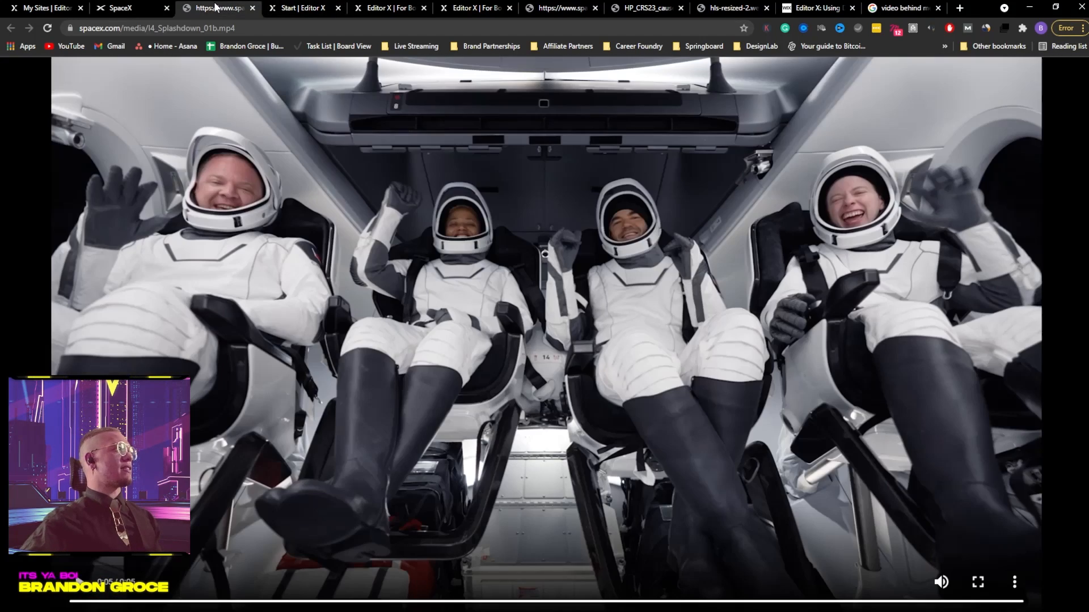
click(303, 7)
click(381, 7)
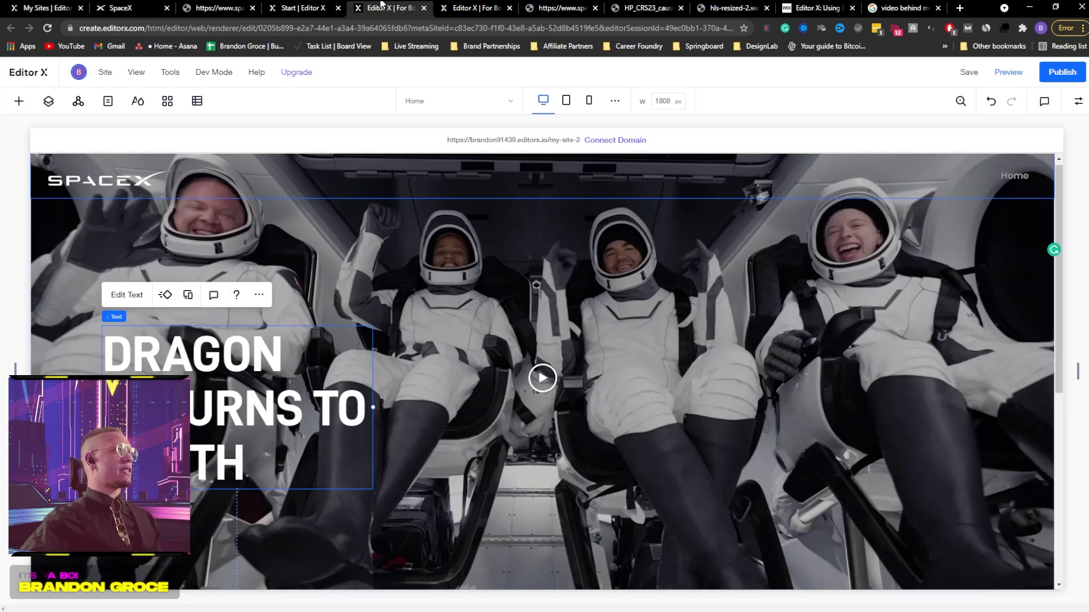
click(126, 294)
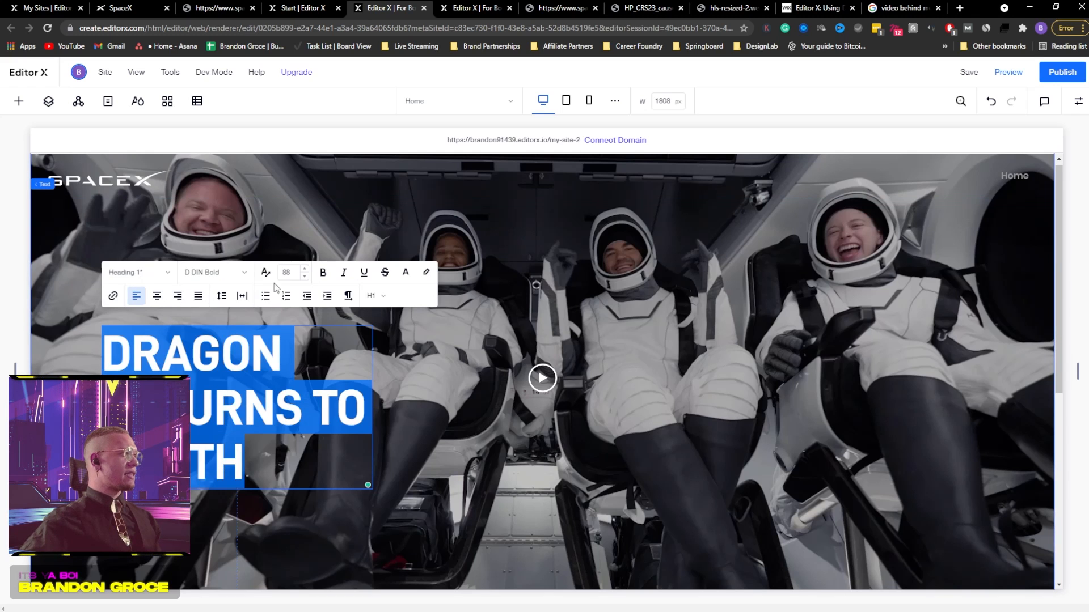
click(287, 272)
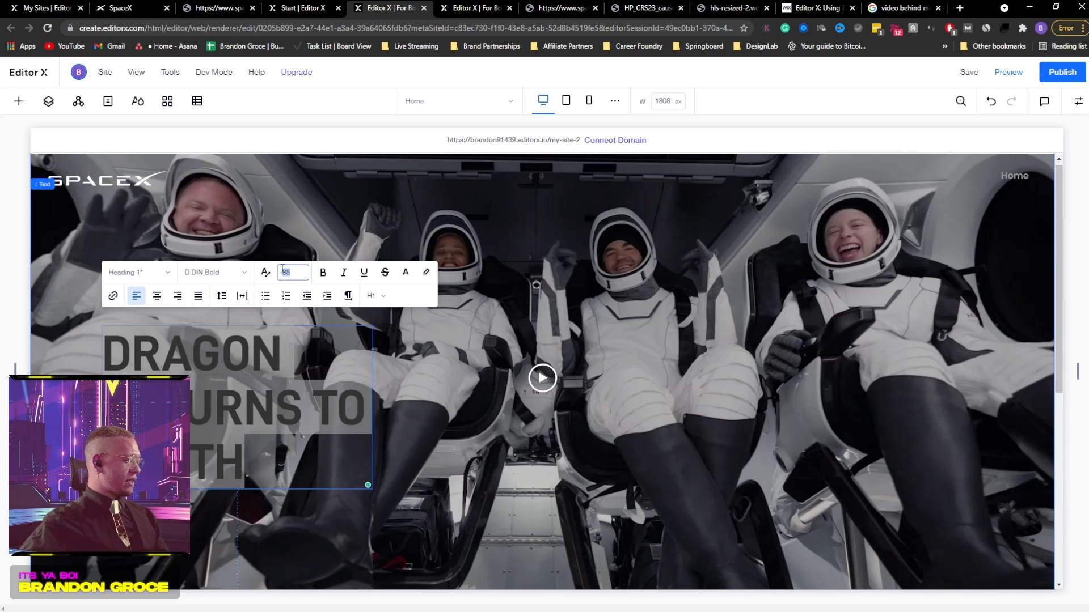
text(60)
key(Return)
click(325, 259)
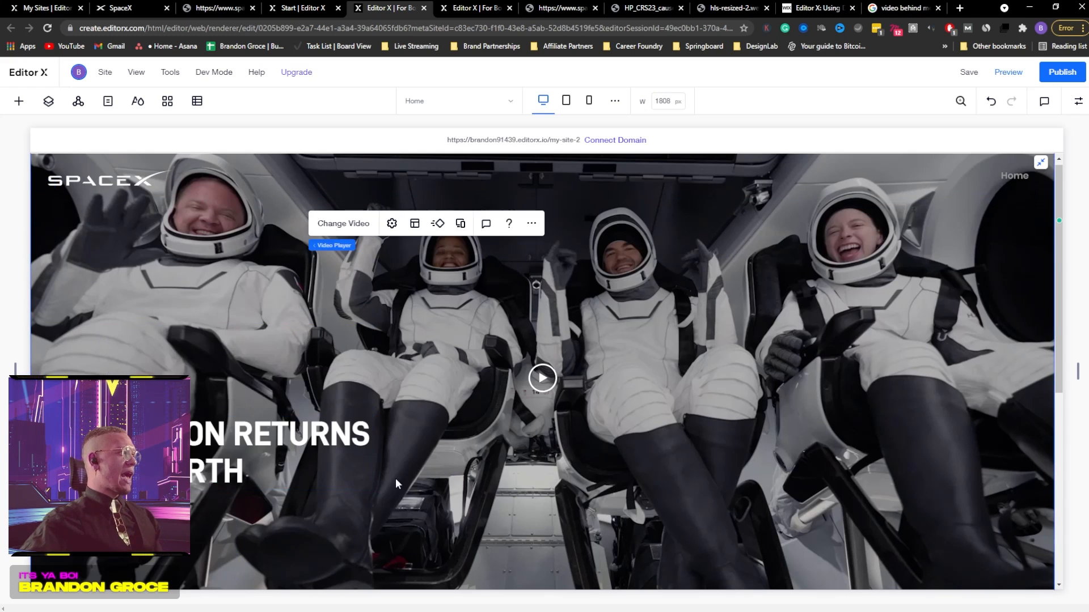
Narrow the heading's text box so DRAGON RETURNS TO EARTH wraps onto three lines, and shift the box slightly to the right
click(327, 434)
drag(371, 452, 287, 456)
drag(156, 428, 181, 460)
Reposition the three-line heading near the lower left of the crew video, inset from the video's edge
scroll(187, 420, down, 4)
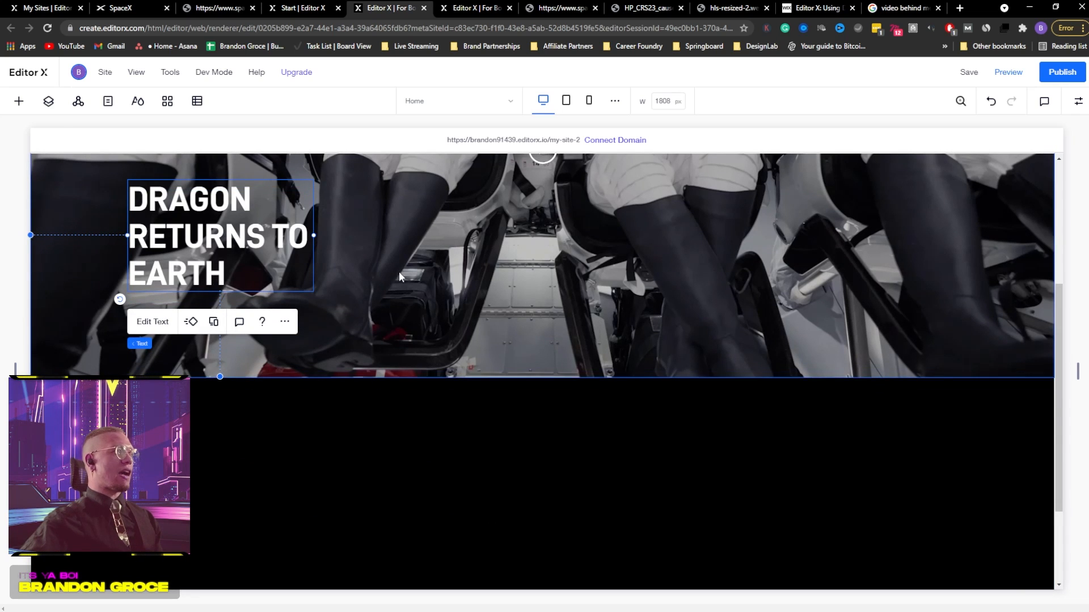
scroll(399, 277, up, 3)
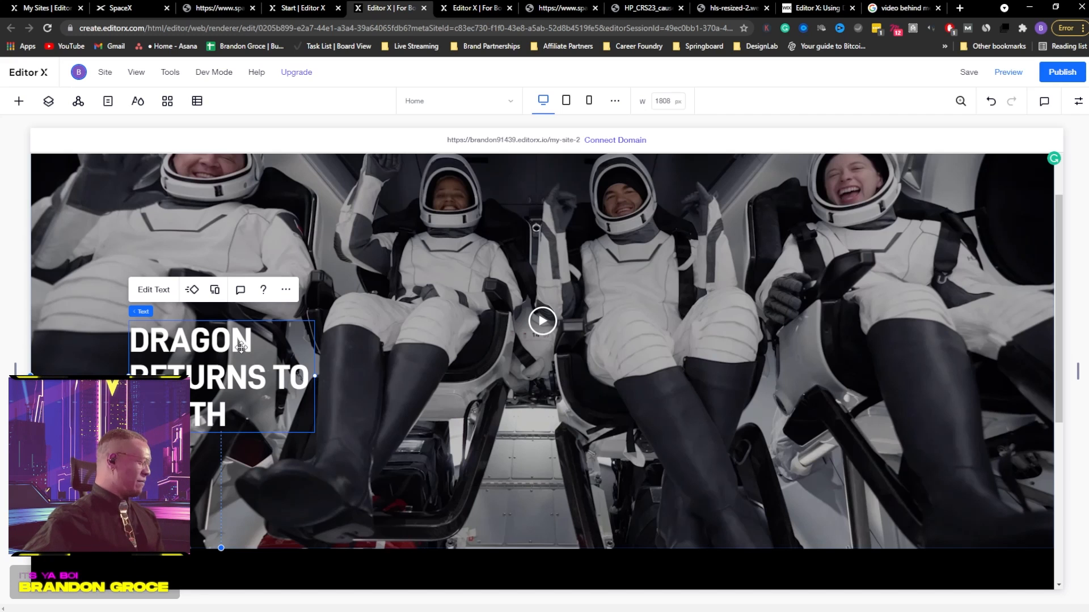
drag(193, 369, 237, 348)
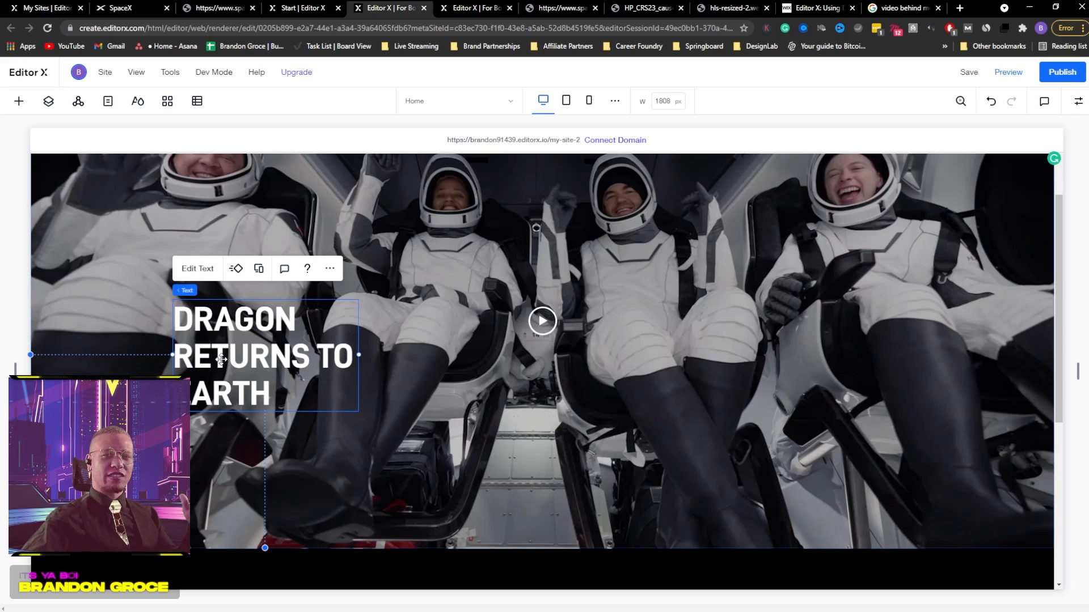
scroll(222, 359, up, 1)
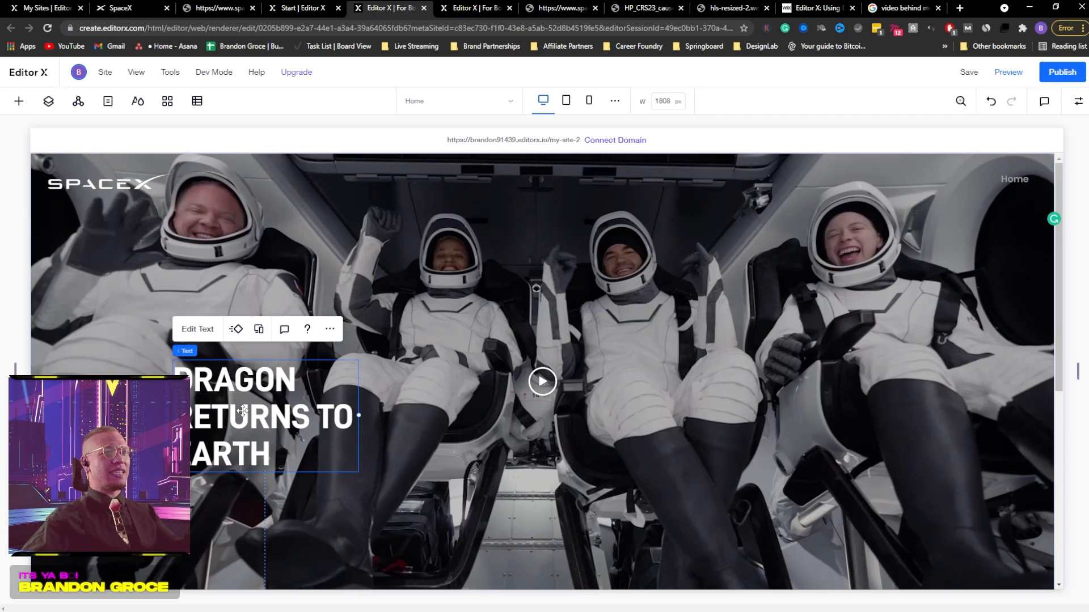
drag(235, 409, 201, 490)
Close the browser pages with the splashdown video file and the Editor X template start page
click(238, 9)
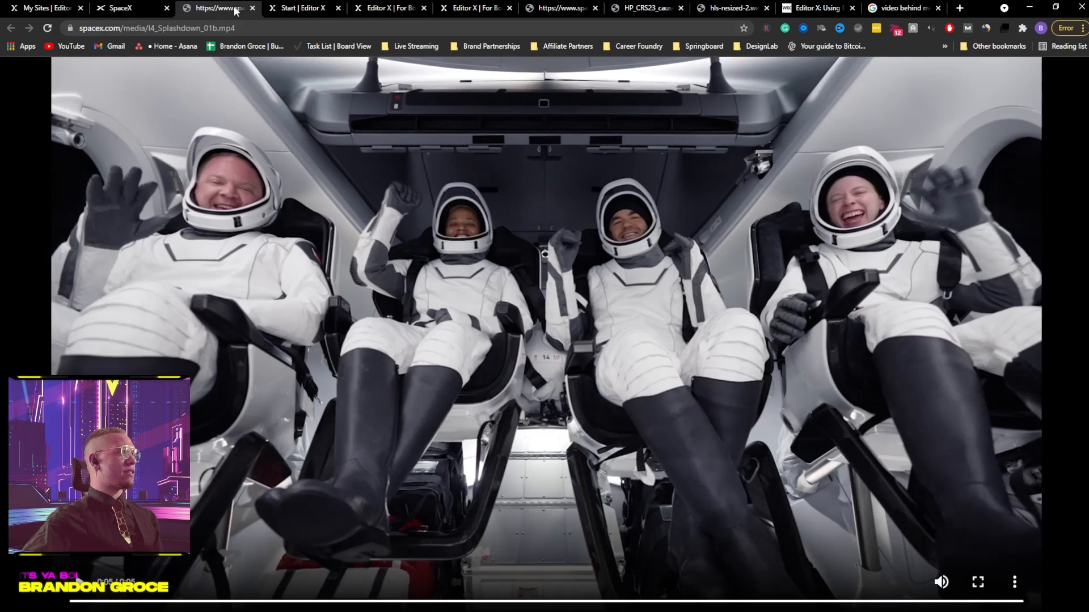
click(300, 7)
click(233, 8)
click(252, 8)
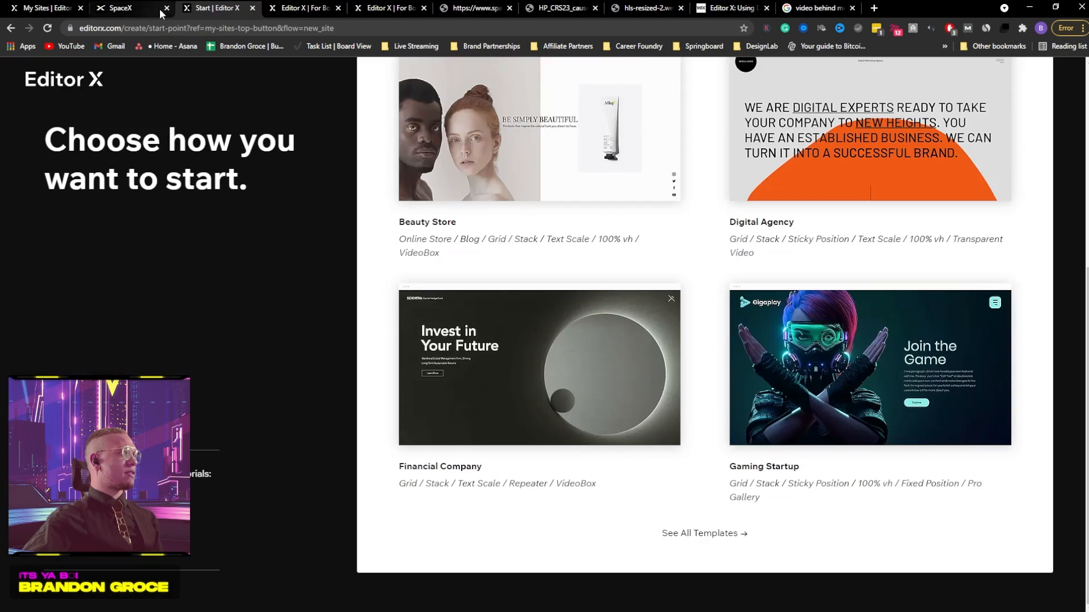
click(139, 10)
click(207, 9)
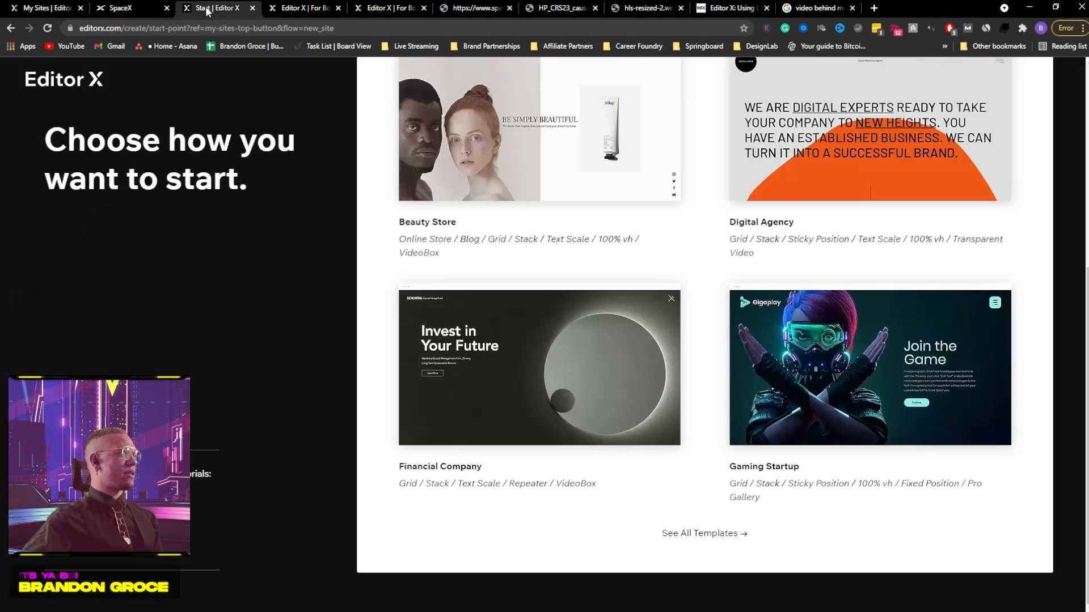
click(252, 11)
Return to spacex.com, close the developer tools and examine the placement of the logo, menu and hero text
click(132, 8)
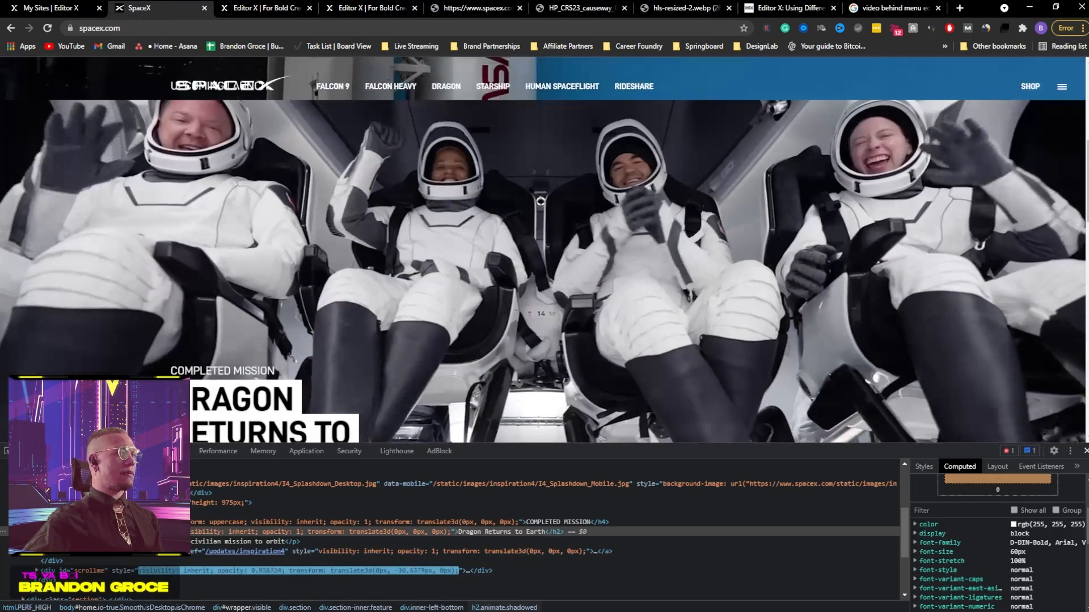
click(1085, 452)
scroll(426, 419, down, 4)
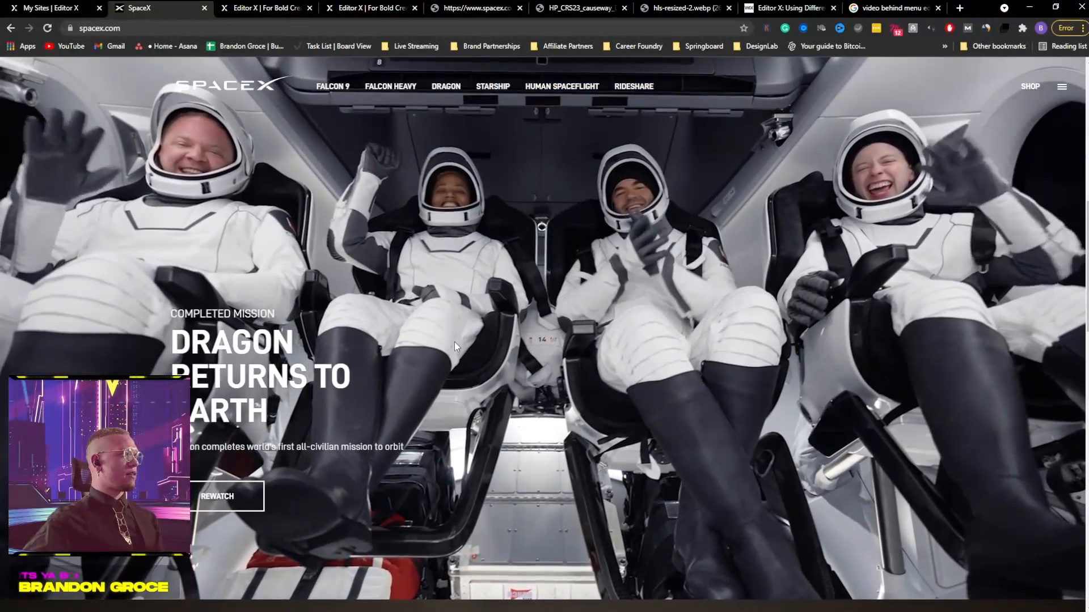
Switch to the Editor X site, move the SPACEX logo right to align with the heading's left edge, and shift the Home menu left
click(263, 8)
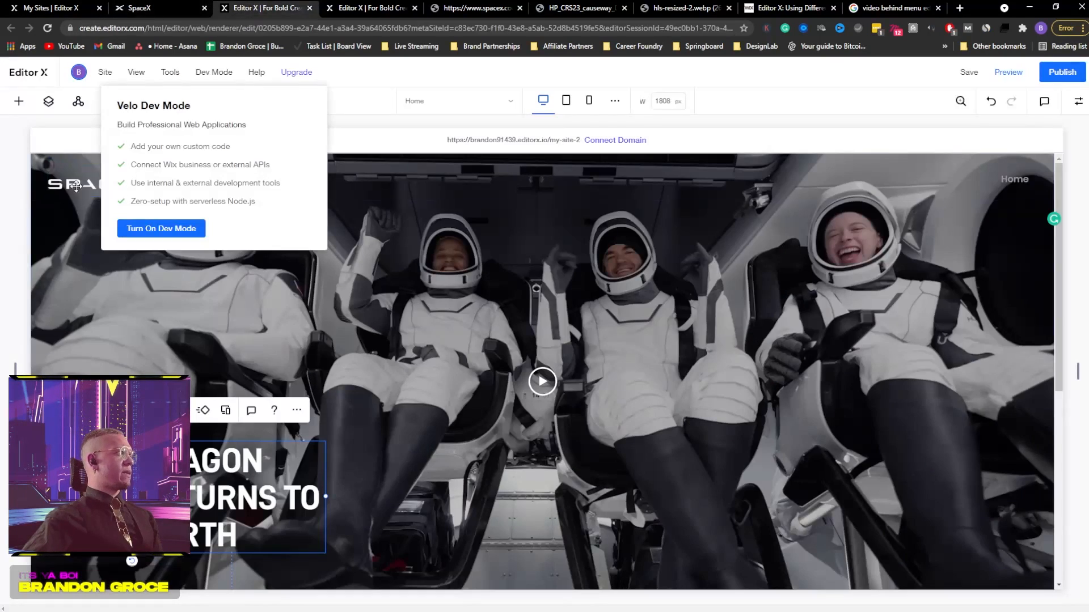
click(75, 186)
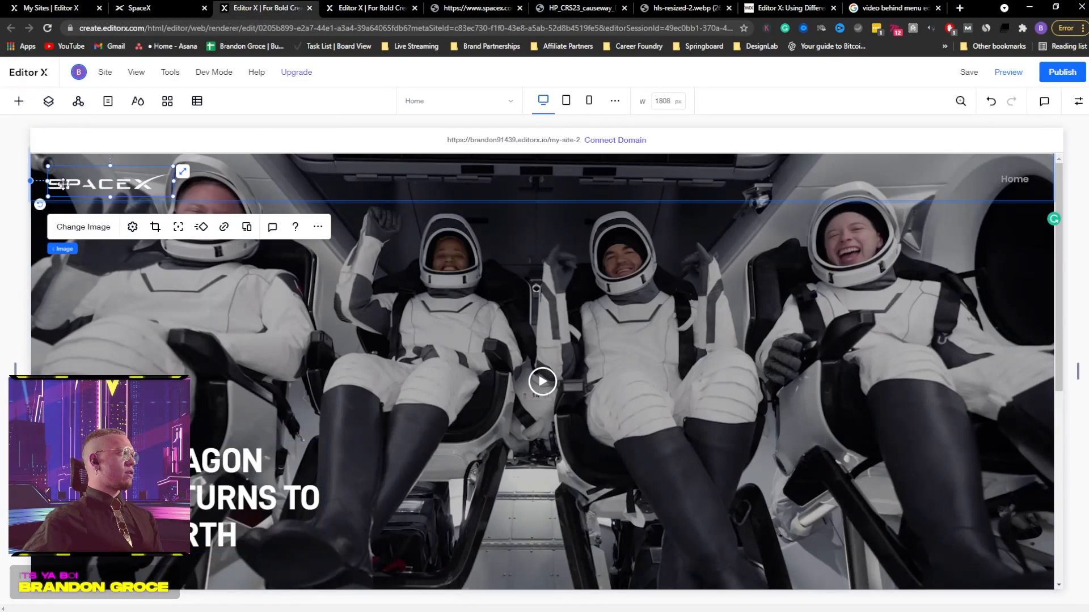
drag(96, 187, 149, 184)
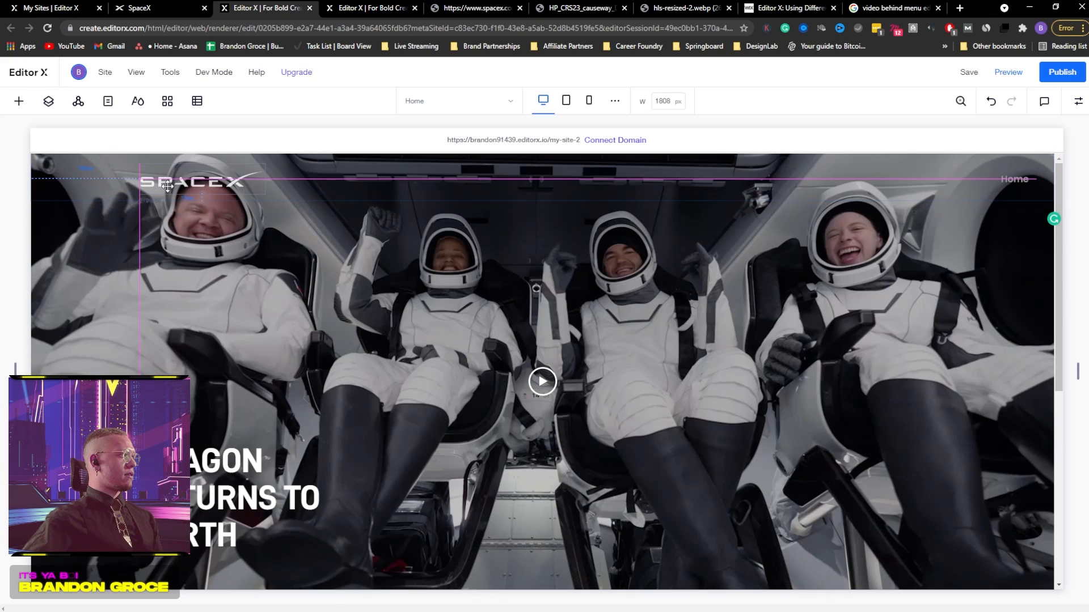
drag(167, 186, 167, 186)
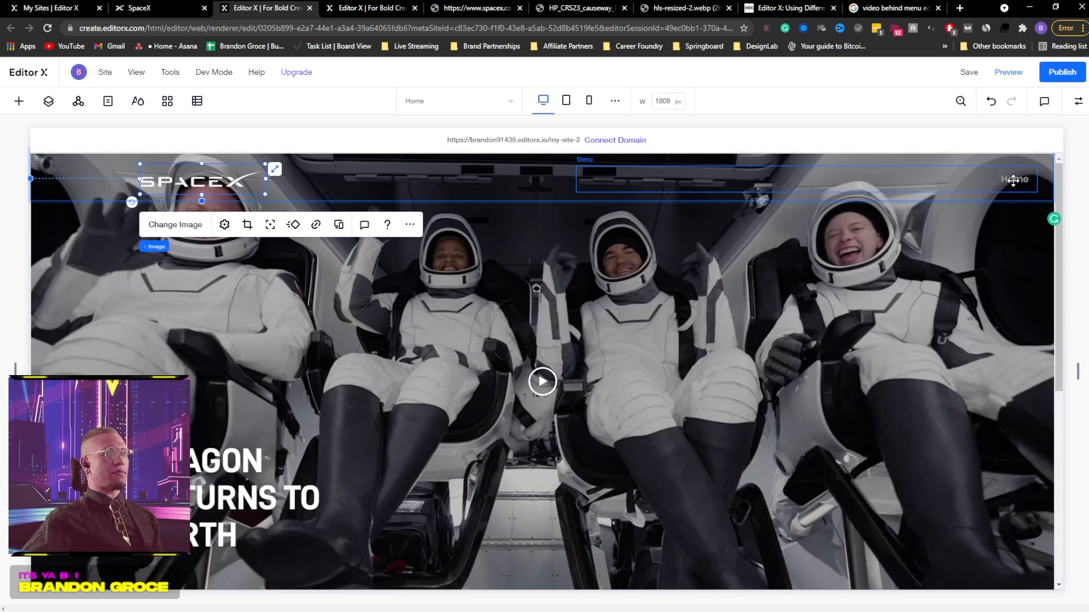
drag(1017, 181, 757, 189)
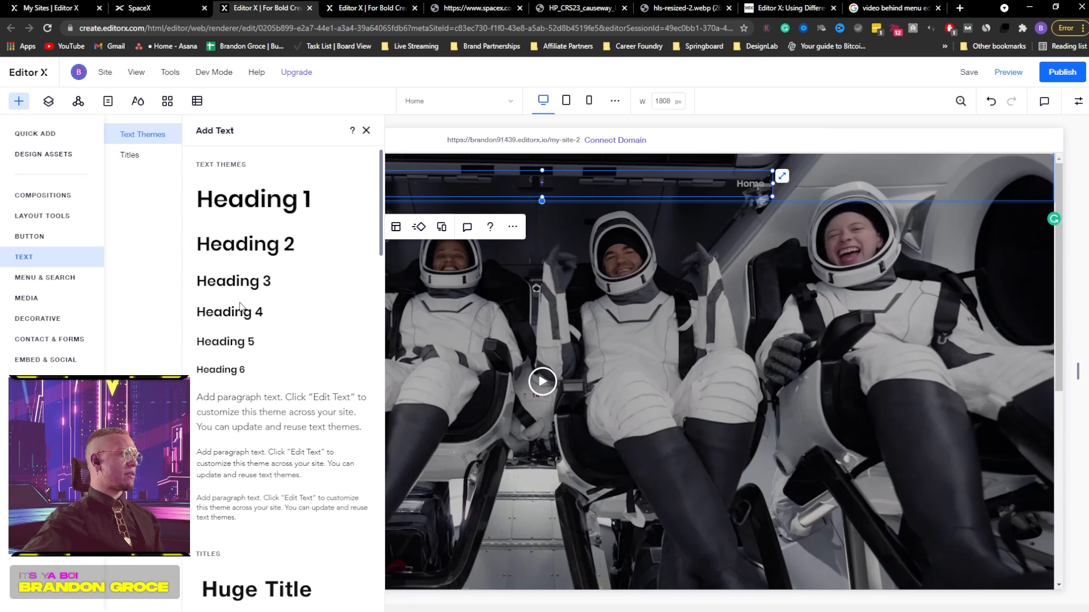
Add a Heading 4 text element directly above the DRAGON RETURNS TO EARTH heading and replace its text with COMPLETED MISSION
drag(238, 315, 215, 417)
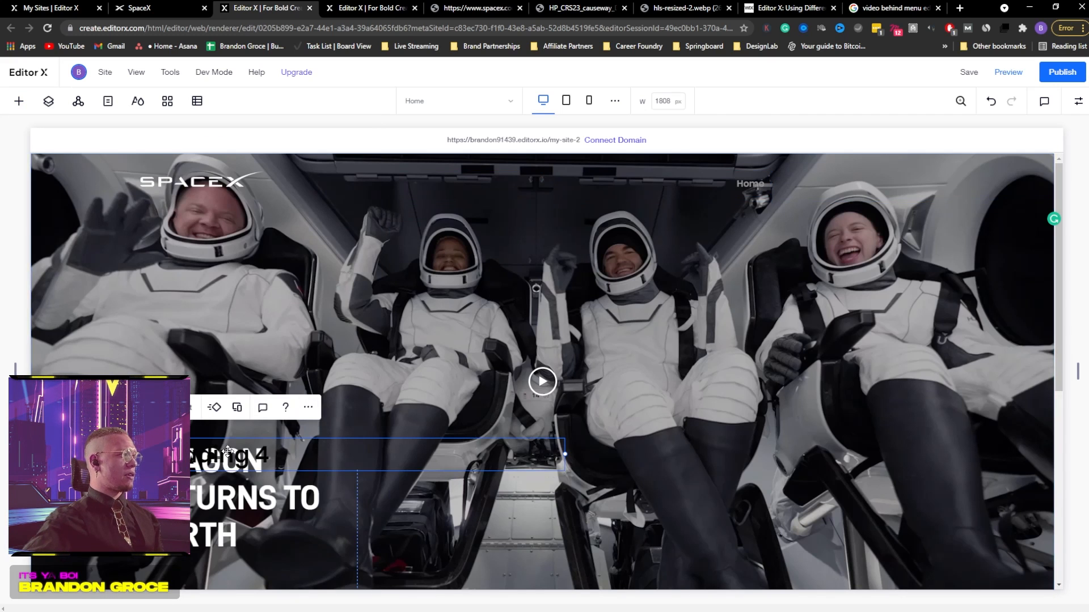
double_click(214, 417)
text(COMPLETED MISSION)
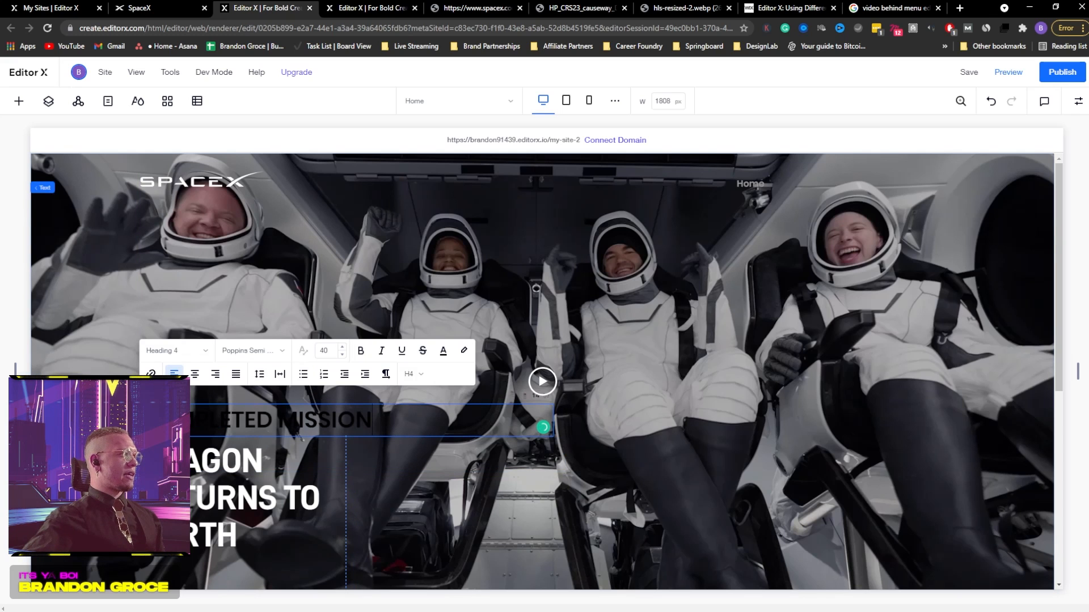
Try to change the COMPLETED MISSION font to D DIN Condensed without selecting its text
click(264, 359)
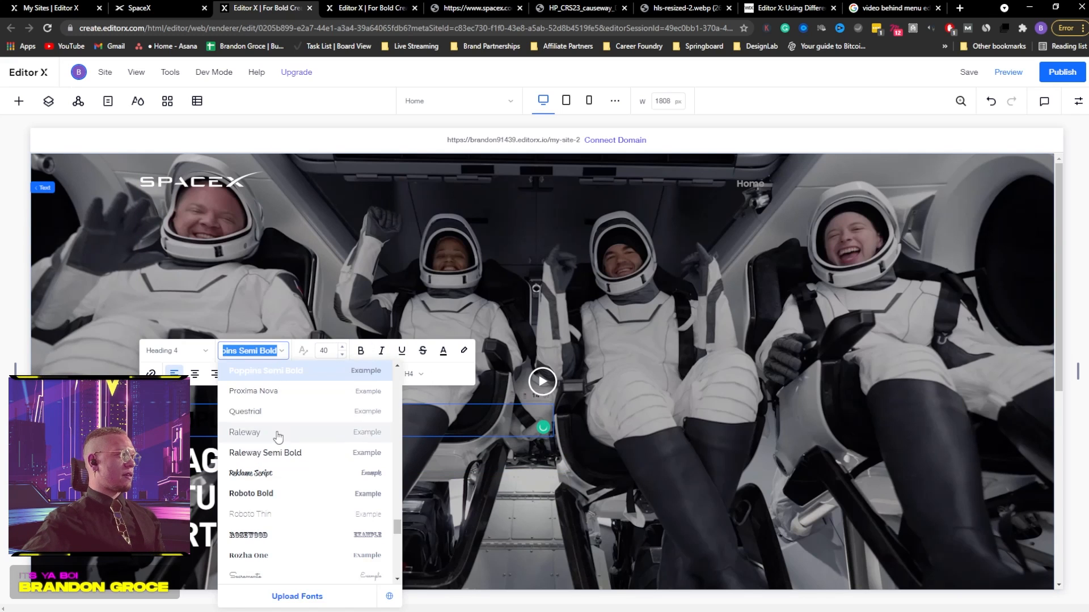
text(D DIN Italic)
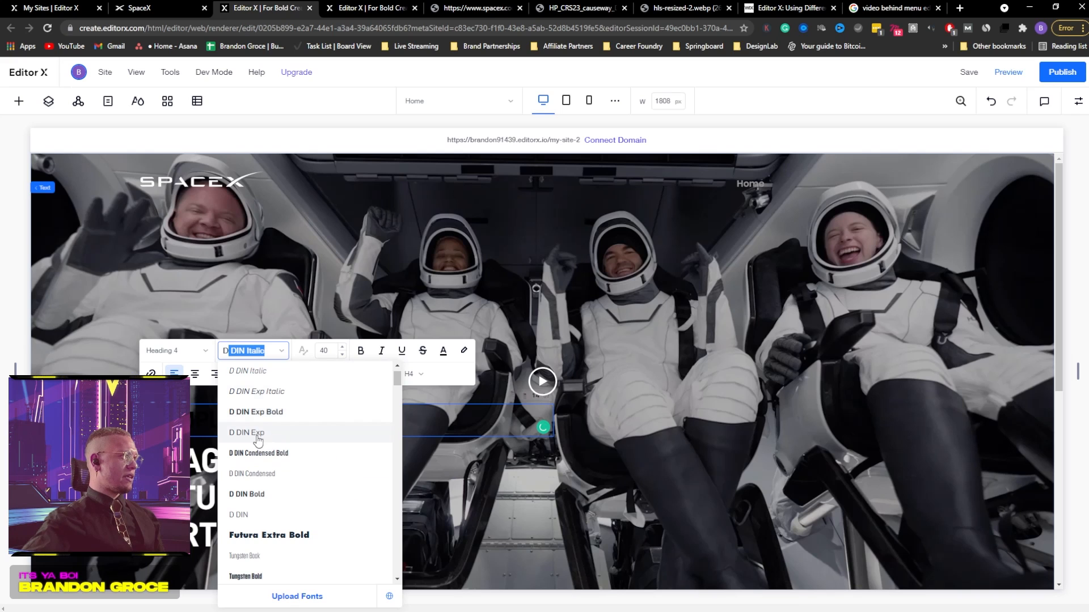
click(252, 474)
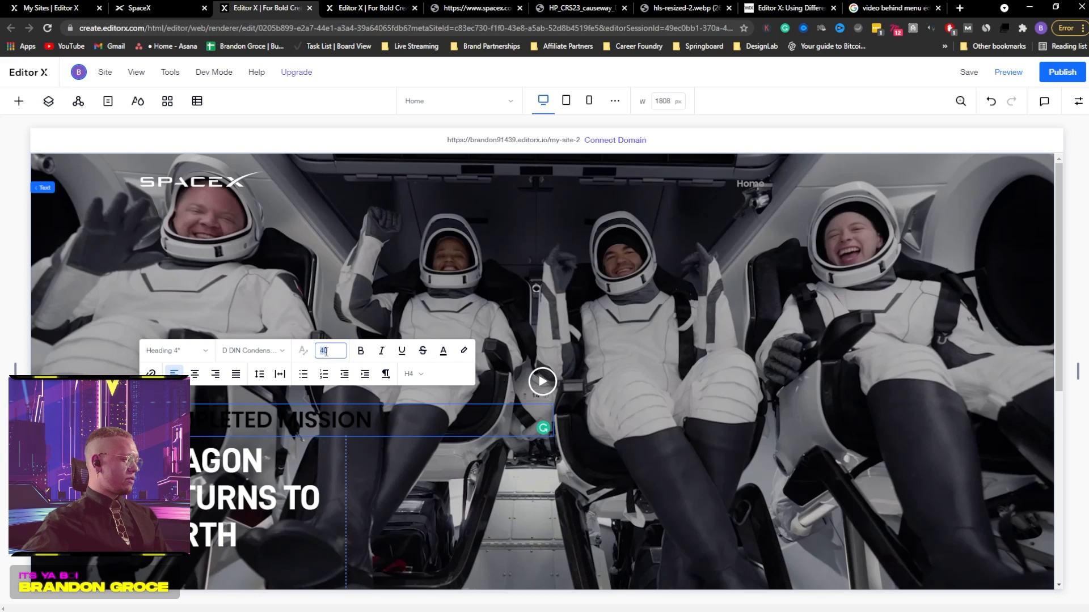
click(339, 305)
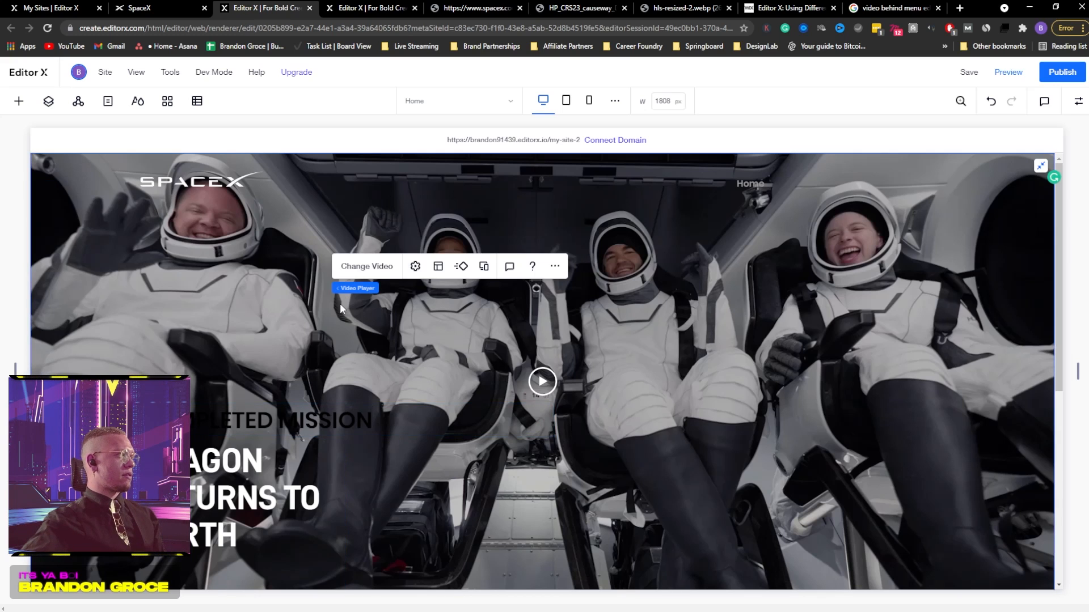
Select the whole COMPLETED MISSION text and set its font to D DIN Condensed
click(278, 420)
click(157, 373)
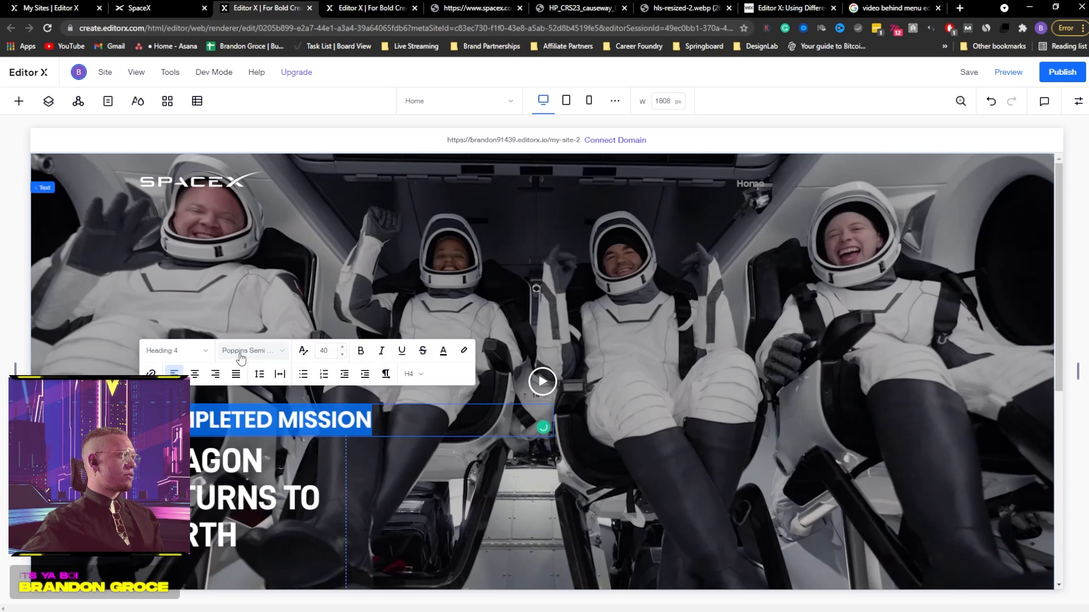
click(250, 350)
text(D DIN Italic)
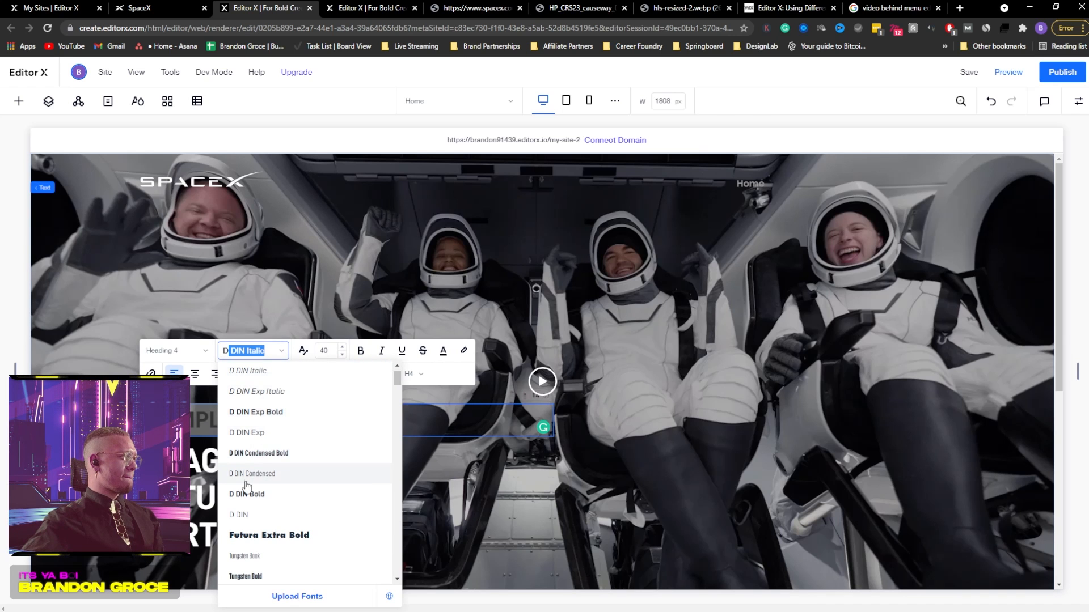
click(248, 474)
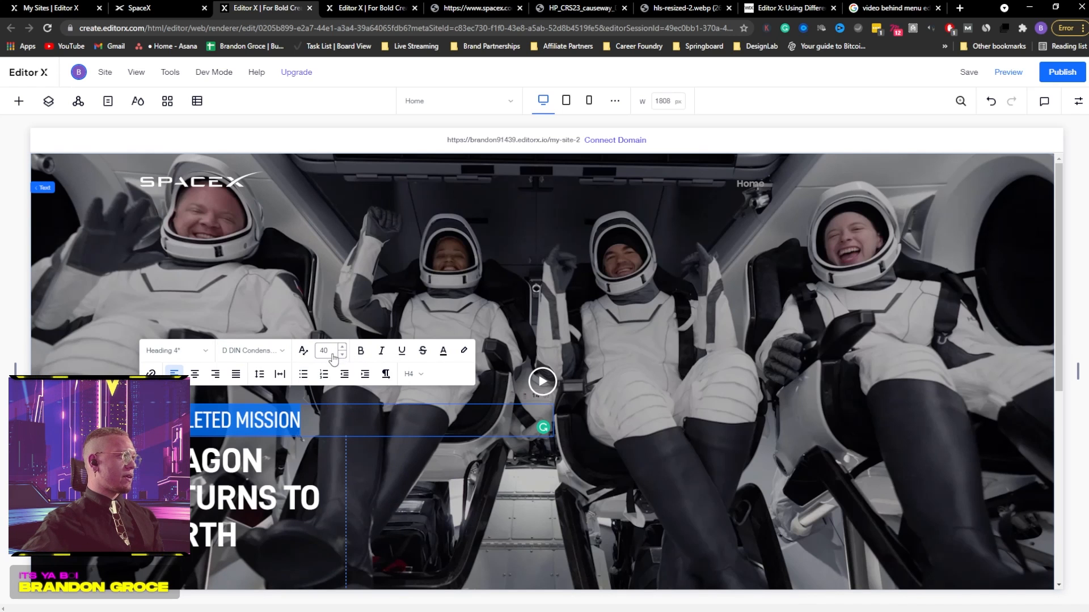
Inspect the COMPLETED MISSION label on spacex.com in the developer tools and check its font size
click(153, 8)
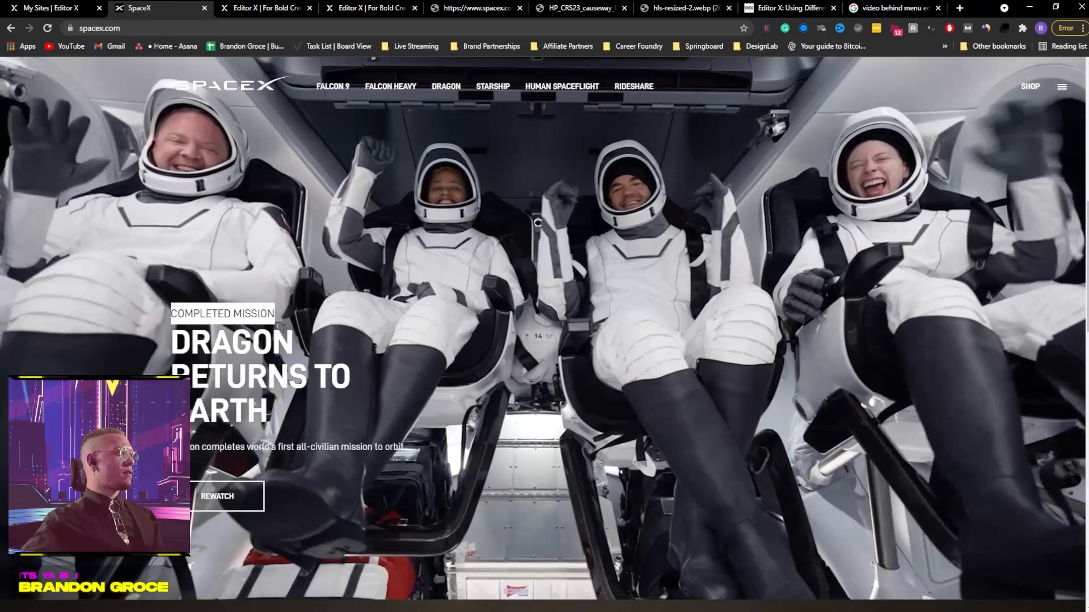
right_click(254, 314)
click(326, 423)
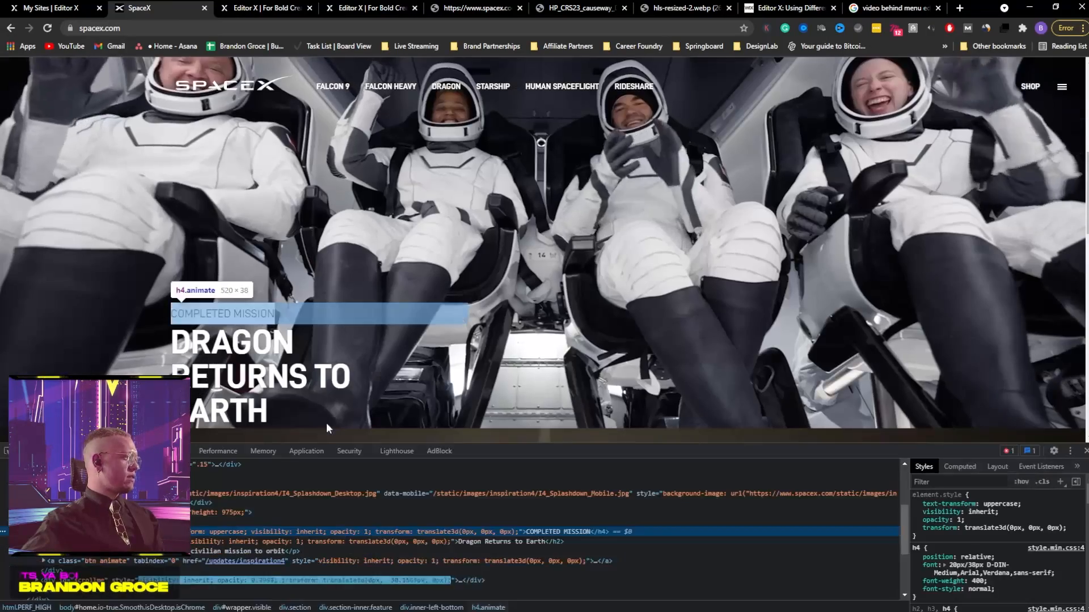
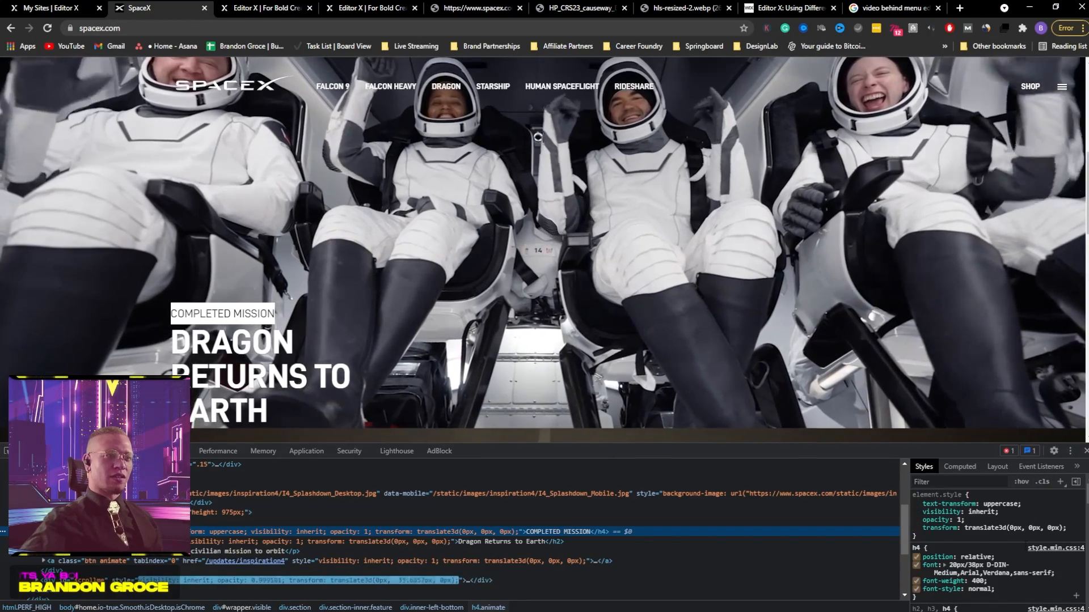
Switch back to the Editor X site and set the COMPLETED MISSION text's font size to 20
click(280, 6)
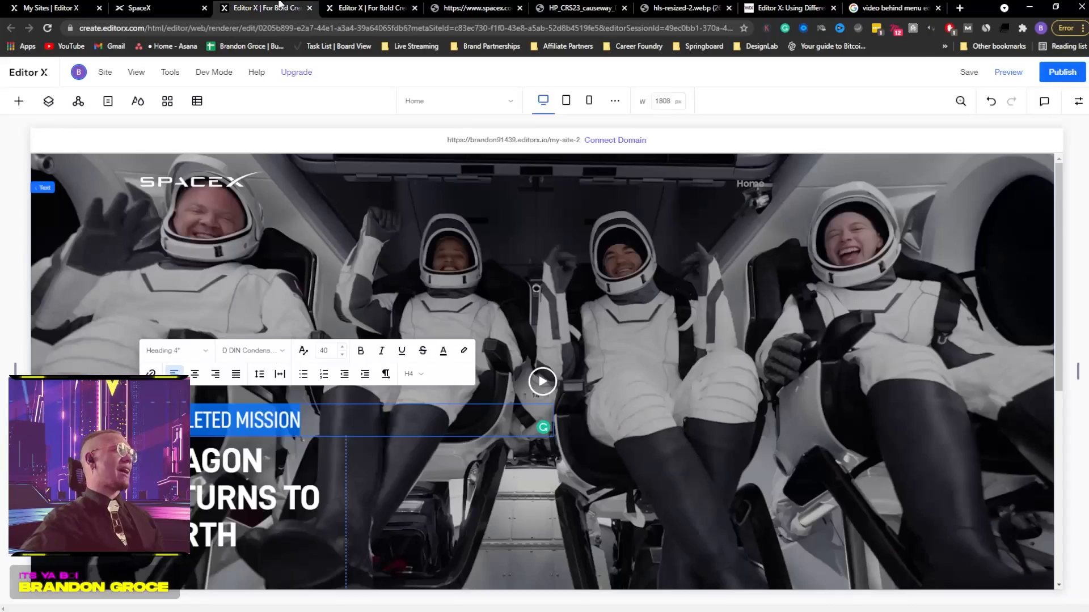
click(328, 349)
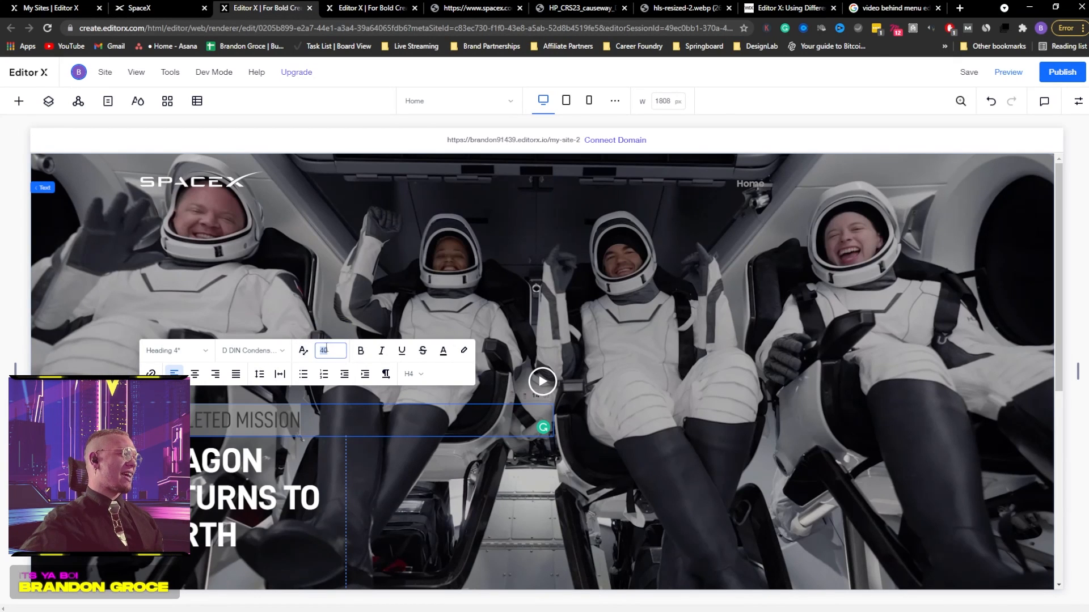
key(Return)
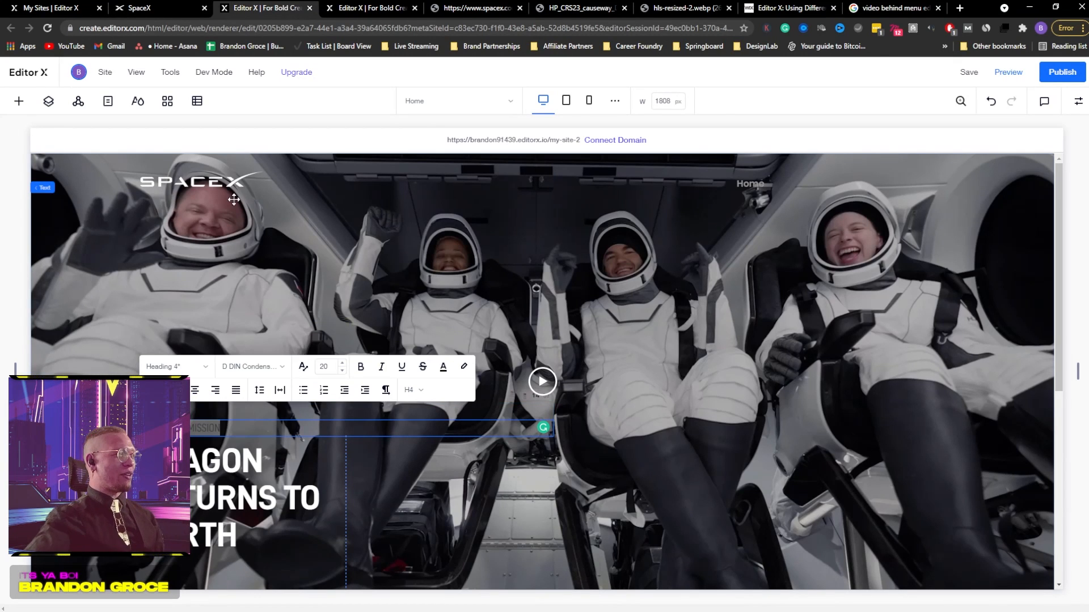
click(317, 254)
click(211, 429)
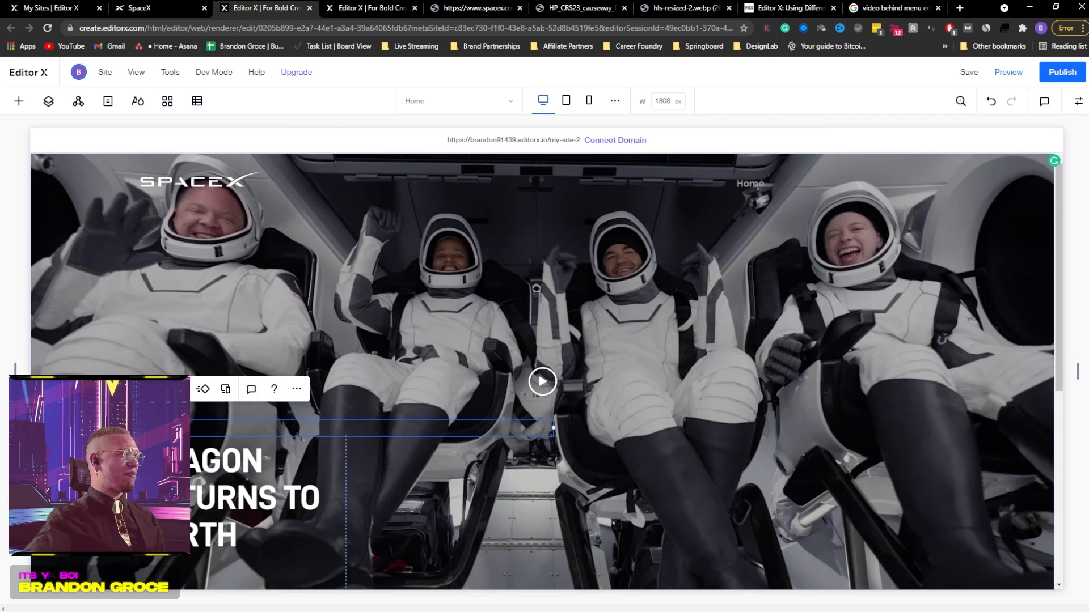
Change the COMPLETED MISSION text's color to white
click(203, 389)
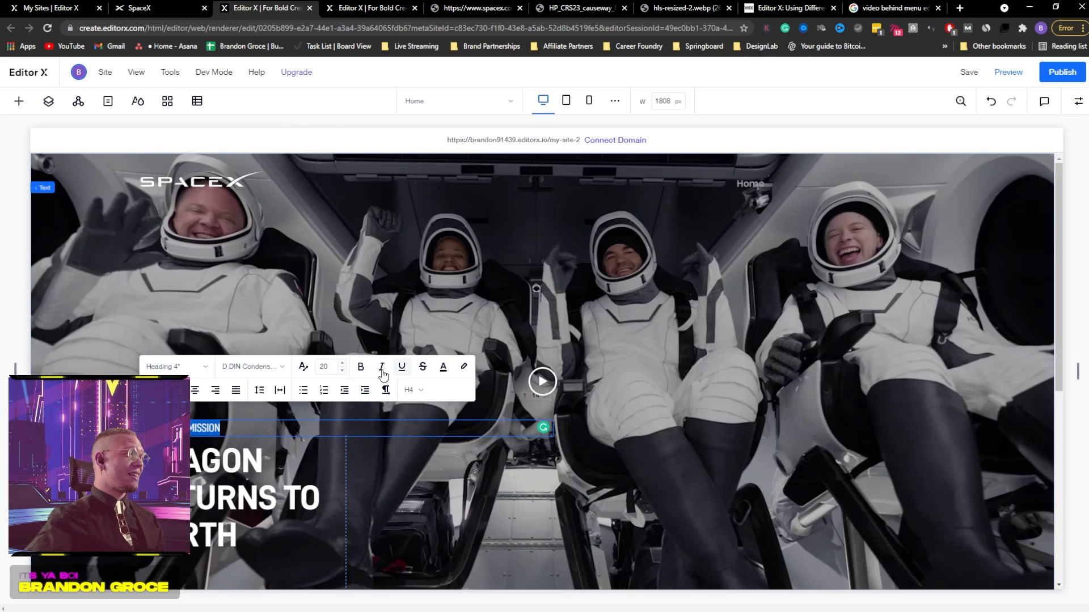
click(442, 368)
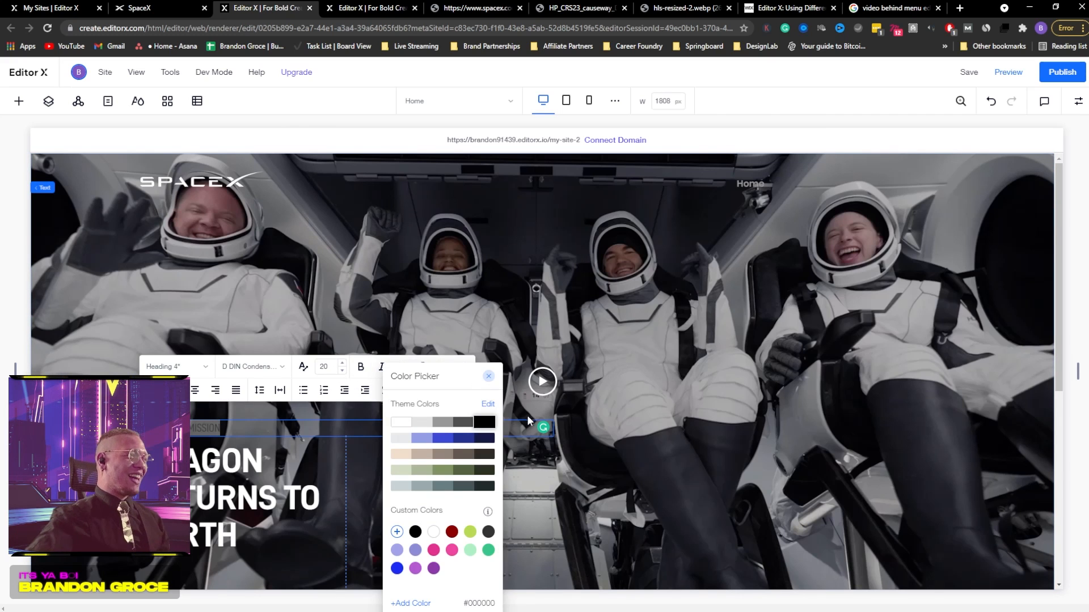
click(440, 299)
click(379, 270)
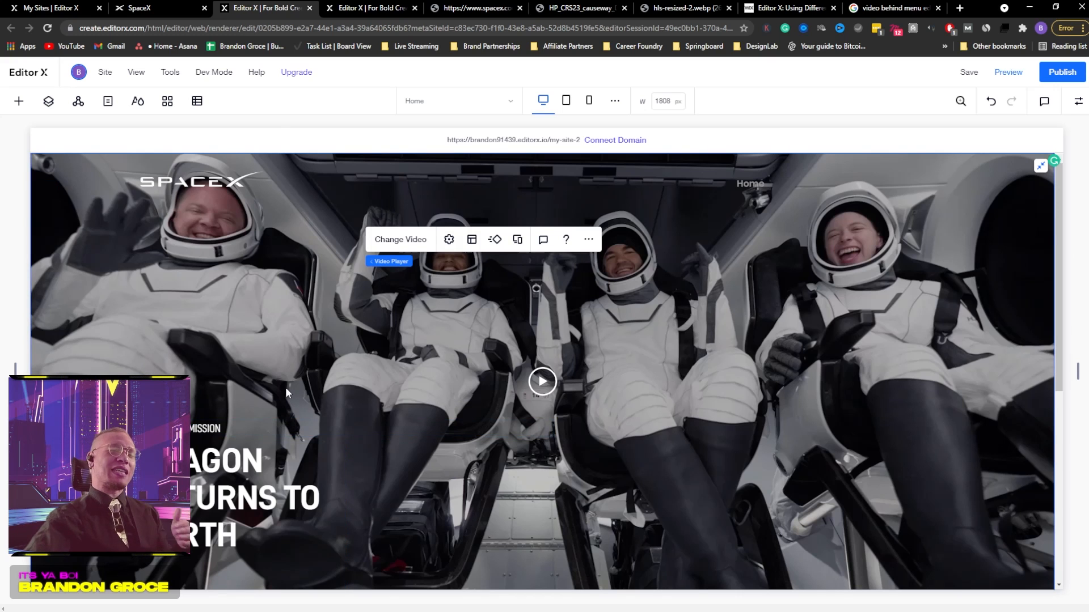
Narrow the COMPLETED MISSION text box until it fits closely around its text
click(482, 429)
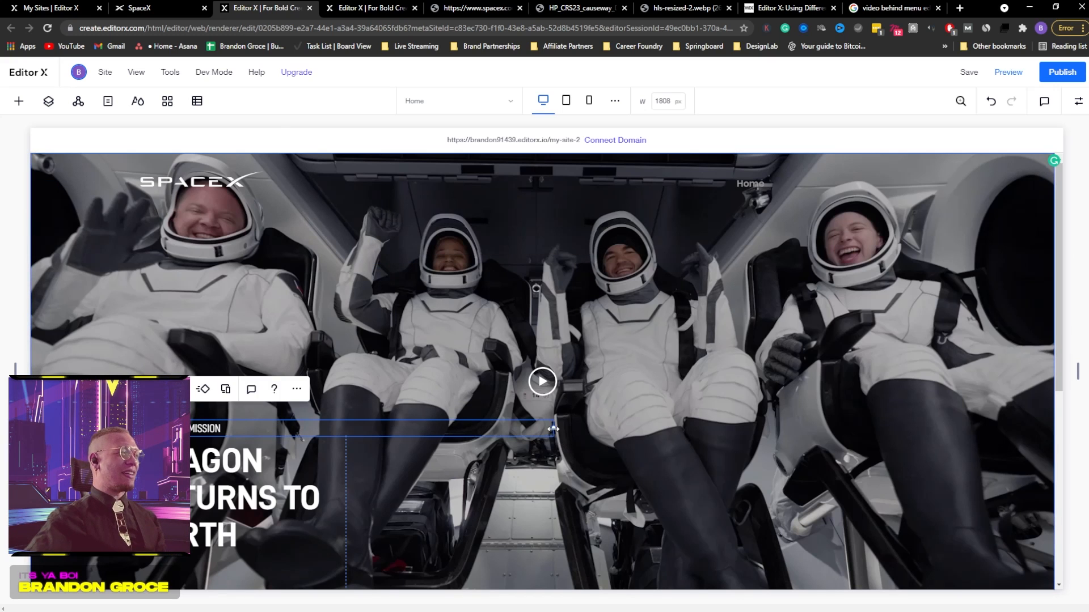
drag(553, 429, 322, 422)
drag(257, 427, 250, 429)
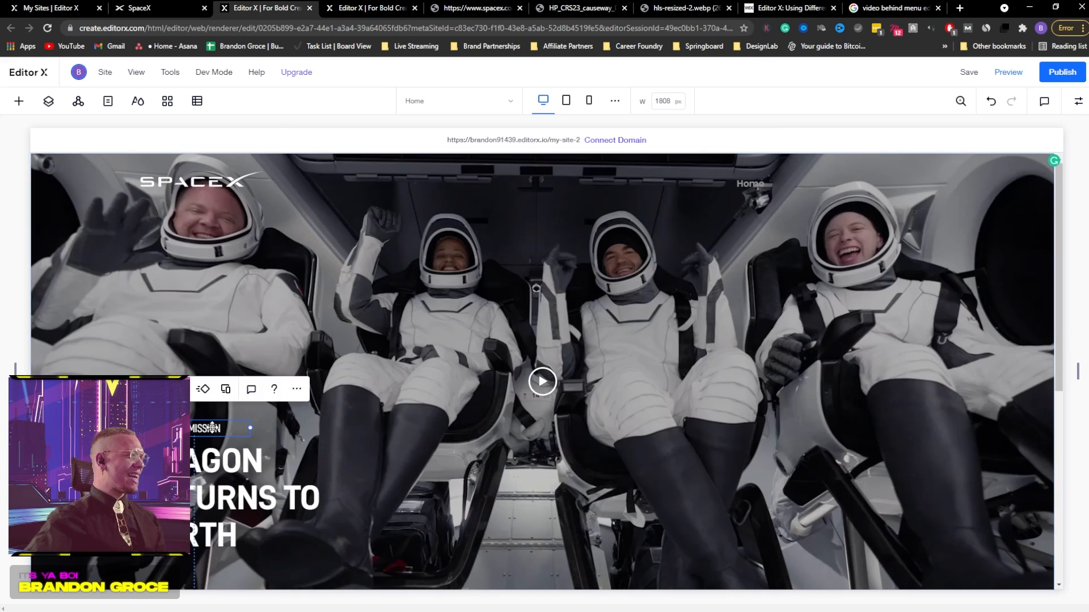
Inspect the subtitle under the DRAGON RETURNS TO EARTH heading on spacex.com and check its computed font family and size
key(ctrl+shift+Tab)
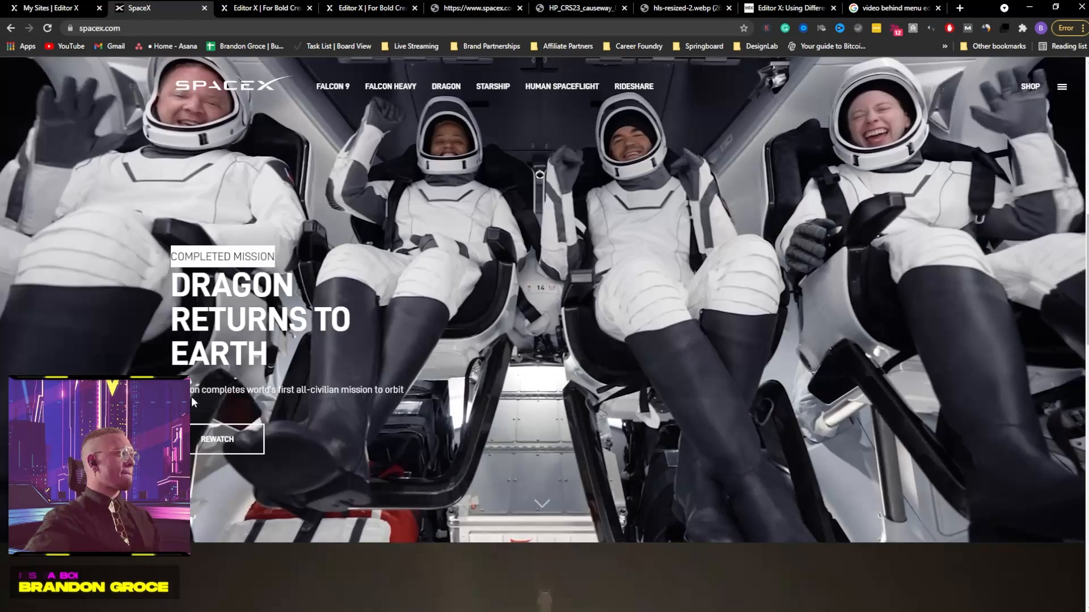
click(192, 396)
right_click(179, 393)
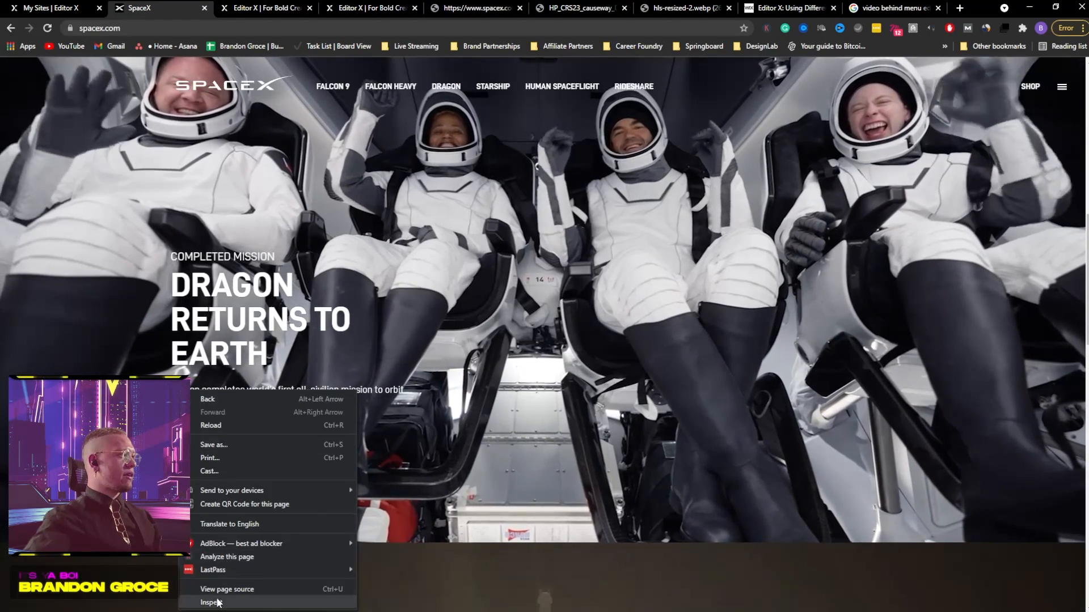
click(211, 603)
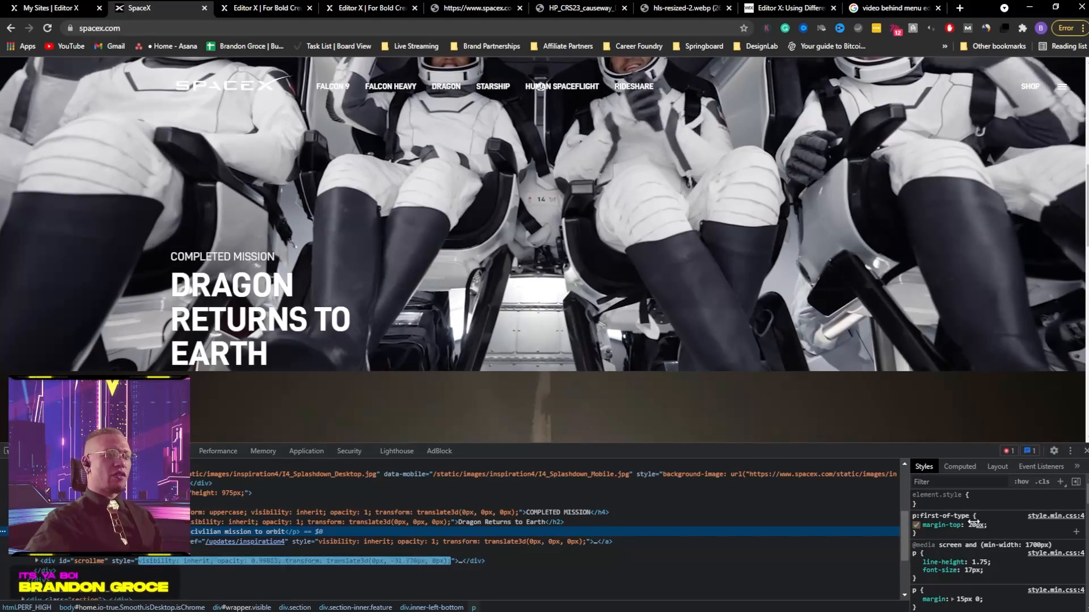
click(970, 466)
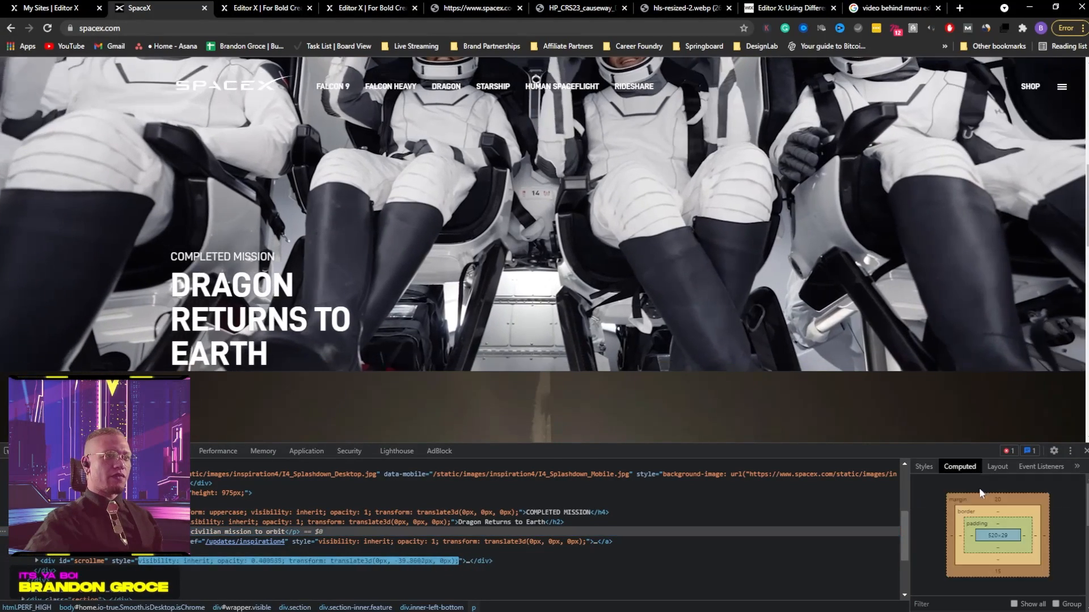
scroll(1008, 522, up, 5)
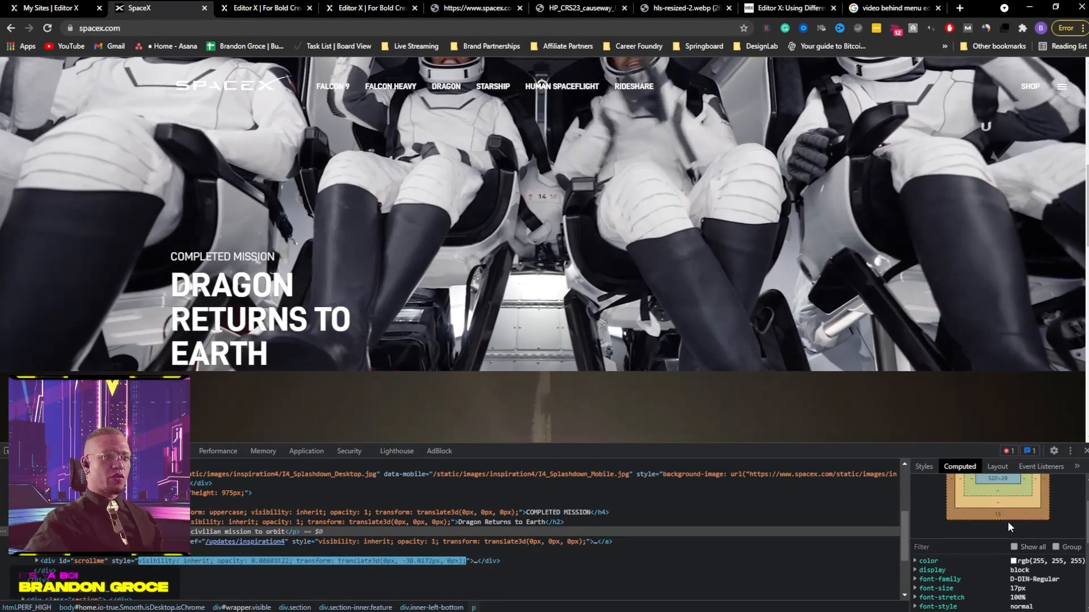
scroll(1008, 533, down, 4)
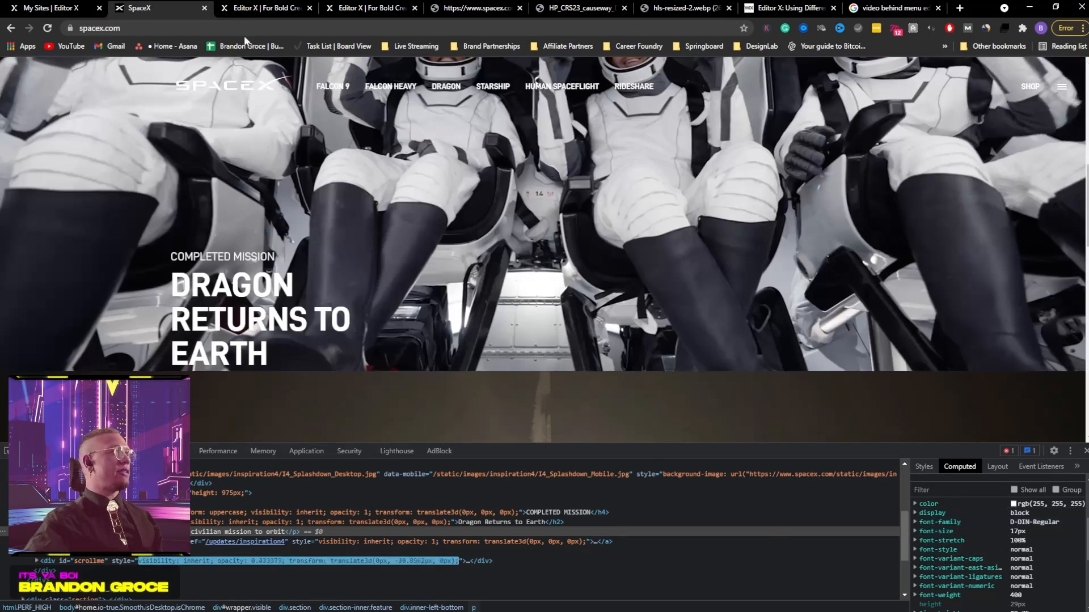
Switch back to the Editor X site and add a title element directly below the DRAGON RETURNS TO EARTH heading
click(55, 11)
click(250, 8)
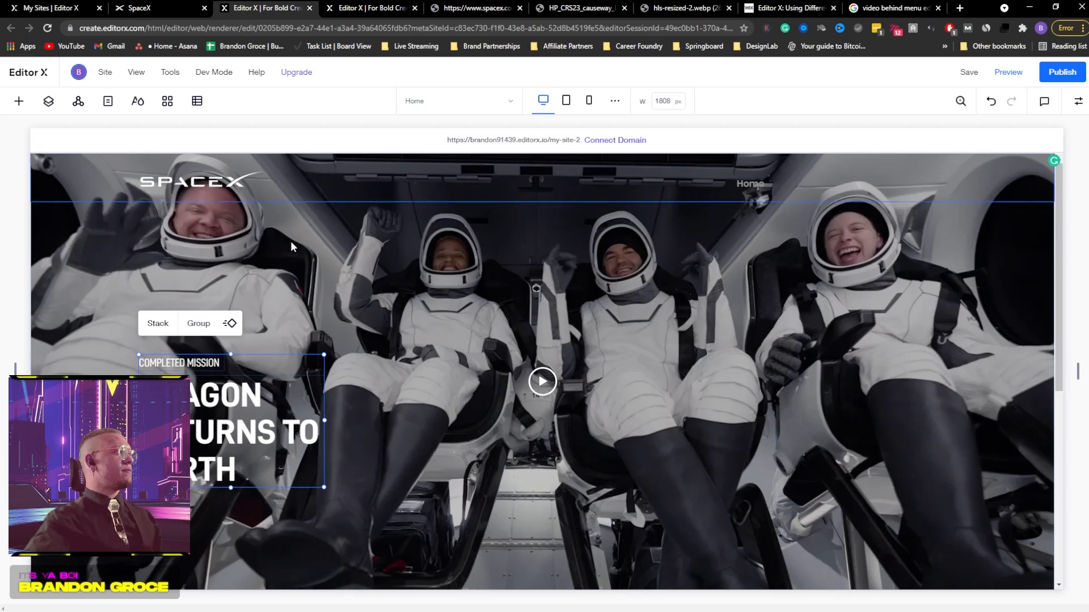
click(16, 101)
click(38, 132)
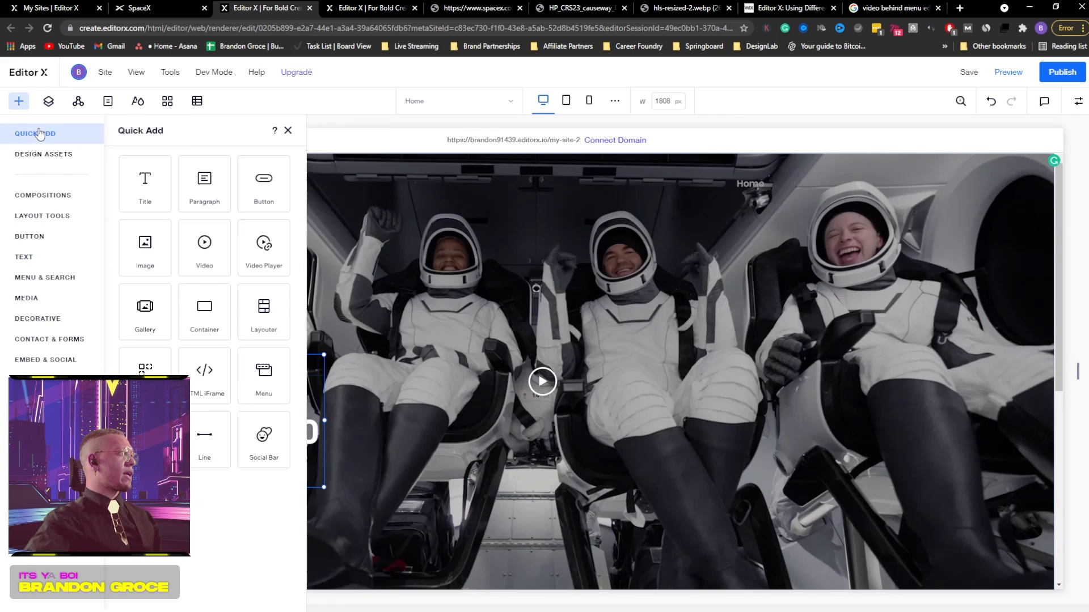
drag(145, 191, 183, 504)
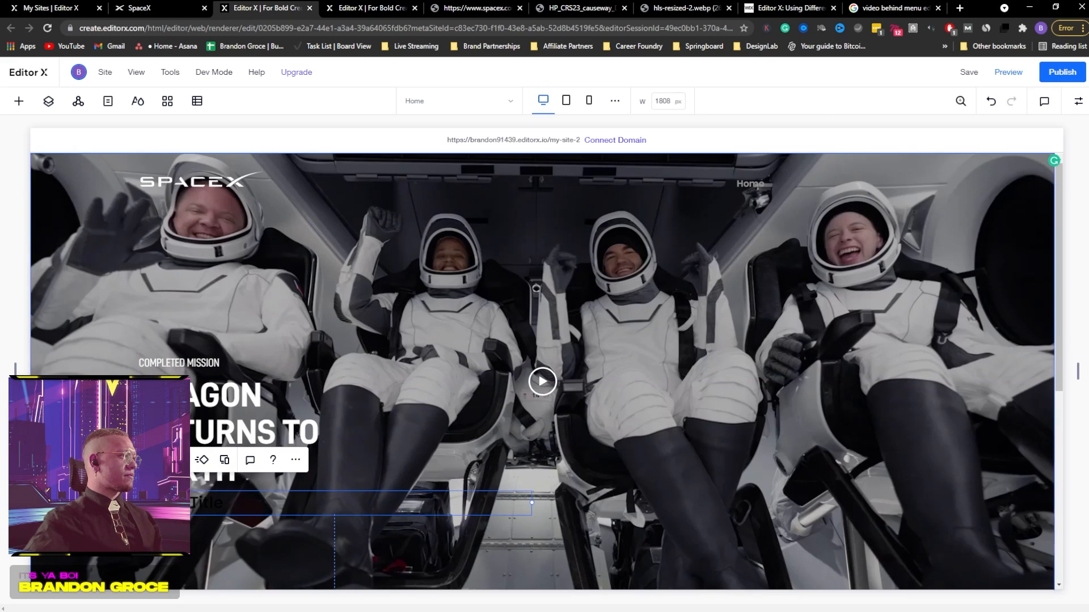
Set the new title element's font to D DIN
double_click(183, 504)
click(256, 439)
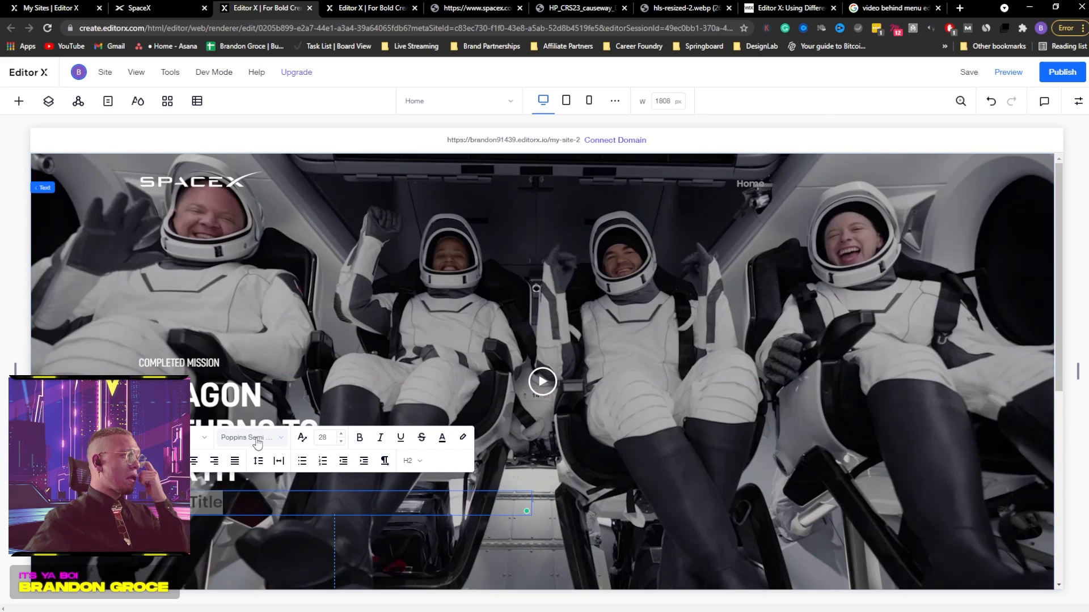
text(D DIN Italic)
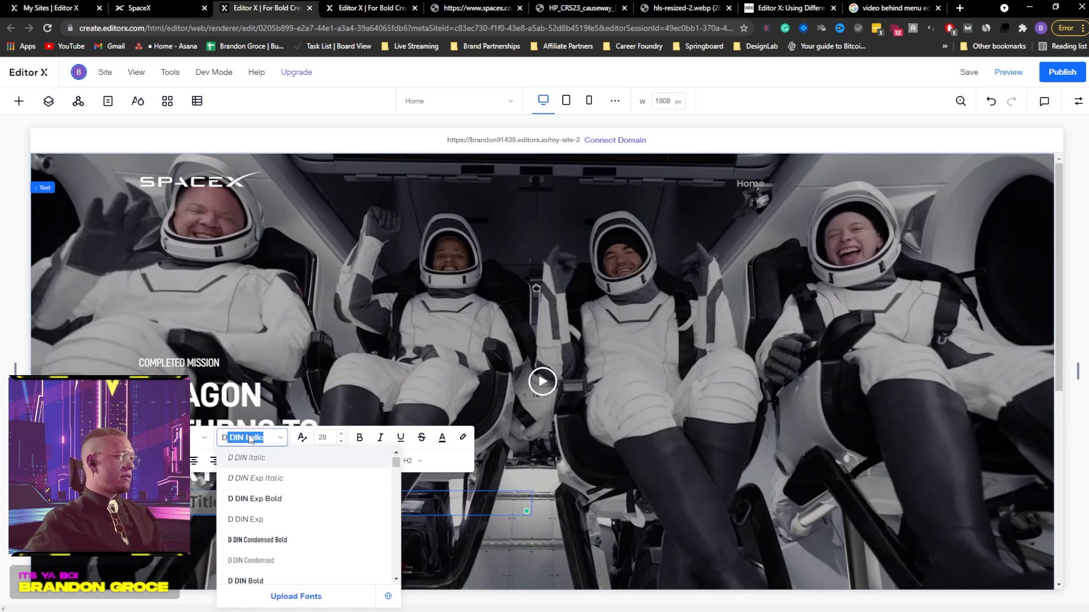
scroll(250, 482, down, 2)
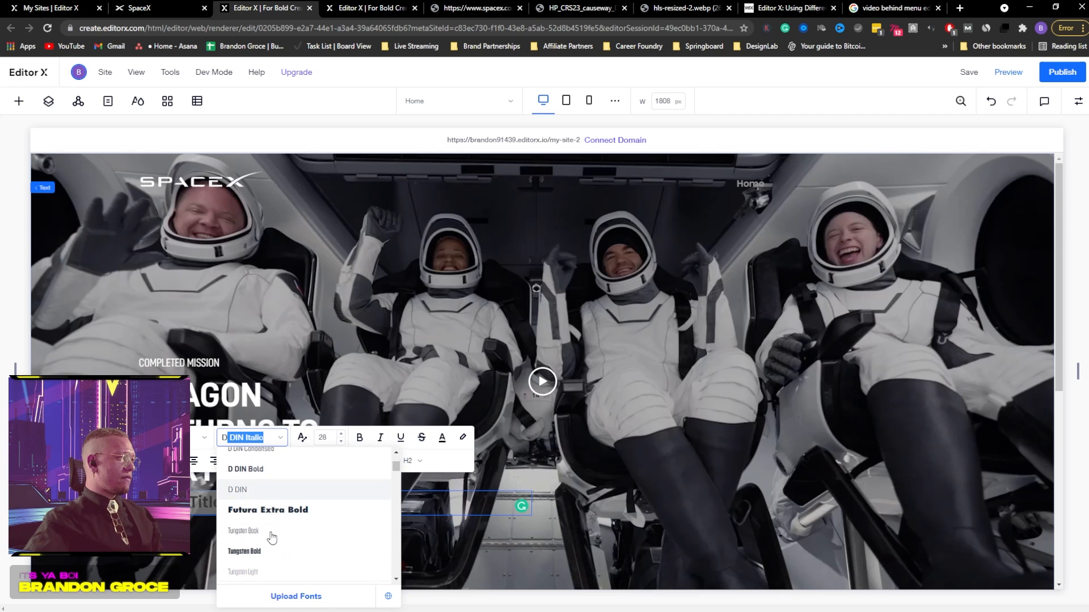
click(258, 493)
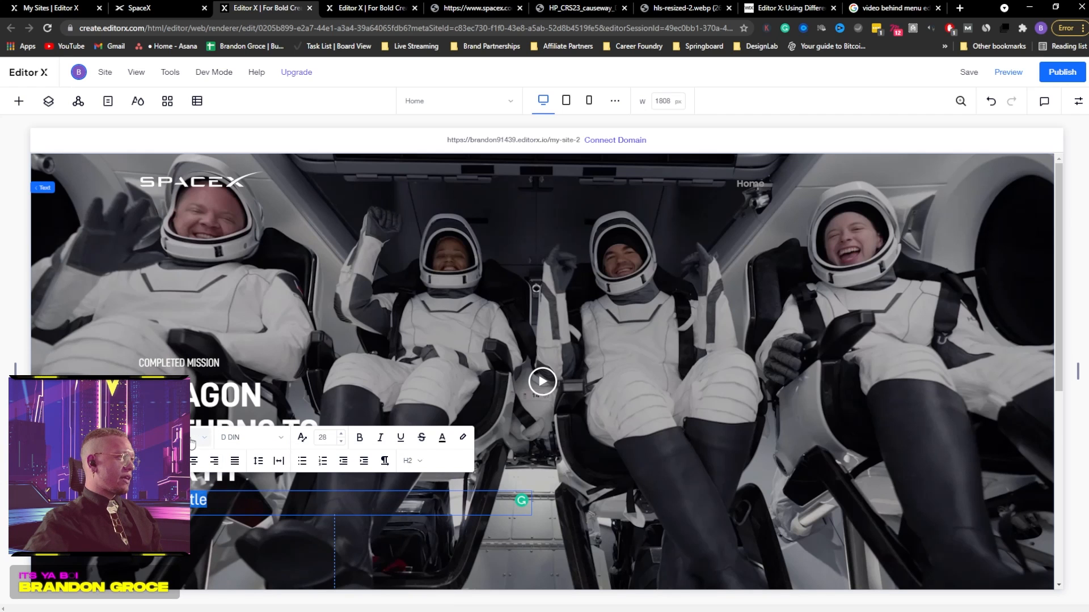
Copy the subtitle "Dragon completes world's first all-civilian mission to orbit" from spacex.com and paste it over the new title's placeholder text in Editor X
click(153, 7)
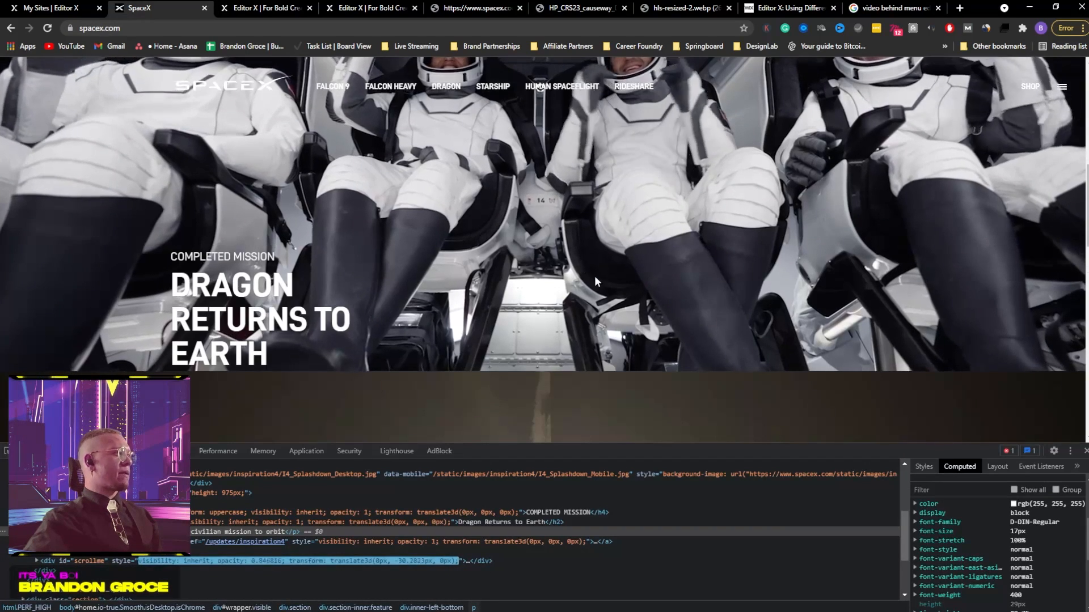
scroll(850, 284, down, 3)
click(1085, 451)
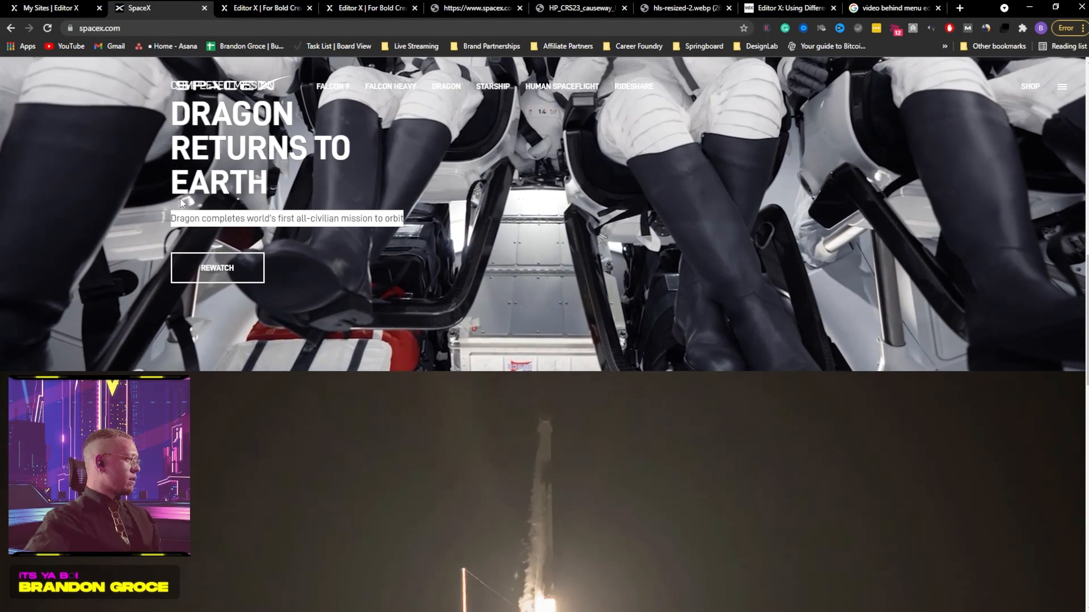
key(ctrl+Tab)
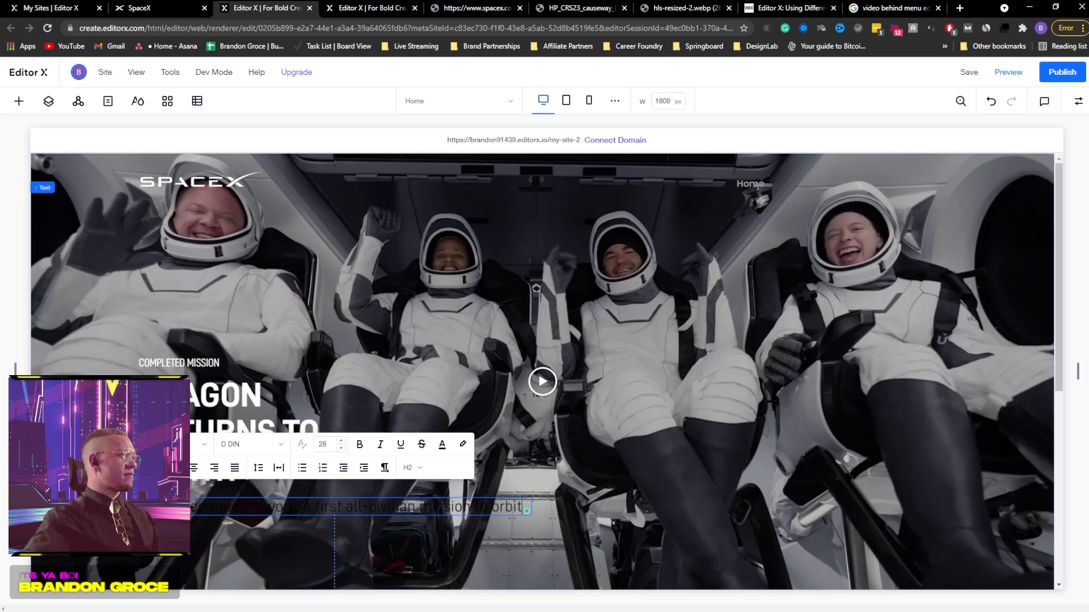
Select the whole "Dragon completes world's first all-civilian mission to orbit" text and set its color to white
click(441, 445)
click(321, 295)
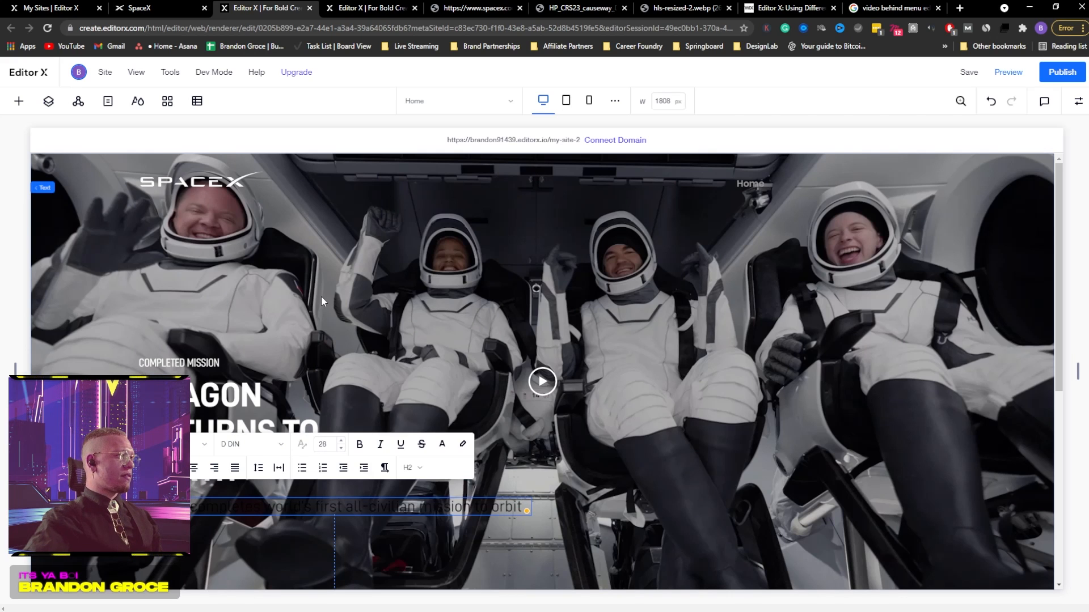
click(351, 496)
double_click(345, 508)
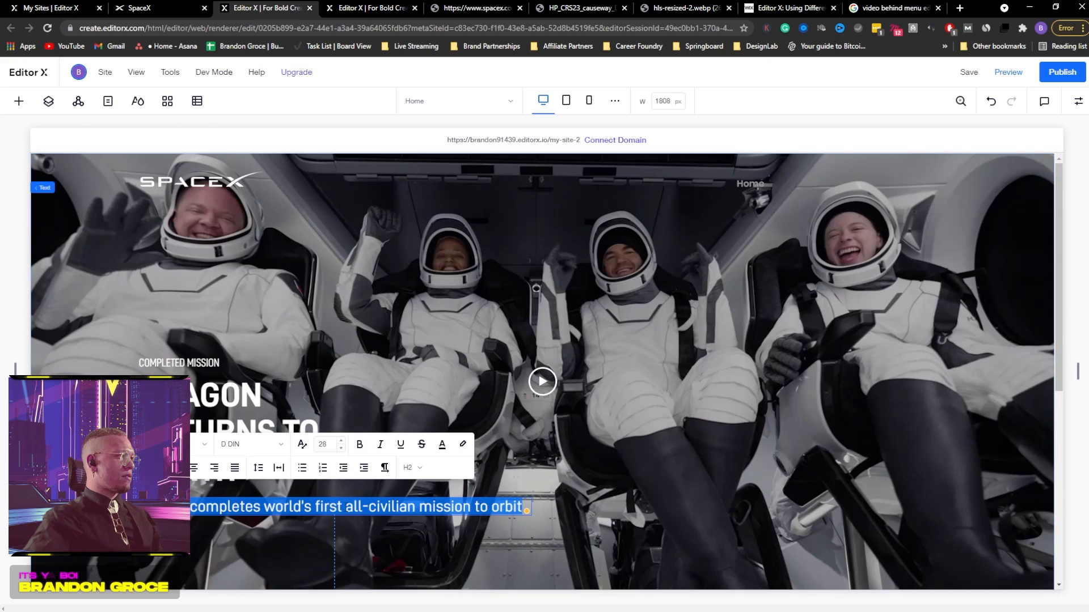
click(441, 449)
click(399, 426)
click(486, 377)
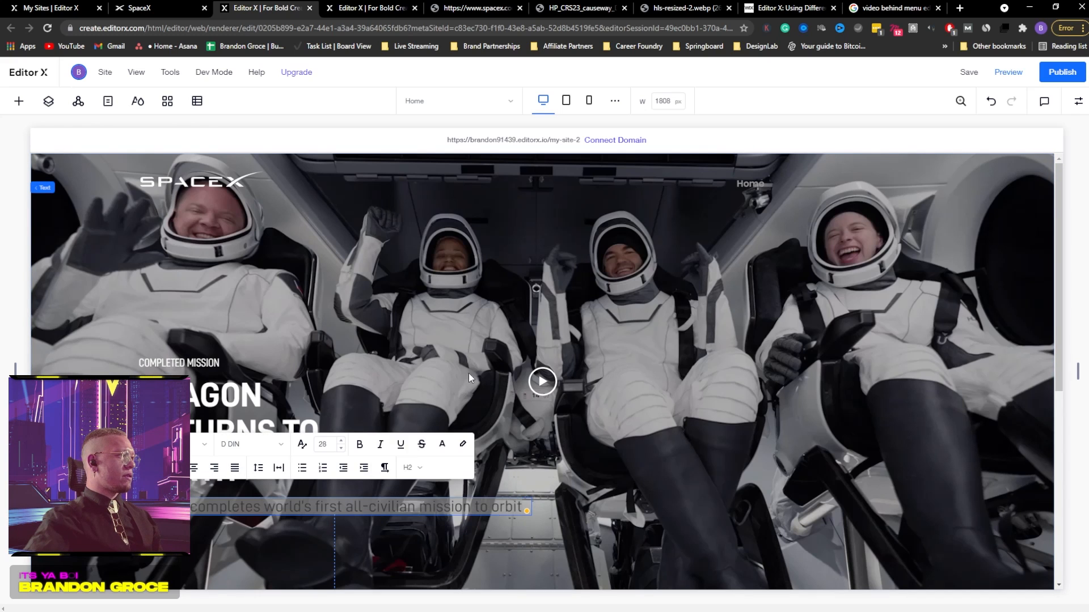
click(469, 374)
Set the subtitle text's font size to 17
click(287, 509)
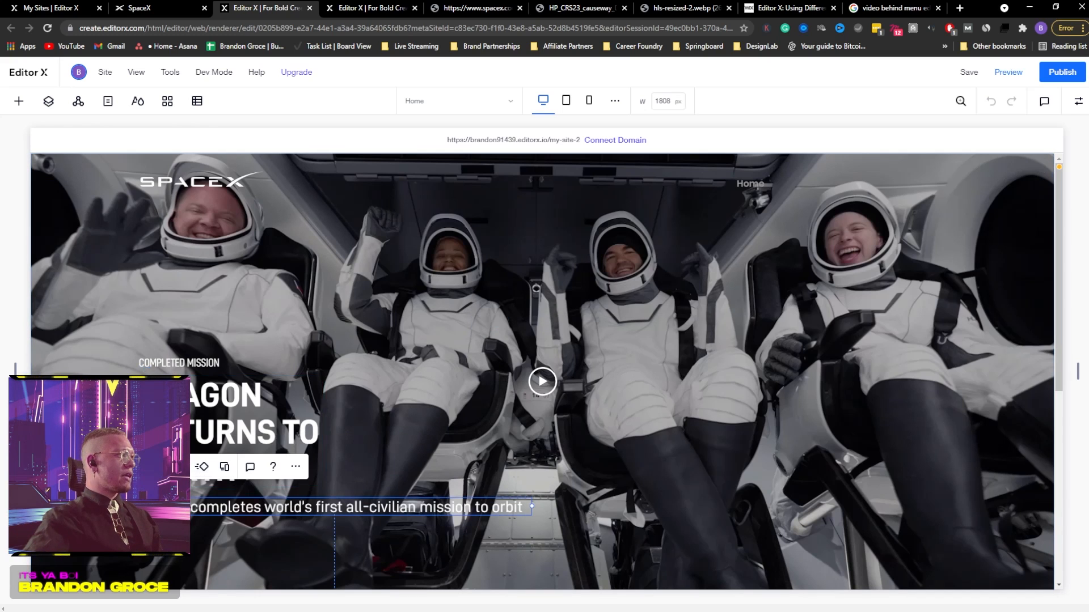
double_click(287, 507)
click(326, 444)
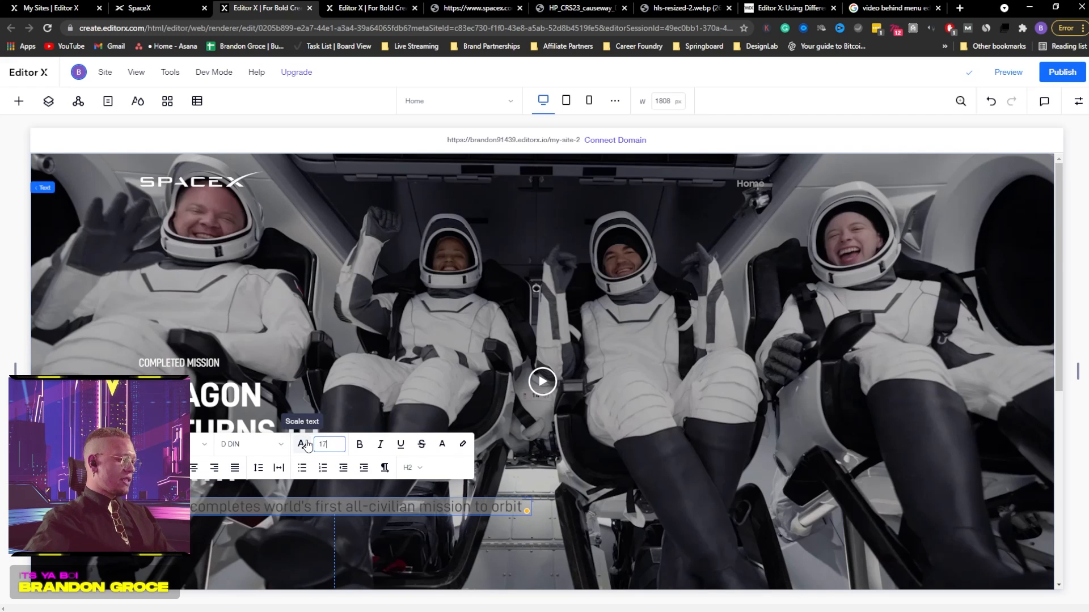
key(Return)
click(307, 348)
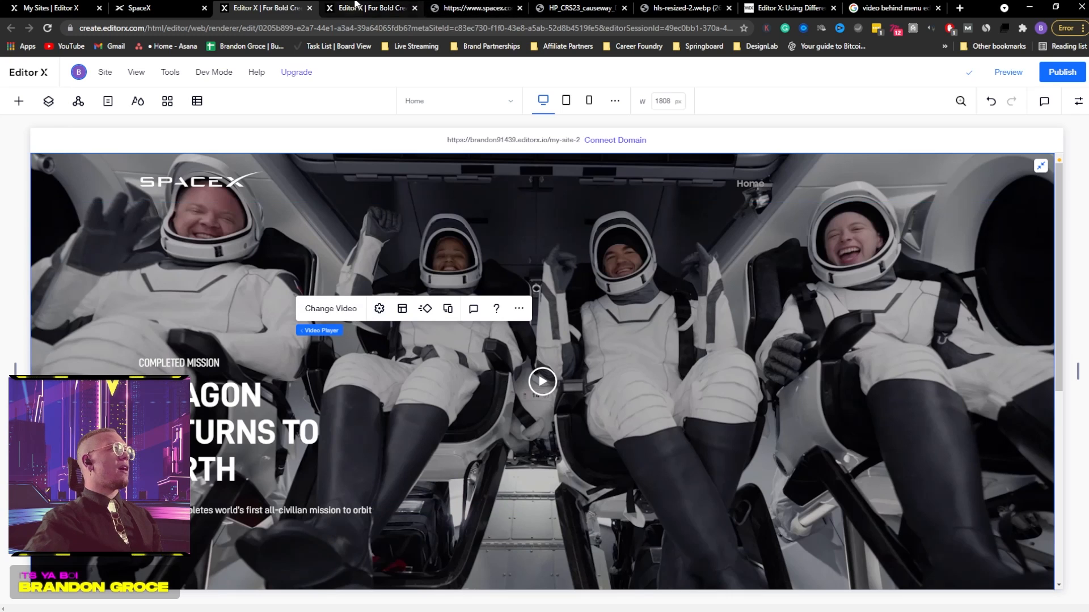
Inspect the subtitle on spacex.com again and check its margin and font size styles
click(357, 4)
click(178, 5)
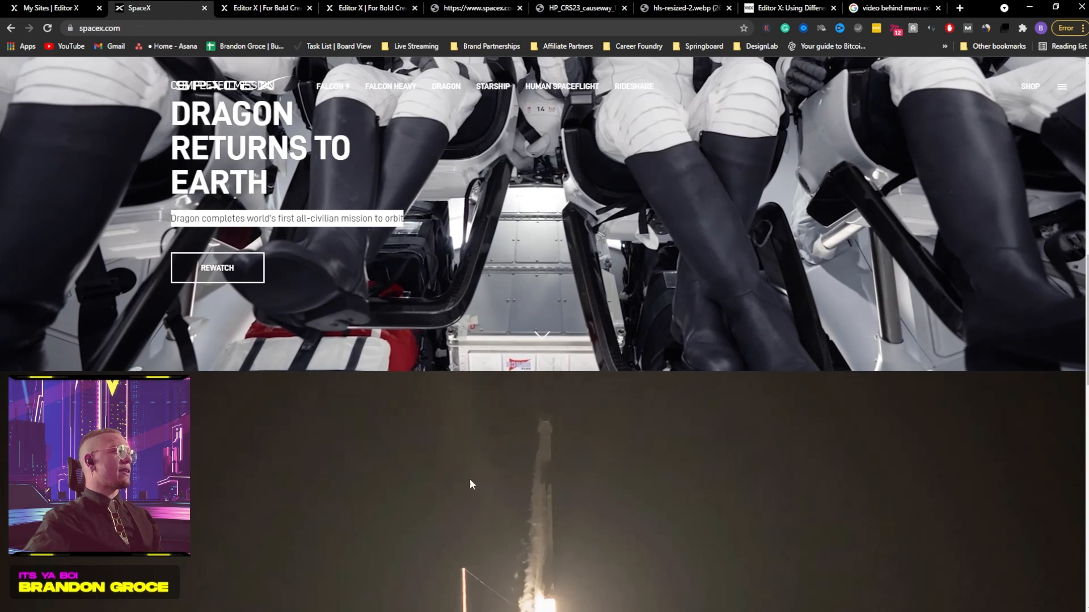
right_click(239, 221)
click(317, 338)
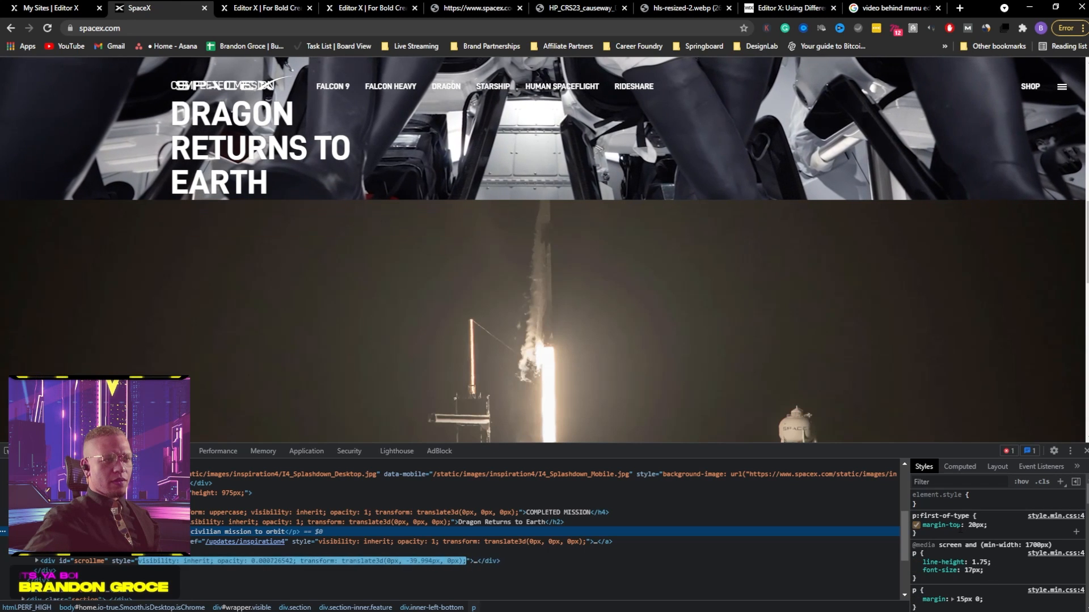
click(64, 12)
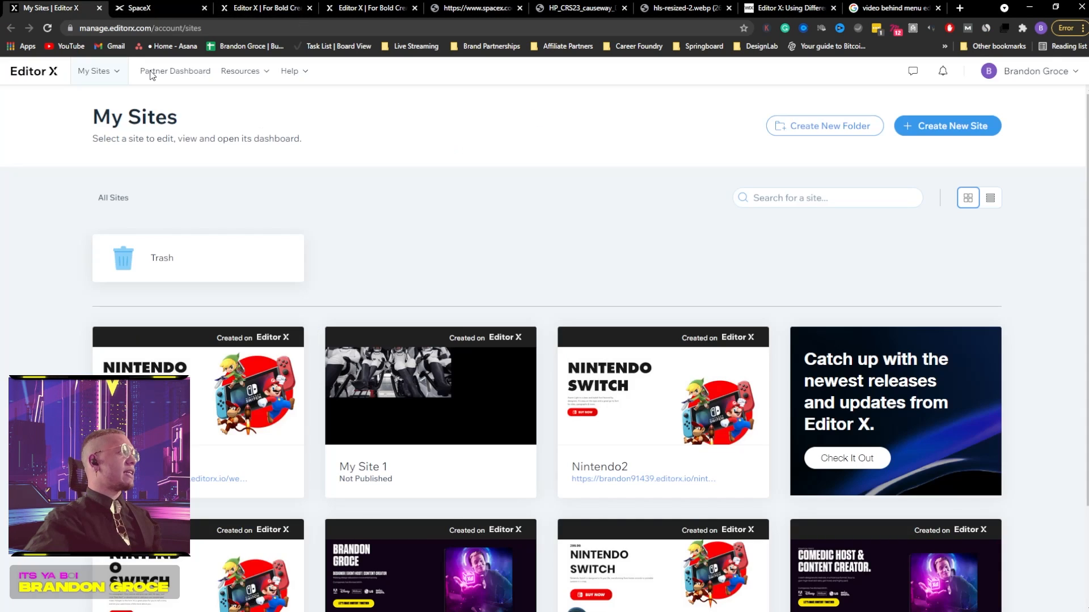
Return to the Editor X site and move the subtitle and the DRAGON RETURNS TO EARTH heading slightly upward
click(244, 6)
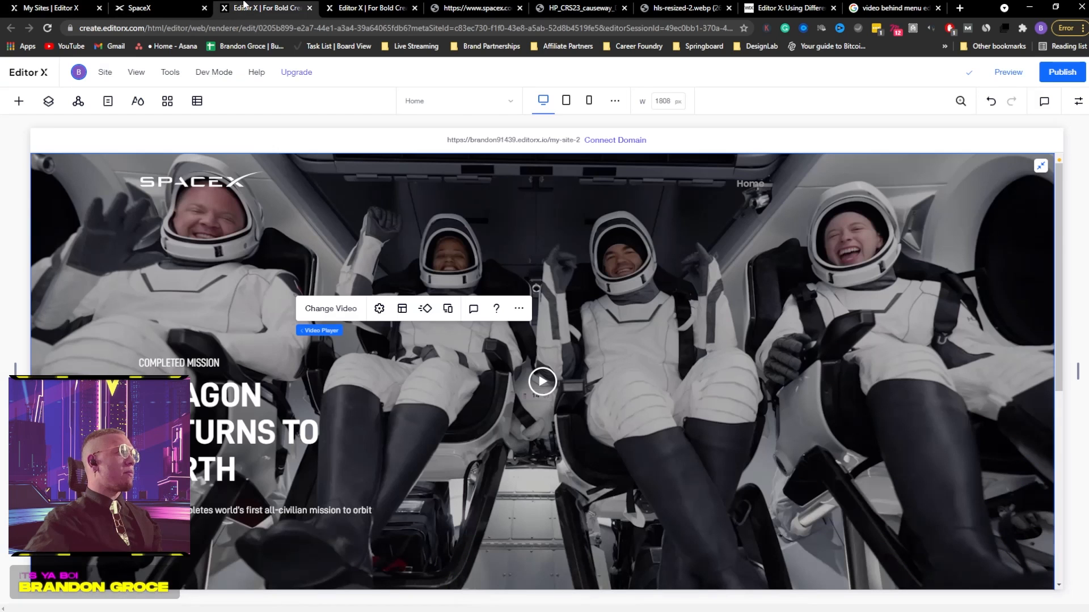
click(220, 511)
mouse_move(220, 510)
mouse_down()
mouse_move(220, 497)
mouse_move(217, 507)
mouse_up()
drag(238, 434, 239, 429)
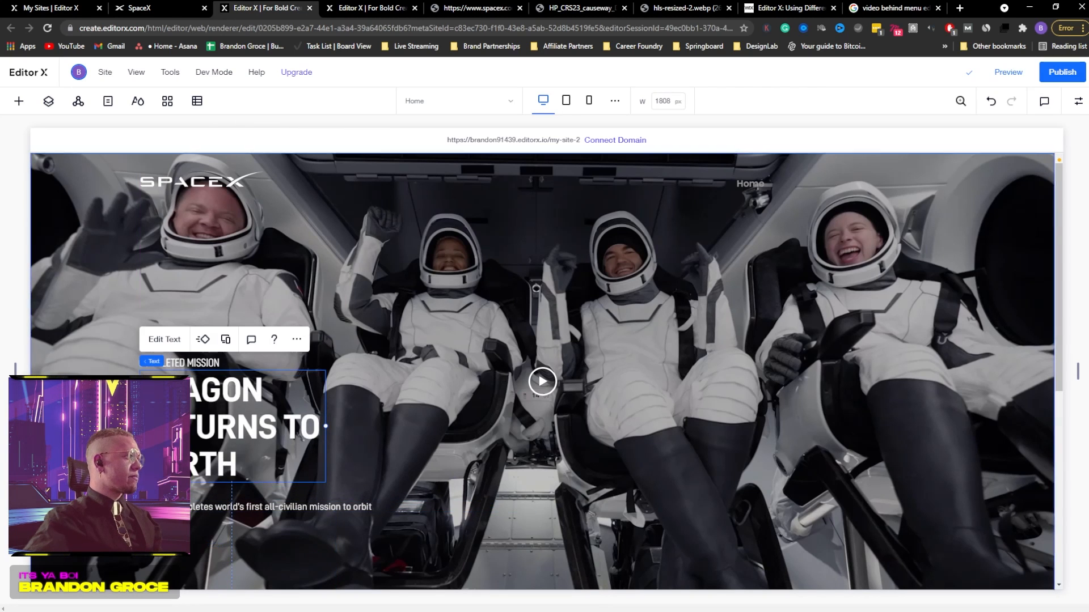
Compare the placement of the COMPLETED MISSION label and heading in Editor X with the original on spacex.com
click(131, 6)
click(74, 9)
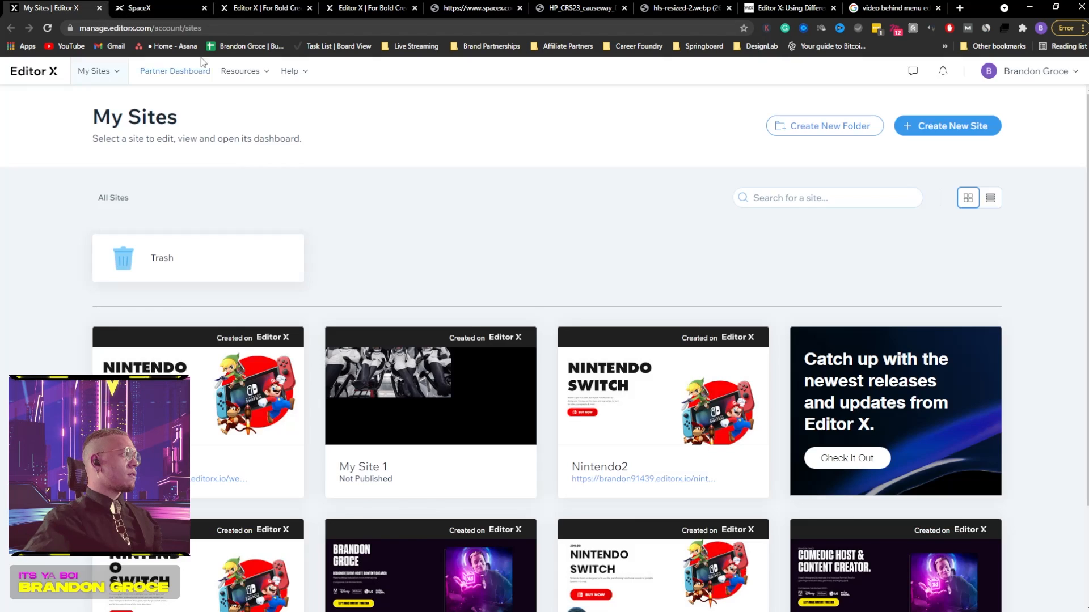
click(259, 8)
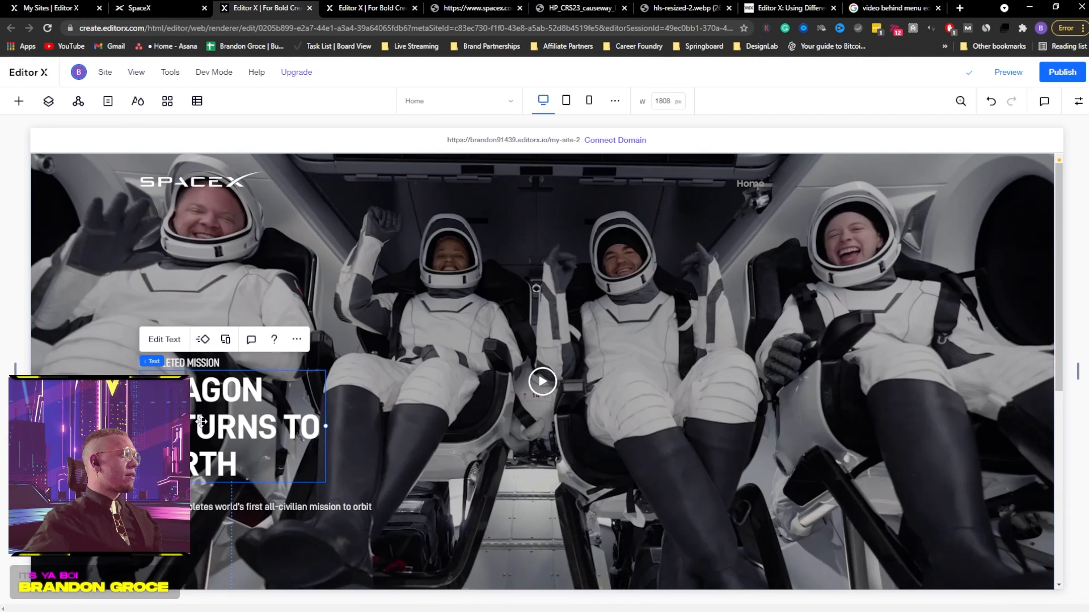
click(189, 364)
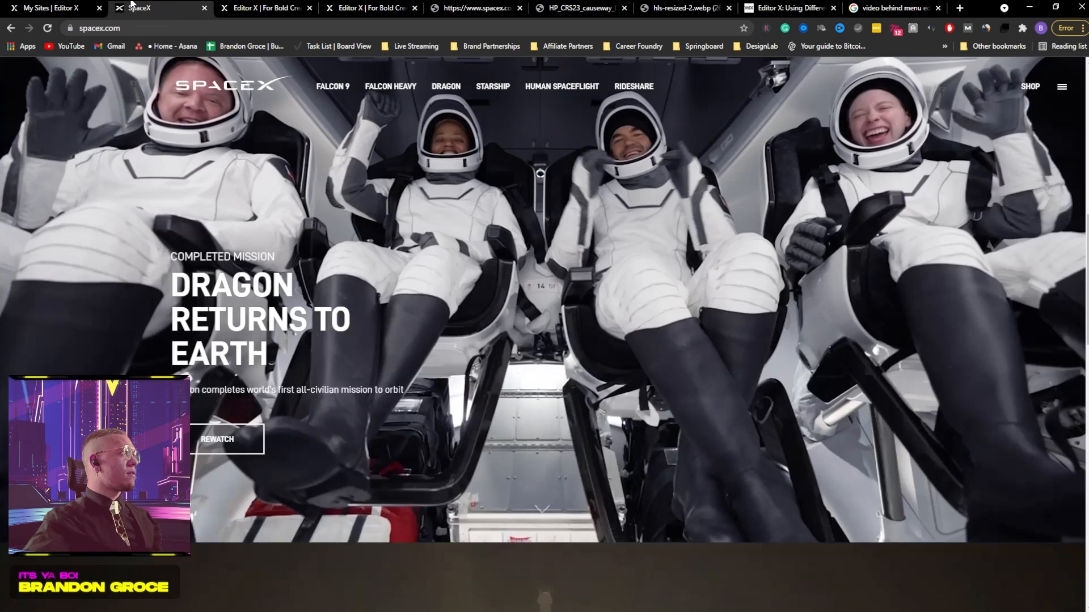
Inspect the COMPLETED MISSION label on spacex.com and check its layout and computed font styles
click(141, 8)
right_click(284, 255)
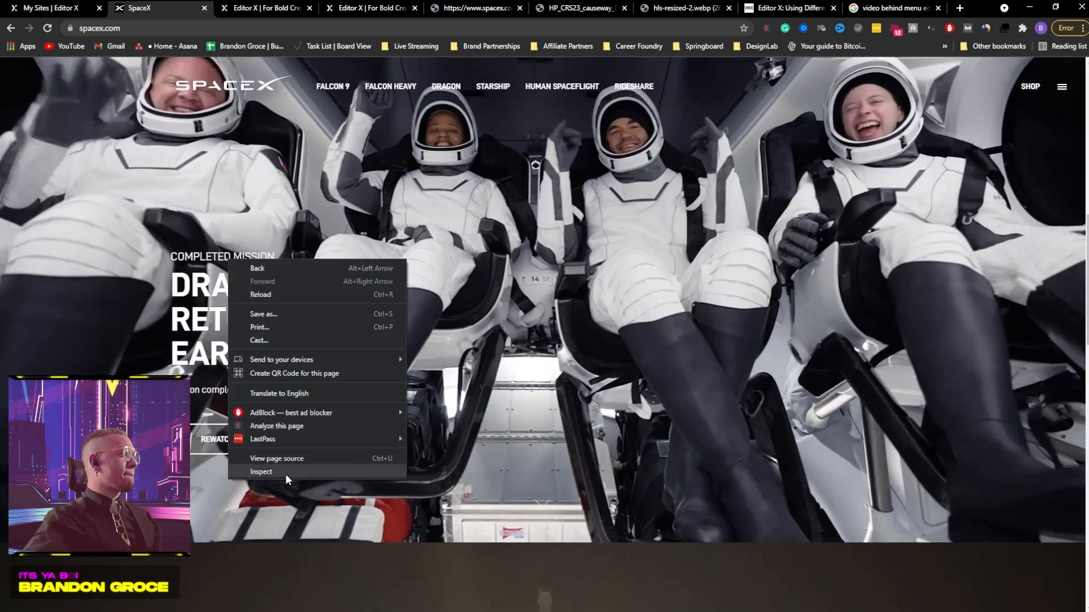
click(285, 474)
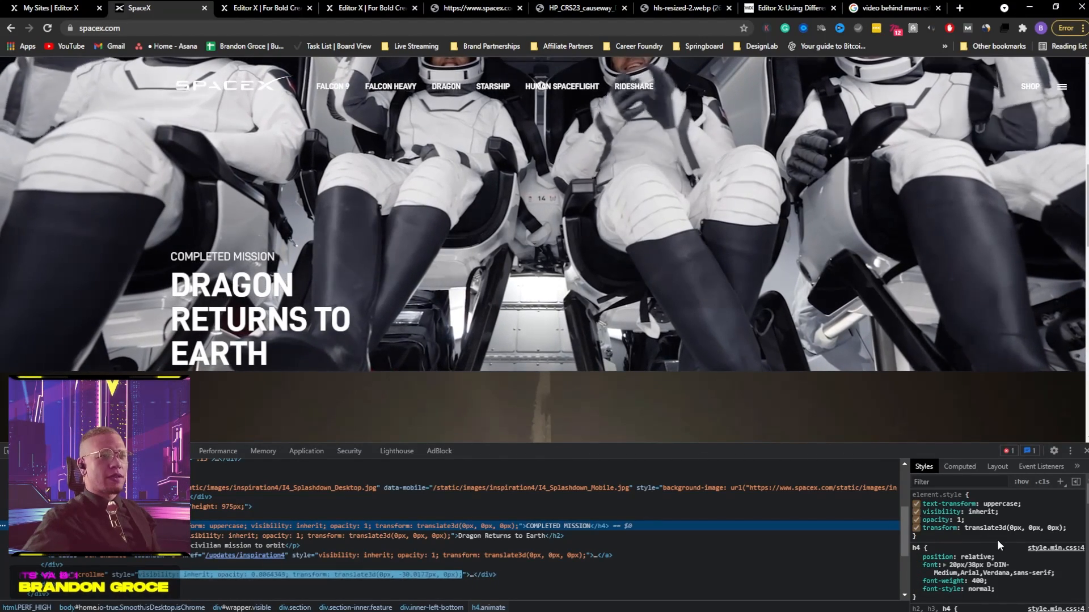
click(995, 468)
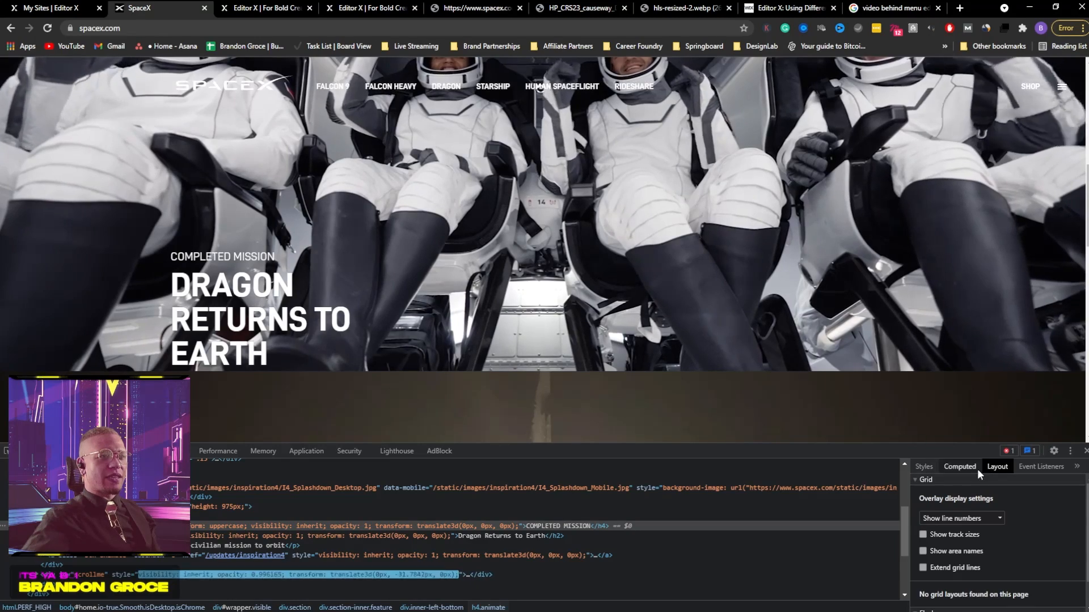
click(960, 467)
scroll(1081, 518, down, 5)
scroll(1080, 517, up, 5)
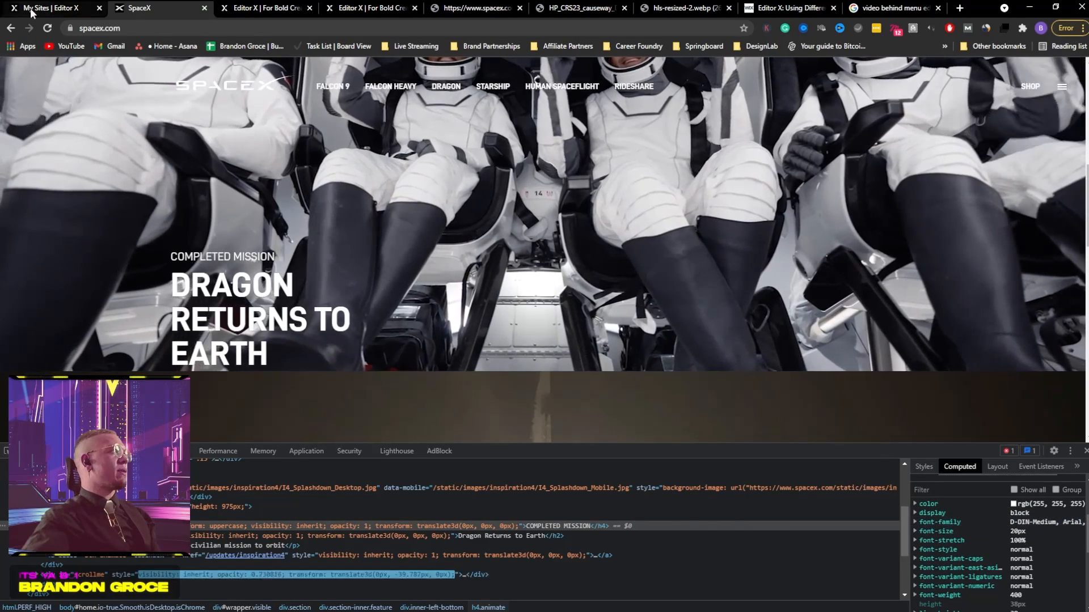
Return to the Editor X site and move the subtitle slightly upward, closer to the heading
click(31, 11)
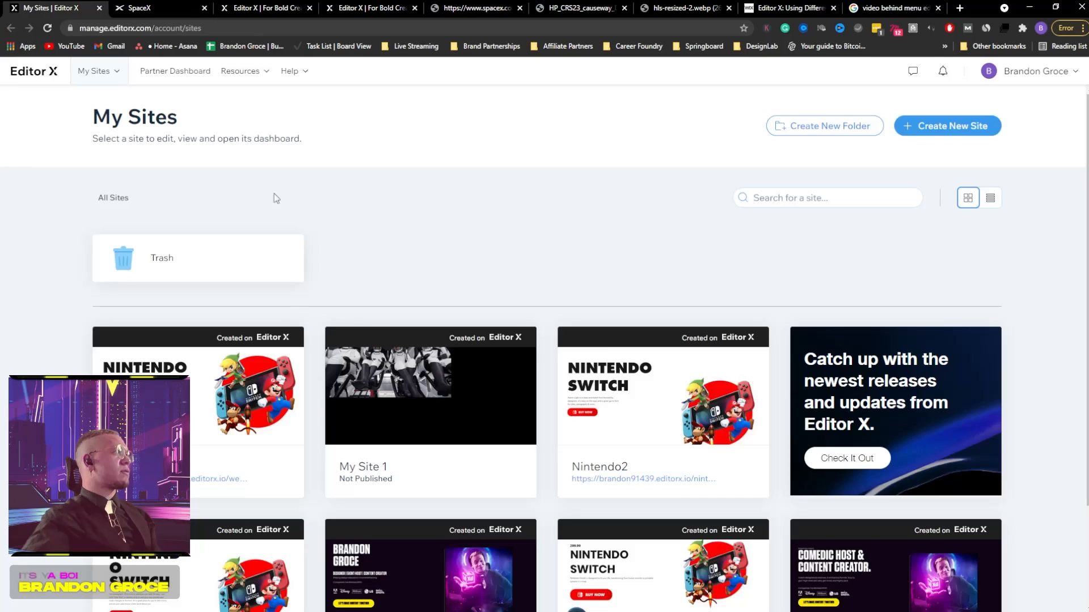
click(258, 8)
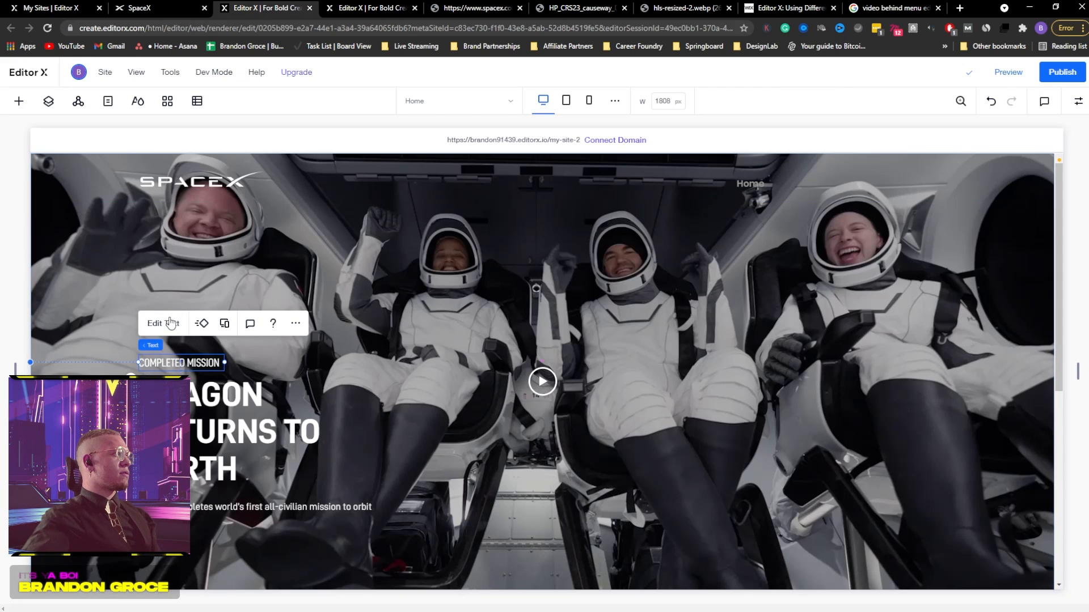
double_click(189, 362)
click(321, 435)
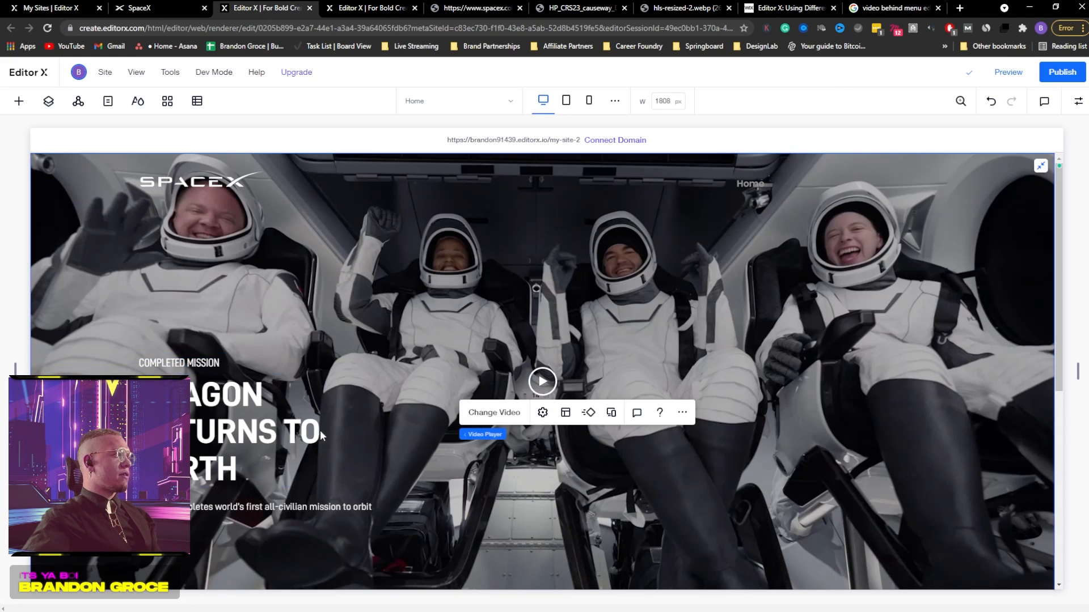
click(204, 424)
drag(192, 507, 190, 503)
Select the subtitle, heading and COMPLETED MISSION label together and view their shared alignment options
shift+click(196, 432)
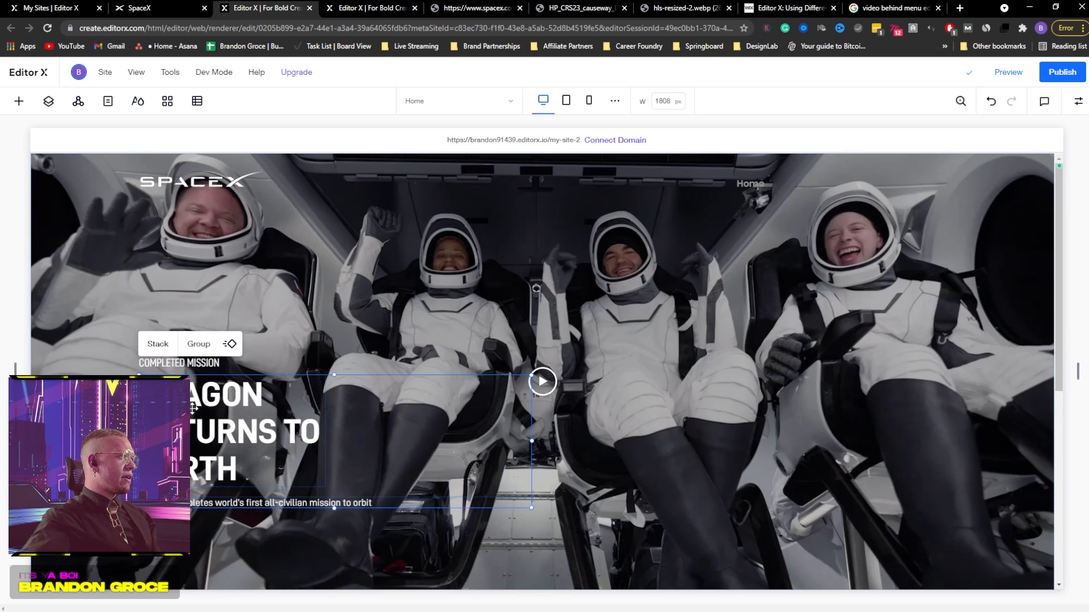
shift+click(188, 363)
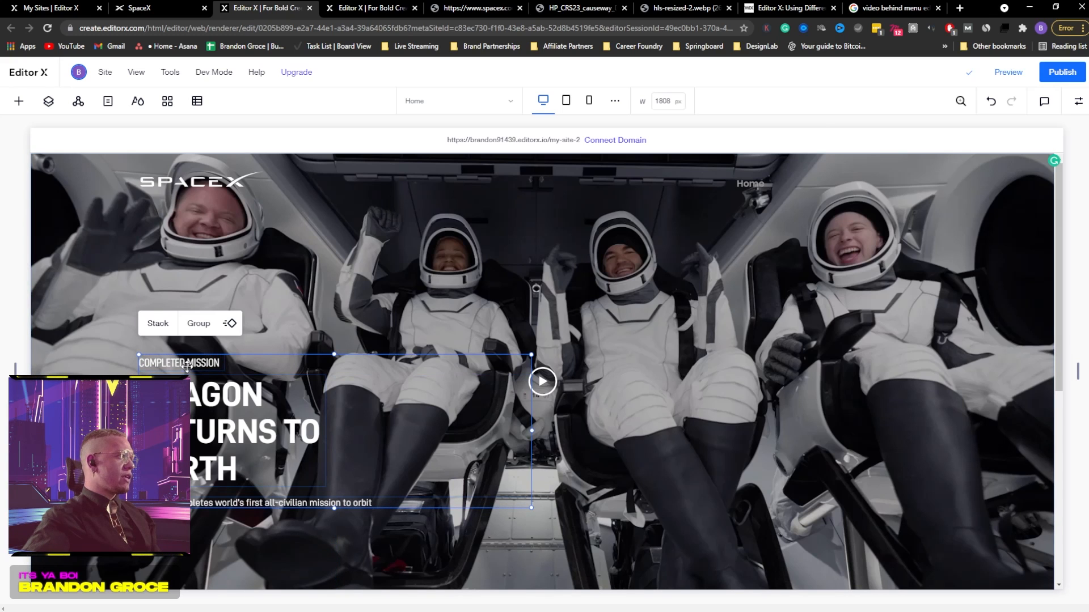
click(1079, 101)
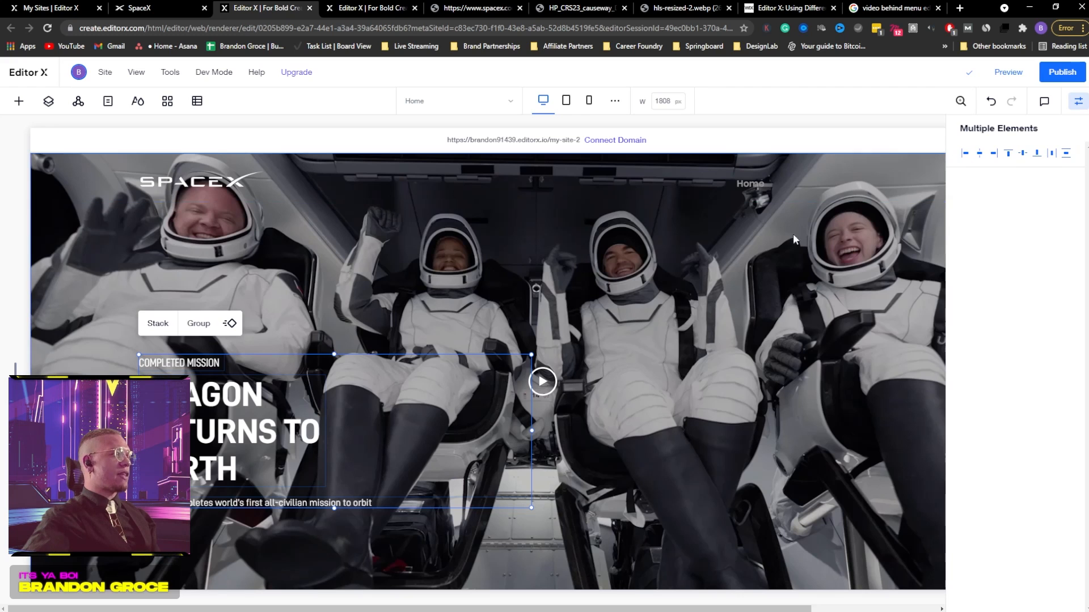
click(691, 377)
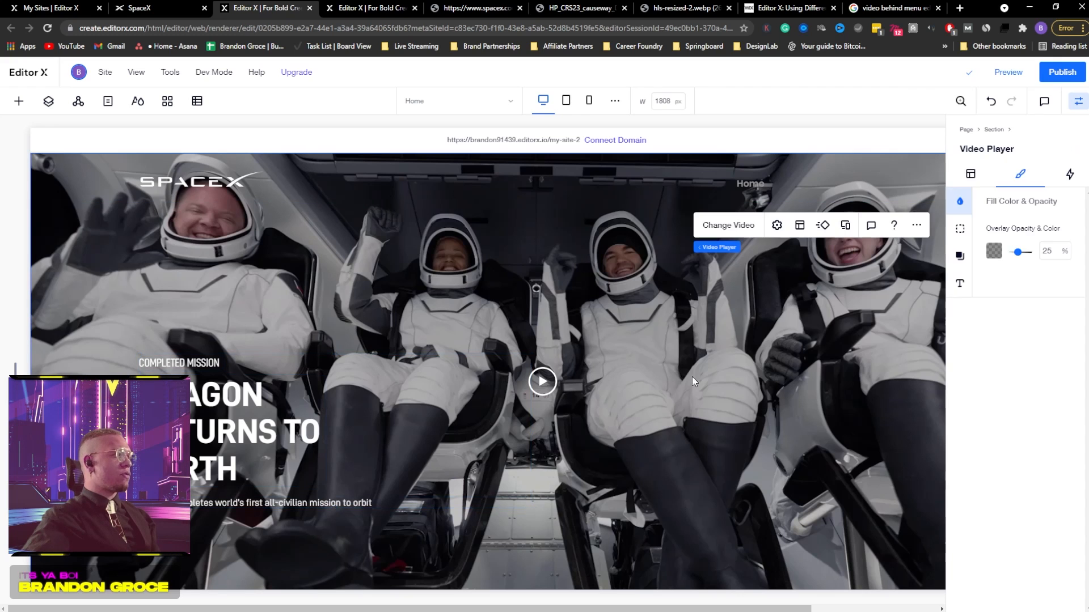
Add a button to the hero section and place it below the subtitle, aligned with the text's left edge
click(19, 102)
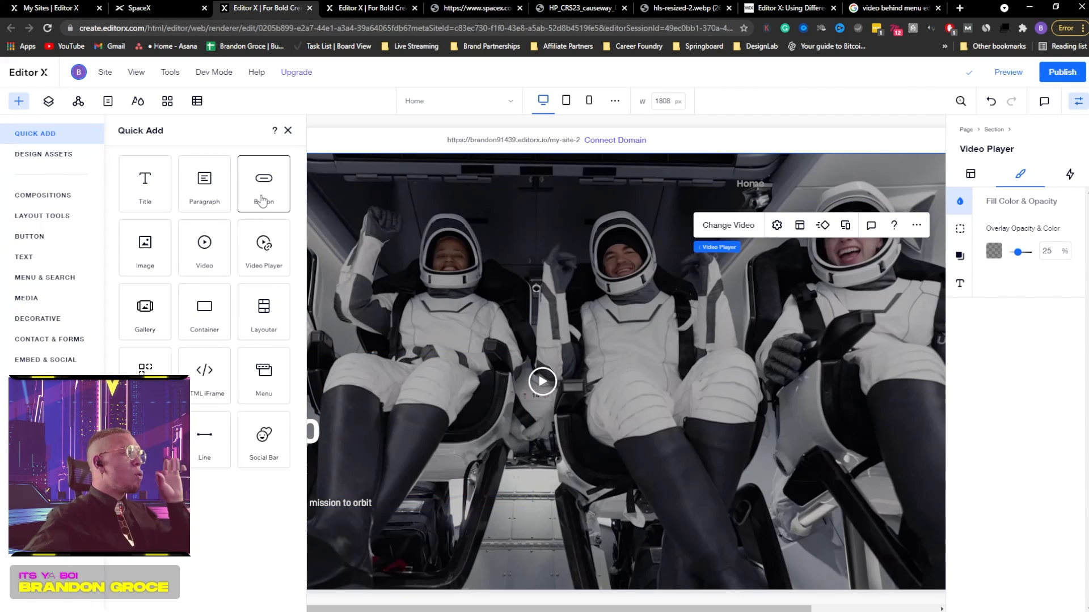
click(262, 193)
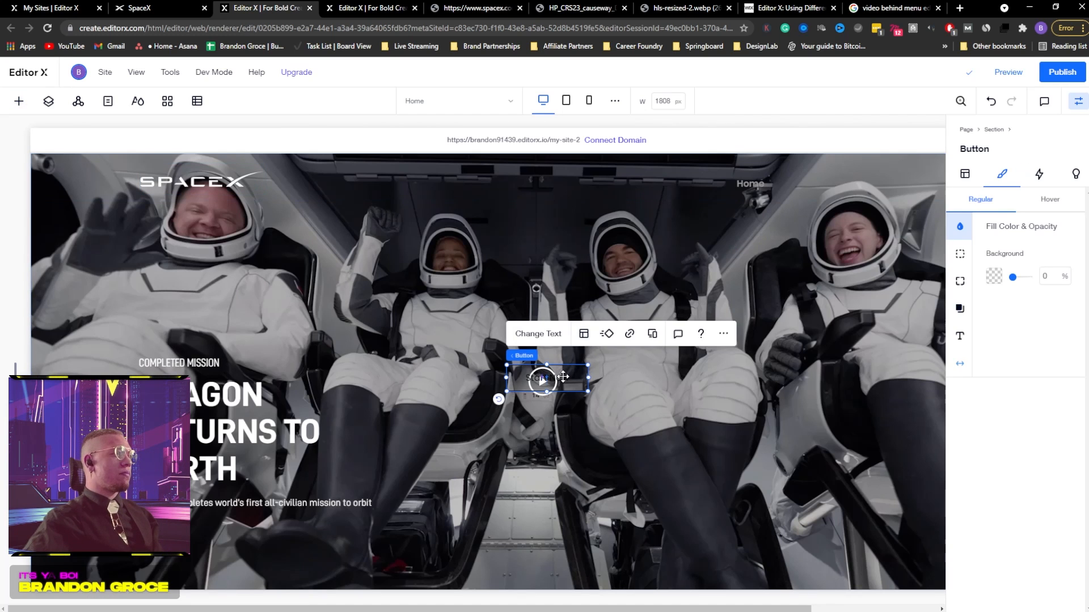
drag(569, 374, 205, 531)
scroll(371, 365, down, 2)
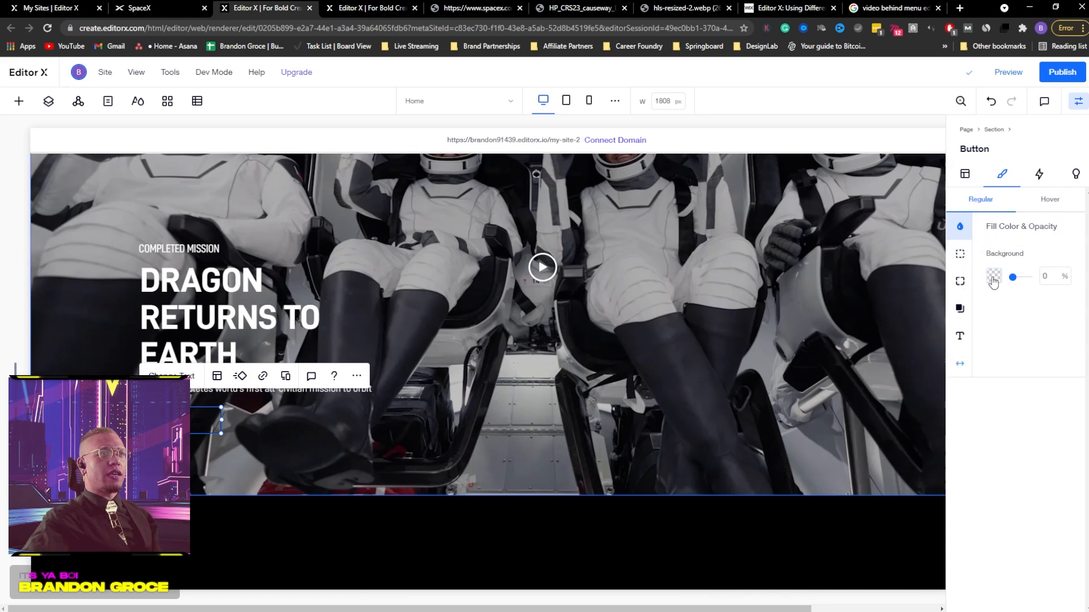
Set the new button's border colour to white
click(960, 253)
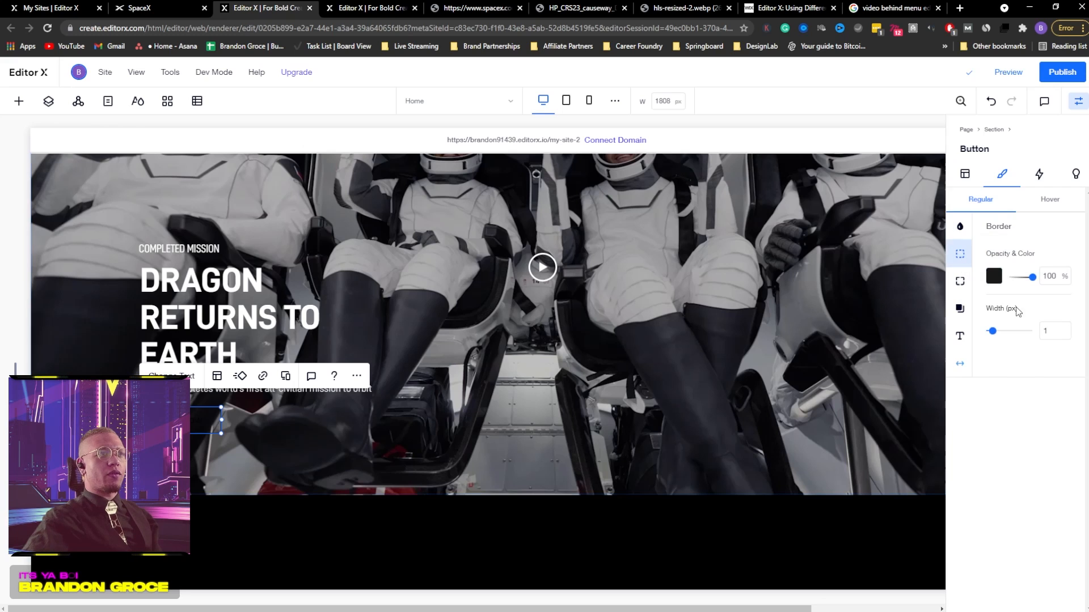
click(992, 277)
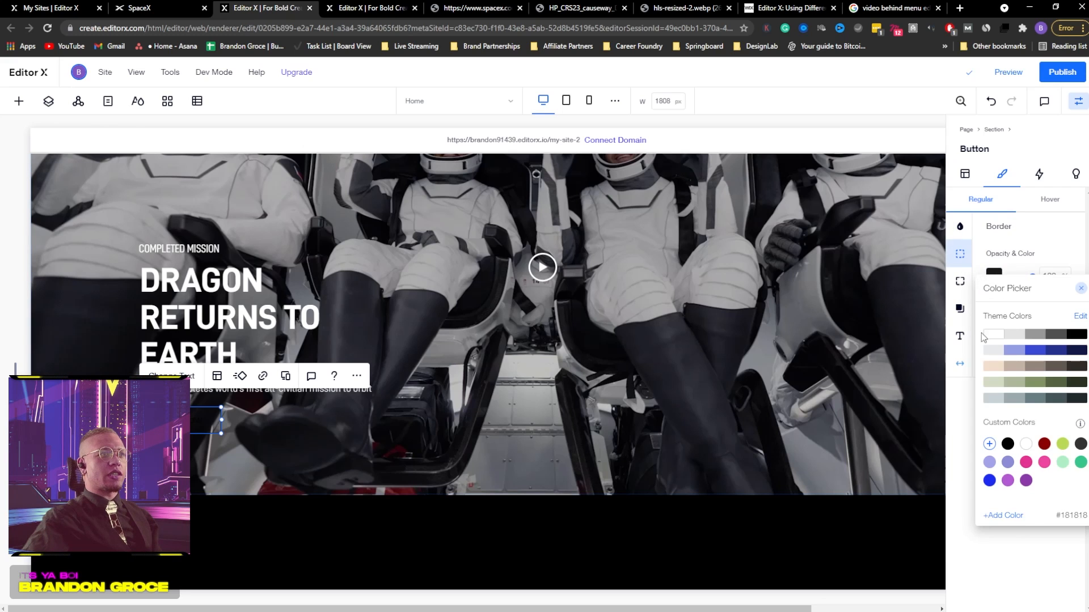
click(960, 416)
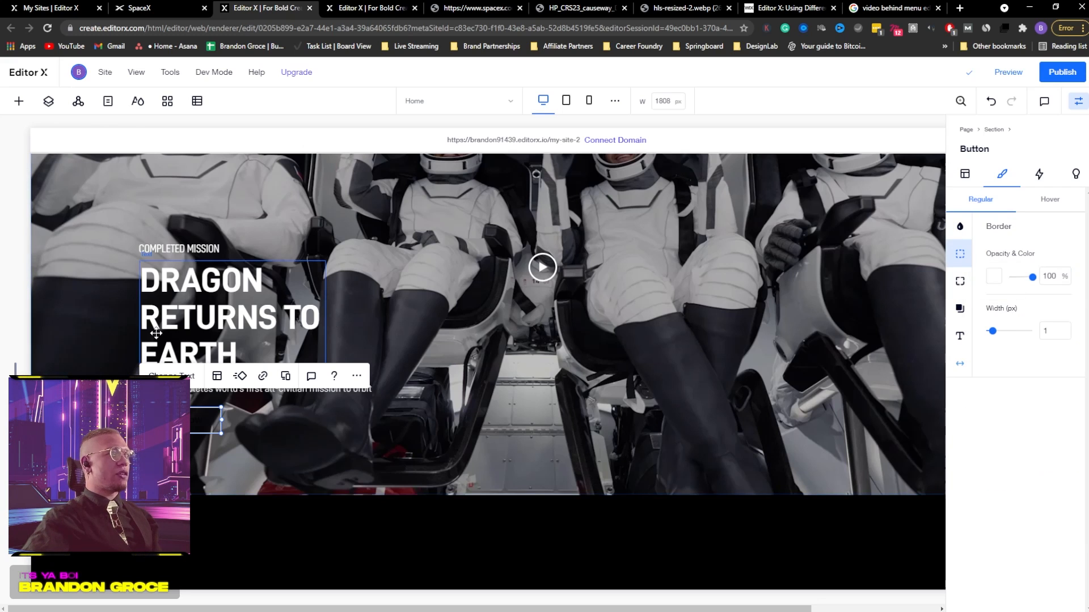
Check the original button on spacex.com, closing its inspector, and set the Editor X button's text to Rewatch
click(116, 7)
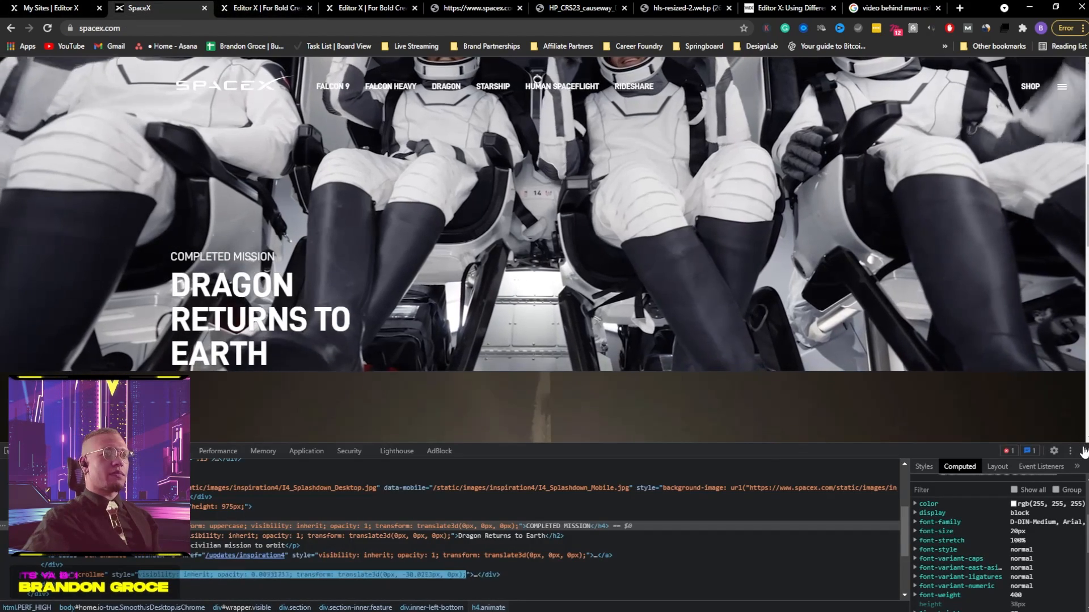
click(1084, 451)
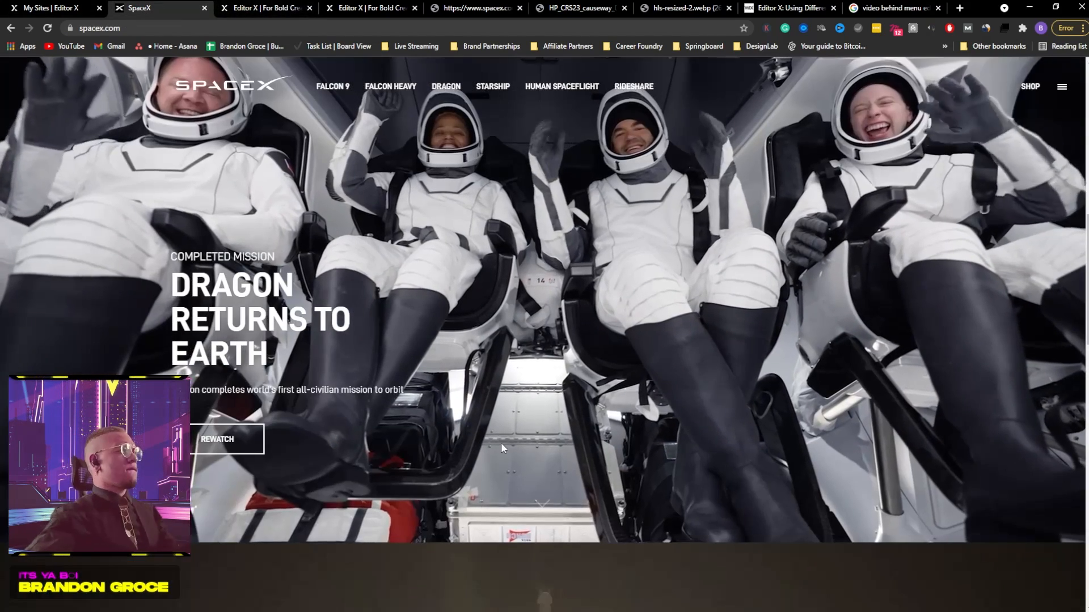
click(246, 7)
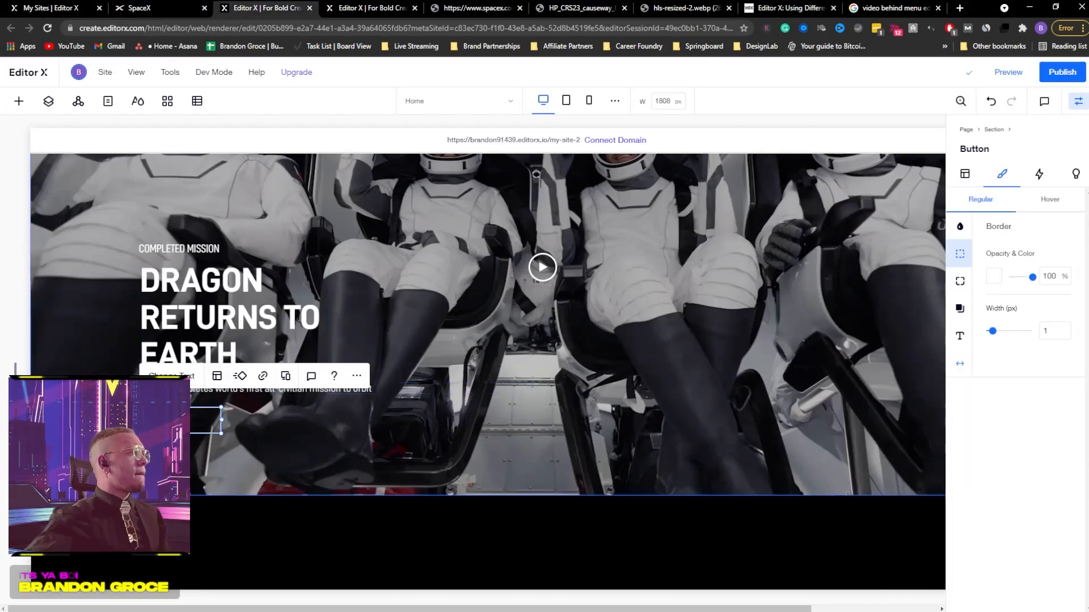
click(191, 379)
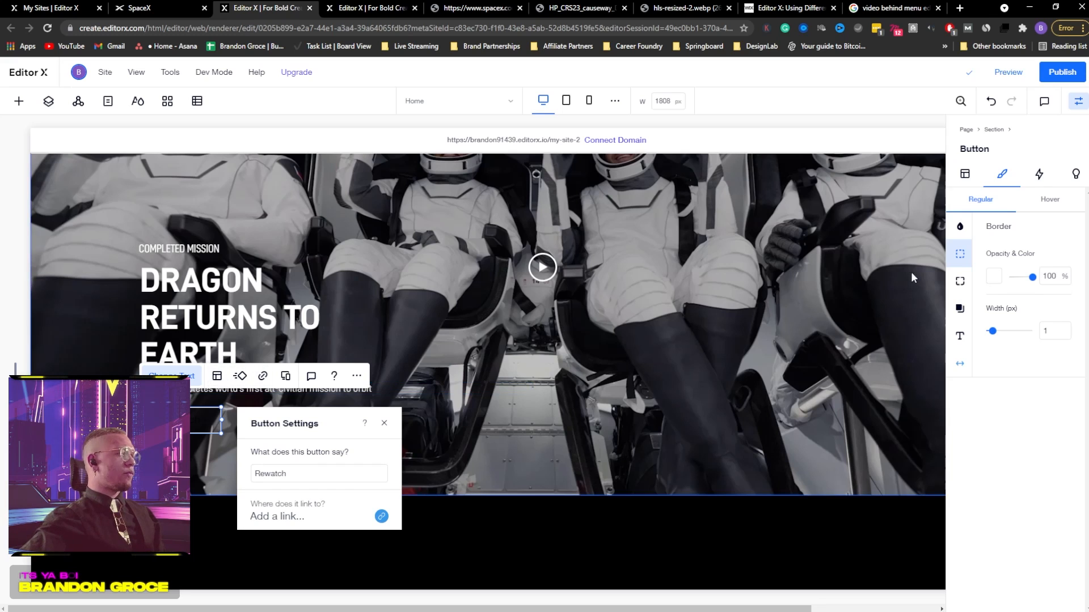
Set the button's text colour to white and its font to D DIN Bold
click(970, 228)
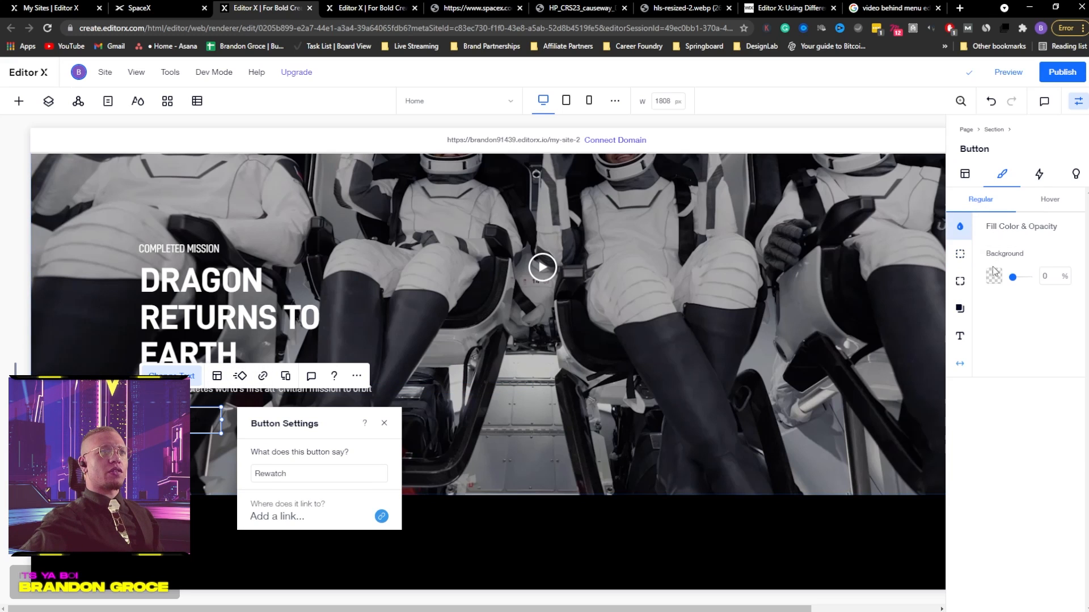
click(961, 336)
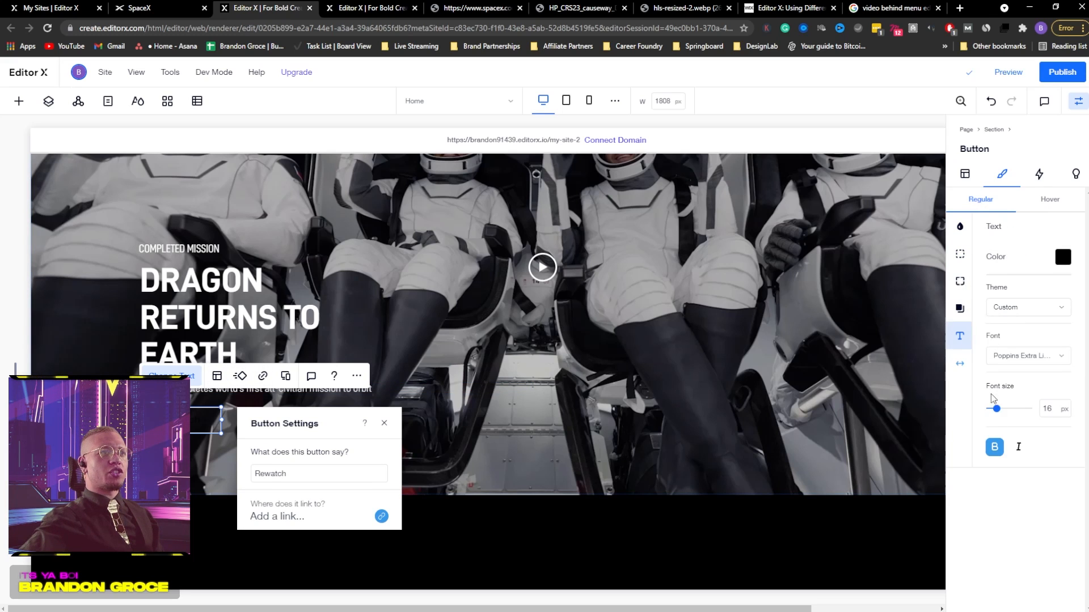
click(1064, 257)
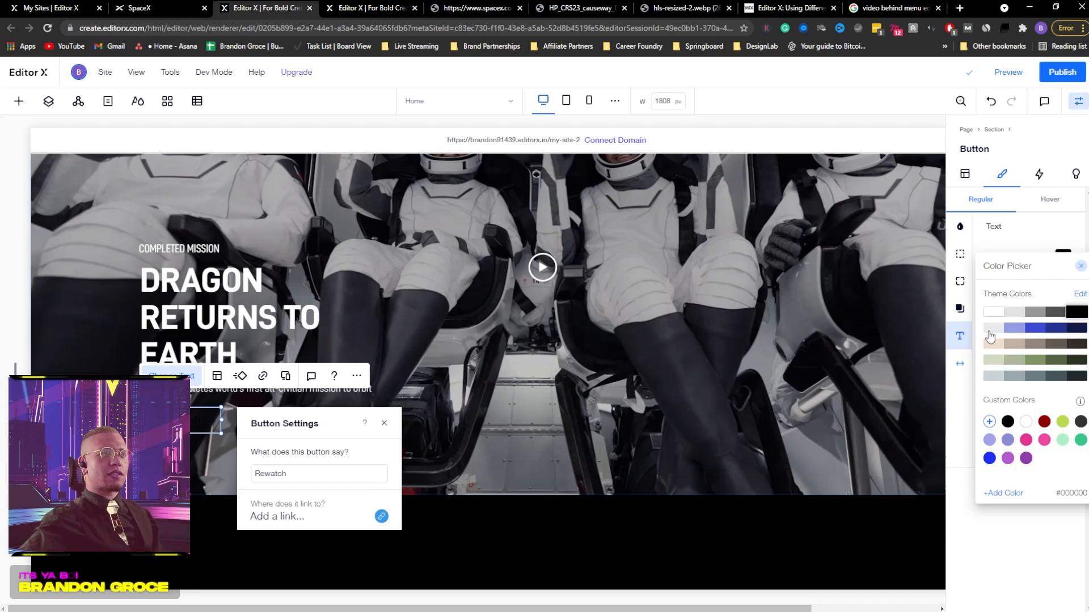
click(1018, 543)
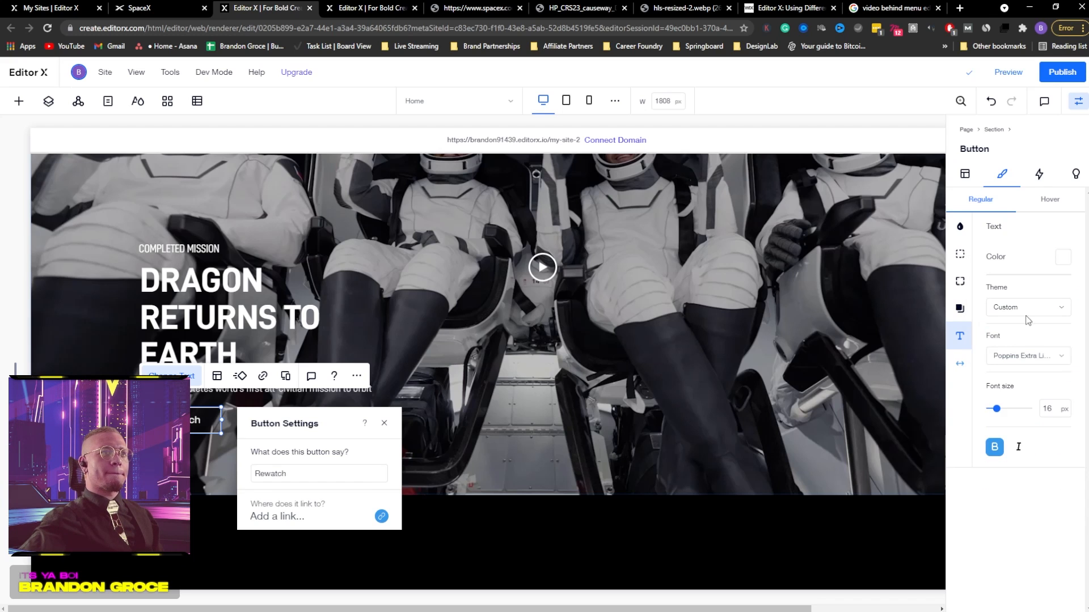
click(1038, 357)
text(D DIN)
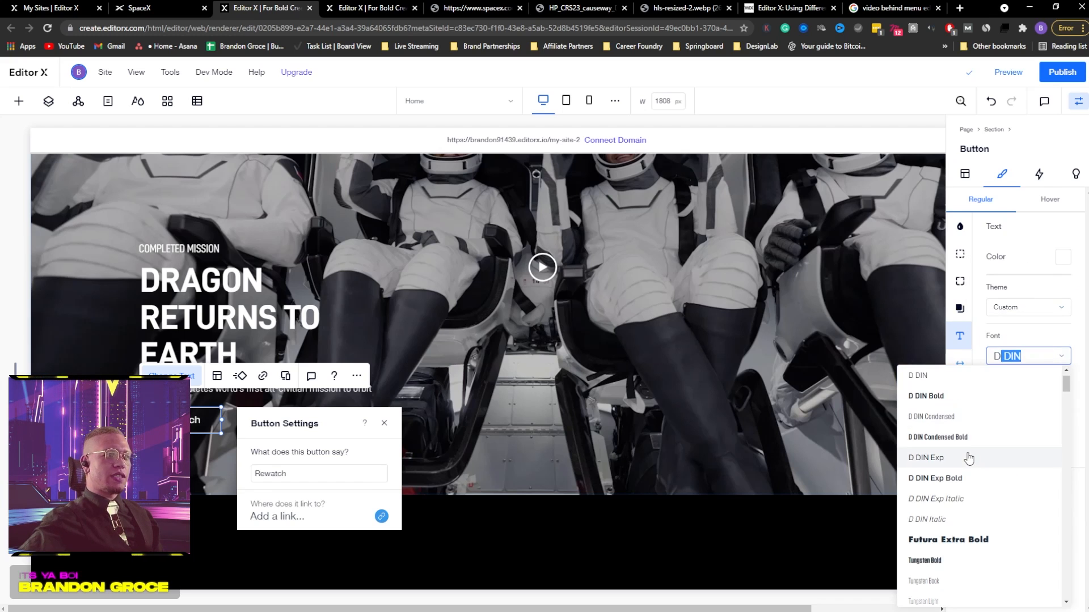
click(943, 396)
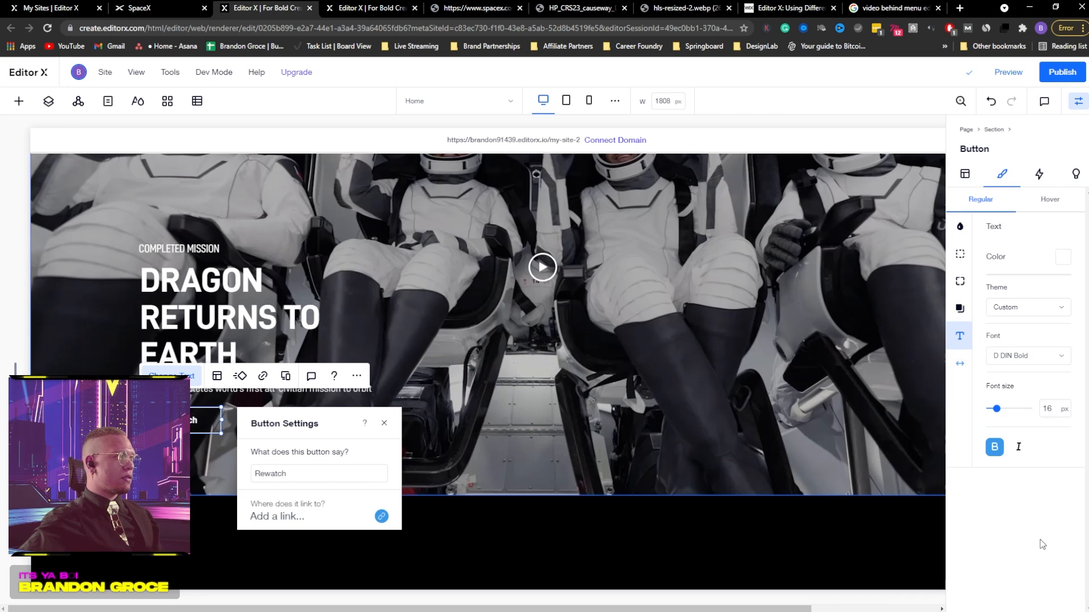
Compare the button with the one on spacex.com and change its text to all-capital REWATCH
click(173, 9)
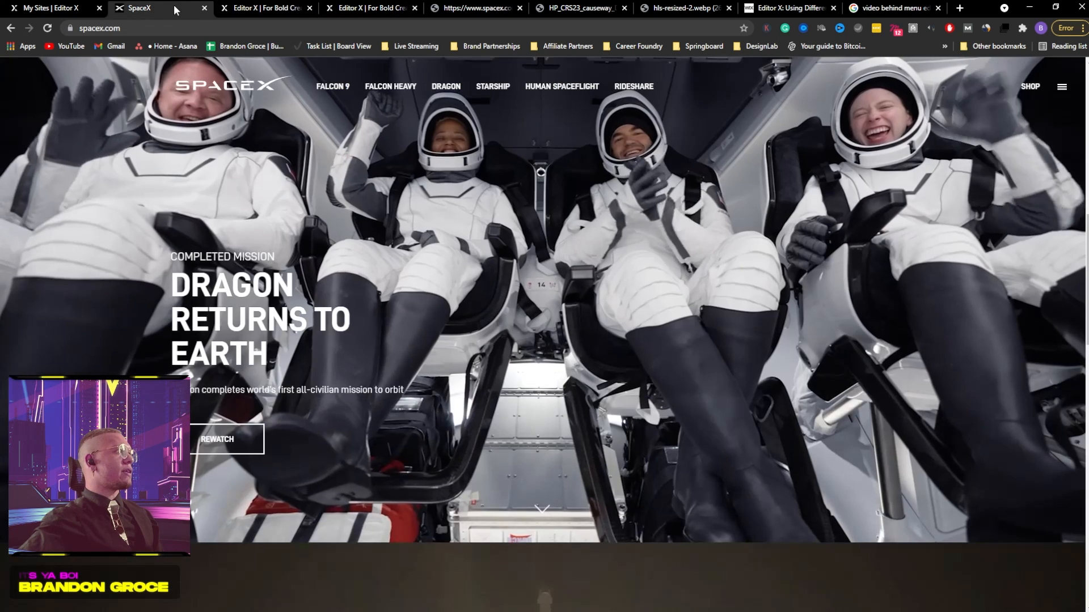
click(262, 8)
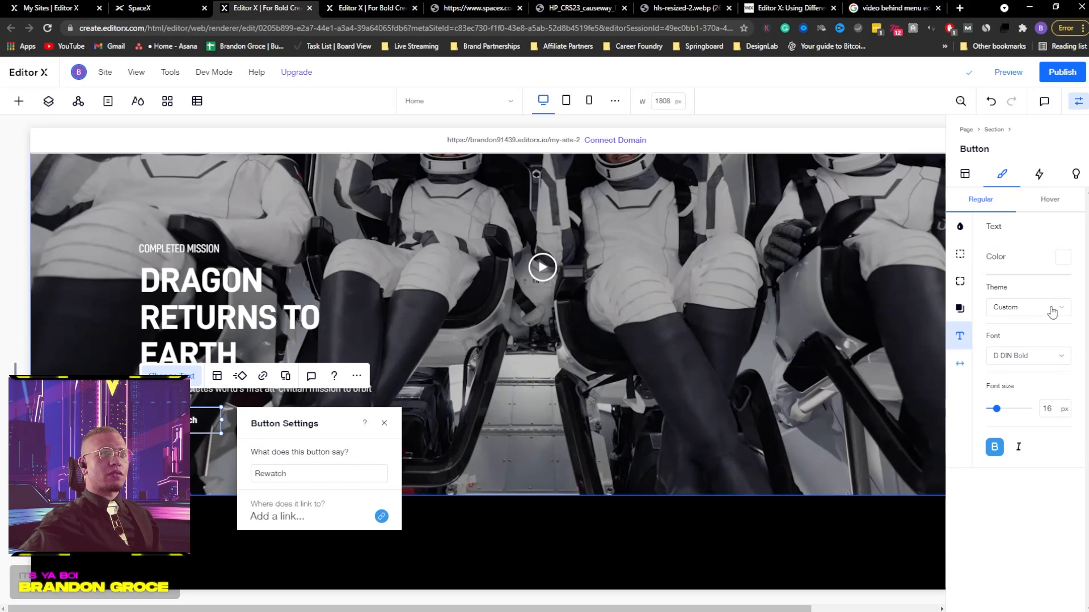
click(277, 473)
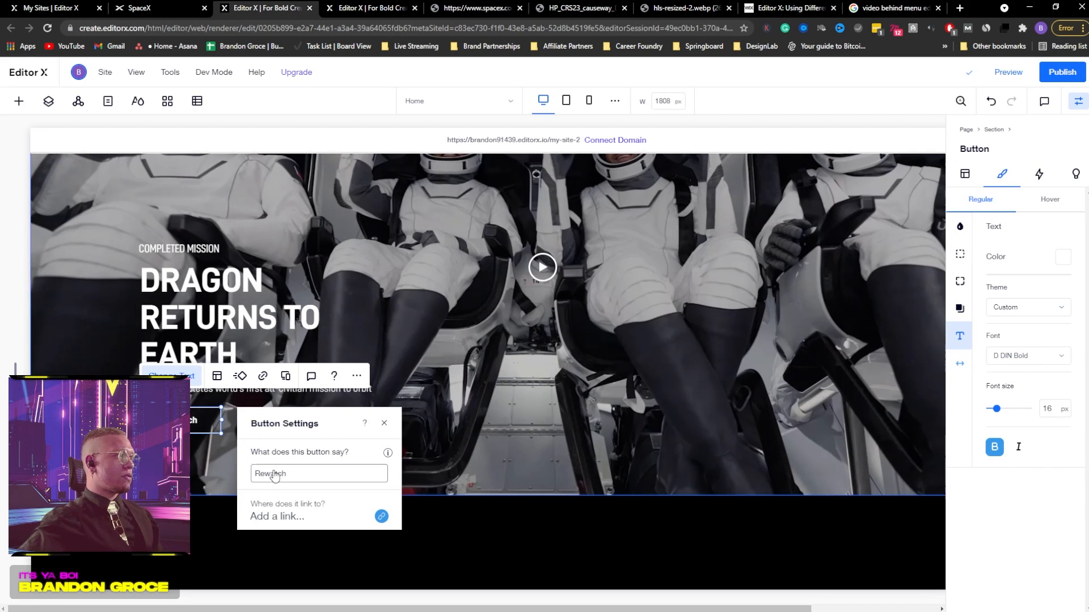
double_click(277, 473)
text(RE)
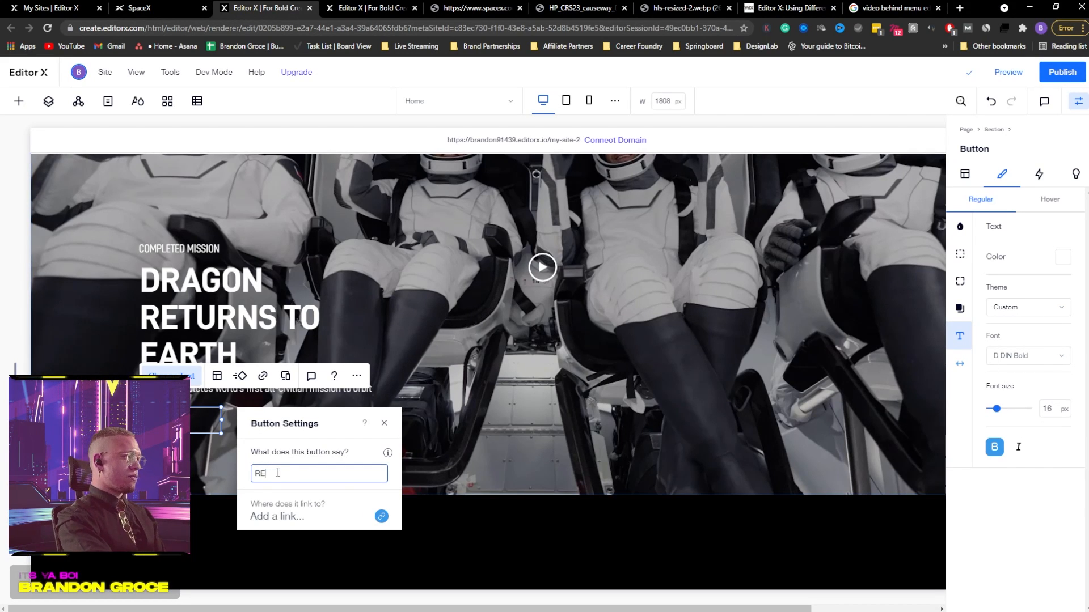
text(WATCH)
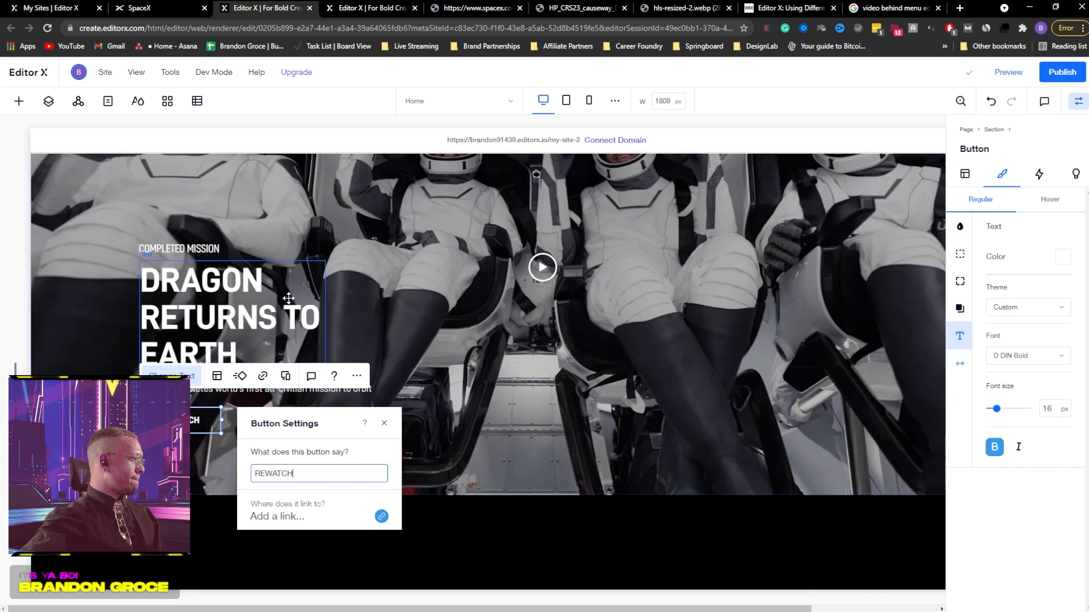
Enlarge the REWATCH button slightly in width and height, then review it in the hero section
click(546, 294)
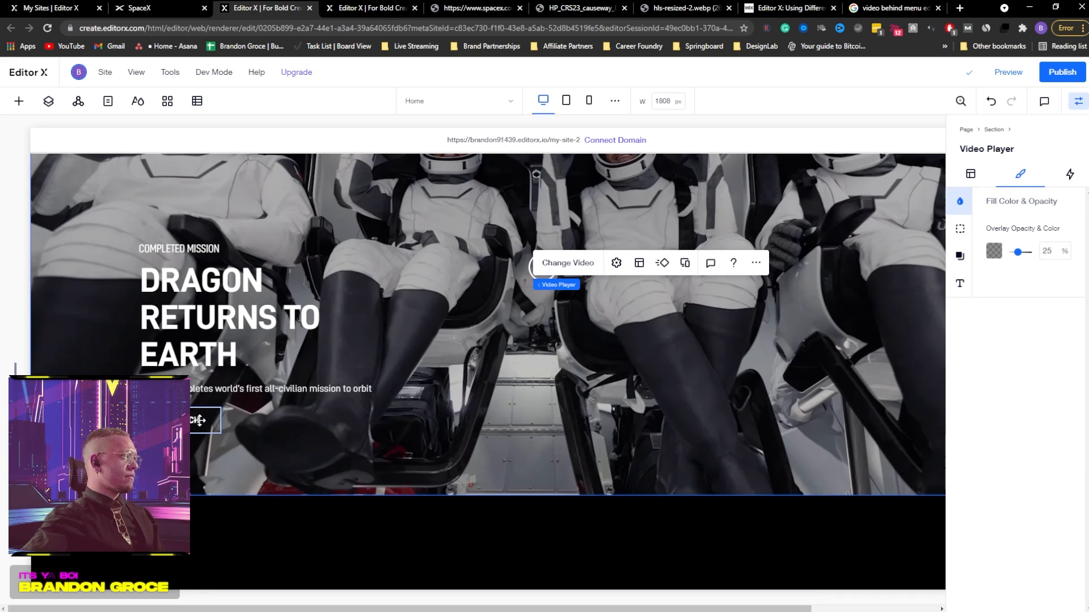
click(218, 426)
drag(221, 418, 190, 442)
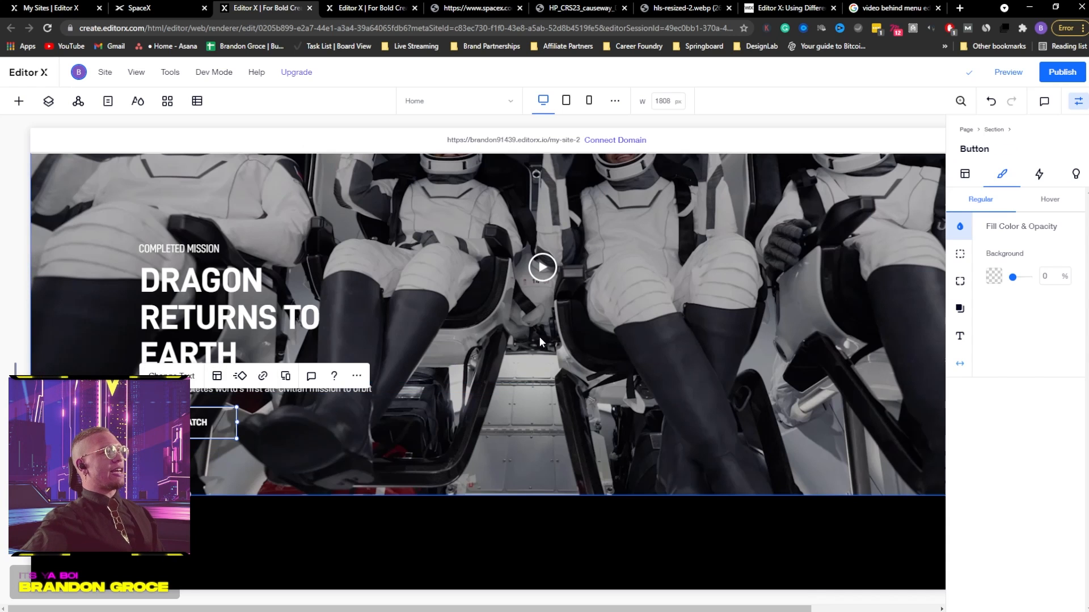
click(538, 335)
scroll(569, 336, up, 2)
scroll(452, 370, down, 1)
scroll(636, 301, up, 1)
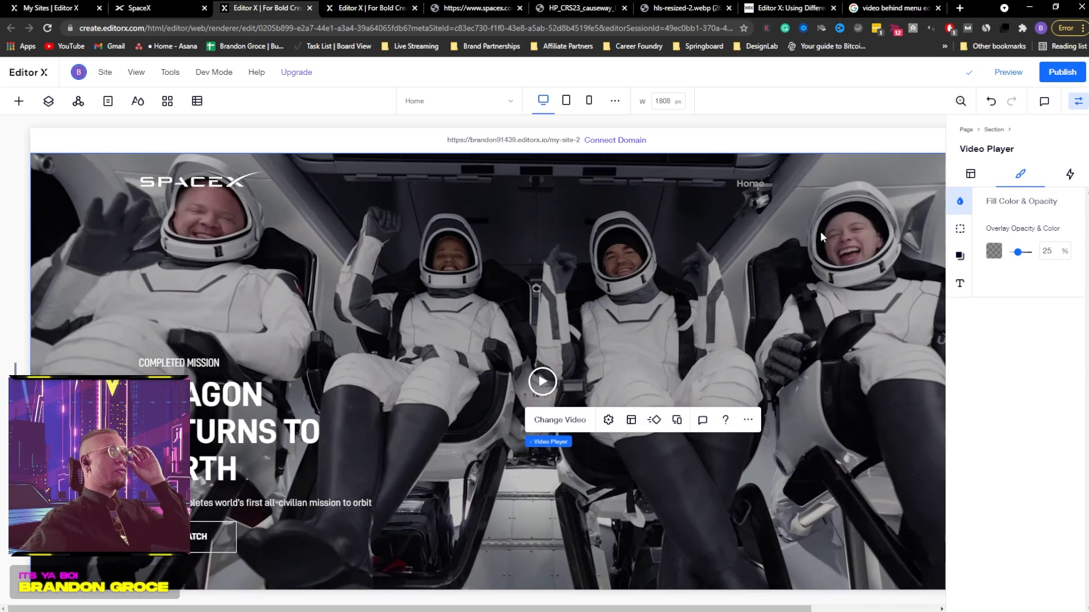
Group the hero's COMPLETED MISSION label, DRAGON RETURNS TO EARTH heading, subtitle and REWATCH button
click(1078, 101)
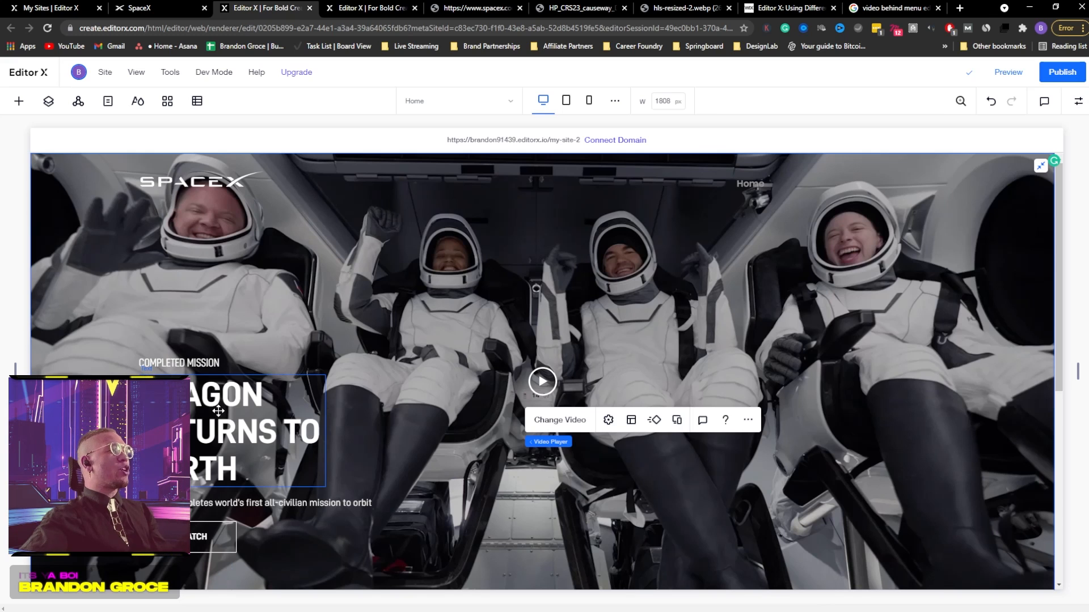
click(205, 365)
shift+click(204, 363)
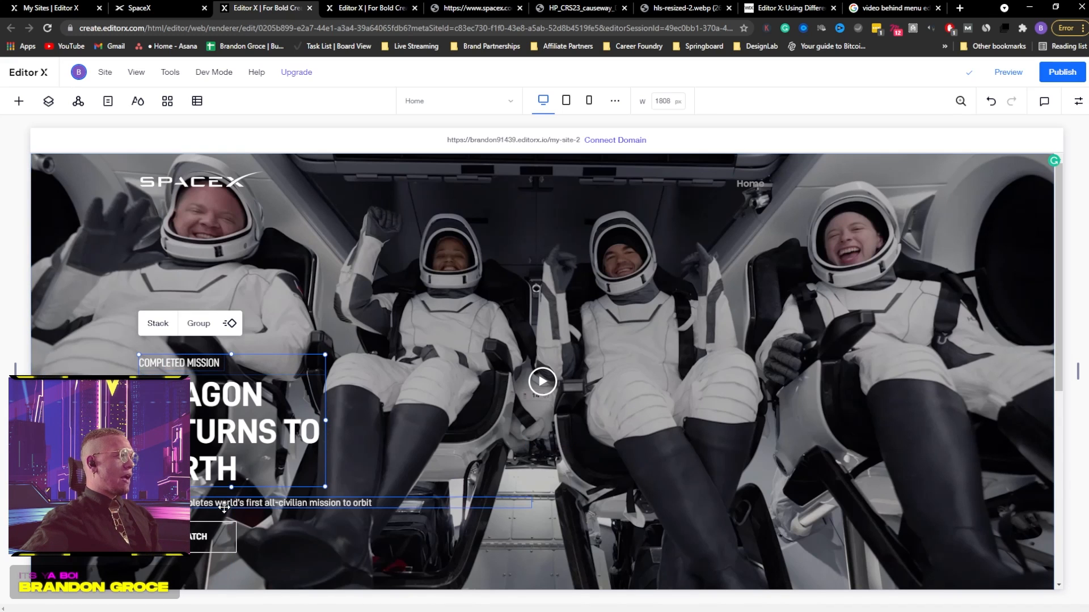
shift+click(224, 505)
shift+click(227, 537)
key(ctrl+g)
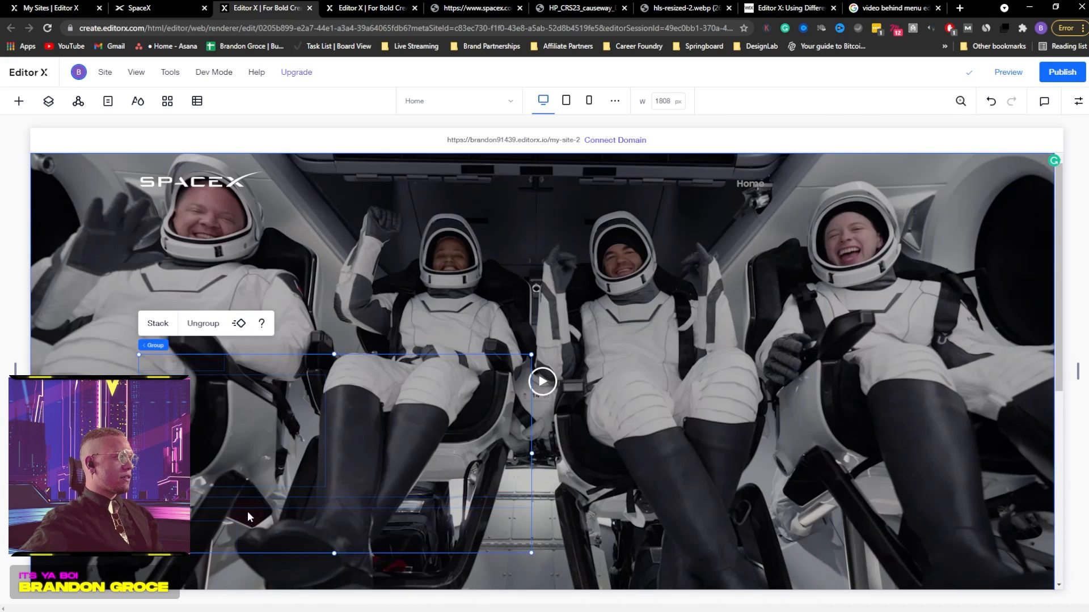
Move the Video Player beneath the hero text and REWATCH button in the layer order
click(49, 101)
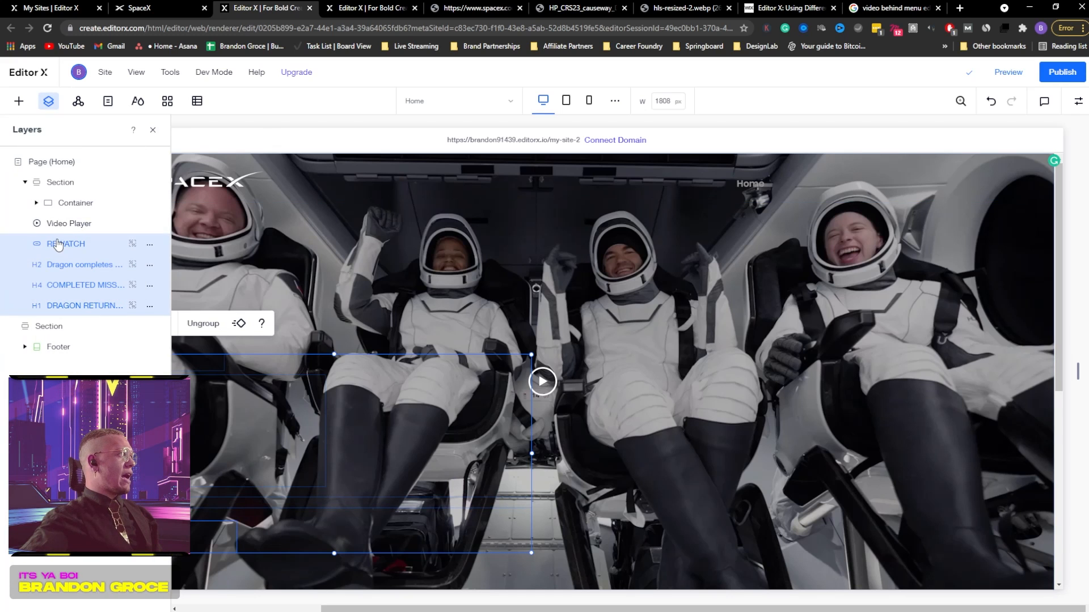
drag(60, 224, 61, 317)
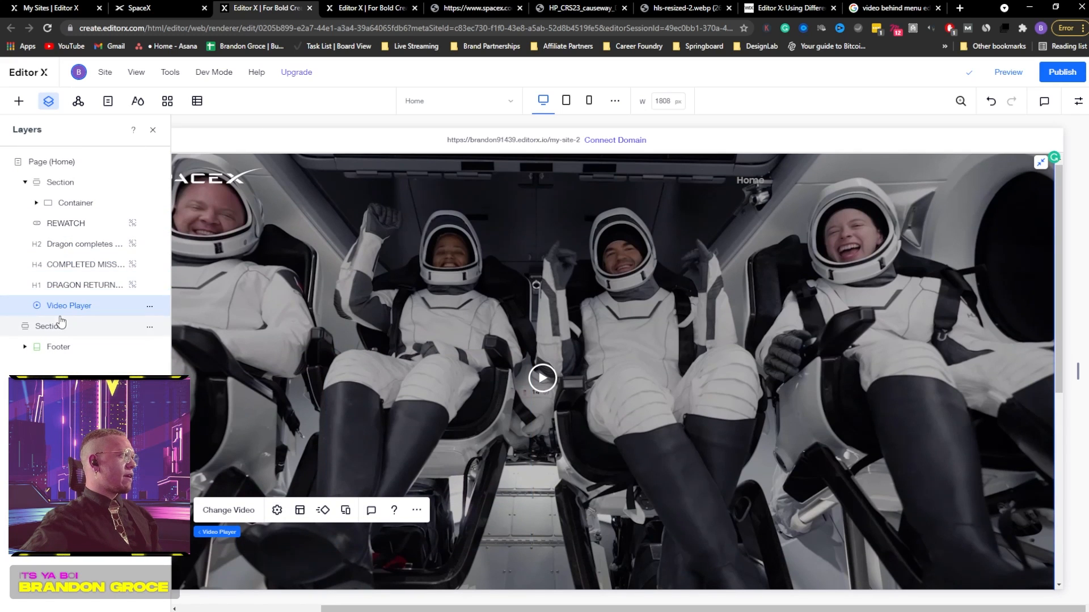
click(25, 182)
click(440, 294)
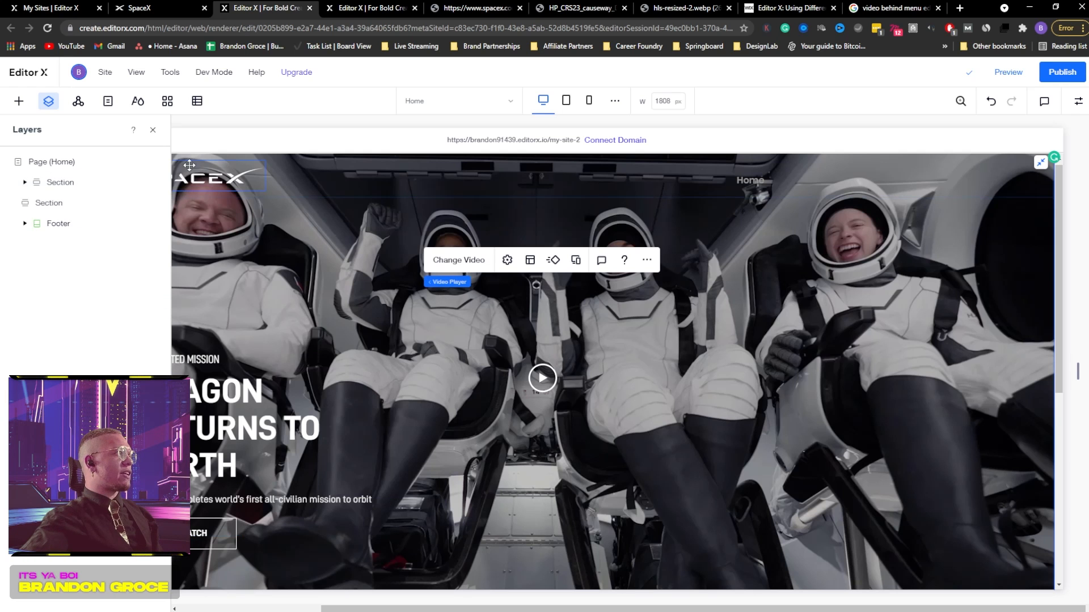
click(153, 130)
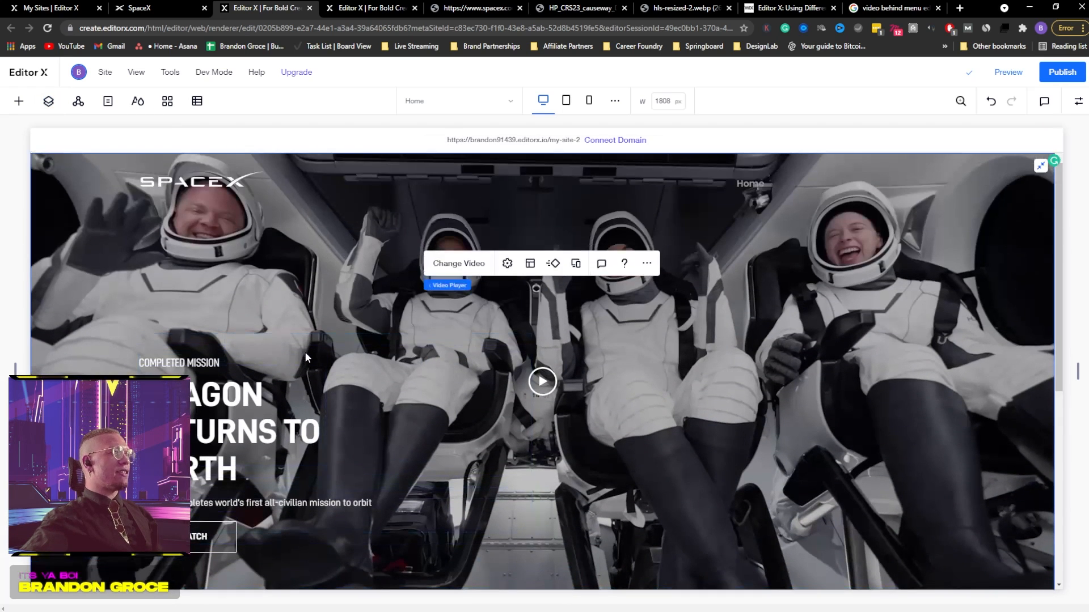
Duplicate the entire hero section, including its header container, text, button and video
click(305, 354)
click(152, 253)
click(193, 266)
click(112, 277)
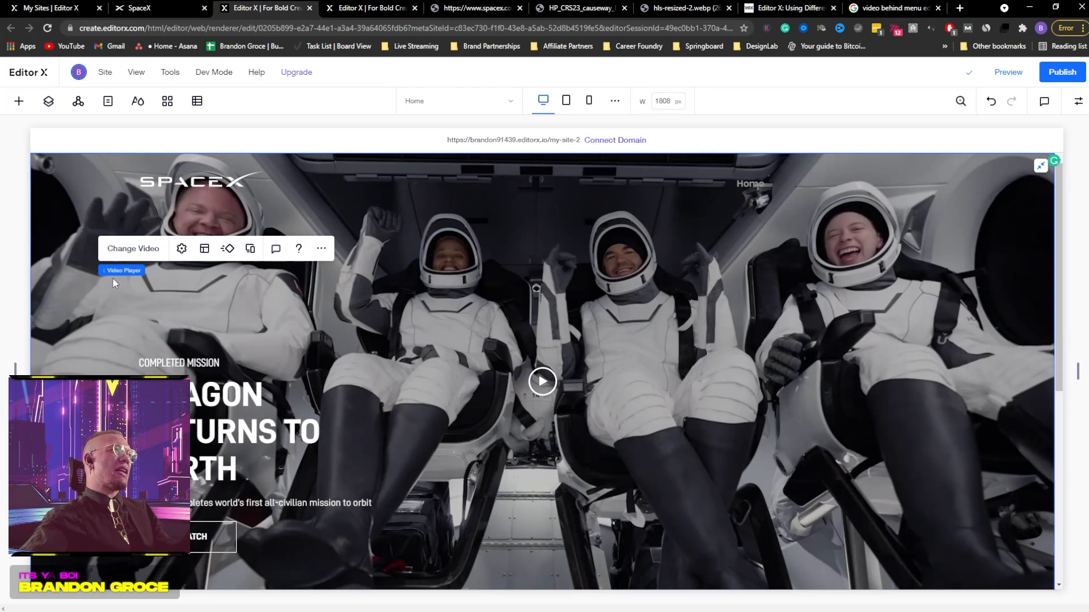
click(61, 181)
click(49, 102)
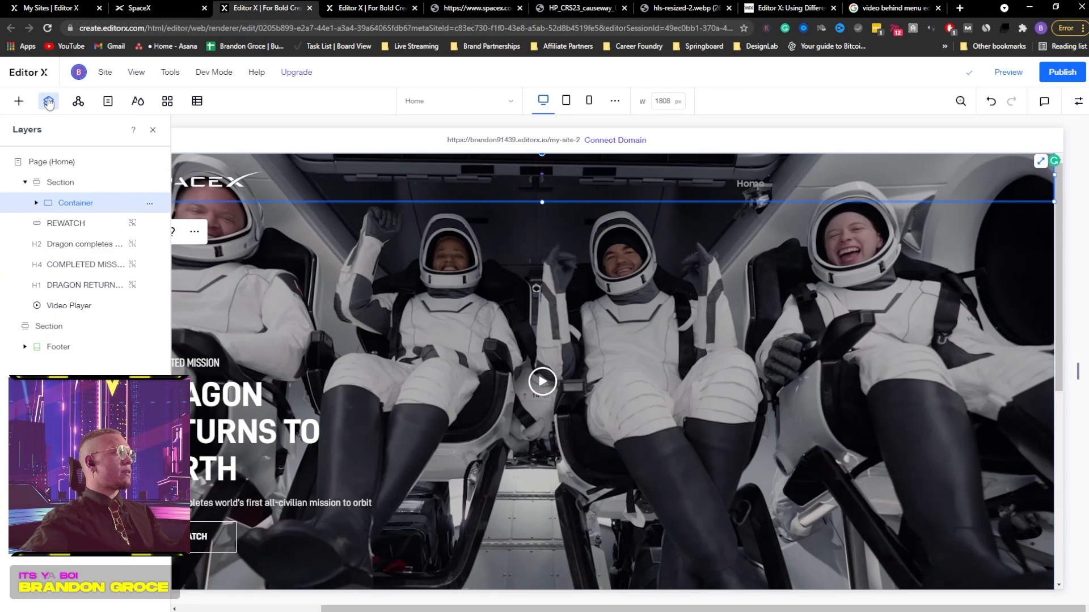
click(25, 182)
click(54, 187)
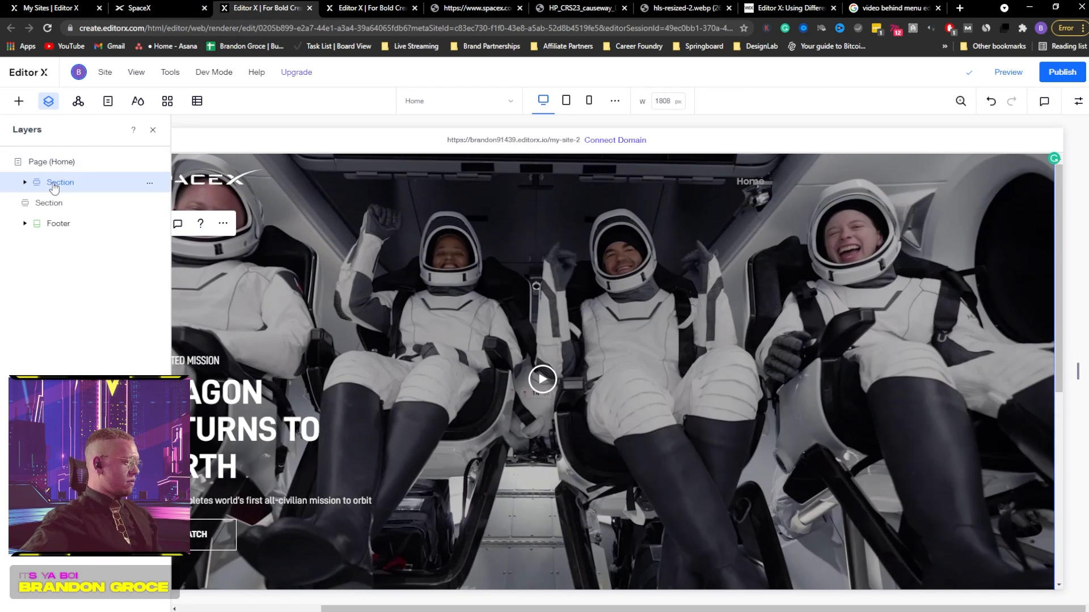
key(ctrl+d)
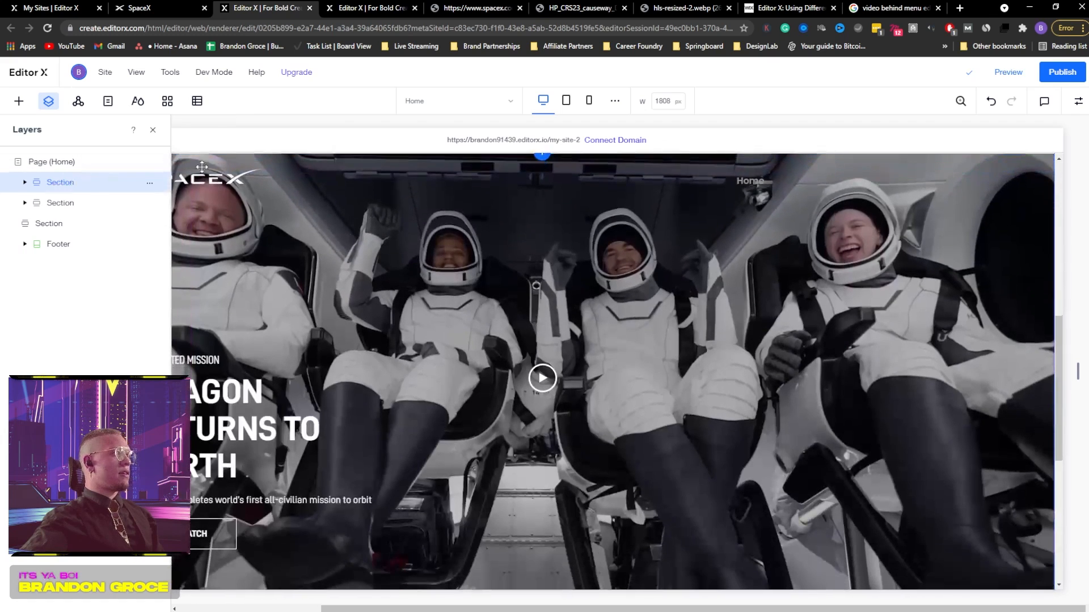
Delete the header container with the SpaceX logo and Home menu from the duplicated section
click(152, 130)
click(96, 355)
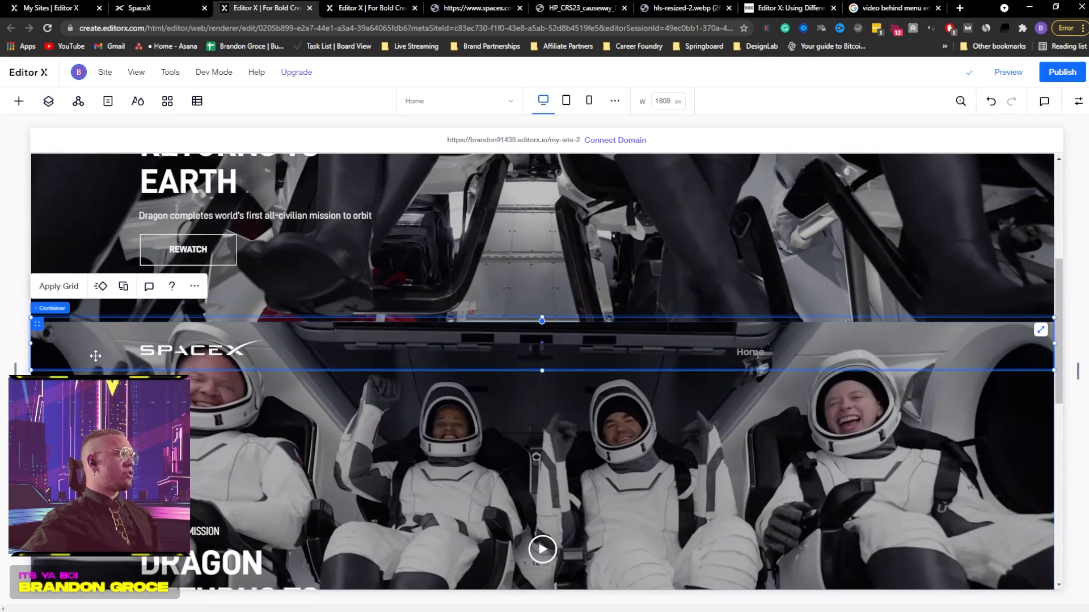
drag(99, 356, 151, 405)
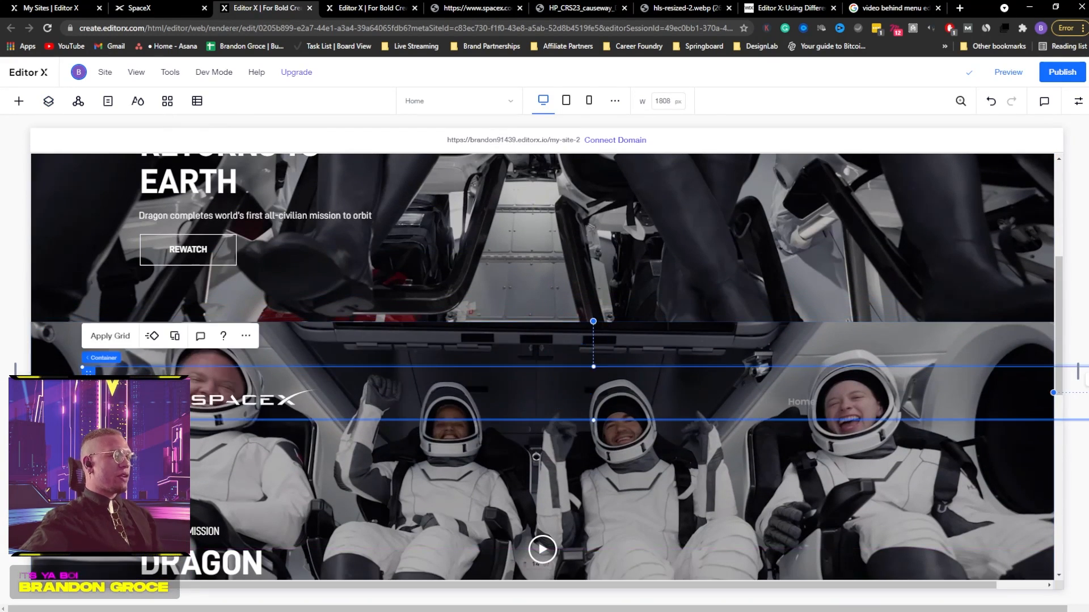
key(Delete)
Review the stacked sections on the page and compare them with the rocket section on spacex.com
scroll(479, 455, down, 3)
scroll(481, 448, down, 8)
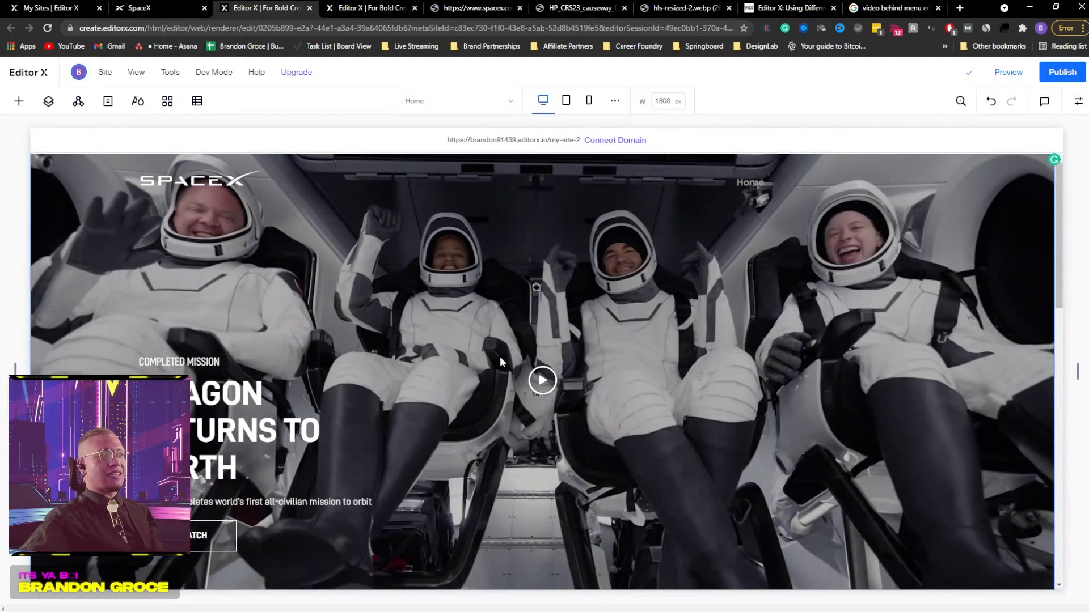
scroll(499, 356, up, 3)
scroll(502, 348, down, 6)
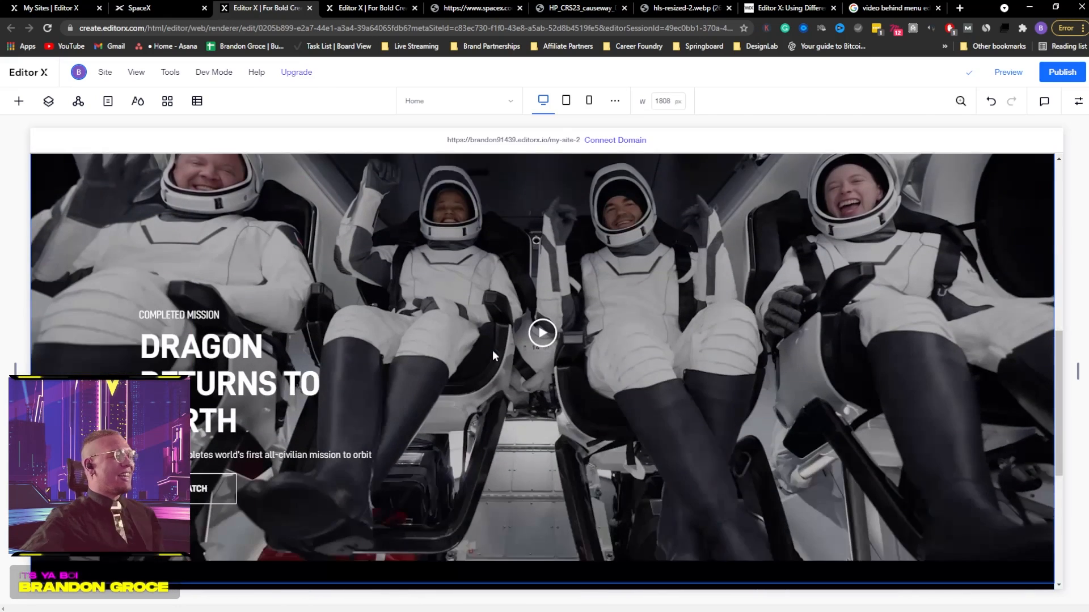
scroll(471, 340, down, 3)
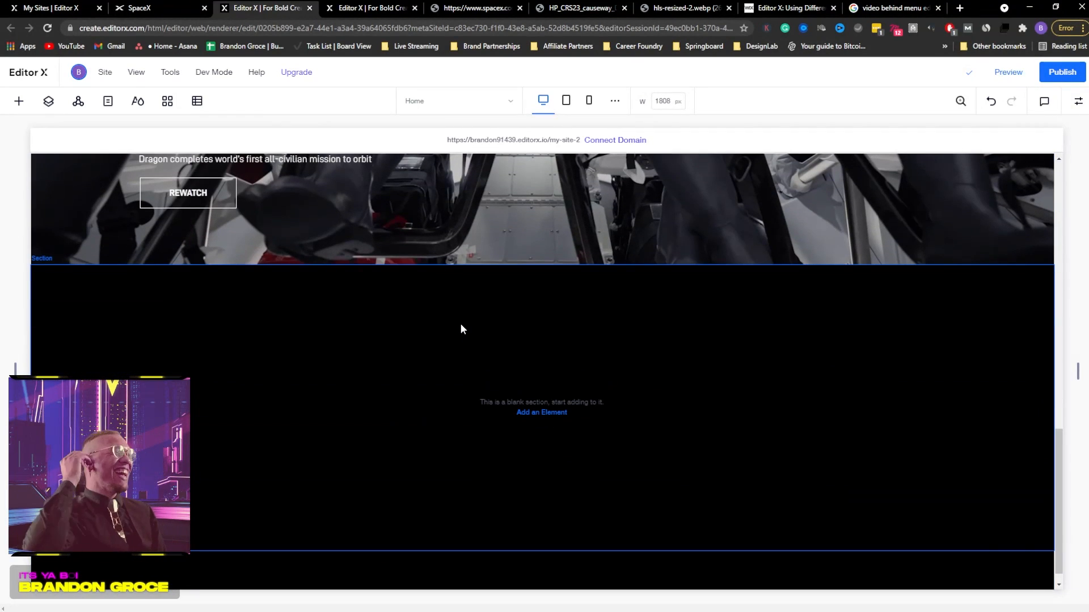
scroll(427, 321, up, 6)
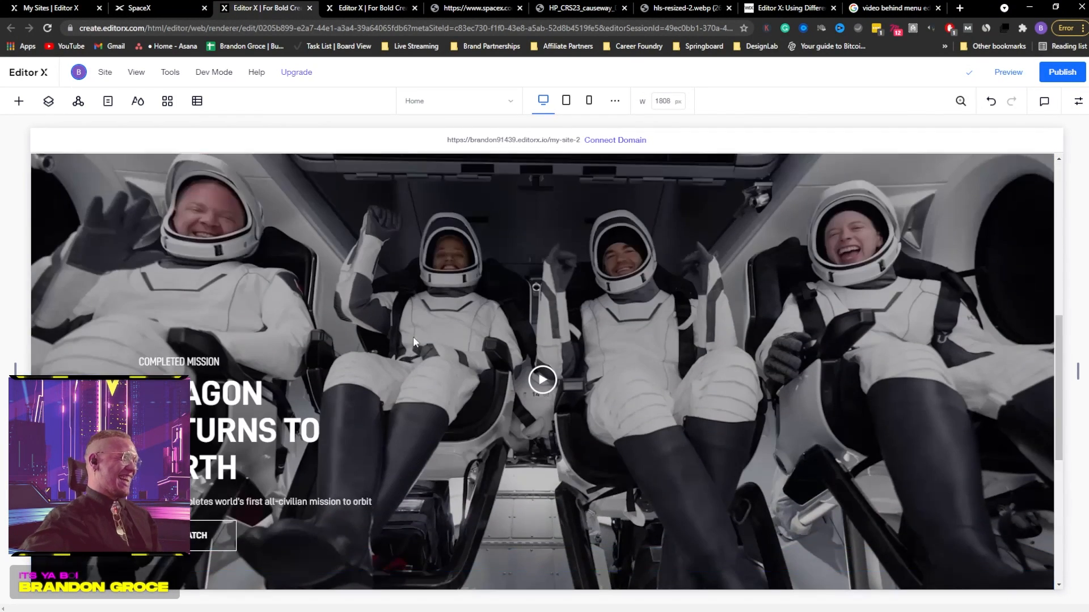
scroll(413, 340, down, 3)
click(142, 8)
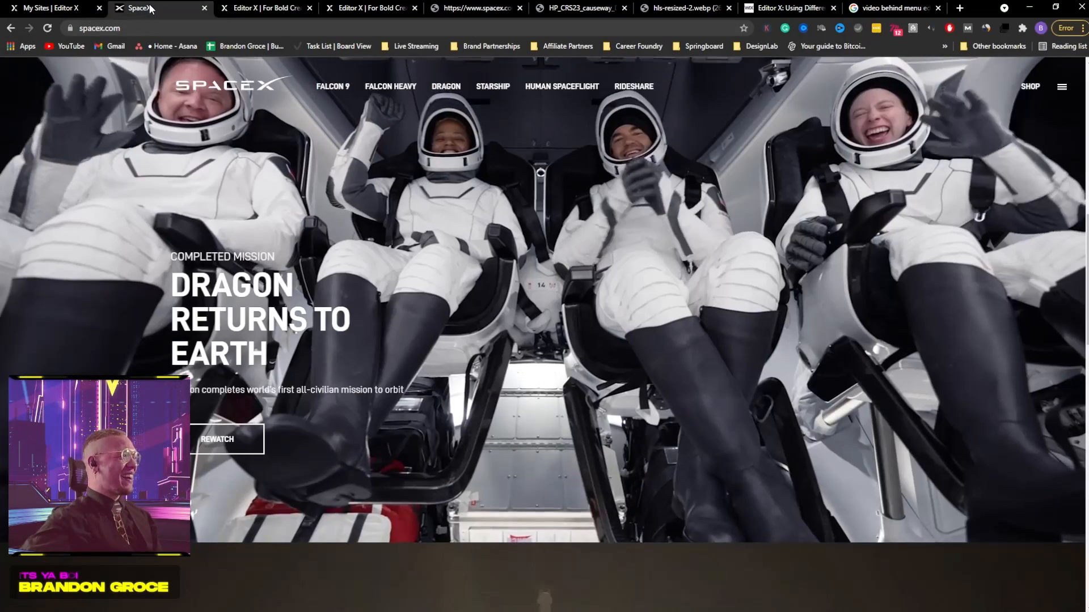
scroll(404, 232, down, 3)
scroll(435, 340, up, 14)
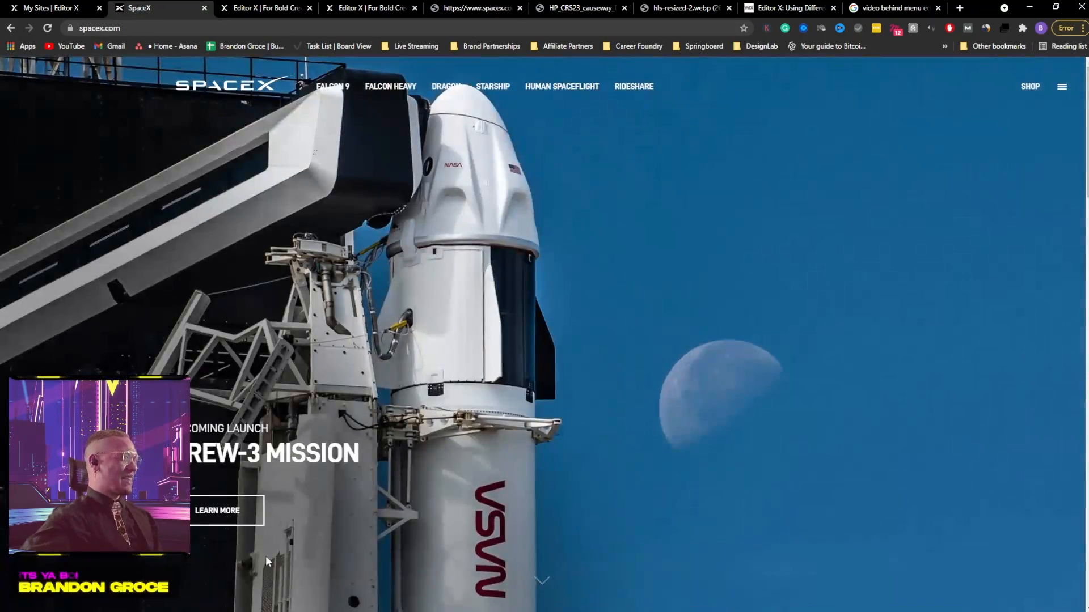
click(261, 8)
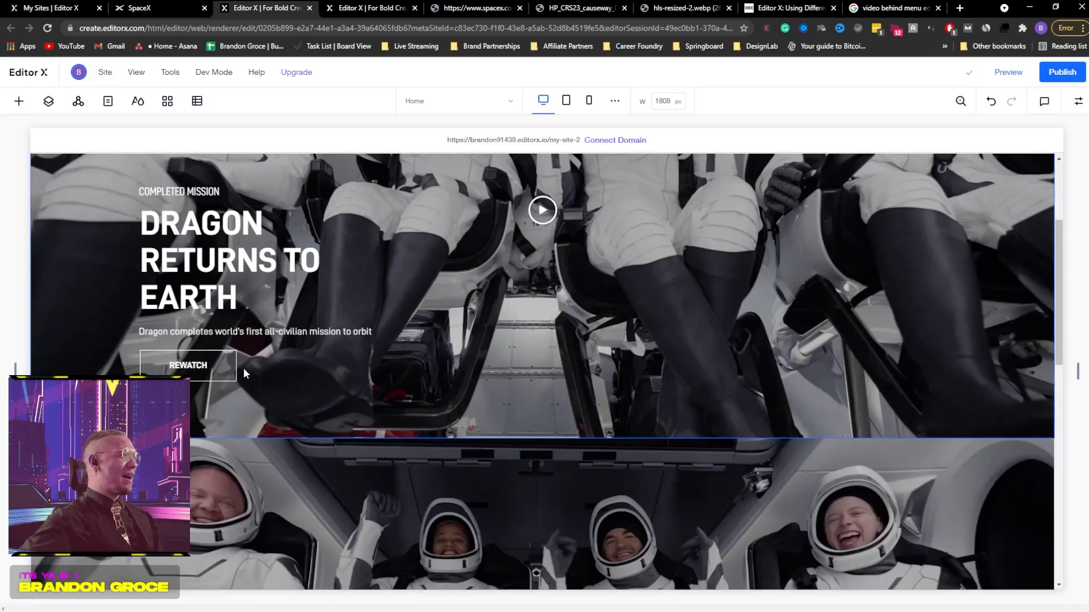
Rename the first section to Menu + Header and the duplicated section to Space Ship
scroll(278, 389, down, 1)
scroll(278, 389, down, 3)
click(349, 353)
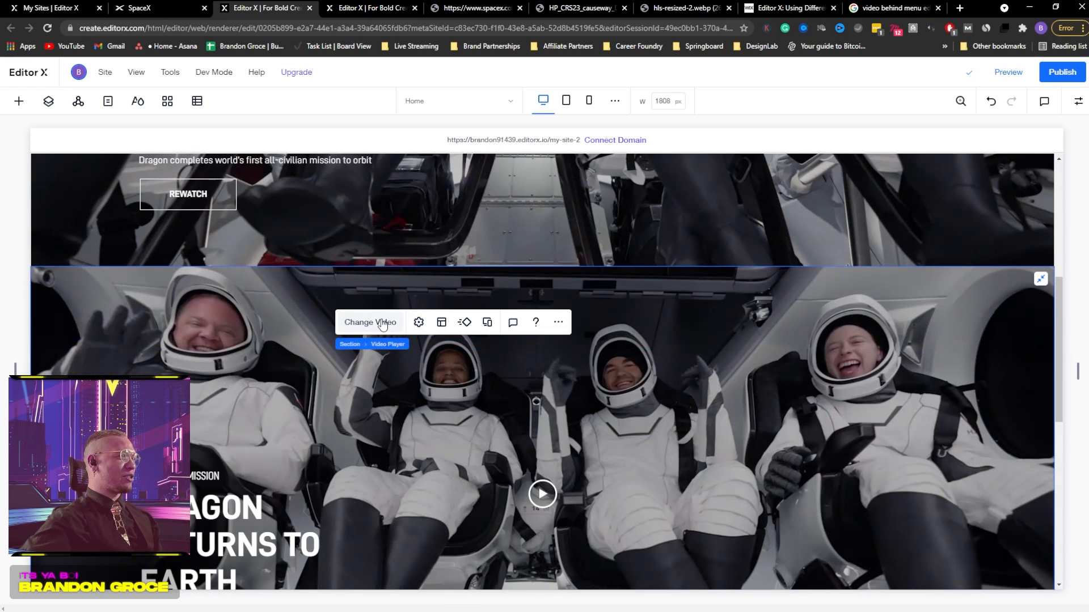
click(49, 101)
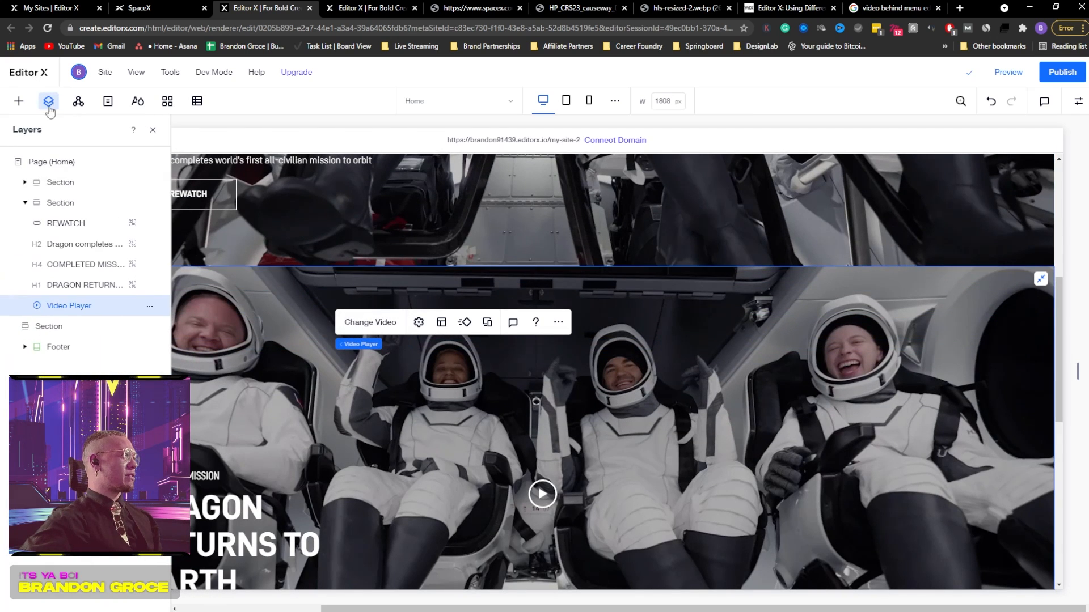
click(25, 203)
right_click(54, 182)
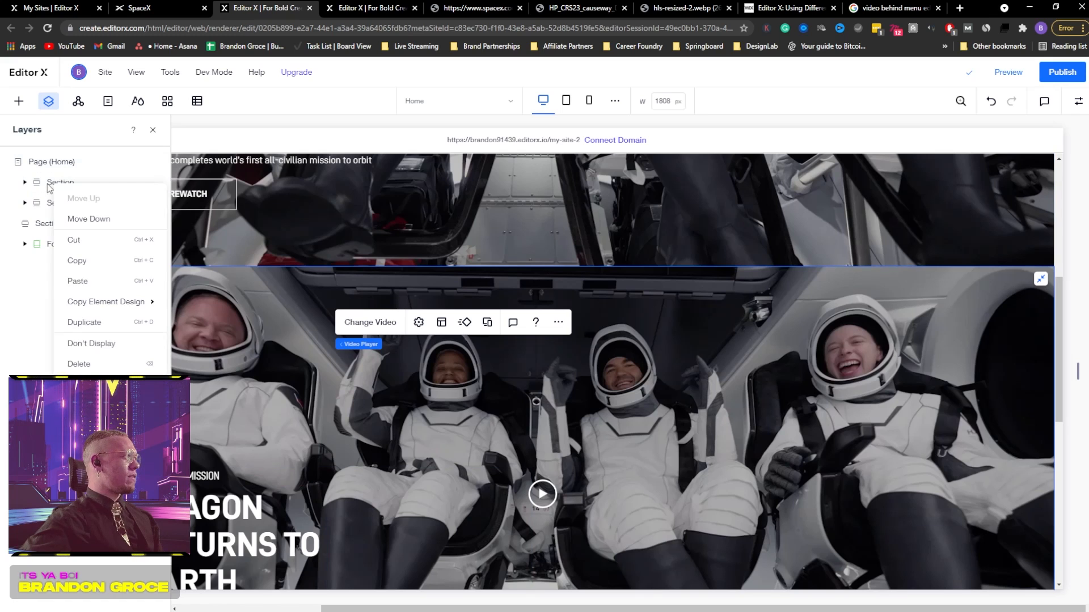
mouse_move(111, 429)
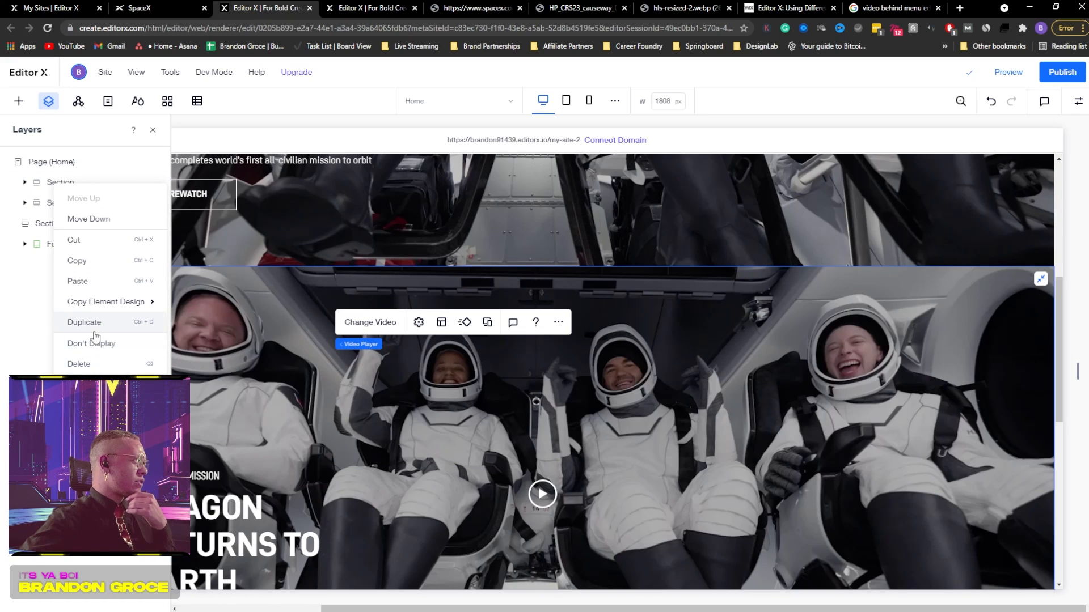
click(63, 184)
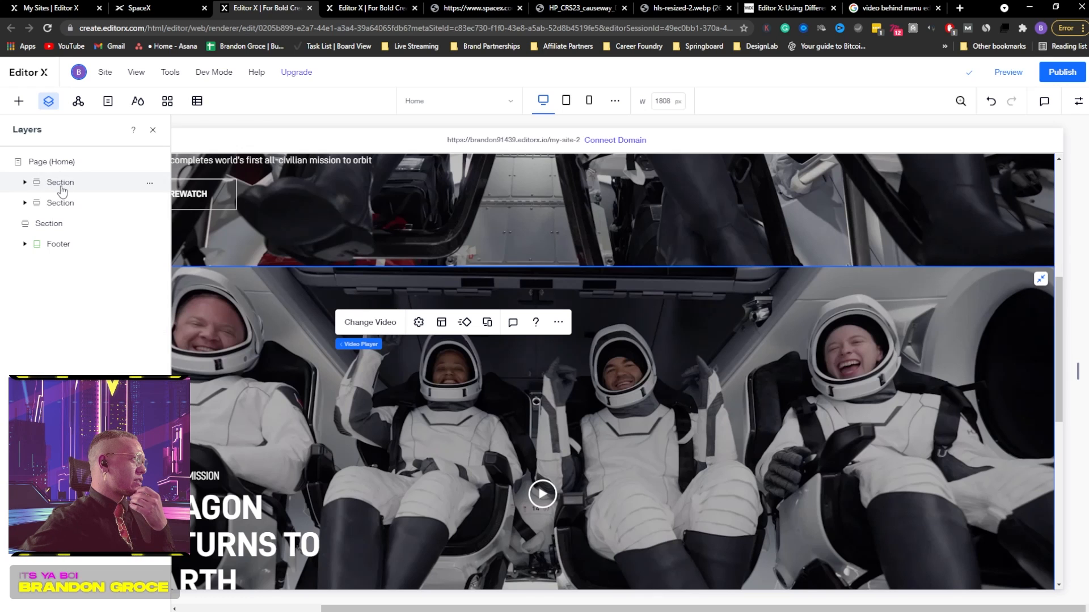
double_click(63, 183)
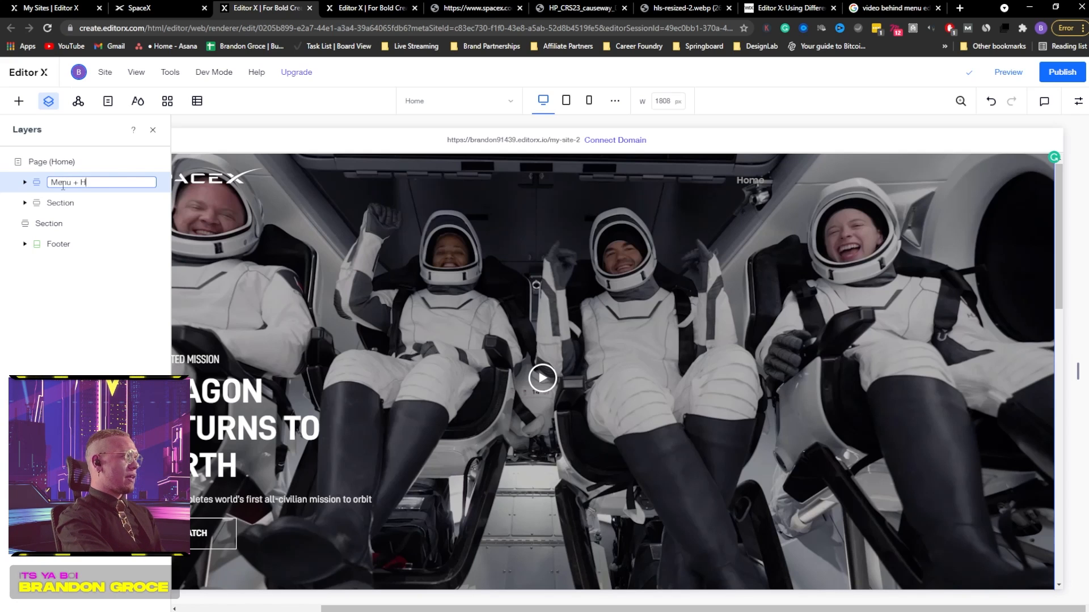
text(r)
key(Return)
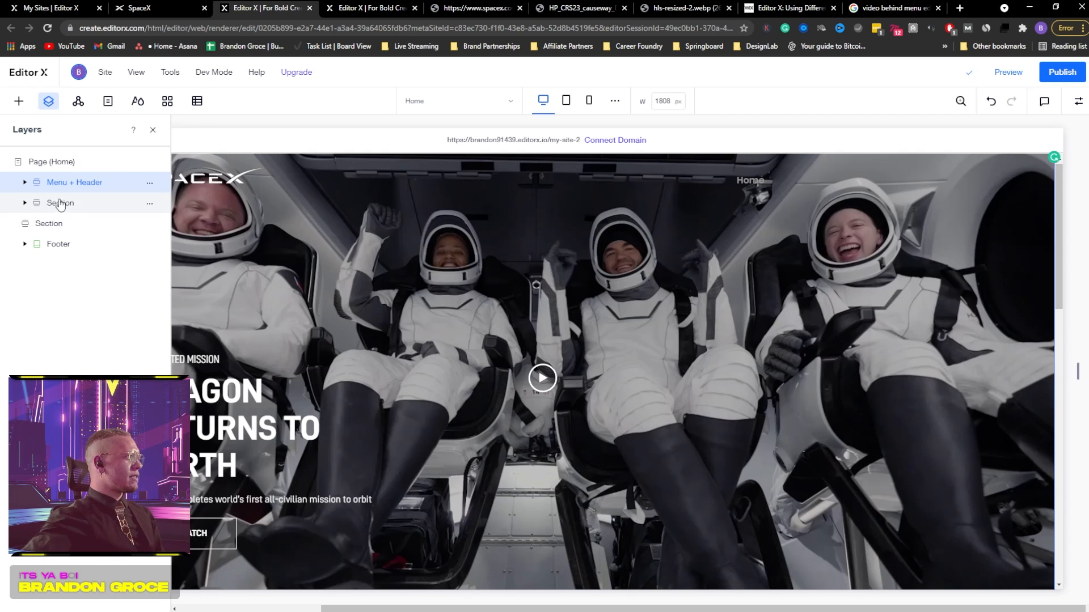
double_click(60, 203)
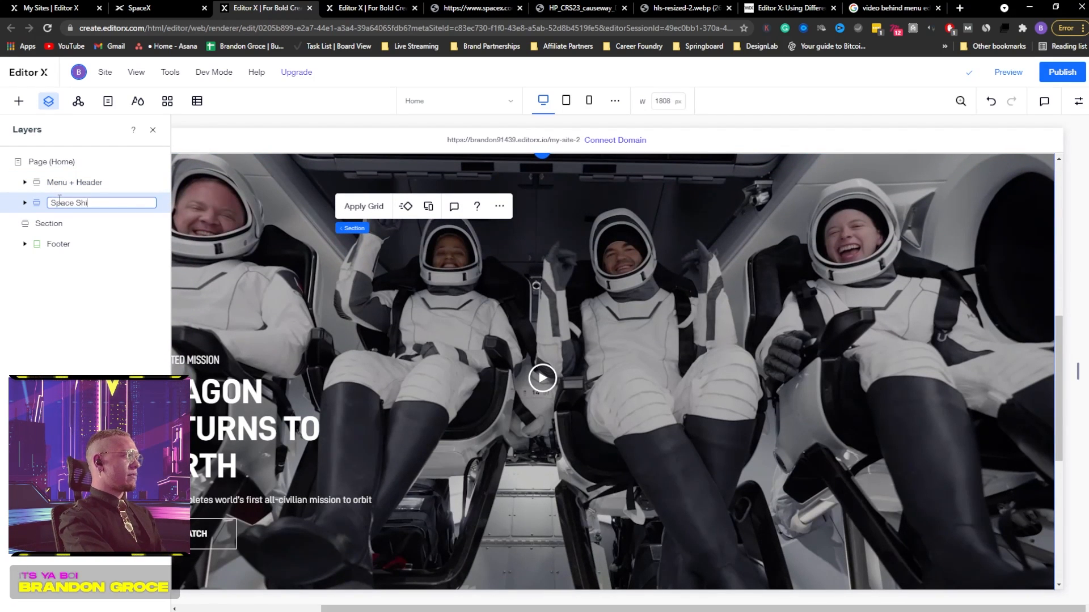
key(Return)
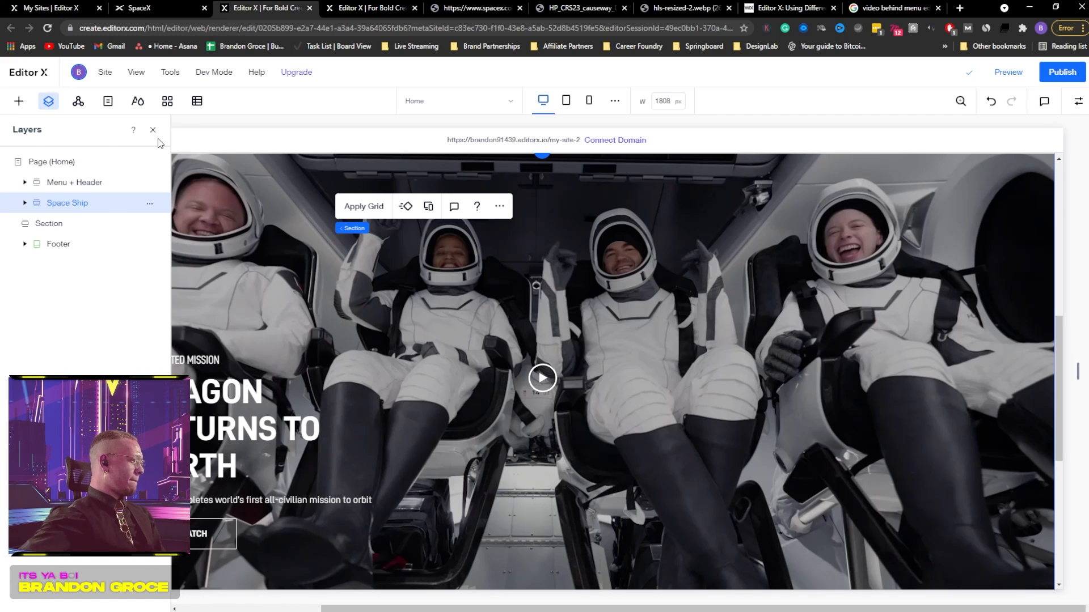
Add the uploaded image Space X 1.webp to the Space Ship section and move it beneath the text in the layer order
click(19, 101)
click(53, 298)
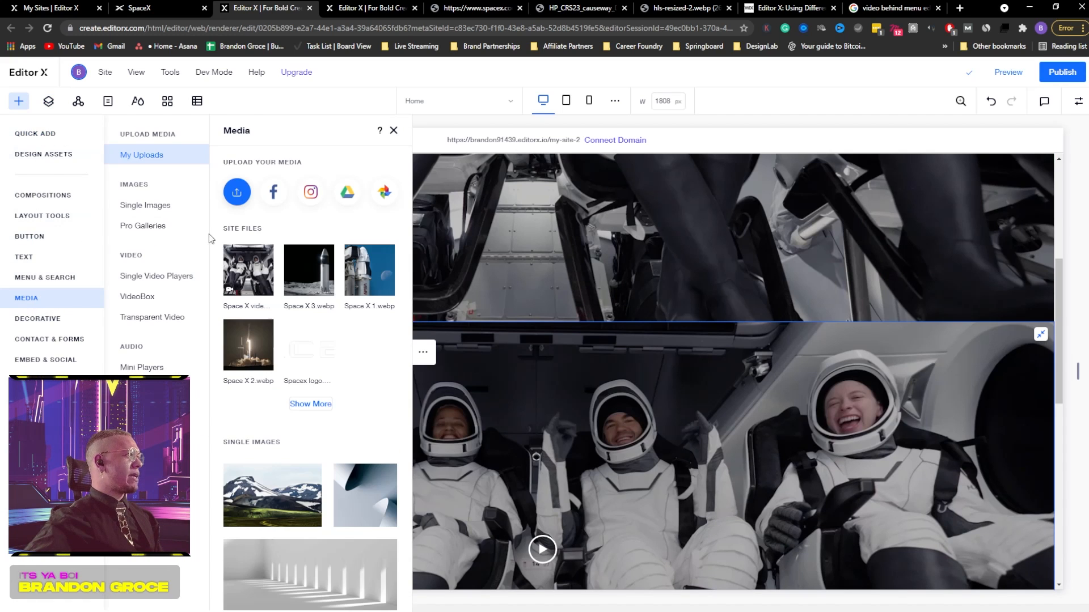
drag(367, 275, 144, 391)
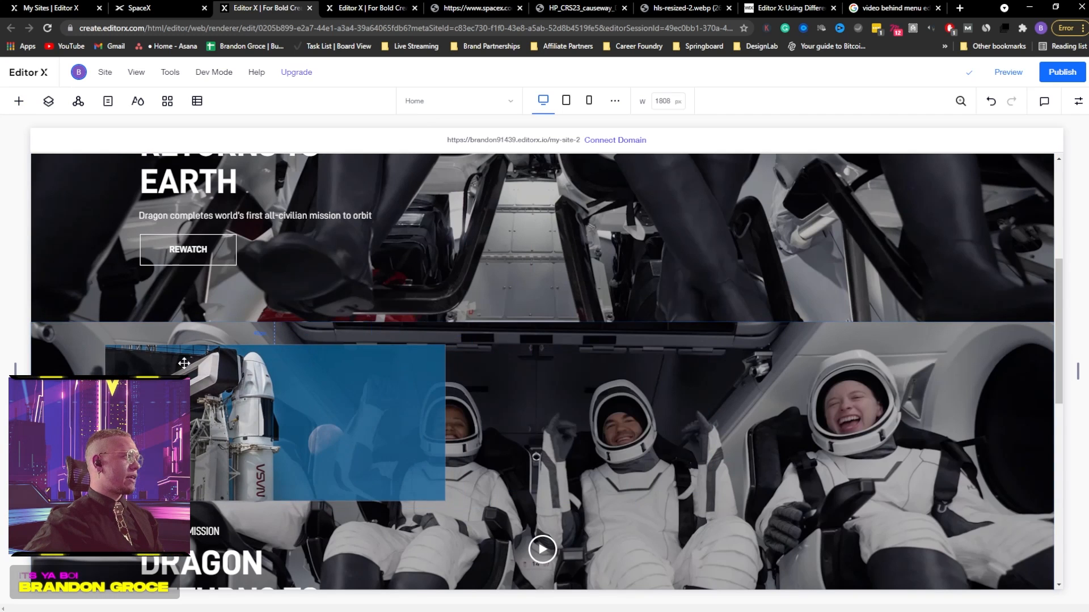
click(48, 101)
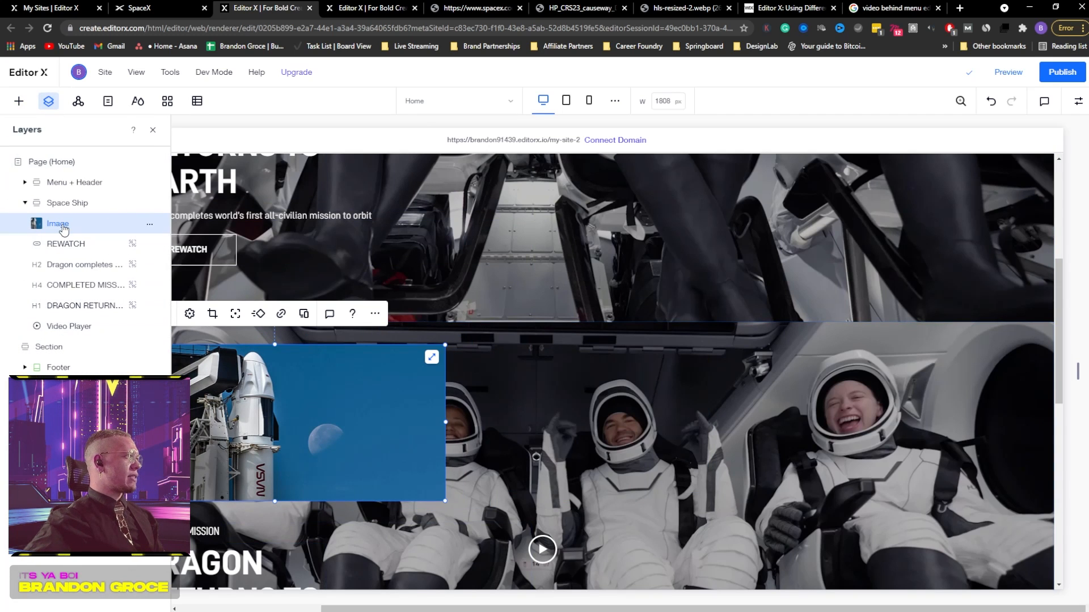
drag(64, 228, 64, 312)
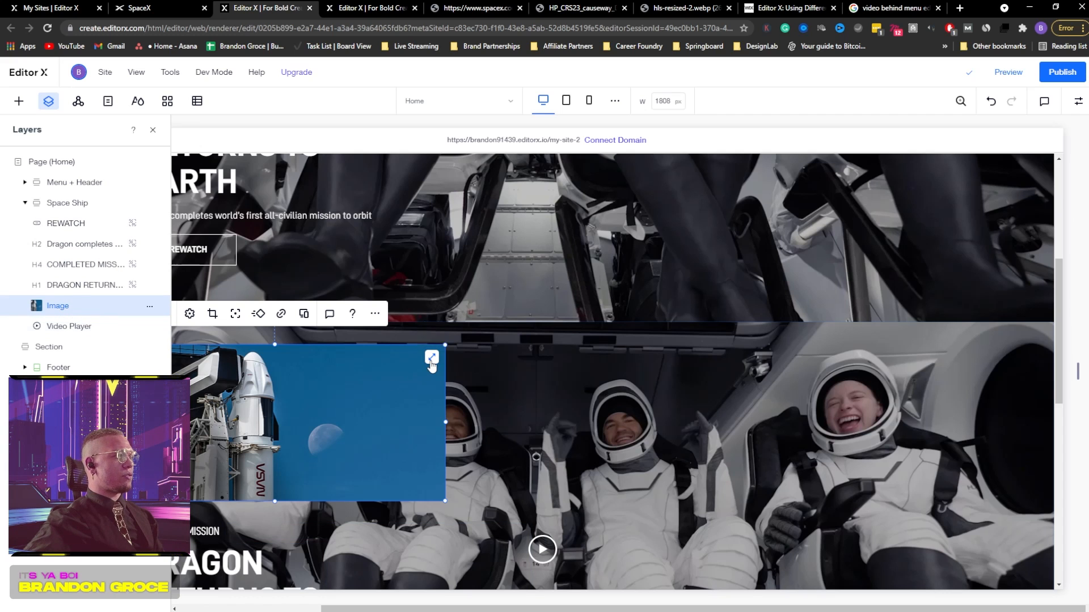
Stretch the rocket image to fill the Space Ship section and delete that section's Video Player
click(432, 358)
click(70, 307)
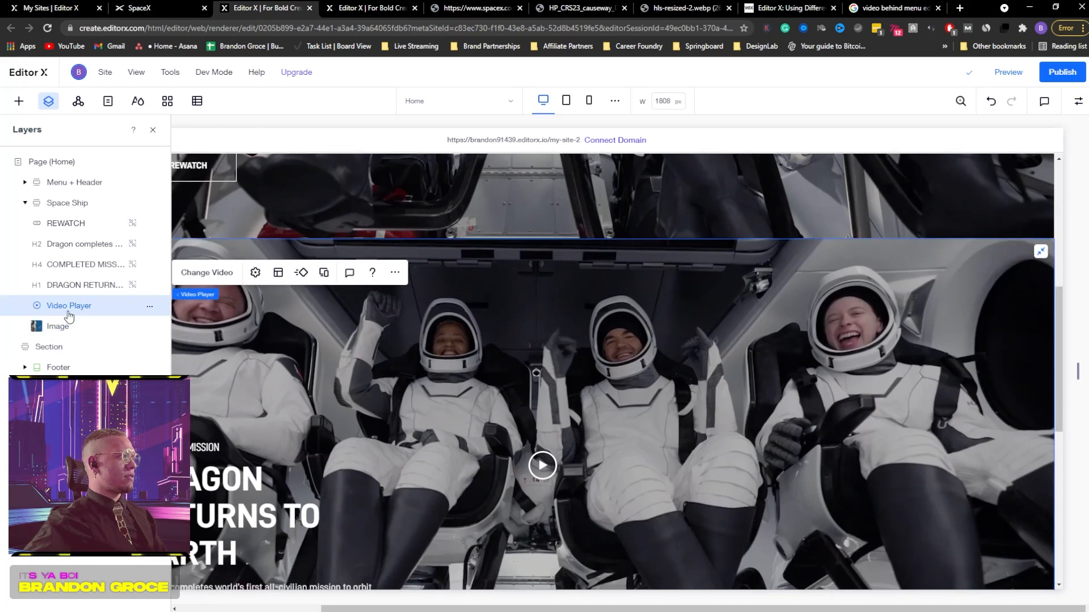
key(Delete)
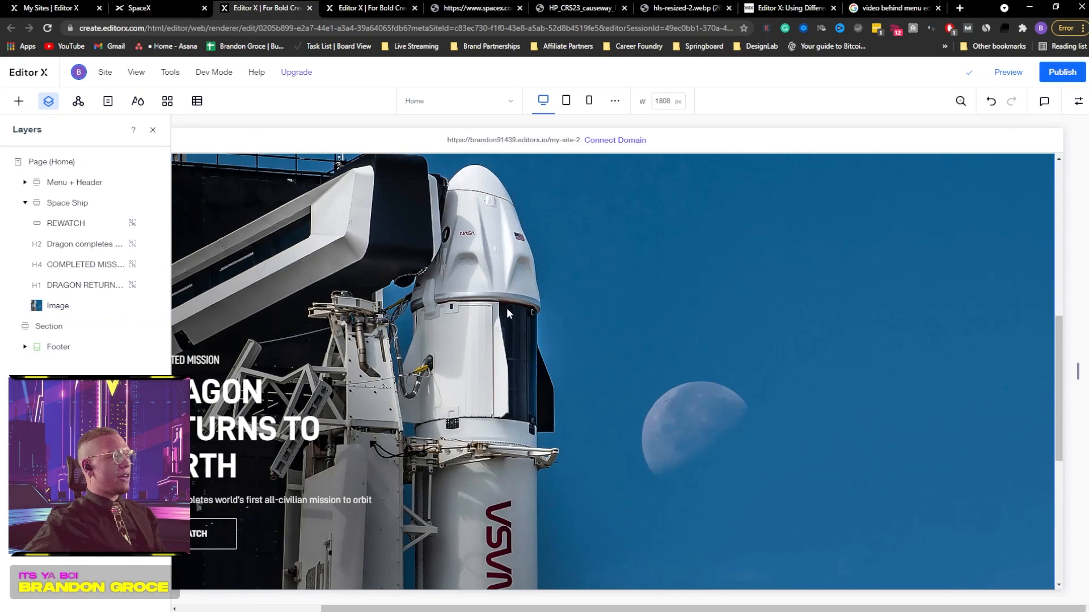
Copy the UPCOMING LAUNCH label from spacex.com and use it to replace the COMPLETED MISSION text in the Space Ship section
click(153, 132)
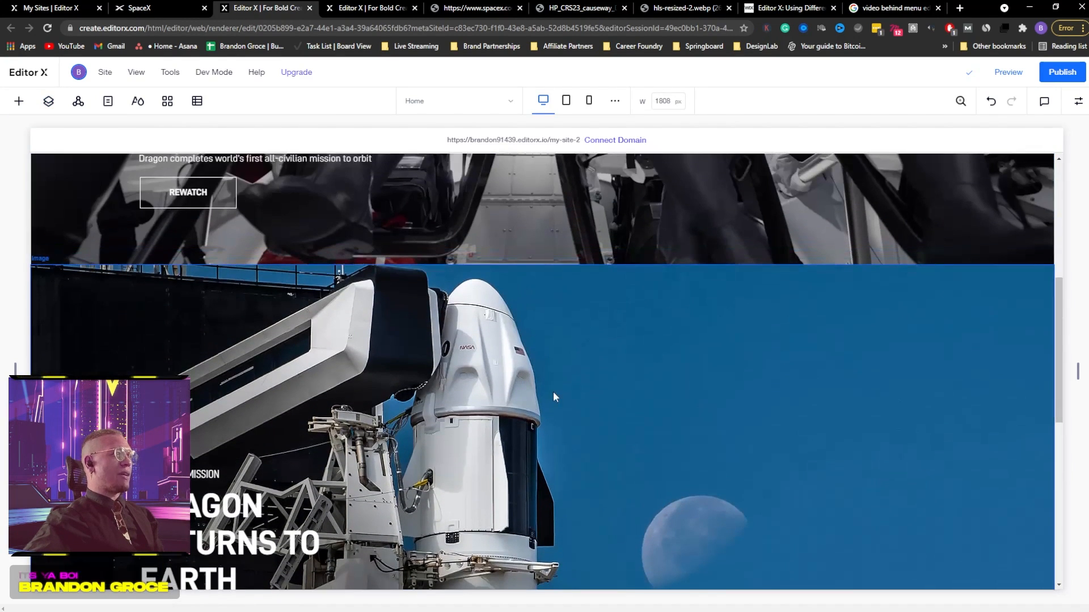
scroll(808, 400, down, 6)
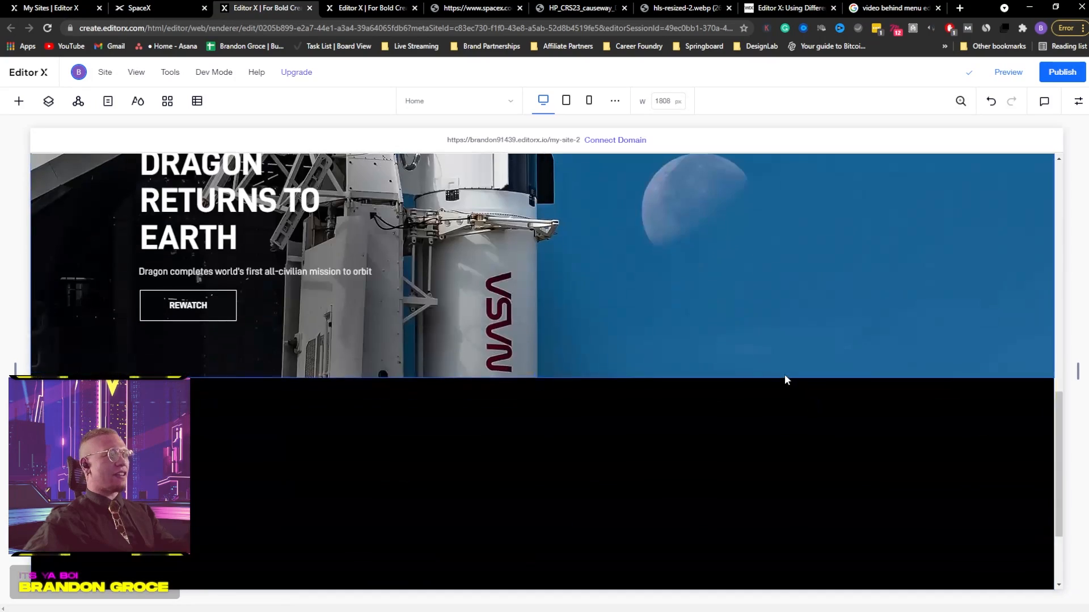
scroll(783, 374, up, 5)
scroll(782, 379, up, 6)
scroll(782, 380, down, 9)
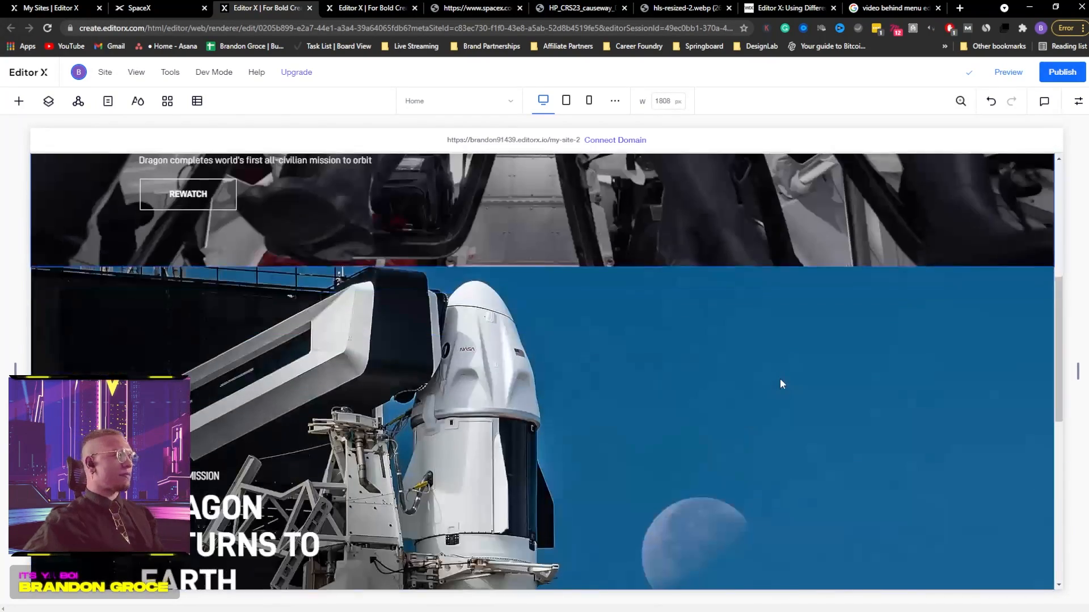
click(146, 8)
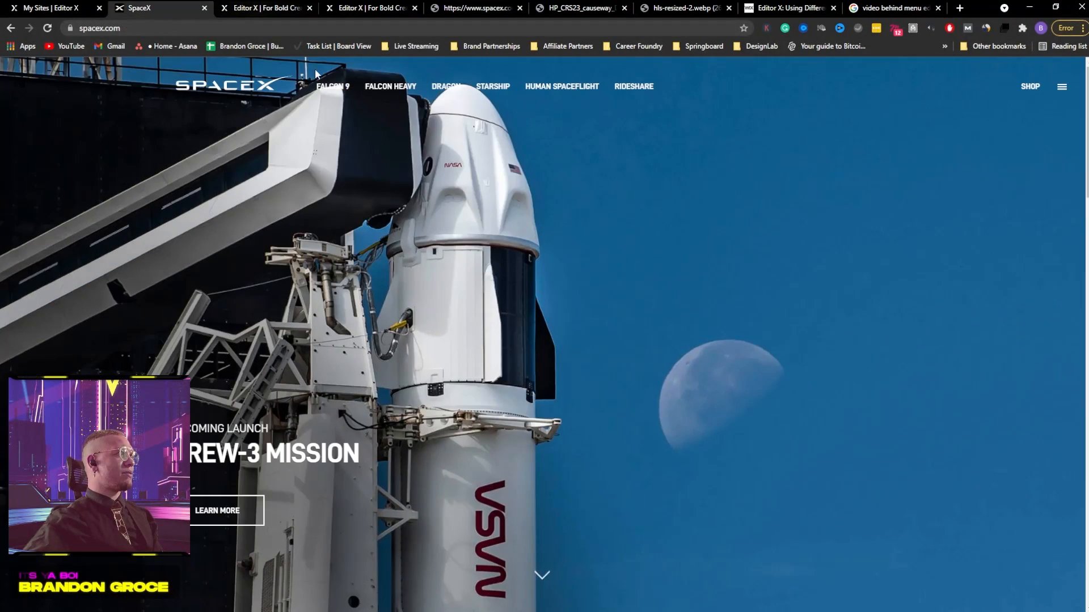
drag(176, 429, 276, 429)
key(ctrl+c)
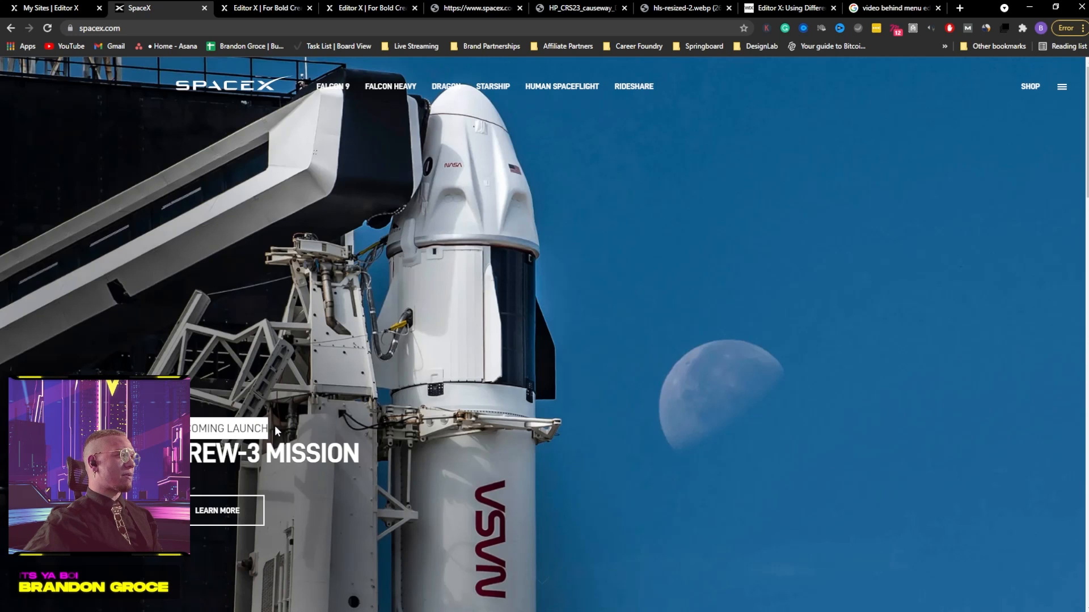
click(252, 12)
click(187, 247)
double_click(187, 248)
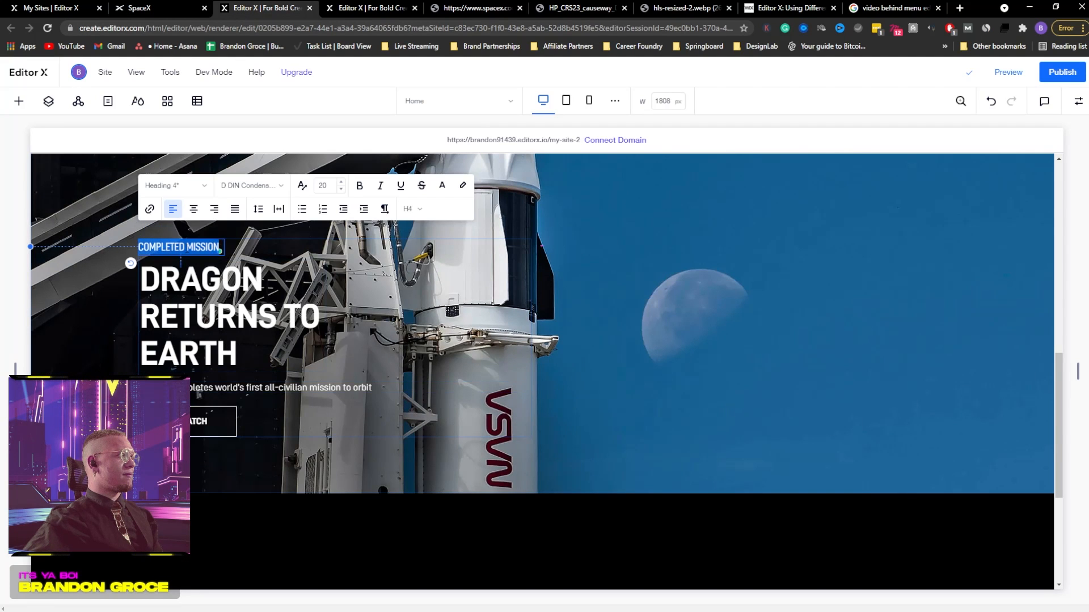
key(ctrl+v)
Replace the Space Ship section's main heading with CREW-3 MISSION, taken from the rocket section on spacex.com
key(ctrl+shift+Tab)
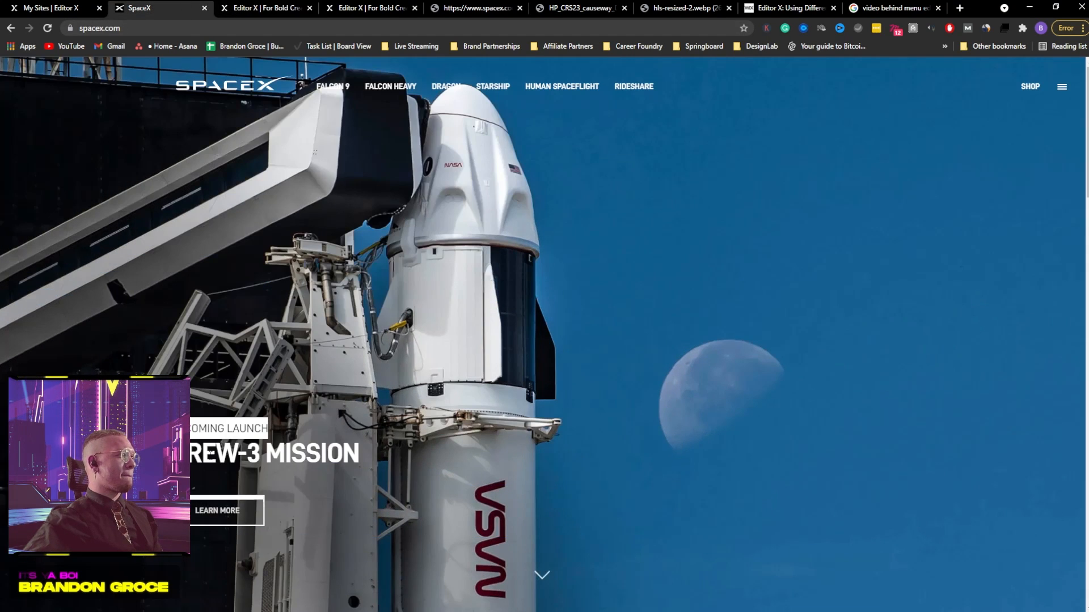
click(227, 8)
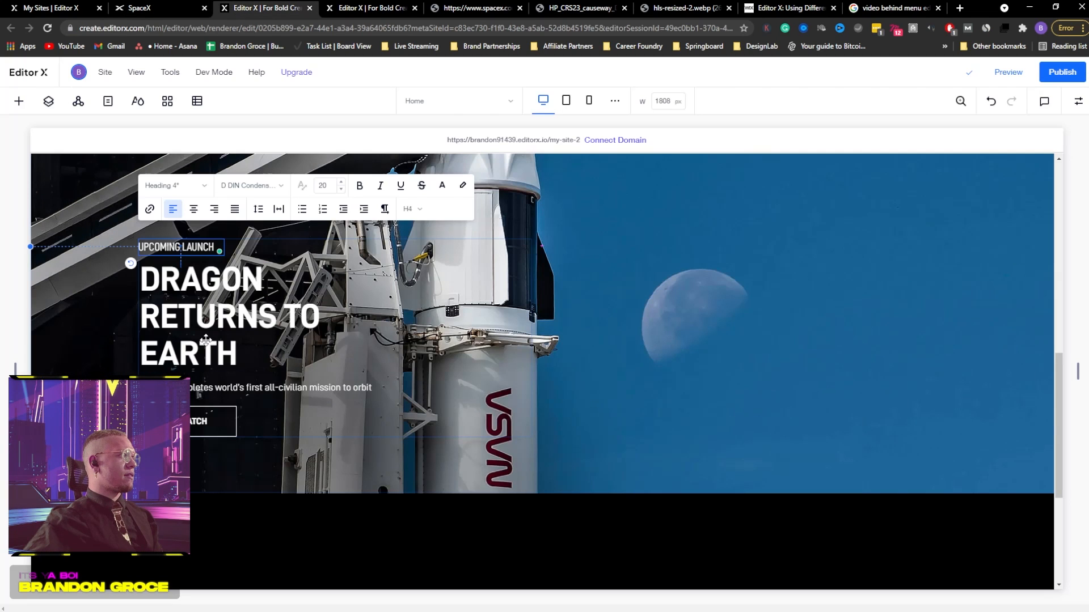
scroll(288, 410, down, 6)
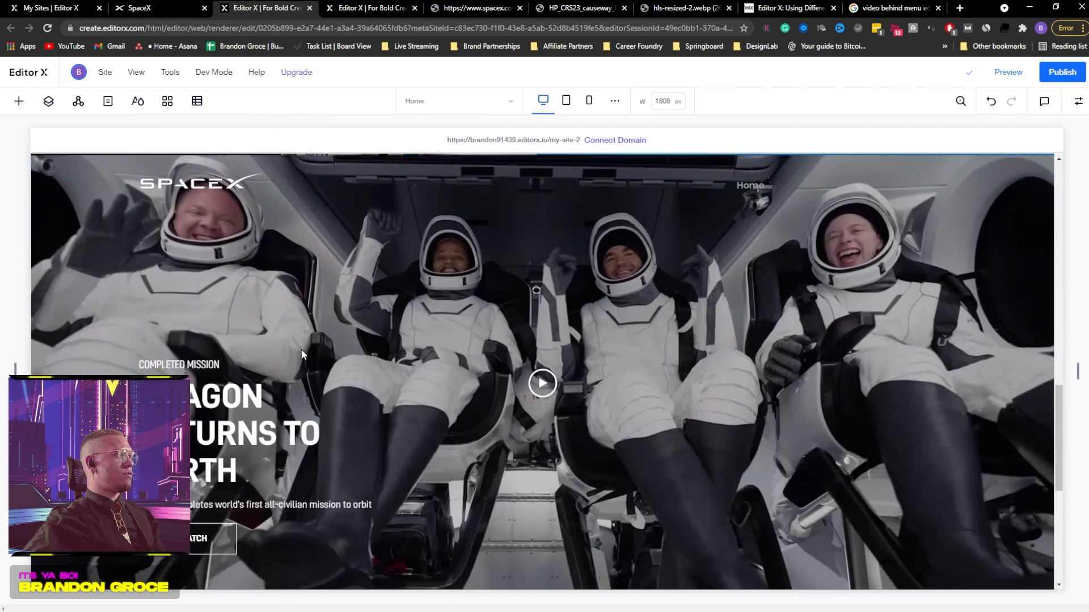
key(ctrl+z)
double_click(224, 412)
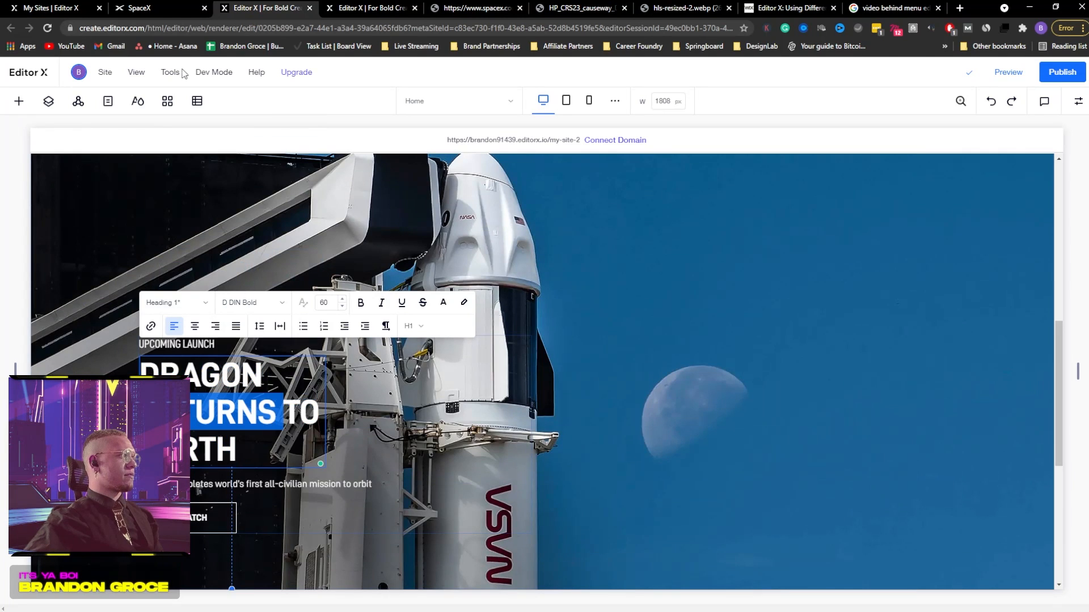
click(147, 8)
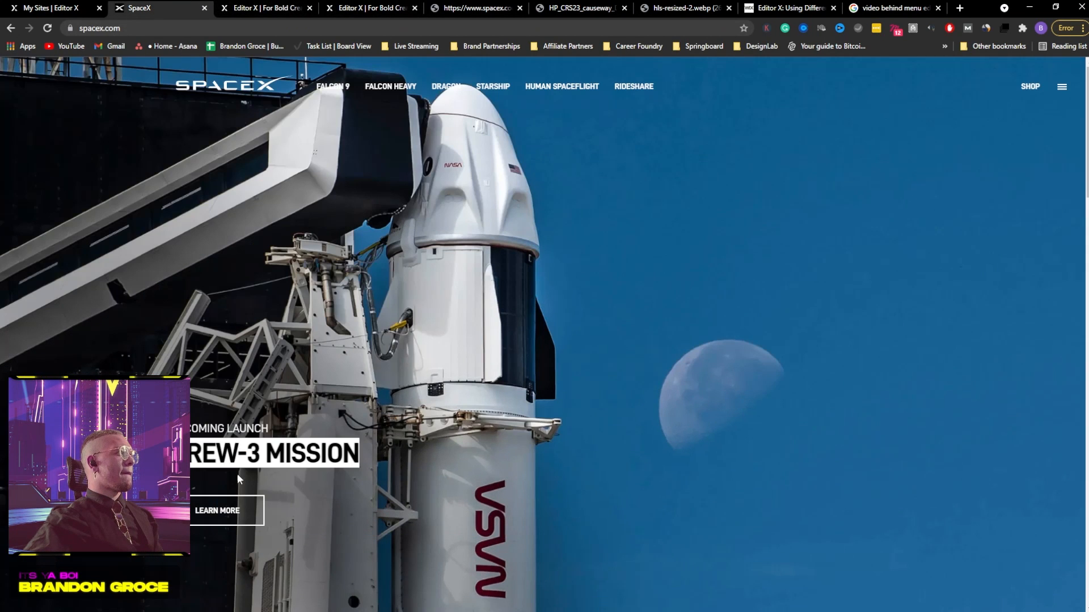
click(248, 8)
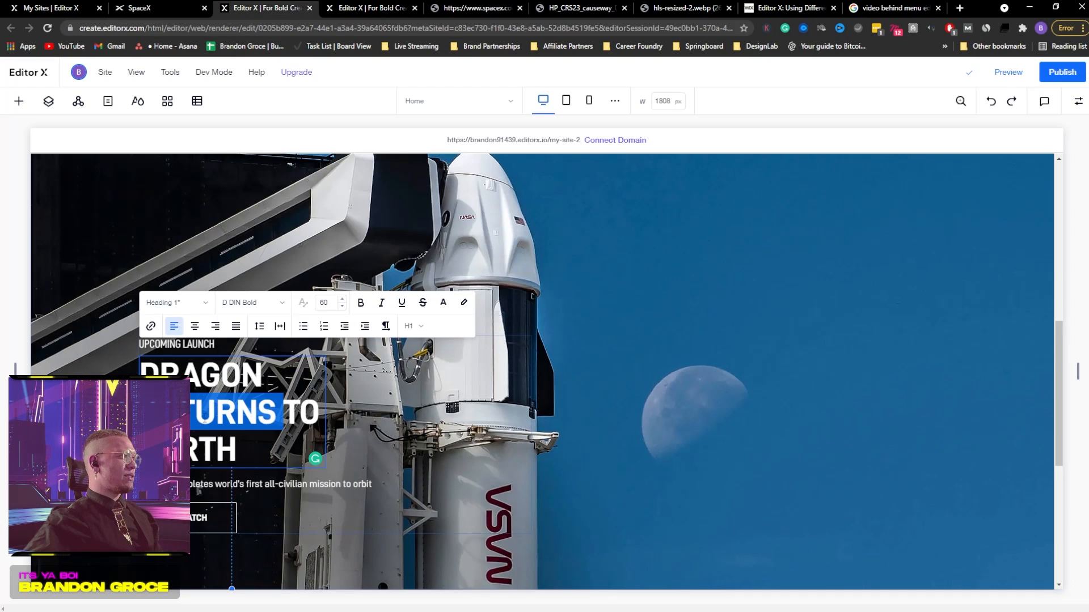
key(ctrl+a)
text(CREW-3 MISSION)
click(456, 390)
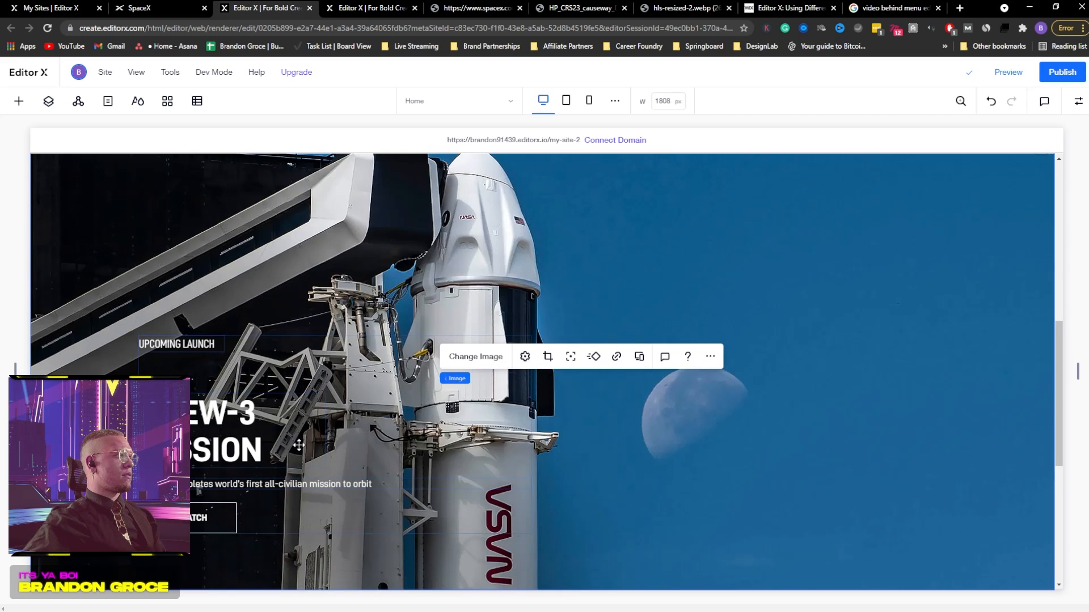
Move the CREW-3 MISSION heading up so it sits directly beneath the UPCOMING LAUNCH label
click(262, 430)
double_click(262, 430)
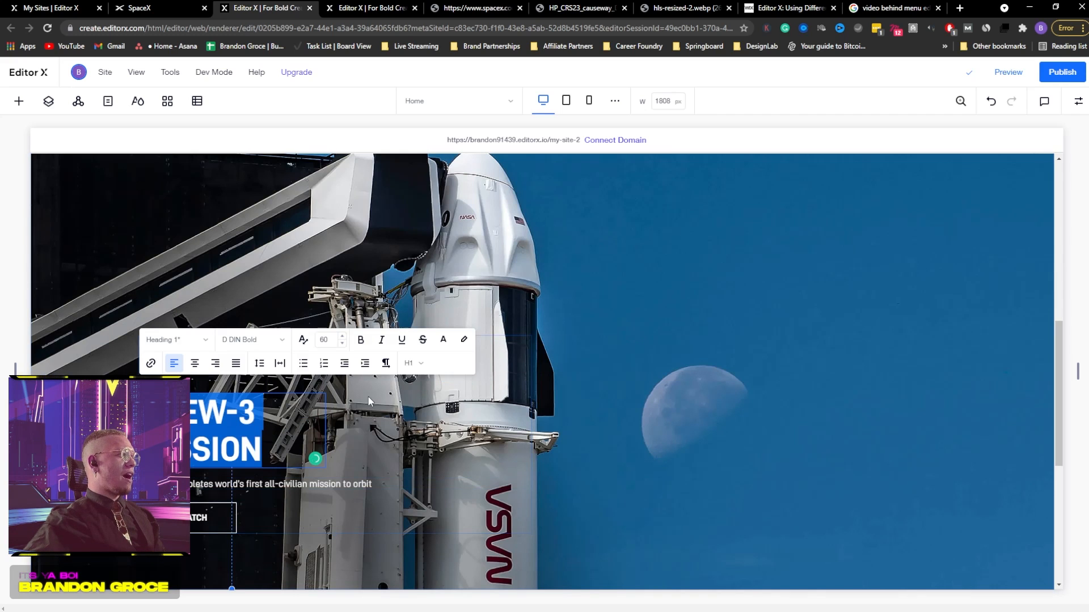
click(369, 401)
drag(196, 424, 227, 393)
key(ctrl+z)
click(227, 429)
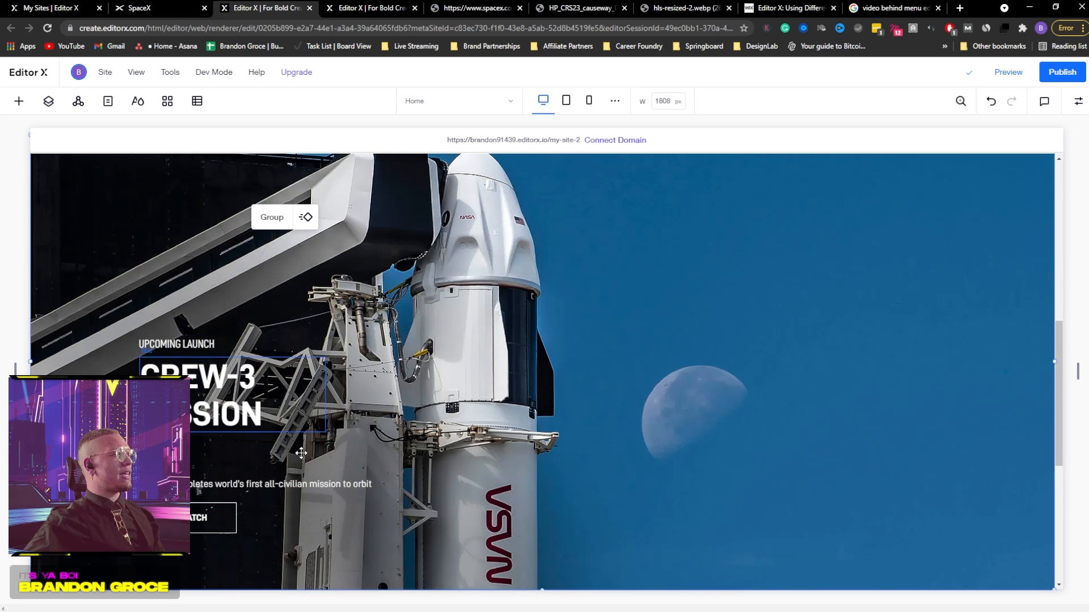
Inspect the sizing, docking and margins of the crew-video hero's heading and subtitle, and open the REWATCH button's design properties
scroll(336, 315, up, 8)
double_click(227, 404)
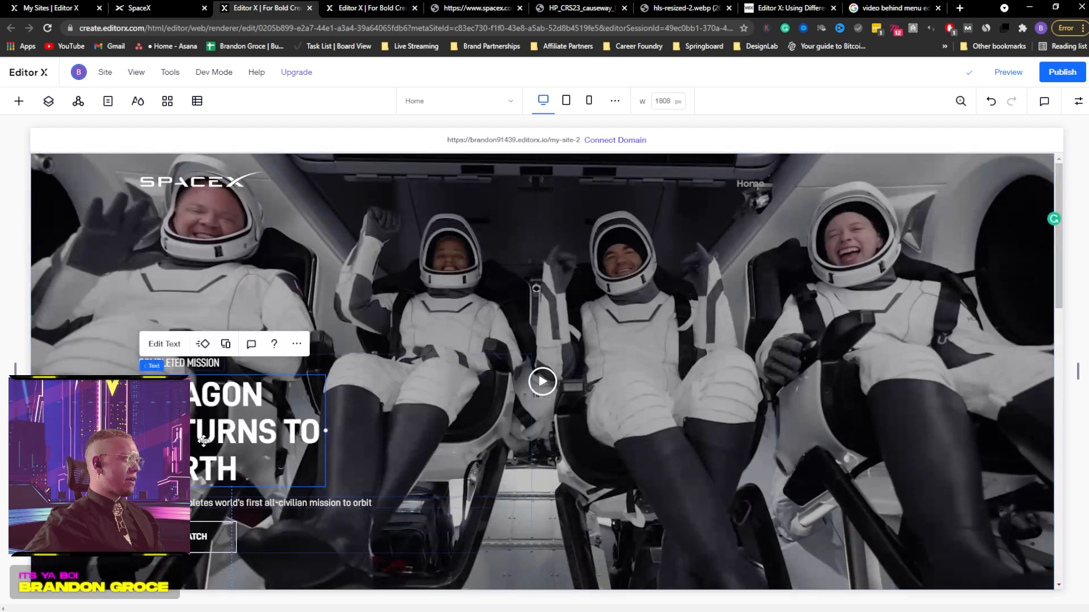
click(182, 368)
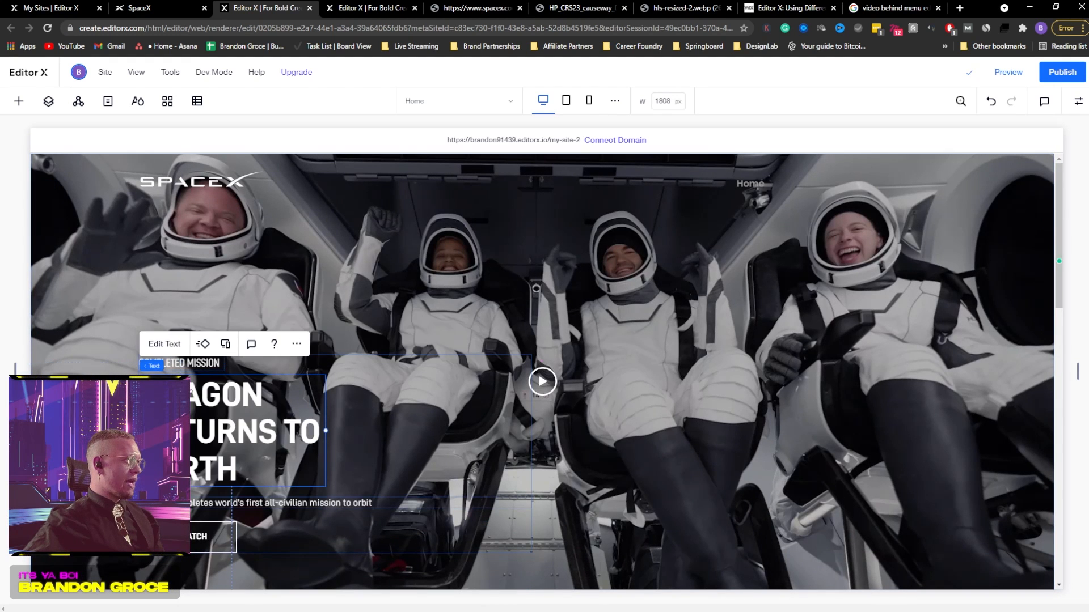
click(1078, 101)
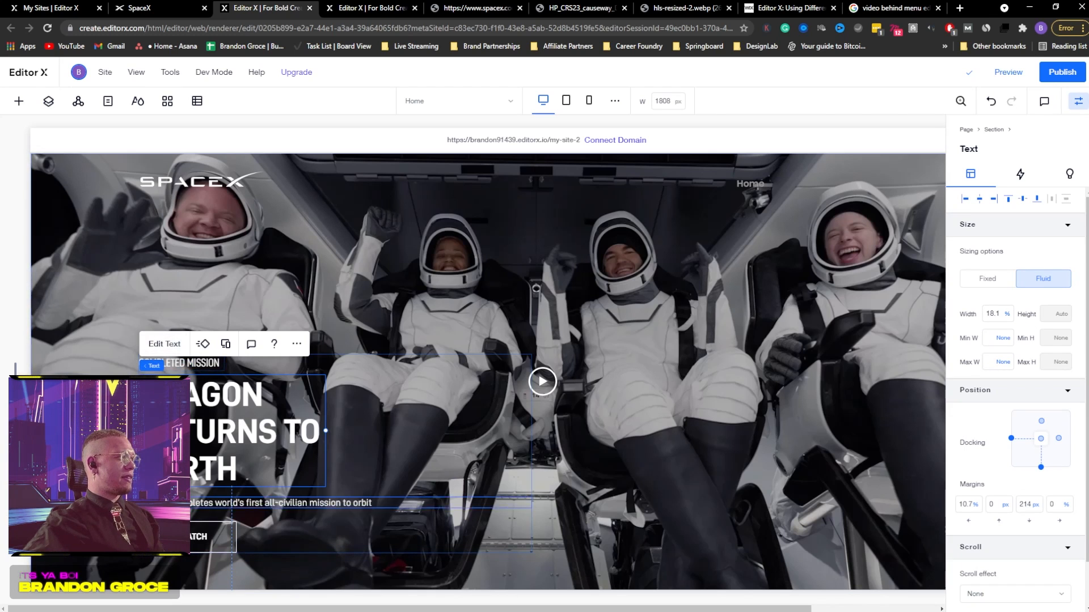
click(170, 503)
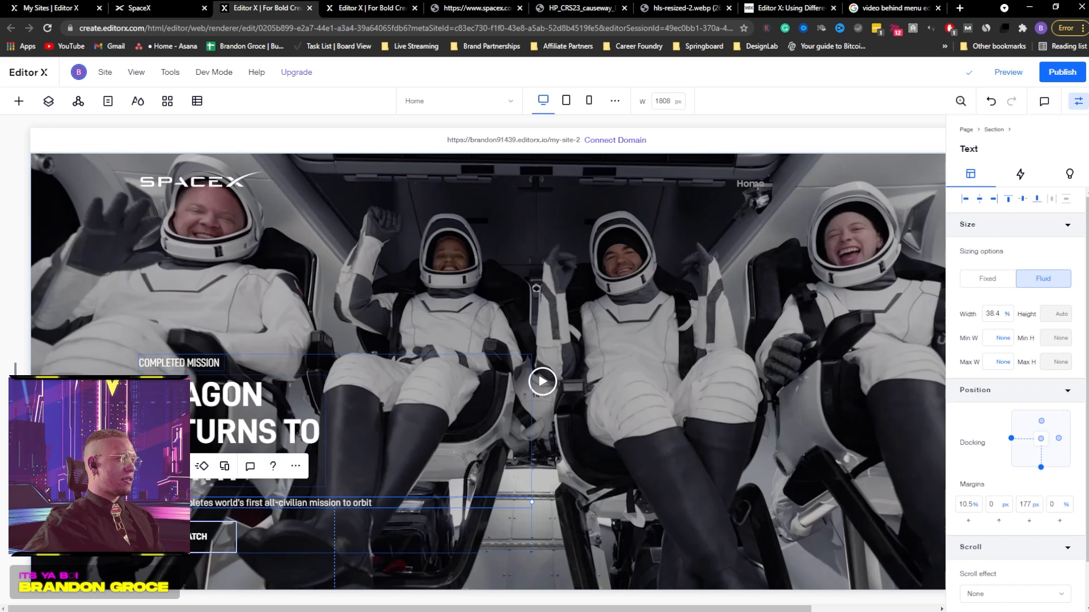
click(216, 536)
Add an empty container from the quick-add elements to the middle of the crew-video hero section
click(48, 101)
click(49, 101)
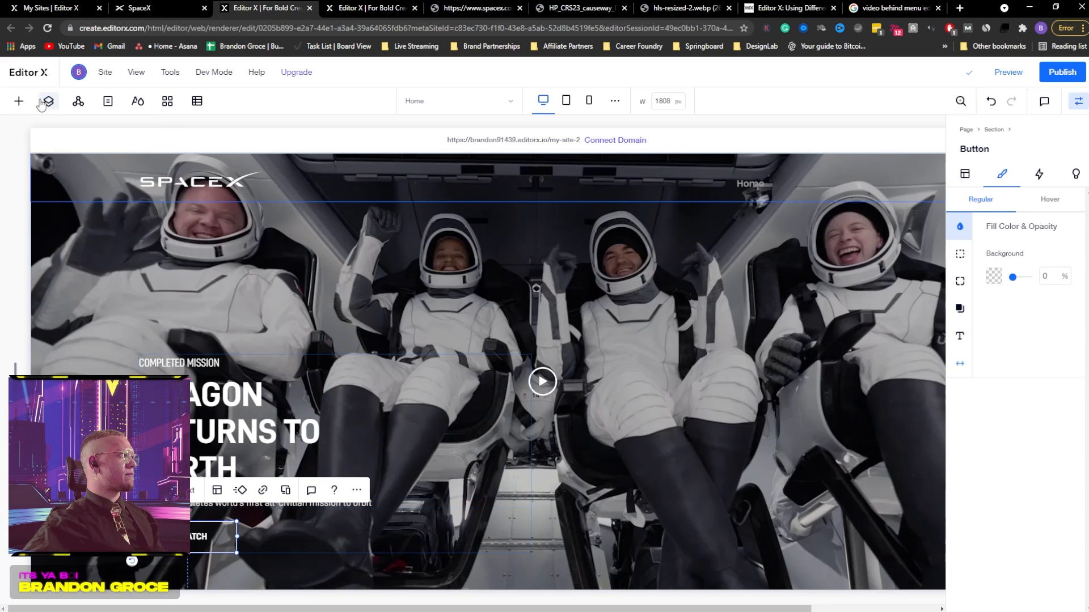
click(19, 101)
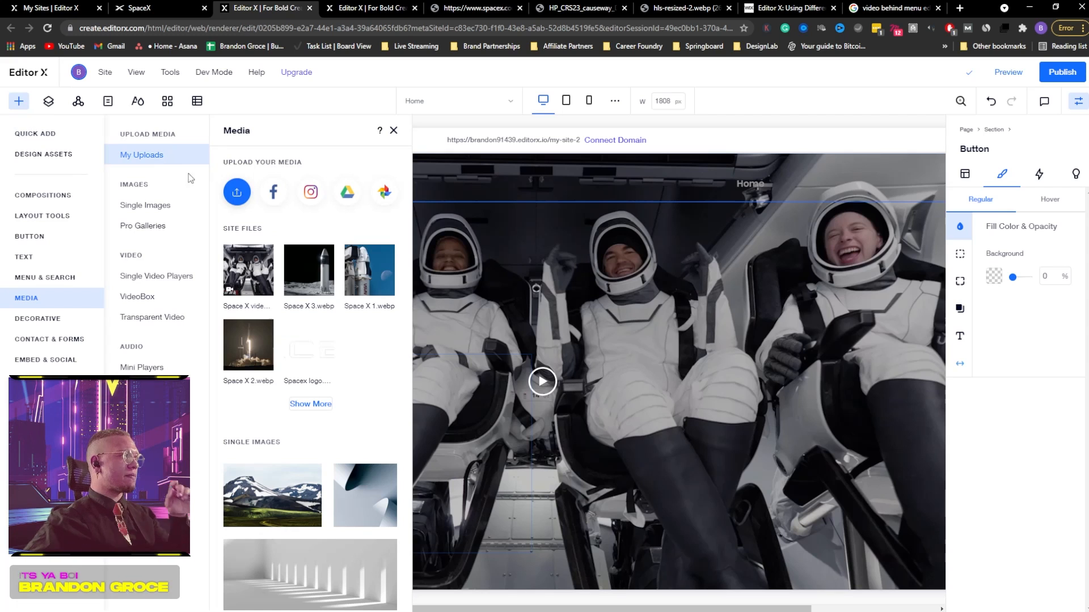
click(35, 134)
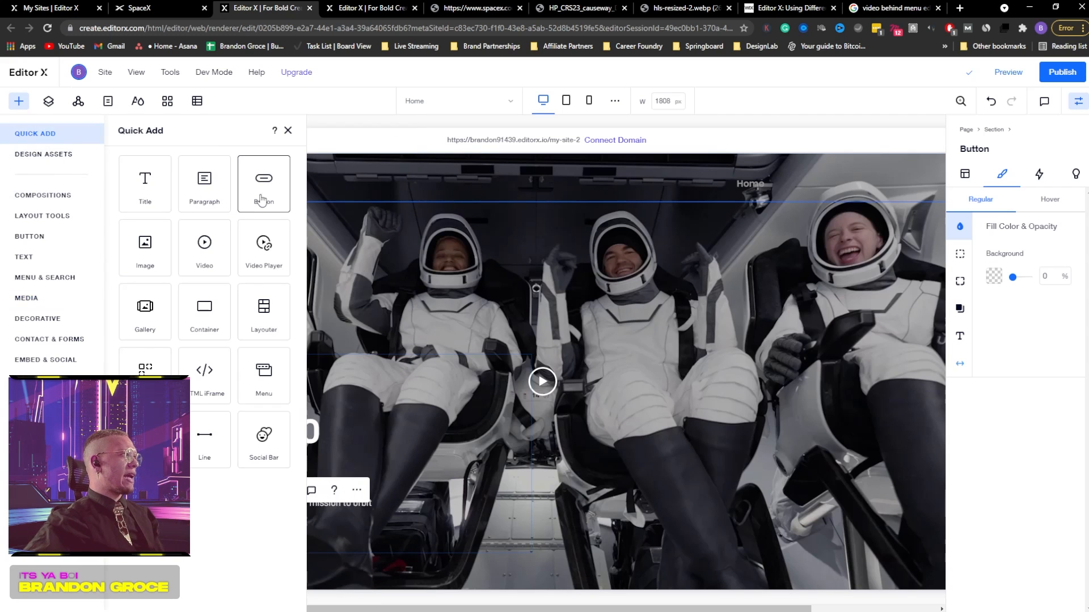
drag(204, 309, 465, 370)
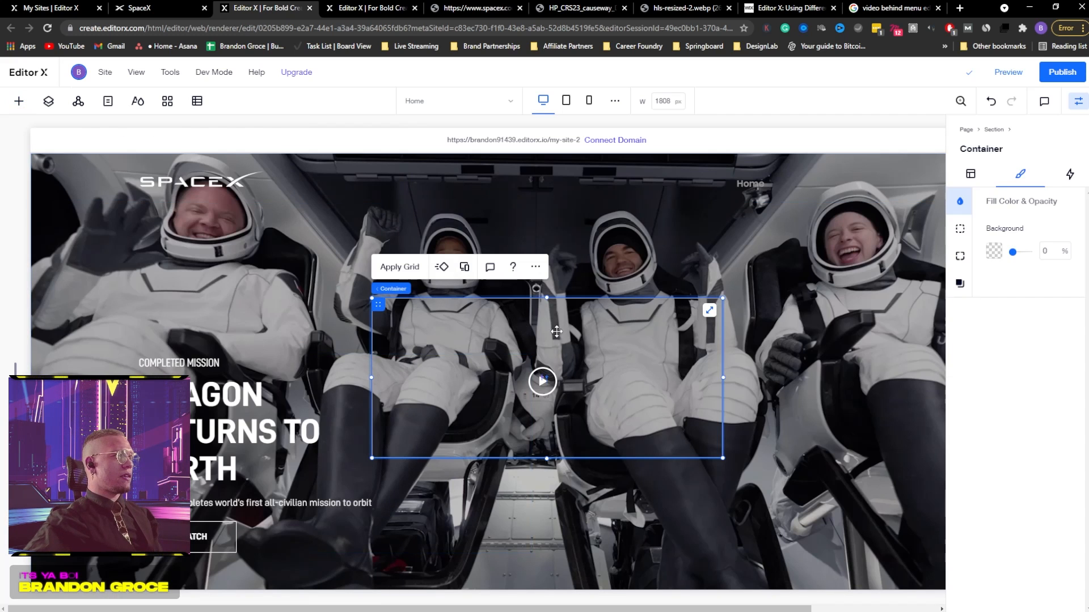
Move the empty container over the hero text block and extend it downward to surround the texts and the REWATCH button
drag(550, 318, 289, 366)
drag(285, 511, 272, 566)
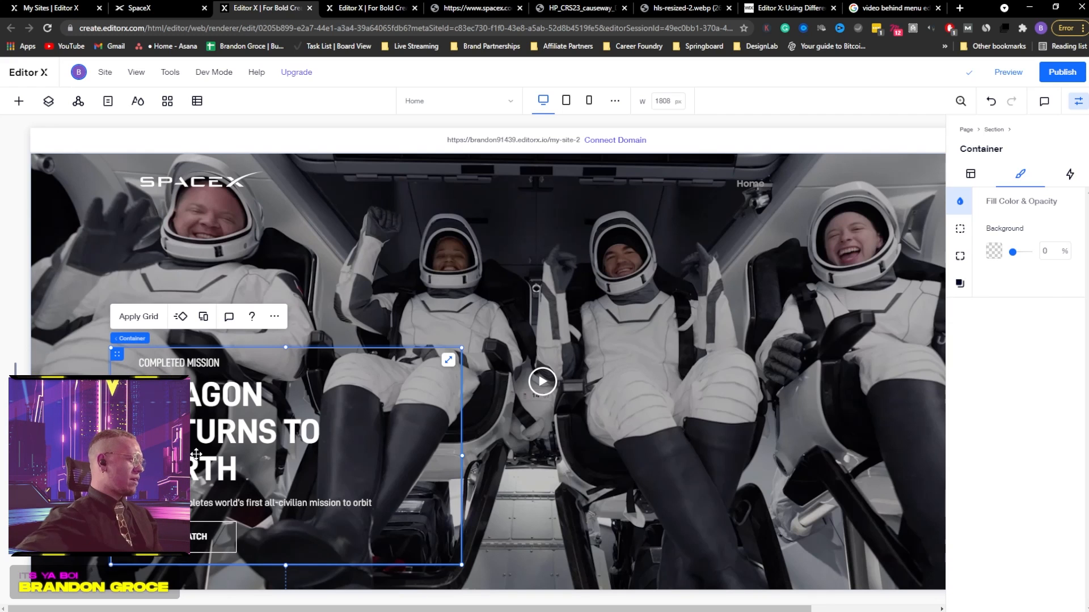
Cut the REWATCH button and the three hero texts from the Menu + Header section and paste them into the new container
click(49, 101)
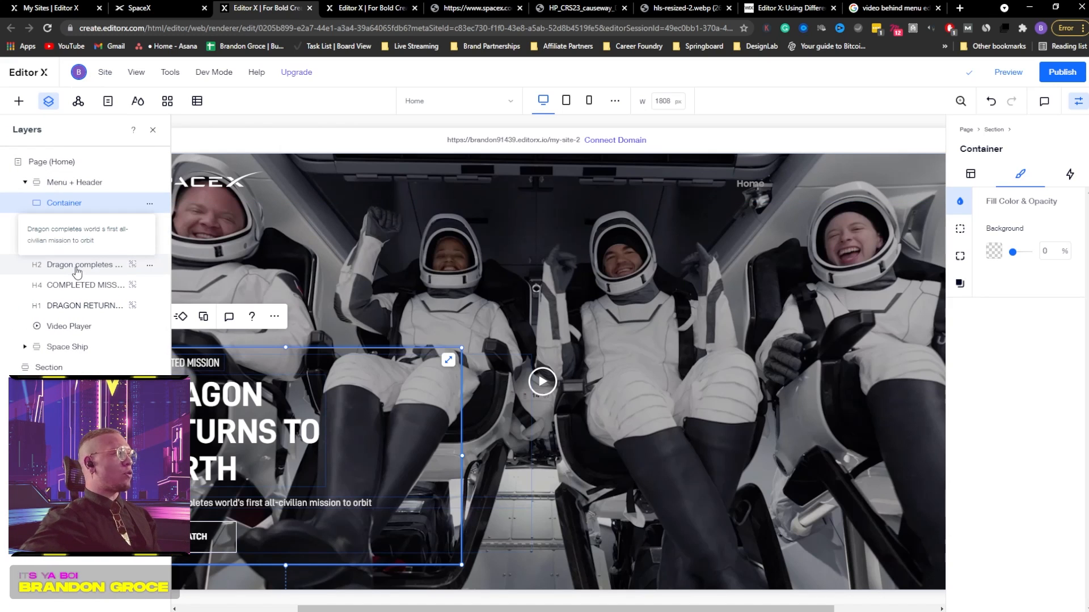
click(72, 311)
click(73, 246)
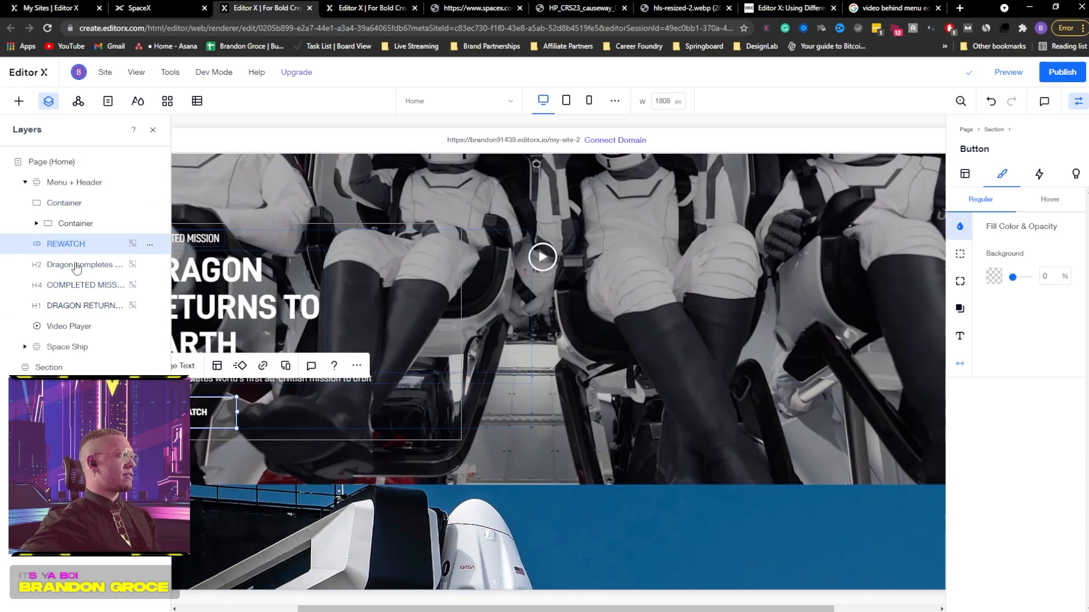
click(73, 286)
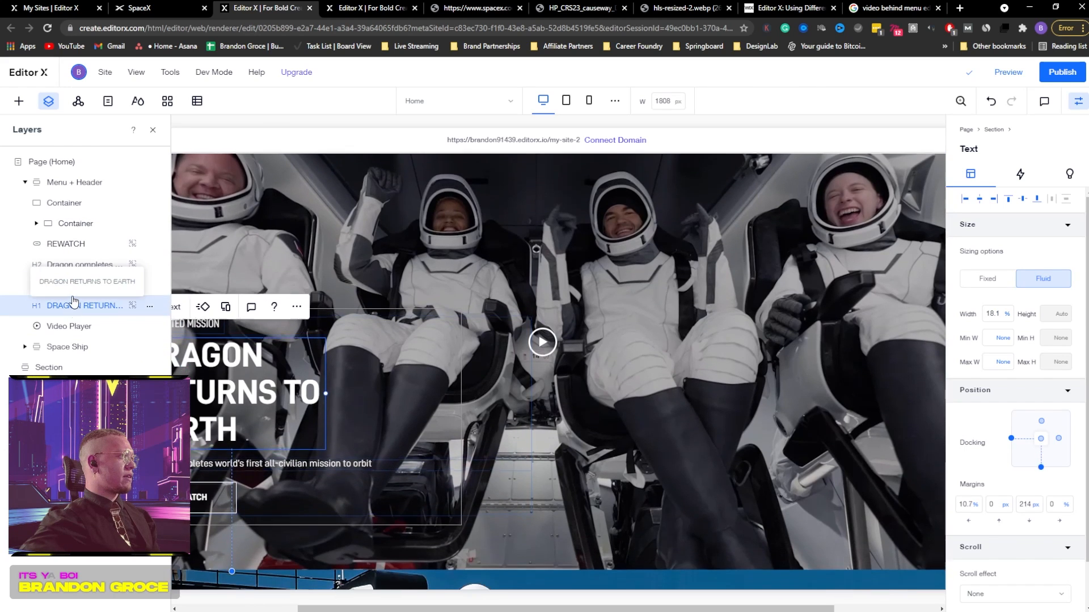
click(73, 306)
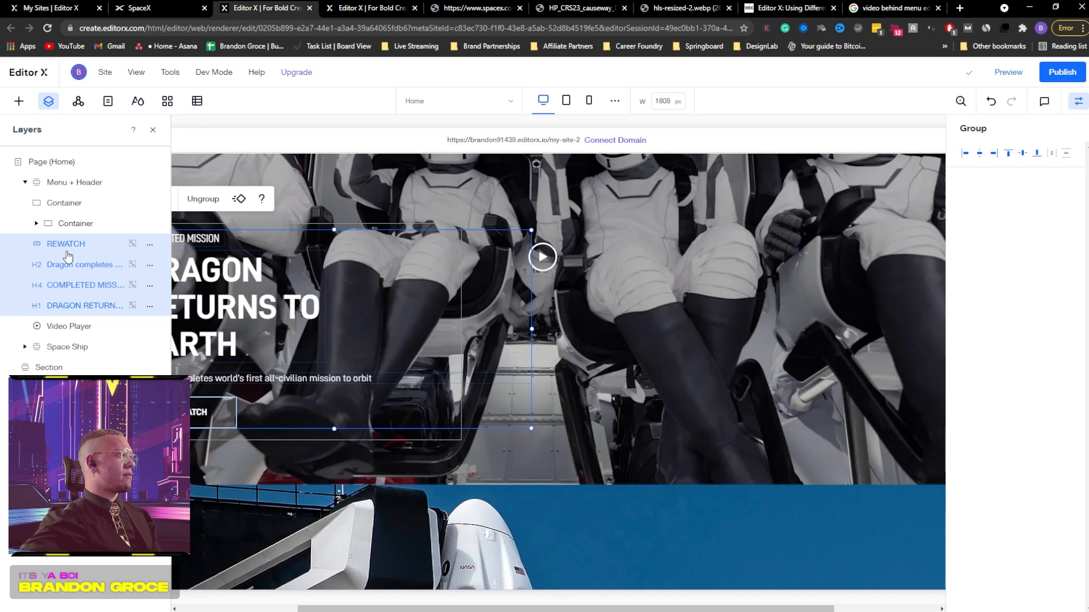
mouse_move(60, 252)
mouse_down()
mouse_move(61, 211)
mouse_move(58, 259)
mouse_up()
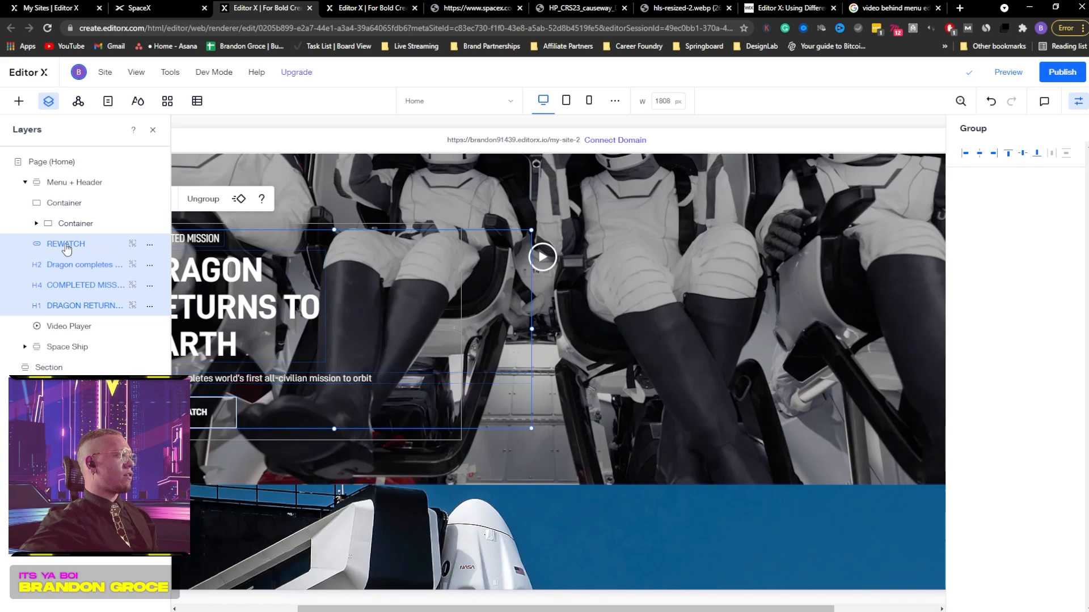
key(ctrl+x)
click(55, 205)
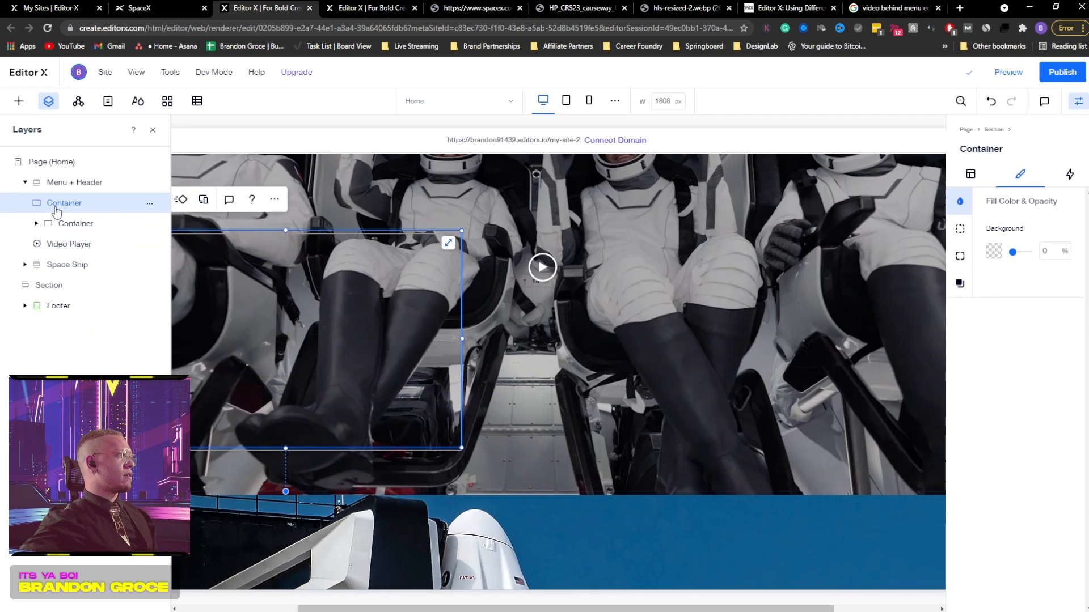
key(ctrl+v)
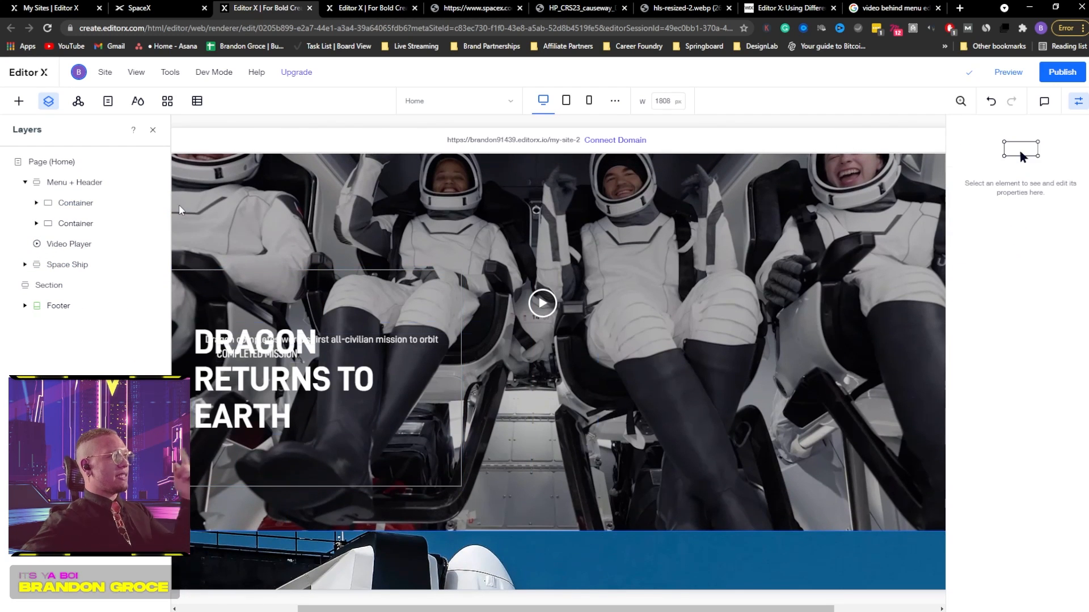
click(493, 234)
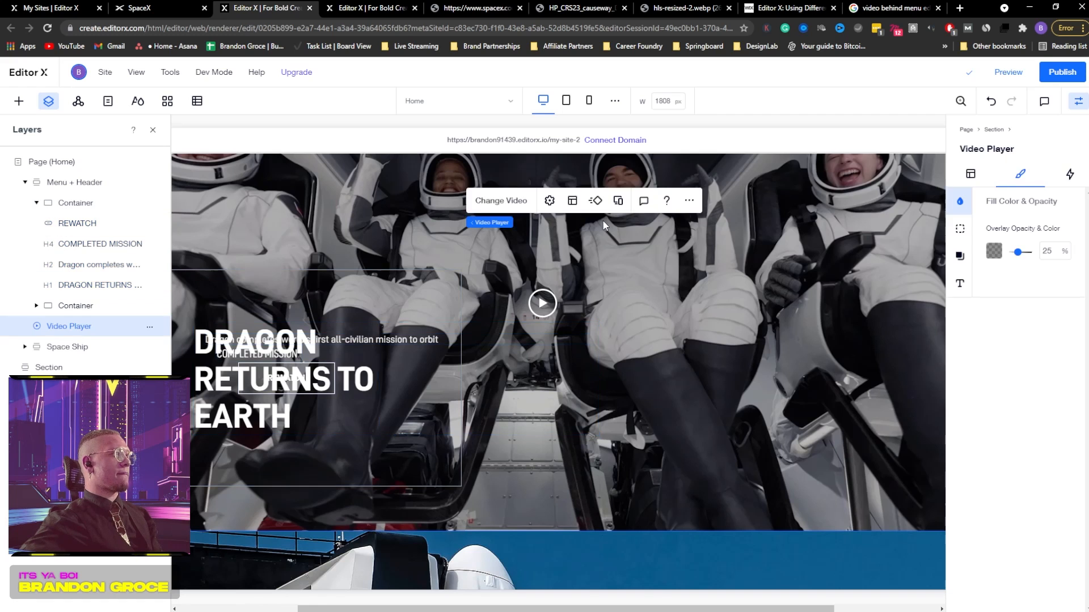
click(152, 130)
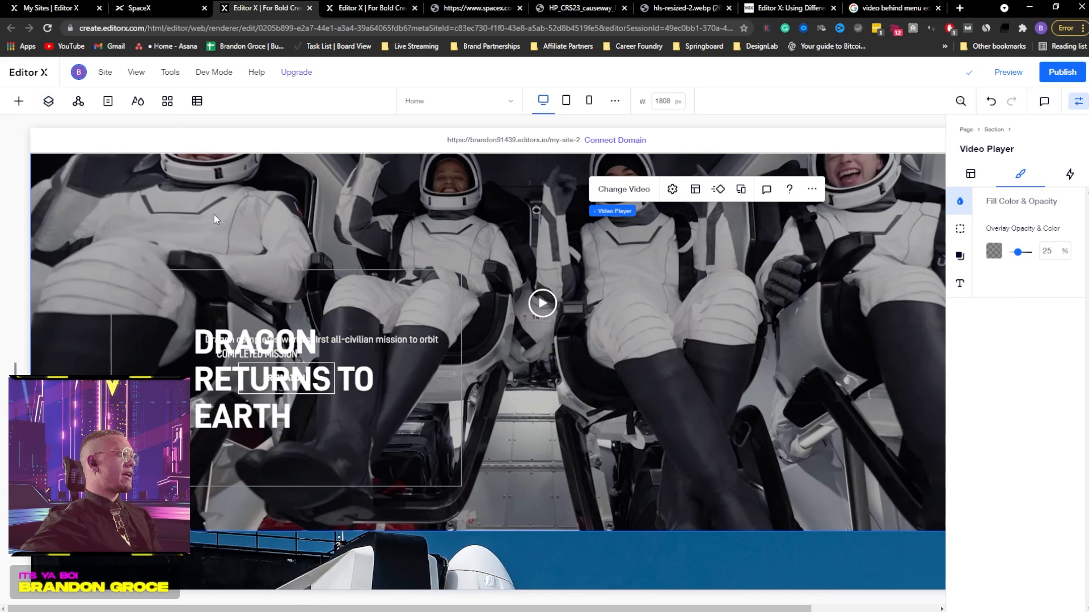
Arrange the pasted texts in the container with COMPLETED MISSION above the DRAGON RETURNS TO EARTH heading and the tagline beneath it
click(251, 331)
drag(251, 331, 179, 456)
click(225, 428)
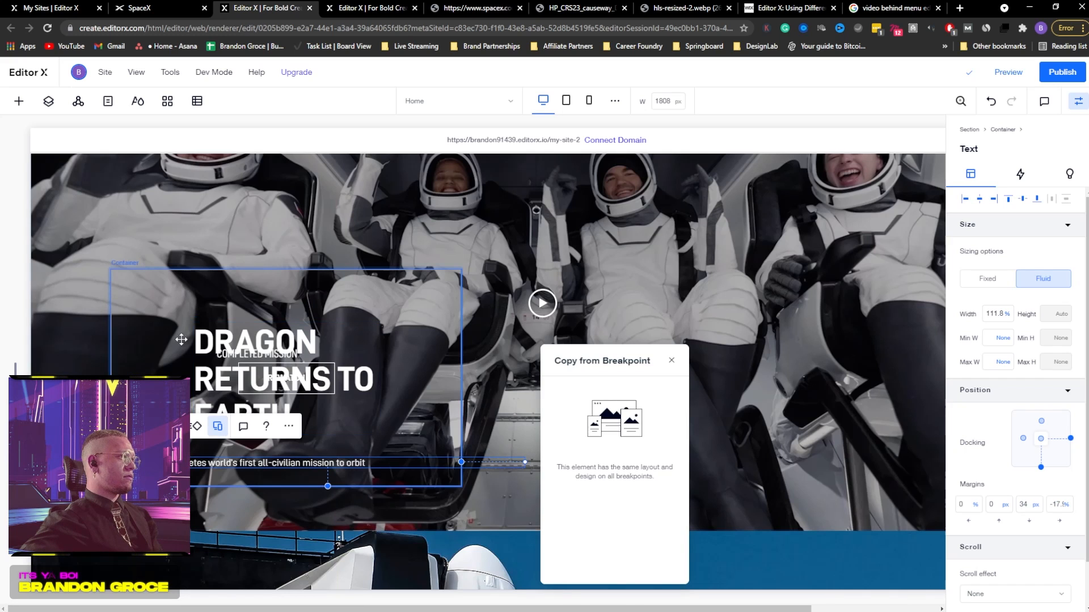
click(672, 365)
drag(214, 344, 153, 366)
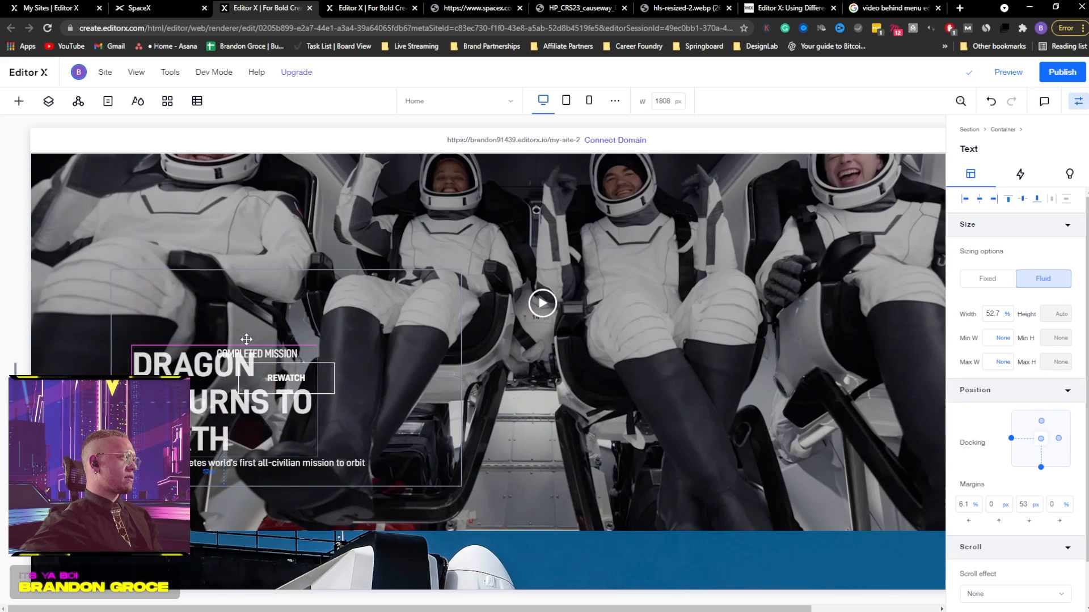
drag(246, 340, 181, 334)
Enlarge the container's height and width and line up the label, heading, tagline and REWATCH button in one left-aligned column
click(300, 377)
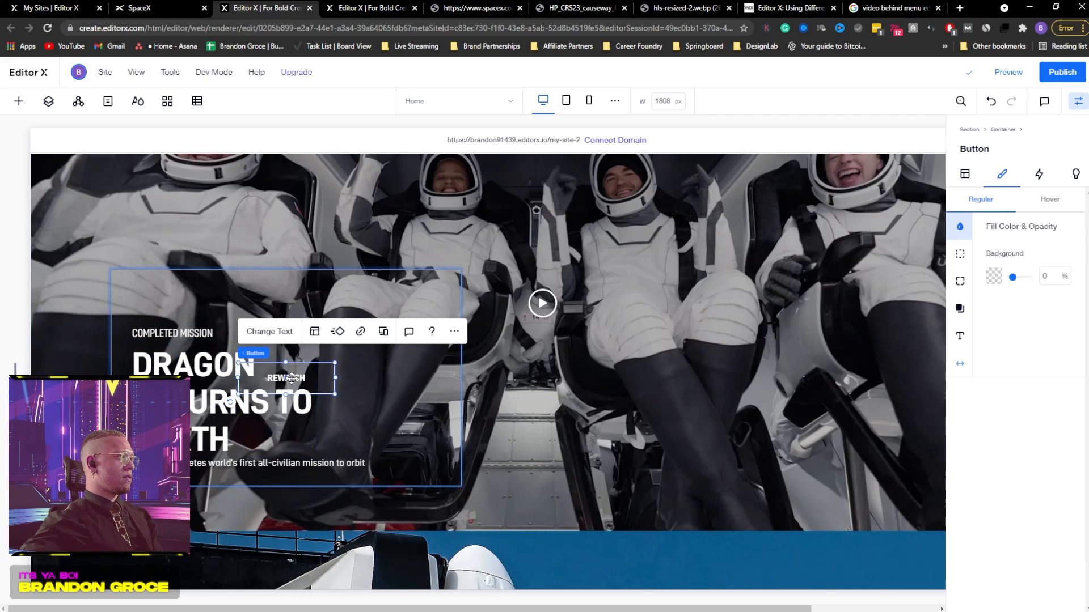
click(241, 488)
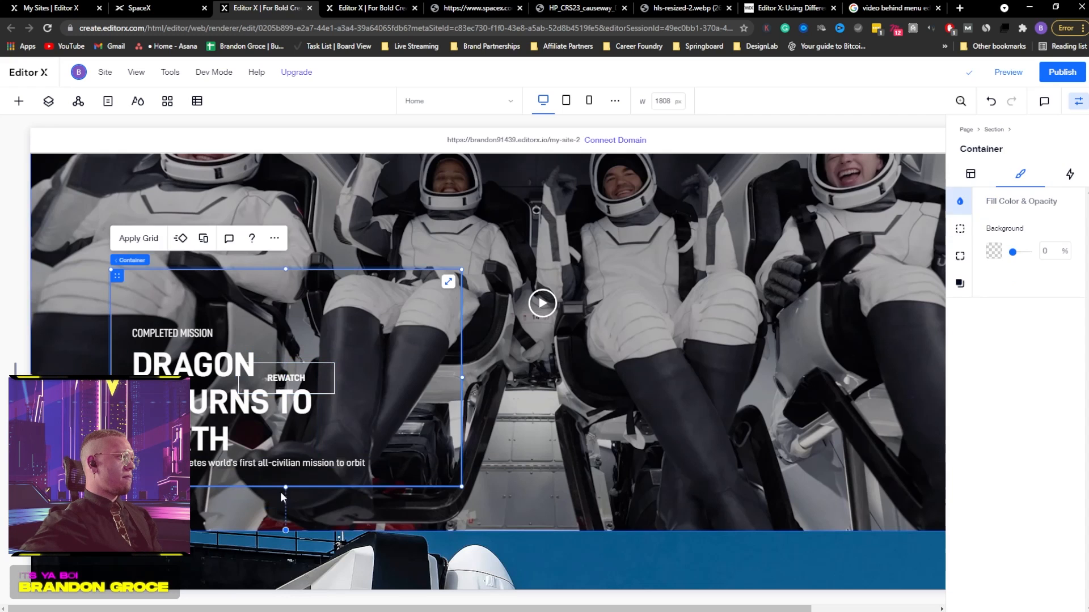
drag(286, 486, 286, 515)
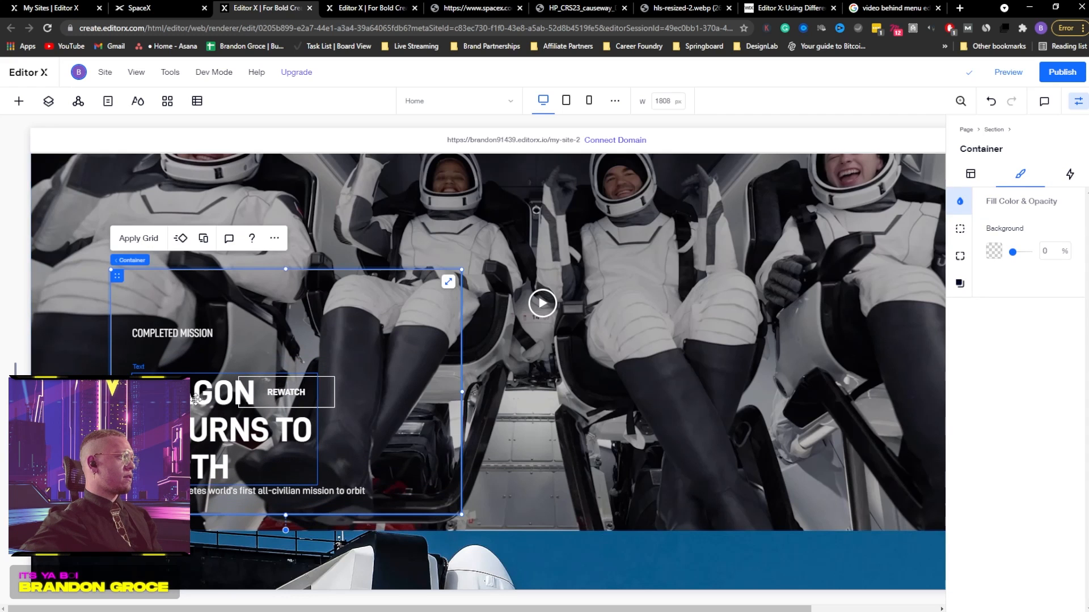
click(226, 415)
click(168, 328)
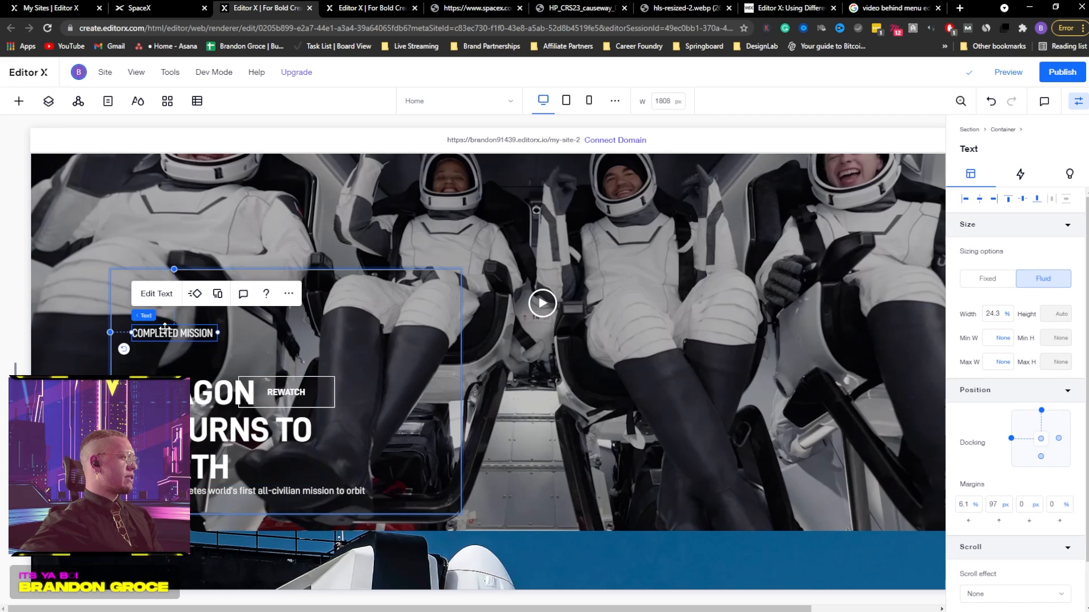
drag(165, 329, 169, 302)
drag(462, 392, 472, 388)
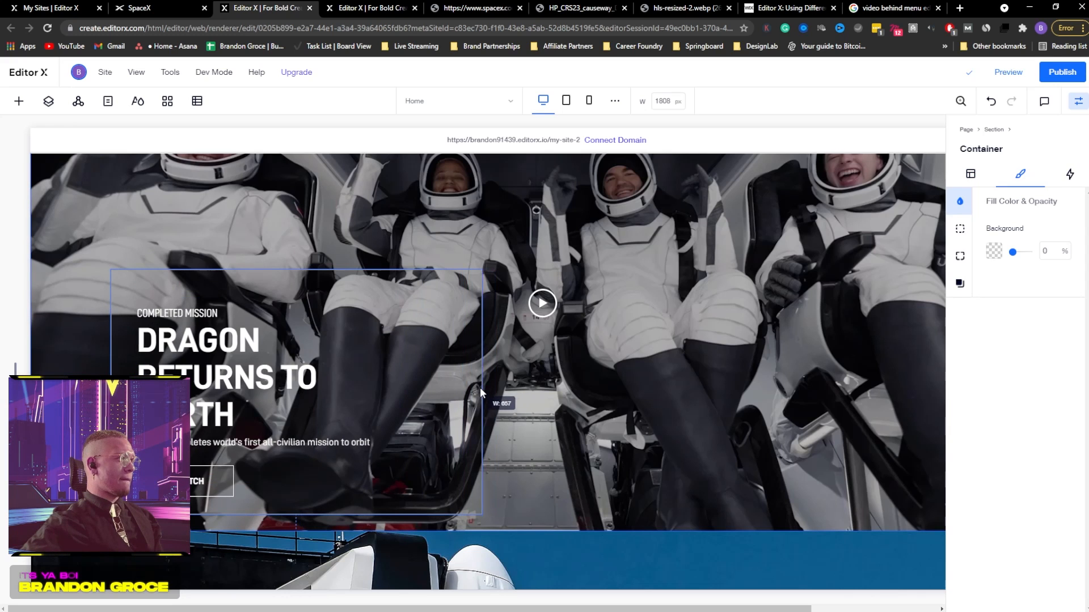
Move the COMPLETED MISSION label slightly up to widen its gap above the DRAGON RETURNS TO EARTH heading
click(313, 445)
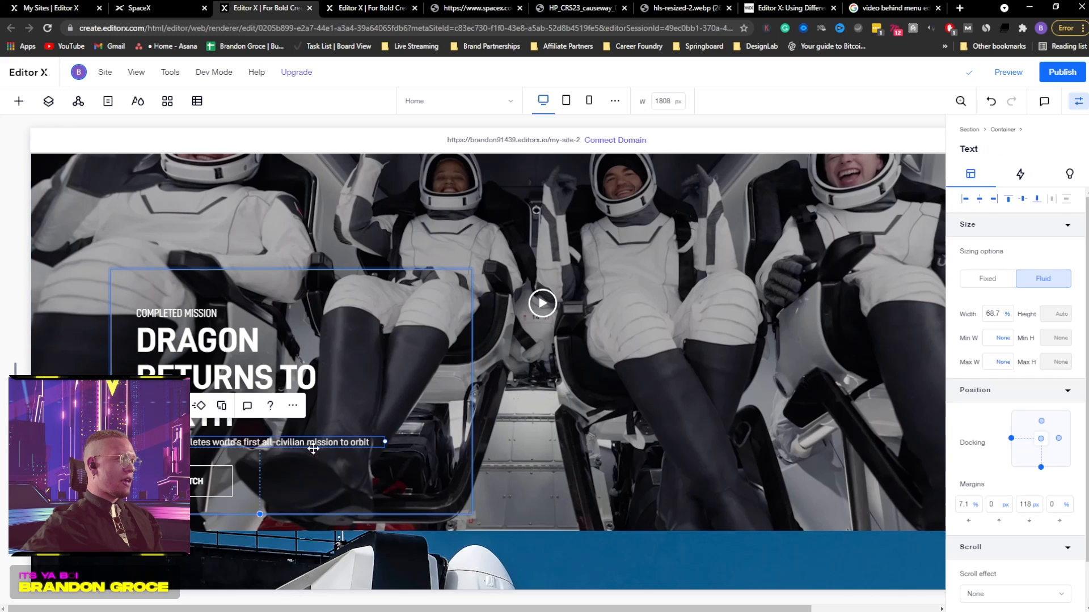
click(275, 360)
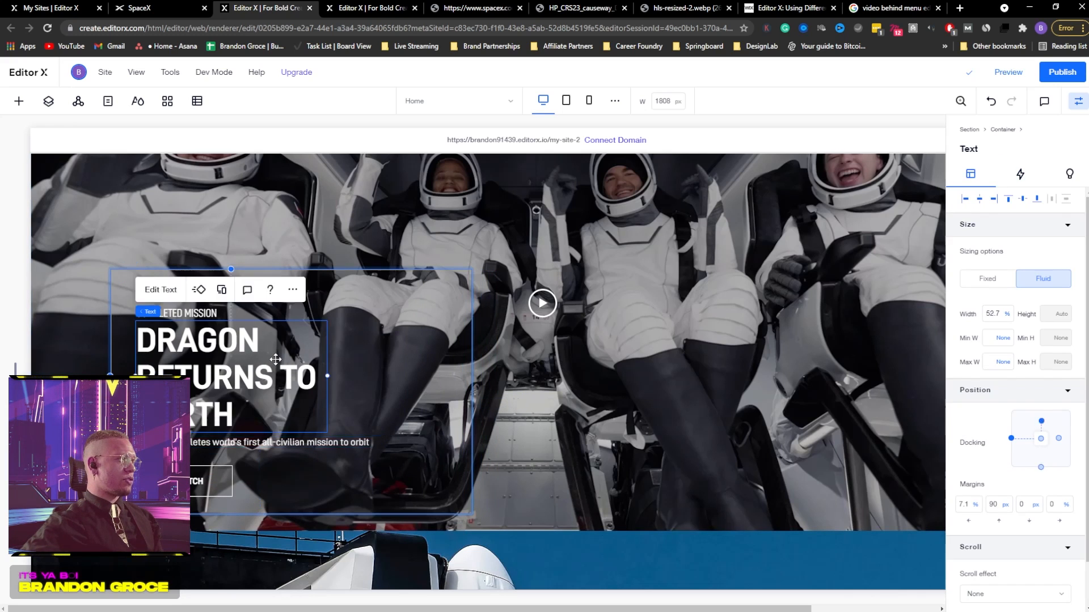
click(192, 313)
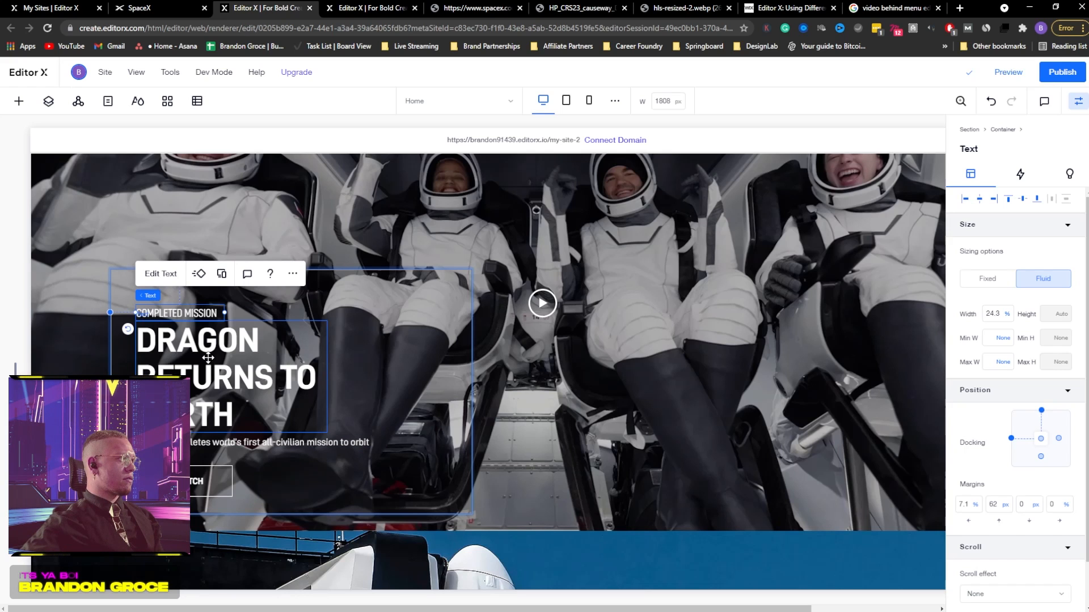
drag(196, 313, 195, 306)
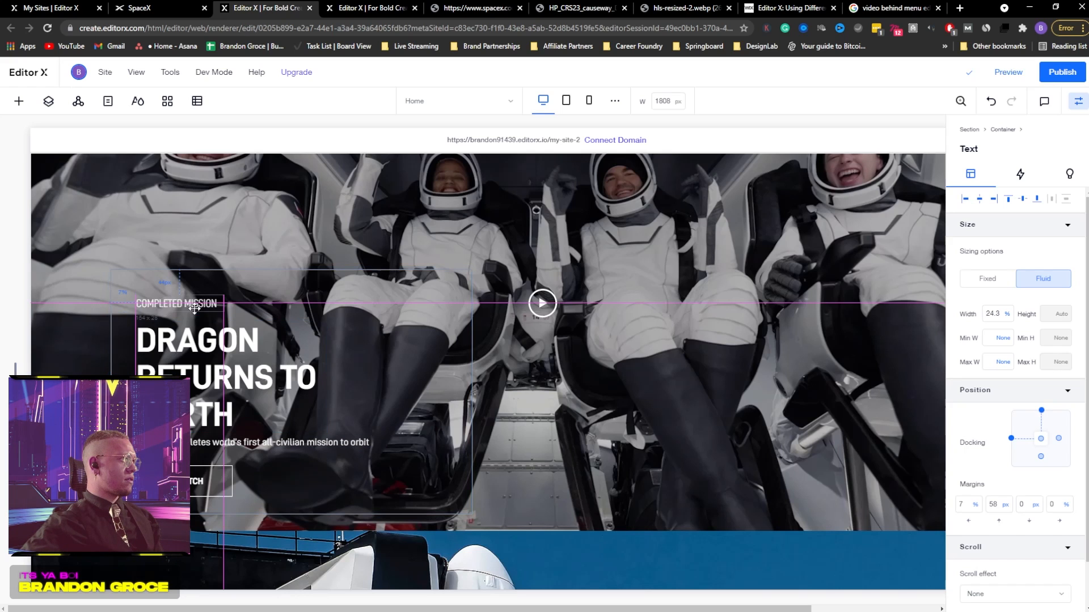
click(198, 361)
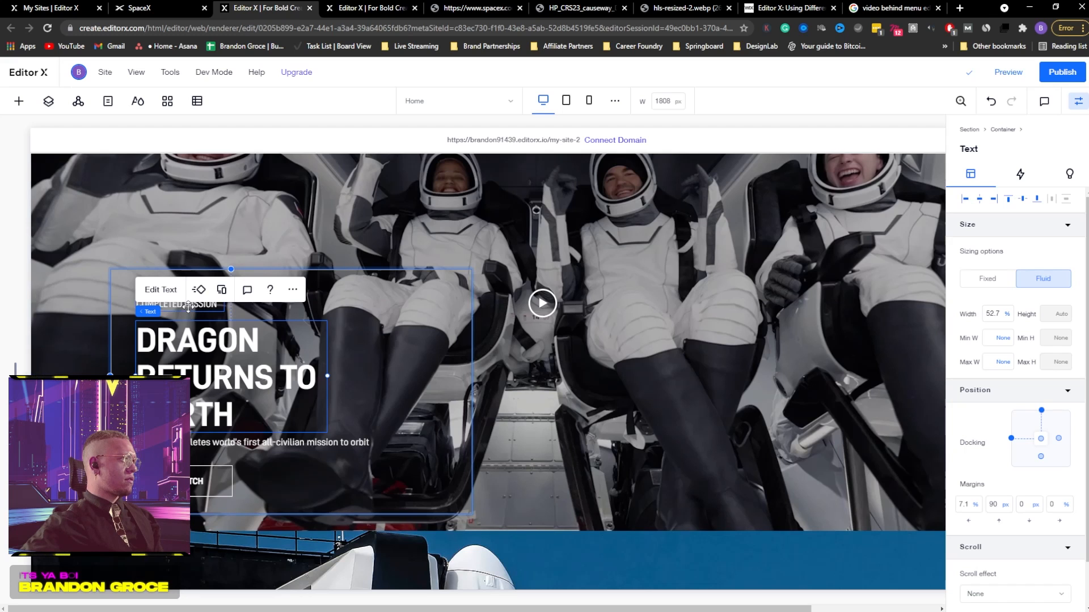
click(49, 101)
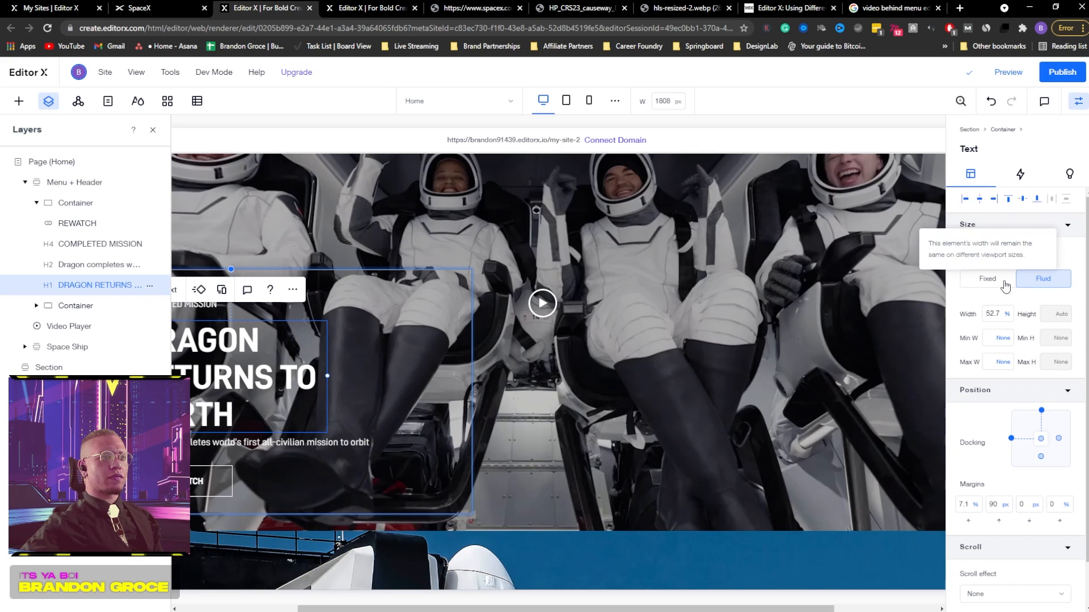
click(155, 132)
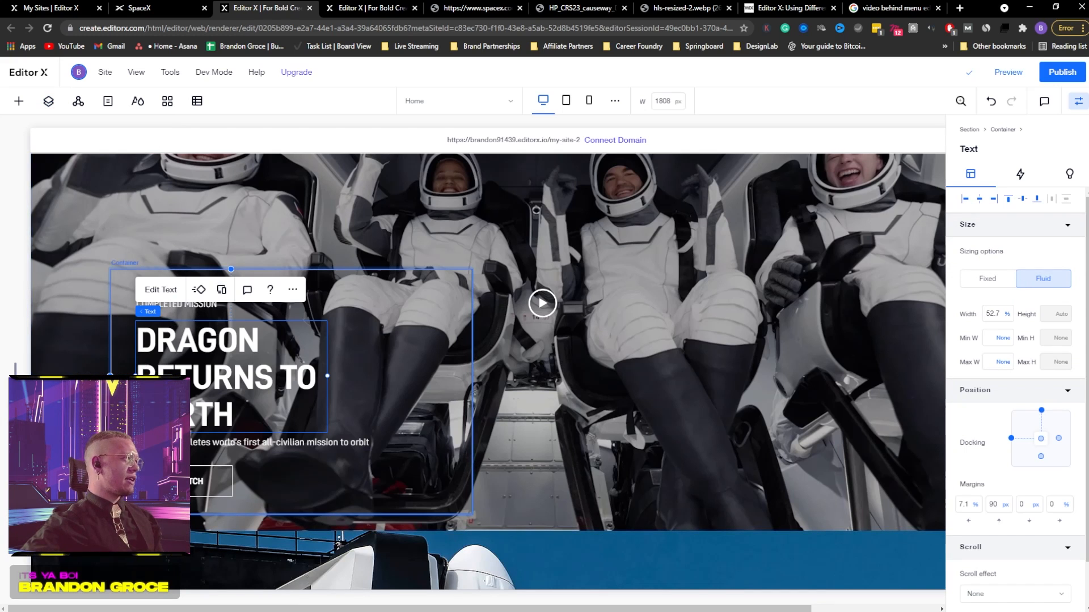
click(183, 482)
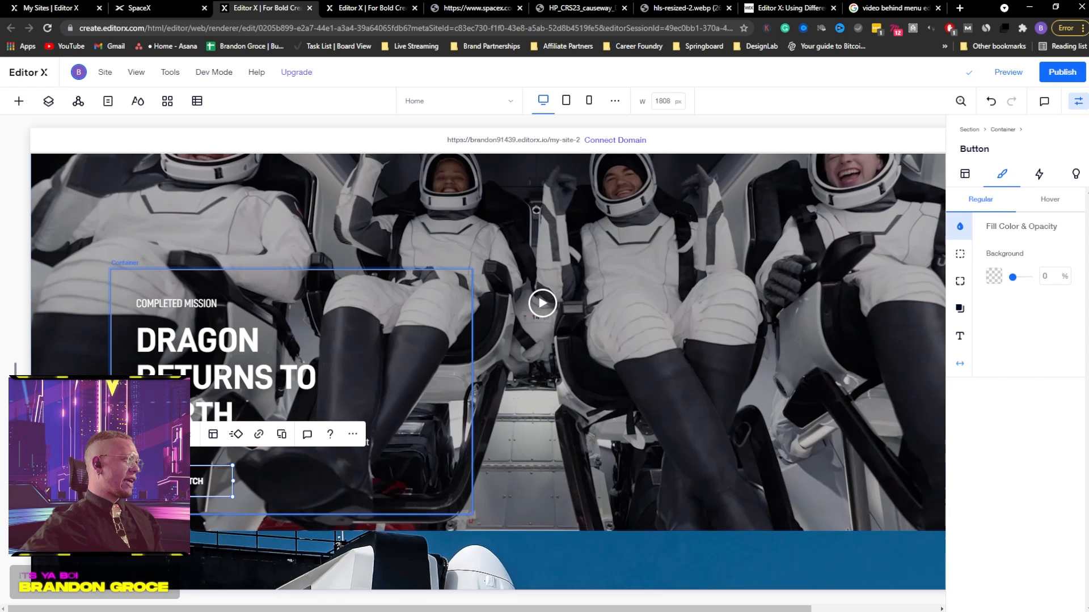
Try moving the whole container with its contents up and to the right, and undo the move
click(402, 293)
drag(382, 309, 466, 262)
key(ctrl+z)
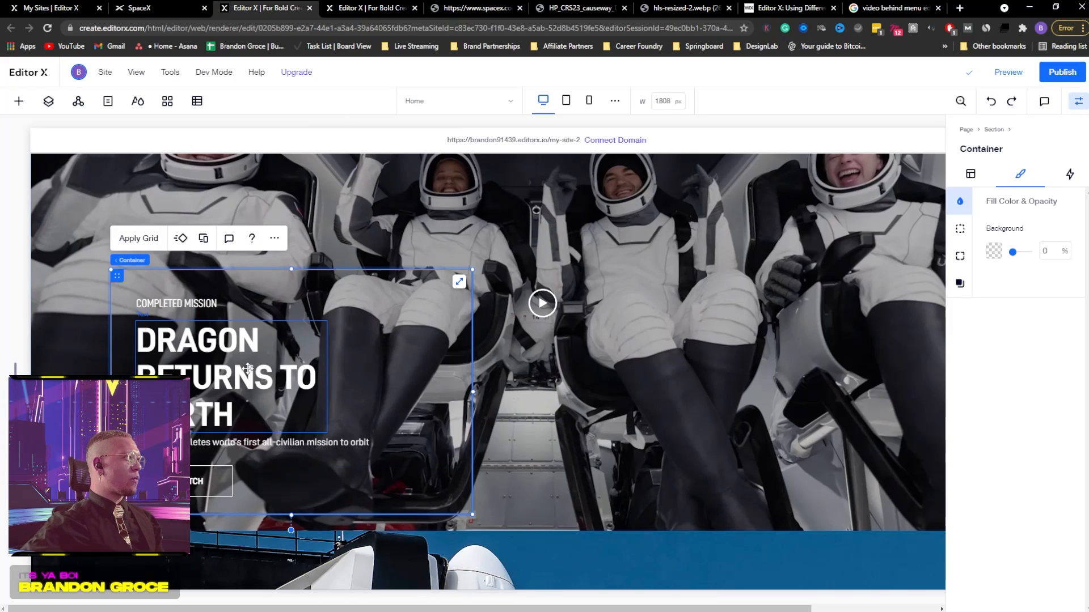
Stack the COMPLETED MISSION label, DRAGON RETURNS TO EARTH heading, tagline and REWATCH button together inside the container
click(179, 305)
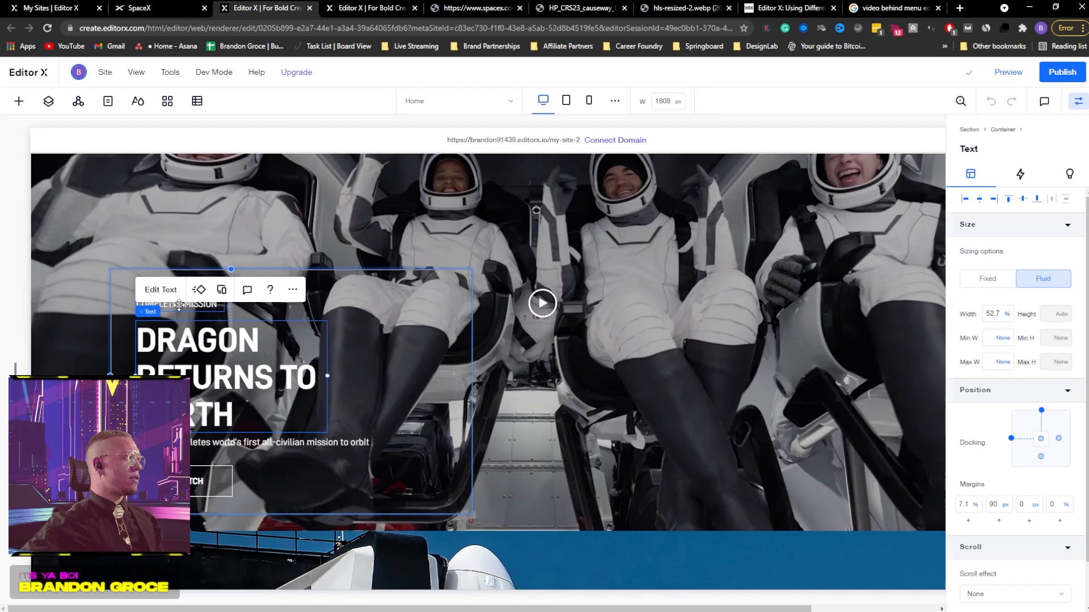
shift+click(179, 305)
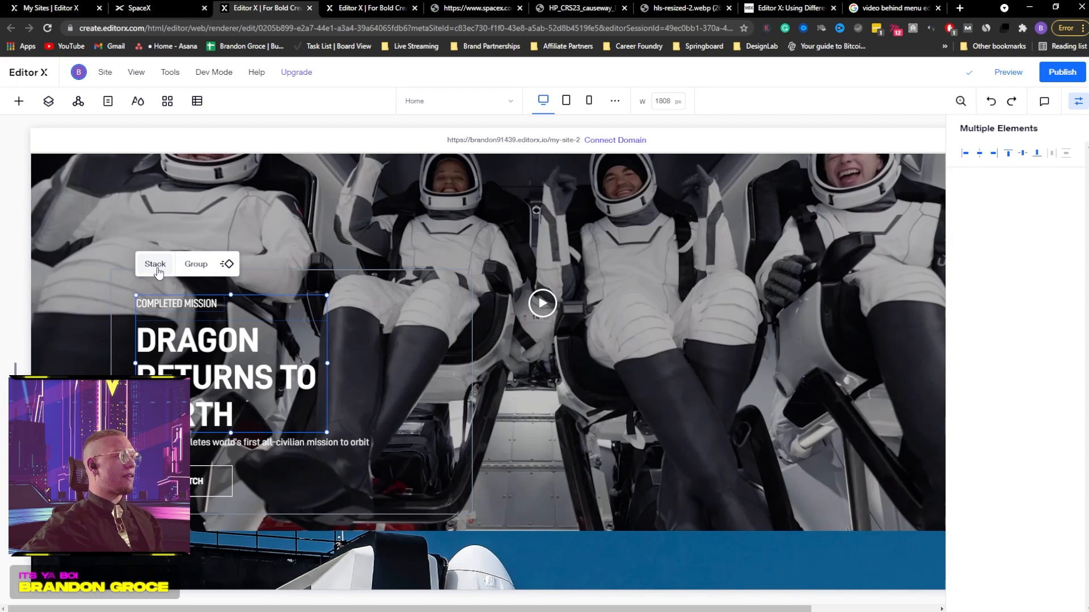
shift+click(211, 443)
shift+click(210, 482)
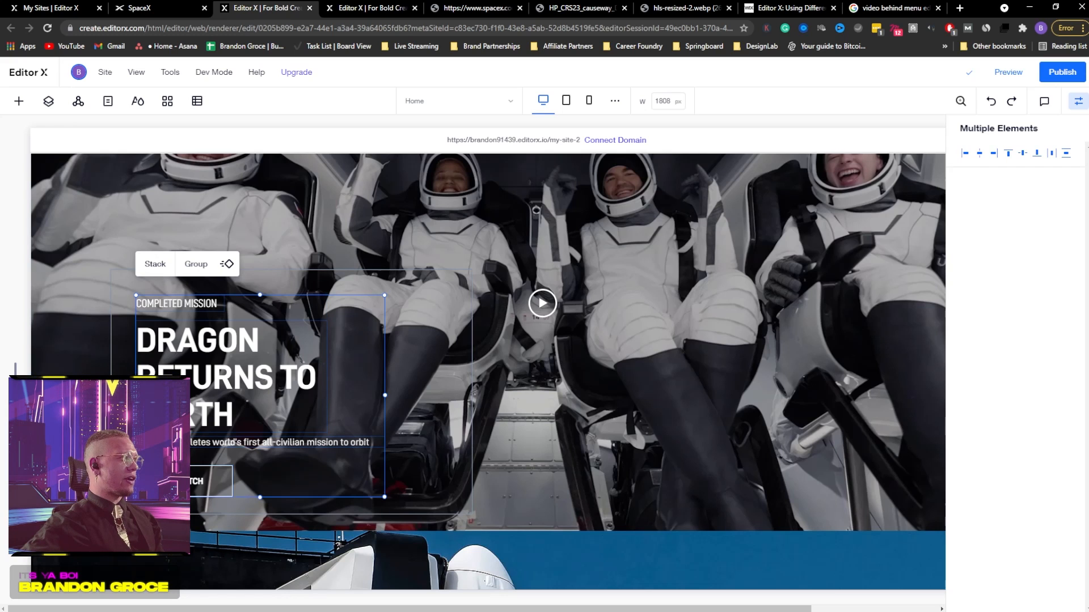
click(149, 264)
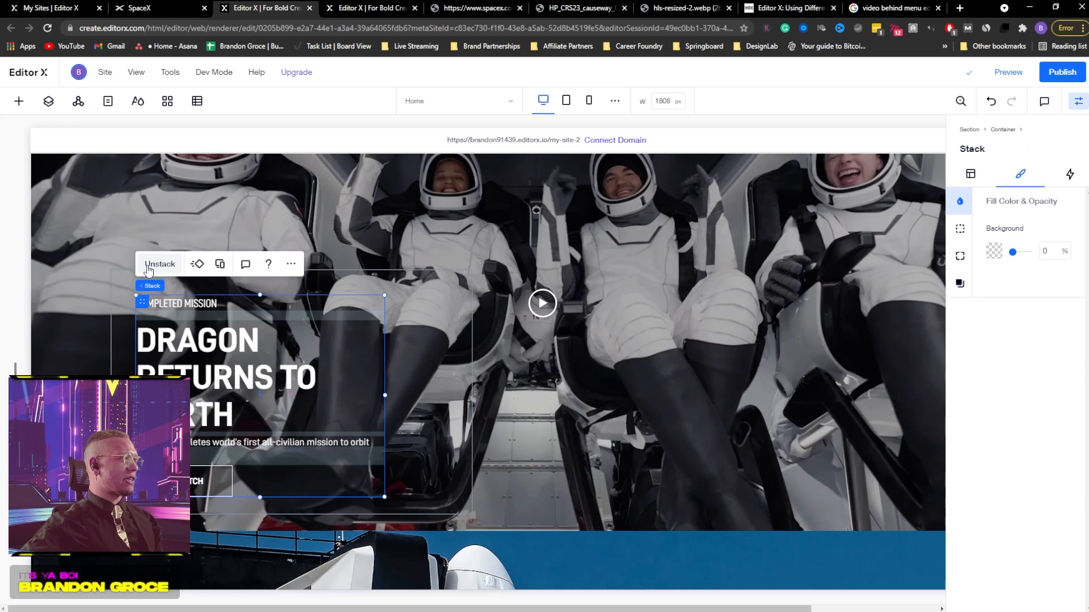
click(161, 203)
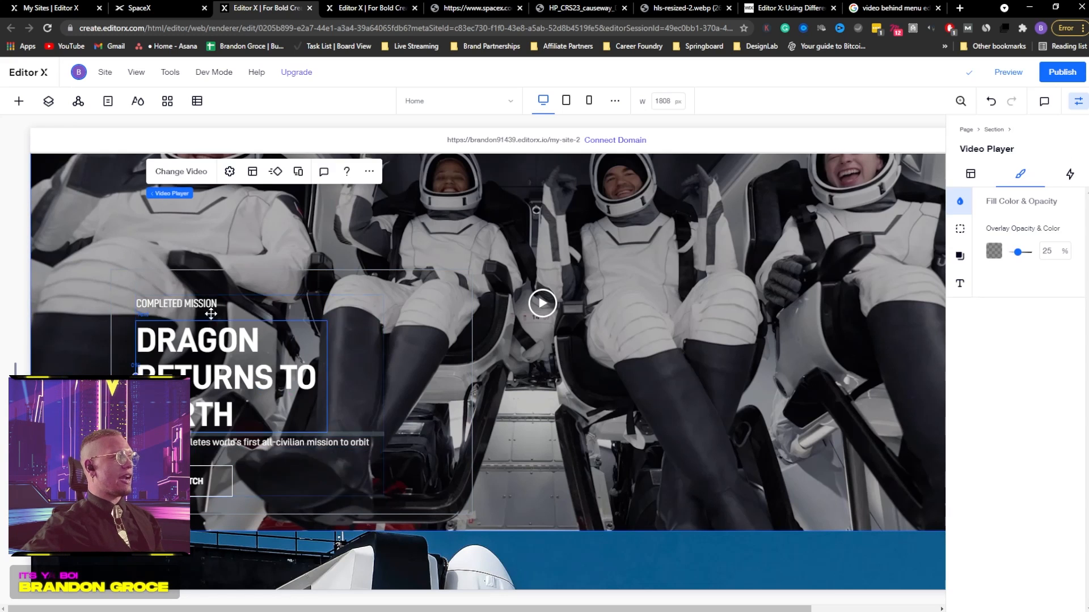
Try shifting the new stack slightly within the container, and undo the move
click(188, 319)
click(189, 305)
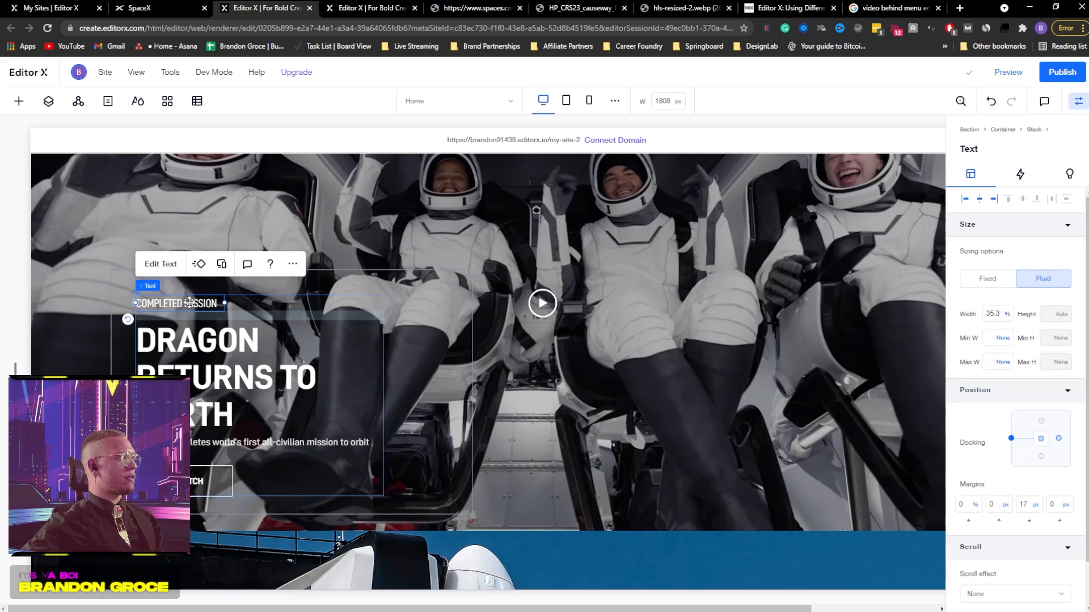
drag(189, 305, 181, 310)
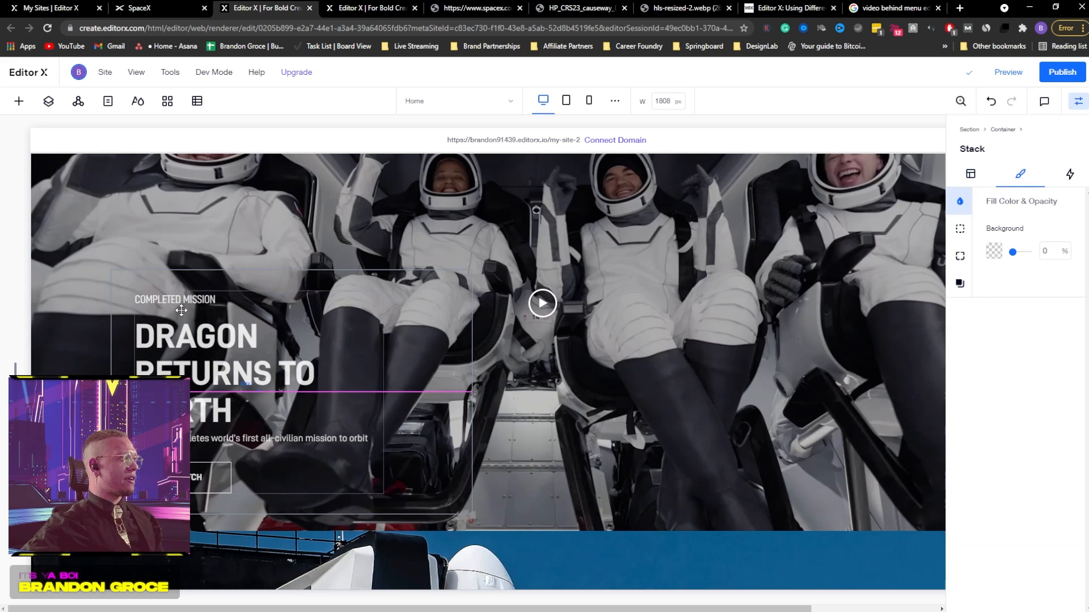
key(ctrl+z)
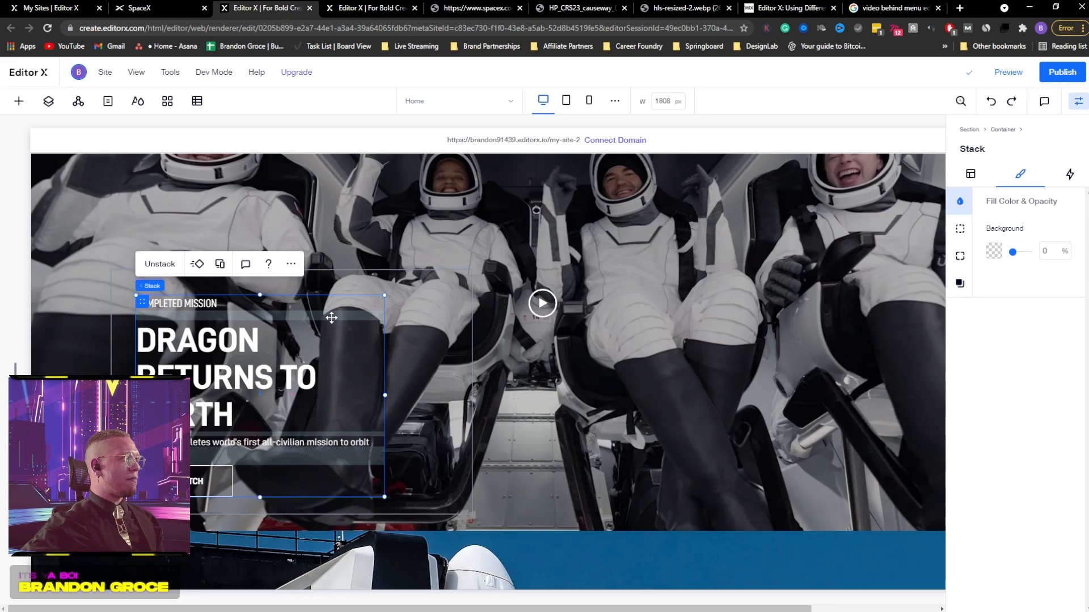
click(206, 349)
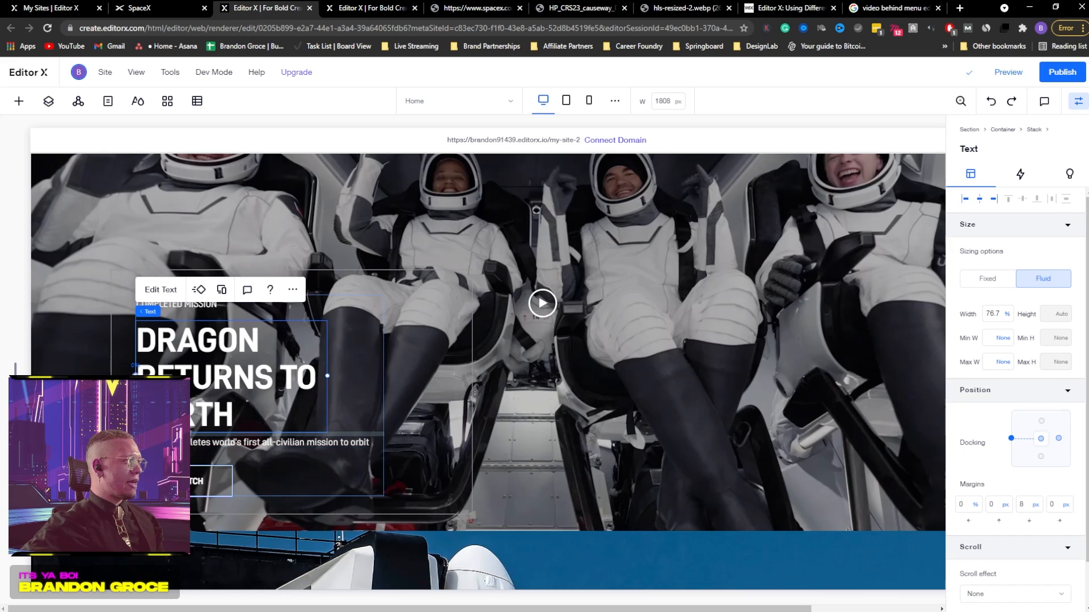
Nudge the REWATCH button up slightly within the stack and set the hero container's border opacity to 0%
drag(180, 482, 180, 479)
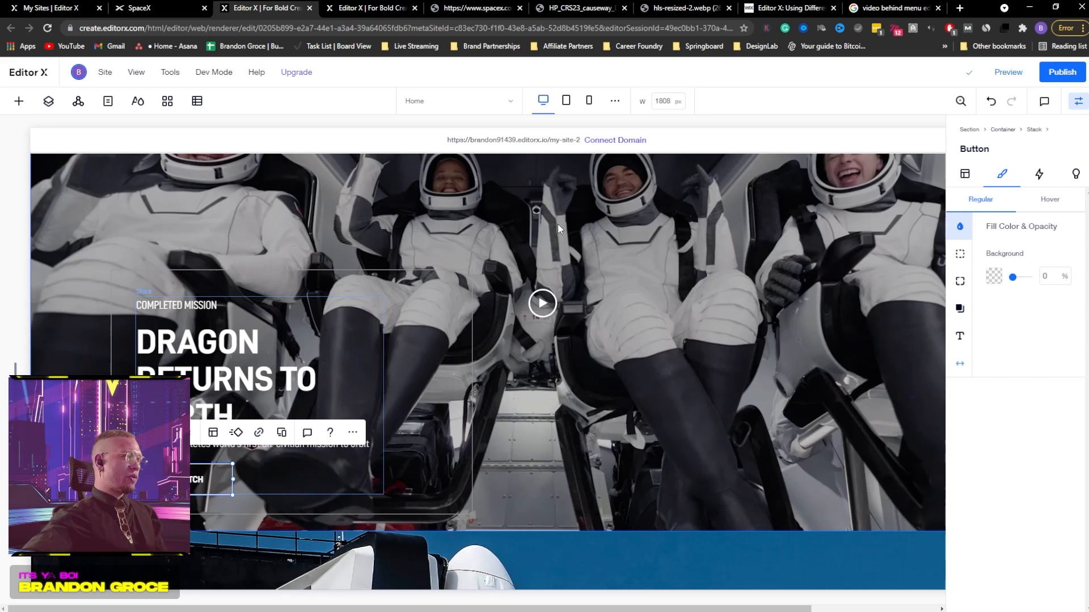
click(285, 262)
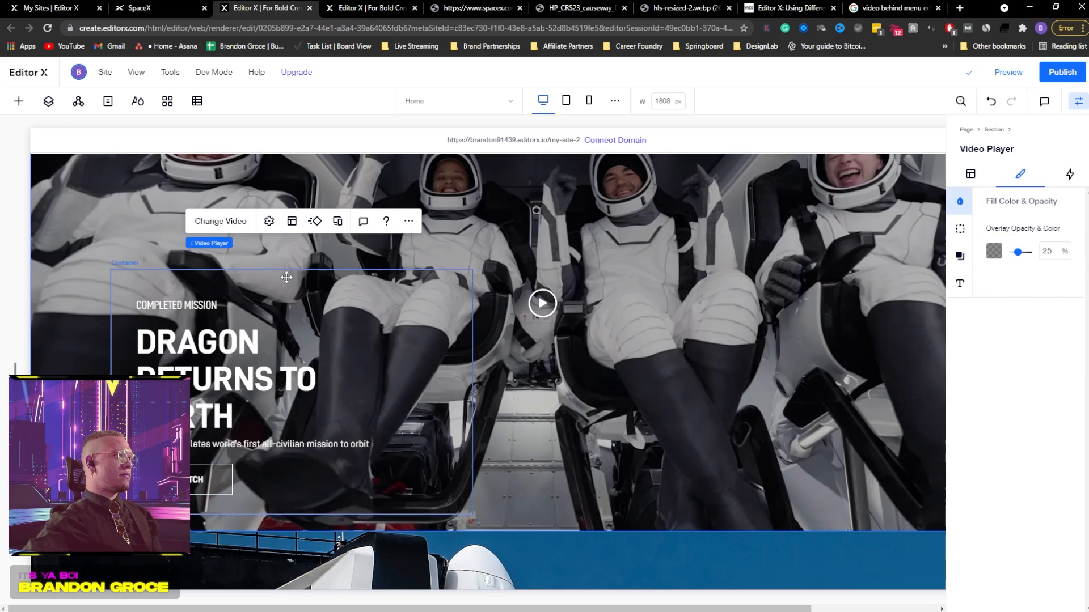
click(286, 278)
click(960, 230)
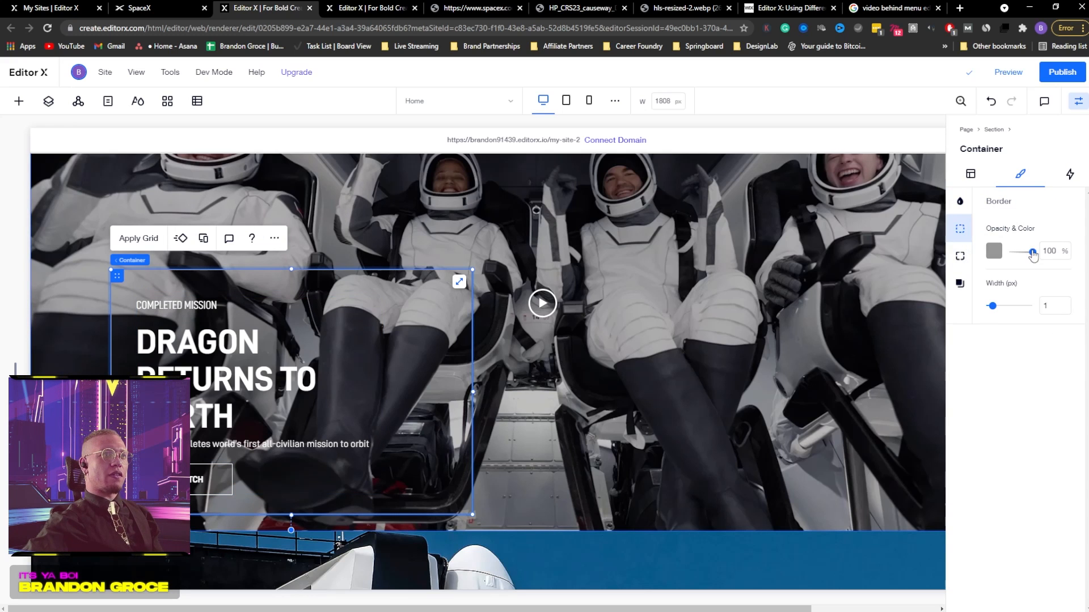
drag(1033, 256, 1010, 257)
click(659, 265)
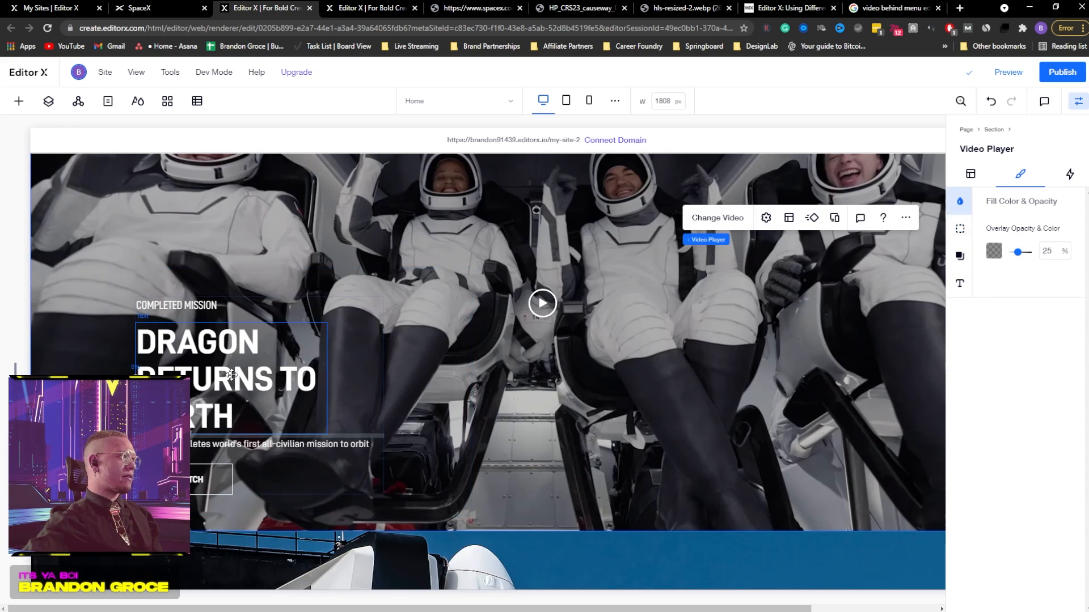
Try moving the DRAGON RETURNS TO EARTH heading alone, undo it, and shift the whole container slightly up and to the left
drag(232, 375, 389, 339)
key(ctrl+z)
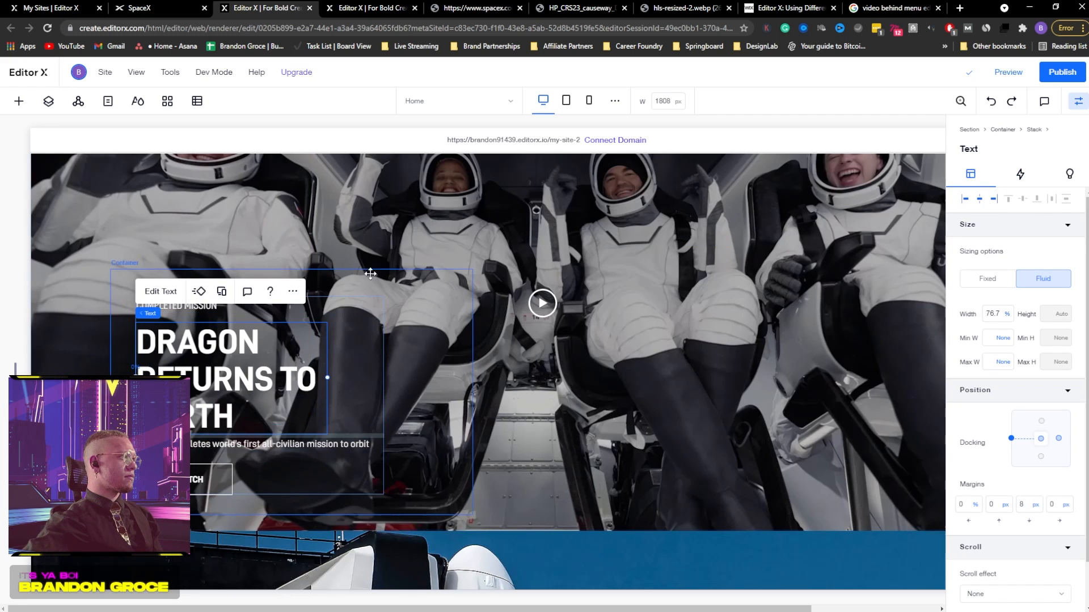
drag(384, 286, 360, 267)
Delete the old grouped texts and button from the rocket image section below the hero
scroll(401, 349, down, 8)
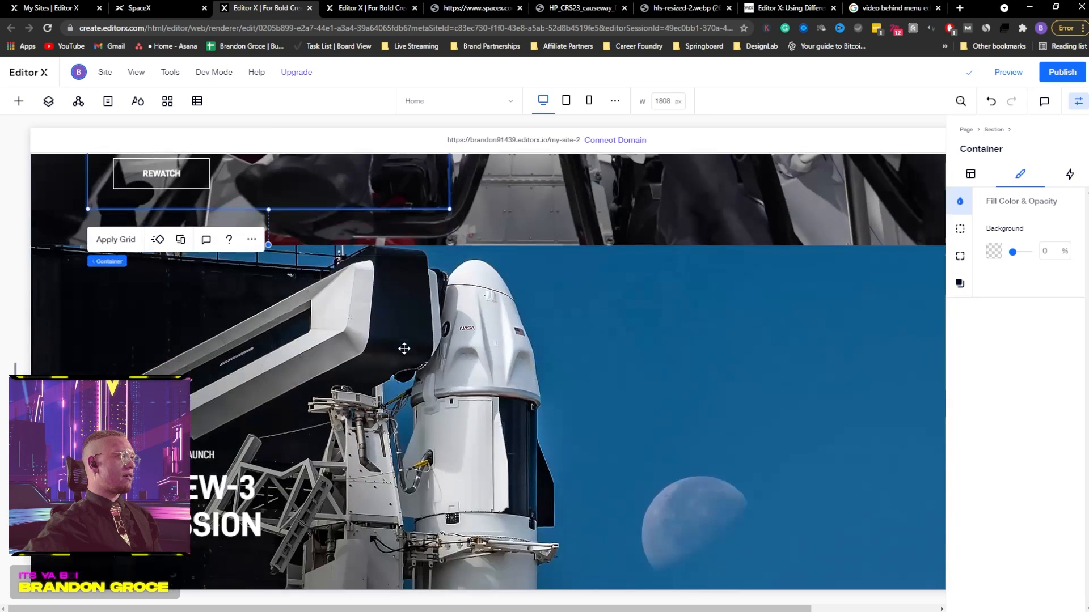
click(239, 359)
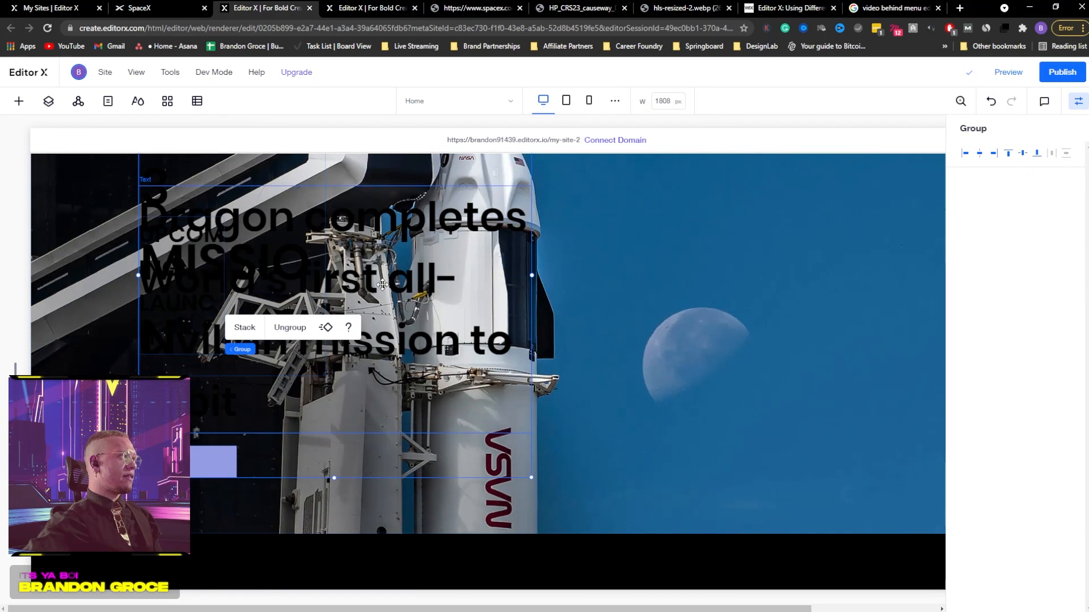
key(Delete)
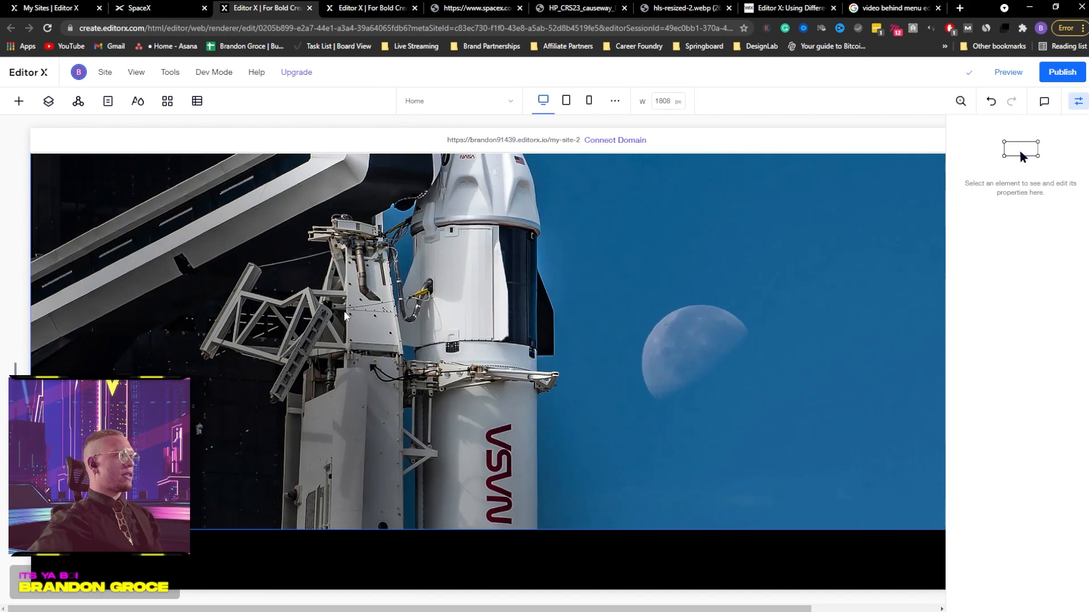
Copy the DRAGON RETURNS TO EARTH container and paste it into the rocket image section
scroll(286, 370, up, 3)
click(251, 399)
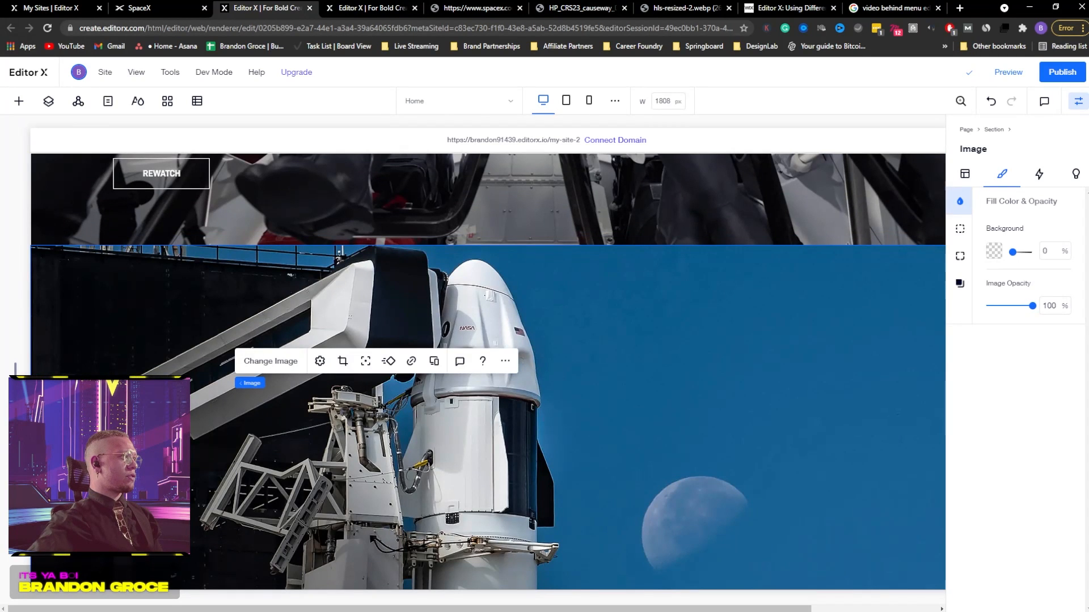
click(395, 310)
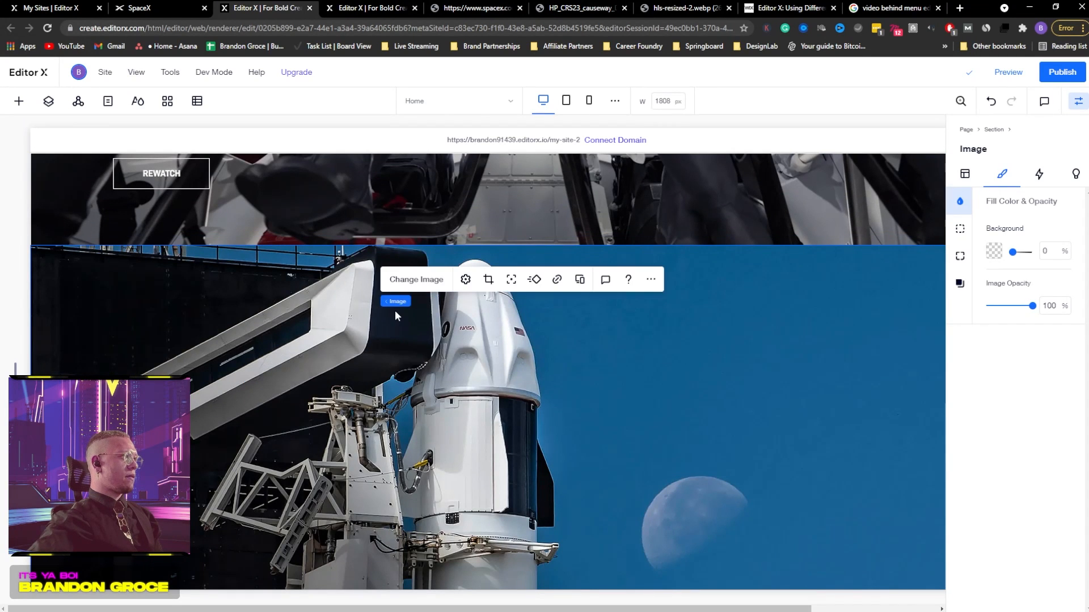
click(277, 379)
key(Delete)
key(ctrl+z)
scroll(480, 311, down, 3)
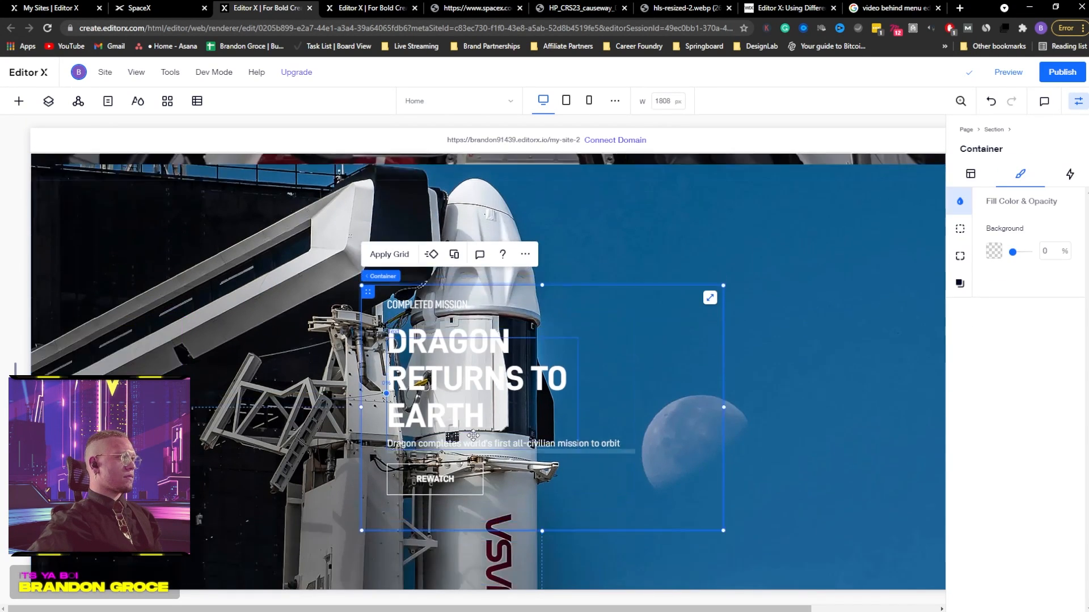
Undo a misplaced move of the heading, and move the whole copied container to the left side of the rocket image
drag(480, 311, 295, 311)
key(ctrl+z)
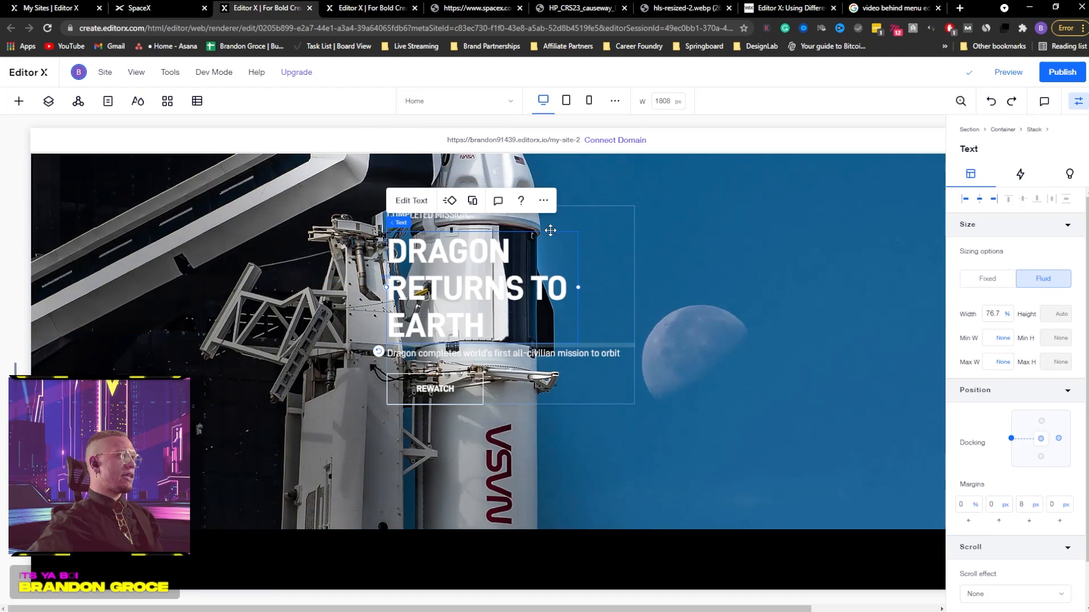
click(636, 204)
drag(672, 186, 421, 247)
scroll(572, 290, up, 4)
scroll(570, 291, up, 3)
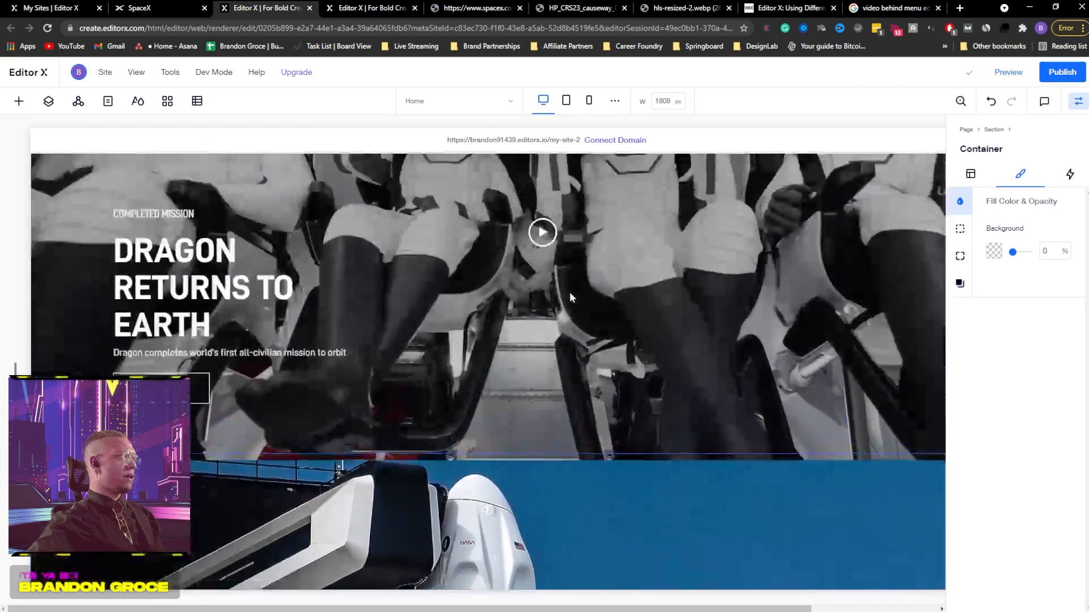
Lower the copied container until it sits close to the bottom edge of the rocket image section
scroll(569, 291, down, 5)
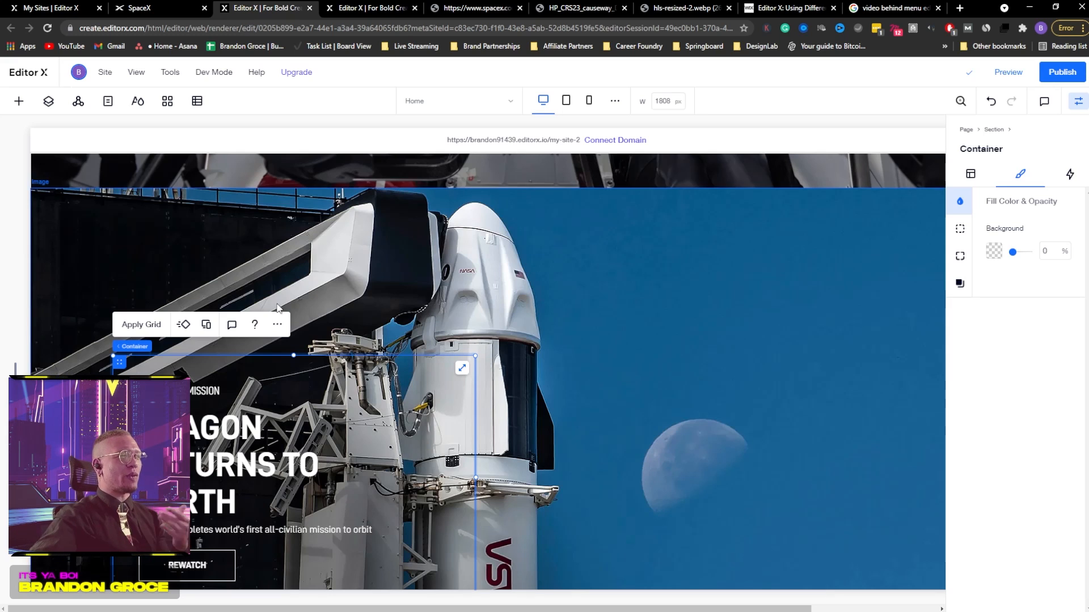
right_click(188, 375)
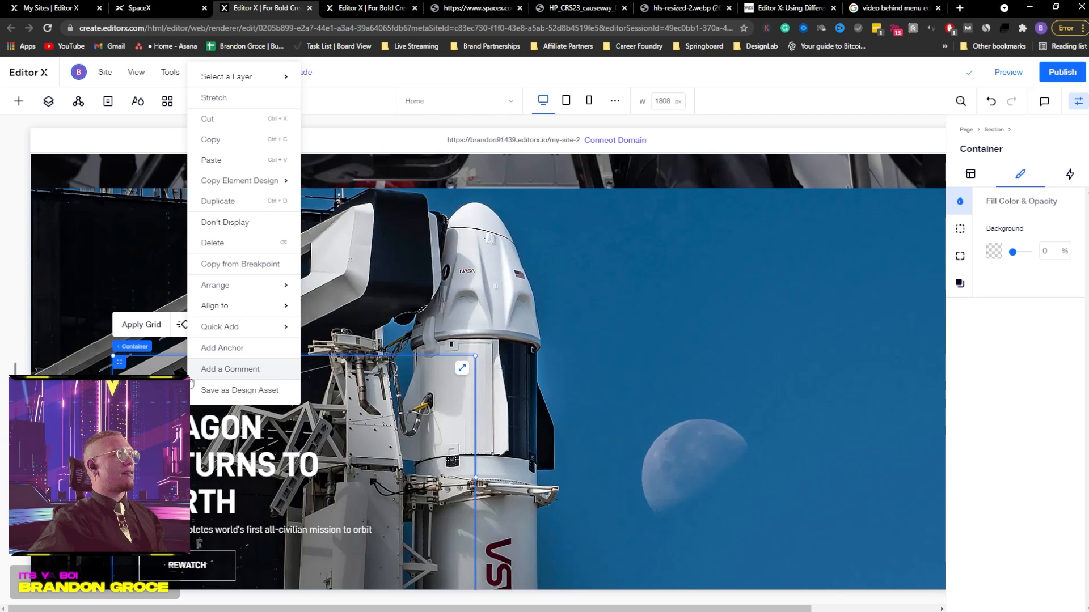
click(583, 252)
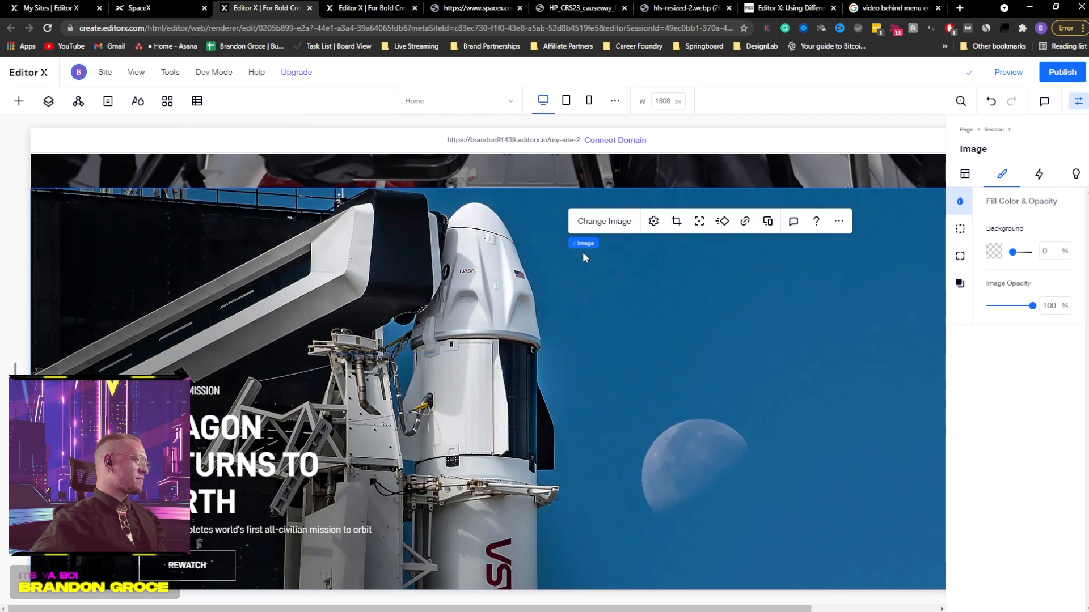
scroll(434, 323, down, 2)
drag(435, 323, 436, 416)
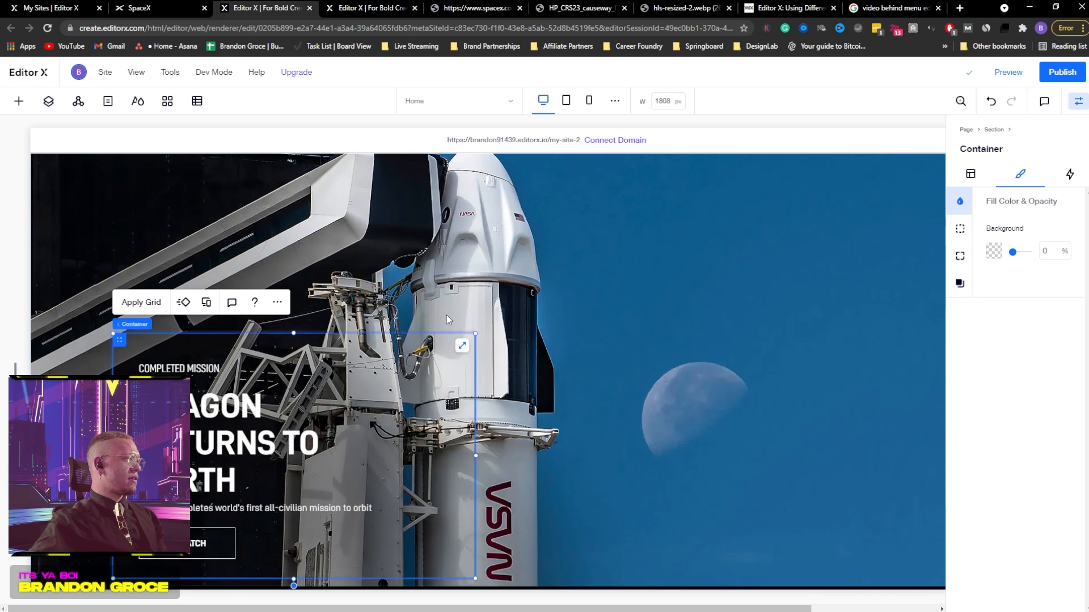
Examine the original hero container's docking and margins, trying to undock its bottom edge and undoing that change
scroll(434, 408, up, 5)
click(406, 367)
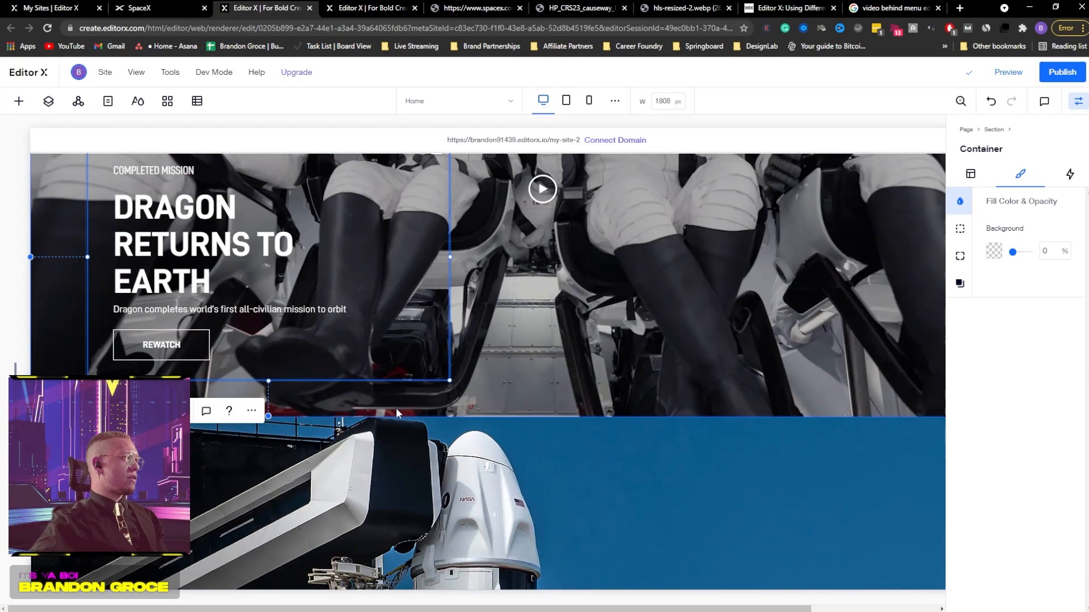
click(971, 173)
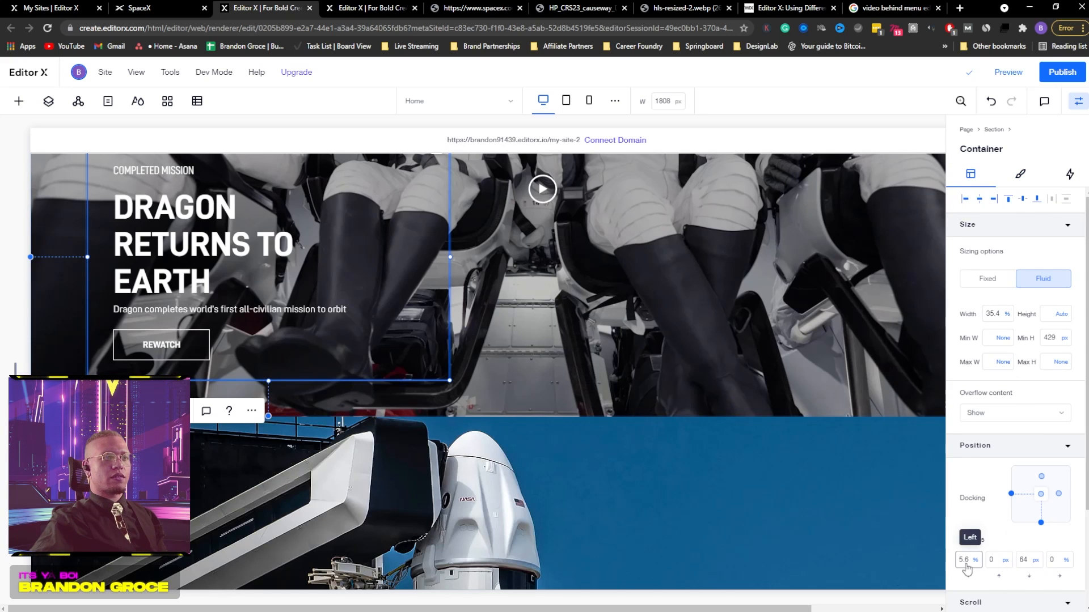
click(1041, 523)
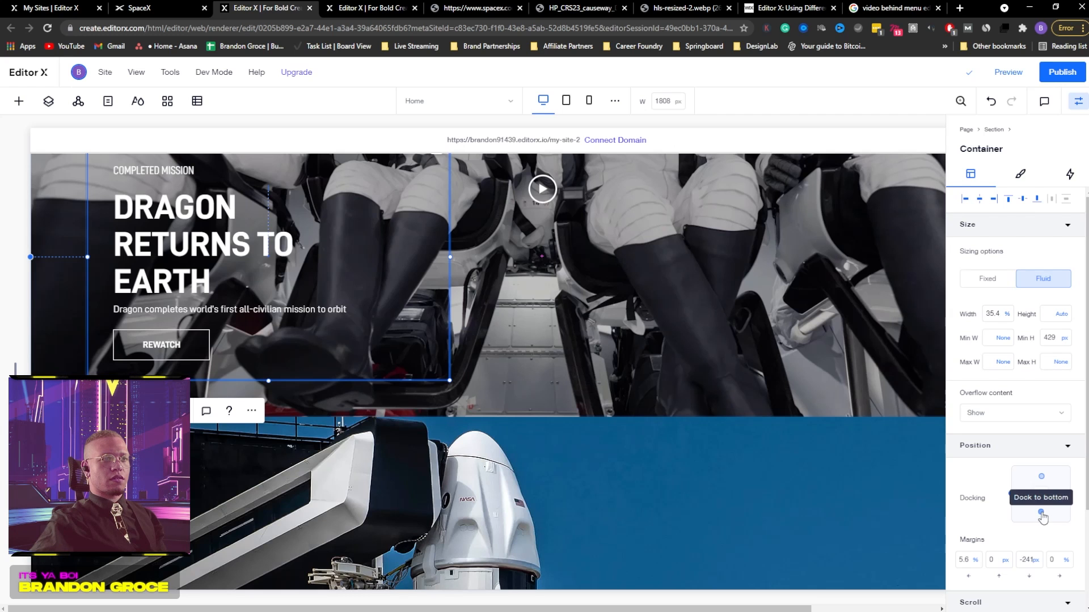
key(ctrl+z)
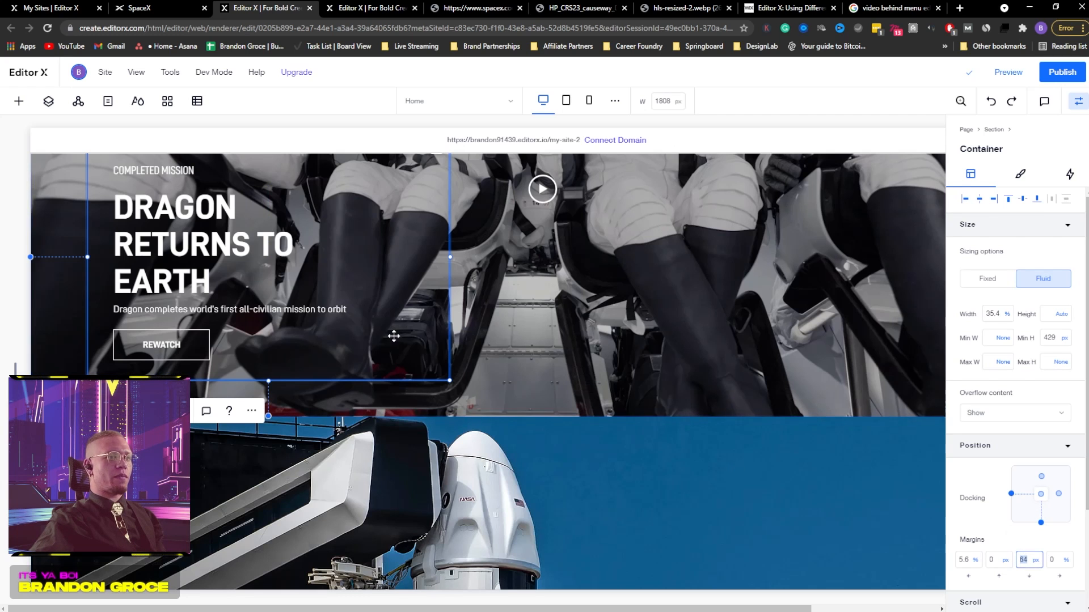
Set the bottom margin of the copied container in the rocket section to 64 px
drag(394, 336, 439, 456)
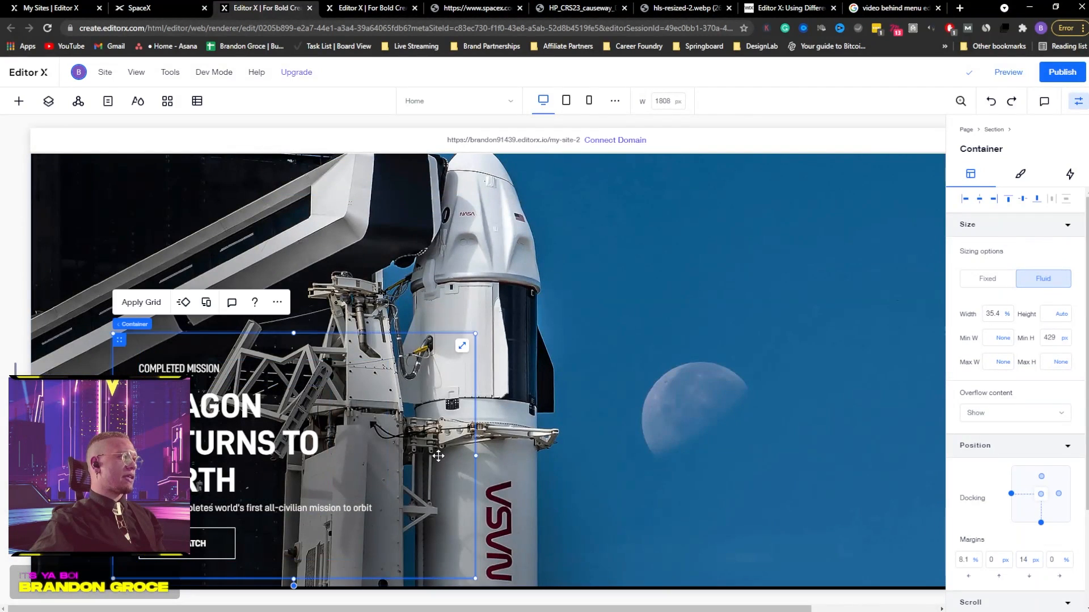
click(1039, 561)
text(64)
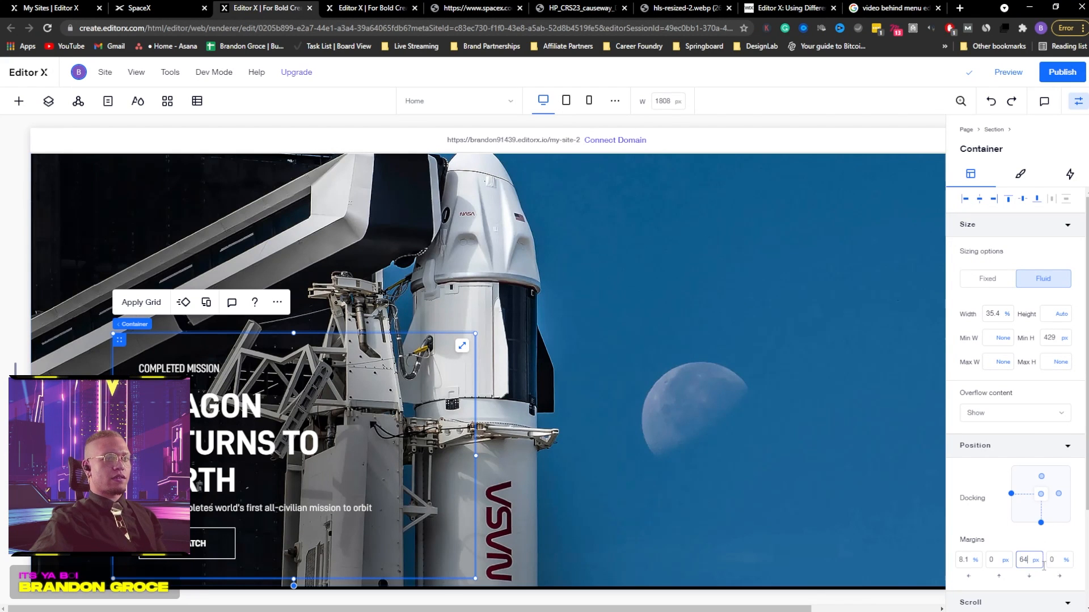
key(Return)
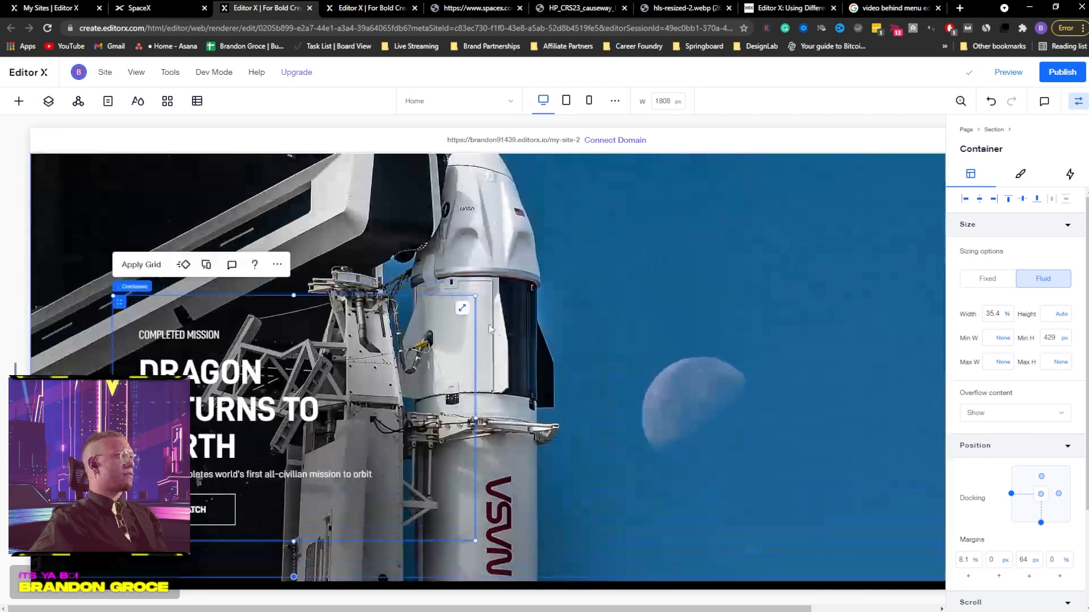
scroll(360, 250, up, 4)
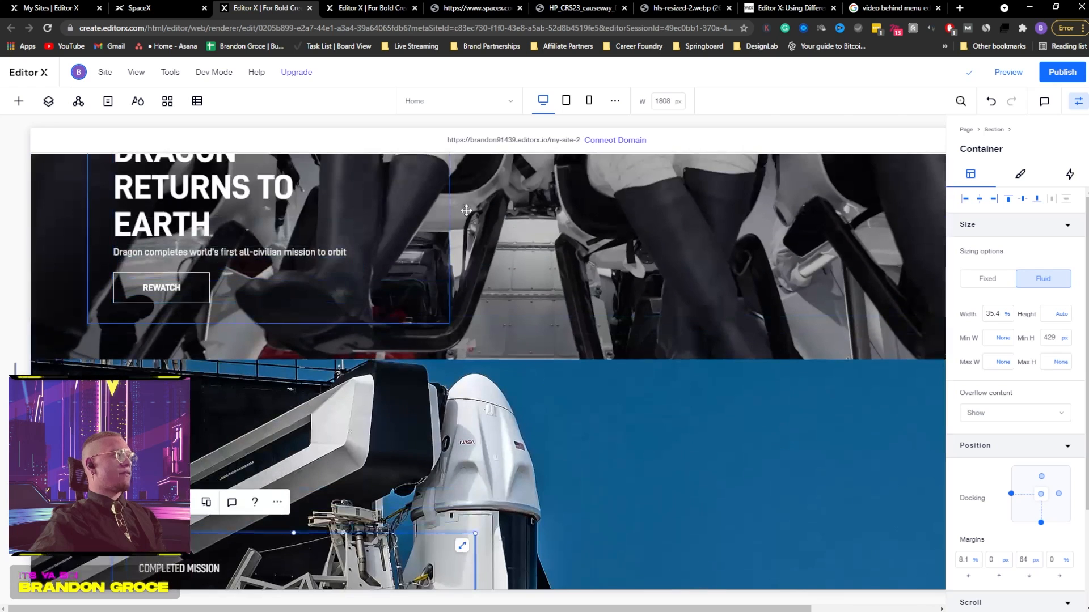
scroll(610, 281, down, 5)
click(736, 330)
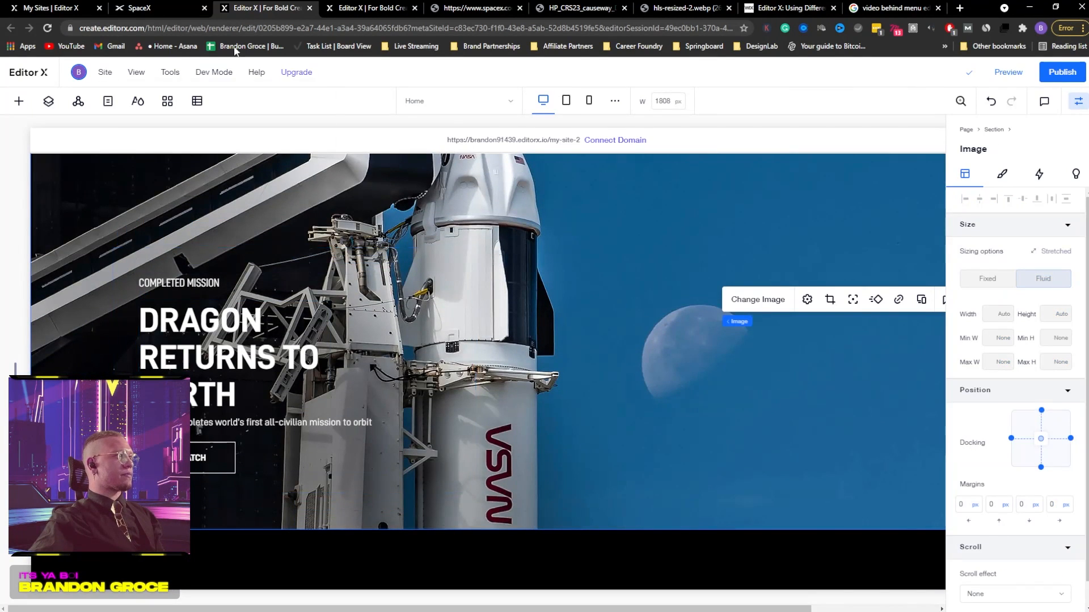
Copy the CREW-3 MISSION title from the SpaceX site and replace the rocket section's heading with it in Editor X
click(165, 8)
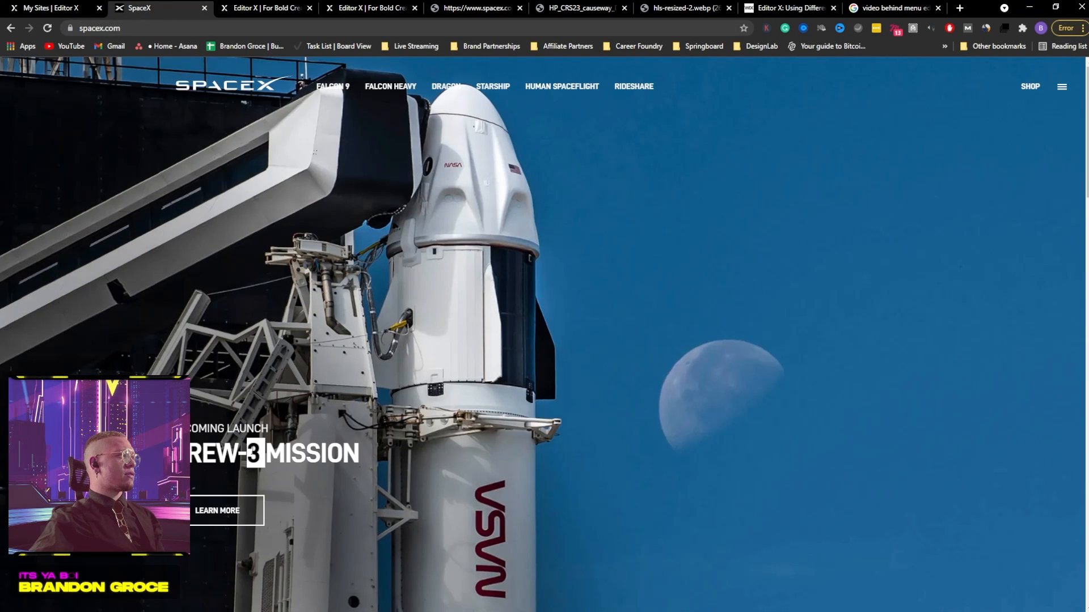
triple_click(250, 452)
triple_click(250, 451)
key(ctrl+c)
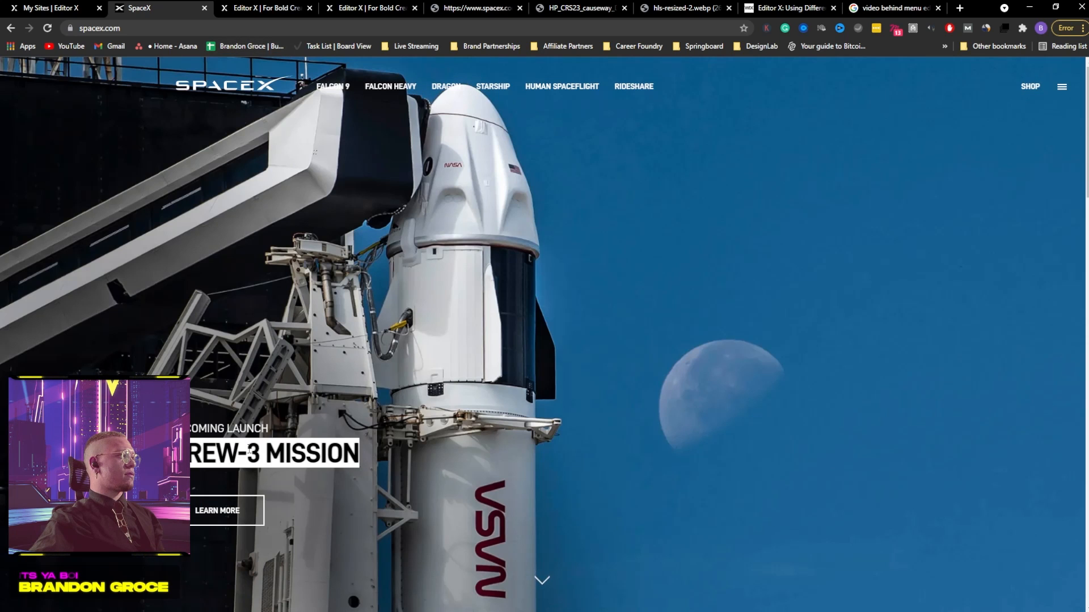
click(261, 8)
click(247, 363)
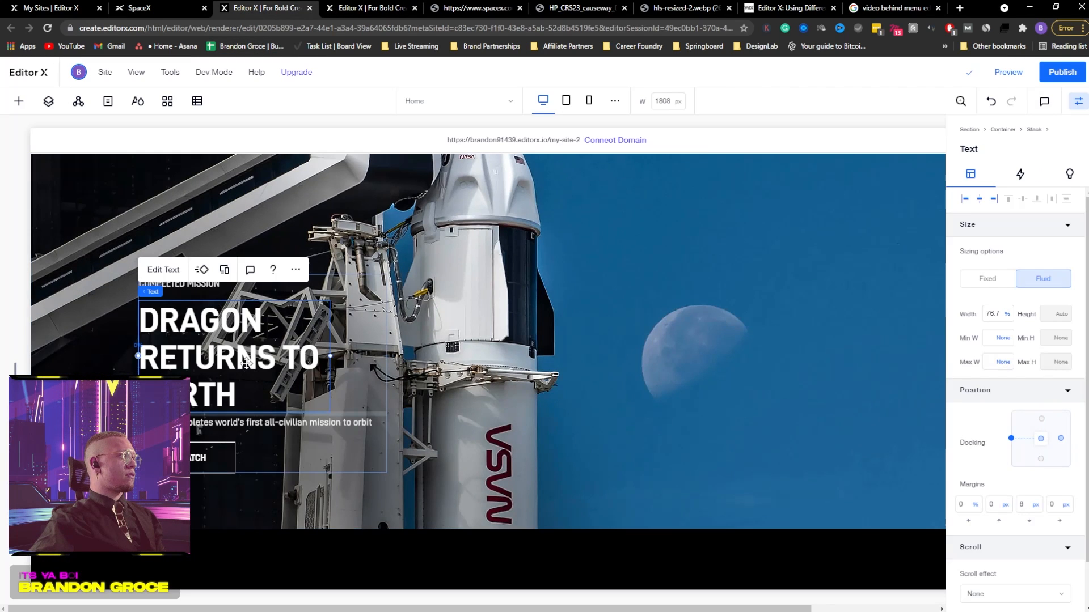
double_click(246, 363)
key(ctrl+v)
click(573, 357)
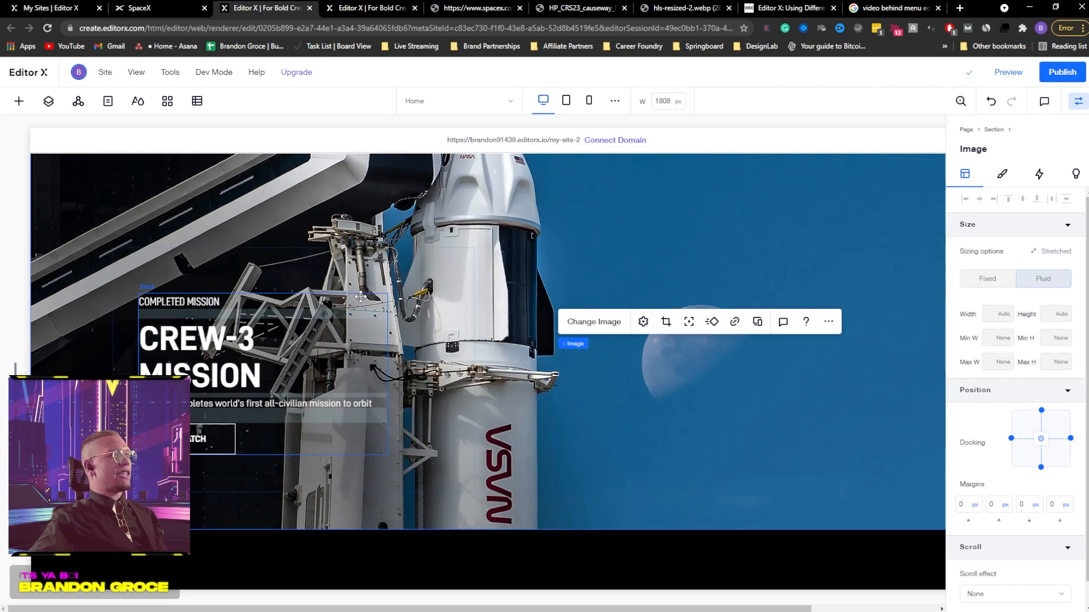
Check the small label's wording on the SpaceX site and change the rocket section's COMPLETED MISSION label to UPCOMING LAUNCH
click(373, 324)
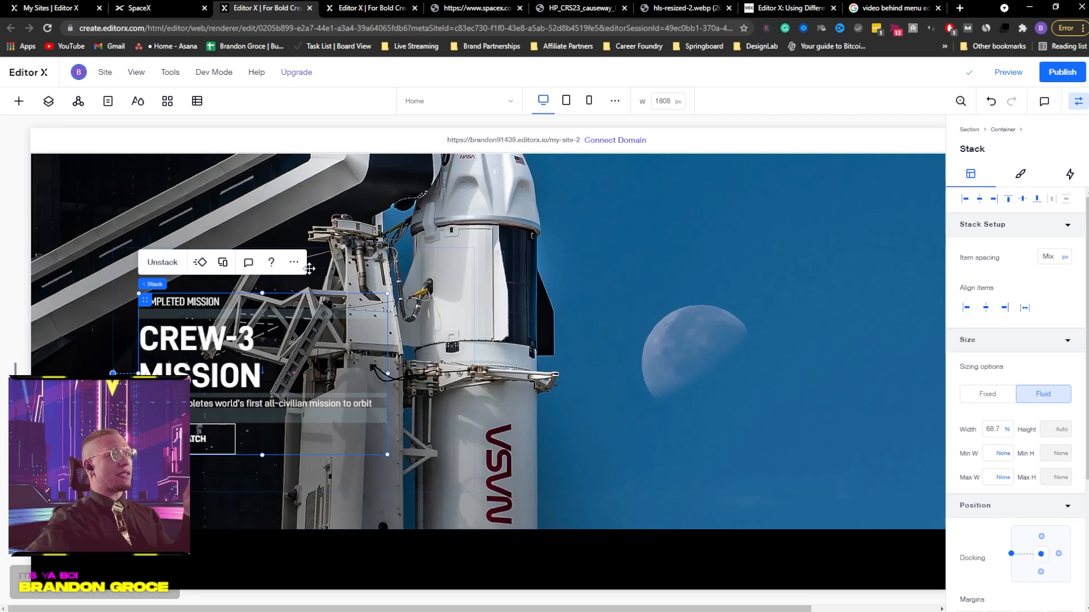
click(157, 7)
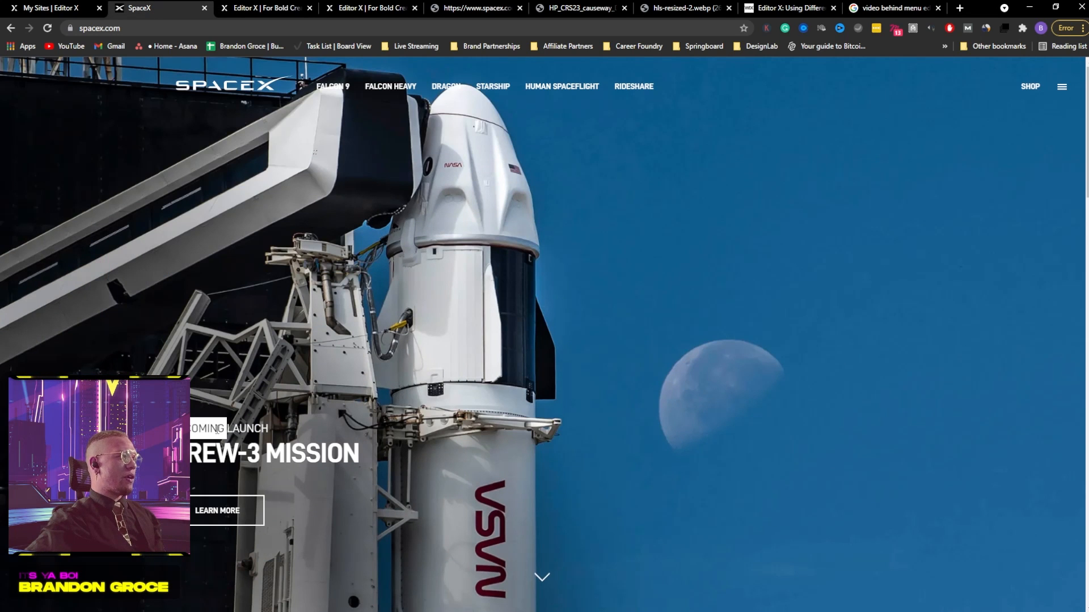
click(216, 6)
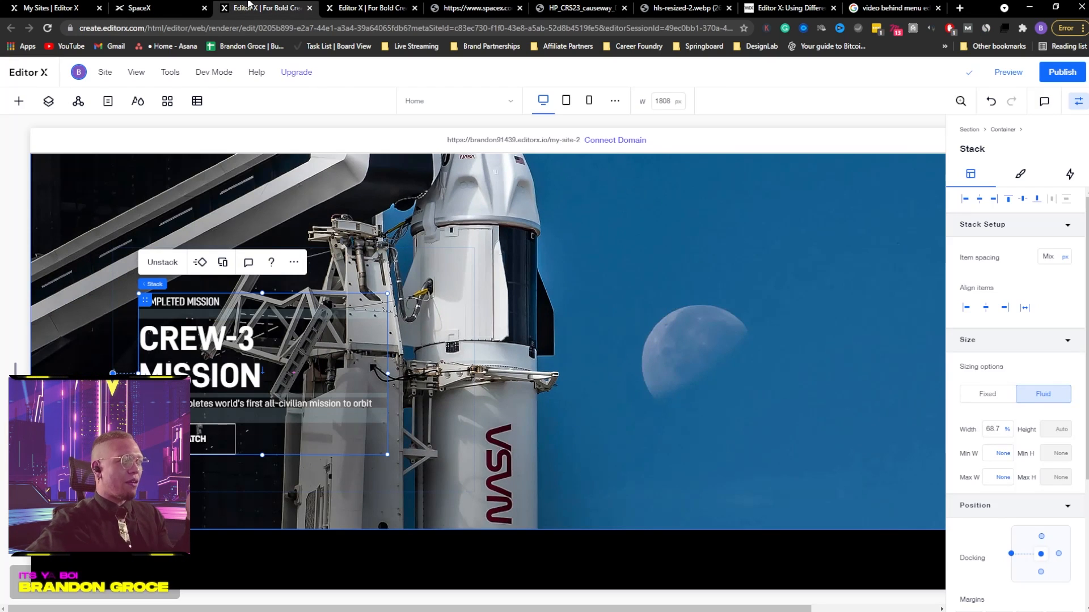
mouse_move(210, 73)
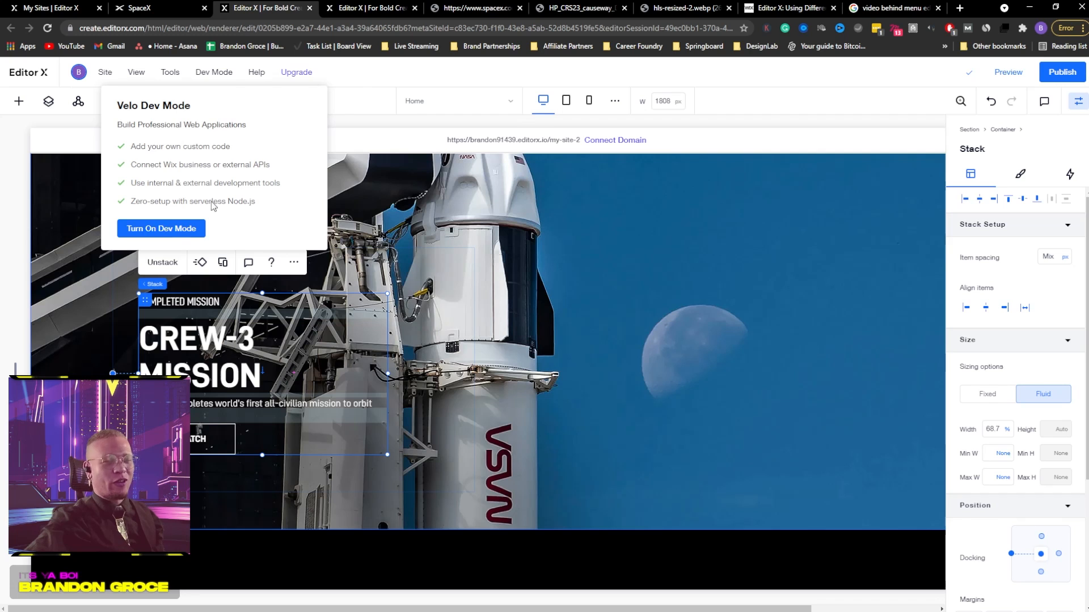
double_click(180, 302)
text(UPCOMING LAUNCH)
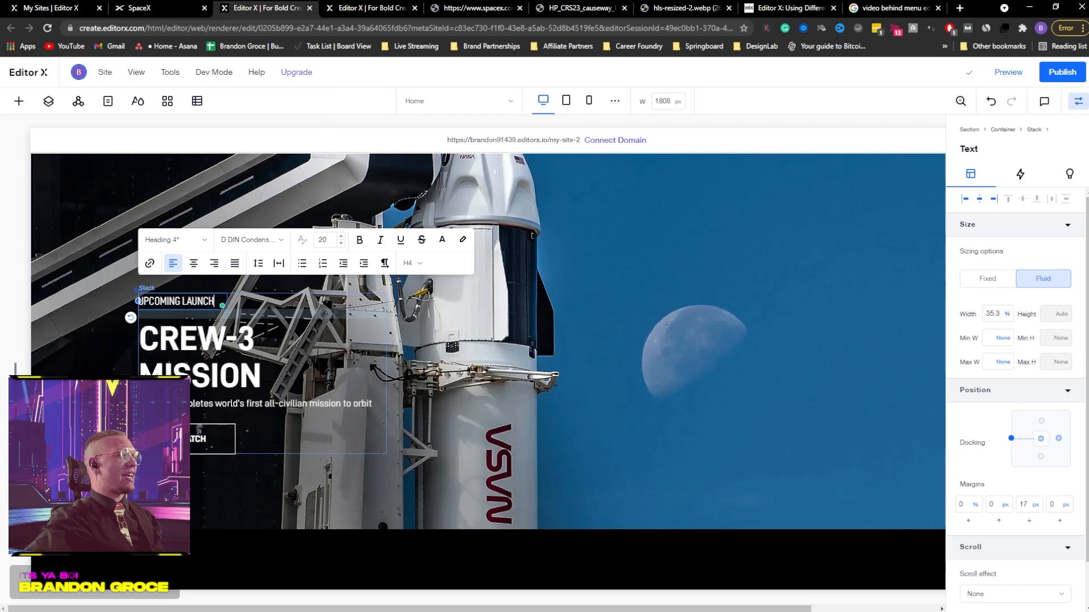
Check the CREW-3 block on the SpaceX site and delete the description line under the rocket section's heading in Editor X
click(317, 148)
click(177, 6)
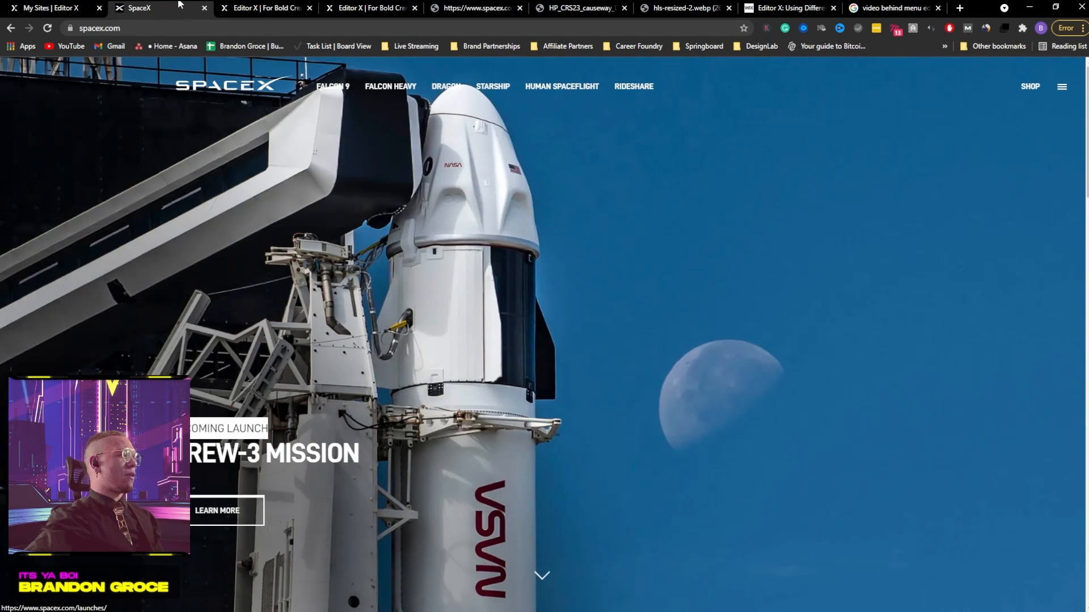
click(243, 7)
click(201, 406)
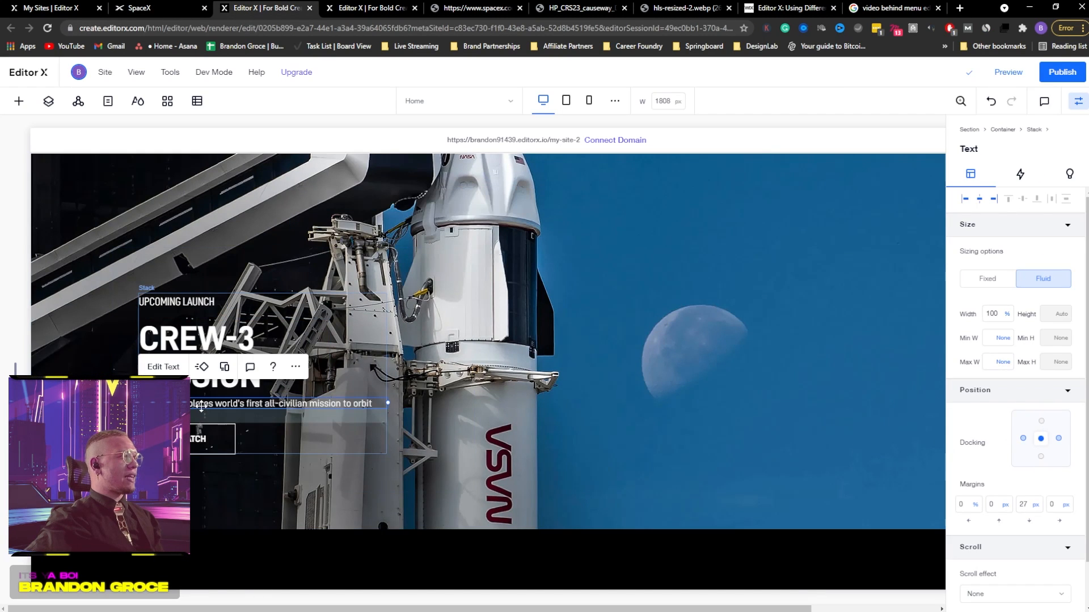
key(Delete)
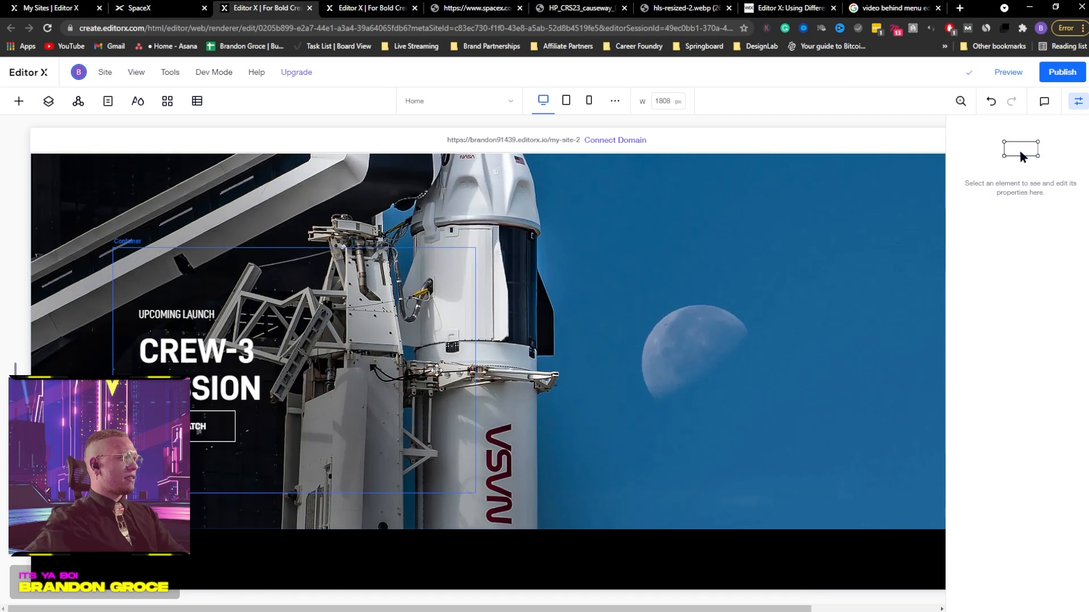
click(612, 291)
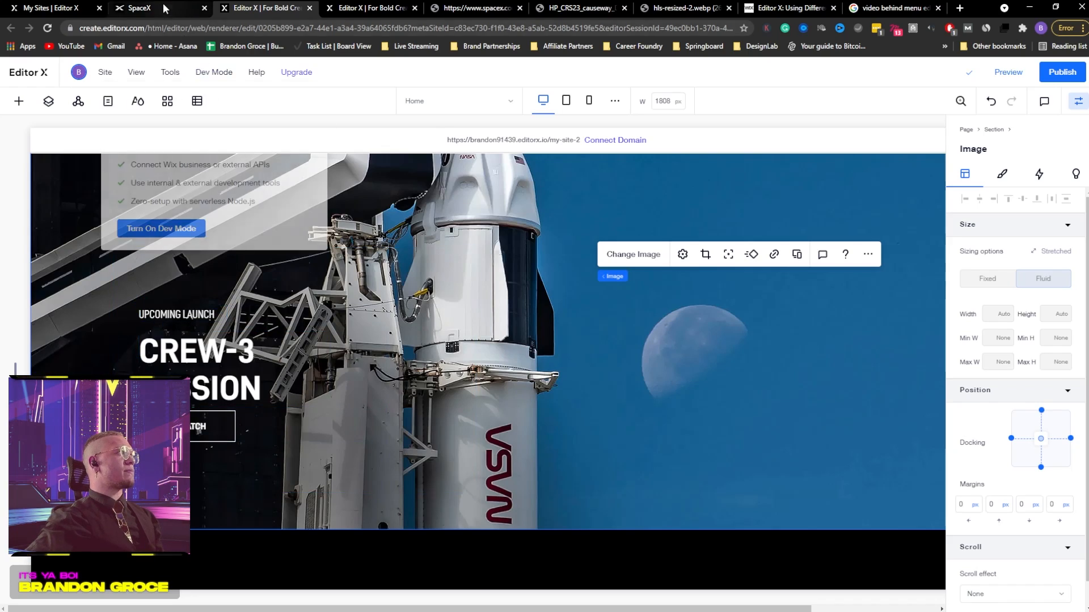
Look over the next mission section on the SpaceX site and rename the Space Ship section as Space Ship 1 in Editor X
click(139, 8)
scroll(414, 369, down, 5)
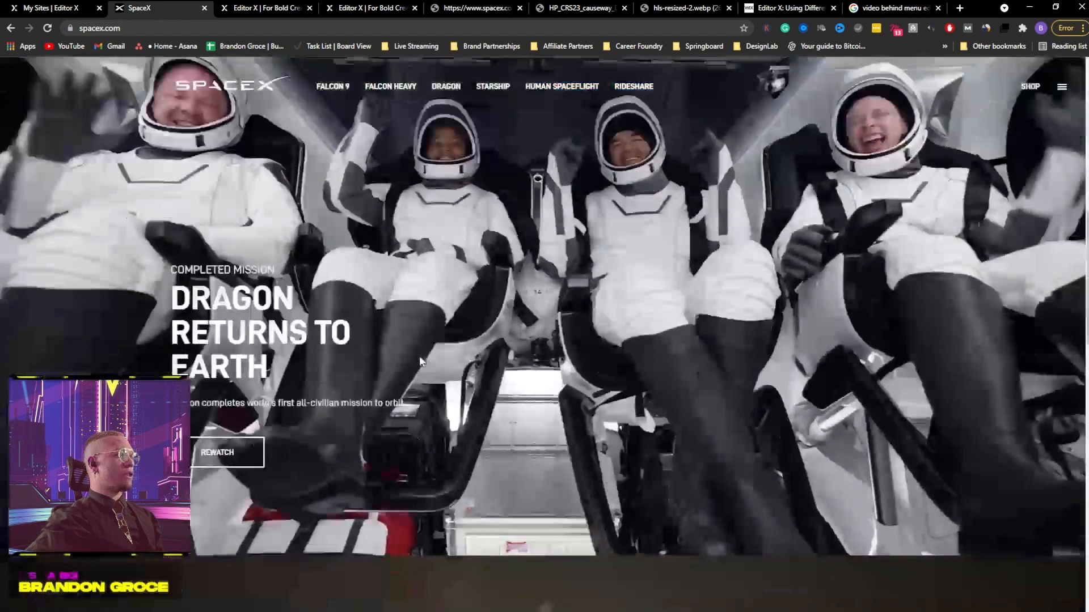
scroll(419, 361, down, 5)
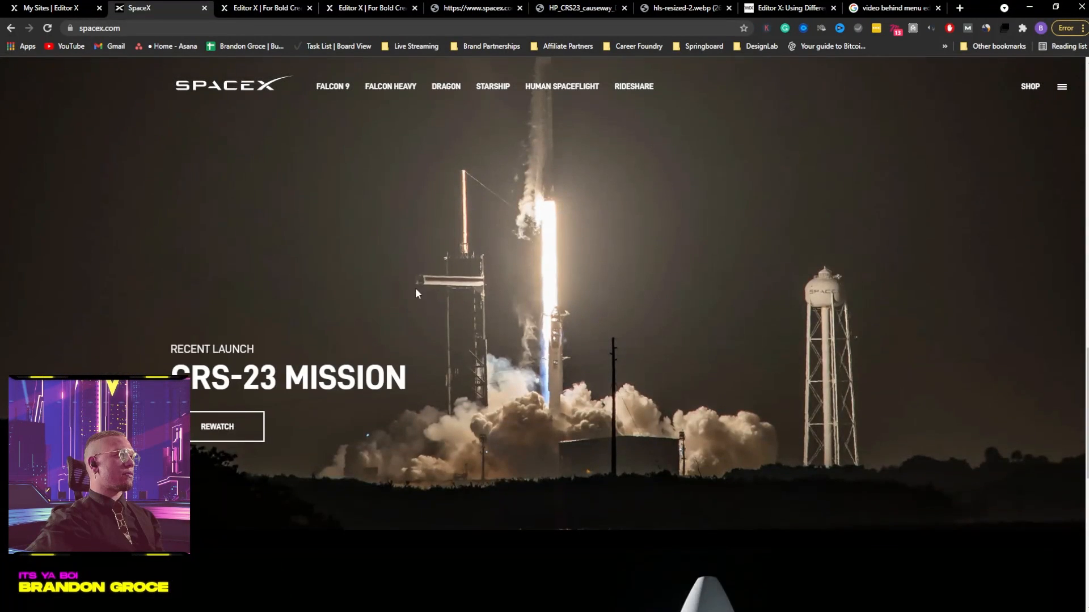
click(267, 8)
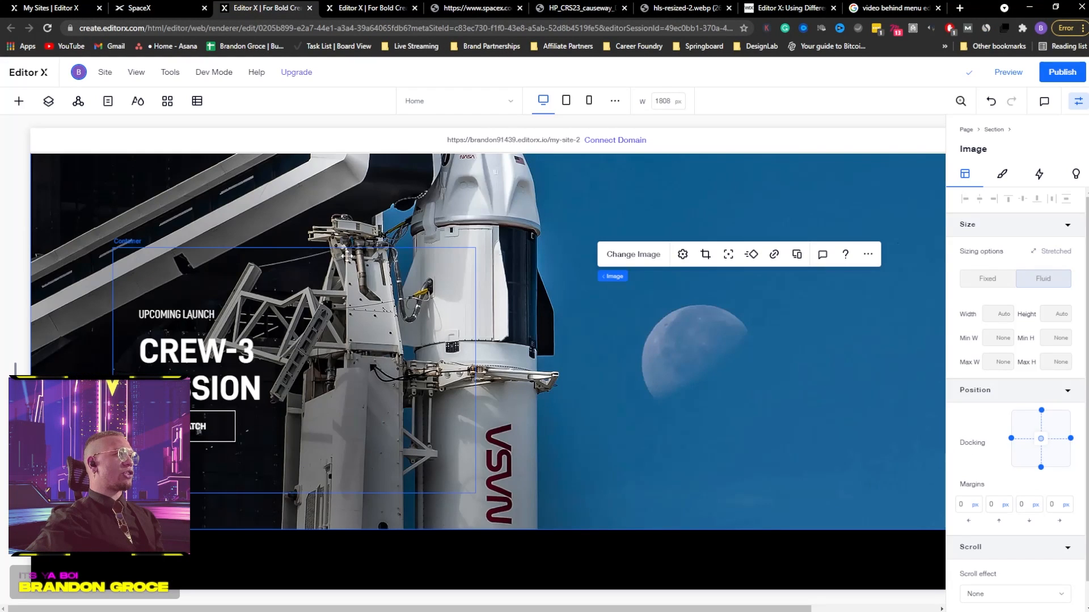
click(49, 101)
click(24, 202)
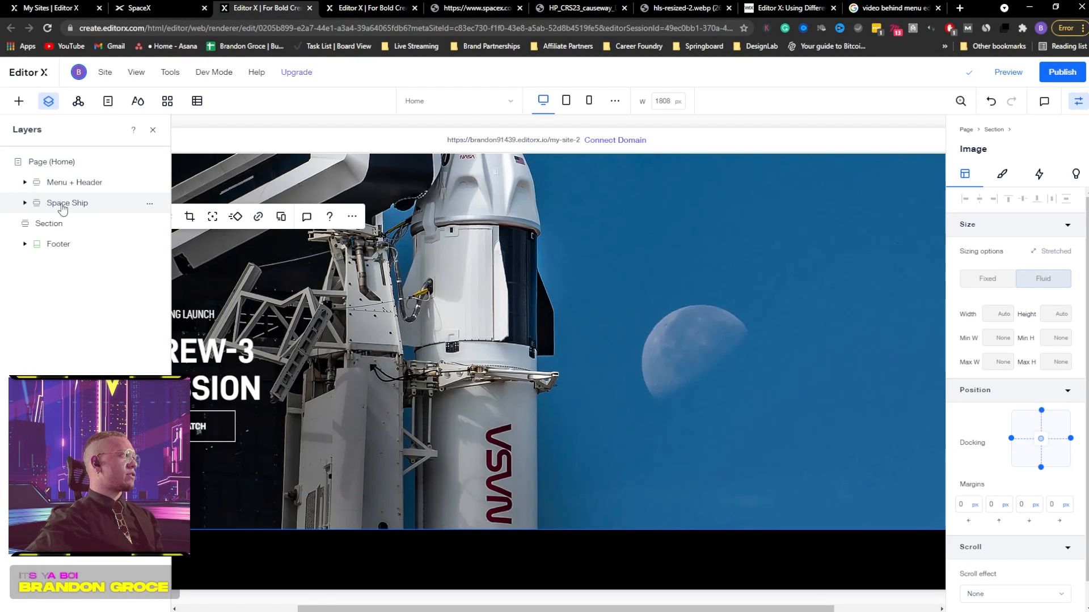
double_click(75, 208)
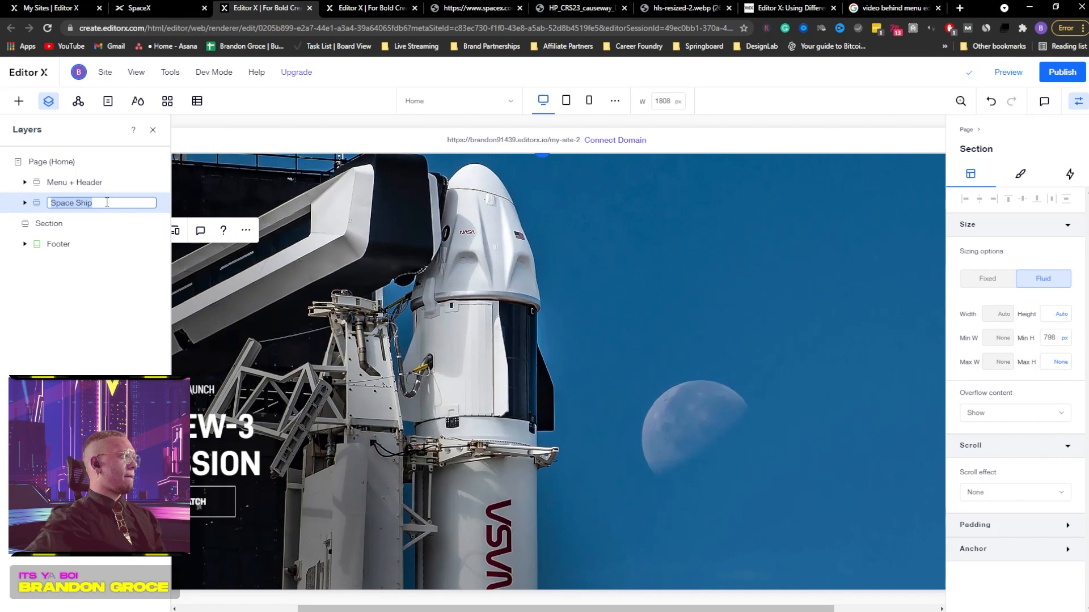
click(97, 205)
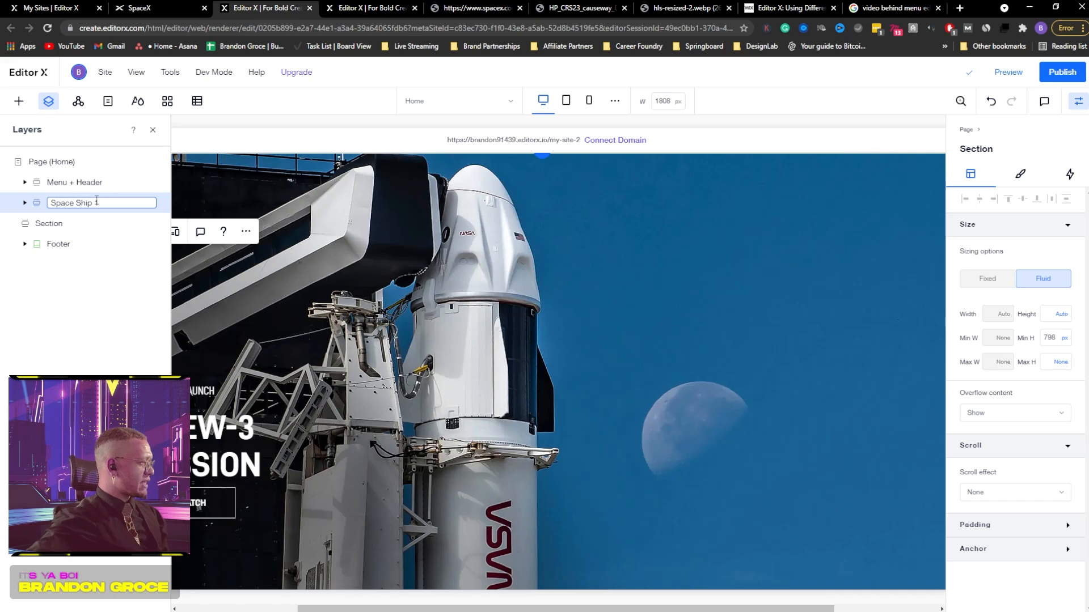
text(1)
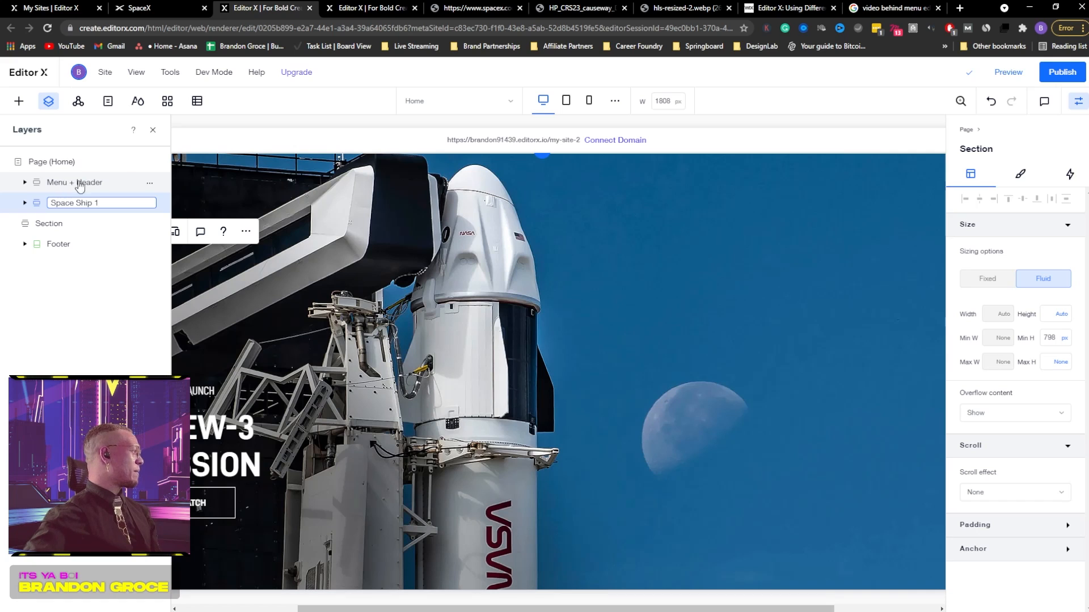
click(153, 131)
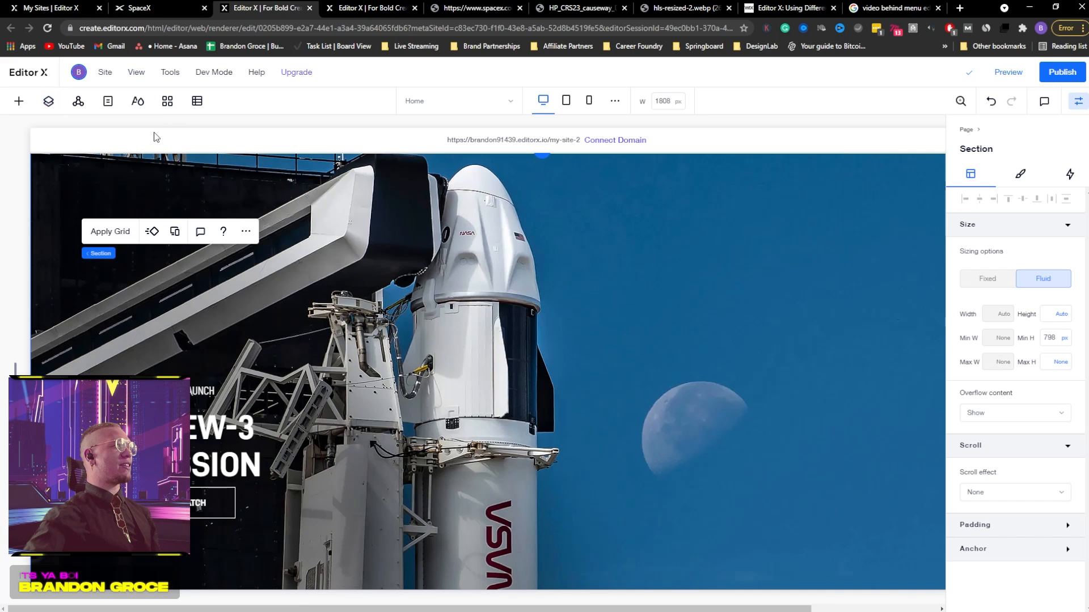
click(124, 120)
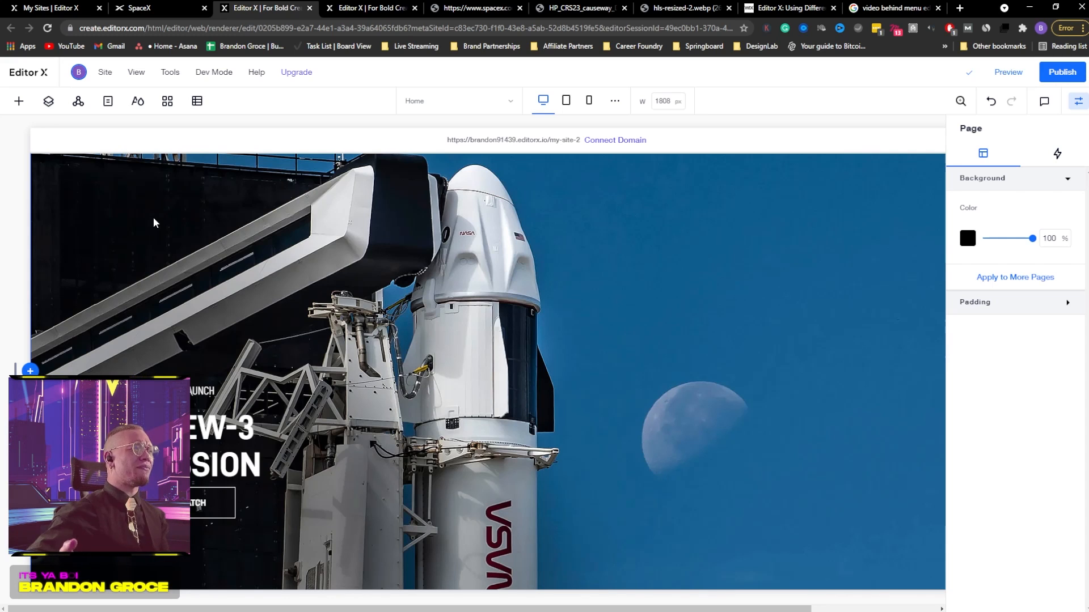
Hide the element properties and duplicate the Space Ship 1 section
click(1079, 102)
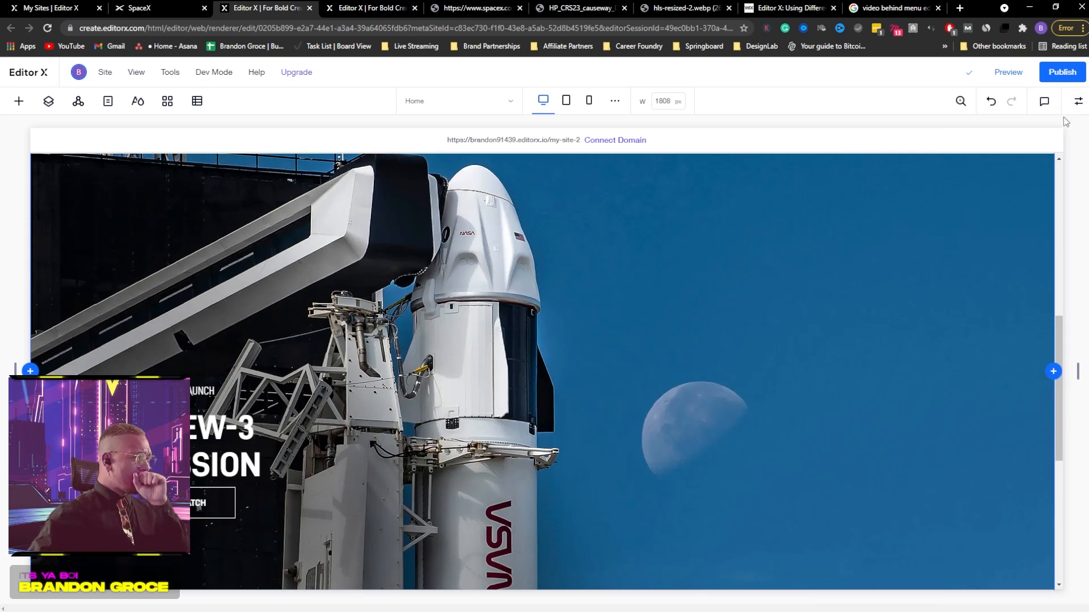
scroll(665, 370, up, 4)
scroll(666, 373, down, 5)
scroll(429, 405, up, 2)
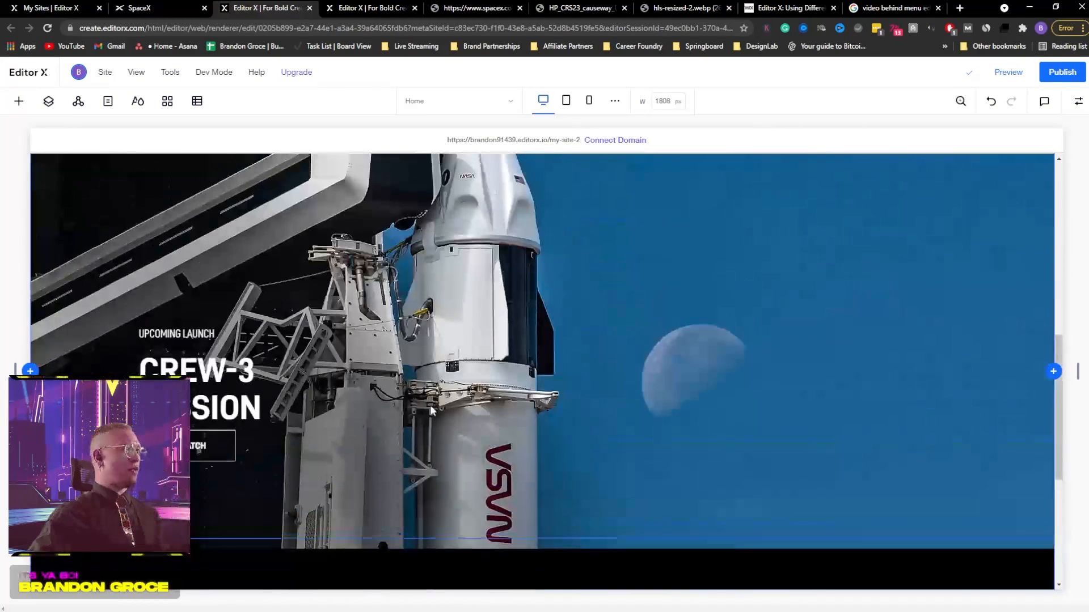
click(77, 267)
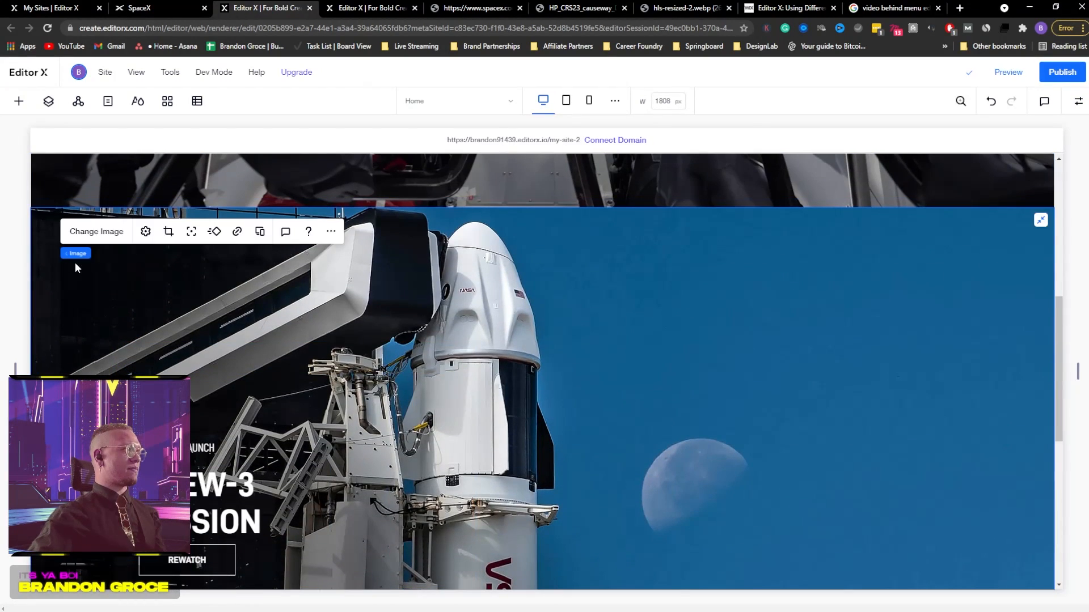
click(43, 251)
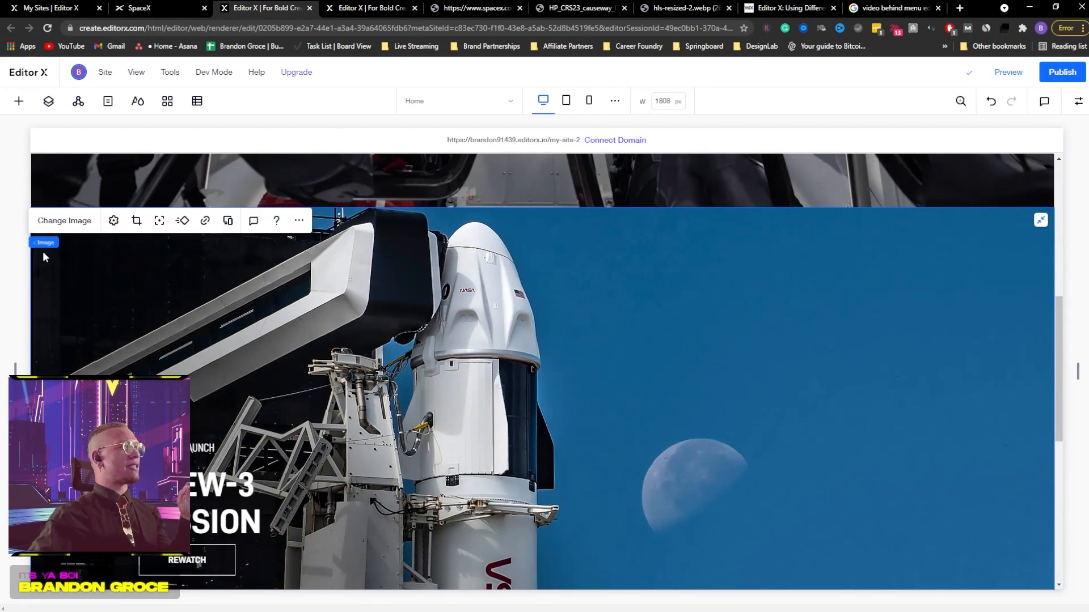
click(48, 101)
click(25, 204)
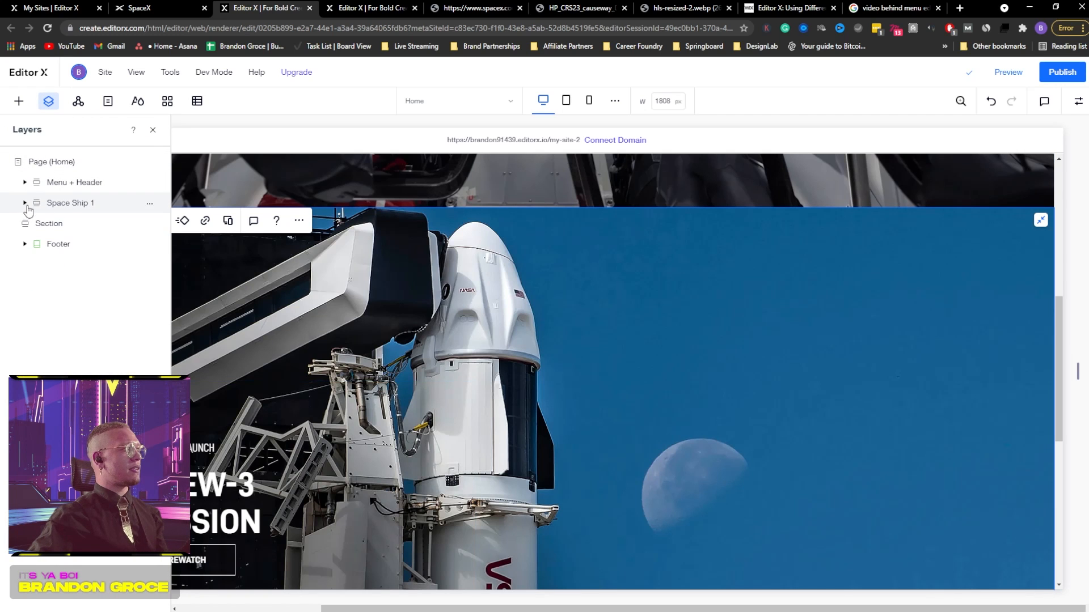
click(68, 210)
key(ctrl+d)
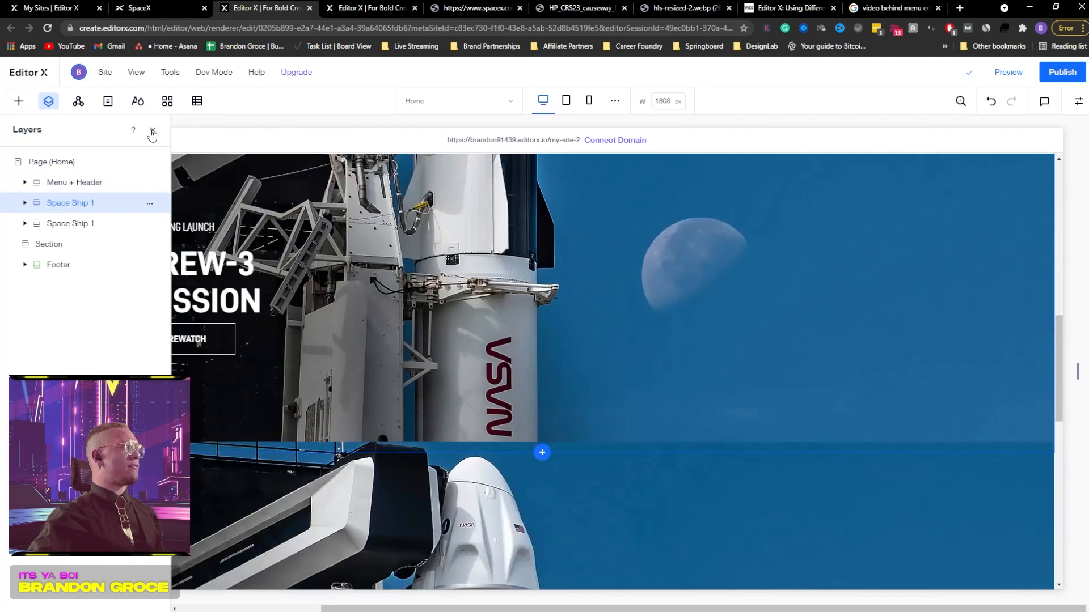
click(152, 133)
Replace the duplicated section's background image with Space X 2.webp from the site files
click(183, 391)
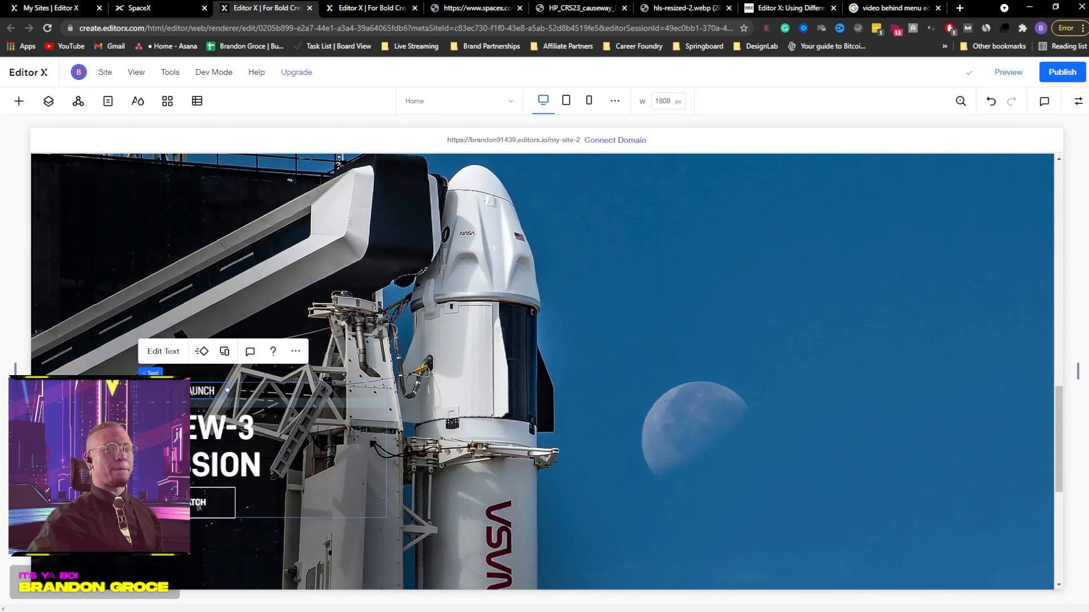
click(581, 268)
click(603, 242)
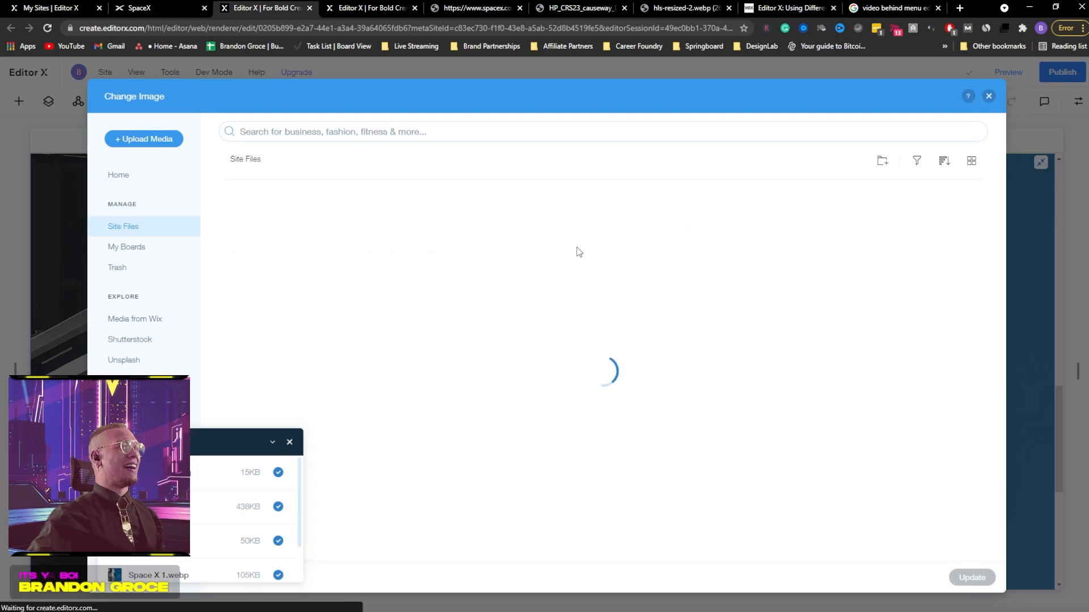
click(562, 247)
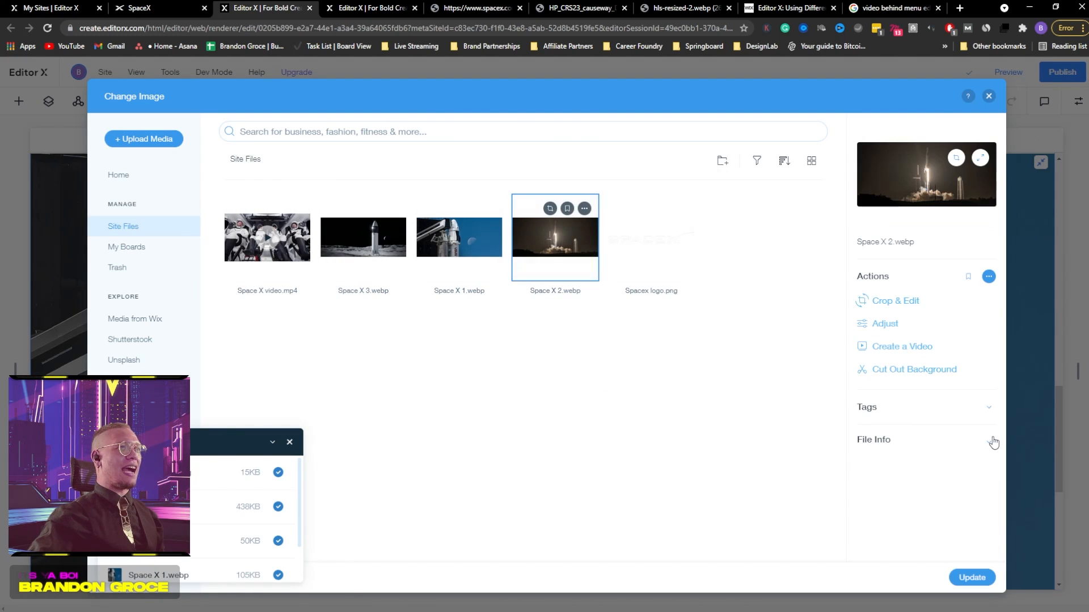
click(972, 577)
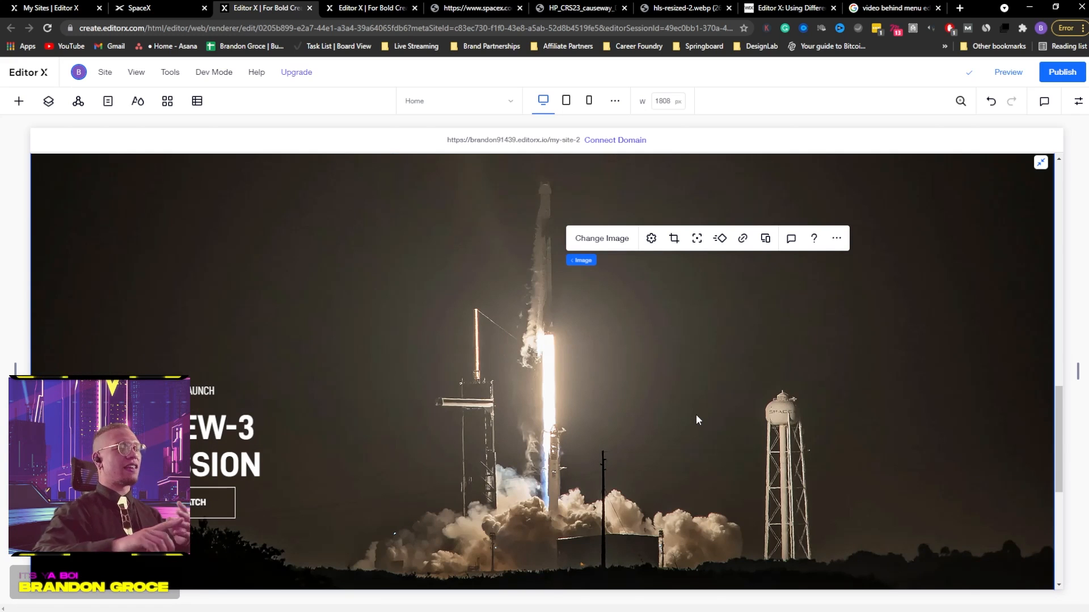
Switch to the SpaceX site and copy the CRS-23 MISSION title from the recent launch section
scroll(618, 390, up, 3)
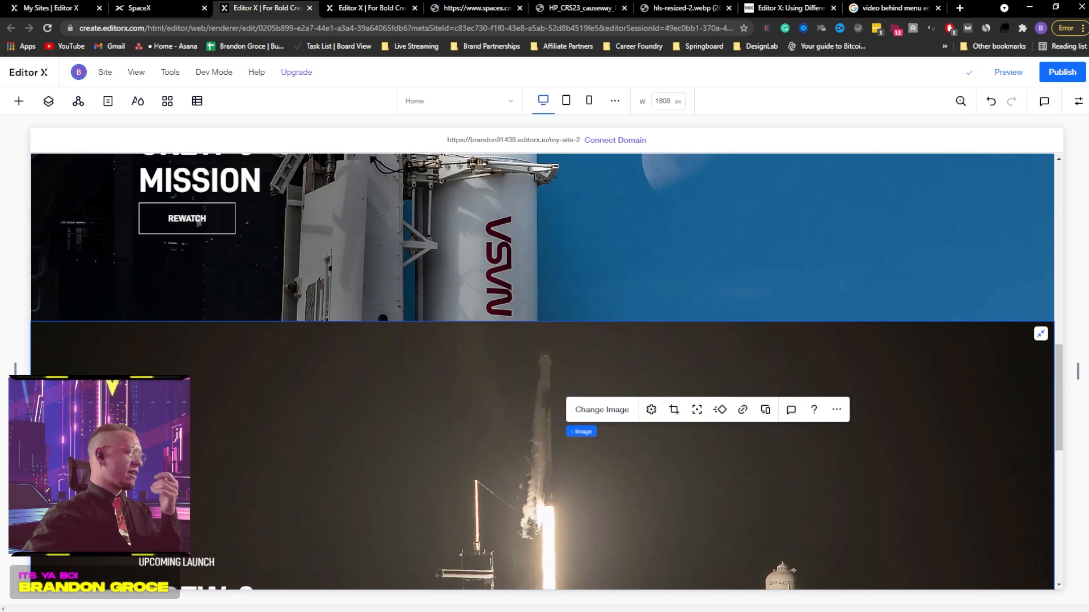
scroll(451, 430, up, 9)
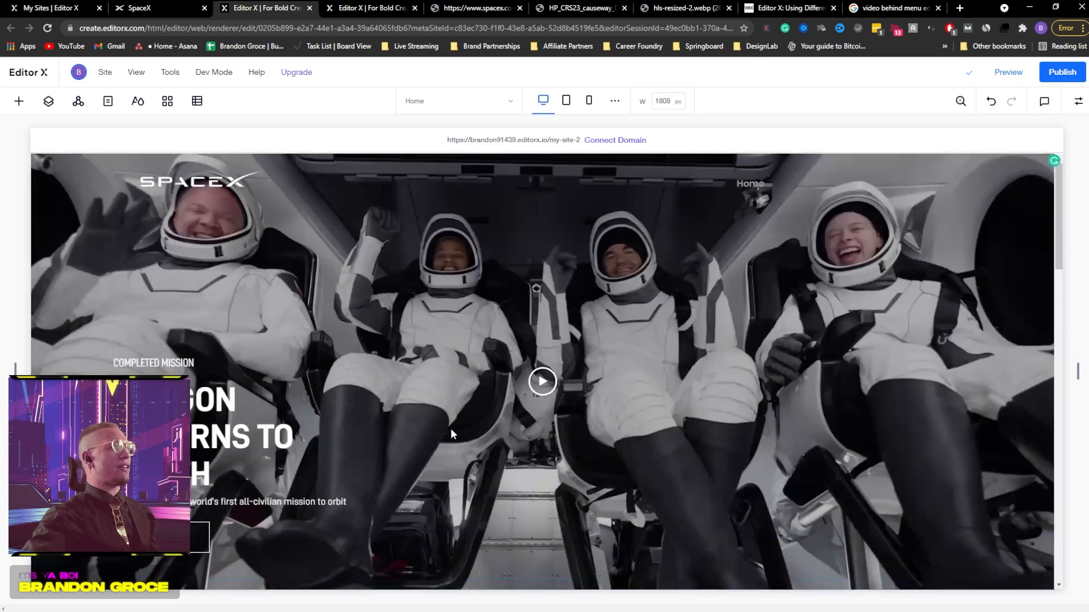
scroll(451, 431, down, 10)
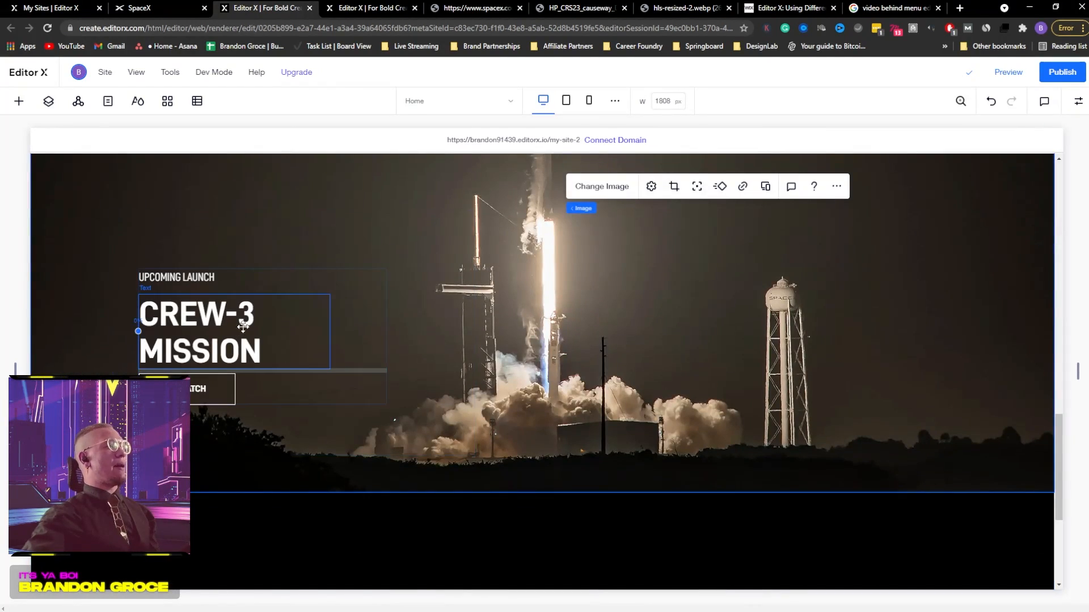
scroll(170, 227, down, 2)
scroll(80, 247, up, 5)
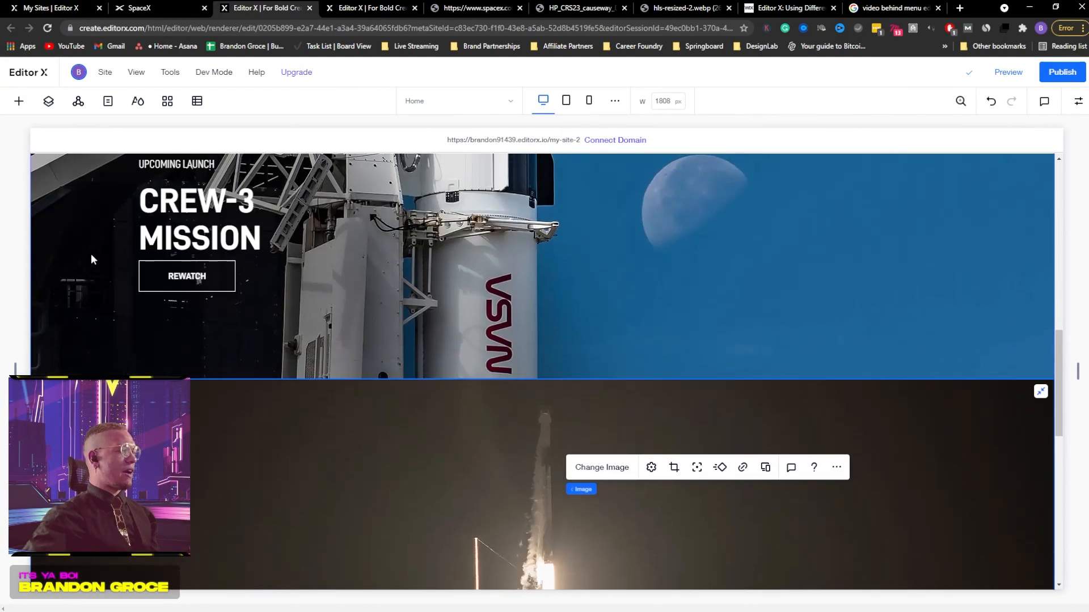
click(143, 7)
scroll(349, 391, down, 5)
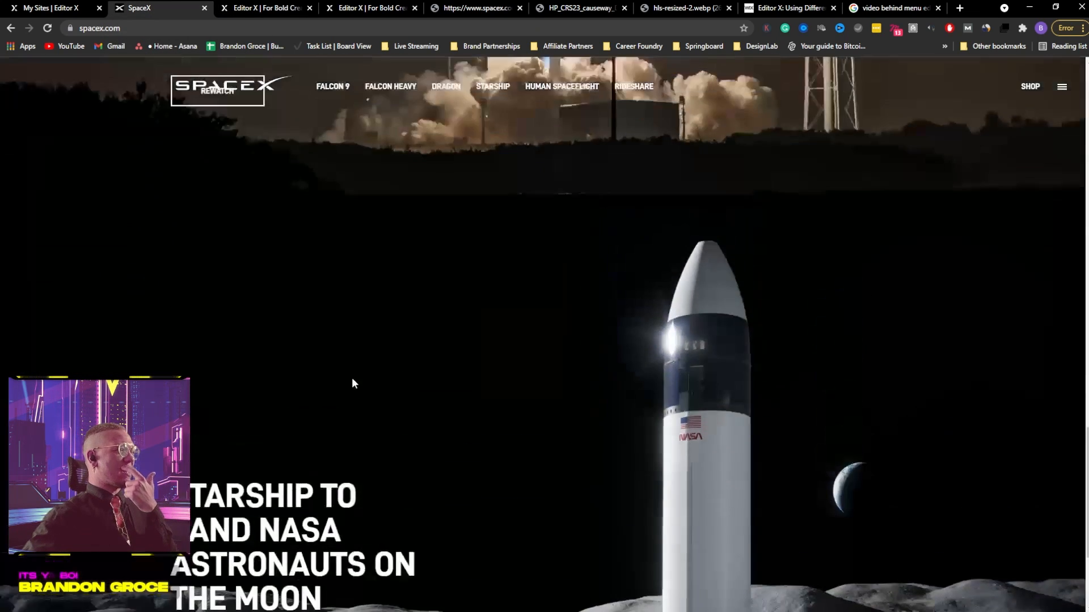
scroll(351, 383, up, 5)
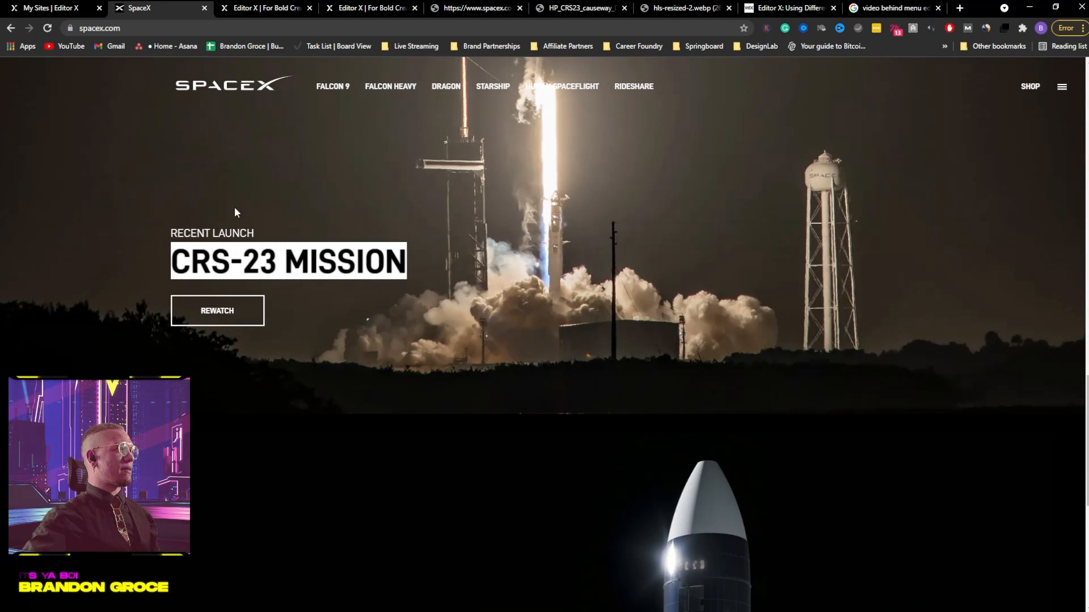
Try to paste the copied title over the launch section's CREW-3 MISSION heading in Editor X, undoing the unwanted paste
key(ctrl+Tab)
scroll(318, 482, down, 7)
scroll(278, 399, up, 3)
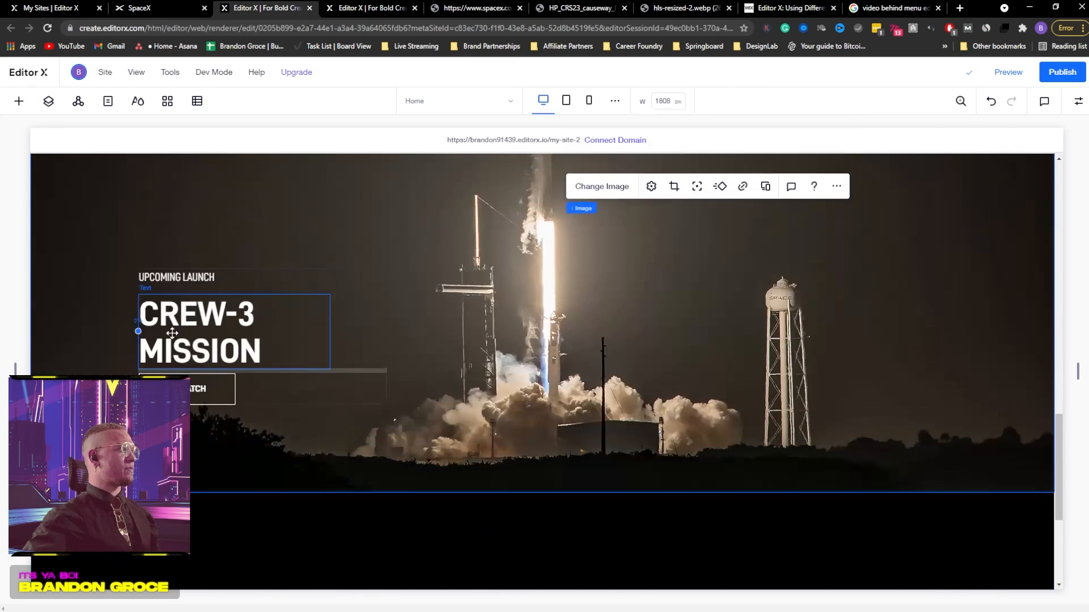
click(172, 333)
double_click(172, 333)
scroll(182, 324, down, 2)
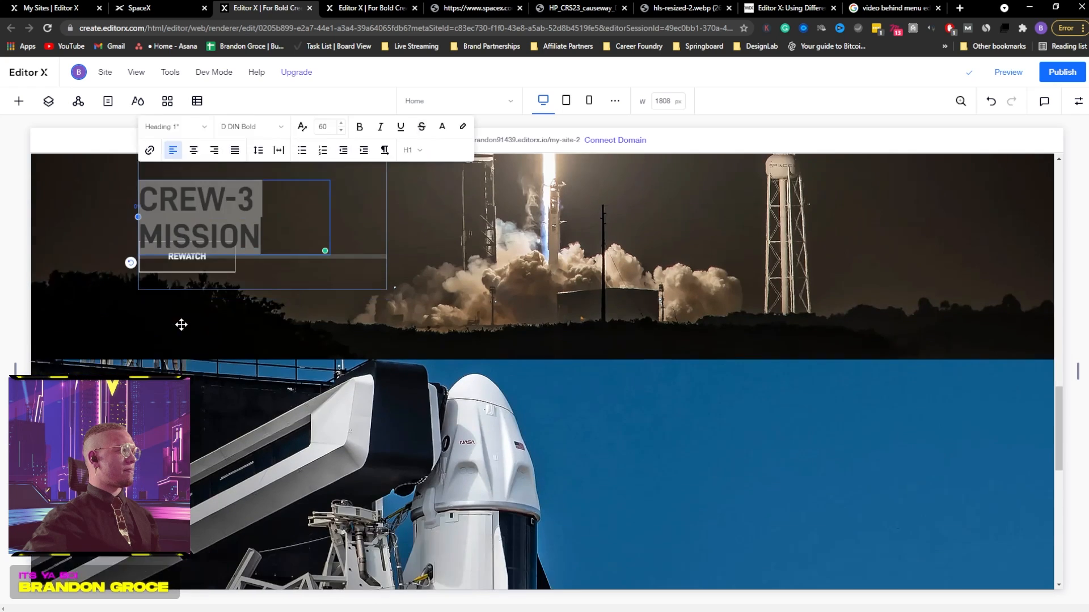
scroll(182, 324, down, 3)
key(ctrl+z)
scroll(225, 201, up, 3)
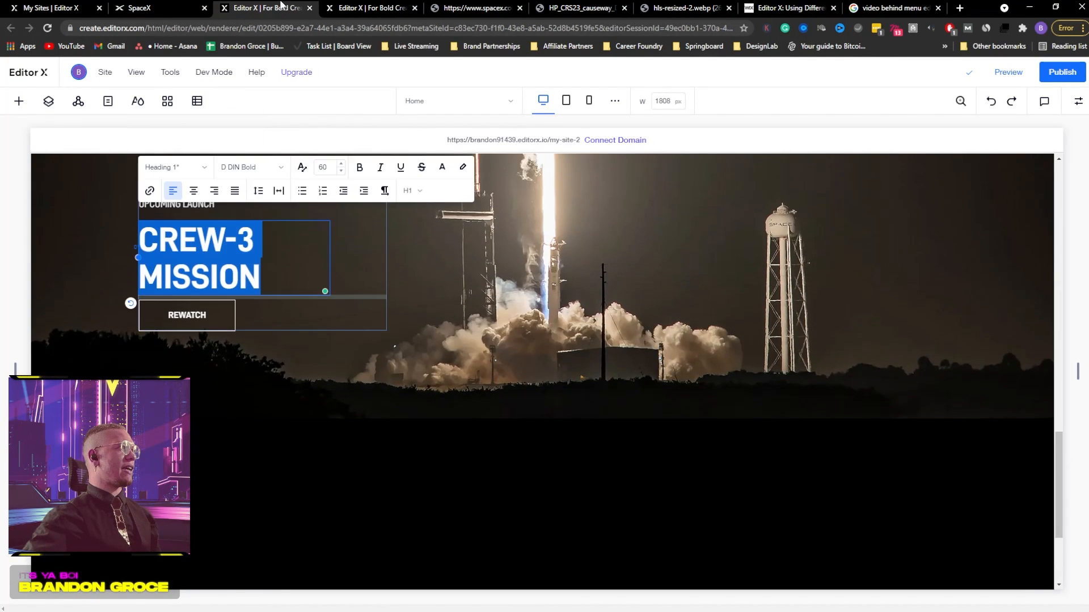
Copy the title from the SpaceX site again and replace the launch section's heading with CRS-23 MISSION in Editor X
click(350, 7)
click(148, 7)
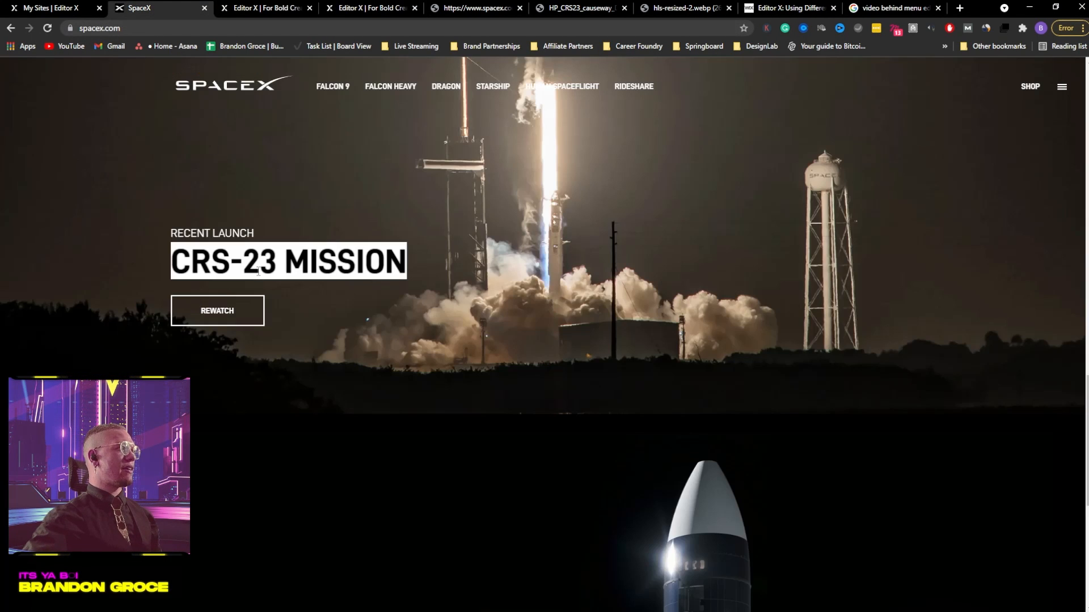
click(259, 8)
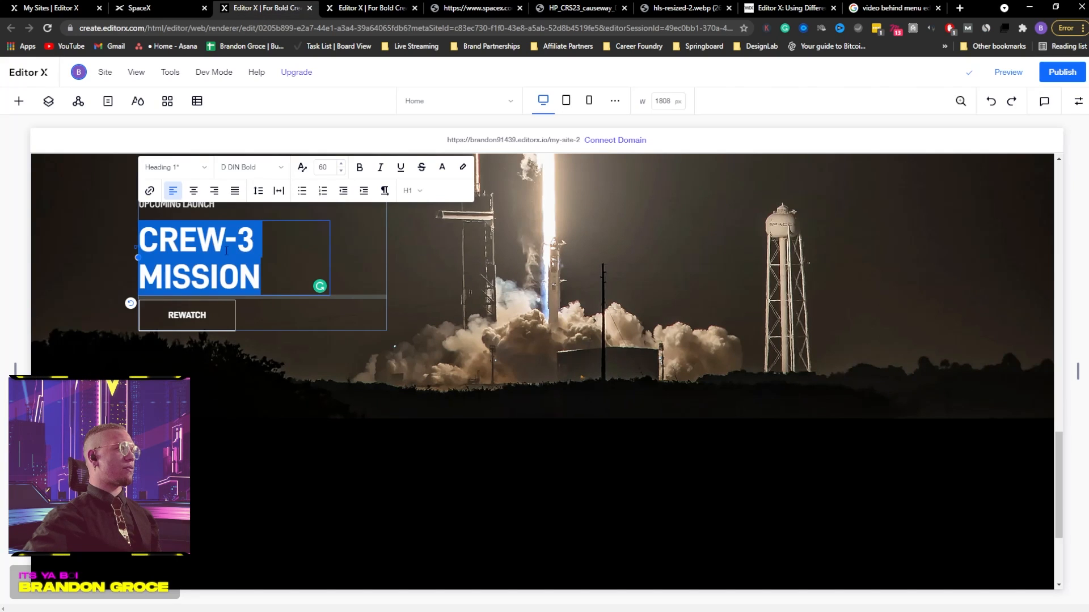
text(CRS-23 MISSION)
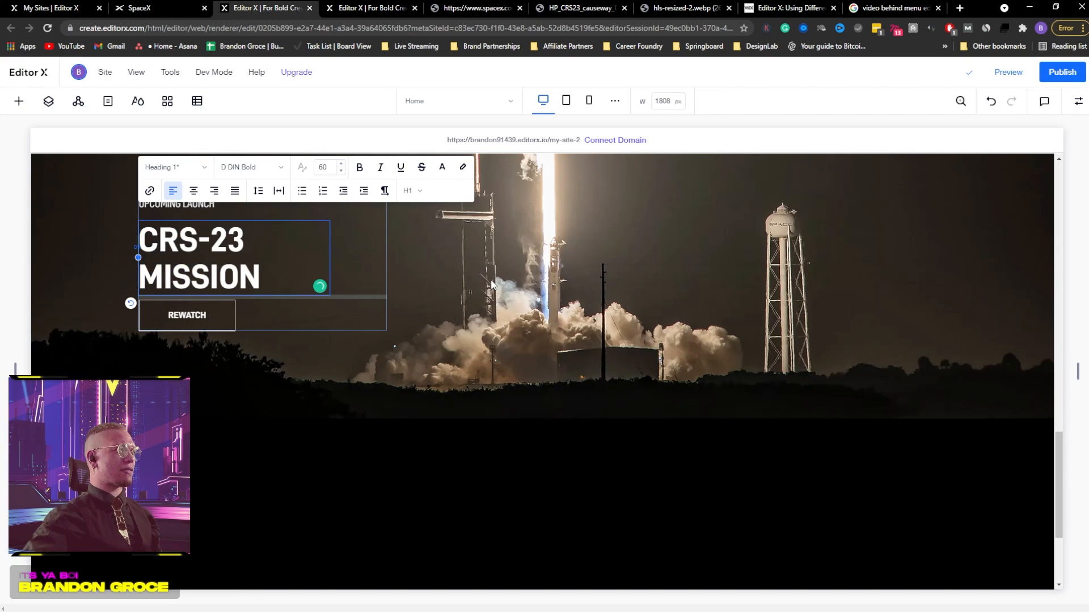
Compare the CRS-23 MISSION section with the SpaceX site and examine the Starship moon section that follows it there
click(492, 285)
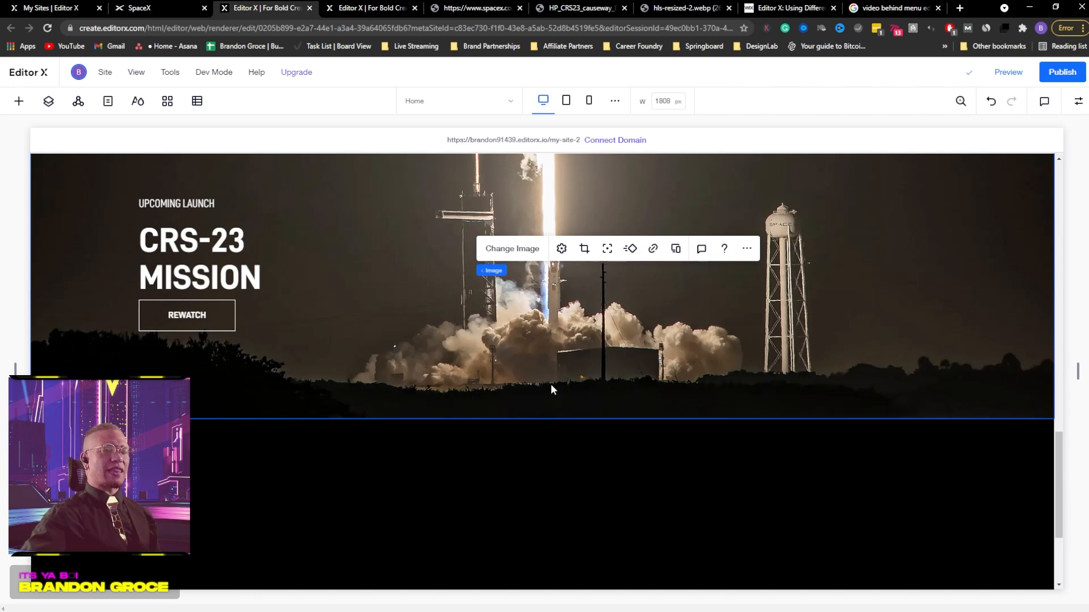
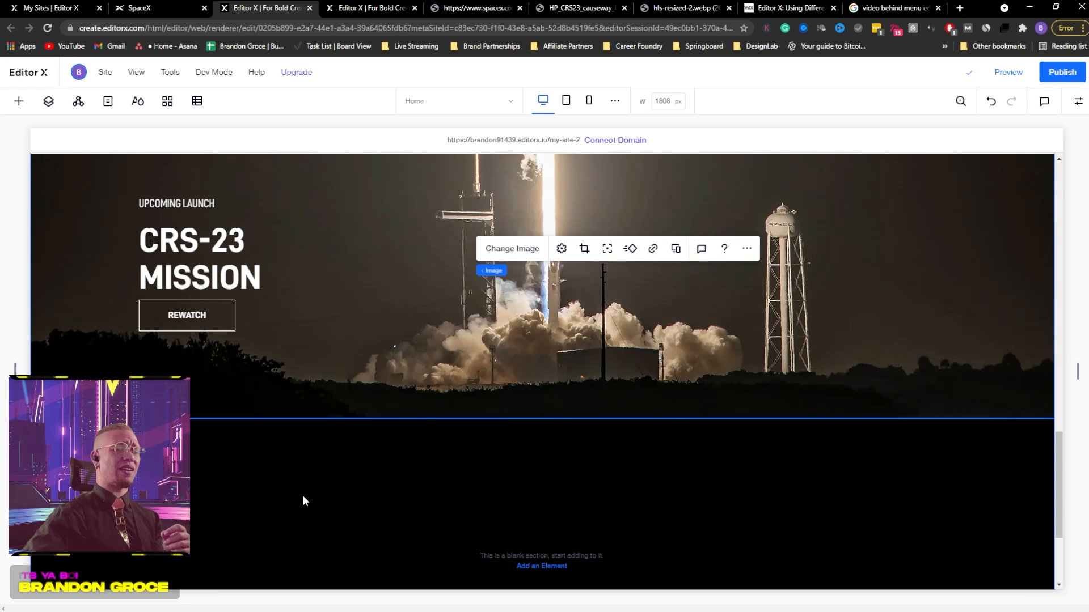
scroll(304, 500, up, 2)
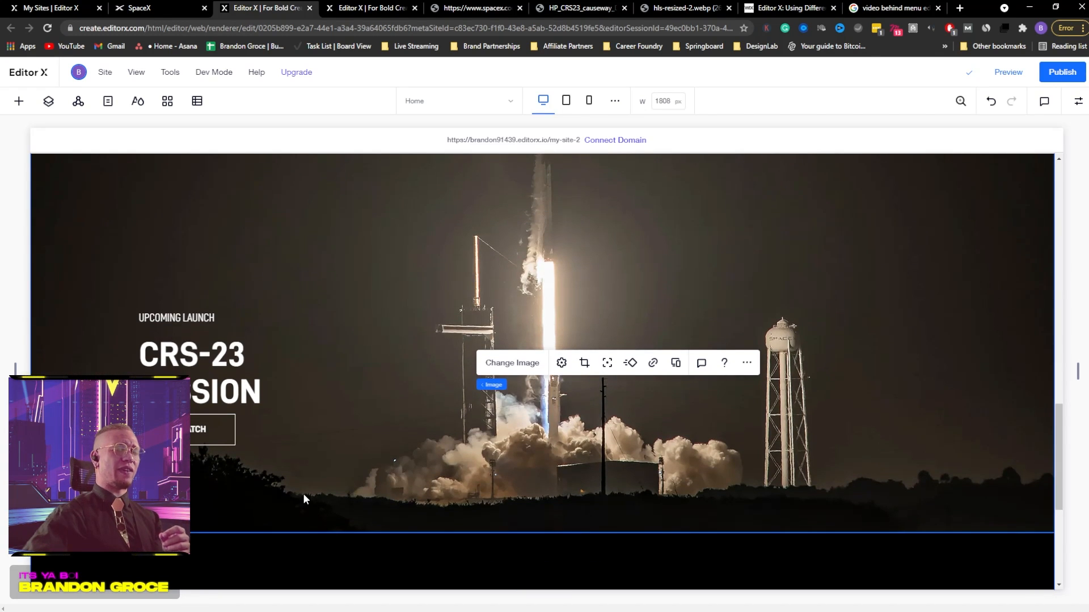
click(144, 6)
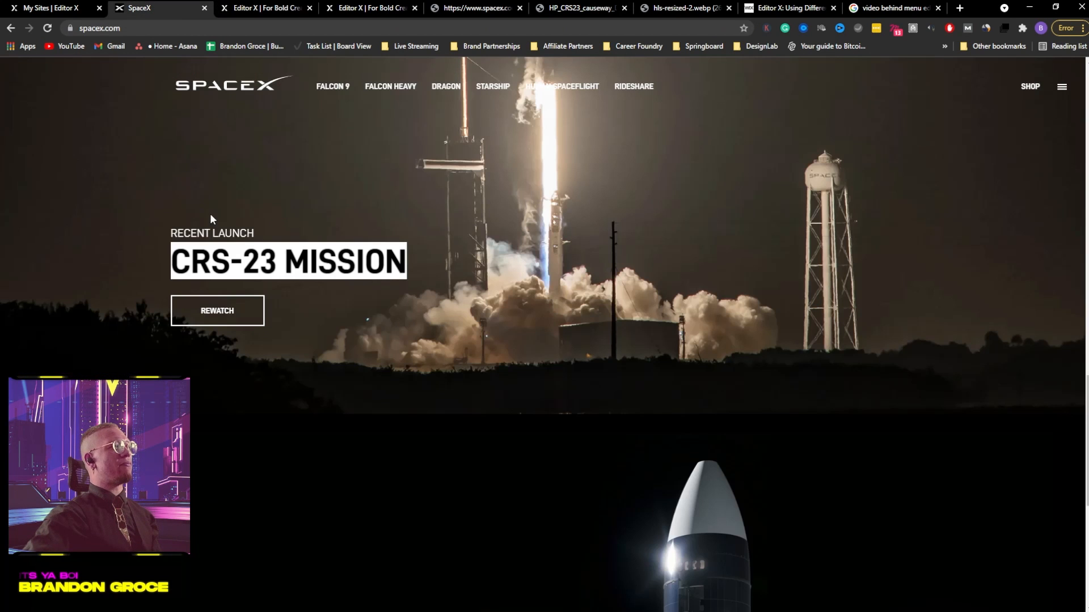
click(260, 8)
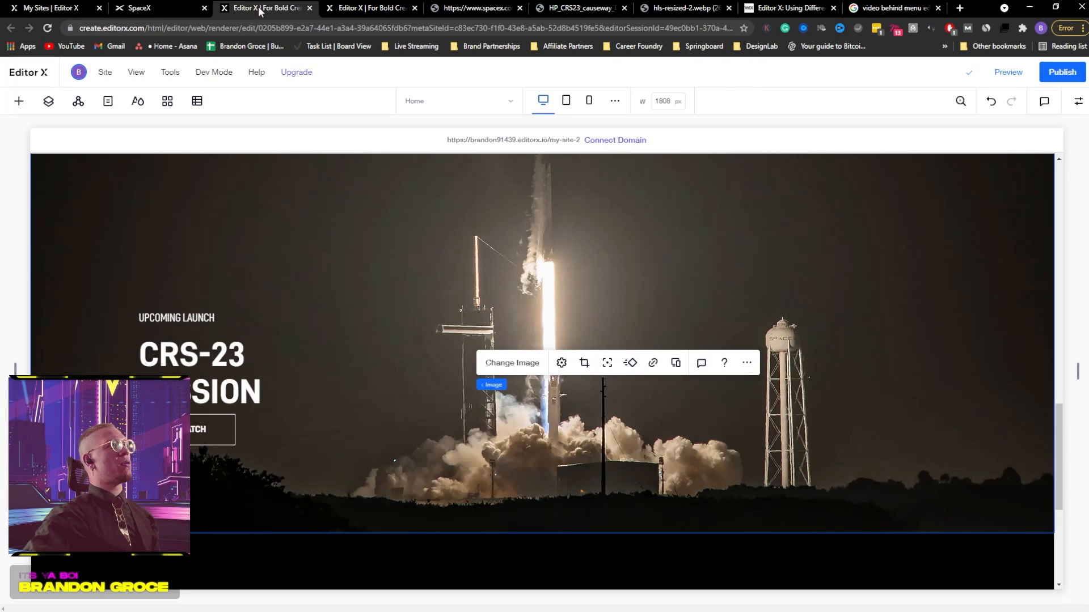
click(199, 319)
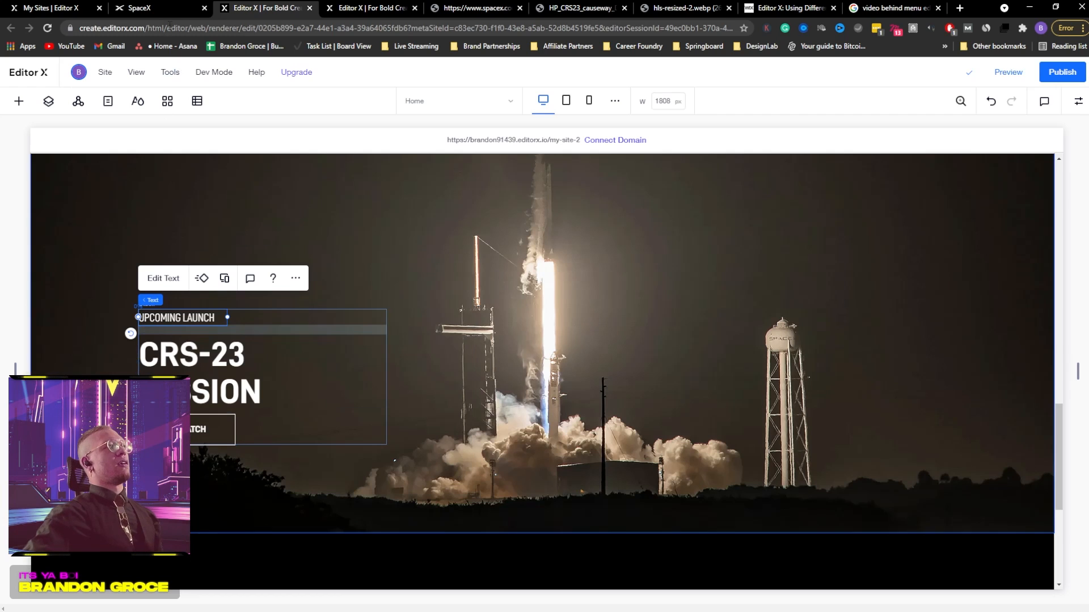
click(163, 10)
scroll(345, 485, down, 5)
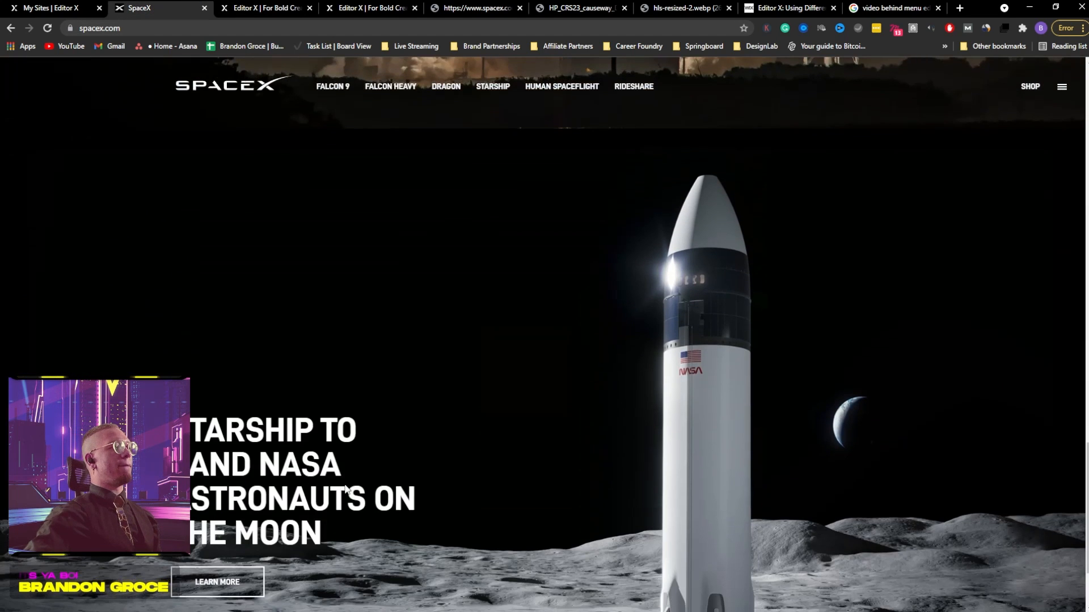
click(255, 7)
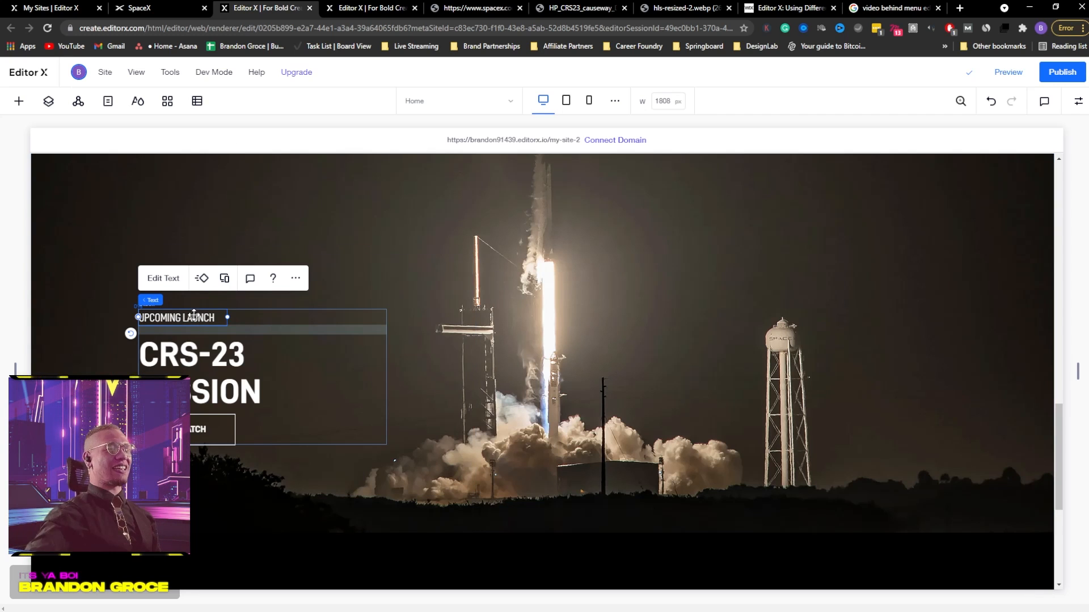
scroll(601, 273, up, 12)
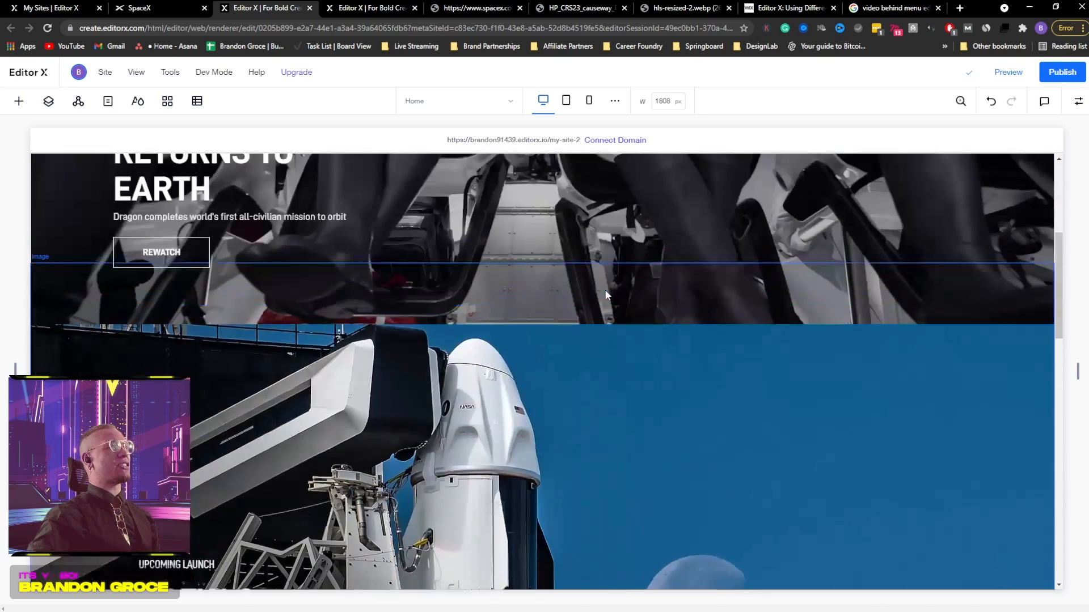
scroll(604, 277, down, 10)
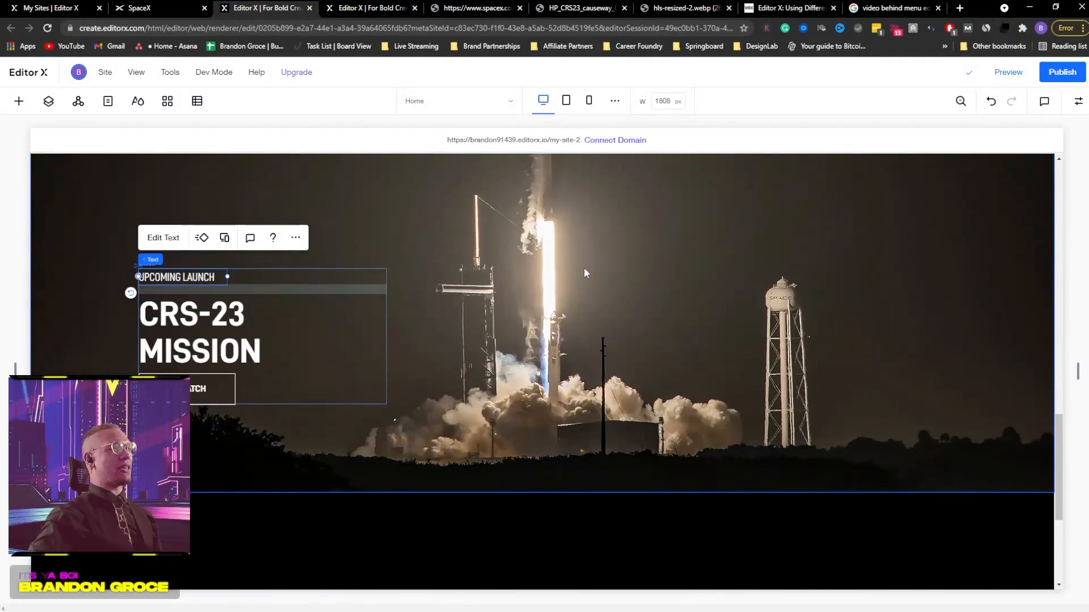
Duplicate the Space Ship 1 section that holds the CRS-23 MISSION content, placing the copy directly below it
click(585, 273)
click(48, 101)
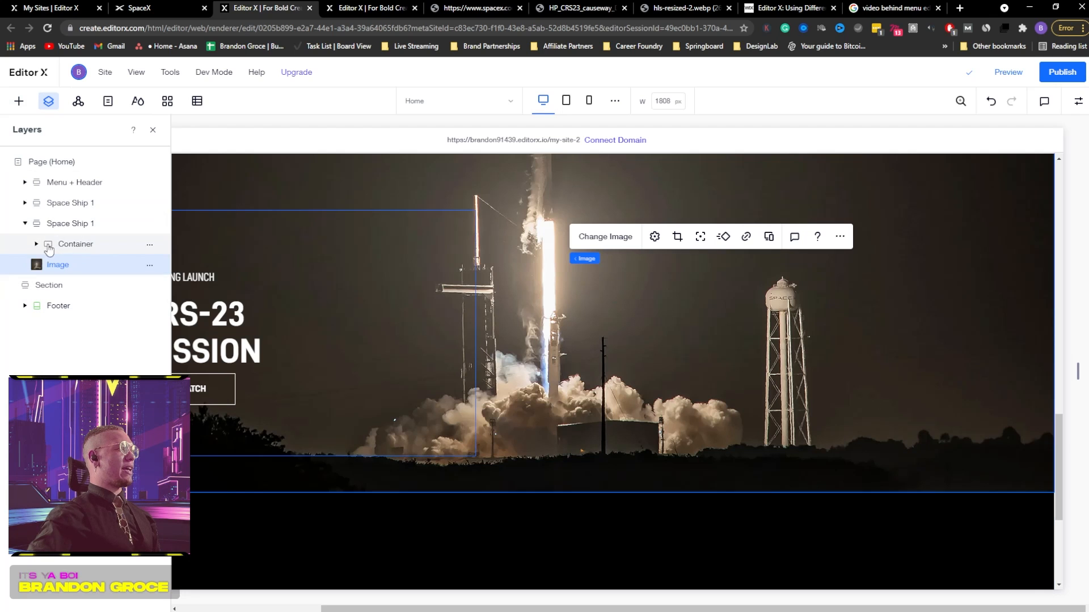
click(24, 224)
click(67, 224)
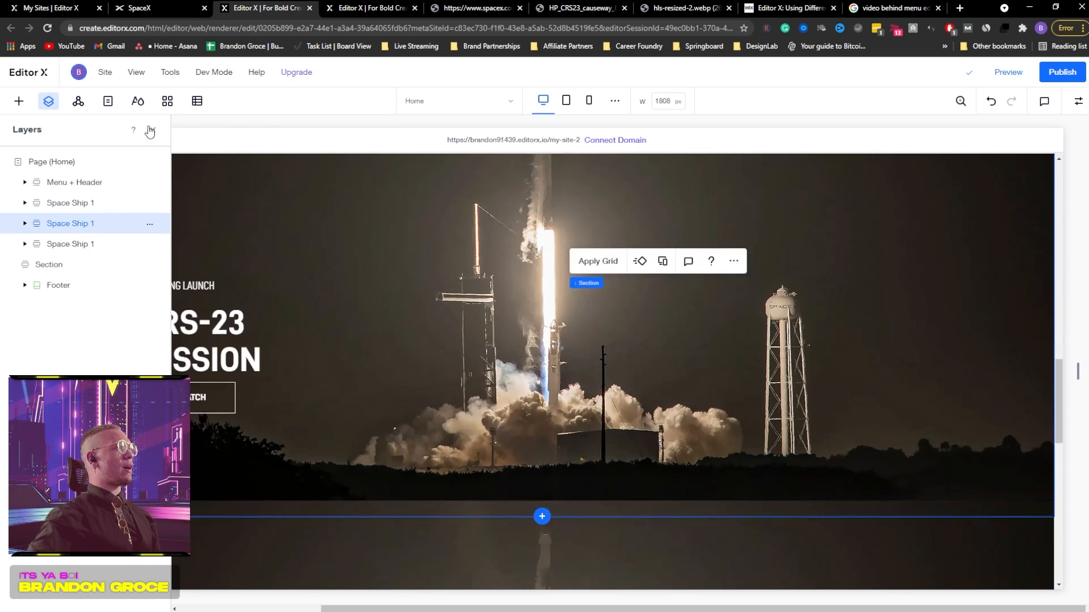
click(152, 130)
scroll(309, 315, up, 9)
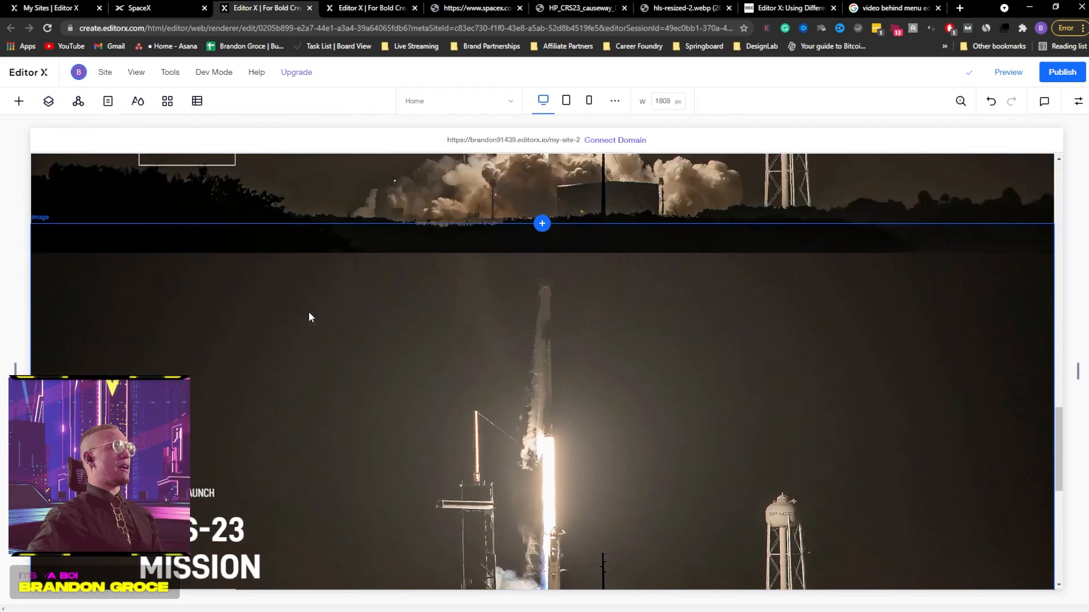
scroll(315, 304, down, 9)
scroll(309, 290, down, 3)
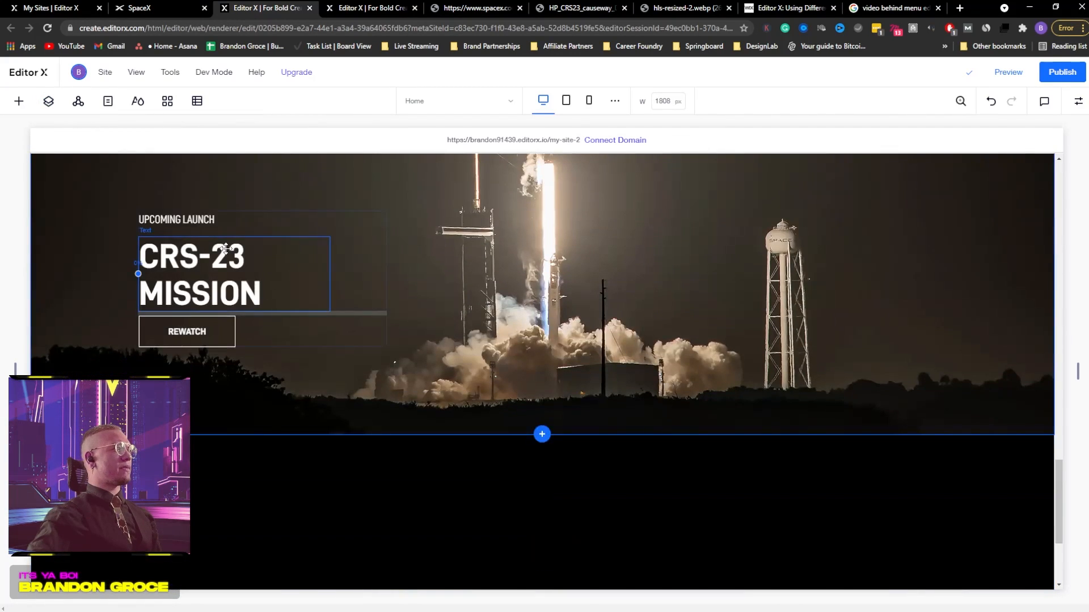
Switch to the SpaceX site and copy the complete title of the Starship moon landing section
click(223, 246)
scroll(317, 232, up, 2)
click(147, 7)
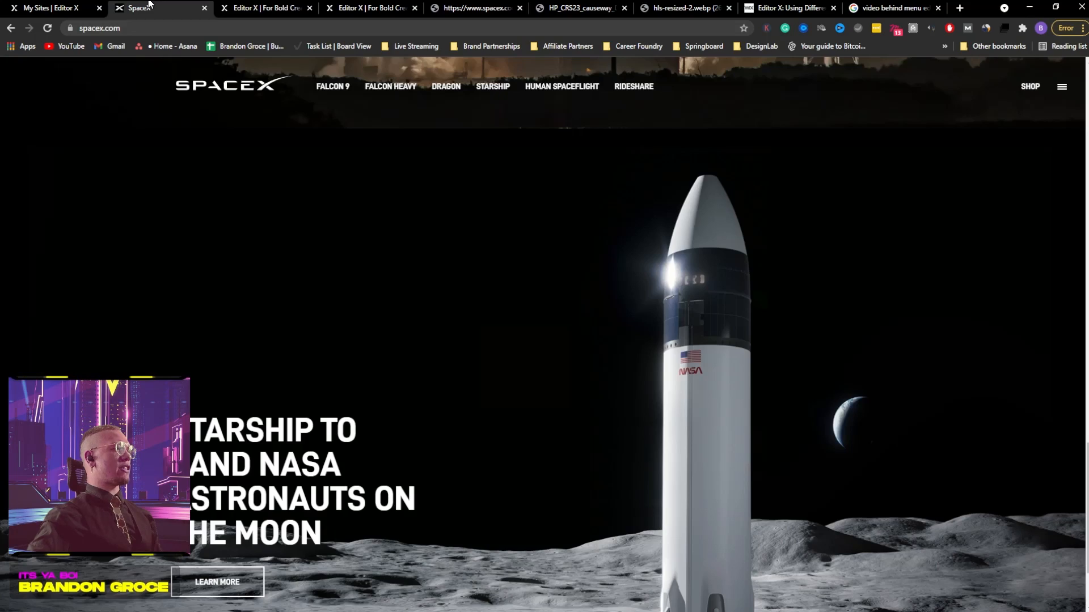
double_click(310, 423)
key(ctrl+a)
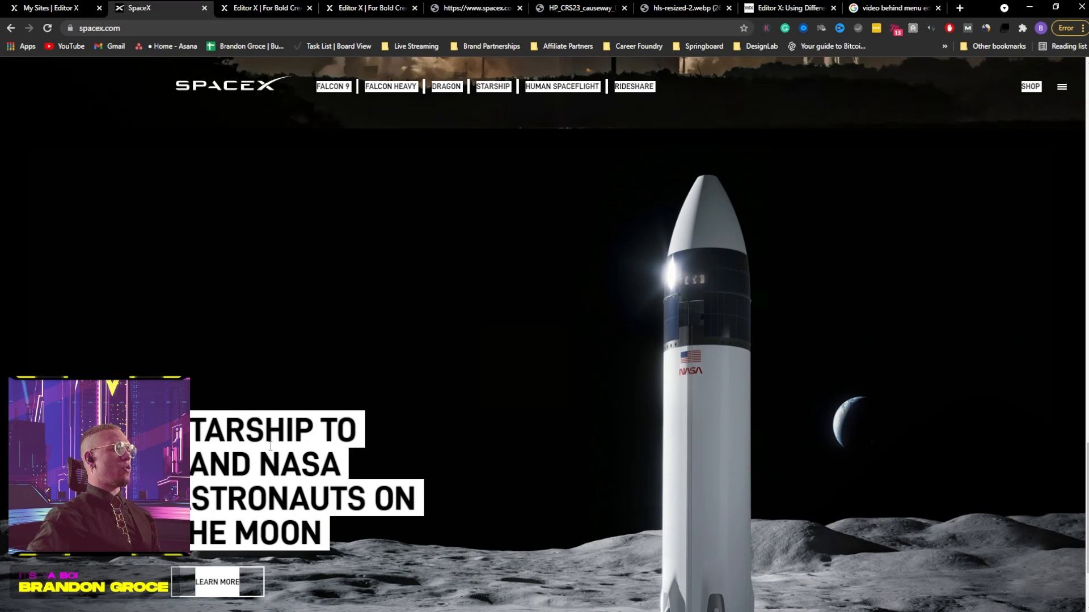
click(271, 446)
drag(181, 421, 365, 535)
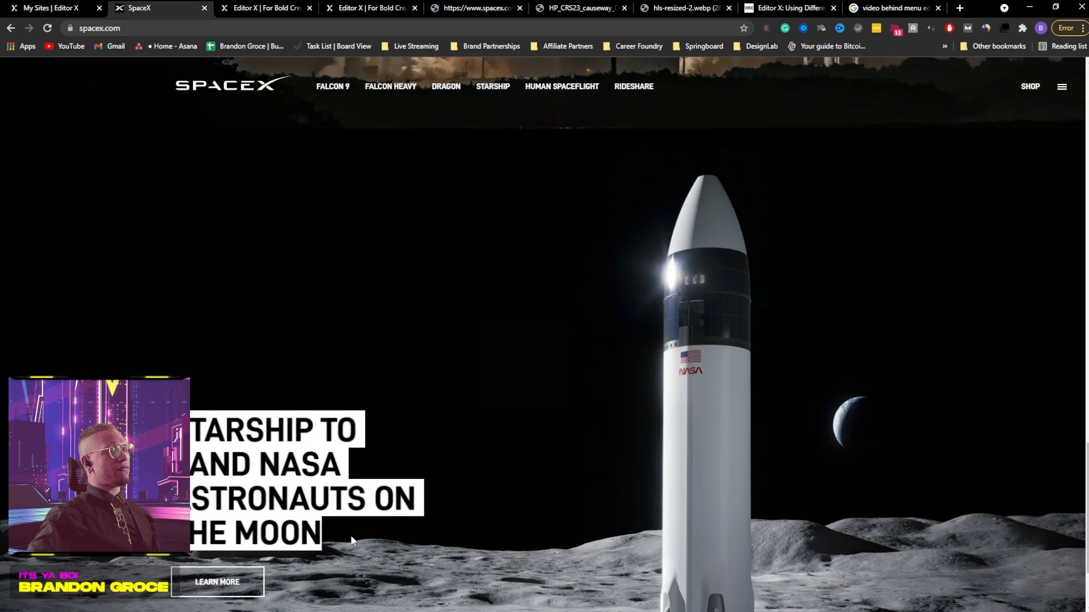
In Editor X, replace the newest section's heading with STARSHIP TO LAND NASA ASTRONAUTS ON THE MOON and widen its text box slightly
click(242, 7)
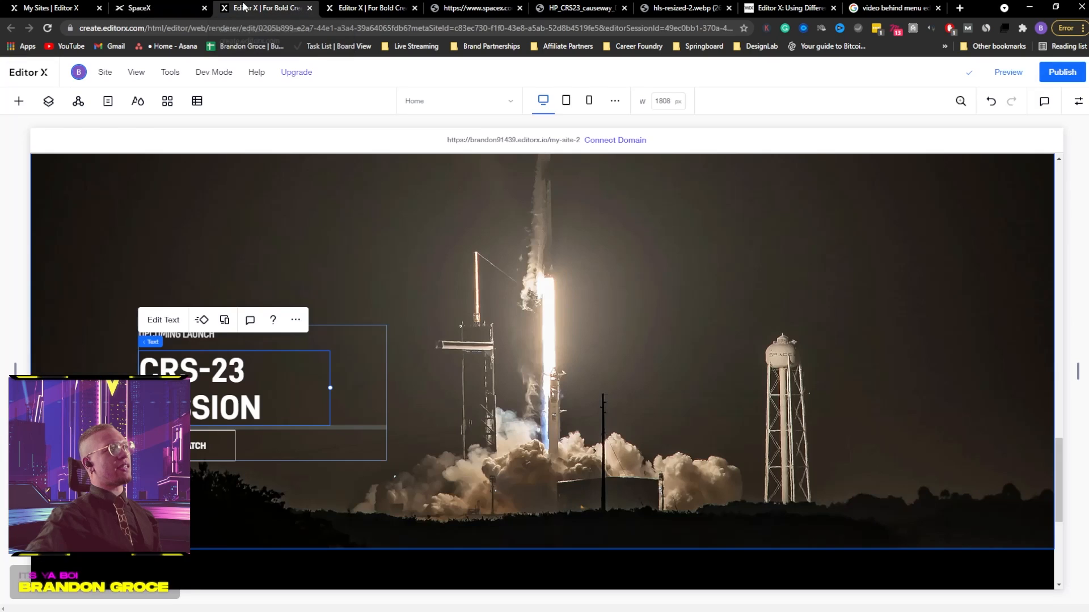
double_click(216, 372)
text(STARSHIP TO LAND NASA ASTRONAUT ON THE MOON)
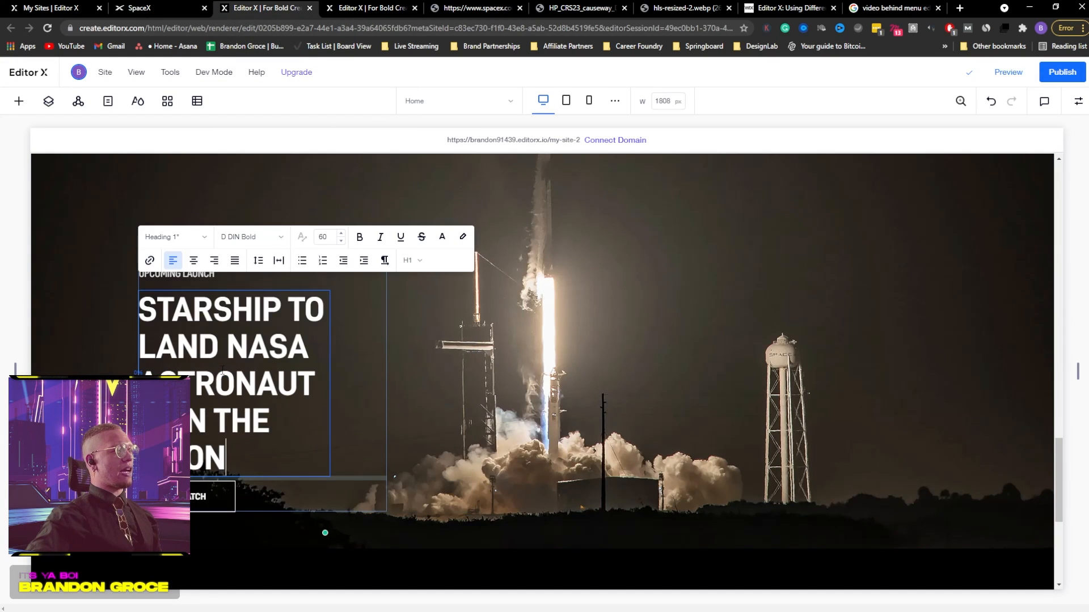
click(534, 371)
click(245, 349)
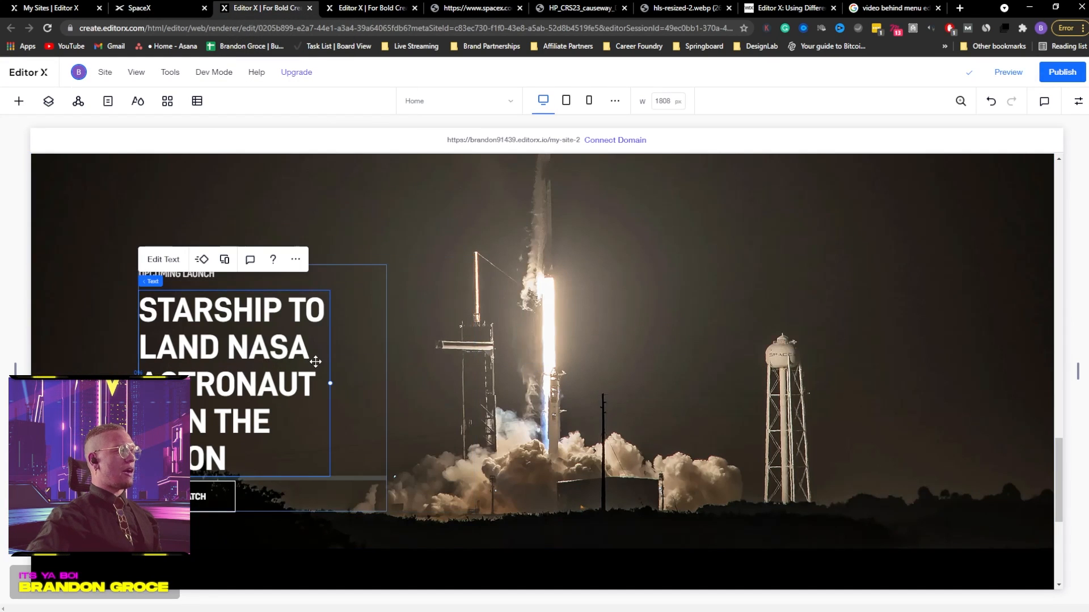
drag(331, 383, 356, 375)
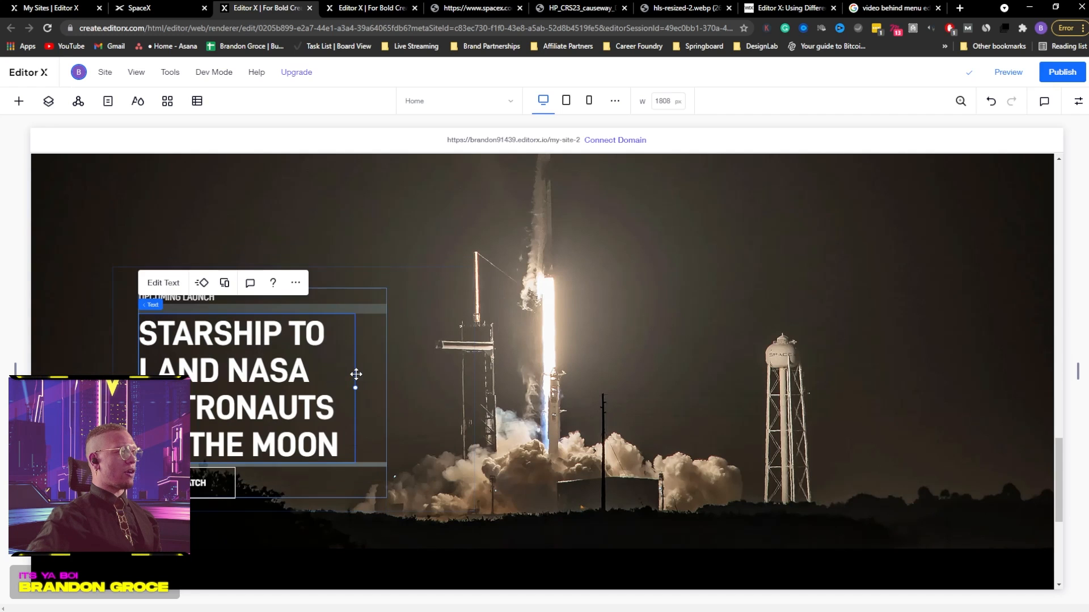
Check the Starship section on the SpaceX site, and delete the UPCOMING LAUNCH label above the Starship heading in Editor X
click(383, 379)
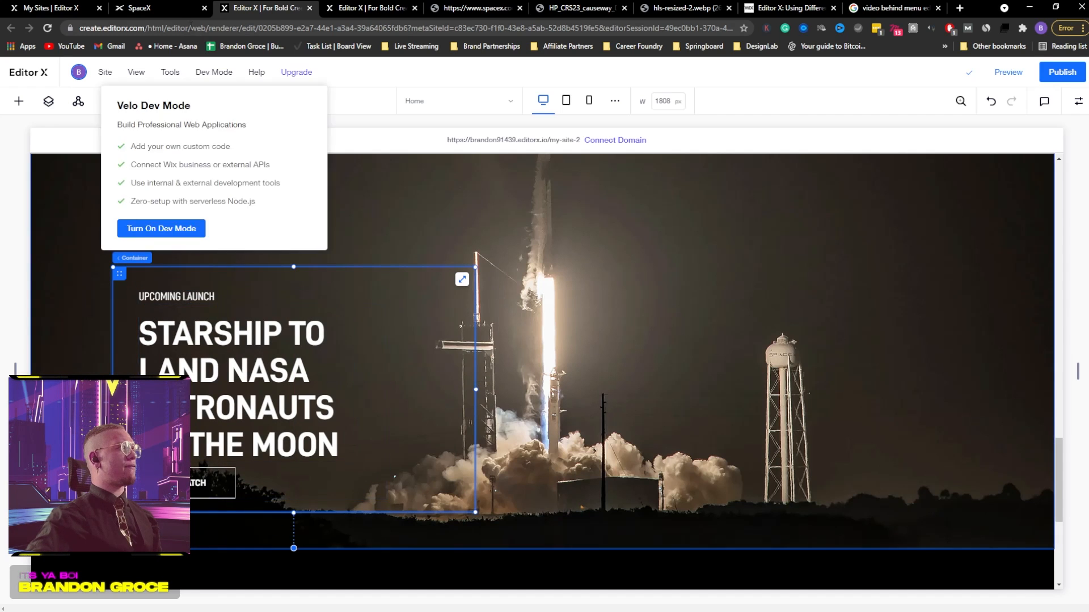
click(171, 11)
click(261, 8)
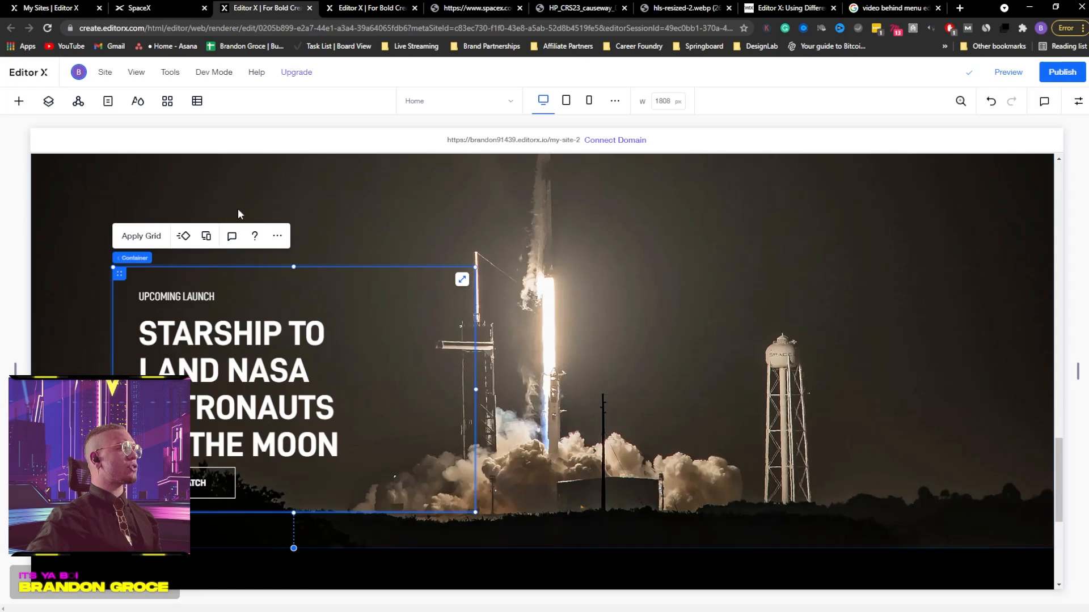
click(195, 294)
key(Delete)
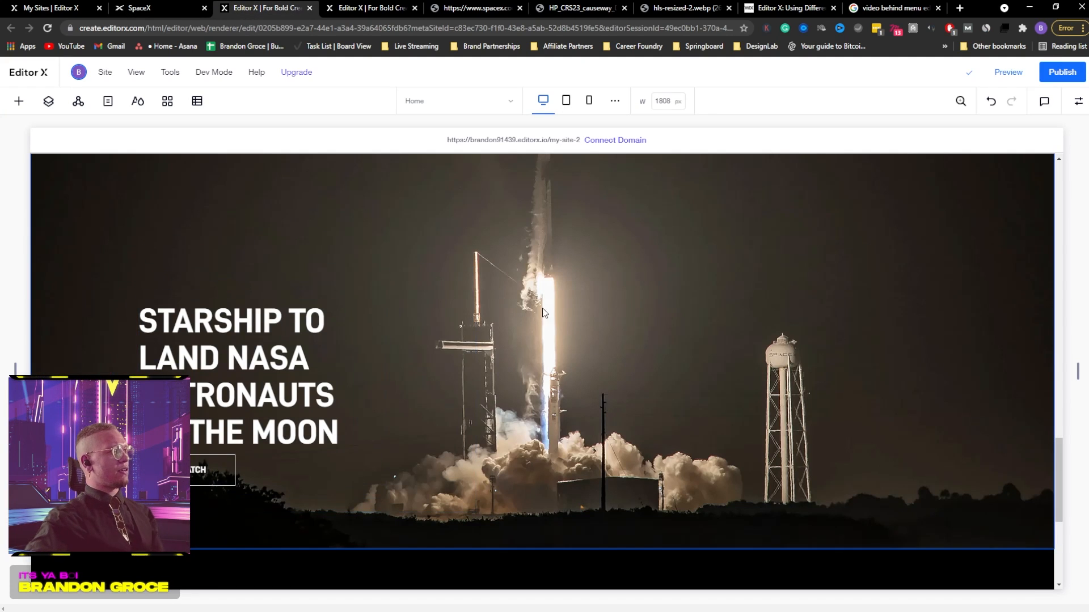
Check the button wording on the SpaceX site and change the Starship section's REWATCH button text to LEARN MORE in Editor X
click(565, 304)
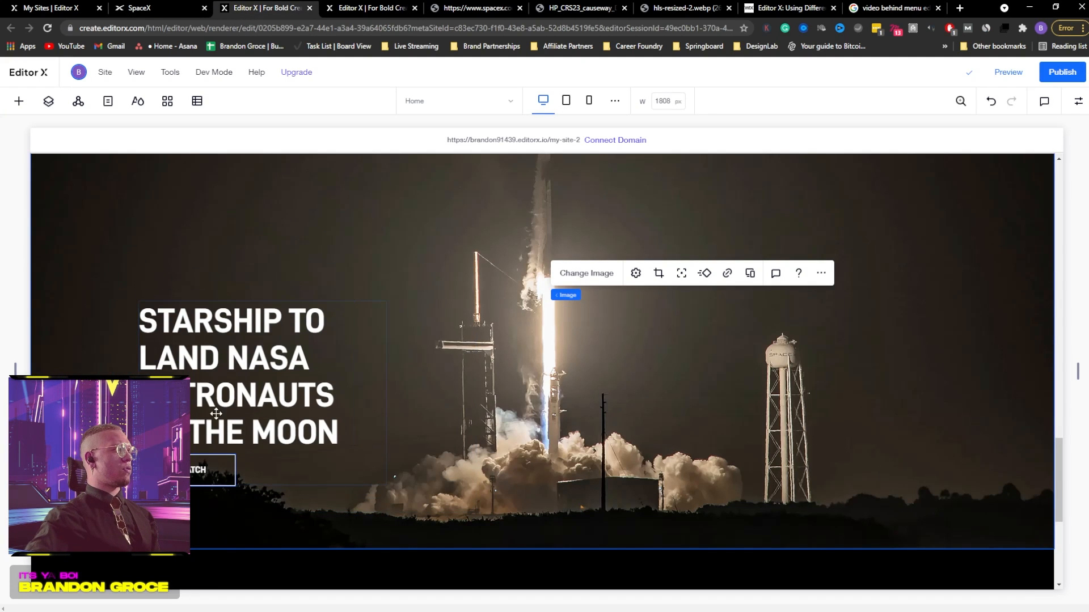
click(165, 8)
click(261, 8)
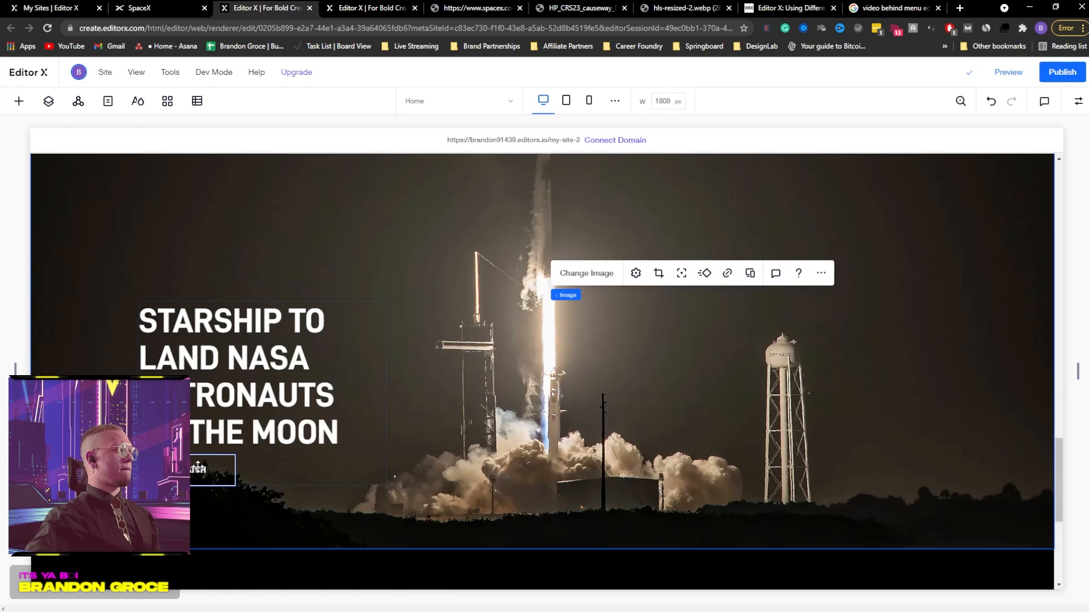
click(192, 471)
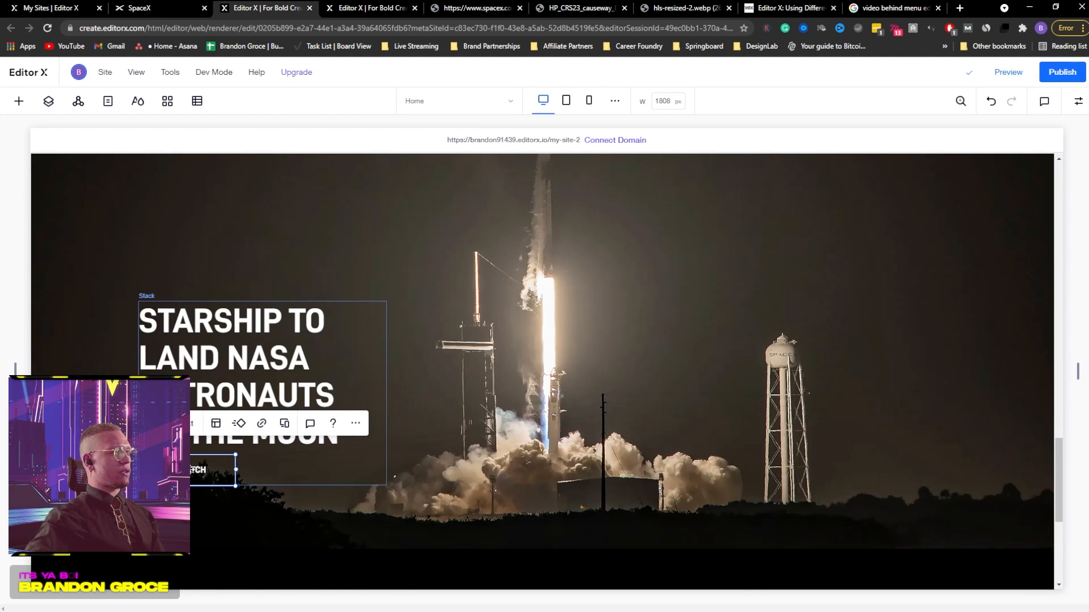
click(193, 423)
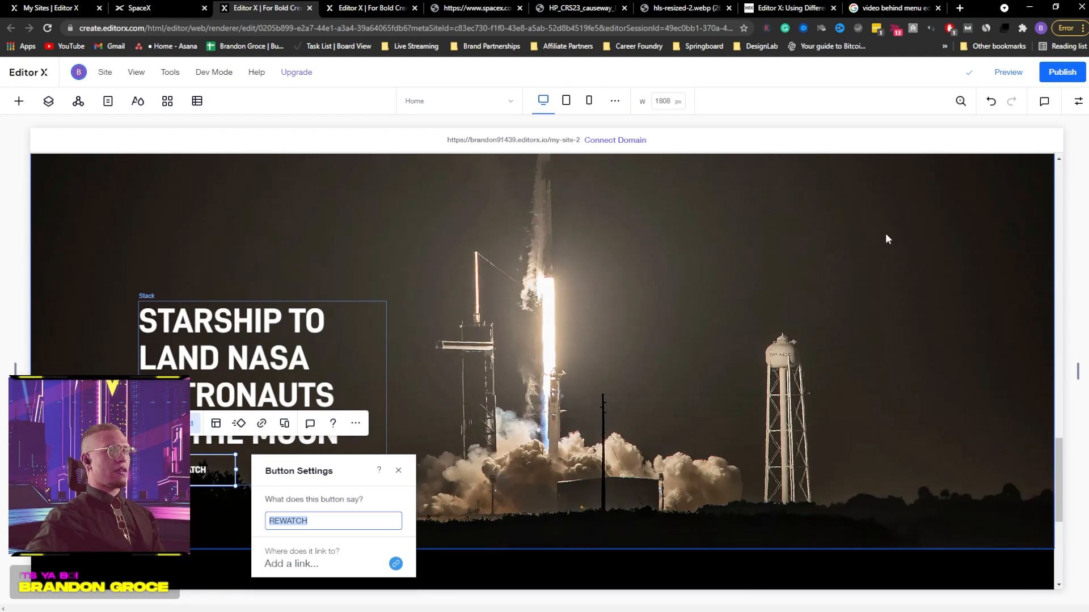
key(BackSpace)
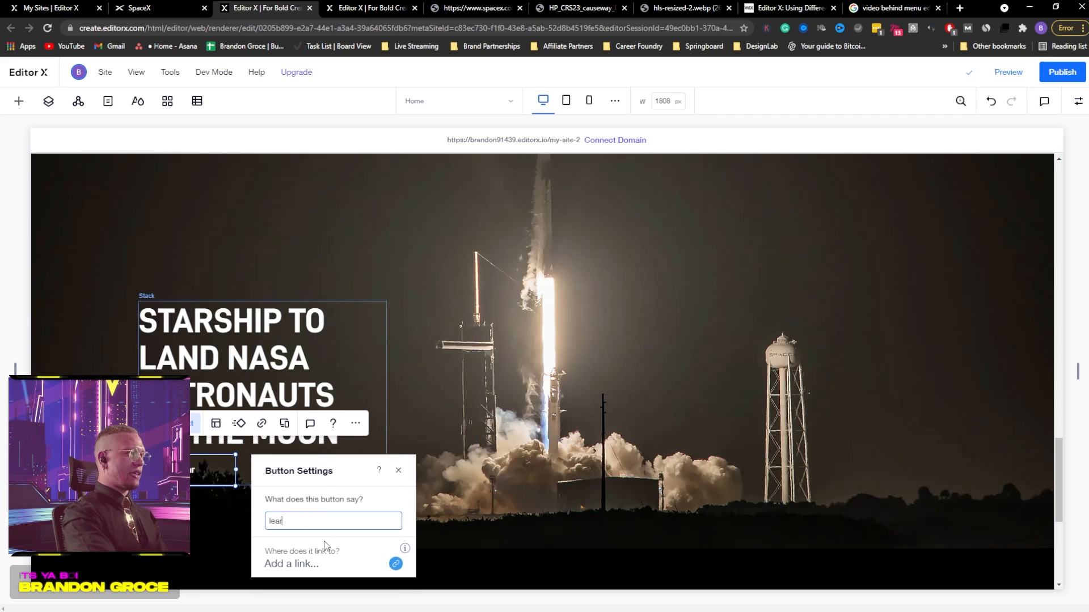
text(LEARN MORE)
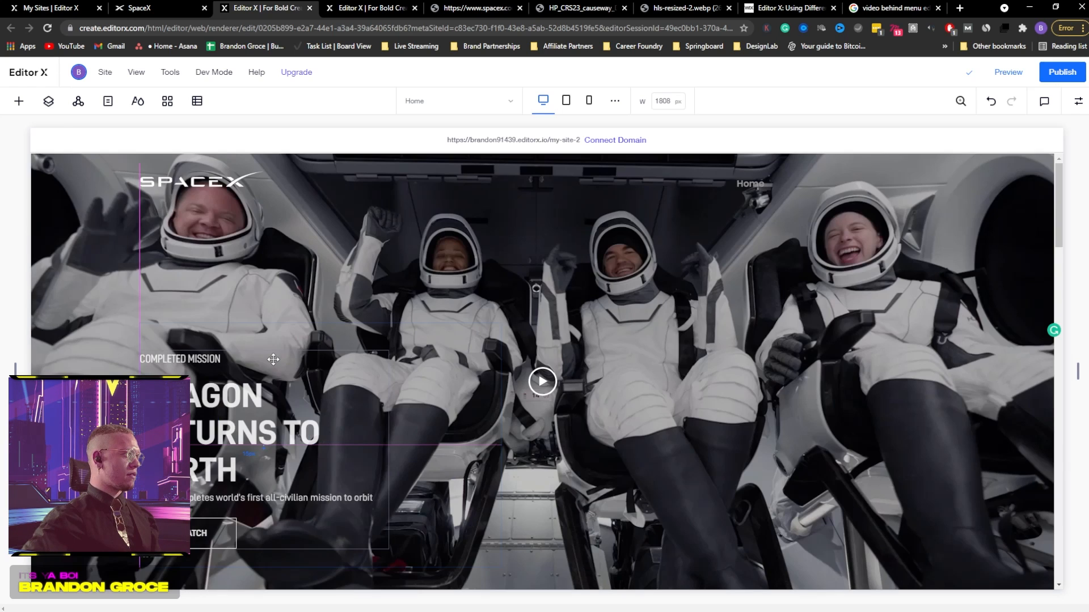
Reposition the text block of the CREW-3 MISSION section to line up with the text of the DRAGON RETURNS TO EARTH section
click(272, 357)
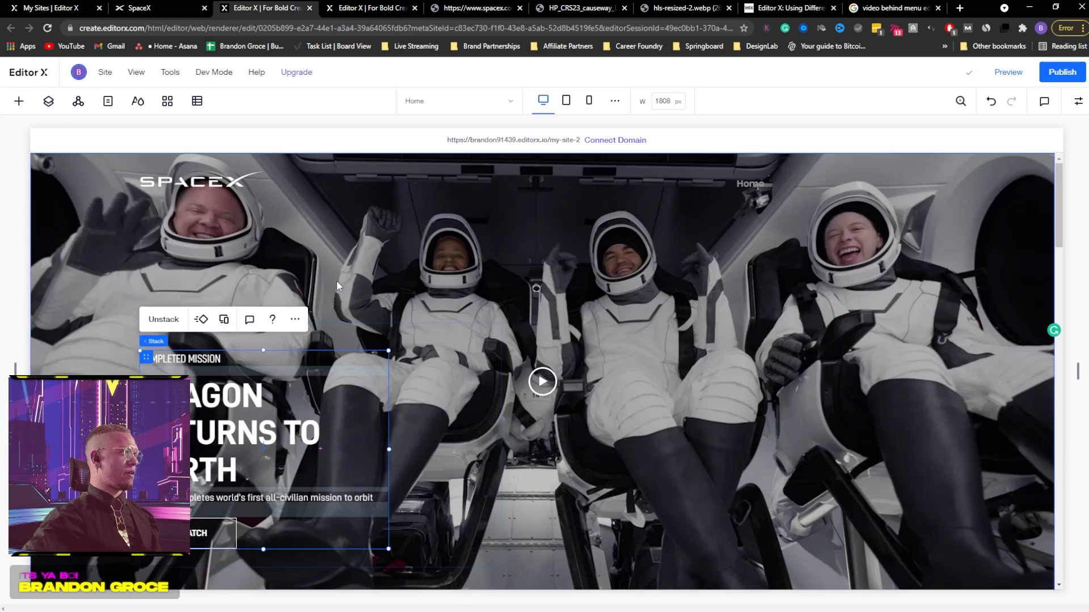
scroll(337, 286, down, 8)
drag(198, 351, 224, 355)
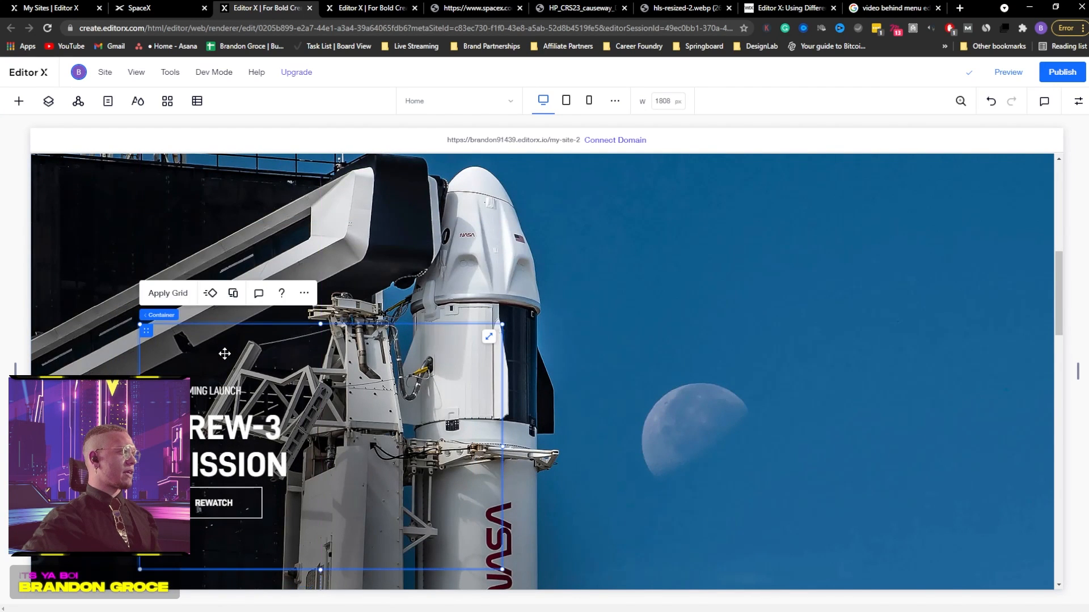
scroll(223, 355, down, 3)
drag(376, 178, 371, 182)
scroll(294, 441, up, 3)
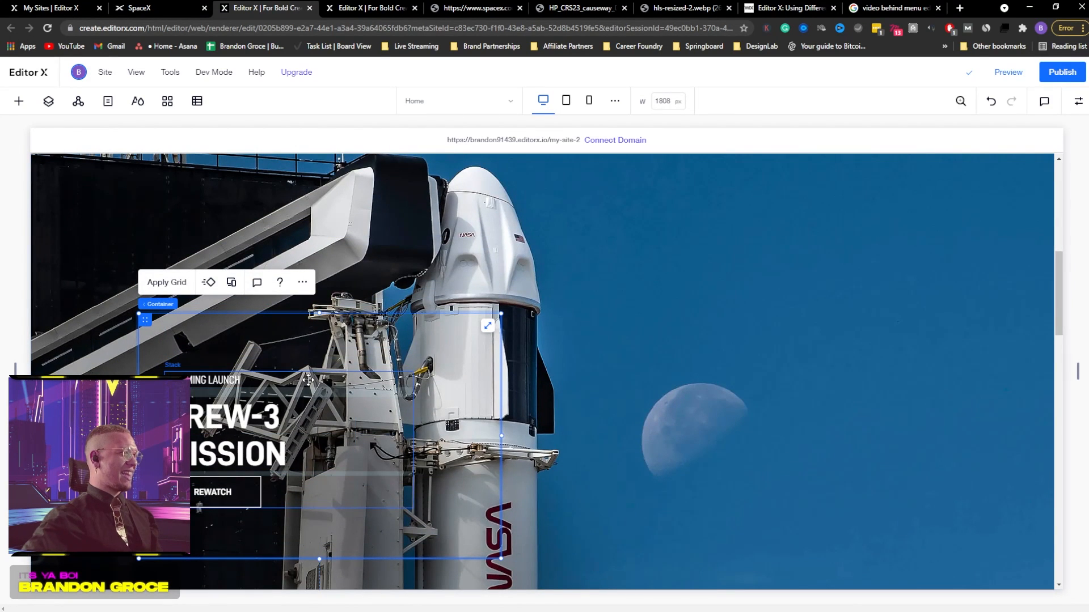
drag(308, 380, 284, 378)
Reposition the text block of the CRS-23 MISSION section to match the alignment of the sections above it
scroll(255, 368, down, 5)
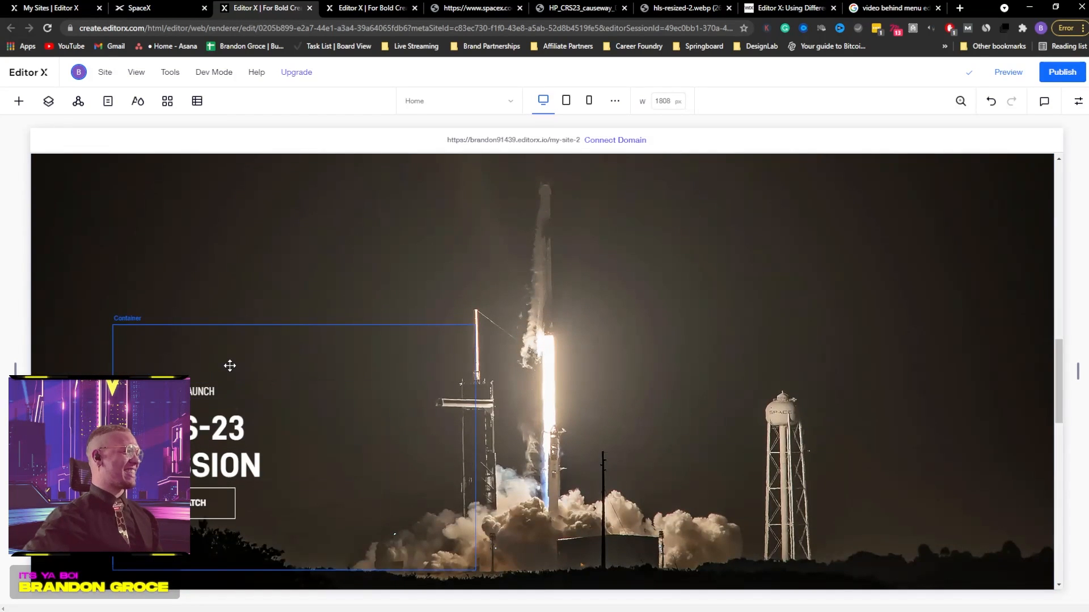
click(204, 358)
drag(204, 357, 232, 363)
click(336, 400)
drag(346, 395, 332, 378)
scroll(370, 314, down, 10)
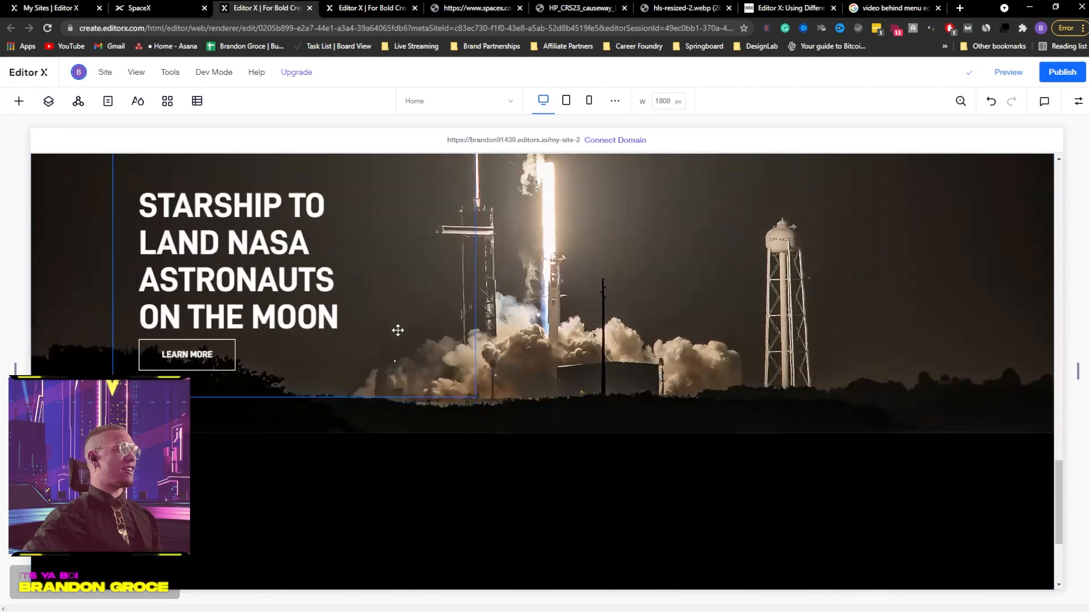
Reposition the Starship section's text block to match the horizontal alignment of the sections above it
scroll(190, 332, up, 3)
drag(194, 330, 221, 332)
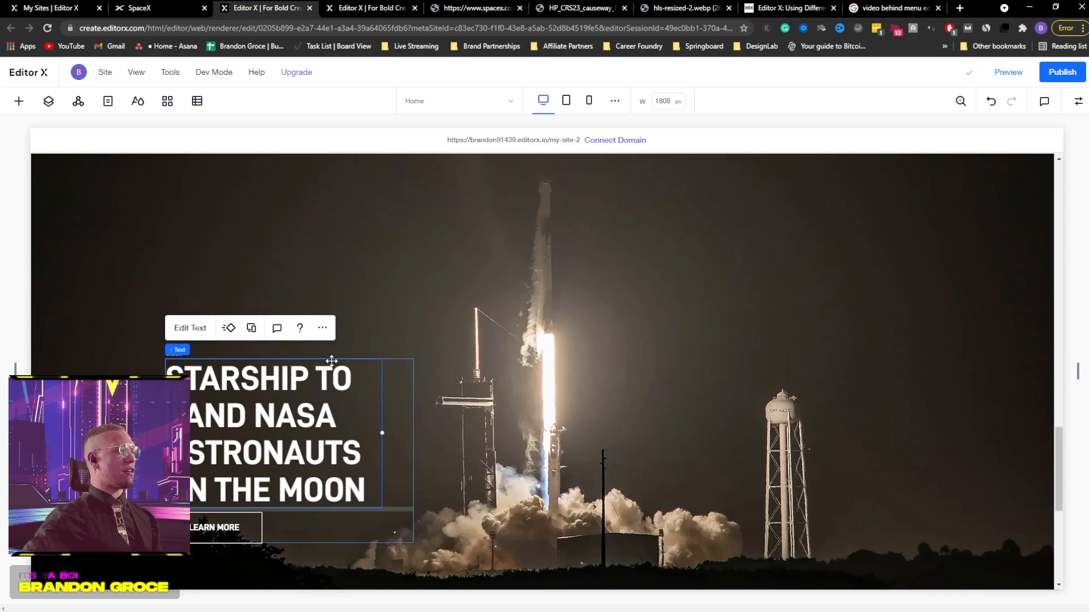
click(387, 376)
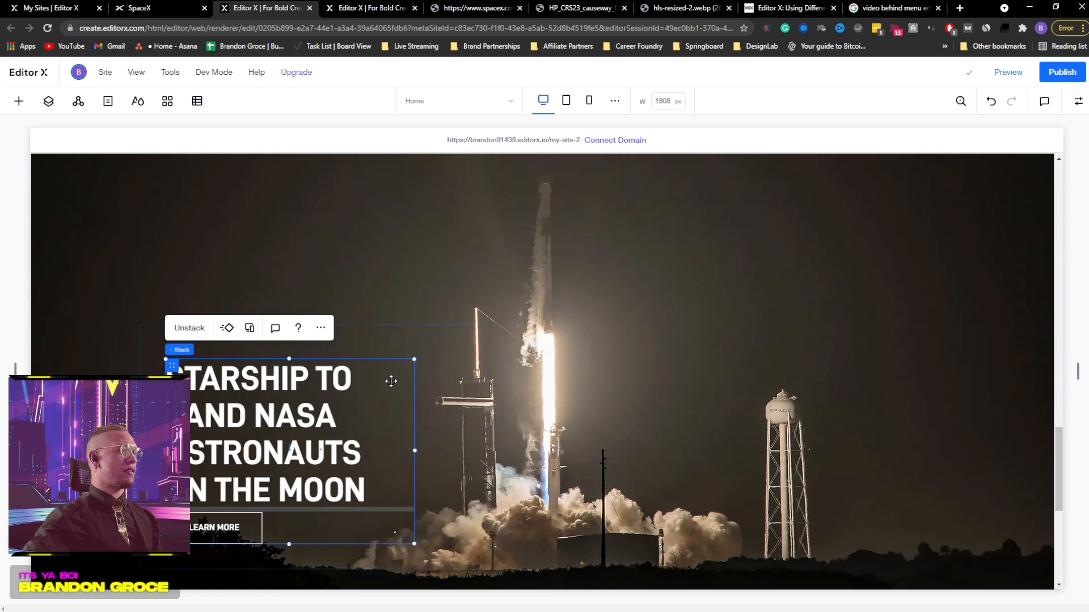
drag(391, 381, 372, 380)
Replace the Starship section's background image with Space X 3.webp from the site files
click(373, 257)
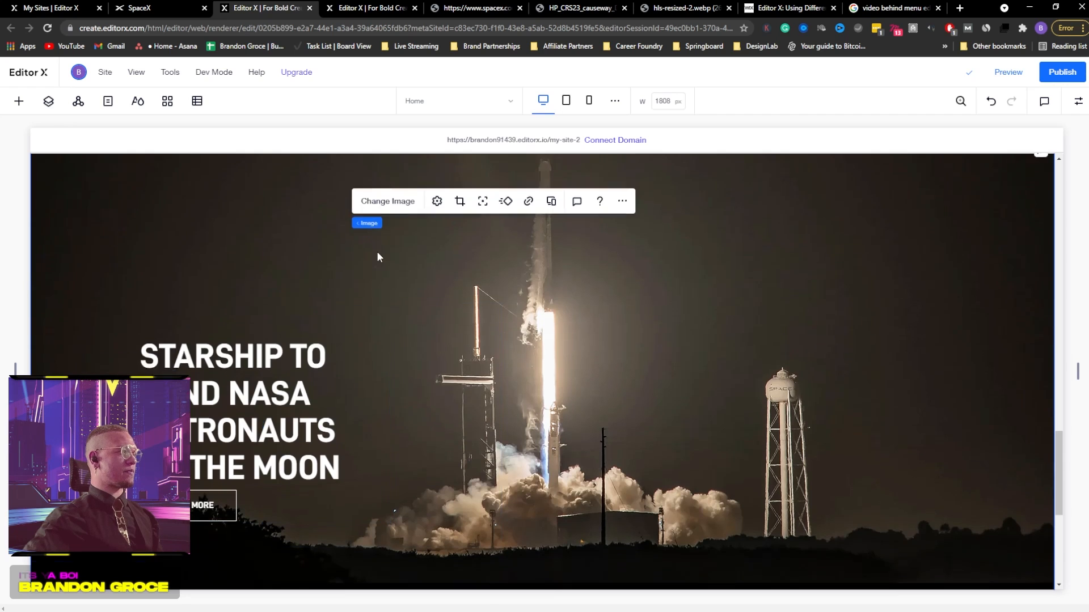
scroll(379, 257, down, 4)
scroll(384, 296, up, 9)
scroll(581, 402, down, 6)
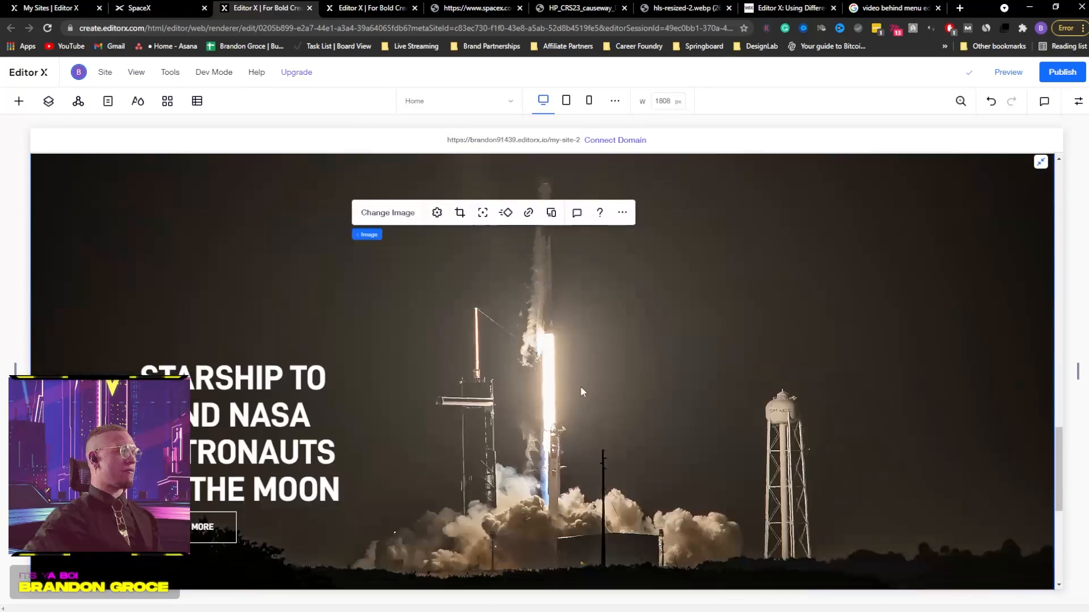
click(626, 346)
click(640, 317)
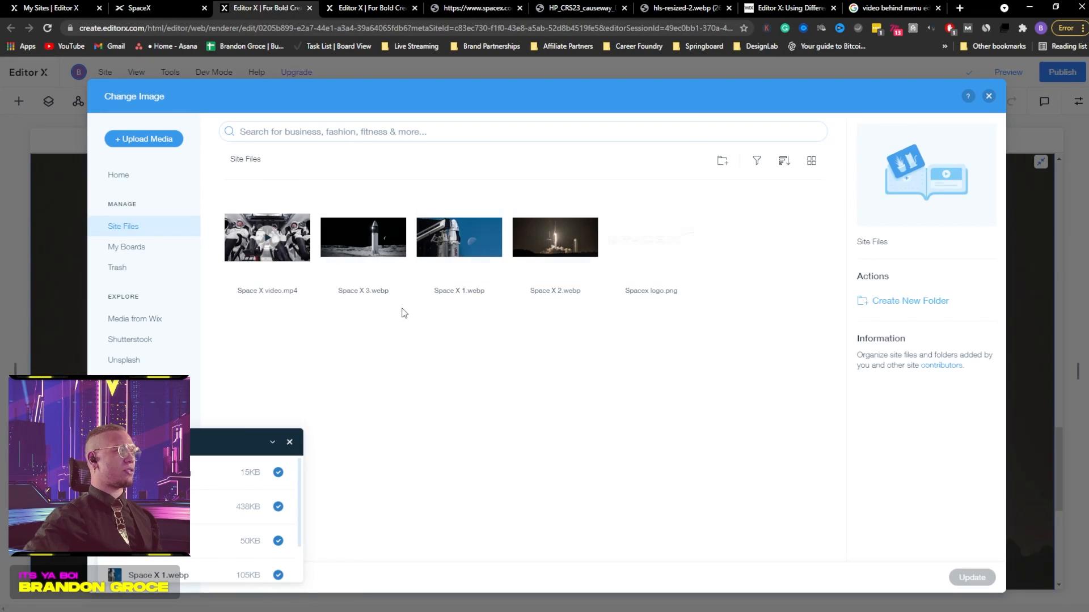
click(401, 263)
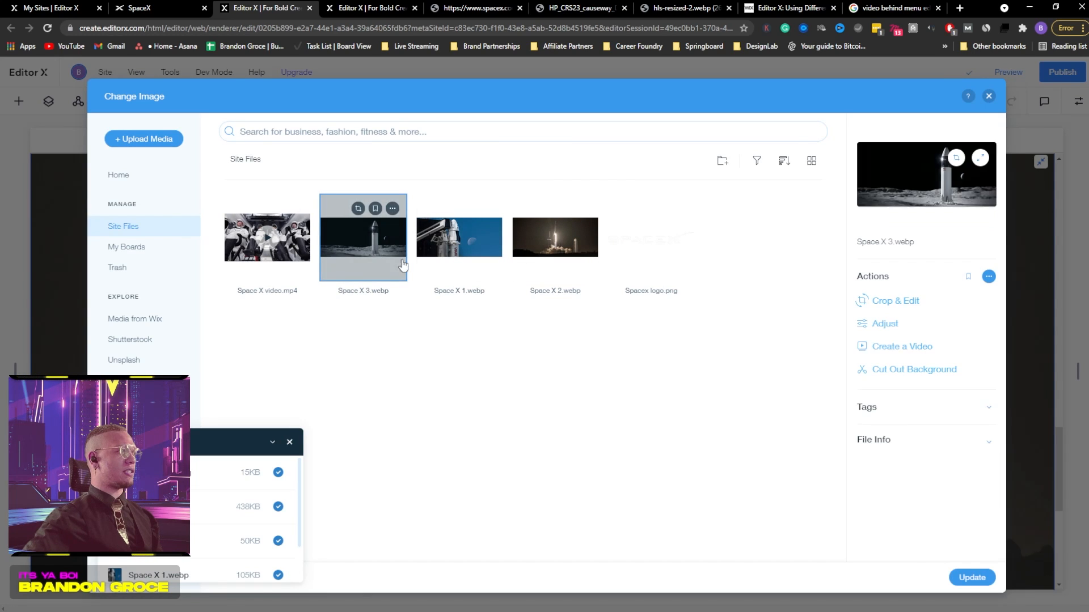
click(971, 577)
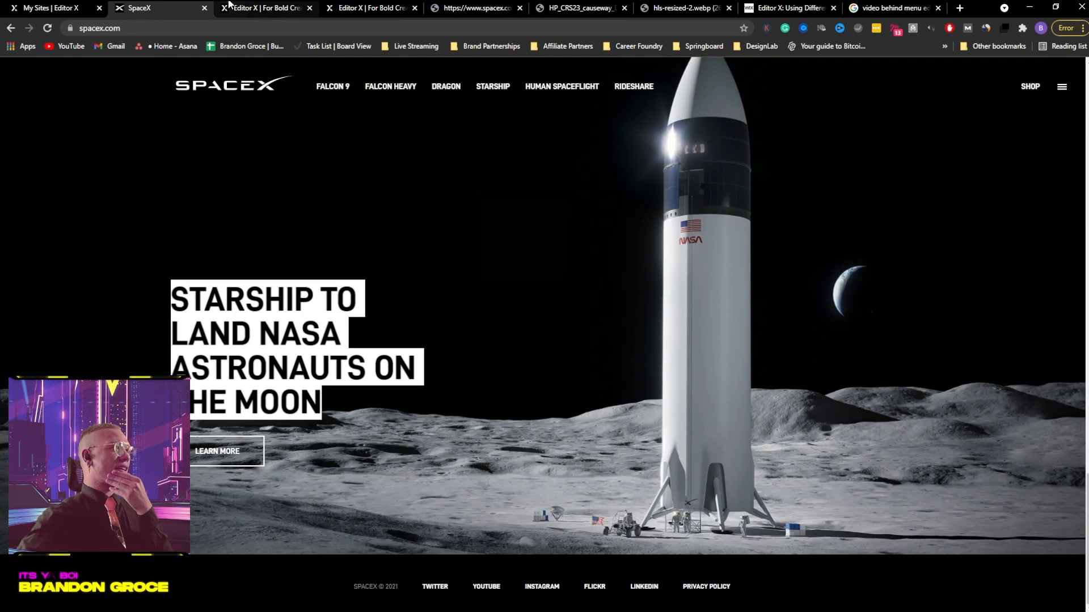
Check the SpaceX site's page bottom, and bring up the ready-made Footers compositions in Editor X
click(57, 8)
click(257, 7)
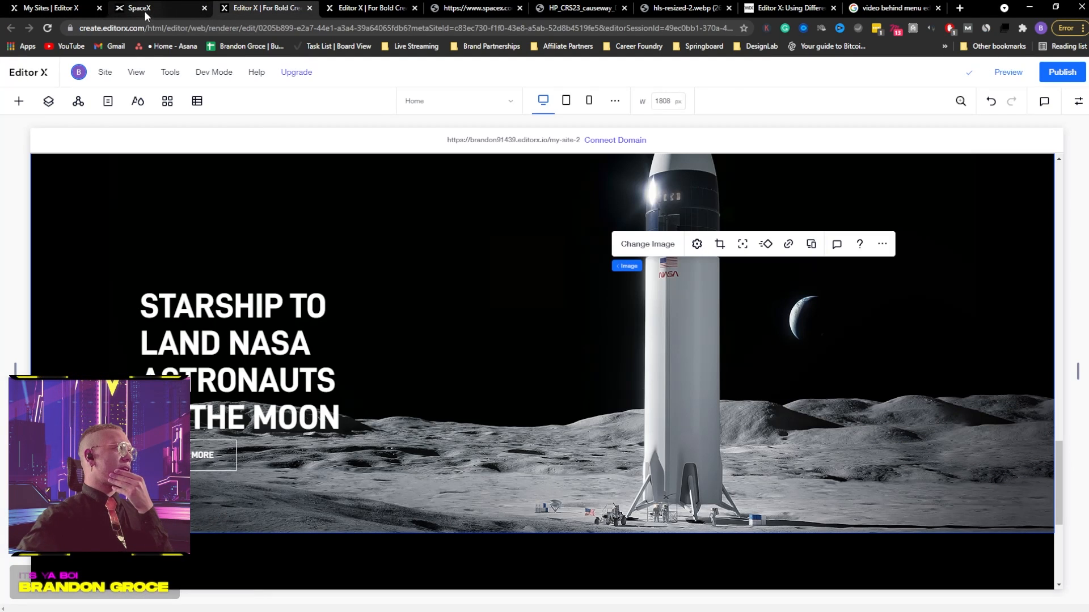
click(19, 102)
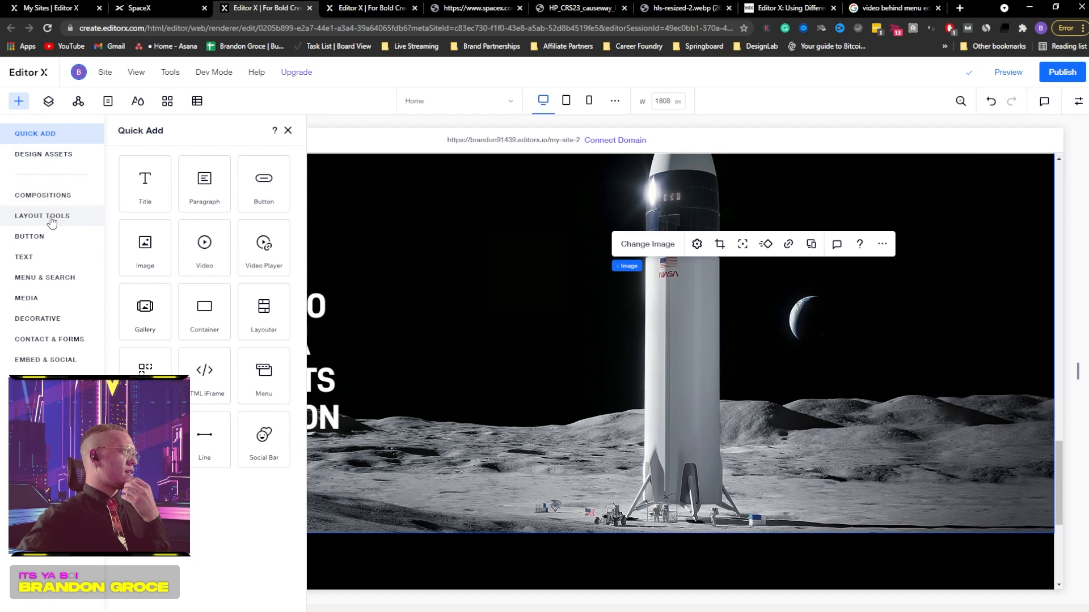
click(36, 278)
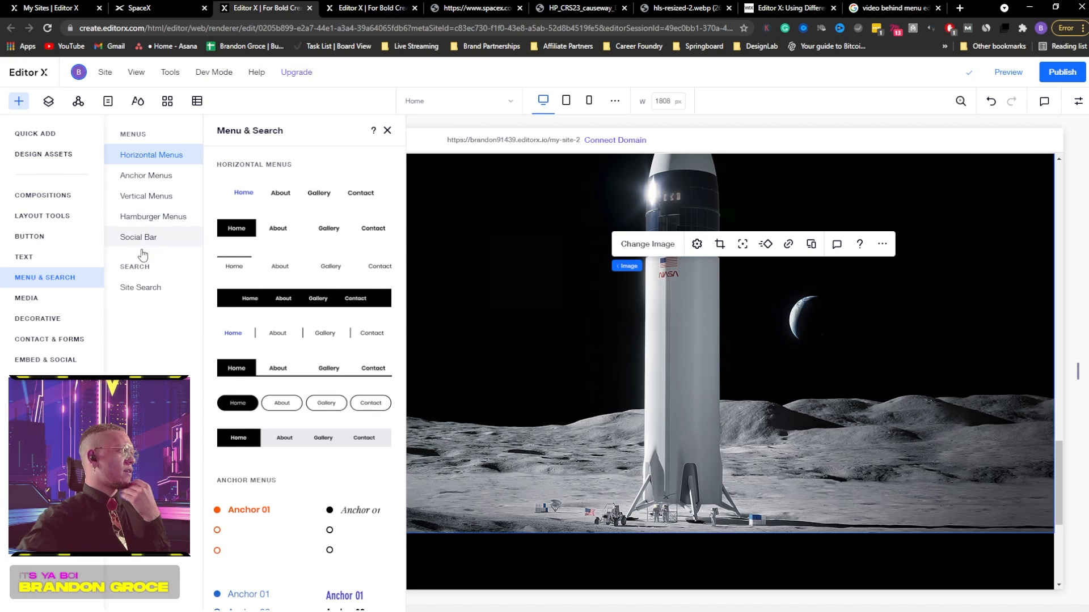
click(44, 195)
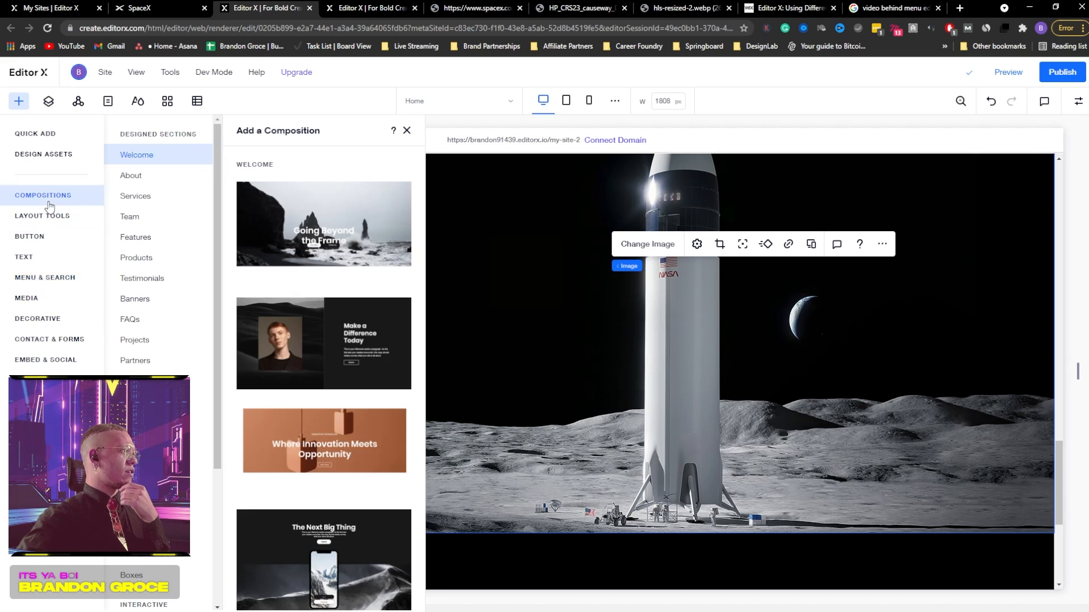
scroll(148, 306, down, 3)
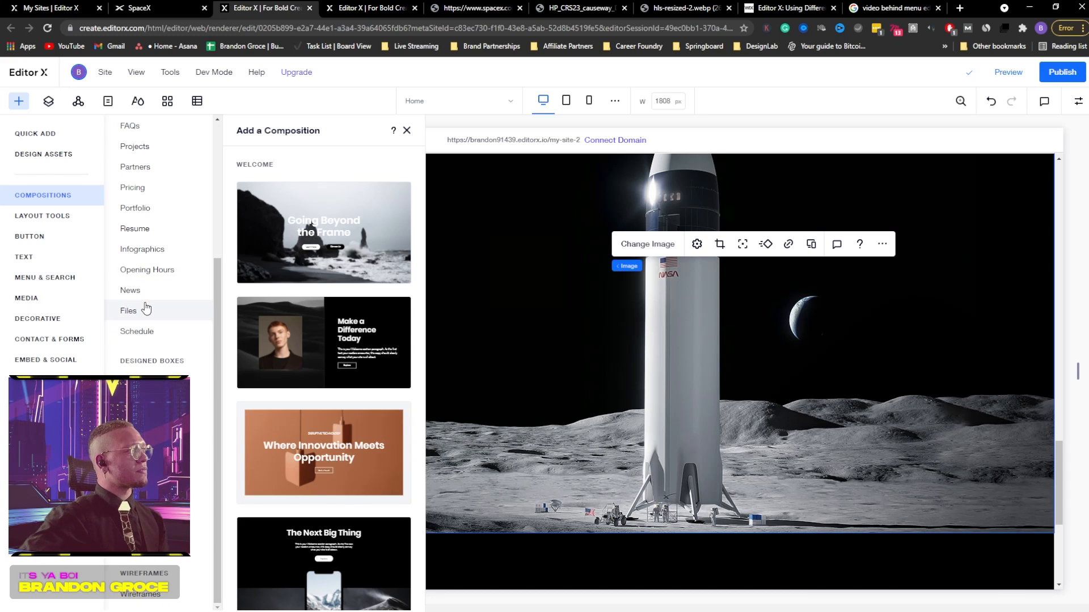
scroll(347, 243, down, 7)
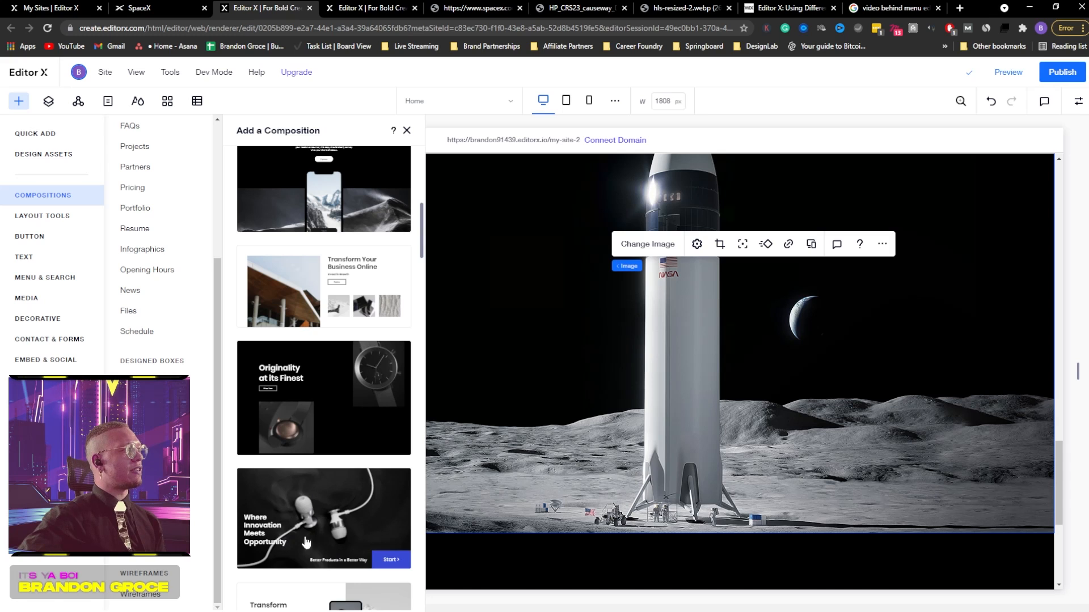
scroll(326, 507, down, 1)
scroll(327, 508, down, 4)
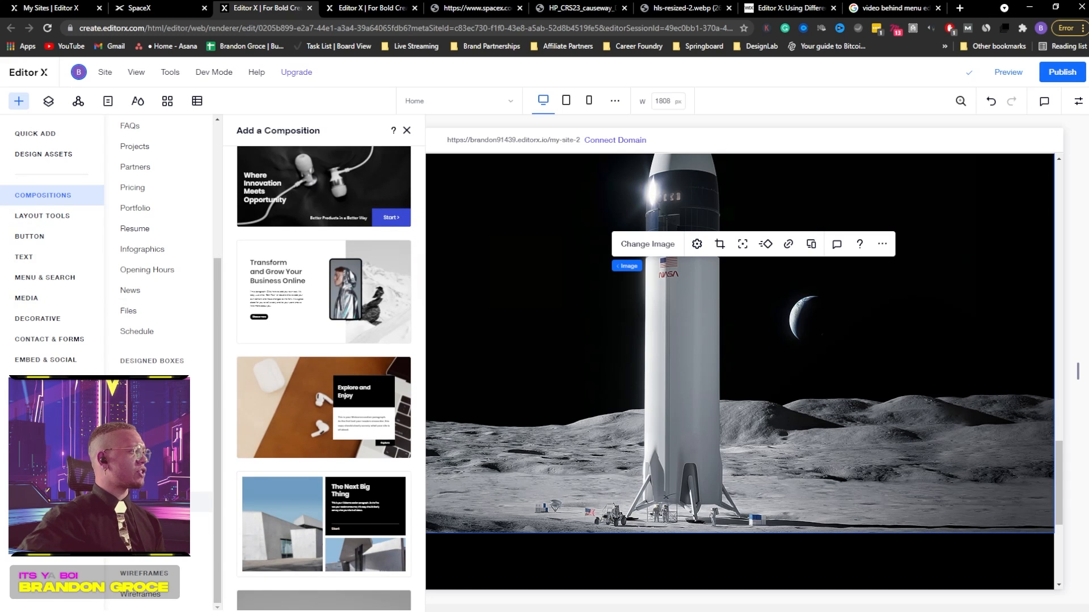
click(202, 522)
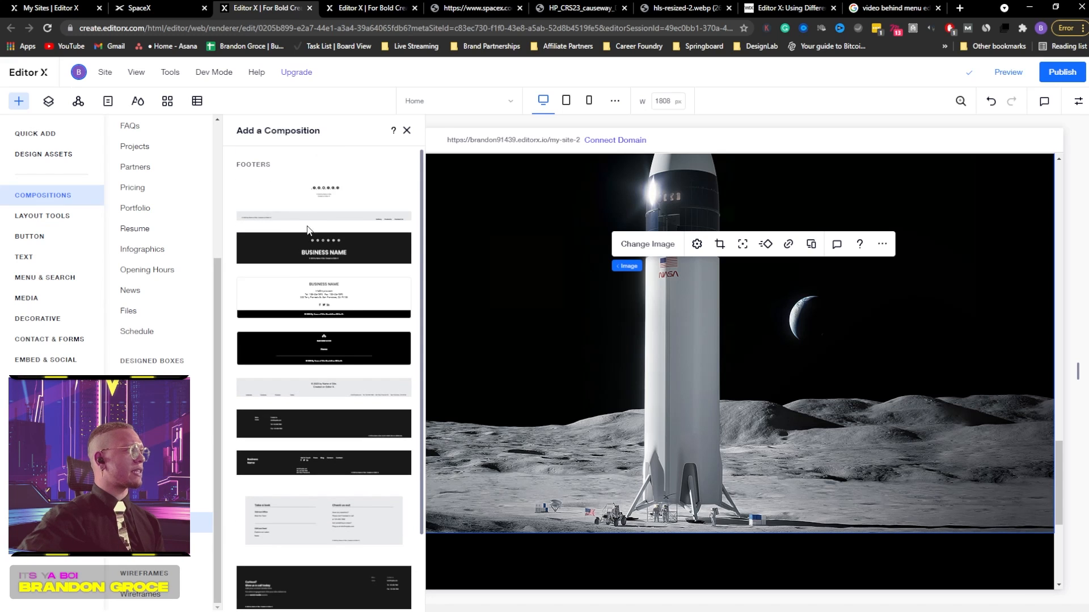
Add the black footer composition with centered logo, menu and divider line directly below the Starship section
scroll(335, 406, down, 3)
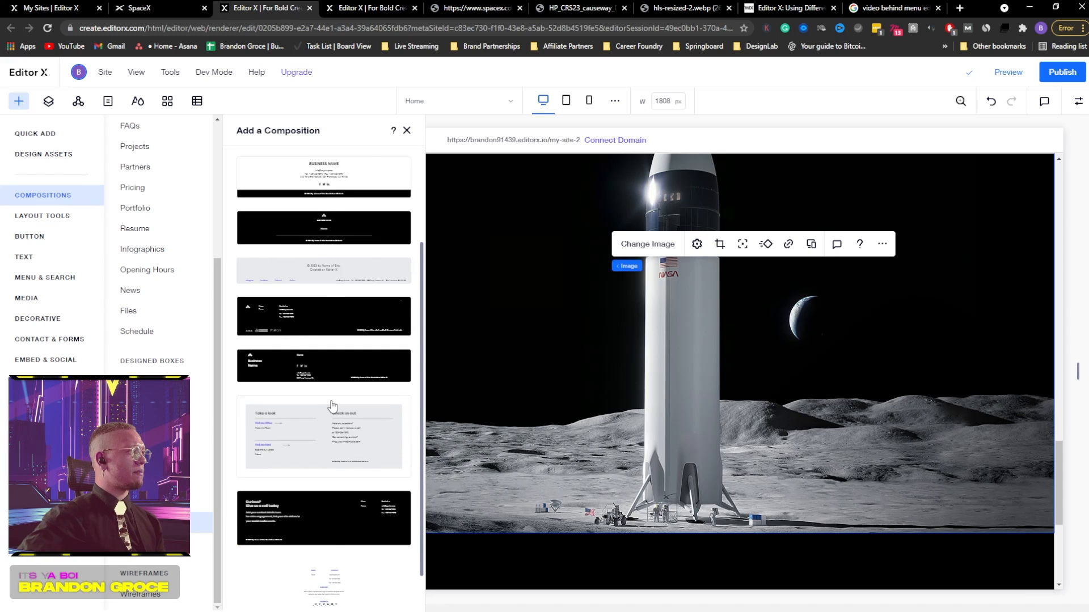
scroll(363, 499, down, 1)
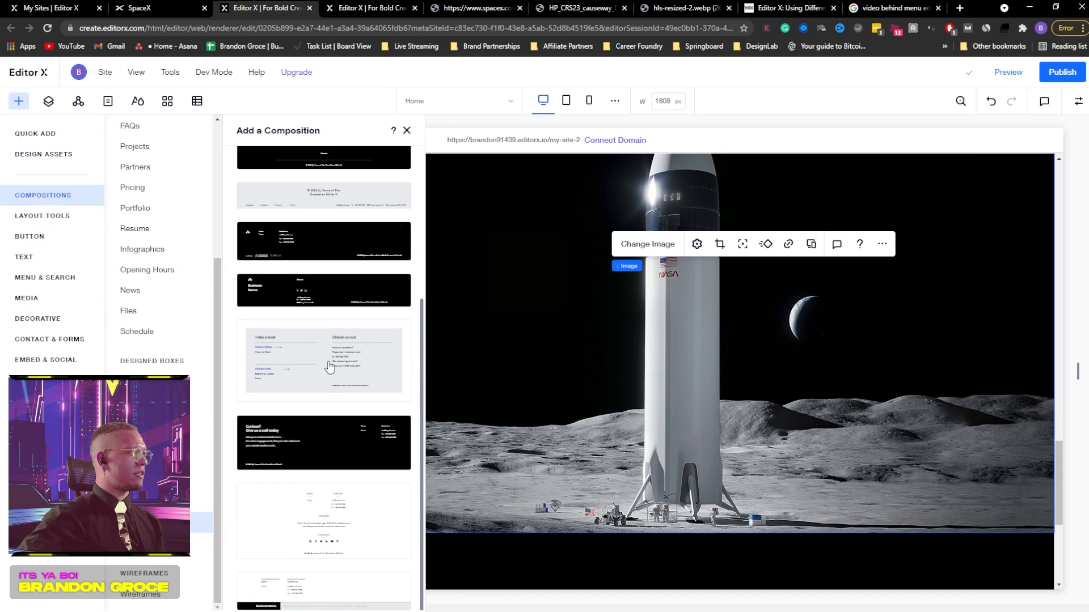
scroll(311, 298, up, 3)
scroll(309, 294, up, 1)
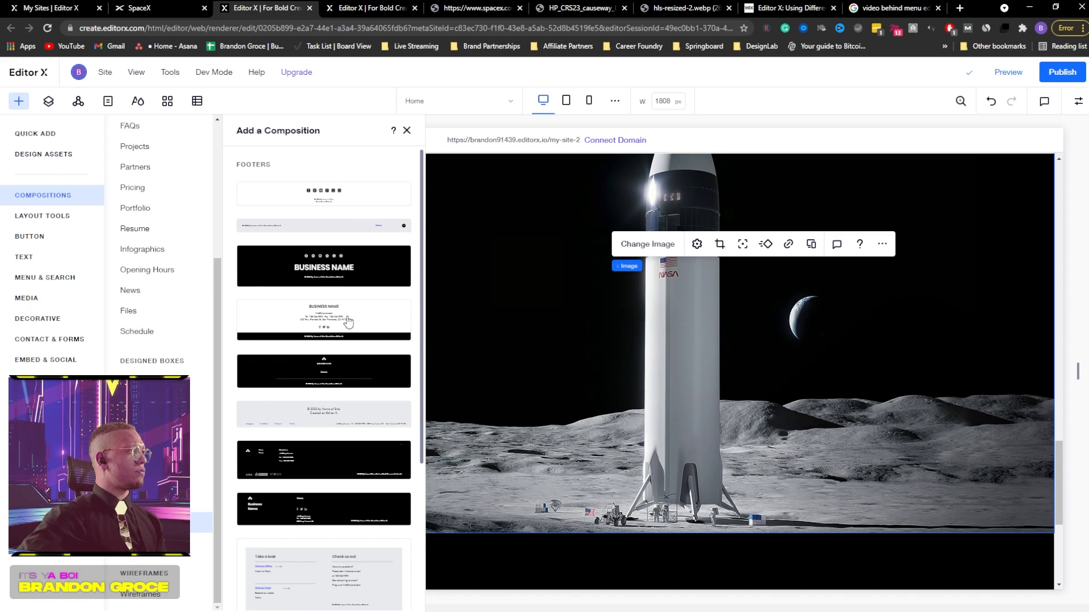
scroll(343, 390, down, 1)
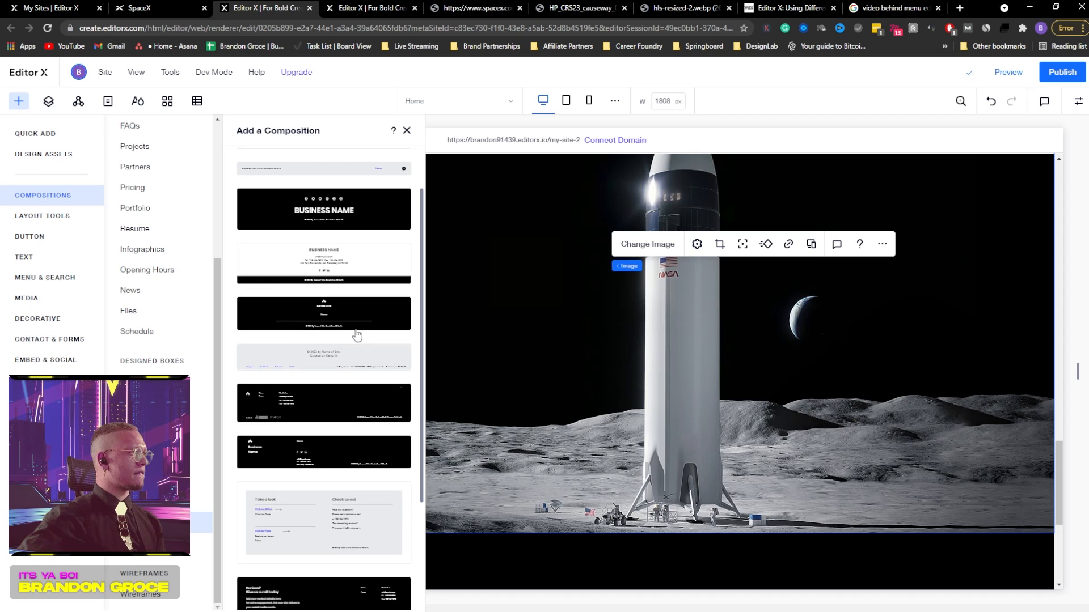
drag(317, 317, 588, 530)
scroll(588, 530, down, 3)
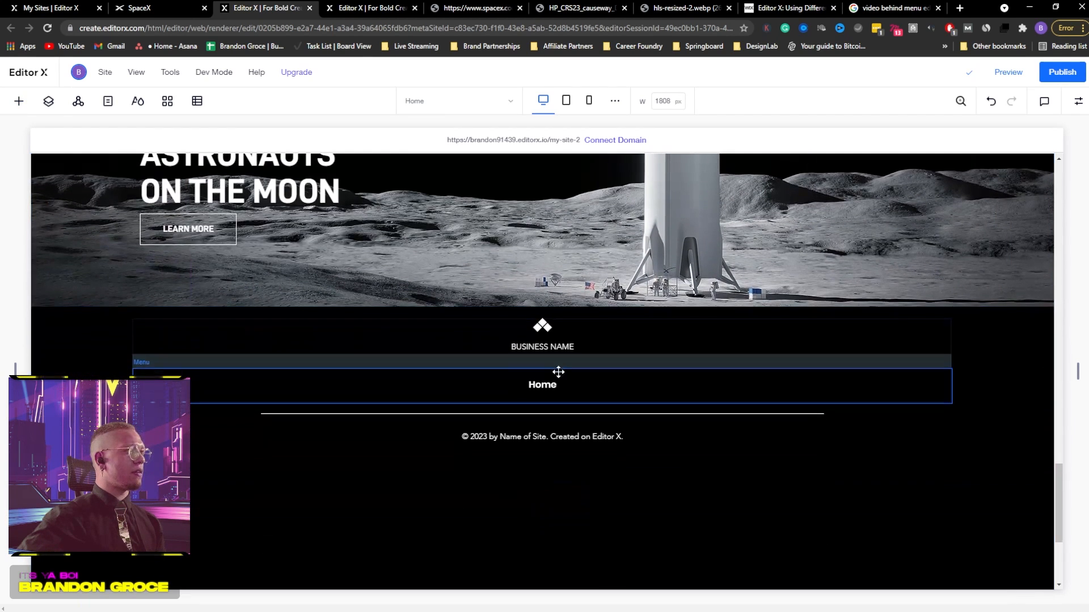
Delete the blank section beneath the new footer
scroll(327, 394, up, 1)
scroll(461, 547, down, 2)
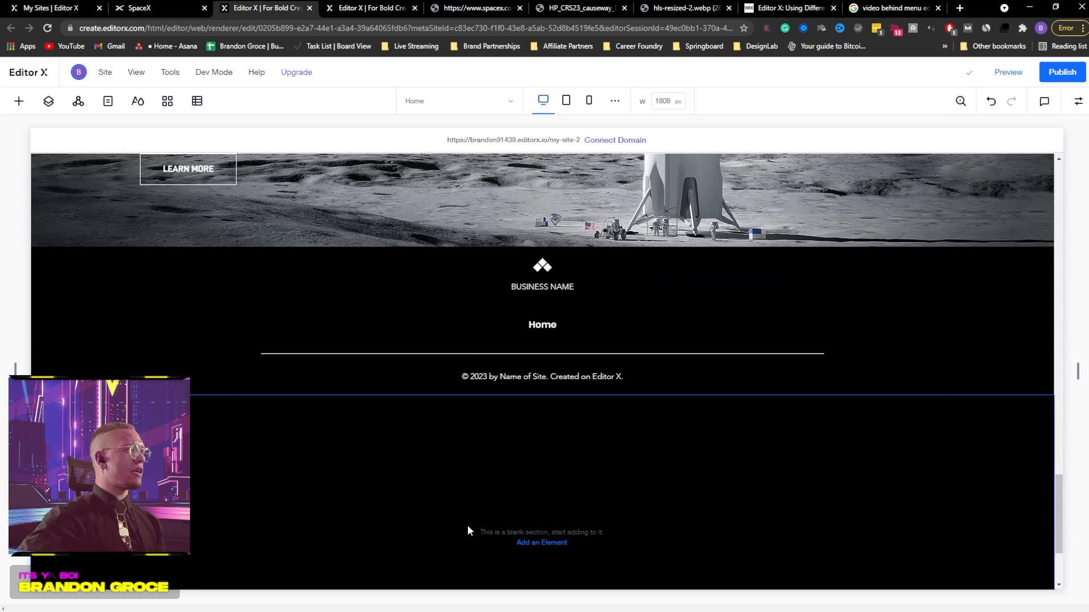
click(463, 499)
key(Delete)
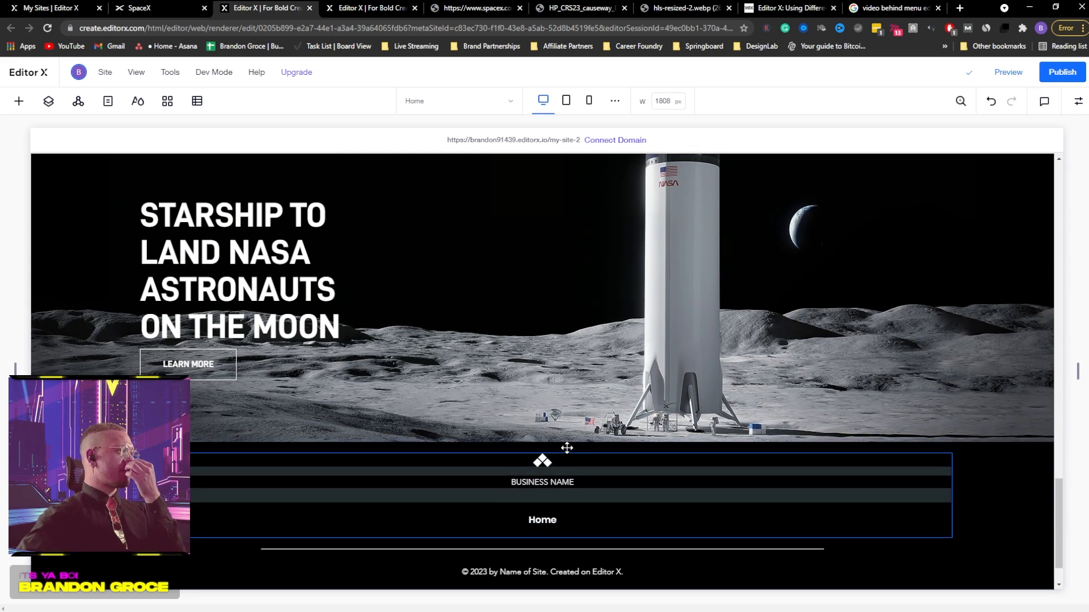
Delete the logo shape and the BUSINESS NAME text from the footer, checking the SpaceX site's footer for reference
click(542, 461)
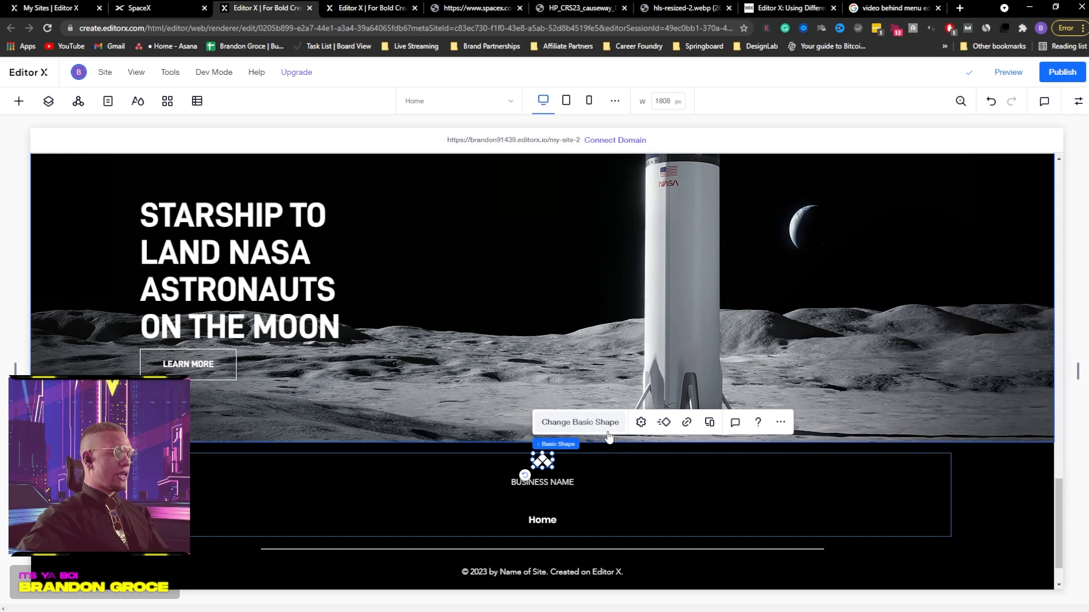
key(Delete)
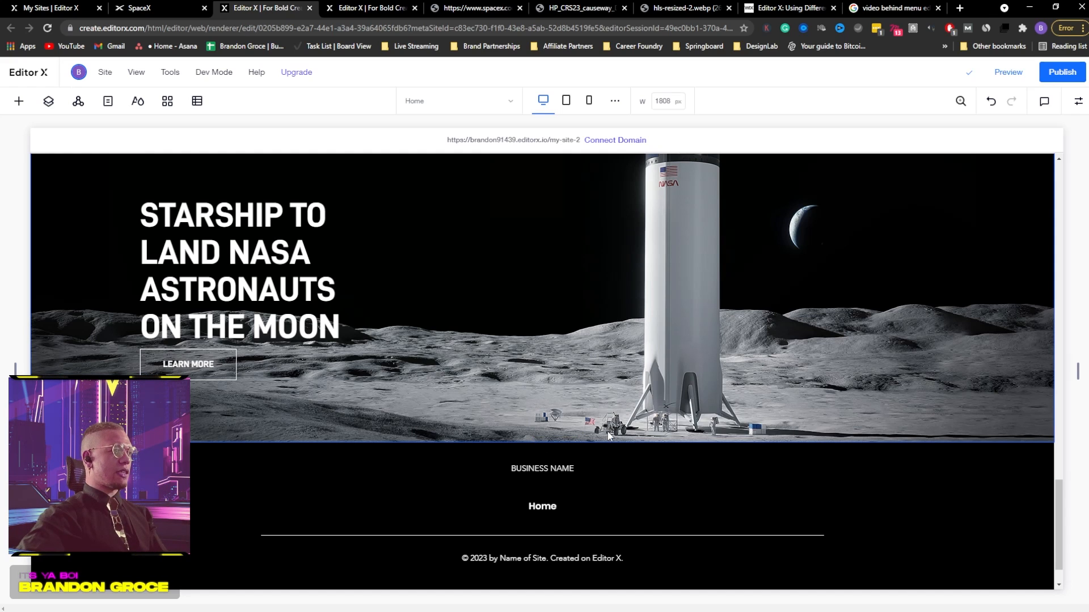
click(554, 471)
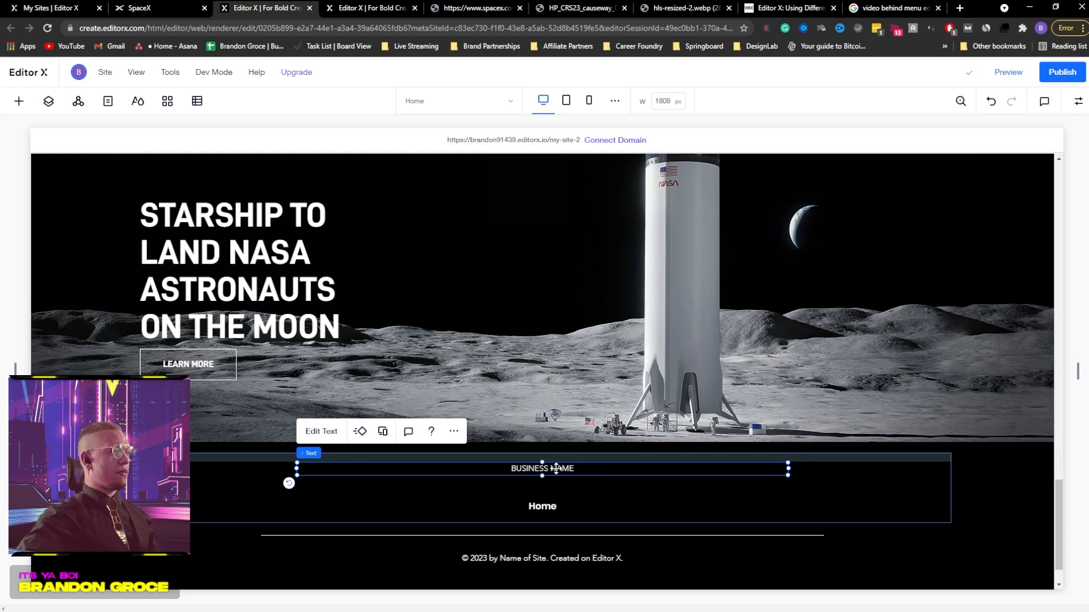
click(155, 9)
click(267, 8)
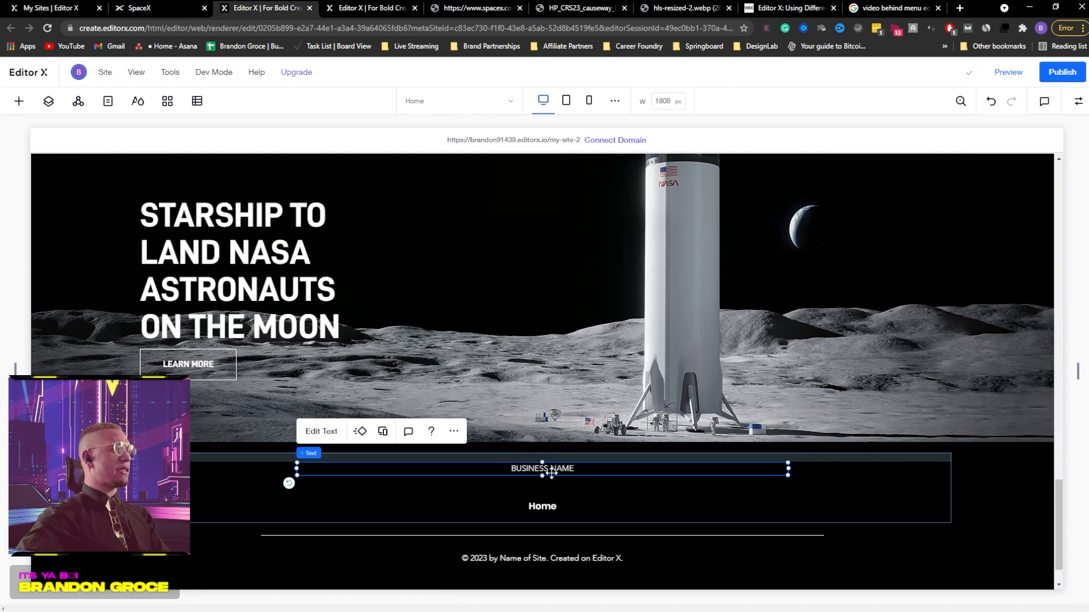
key(Delete)
Try narrowing the footer's Home menu from its right edge, and undo the resize
click(547, 474)
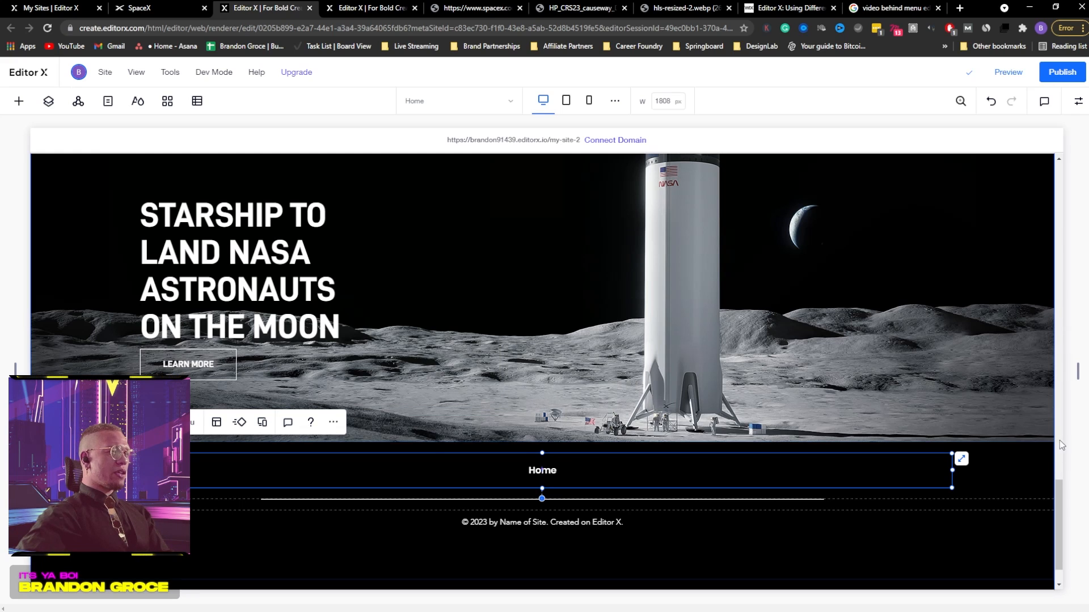
drag(951, 470, 331, 480)
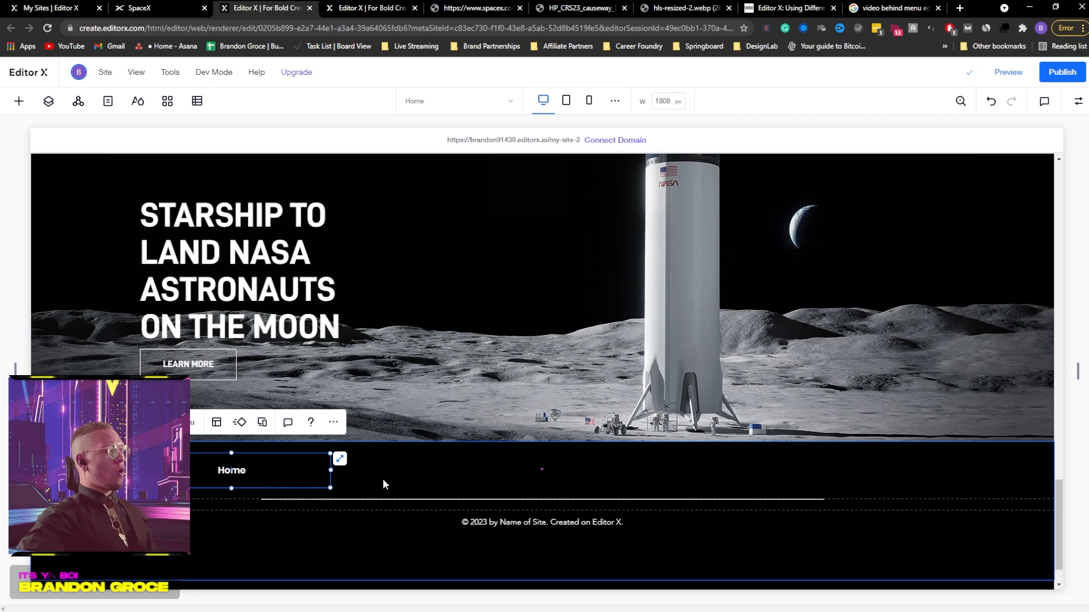
key(ctrl+z)
Review the items of the header's Home menu, and compare them with the navigation links on the SpaceX site
scroll(672, 342, up, 3)
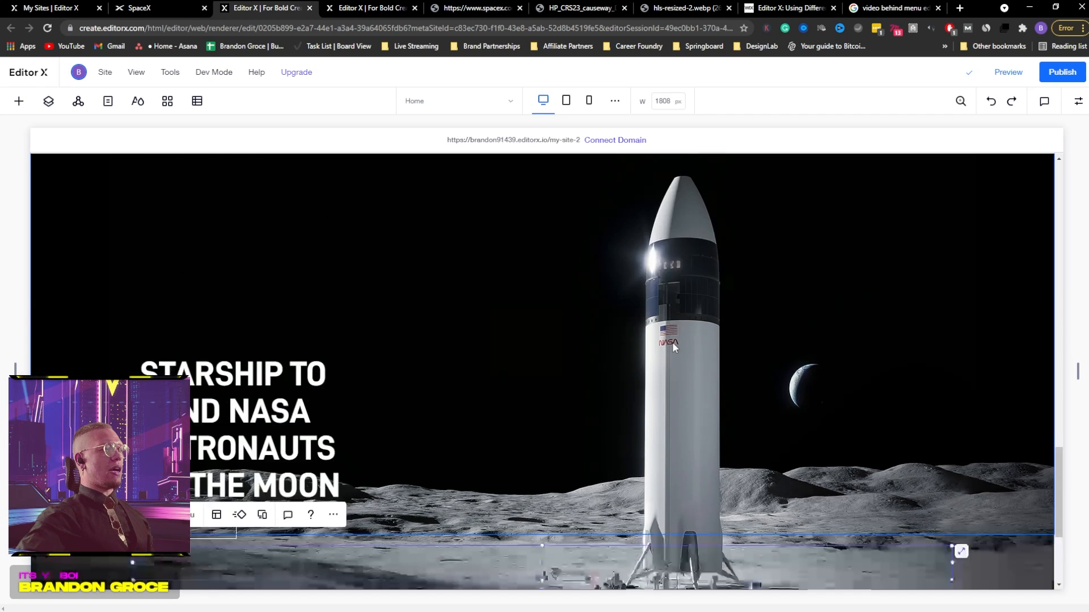
scroll(672, 342, up, 20)
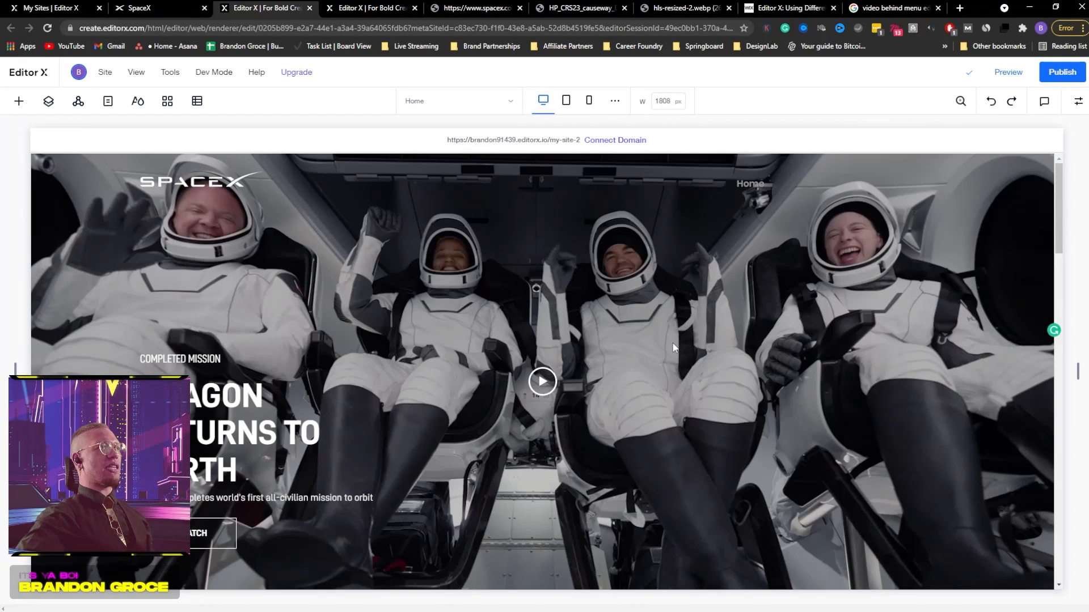
click(764, 185)
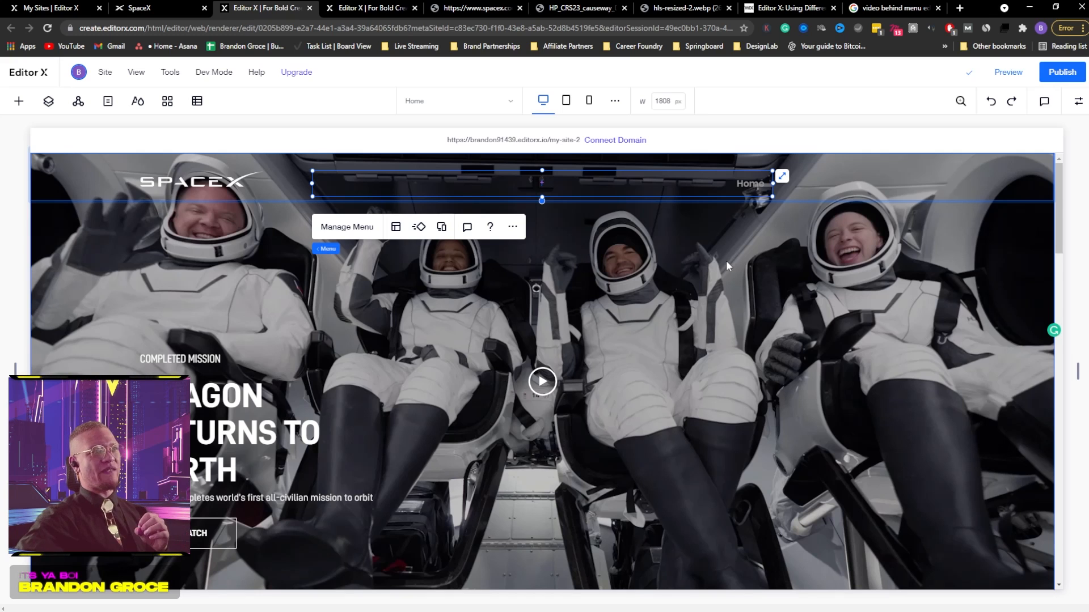
click(344, 227)
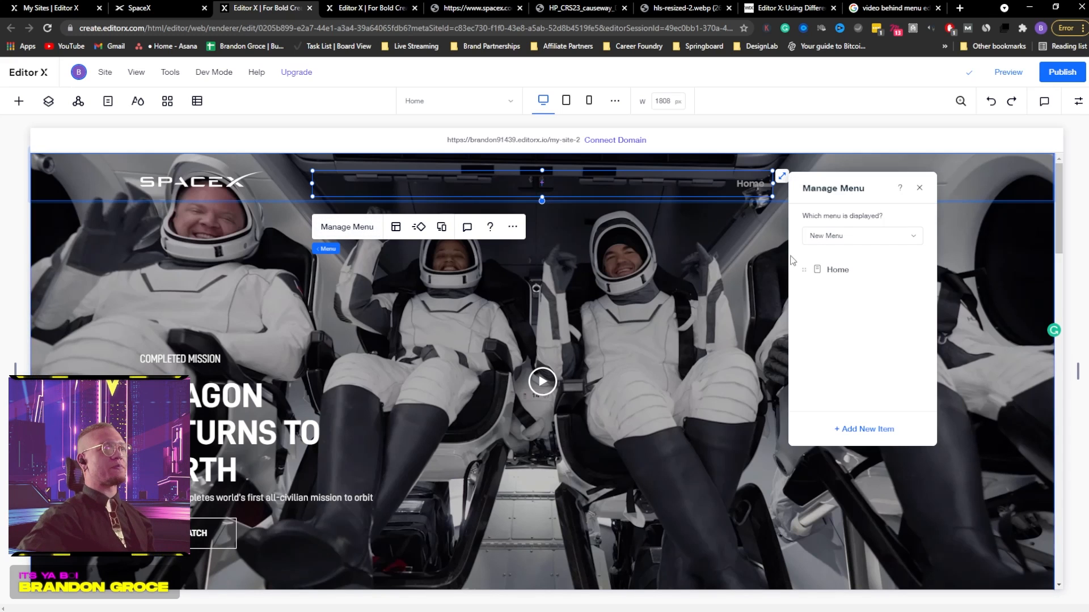
click(975, 220)
click(658, 182)
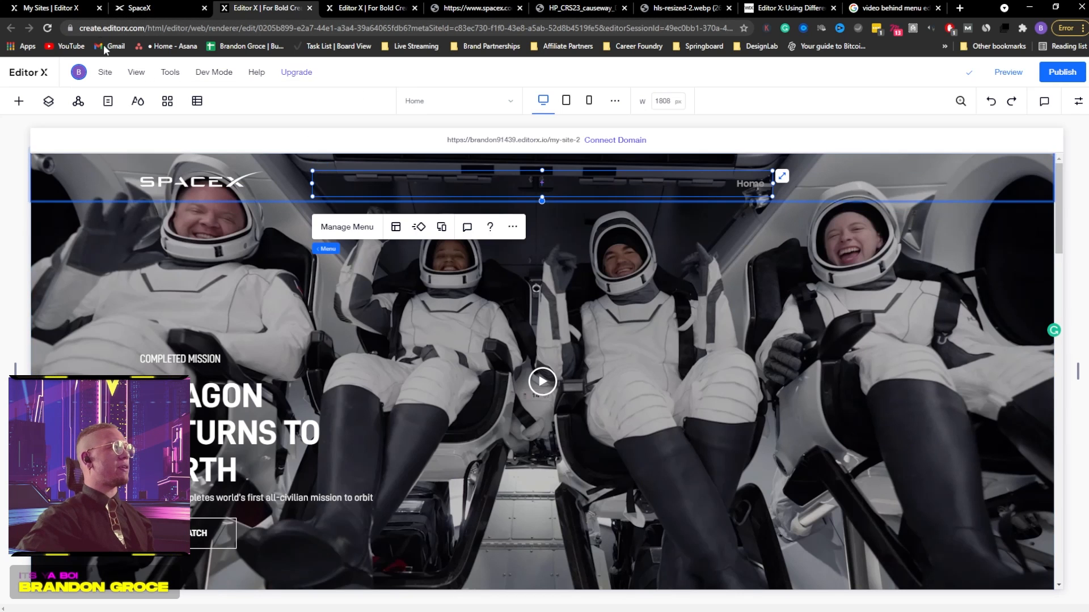
click(139, 12)
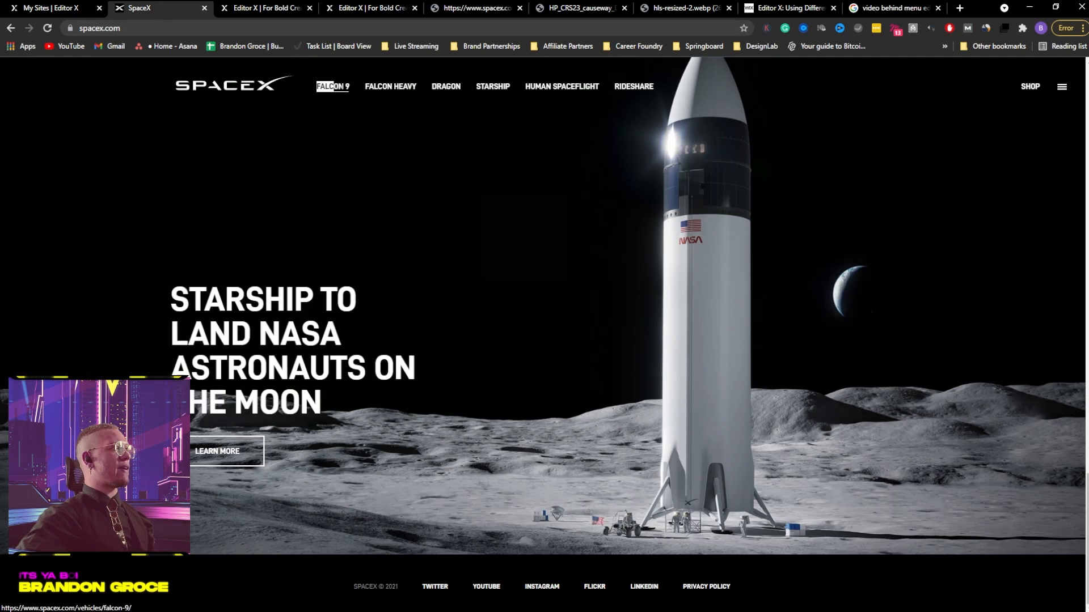
click(250, 8)
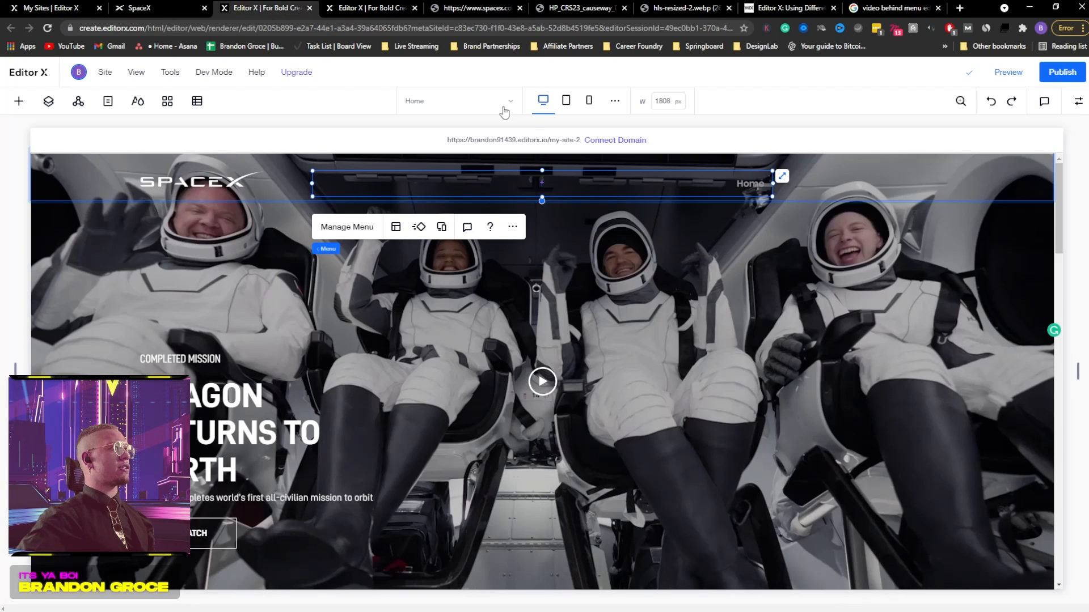
Add a web address link to google.com to the header menu and name it FALCON 9
click(355, 233)
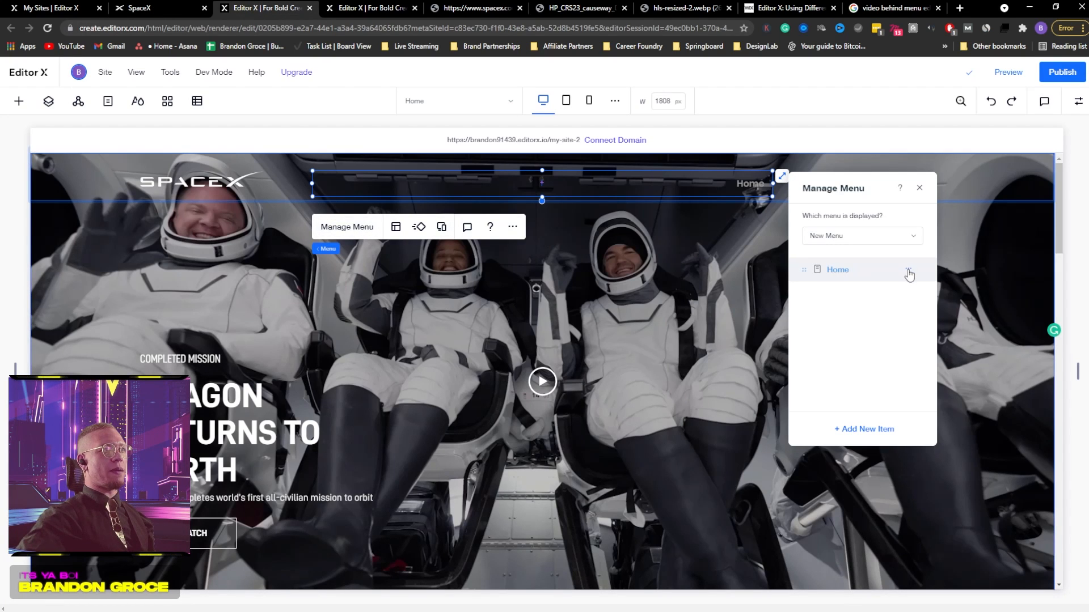
click(908, 271)
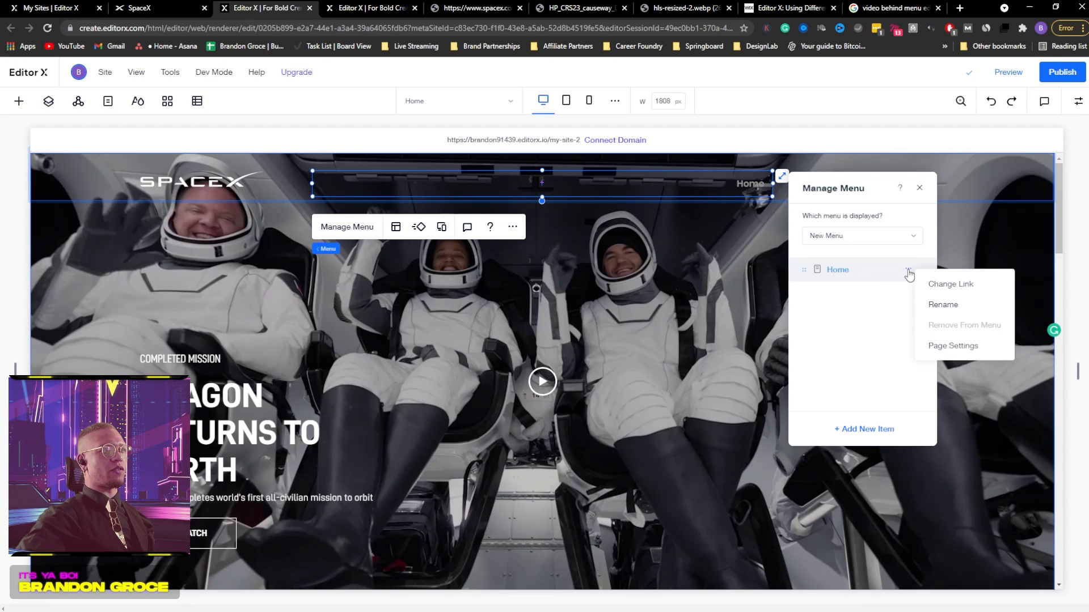
click(895, 300)
click(856, 430)
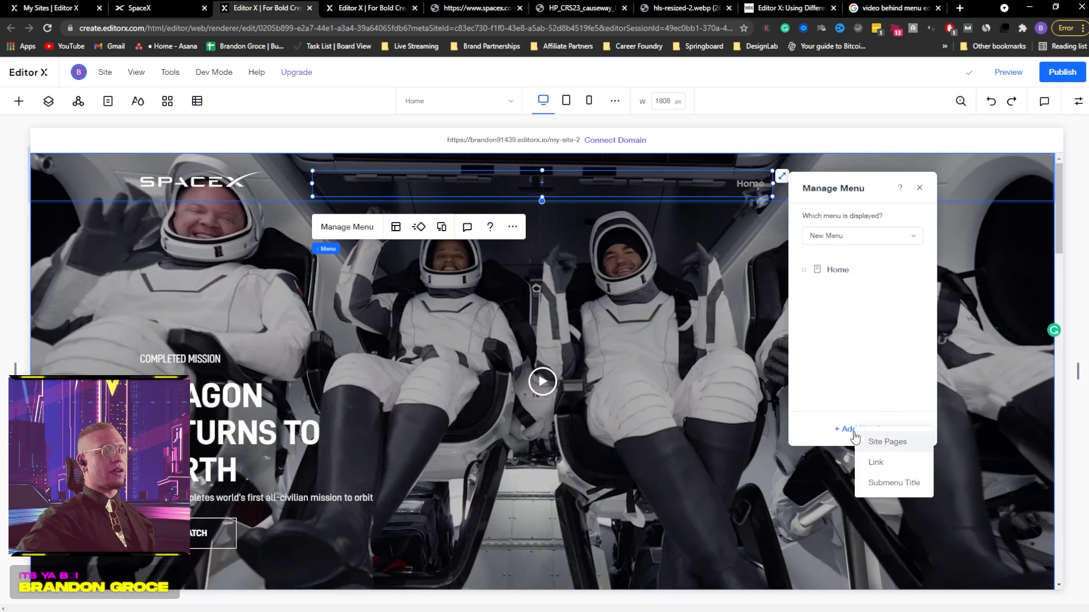
click(876, 464)
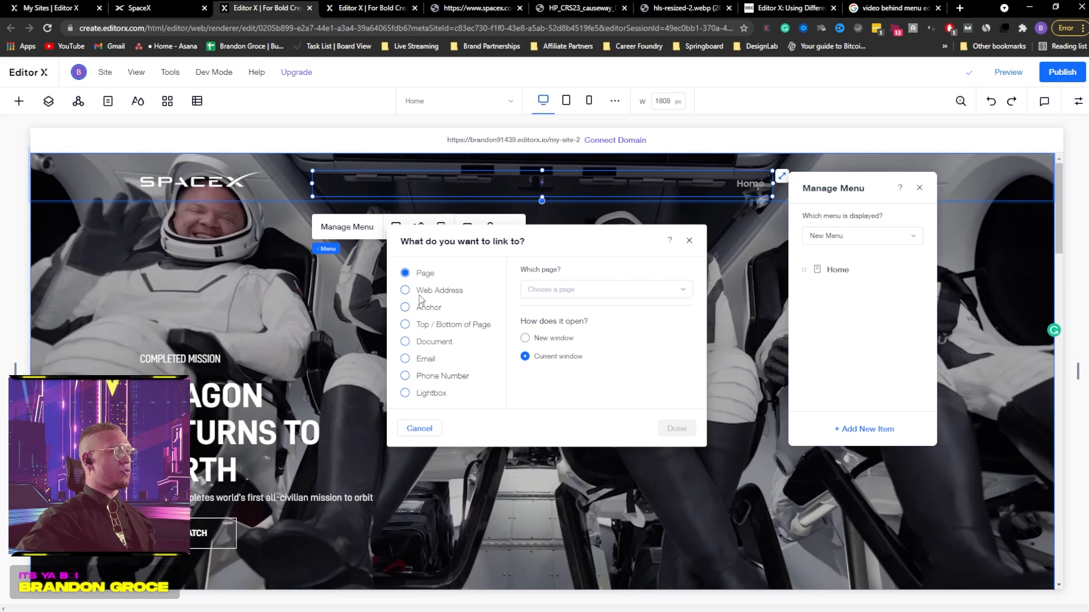
click(476, 290)
click(568, 286)
text(gOO)
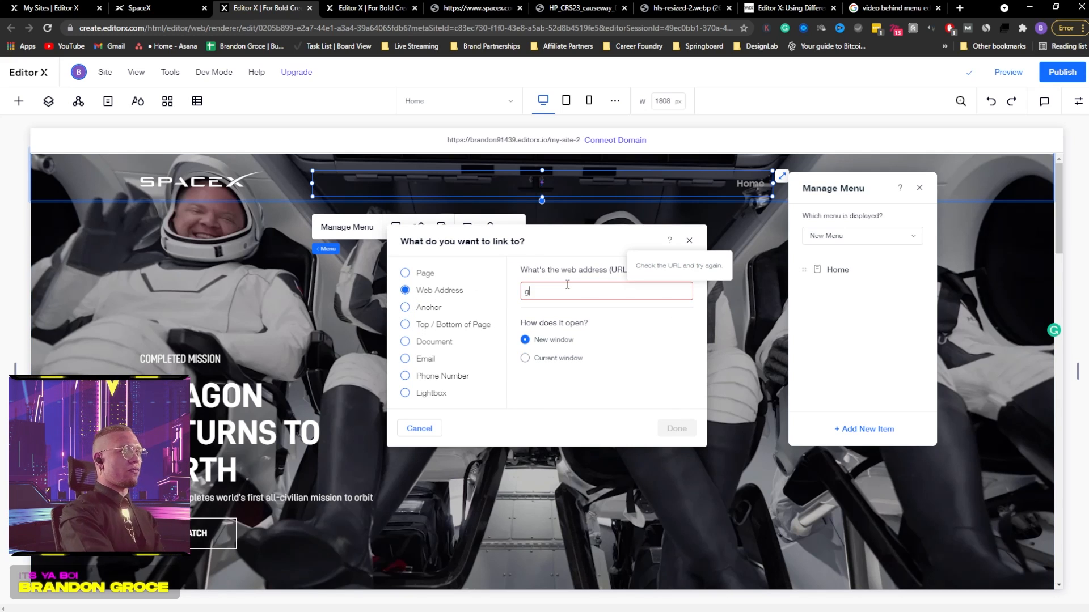
key(BackSpace)
text(goog)
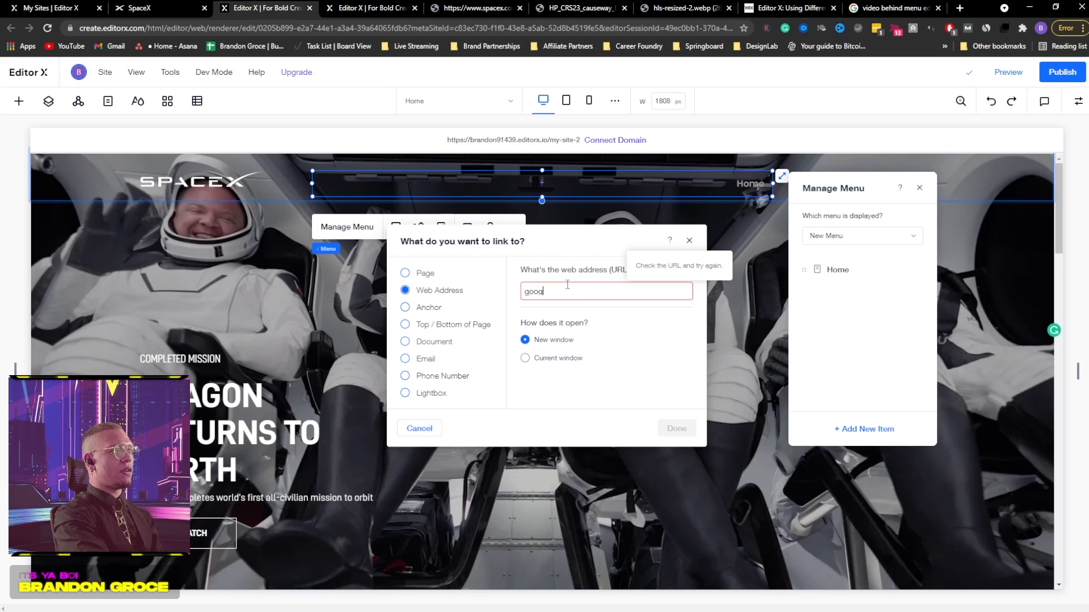
text(le.com)
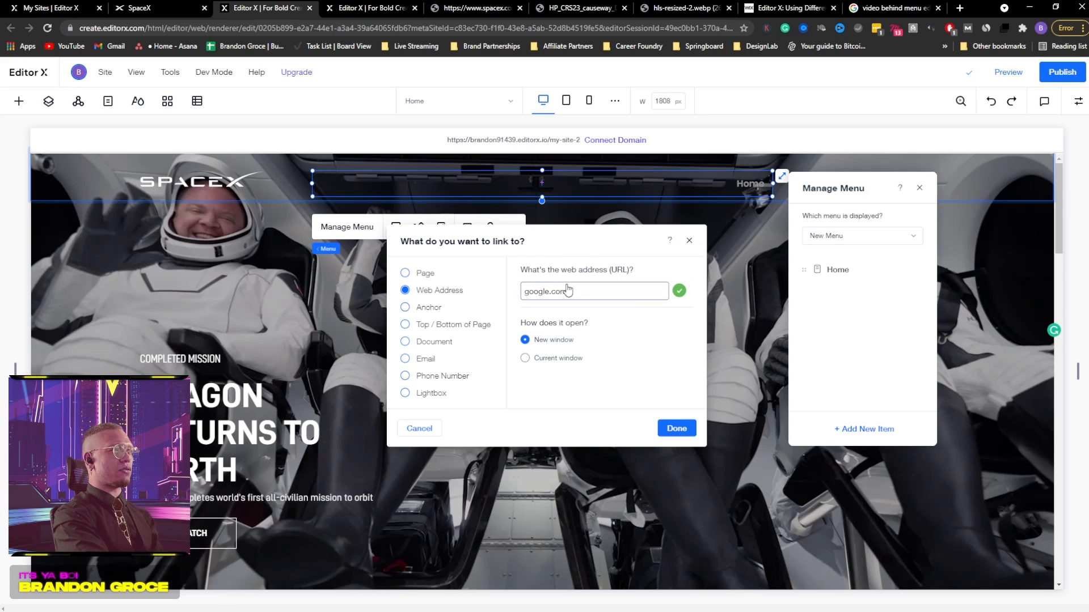
click(677, 428)
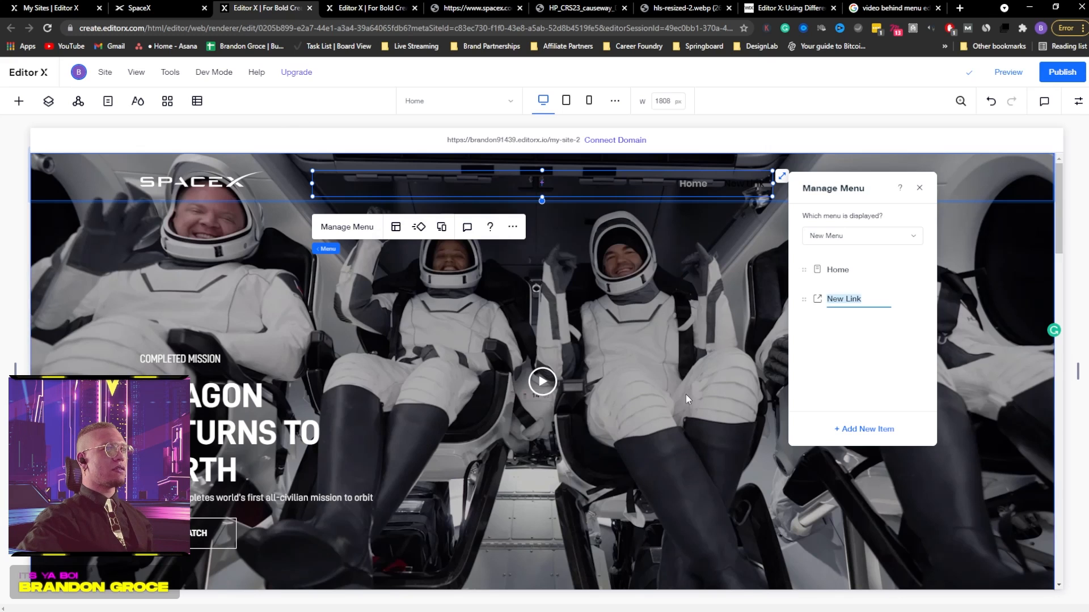
text(FALCON 9)
Try adding a second Home page item to the header menu, and remove it again
click(862, 429)
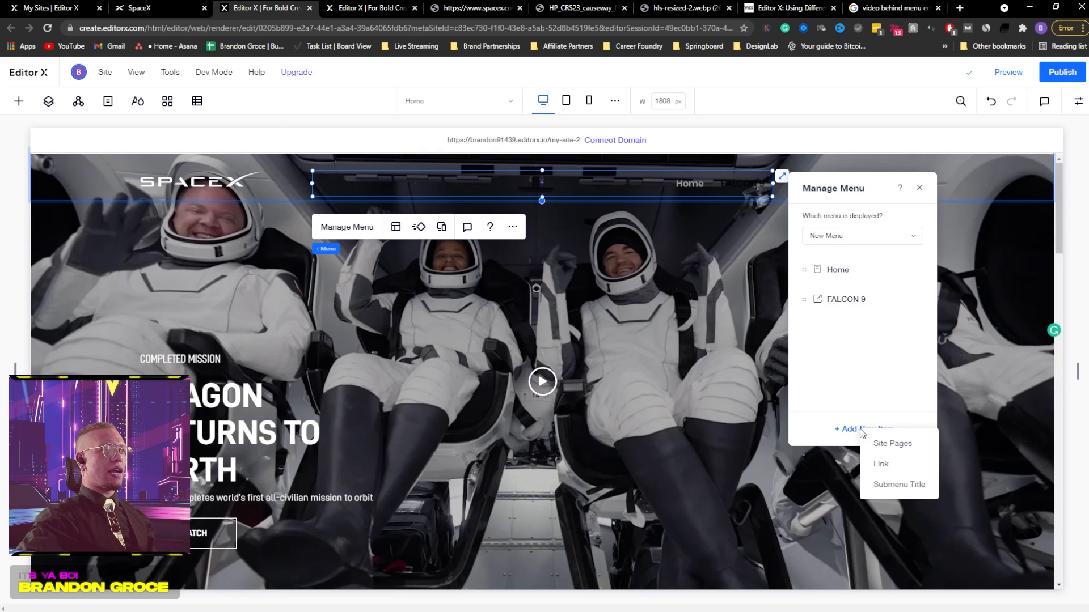
click(894, 467)
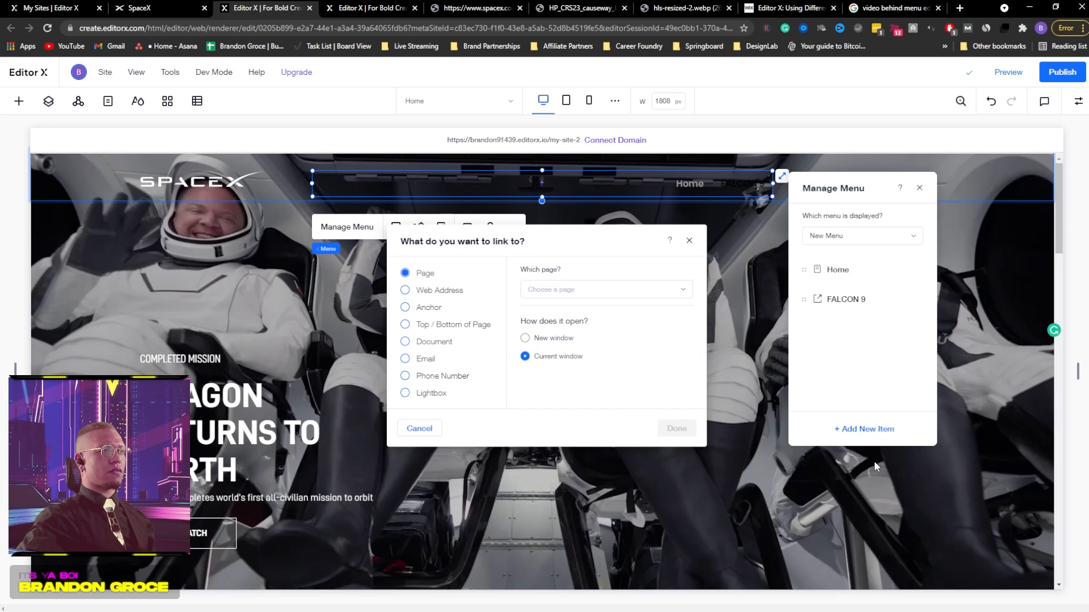
click(551, 289)
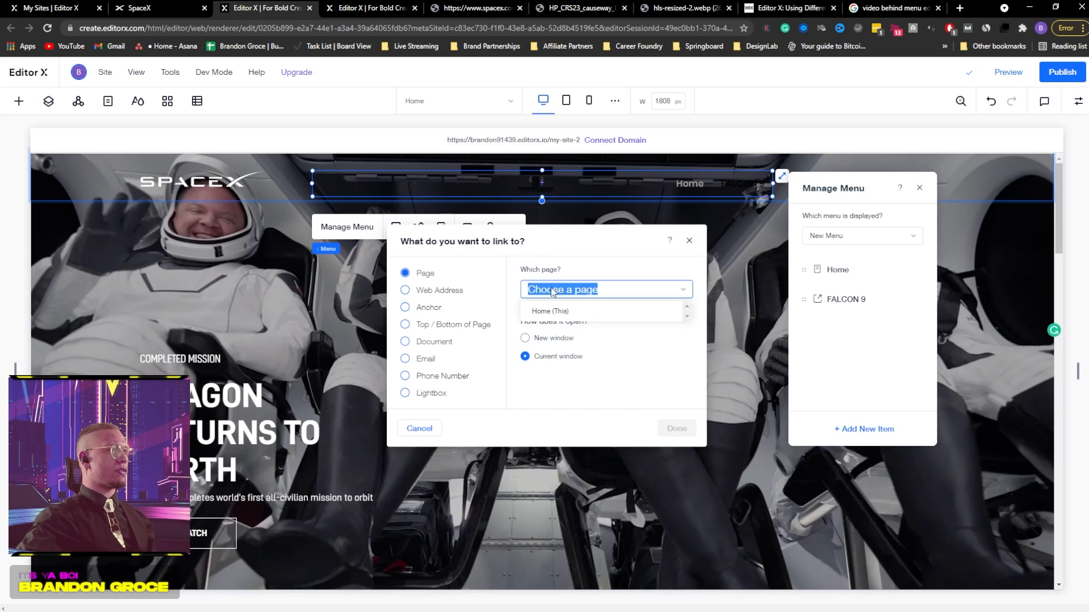
click(551, 316)
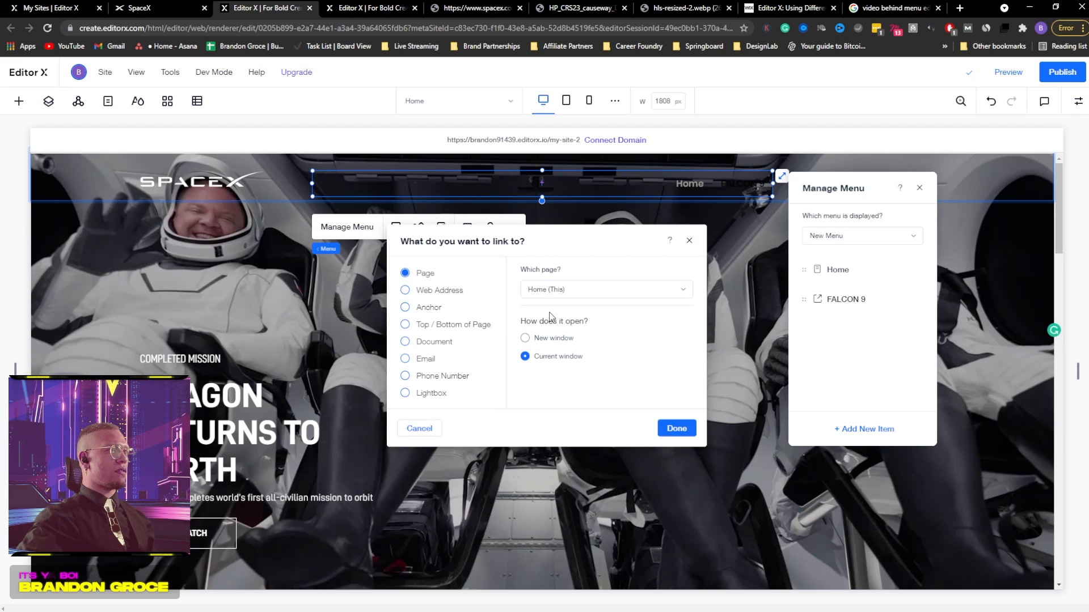
click(684, 429)
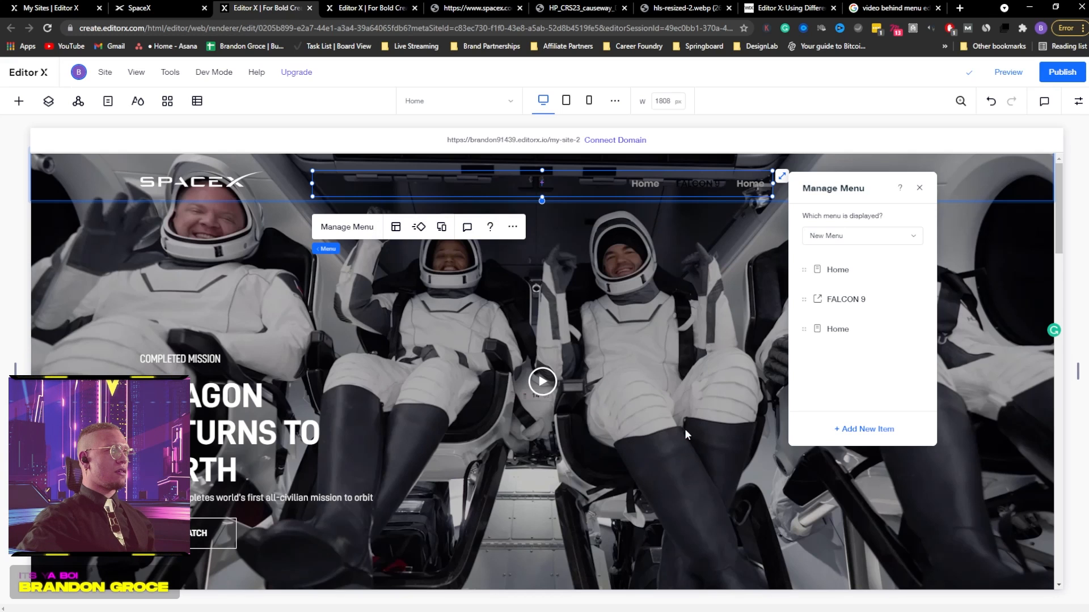
click(919, 330)
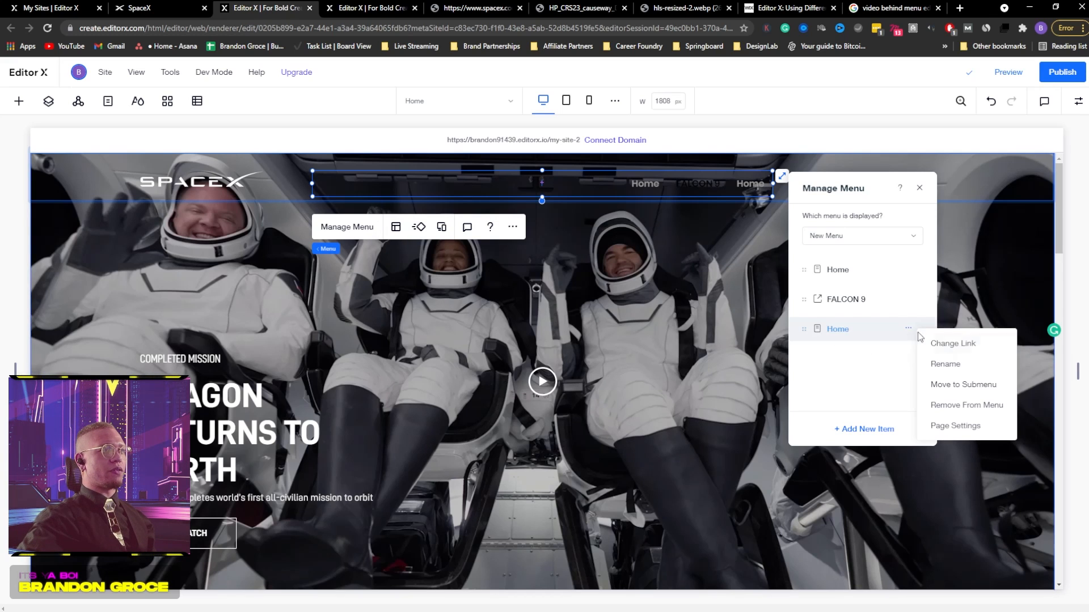
click(944, 407)
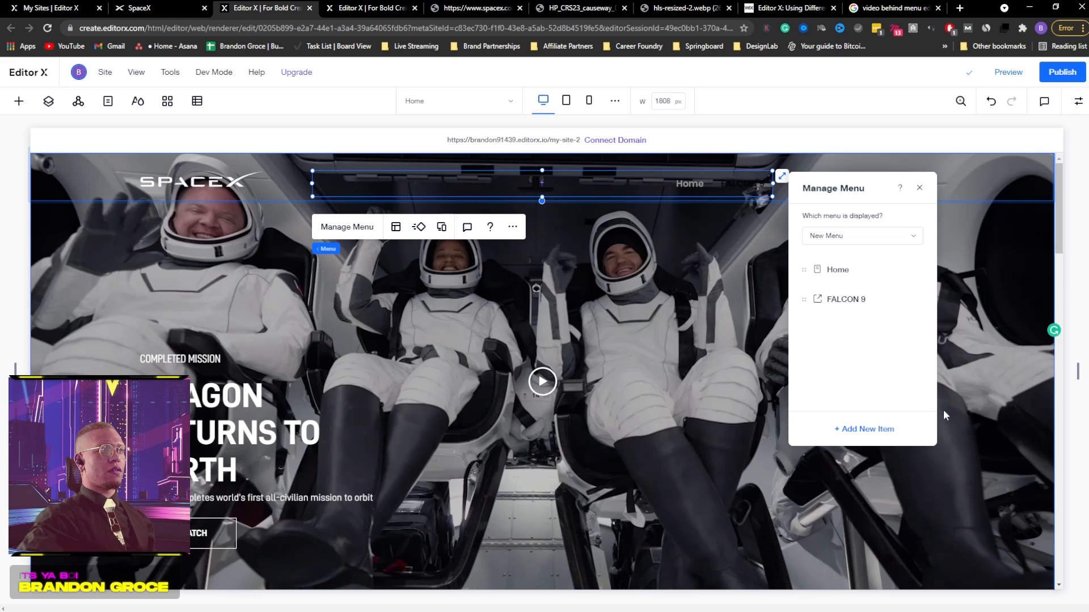
Remove the Home item from the header menu, and add a new web address link to google.com
click(913, 271)
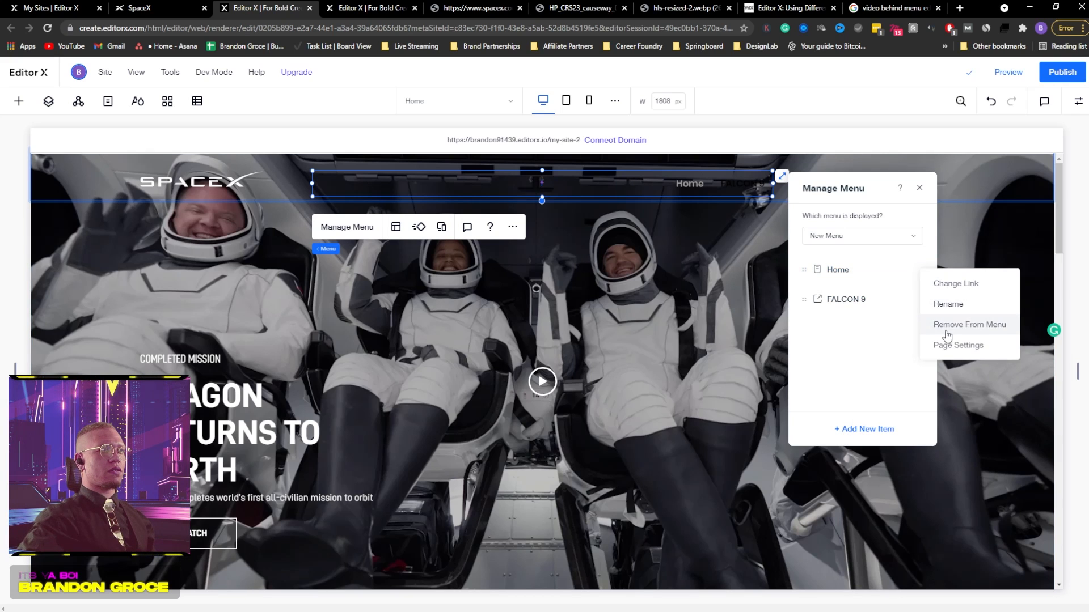
click(930, 326)
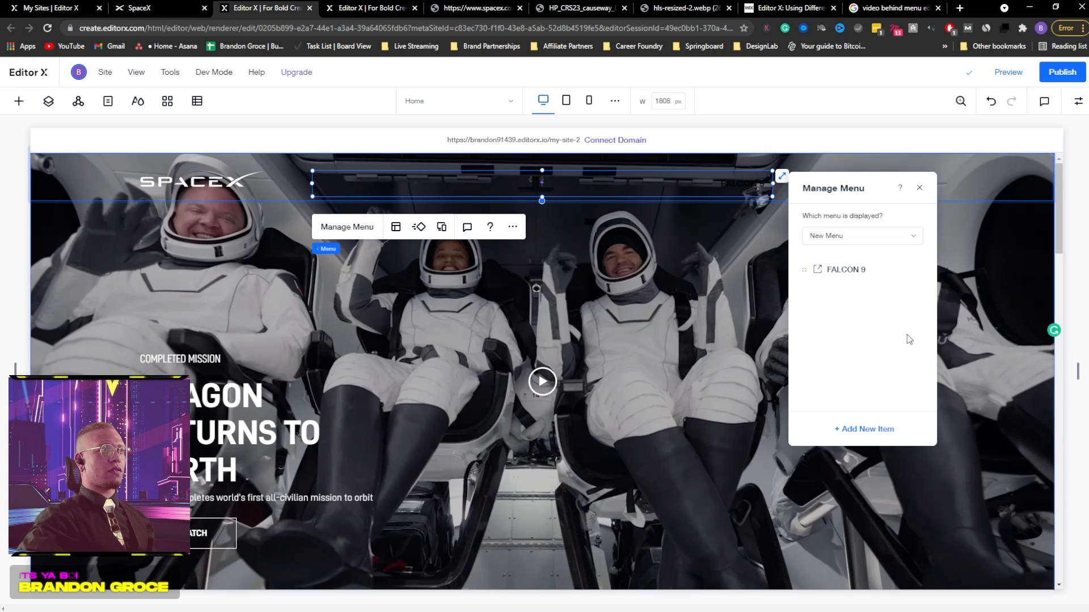
click(856, 429)
click(873, 465)
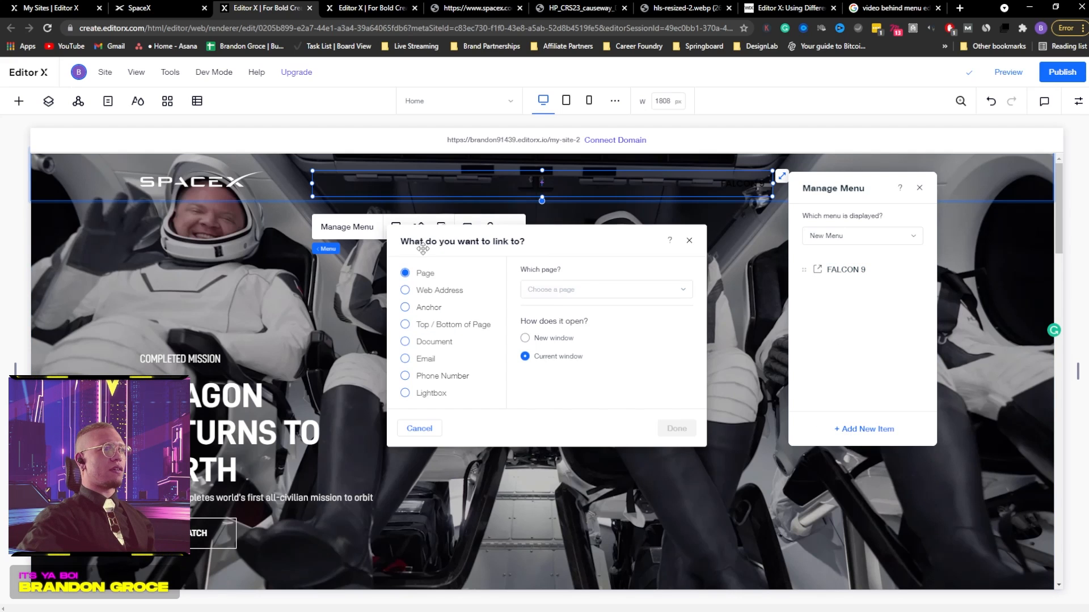
click(439, 292)
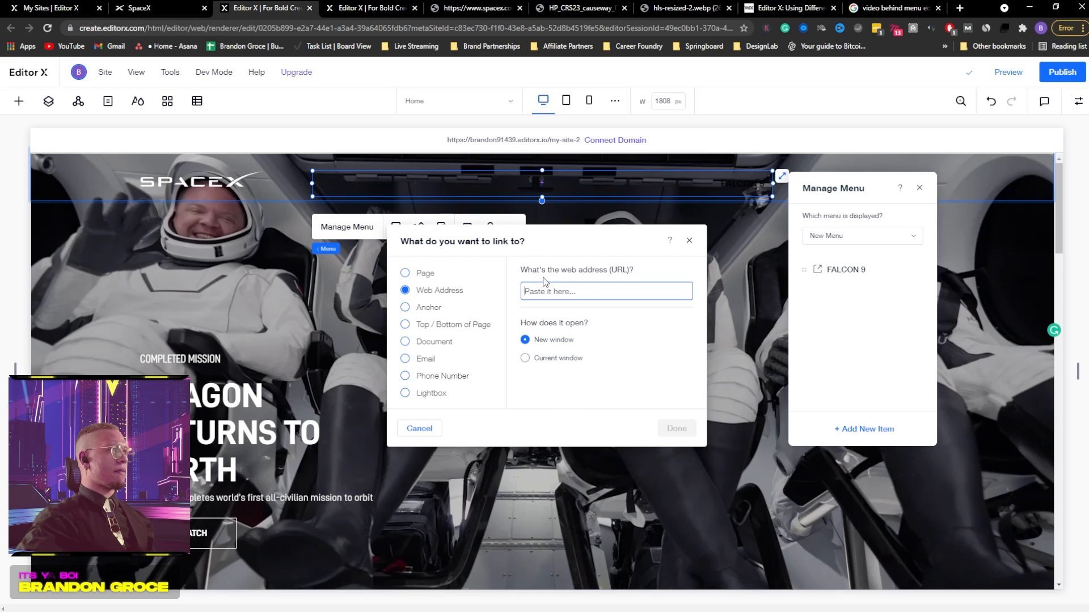
text(google)
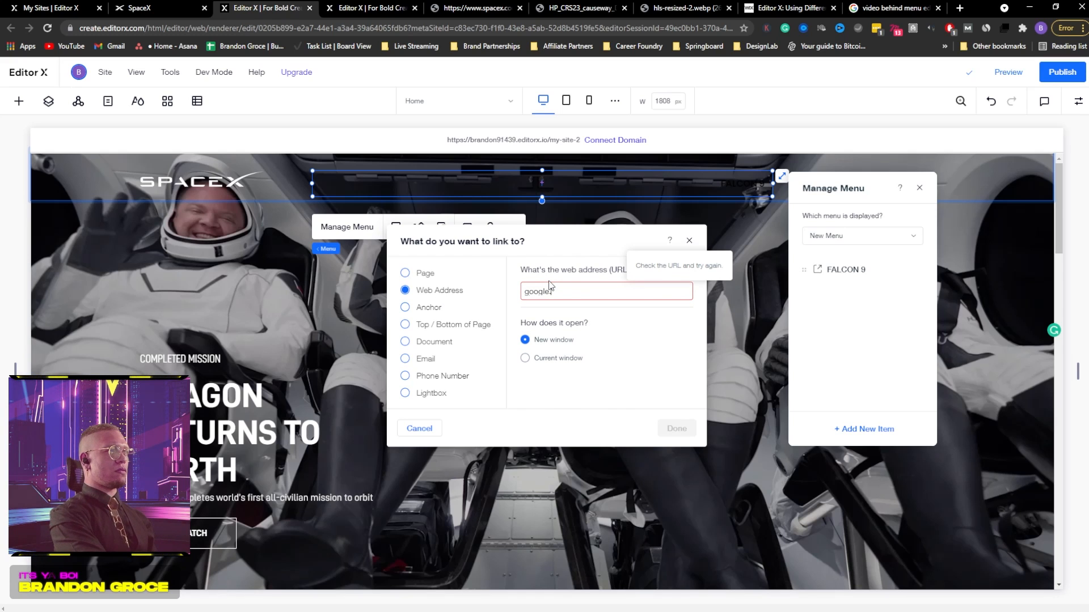
text(.com)
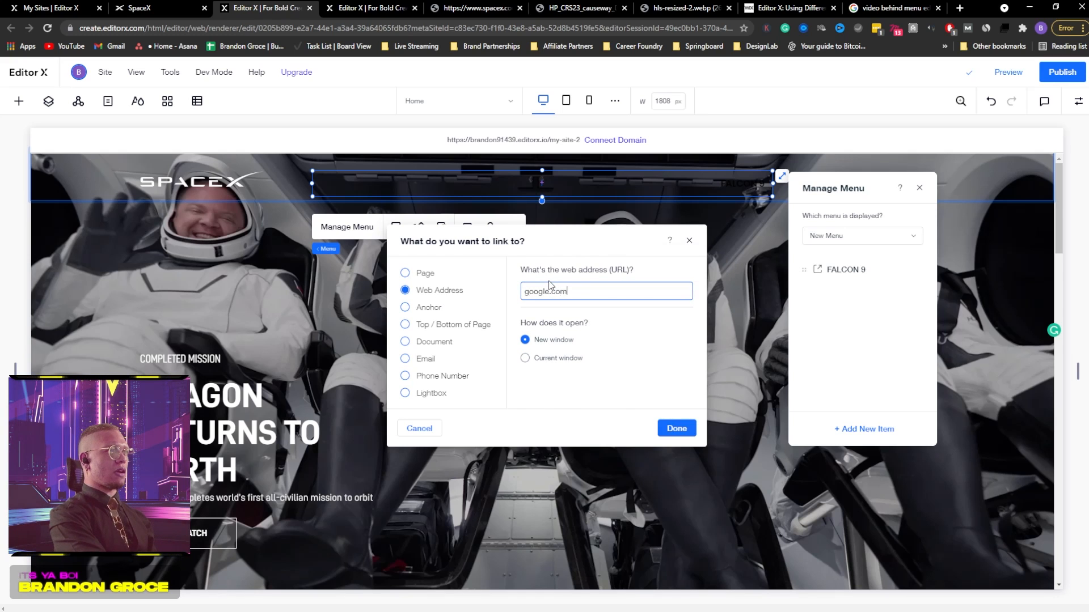
click(677, 428)
Name the new menu link FALCON HEAVY, following the navigation on the SpaceX site
click(205, 8)
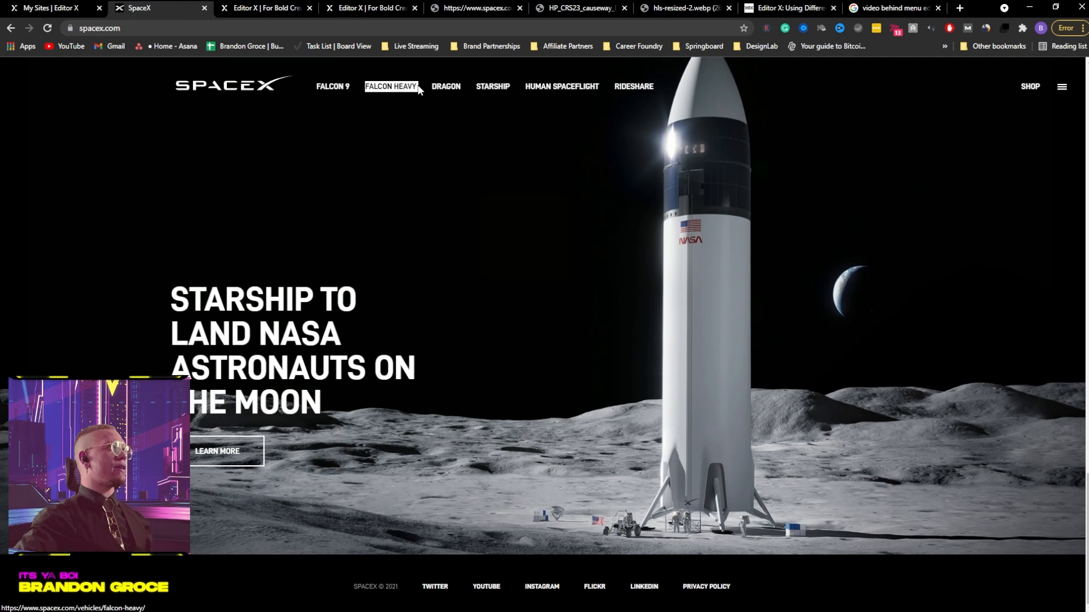
click(224, 6)
double_click(842, 297)
text(FALCON HEAVY)
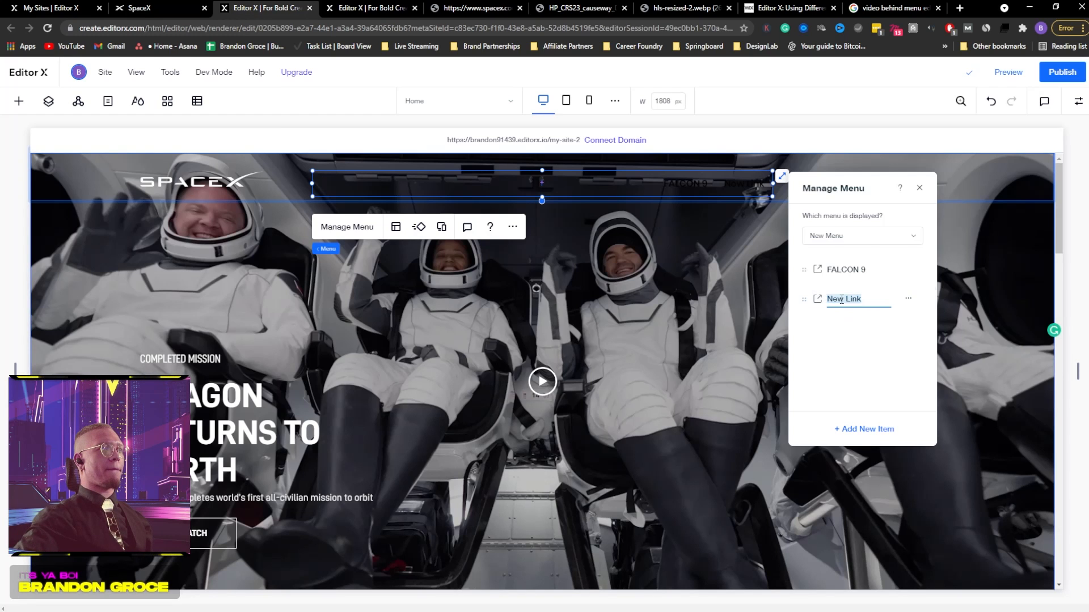
key(Return)
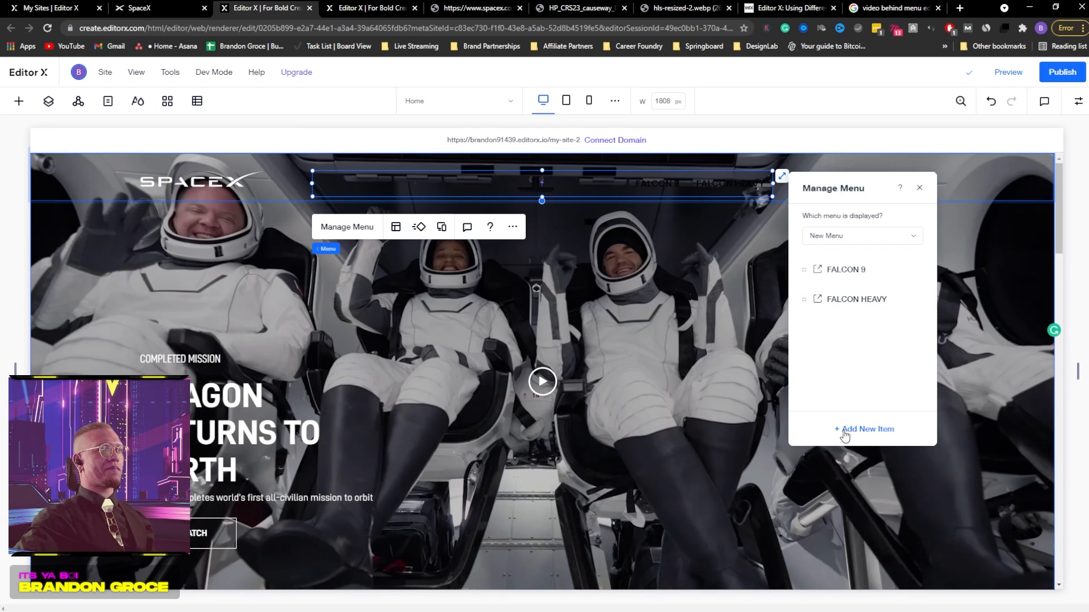
Add a third link to the header menu with the web address google.com
click(845, 431)
click(867, 466)
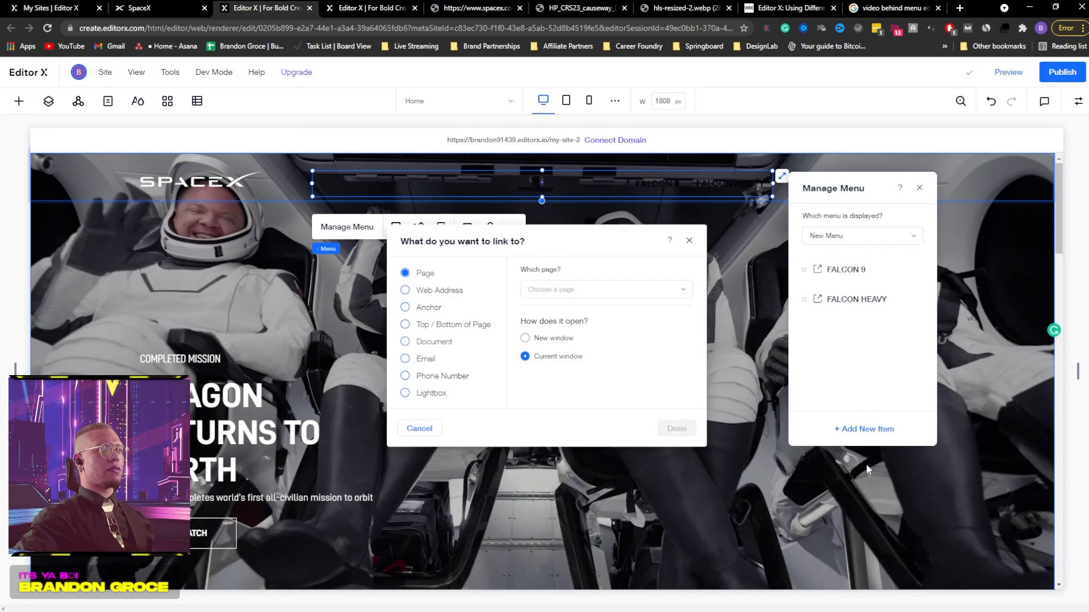
click(555, 290)
click(624, 349)
click(436, 291)
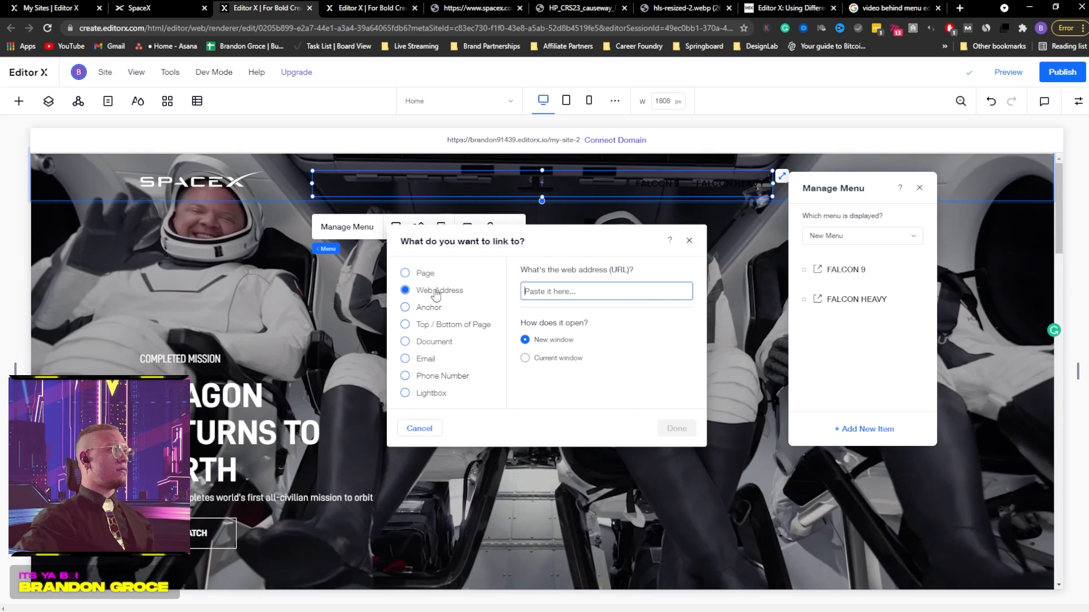
text(#)
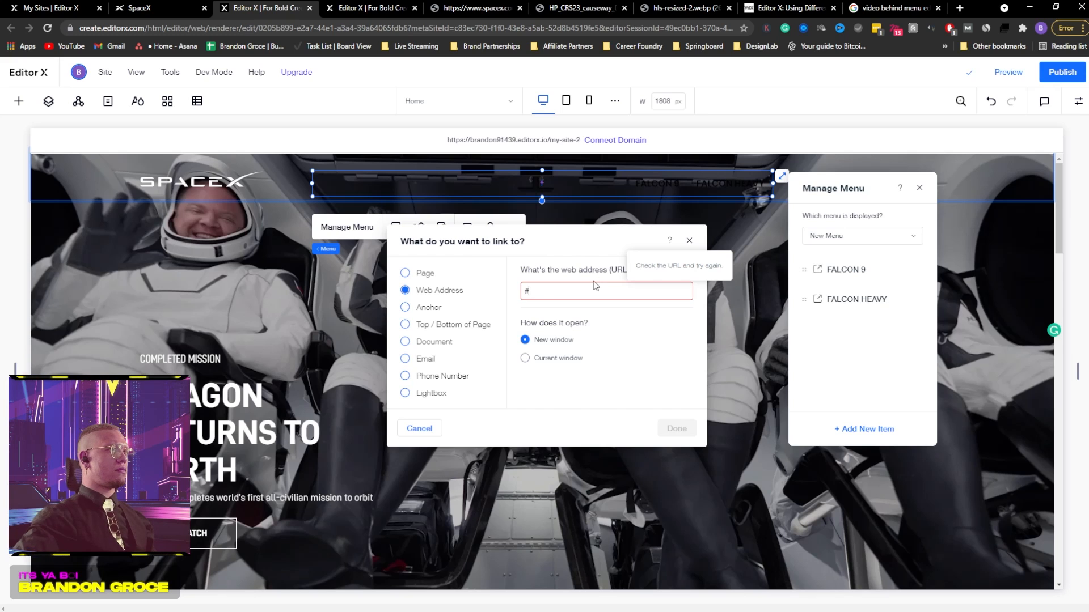
key(BackSpace)
text(googl)
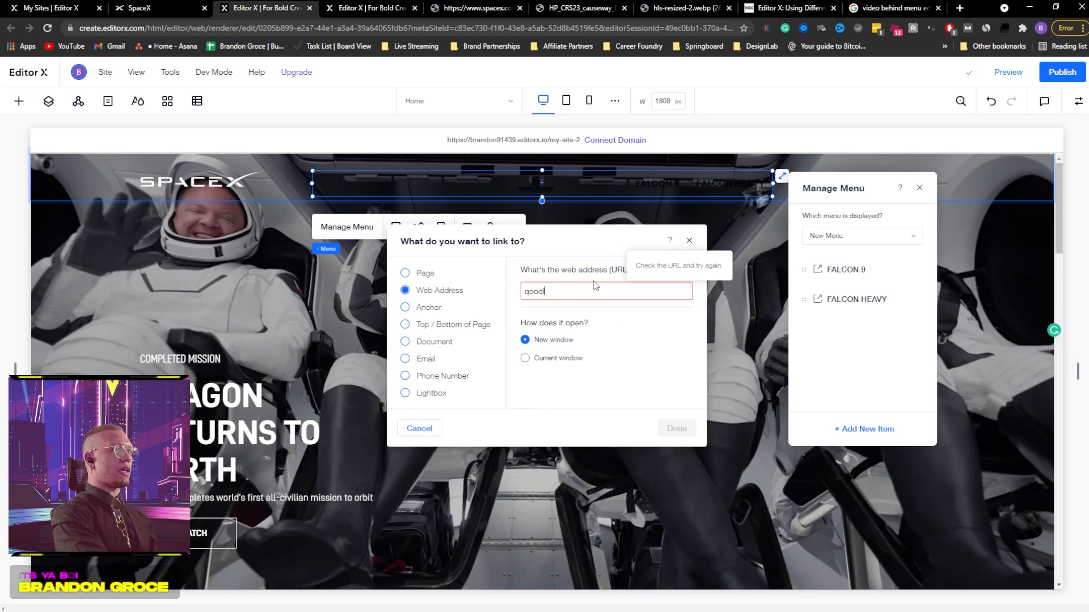
text(e.com)
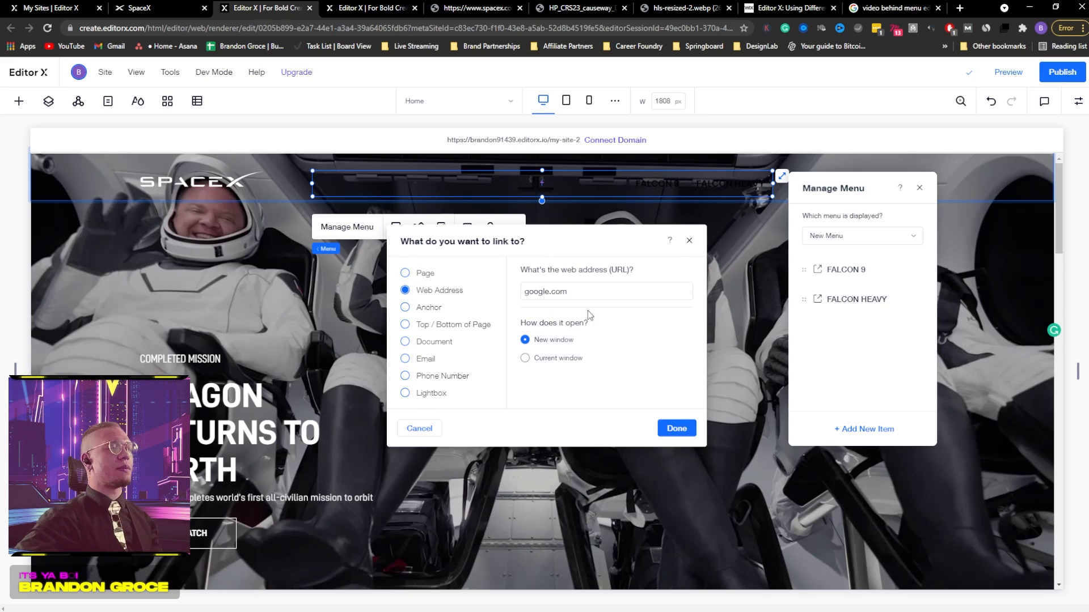
click(672, 435)
Copy the DRAGON label from the SpaceX site's navigation and use it as the third menu link's name
click(149, 9)
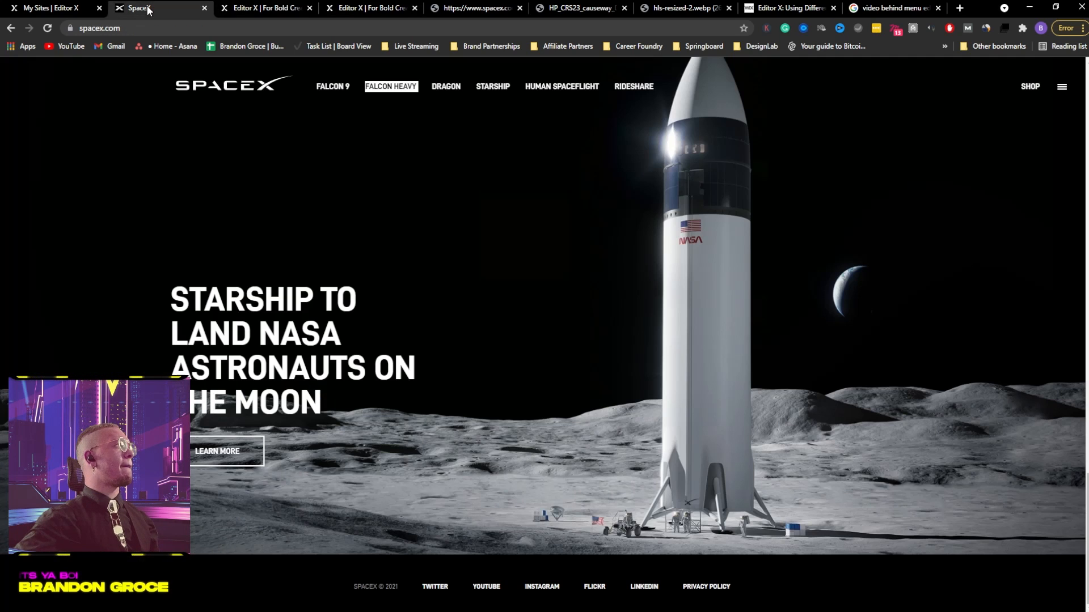
drag(430, 87, 461, 89)
key(ctrl+c)
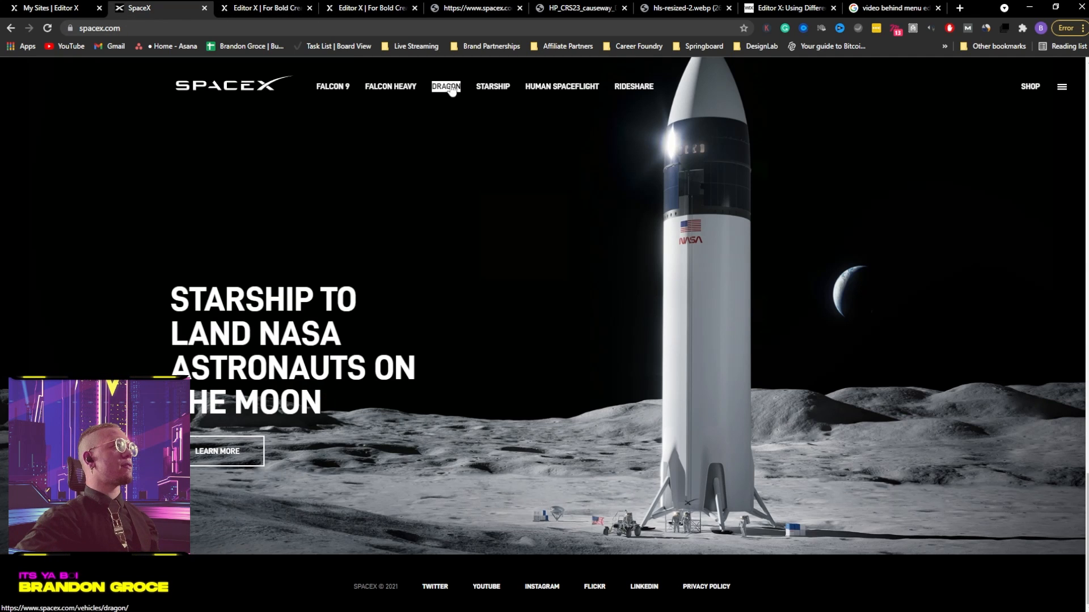
click(263, 7)
double_click(842, 331)
key(ctrl+v)
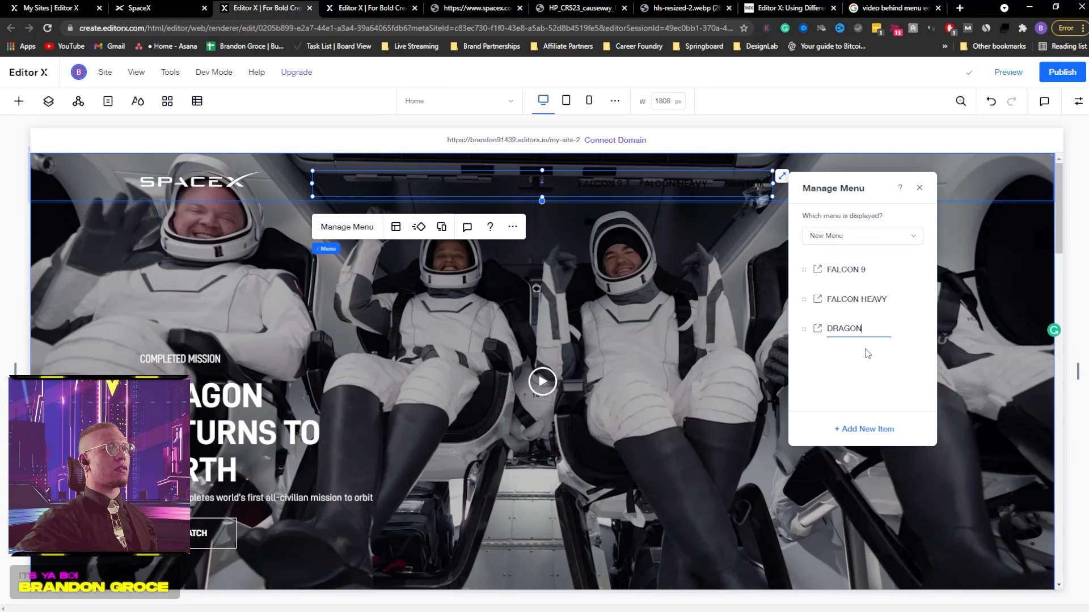
click(909, 329)
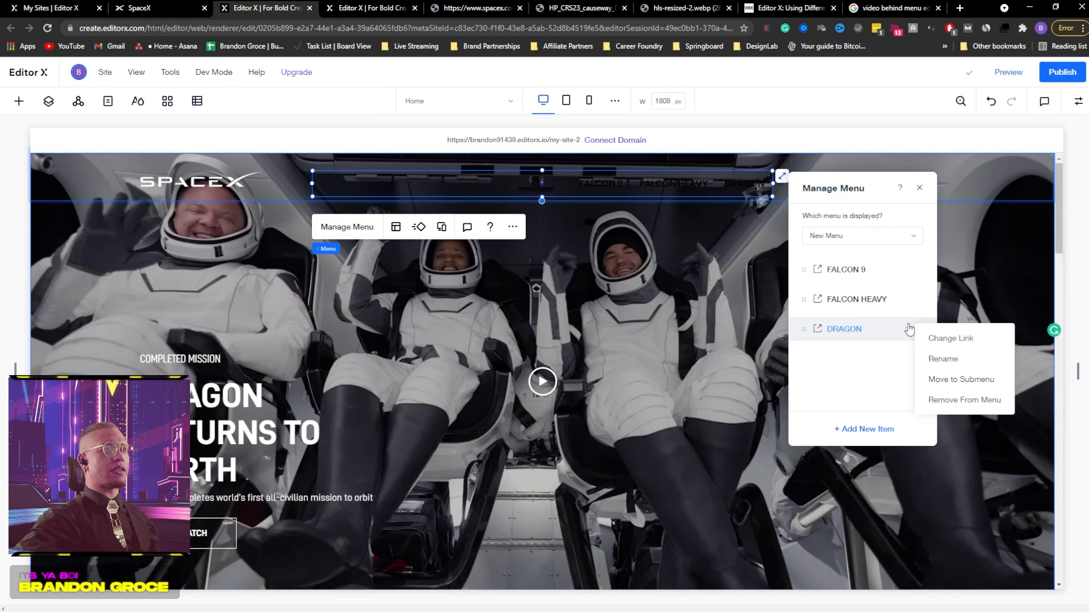
click(876, 375)
Add a fourth link to the header menu with the web address google.com
click(857, 431)
click(873, 473)
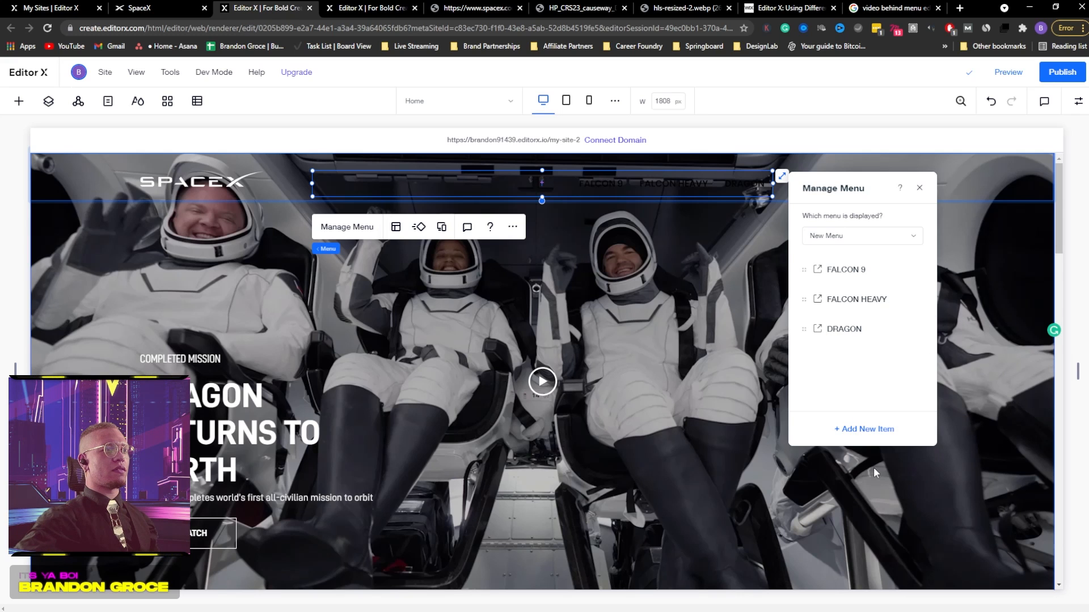
click(441, 292)
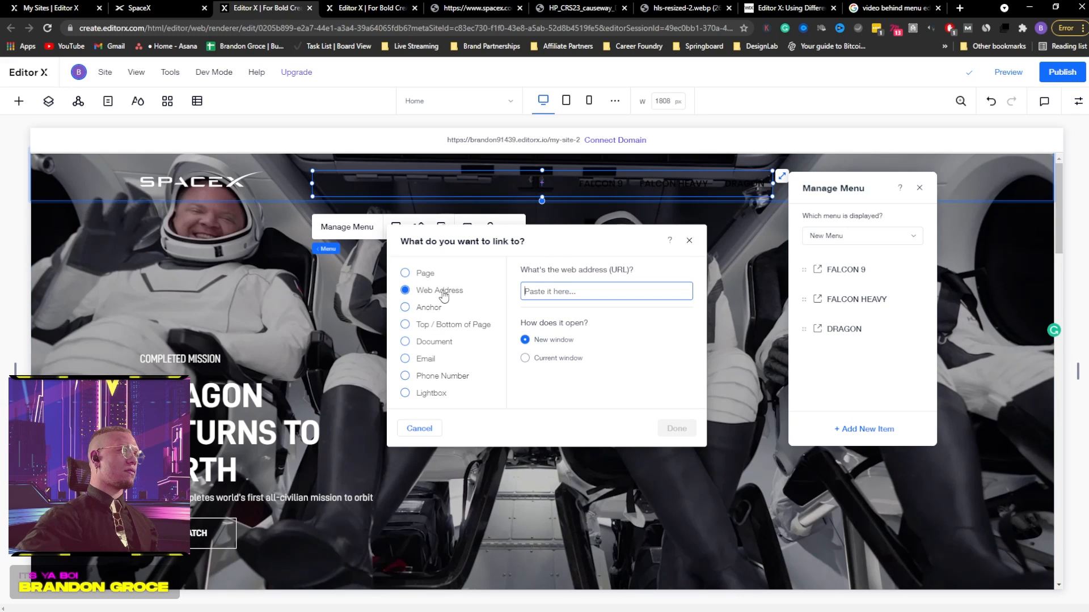
text(g)
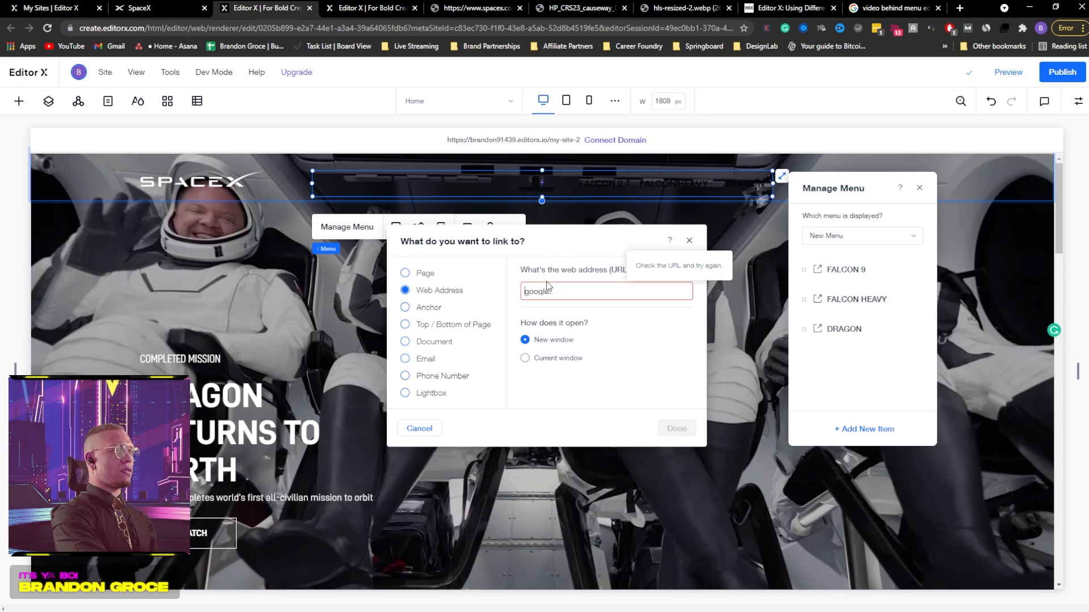
text(oogle)
text(.co)
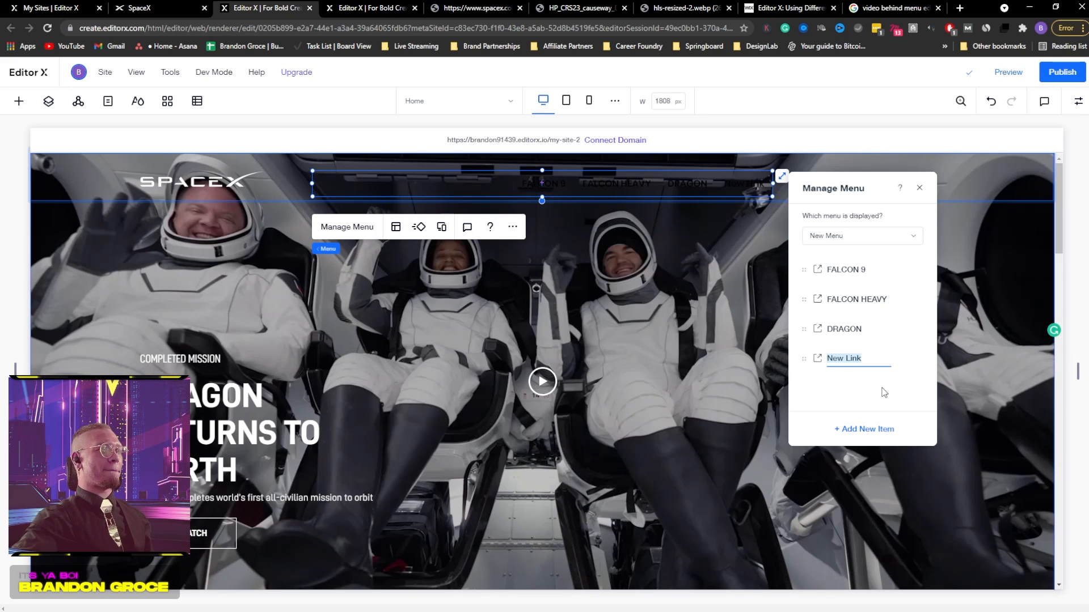
Name the fourth menu link STARSHIP, following the navigation on the SpaceX site
text(DRAGON)
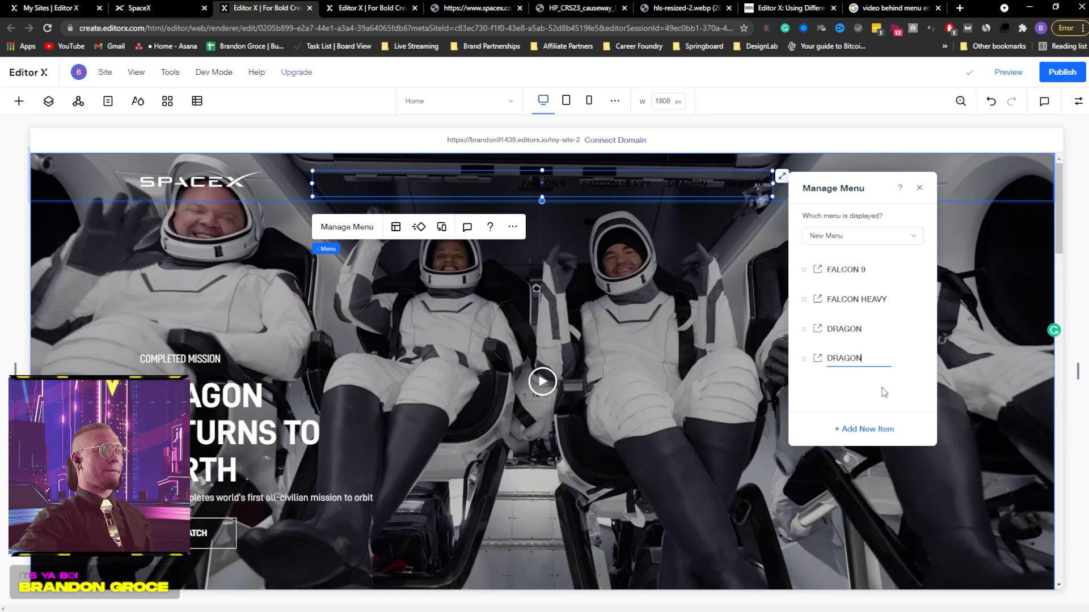
key(ctrl+a)
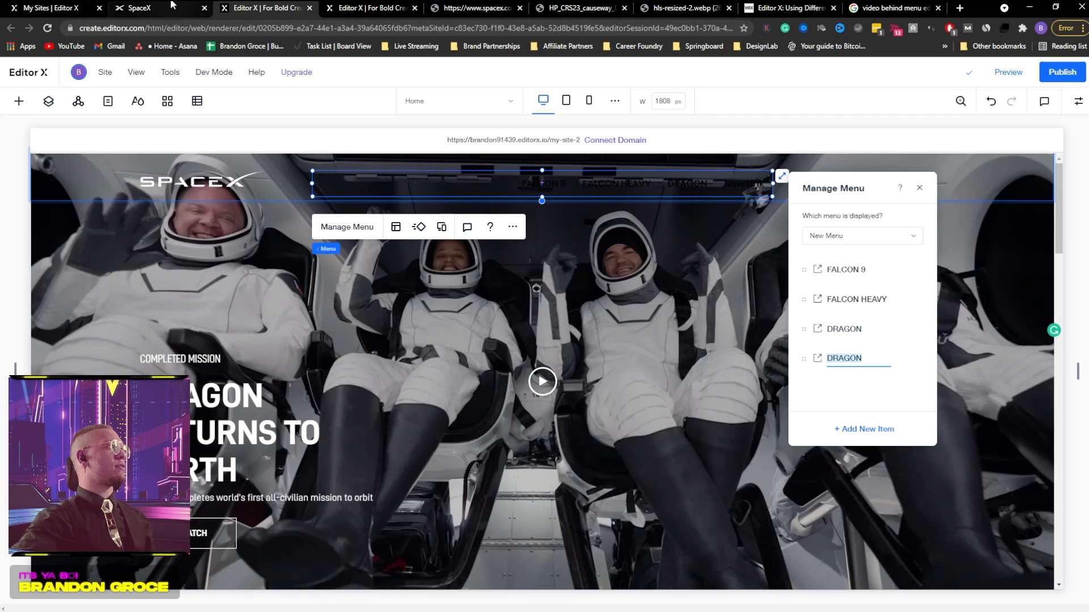
click(144, 8)
click(262, 8)
double_click(856, 358)
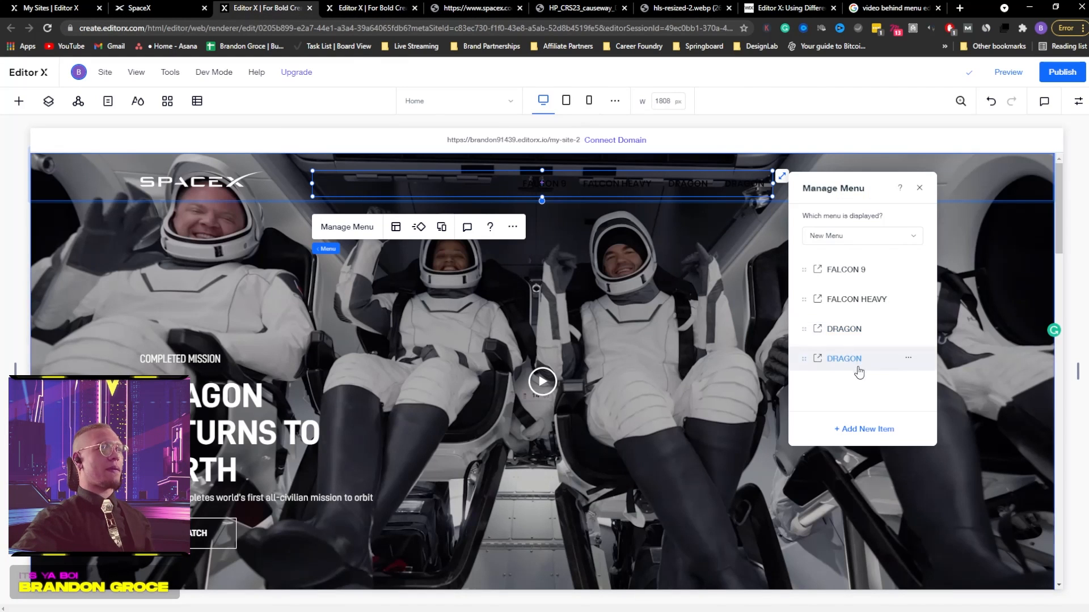
text(S)
key(Return)
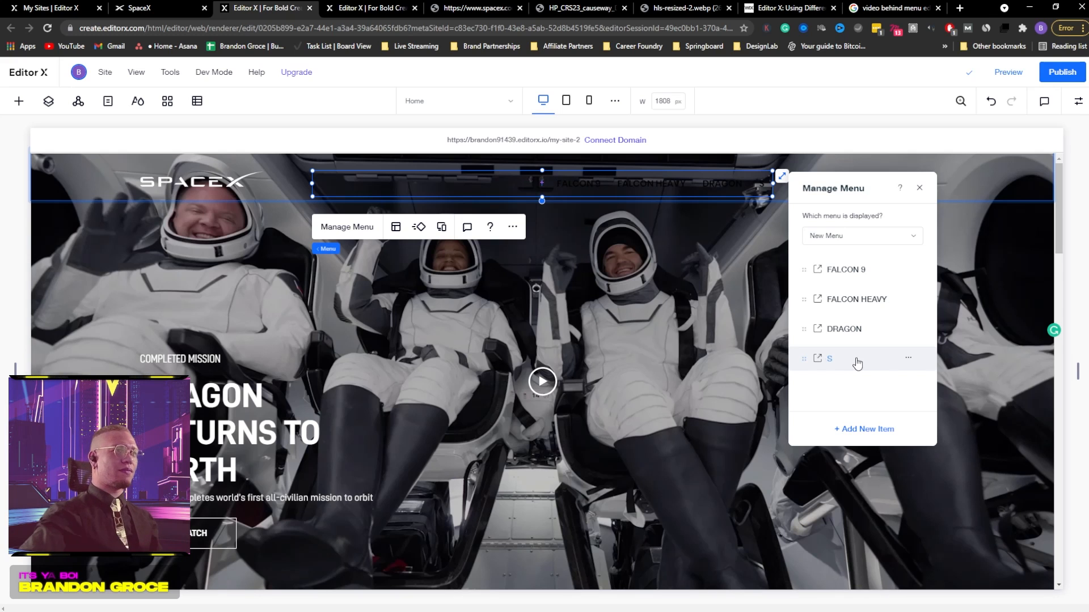
double_click(830, 359)
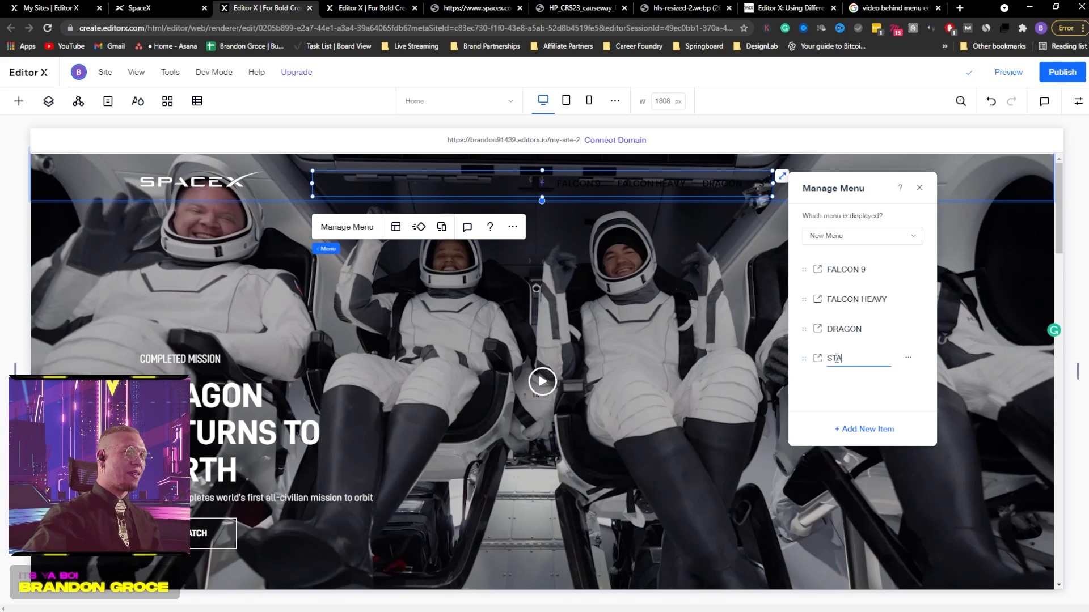
text(TARSHIP)
key(Return)
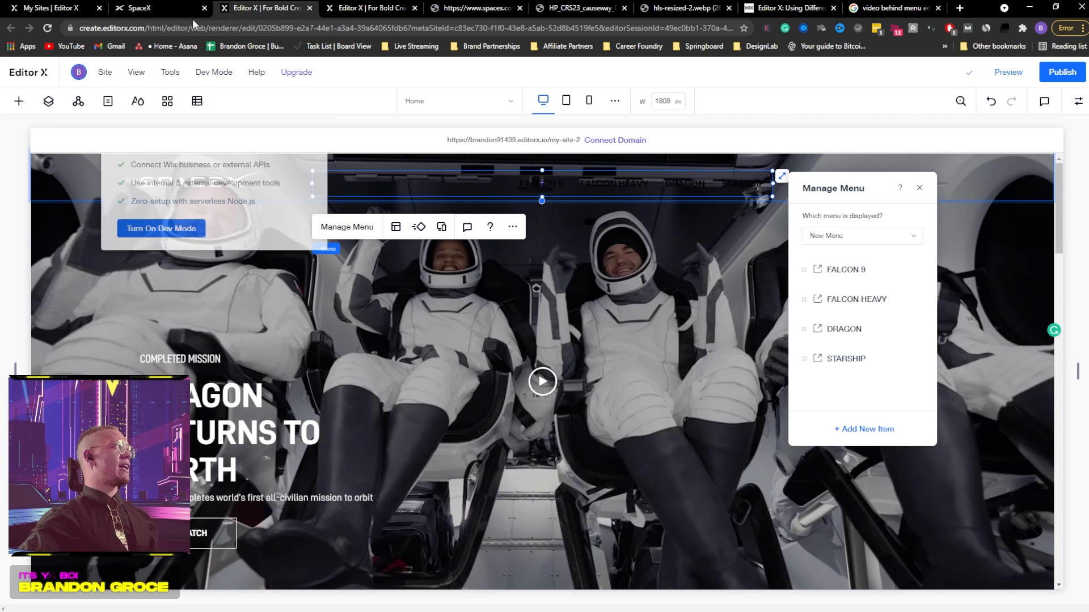
Check the SpaceX site's navigation for the next label and add a fifth header menu link to google.com
click(159, 8)
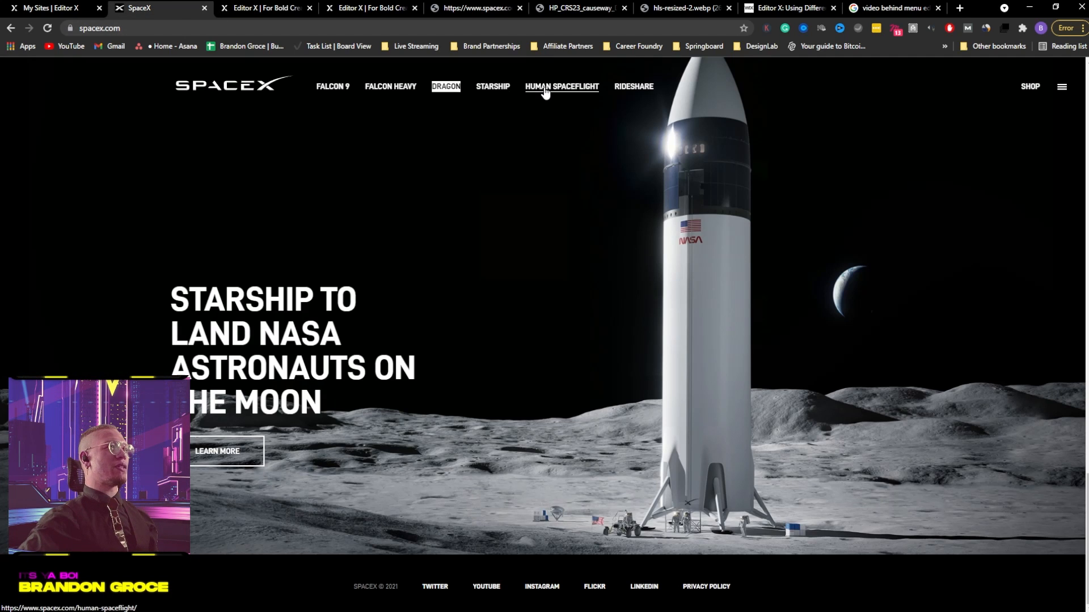
click(267, 8)
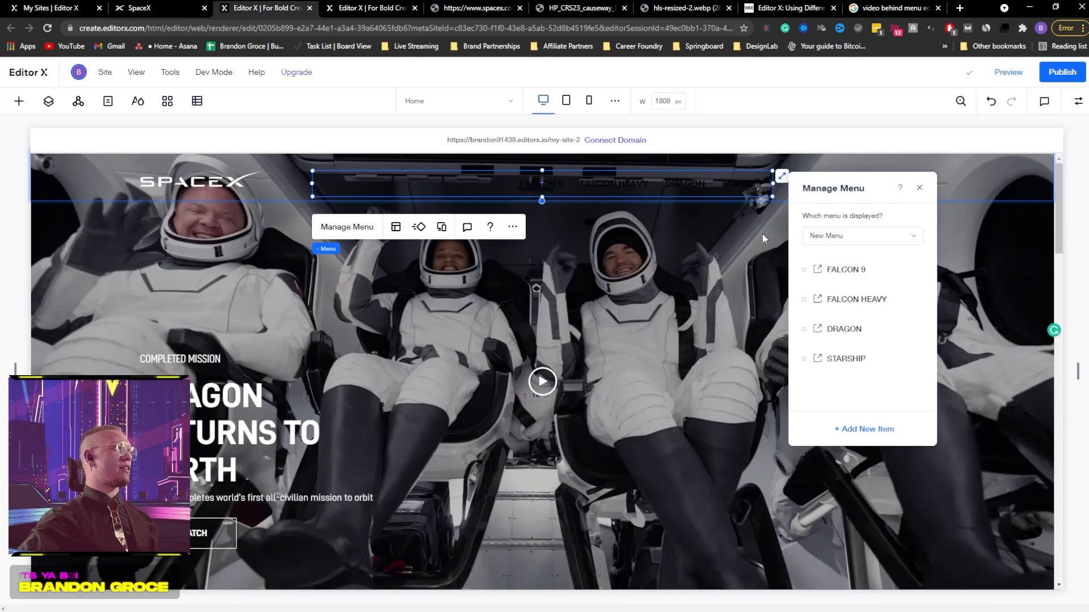
click(858, 427)
click(879, 458)
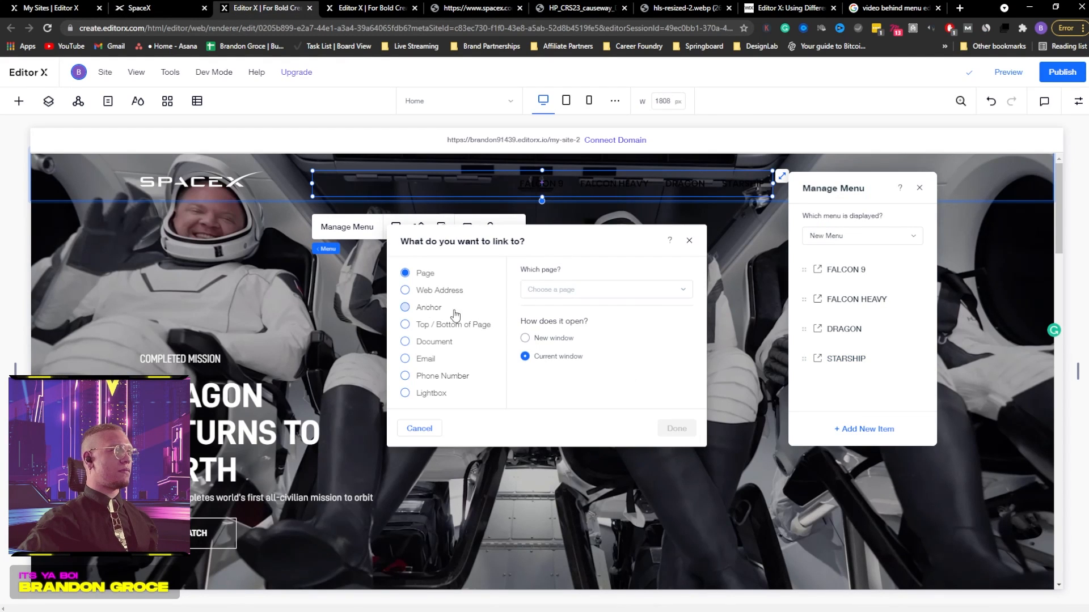
click(425, 290)
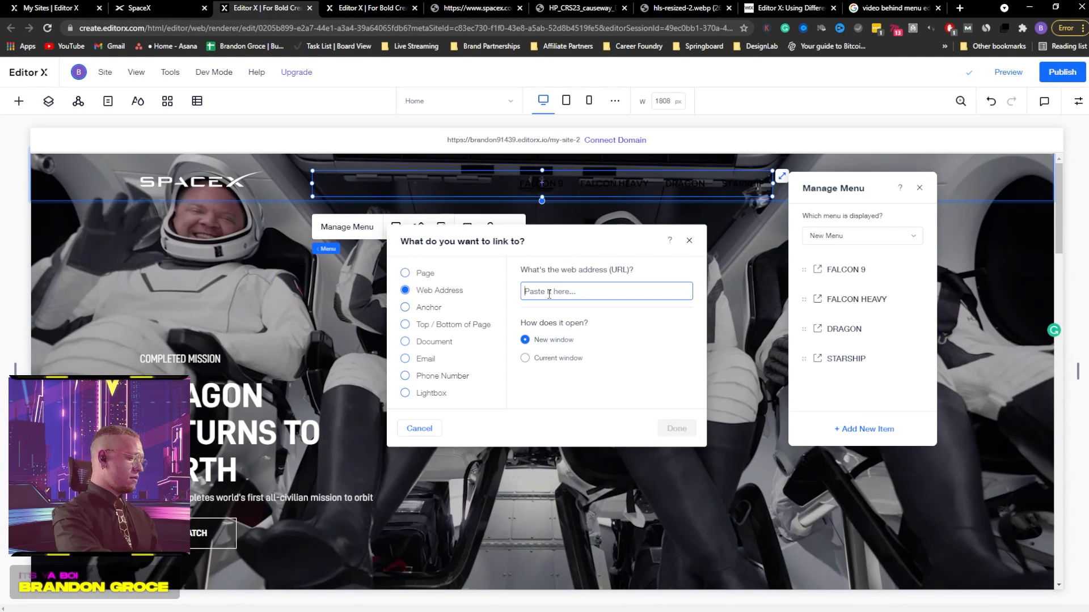
text(go)
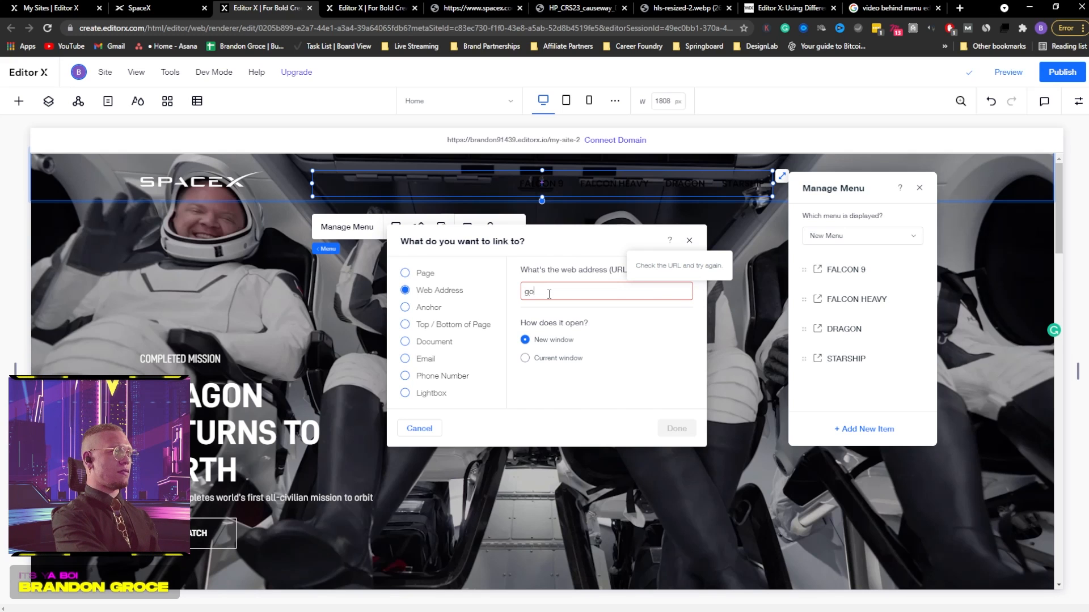
text(ogle.com)
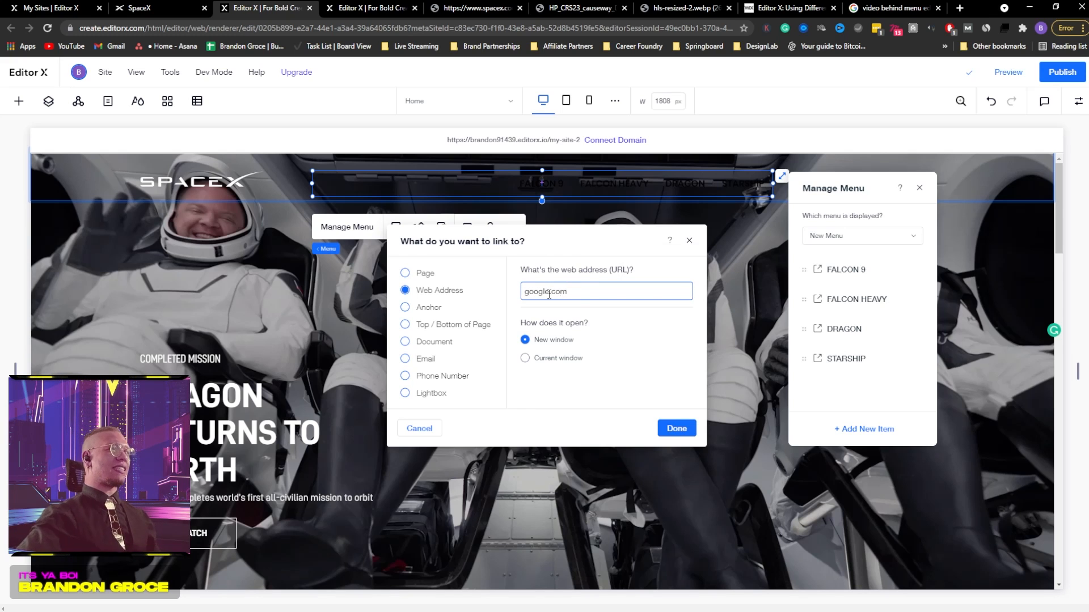
click(673, 429)
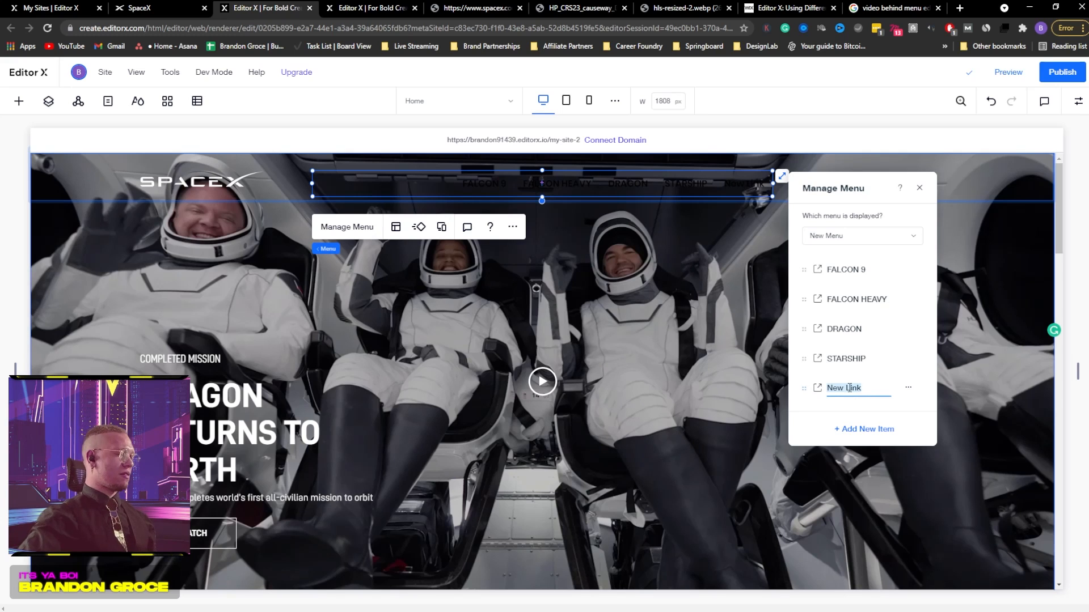
Name the fifth menu link HUMAN RIDE SHARE
text(Hu)
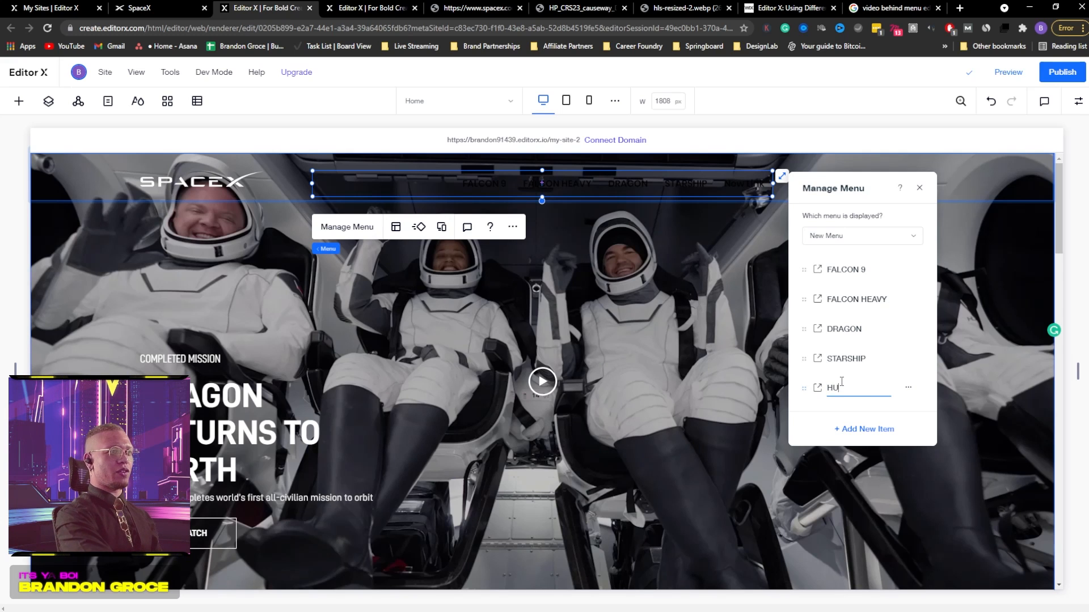
text(man Ride Share)
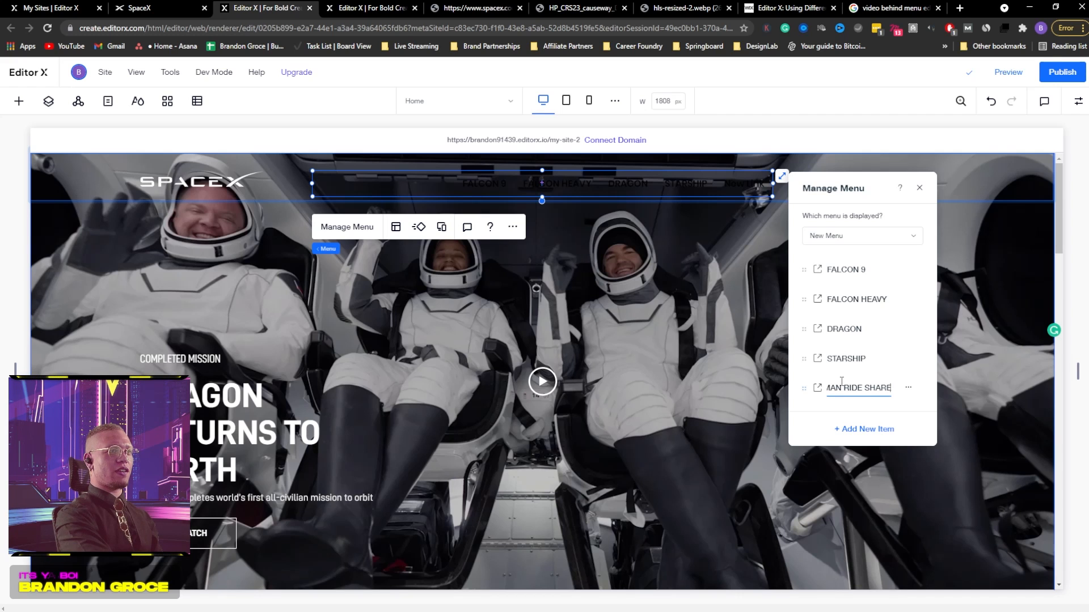
key(Return)
Compare the fifth link's name with the SpaceX site's navigation and rename the link HUMAN SPACE RIDE
click(183, 19)
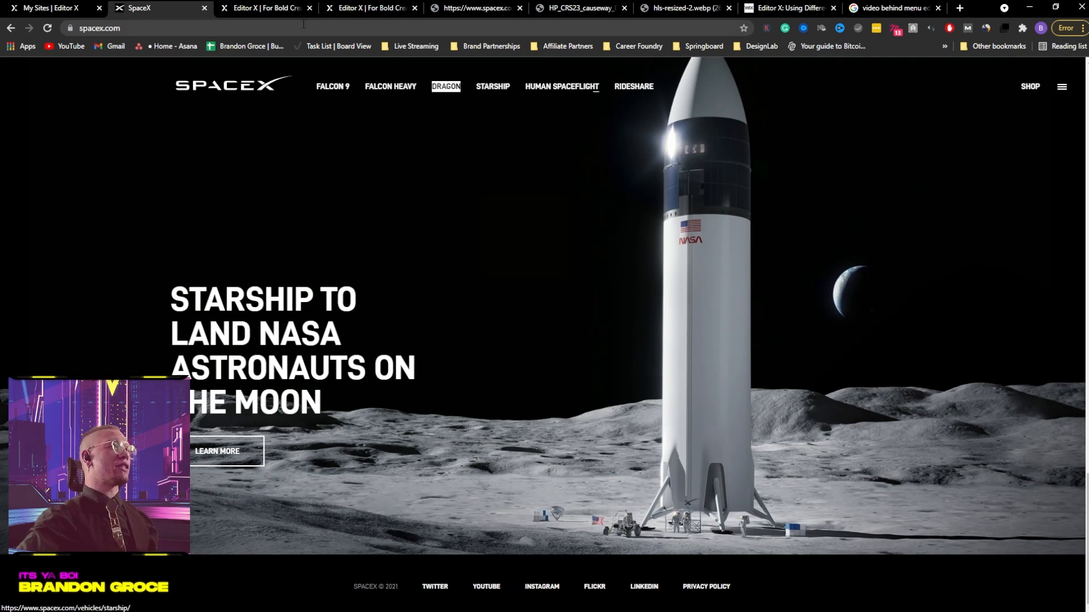
click(273, 14)
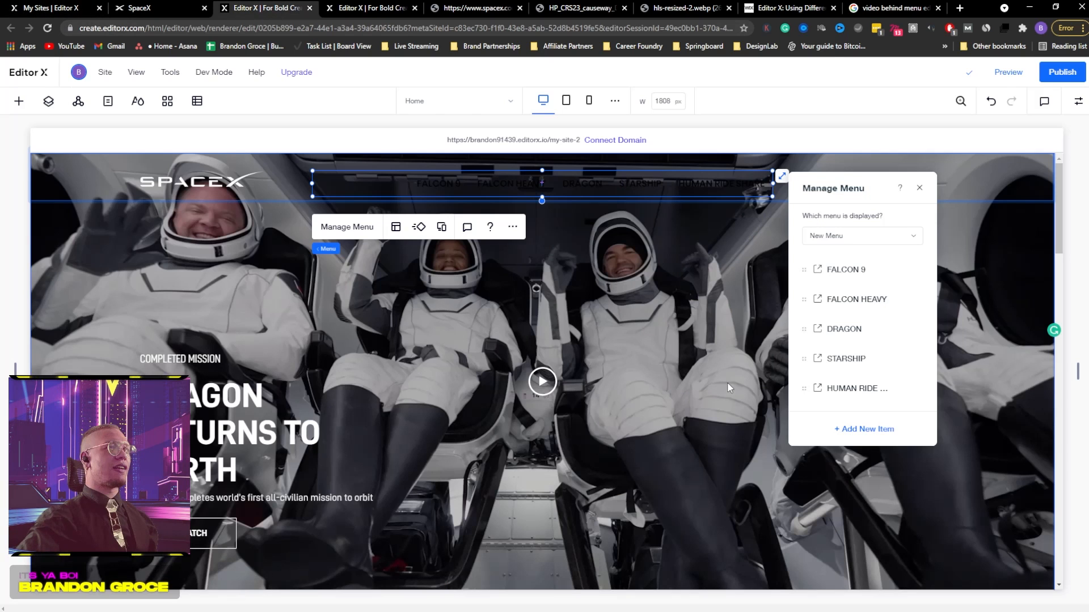
double_click(878, 388)
drag(846, 388, 918, 399)
text(S)
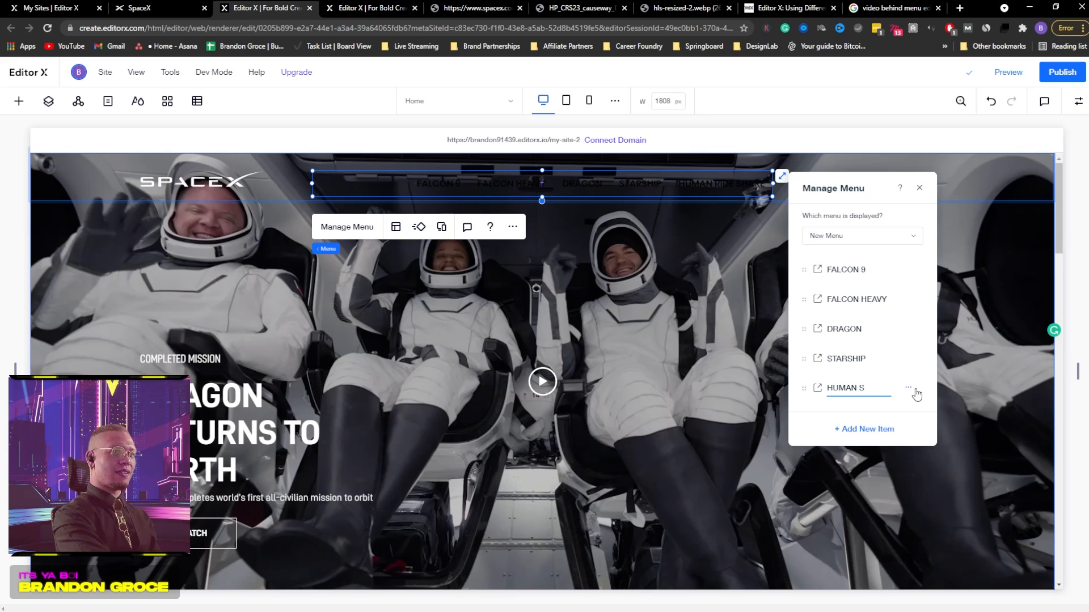
text(PACE RIDE)
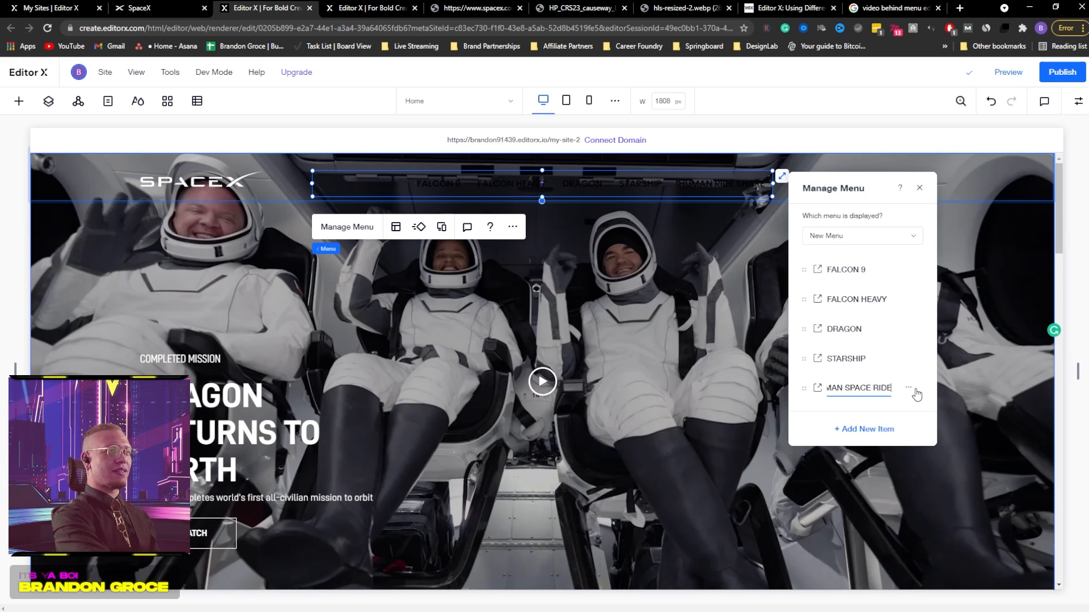
key(Return)
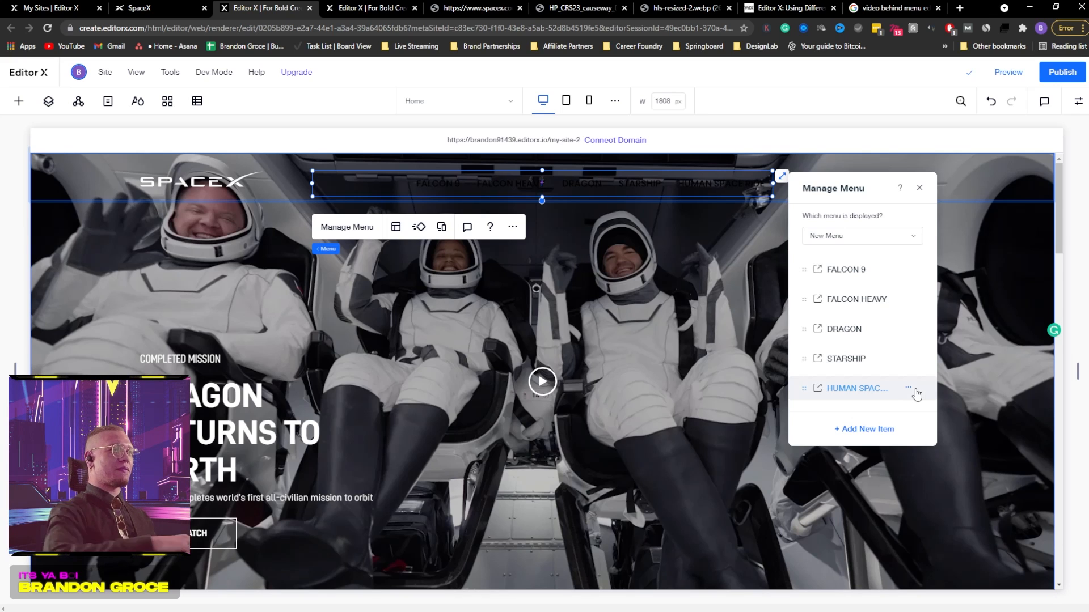
Add a sixth link to the header menu with the web address GOOGLE.COM
click(865, 430)
click(890, 478)
click(455, 294)
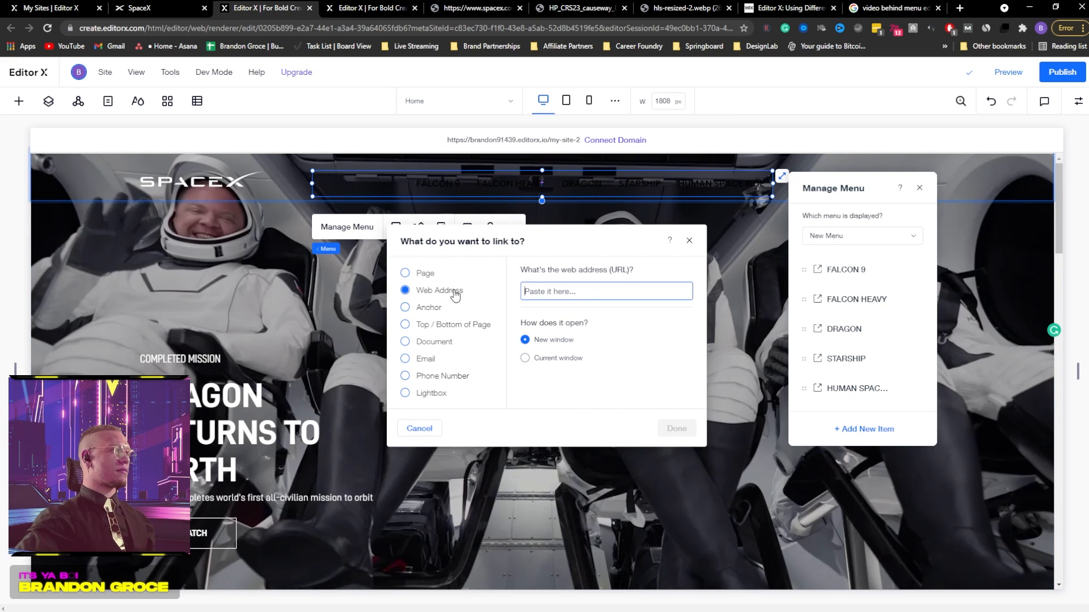
text(GO)
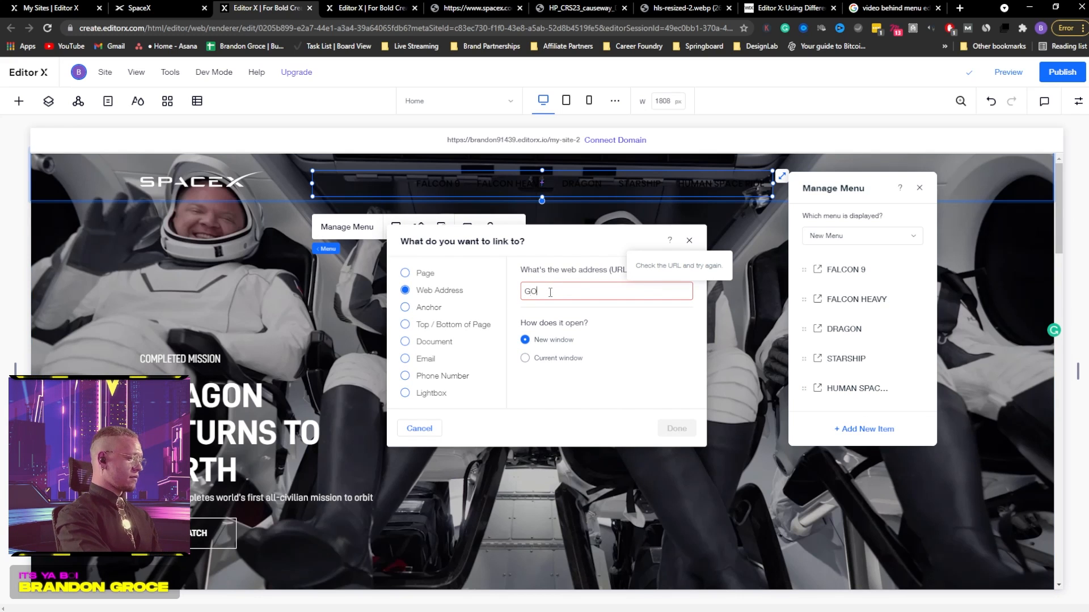
text(OGLE.COM)
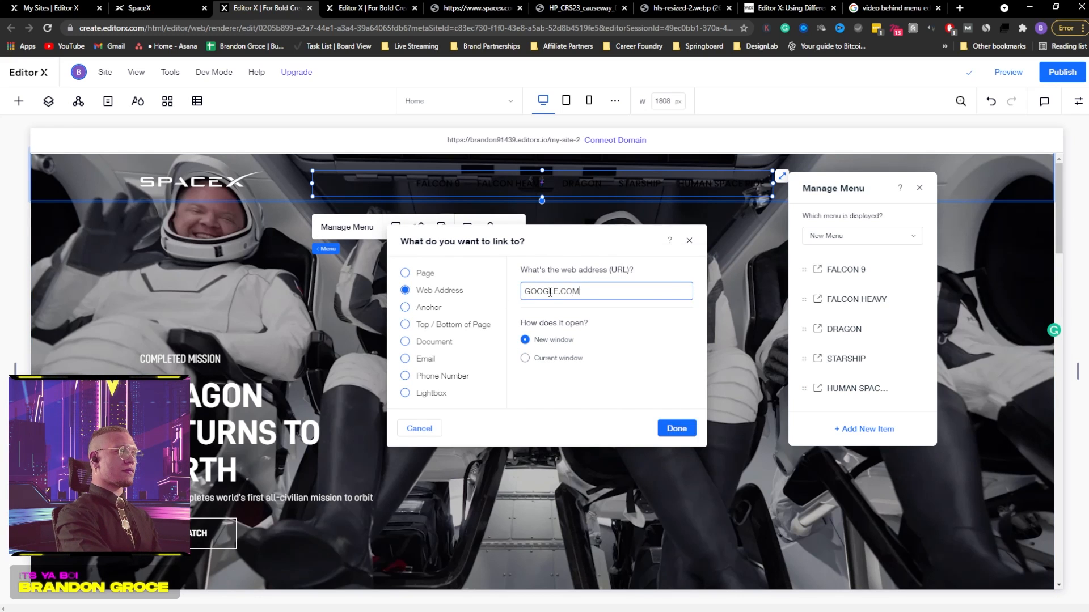
click(676, 428)
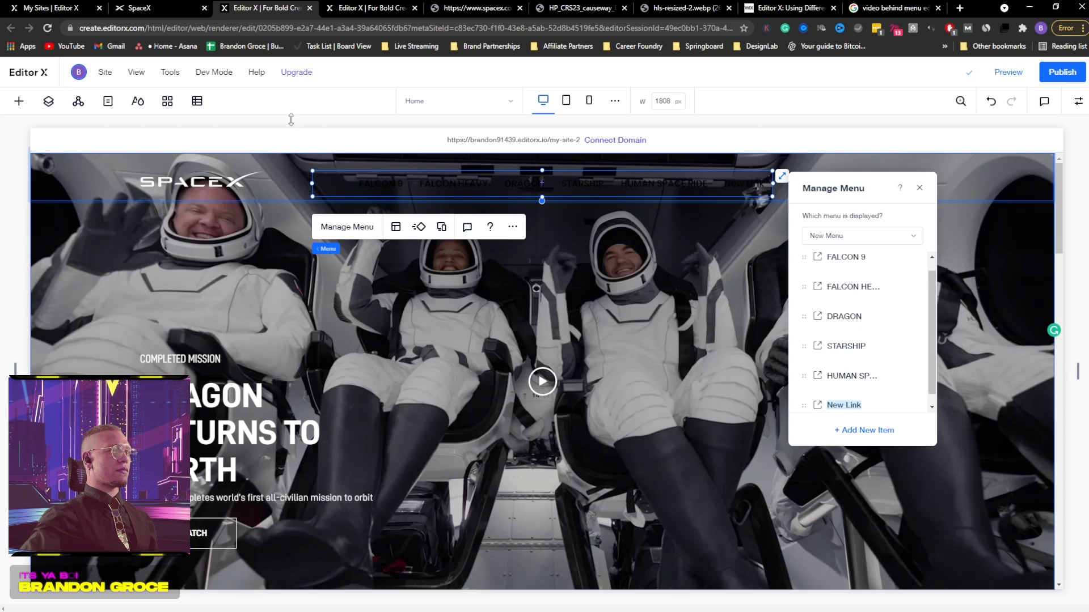
Name the sixth menu link RIDESHARE, following the last label in the SpaceX site's navigation
click(170, 14)
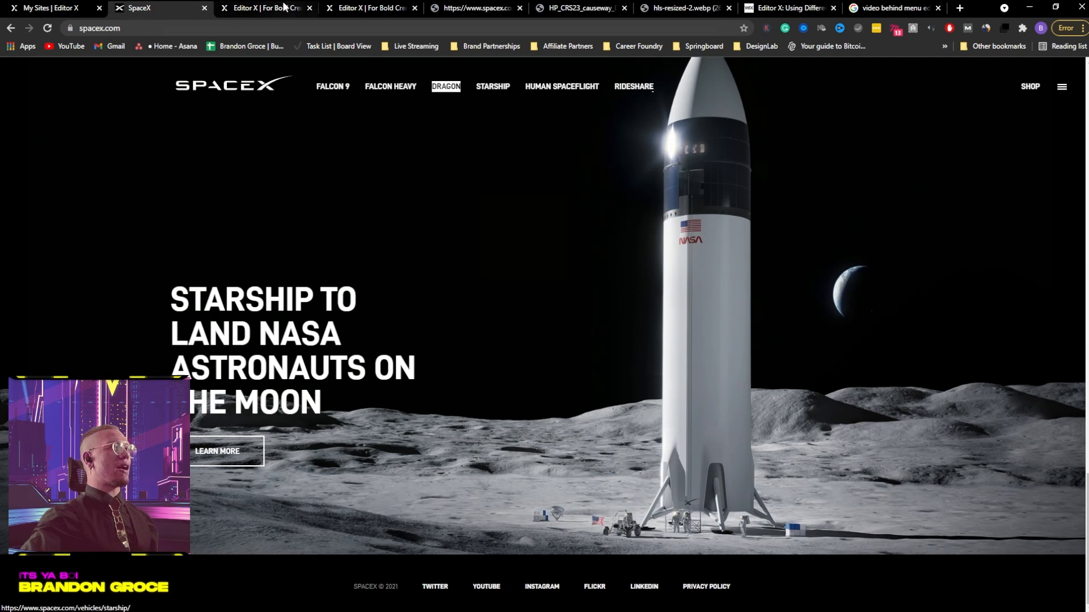
click(261, 8)
double_click(853, 405)
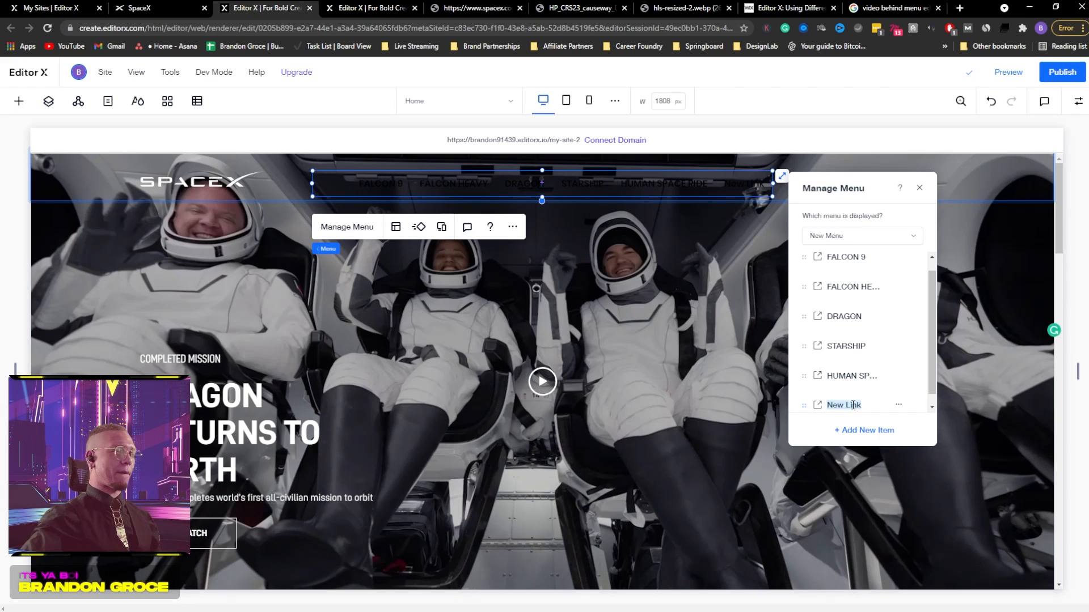
text(RIDESHAR)
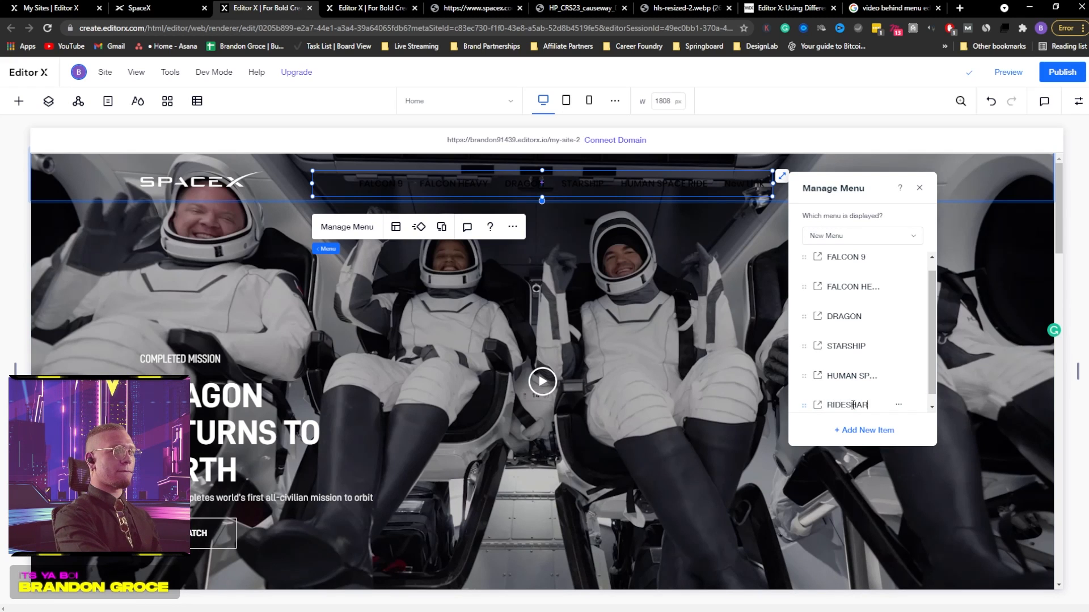
text(E)
key(Return)
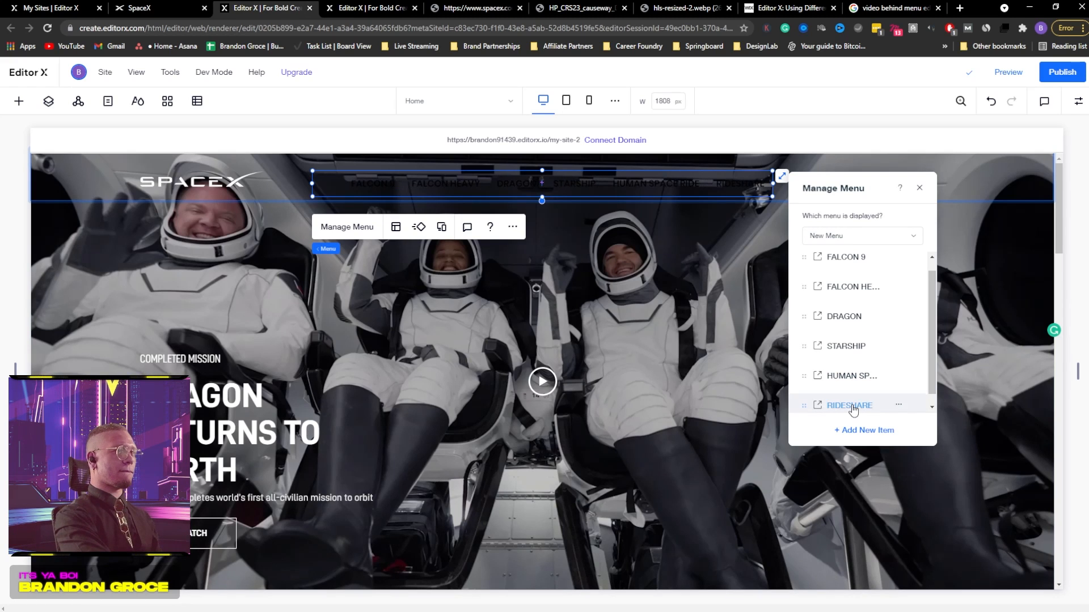
Set the header menu's text color to white
click(920, 189)
click(347, 227)
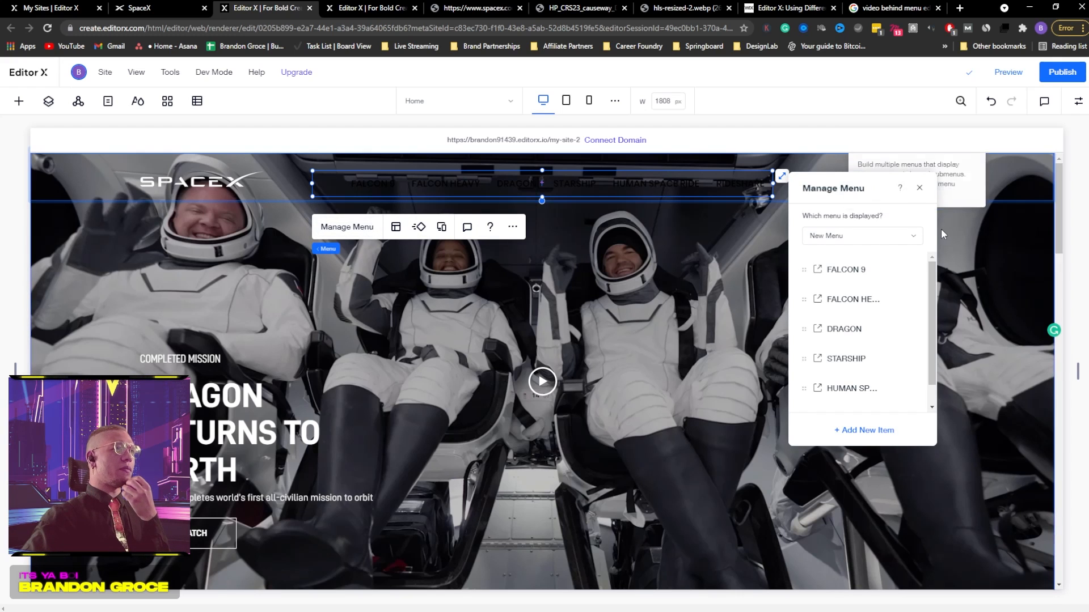
click(920, 189)
click(1078, 101)
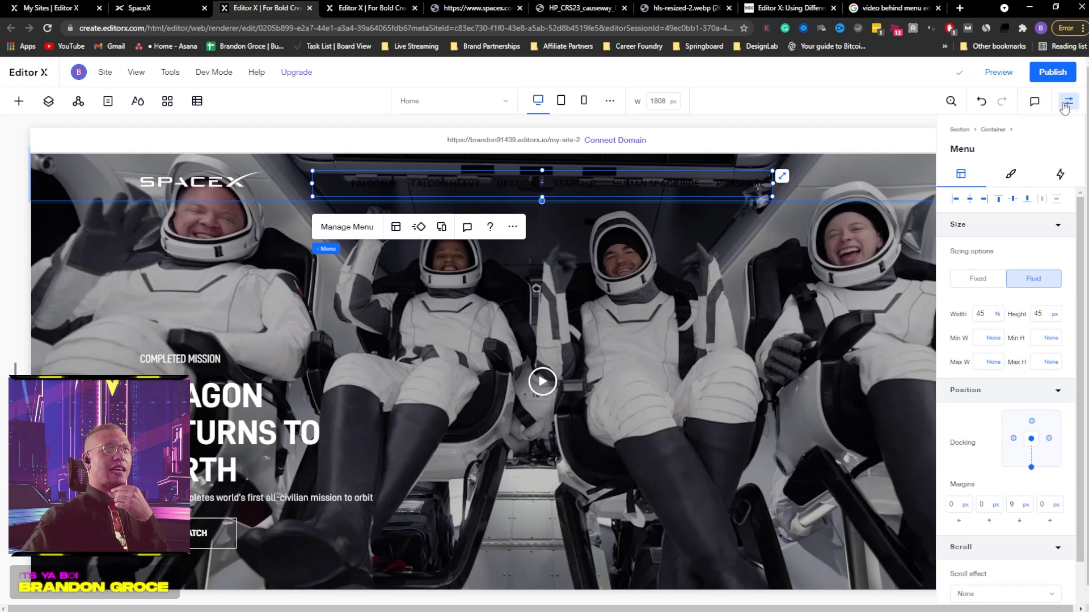
click(1021, 176)
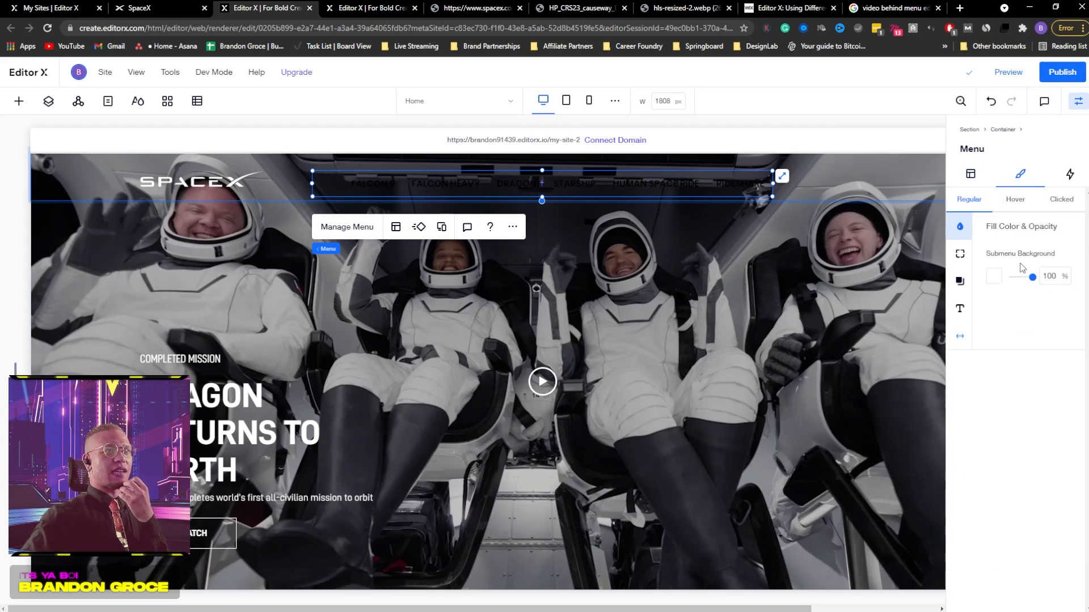
click(961, 309)
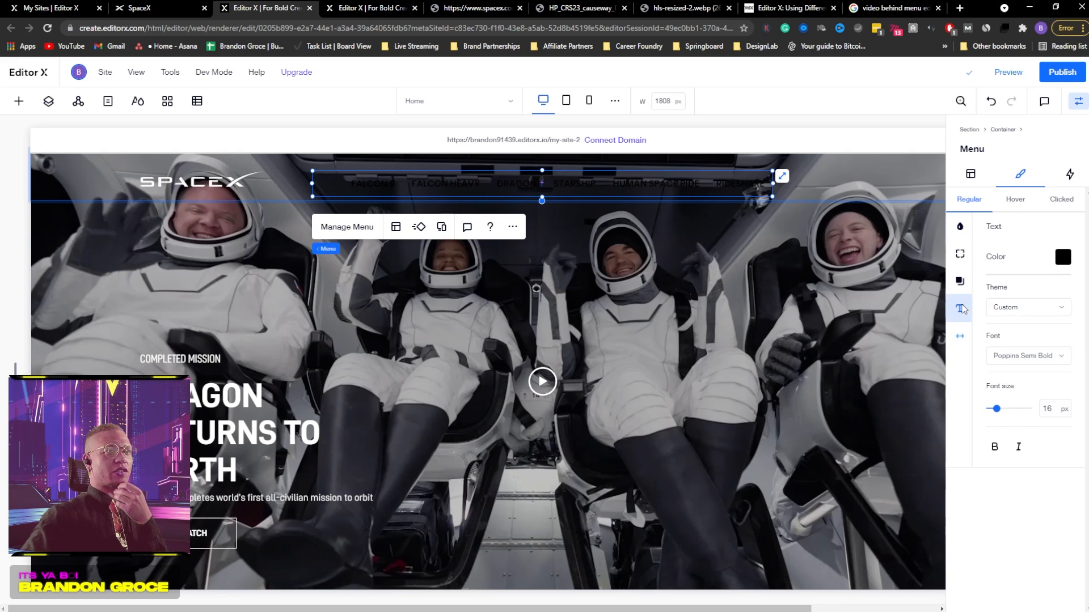
click(1065, 268)
click(994, 320)
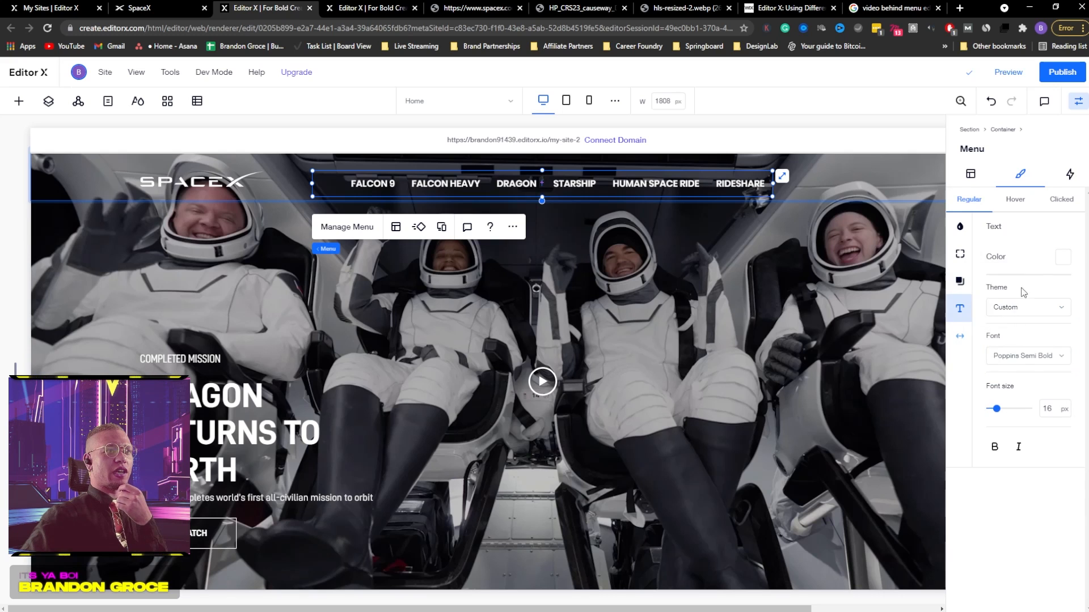
Set the header menu's font to D DIN Condensed Bold
click(1024, 356)
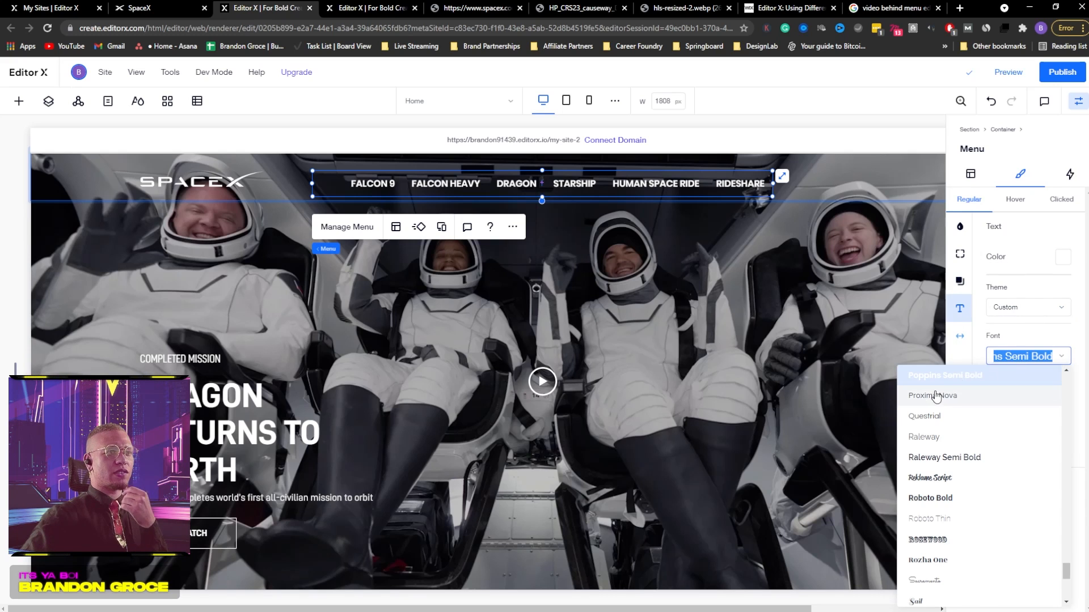
text(D DIN)
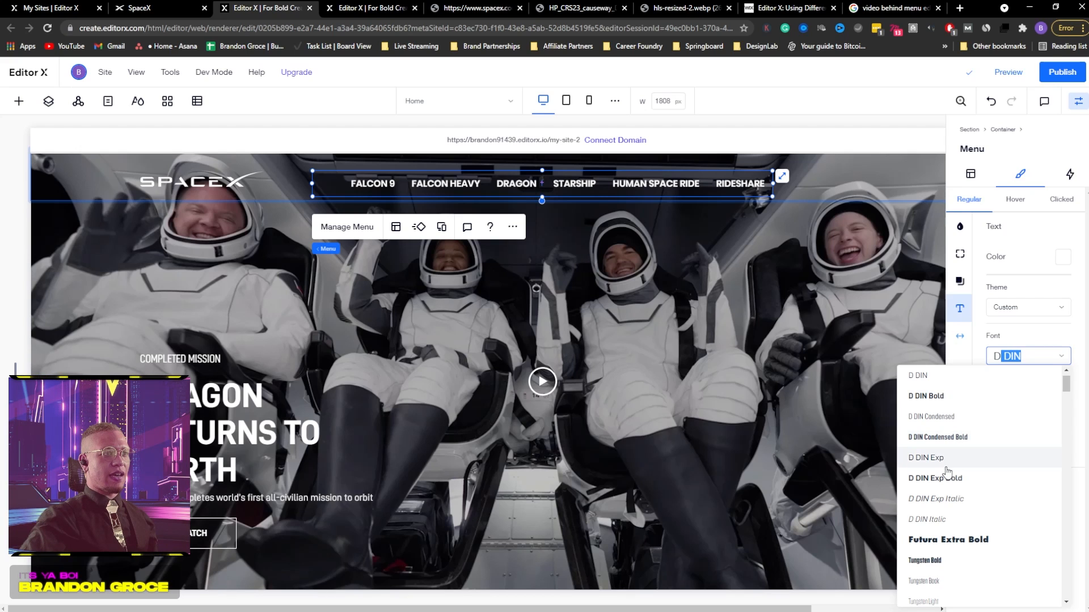
click(960, 445)
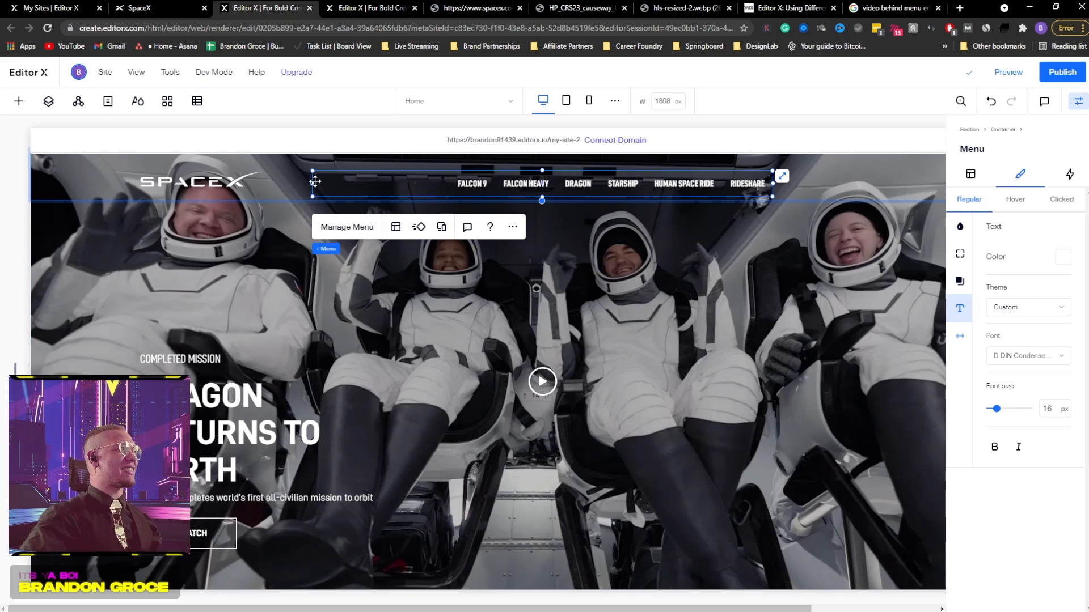
Narrow the header menu to about 570 px wide and place it beside the SpaceX logo
drag(313, 183, 449, 180)
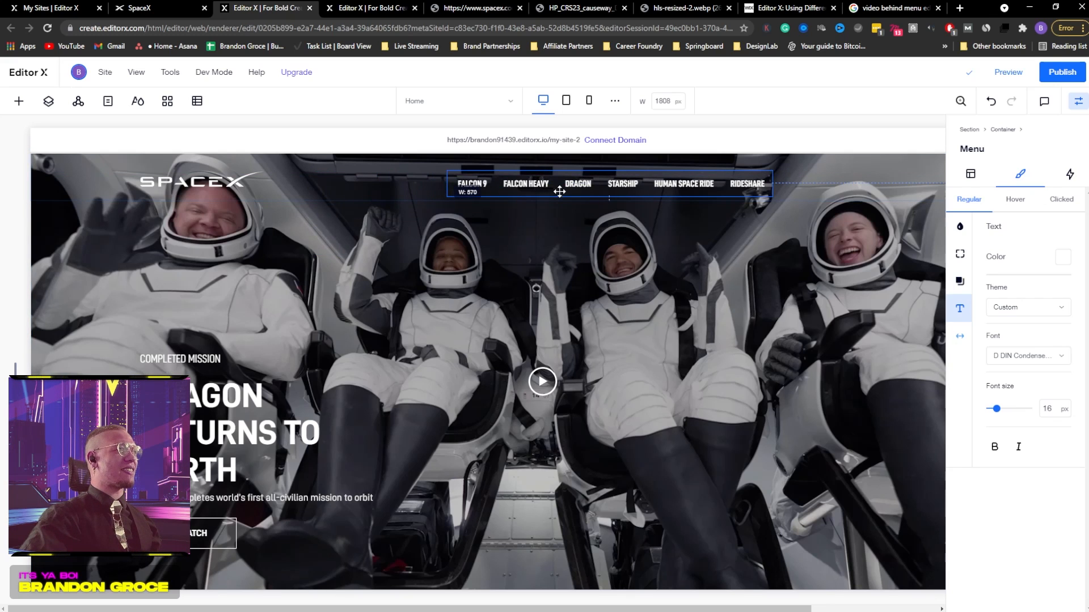
drag(533, 188, 384, 183)
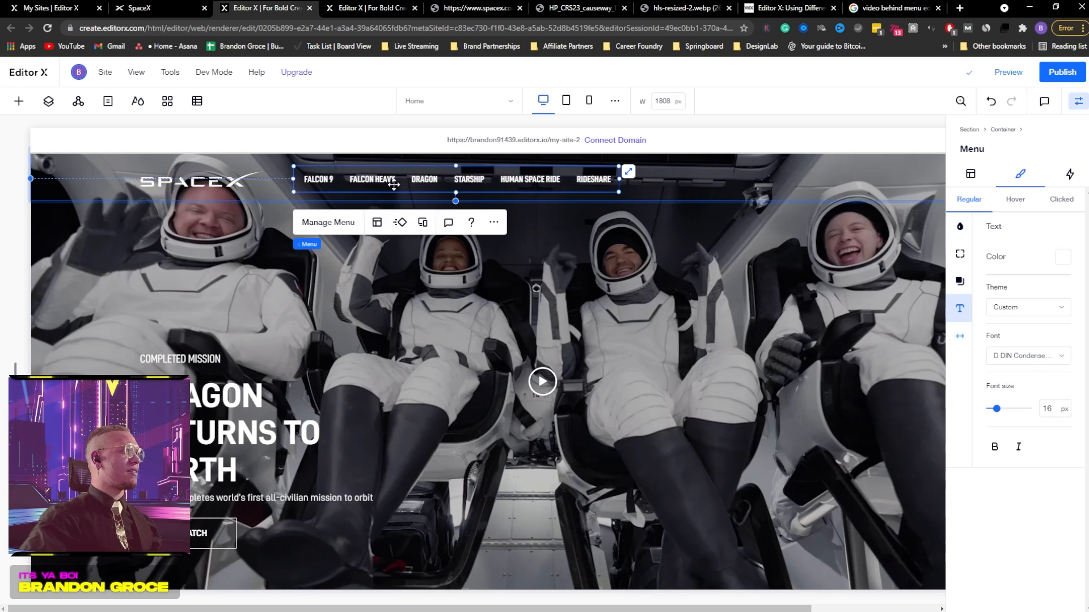
Group the SpaceX logo with the header menu
shift+click(240, 182)
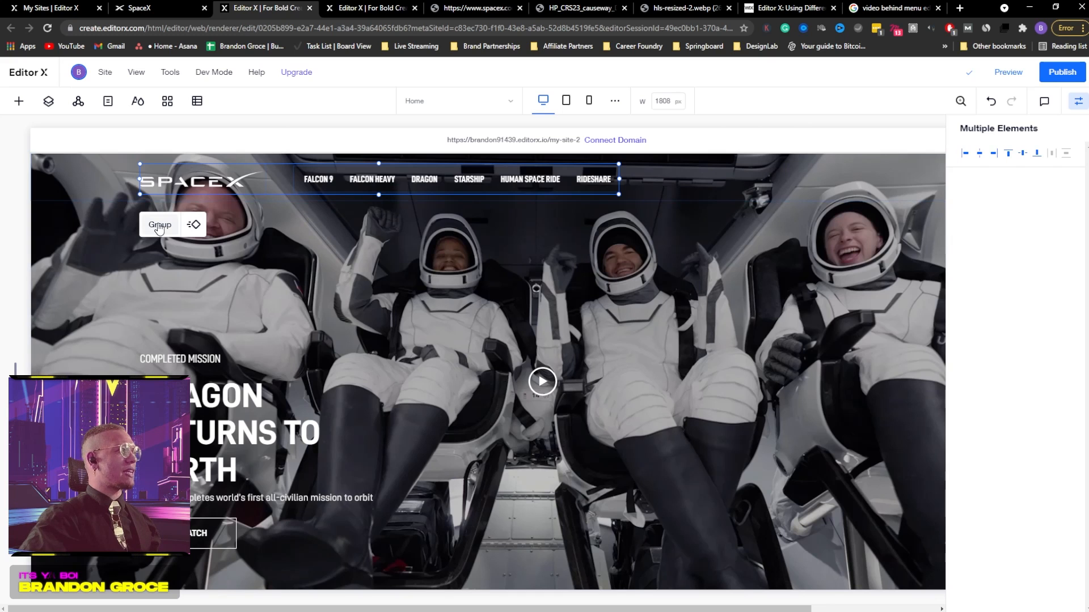
click(159, 227)
click(382, 174)
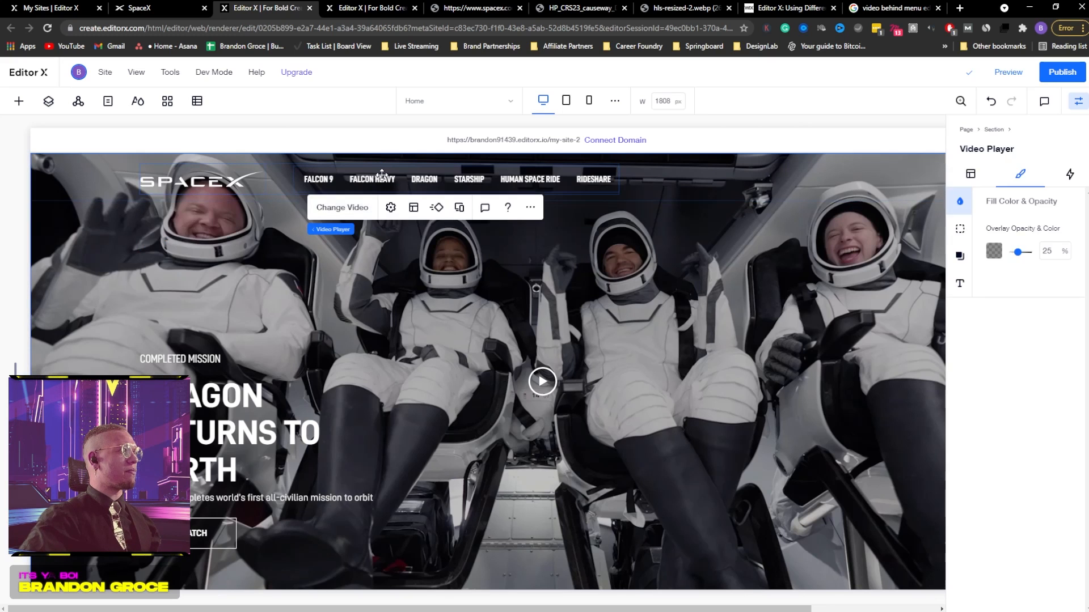
click(377, 177)
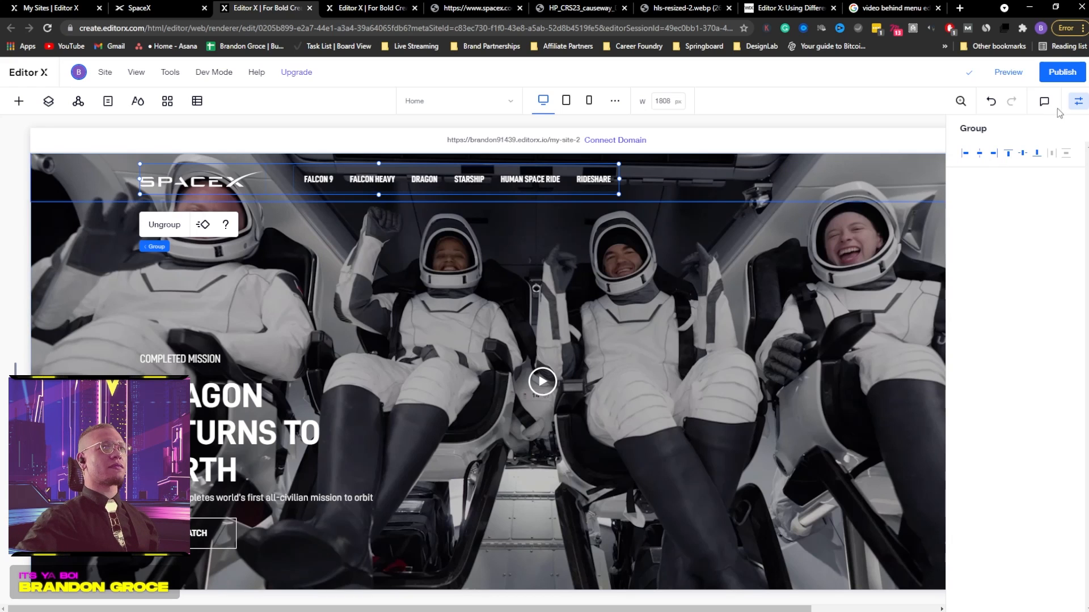
click(1078, 103)
Review the whole page and compare the header menu with the footer menu
scroll(665, 309, down, 5)
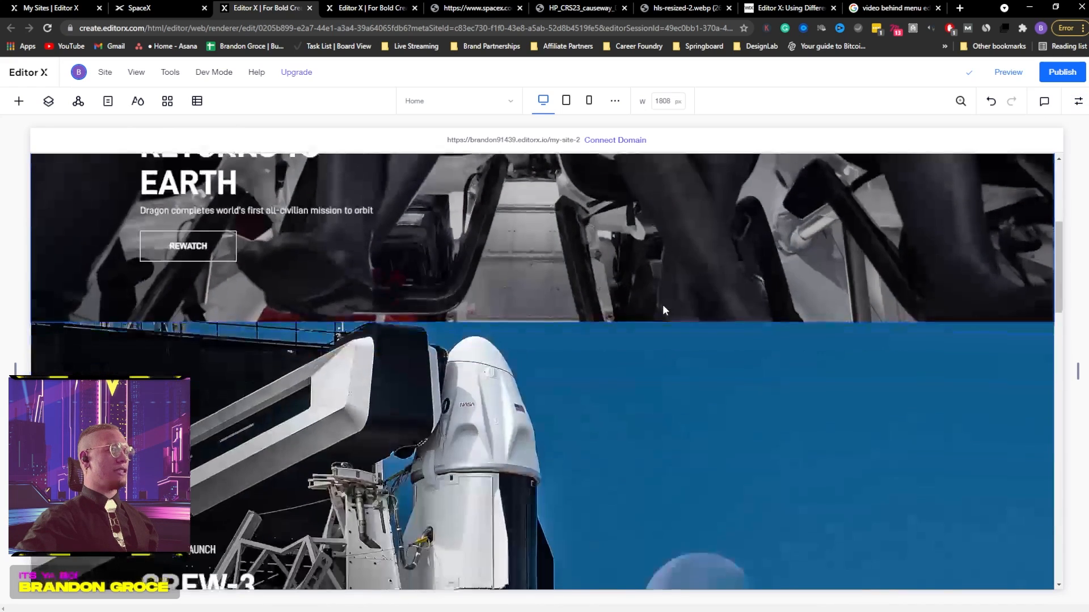
scroll(664, 309, up, 2)
scroll(665, 309, down, 2)
scroll(665, 309, down, 10)
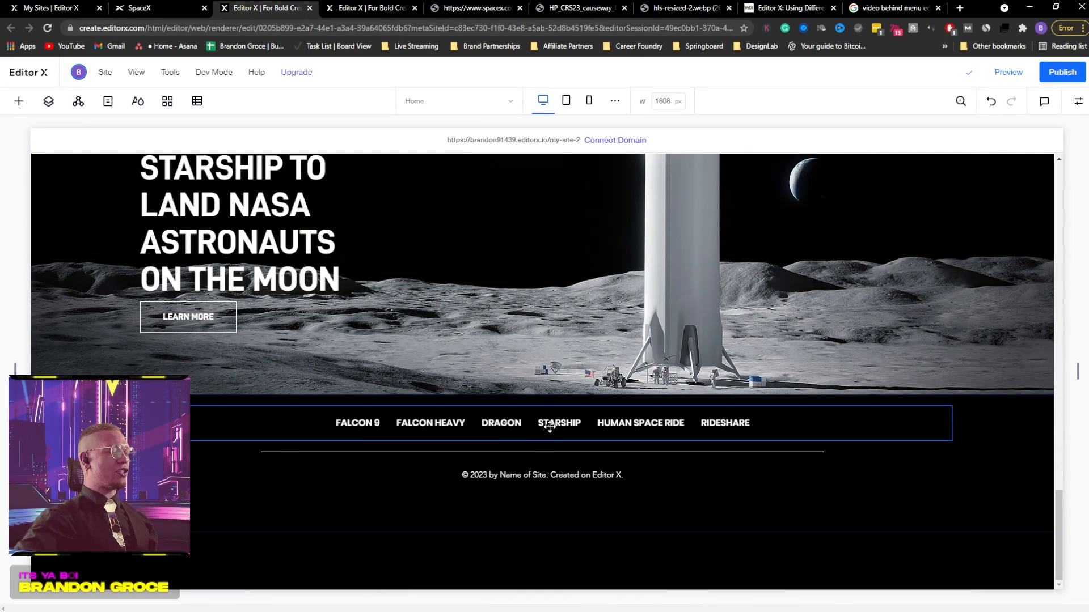
click(549, 426)
scroll(581, 359, up, 8)
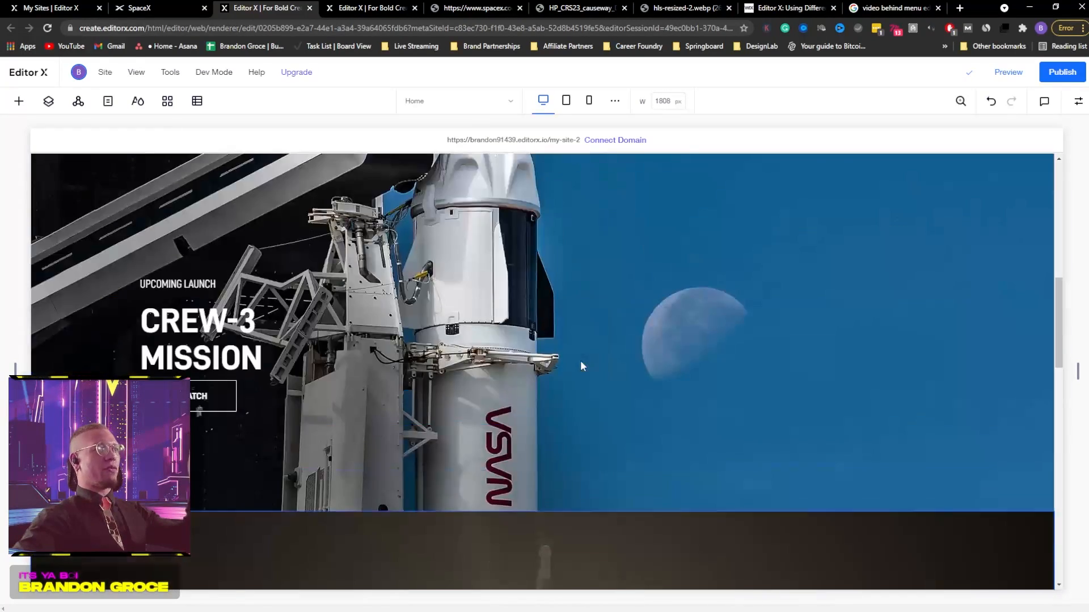
scroll(572, 363, up, 4)
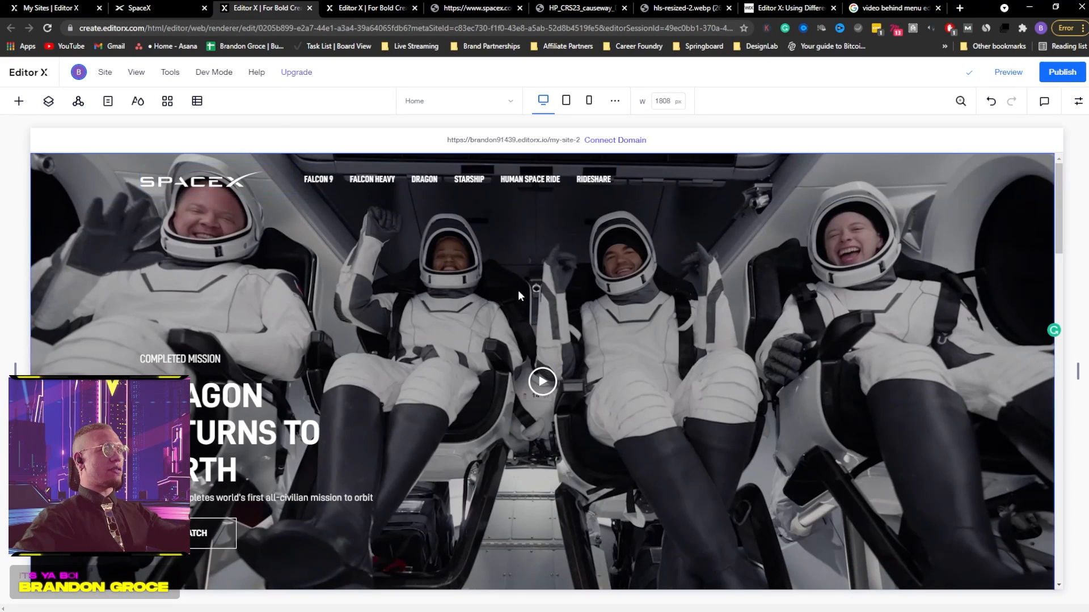
scroll(651, 400, down, 12)
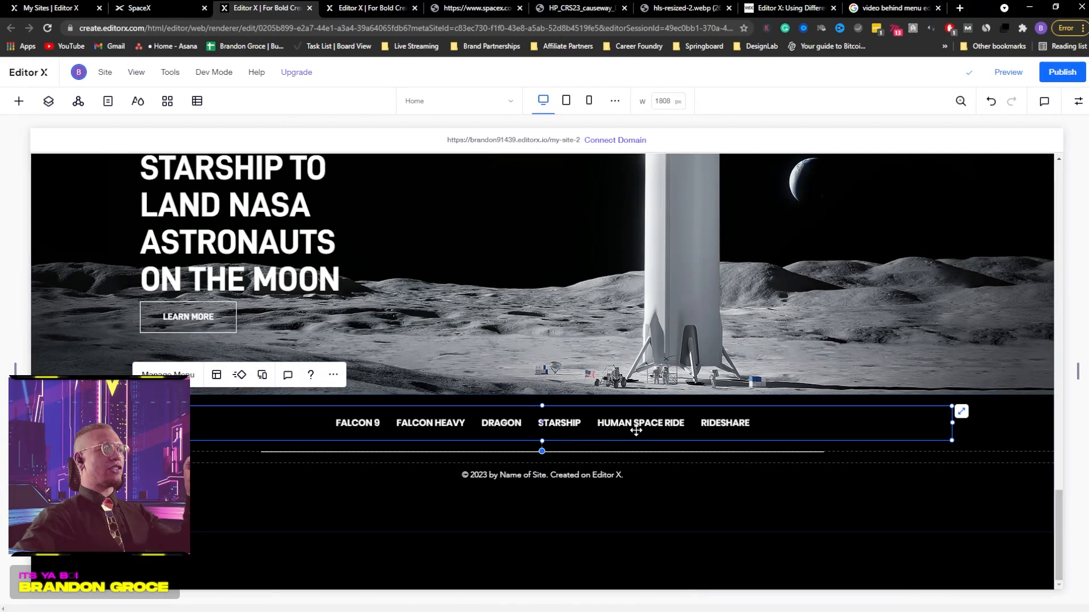
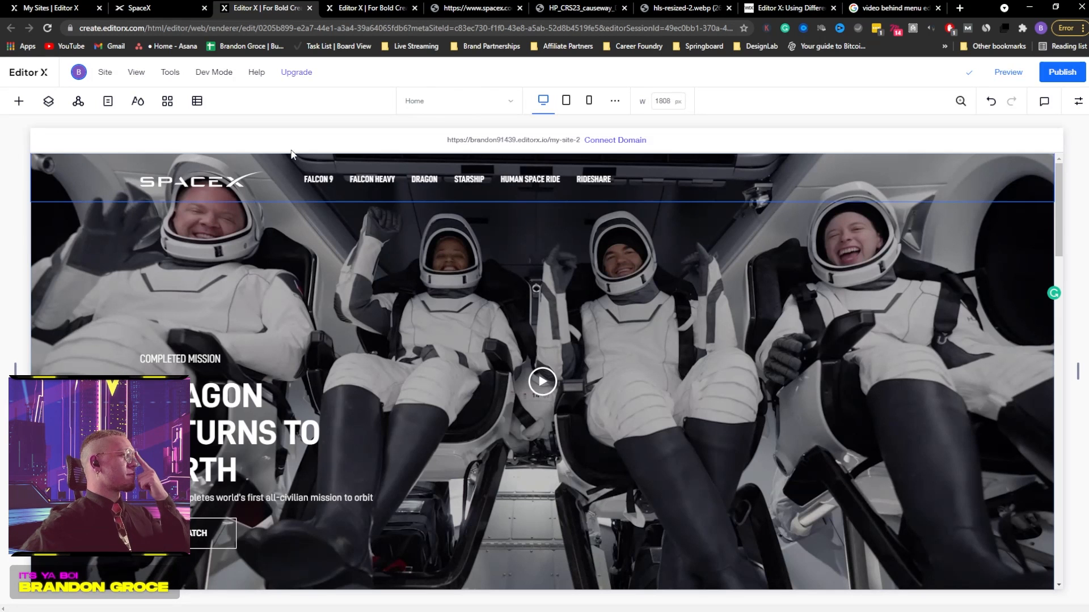
Add the clock VideoBox from the media elements on top of the hero section's video
click(361, 275)
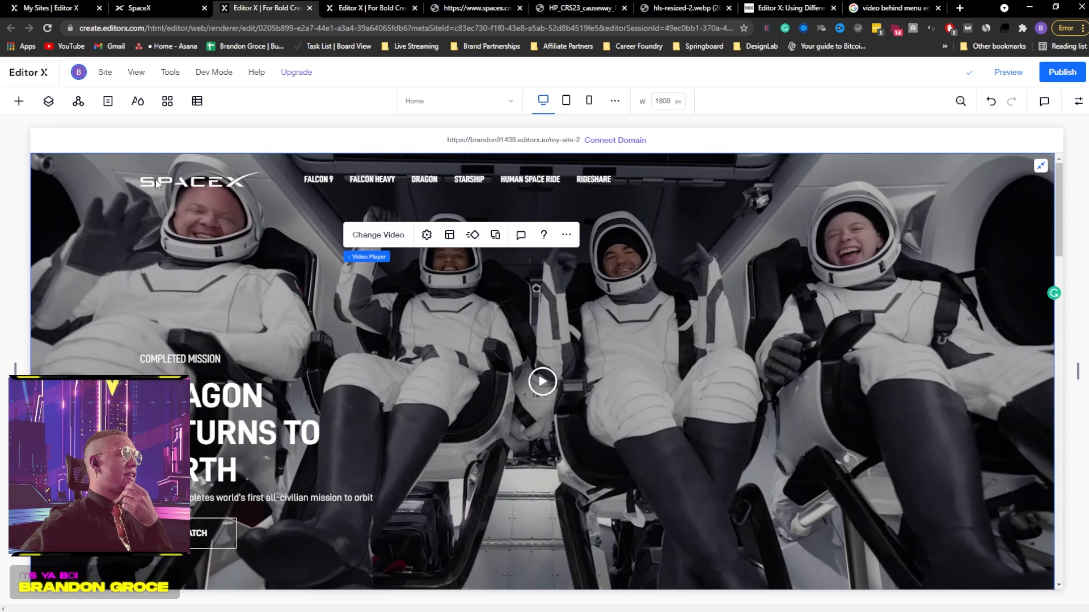
click(18, 102)
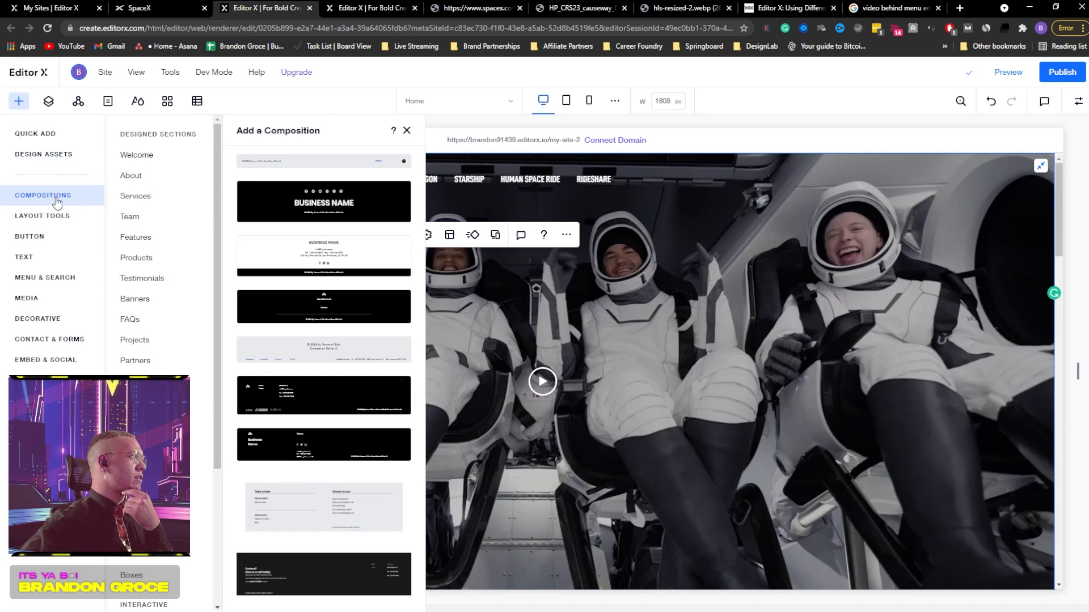
click(50, 307)
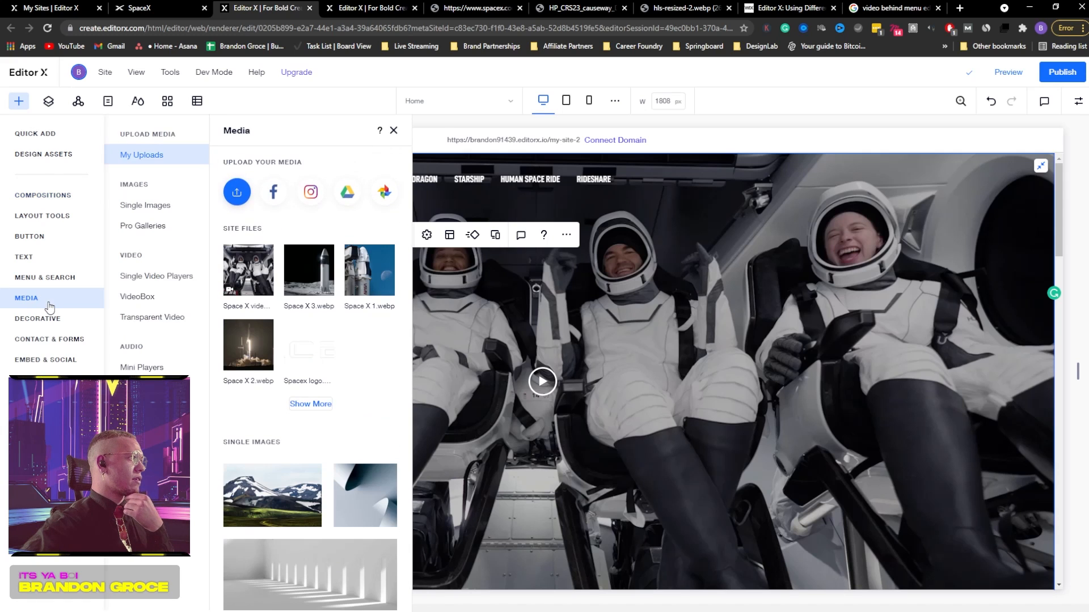
click(159, 325)
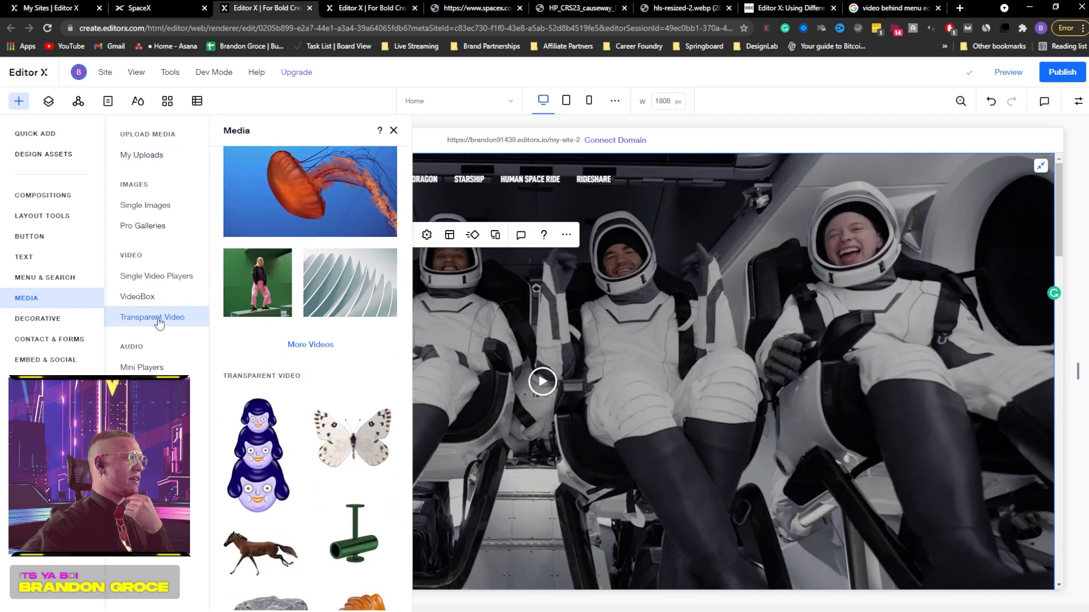
click(151, 280)
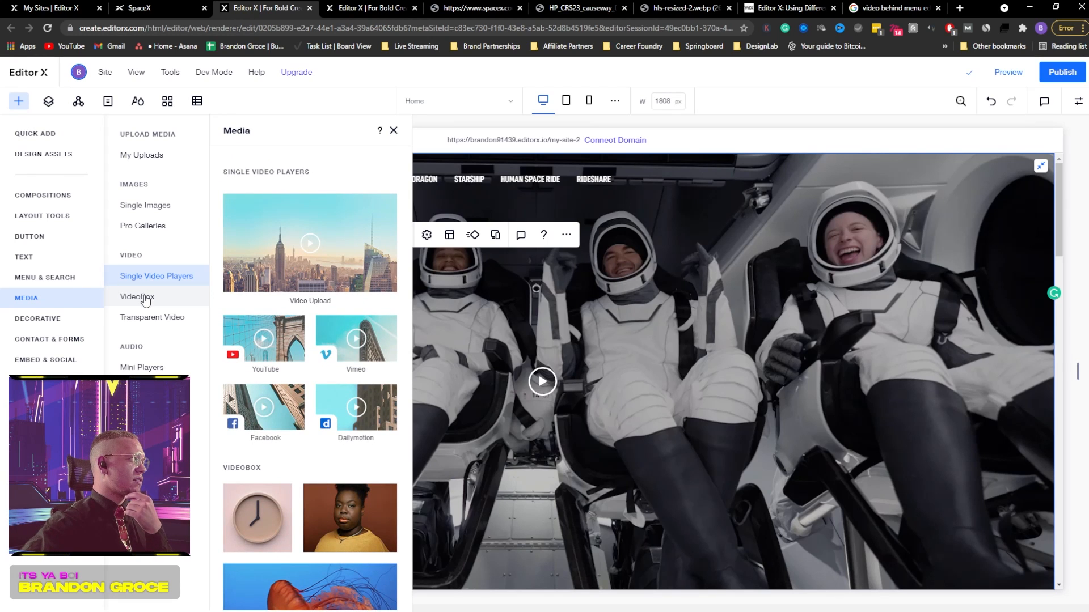
click(146, 298)
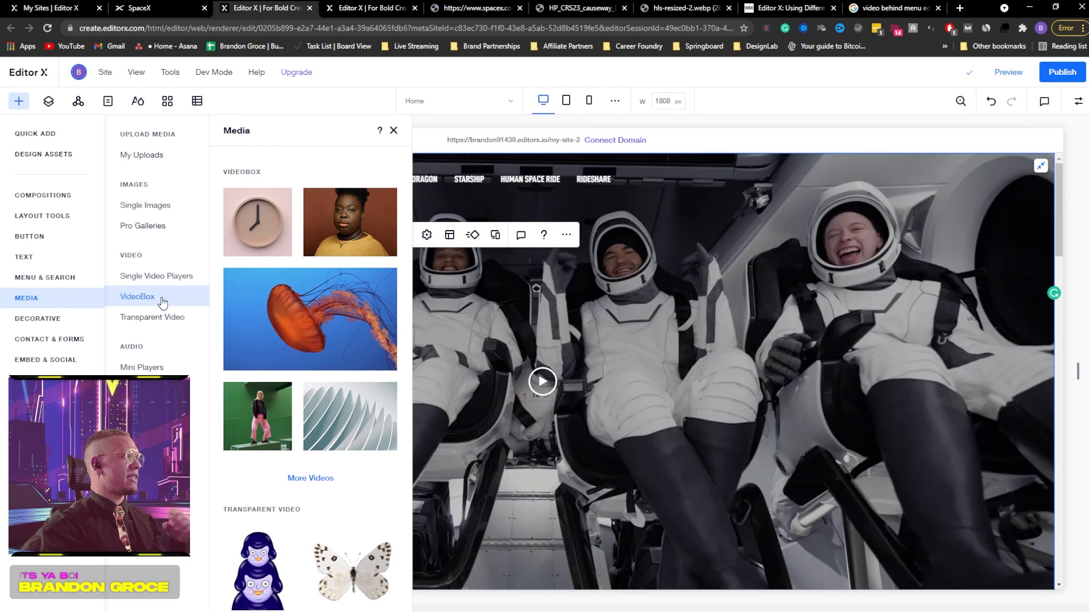
drag(268, 236, 821, 375)
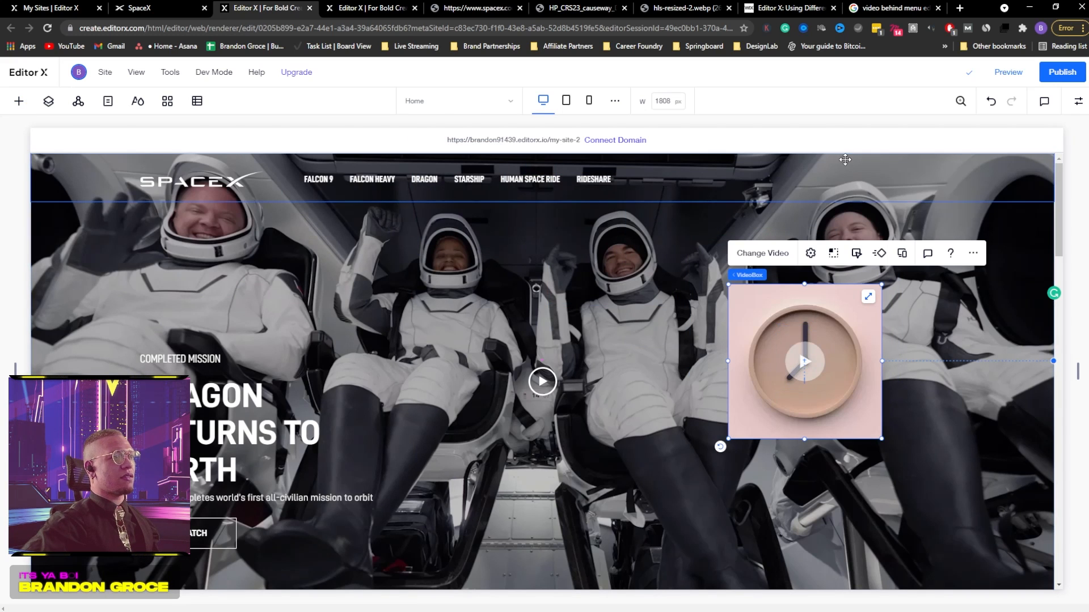
Check the VideoBox's settings and preview the page to see how its video plays
click(811, 254)
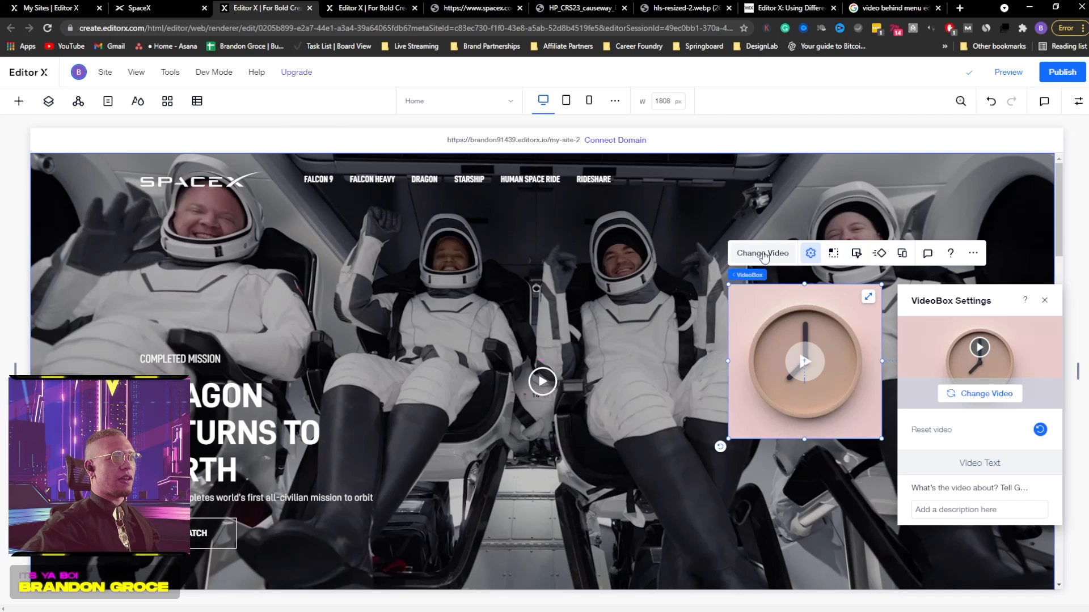
click(829, 180)
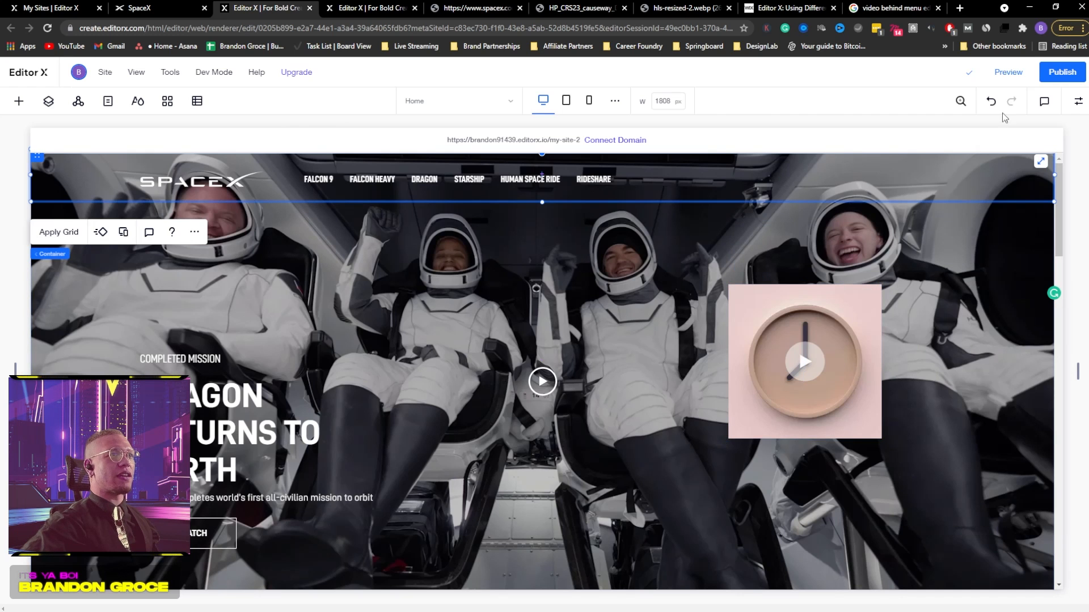
click(1008, 72)
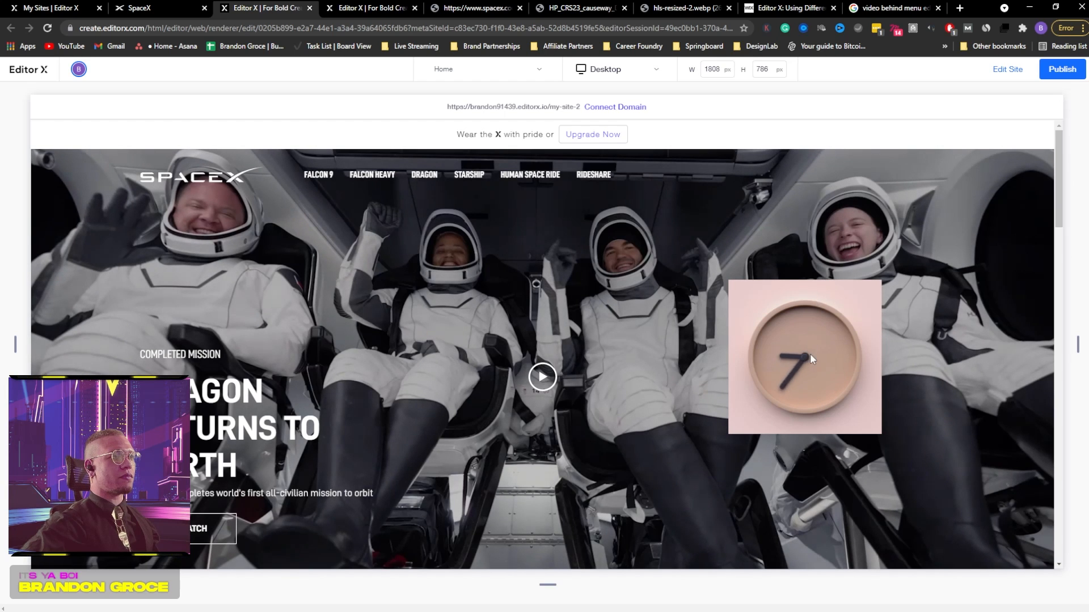
click(810, 355)
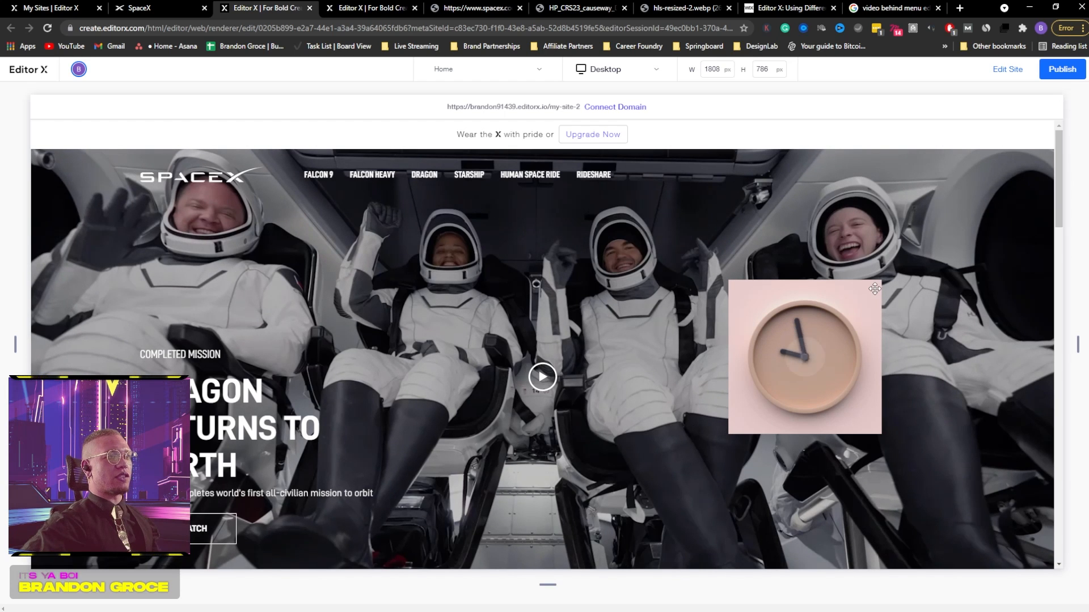
click(1007, 69)
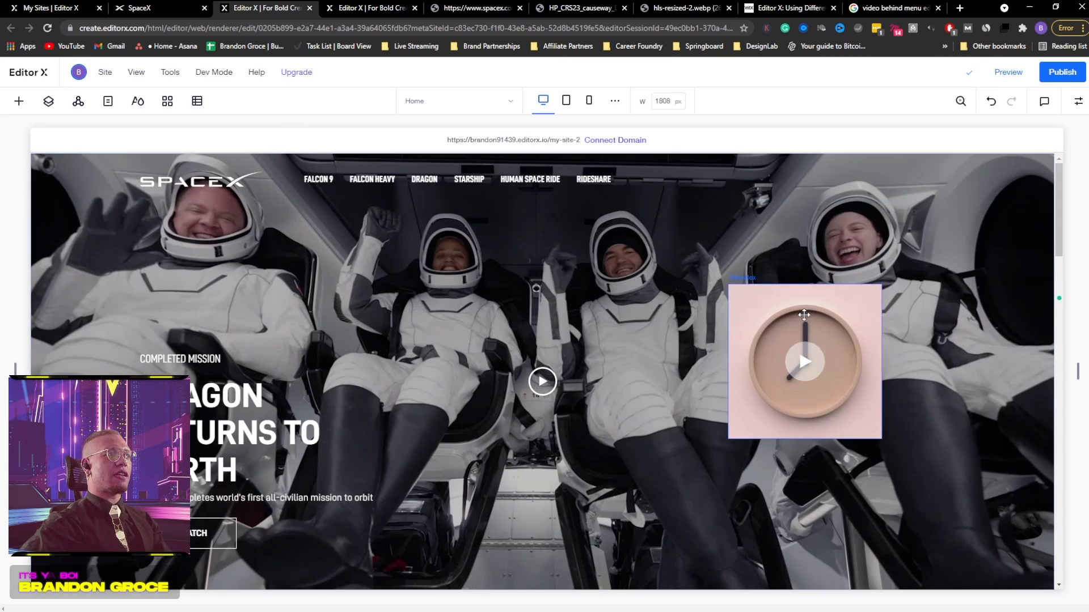
Delete the clock VideoBox and turn on Autoplays for the hero section's video player
click(629, 287)
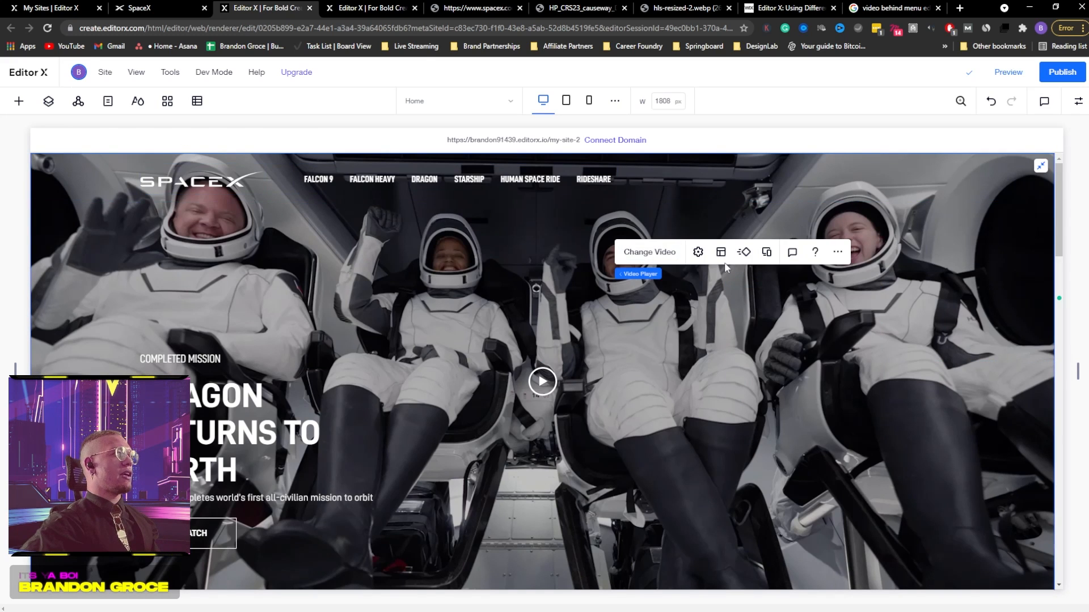
click(697, 253)
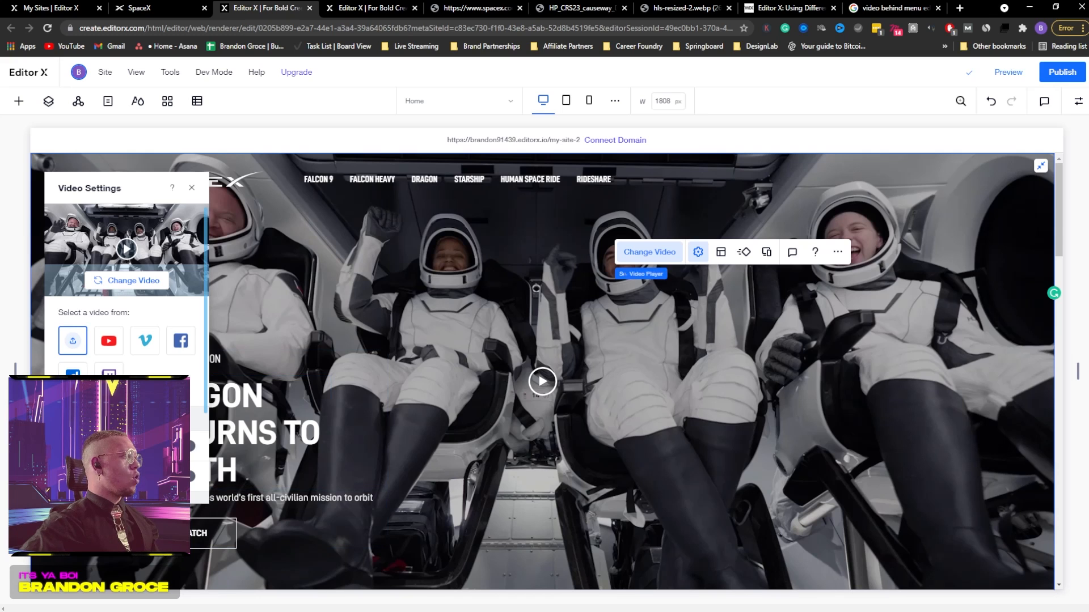
scroll(192, 450, down, 3)
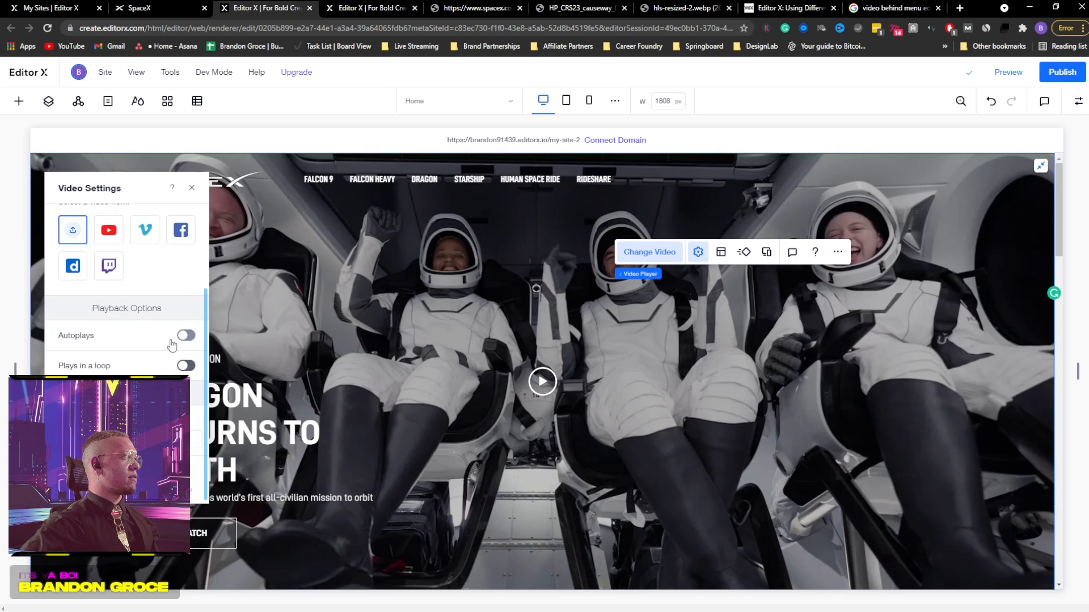
click(185, 337)
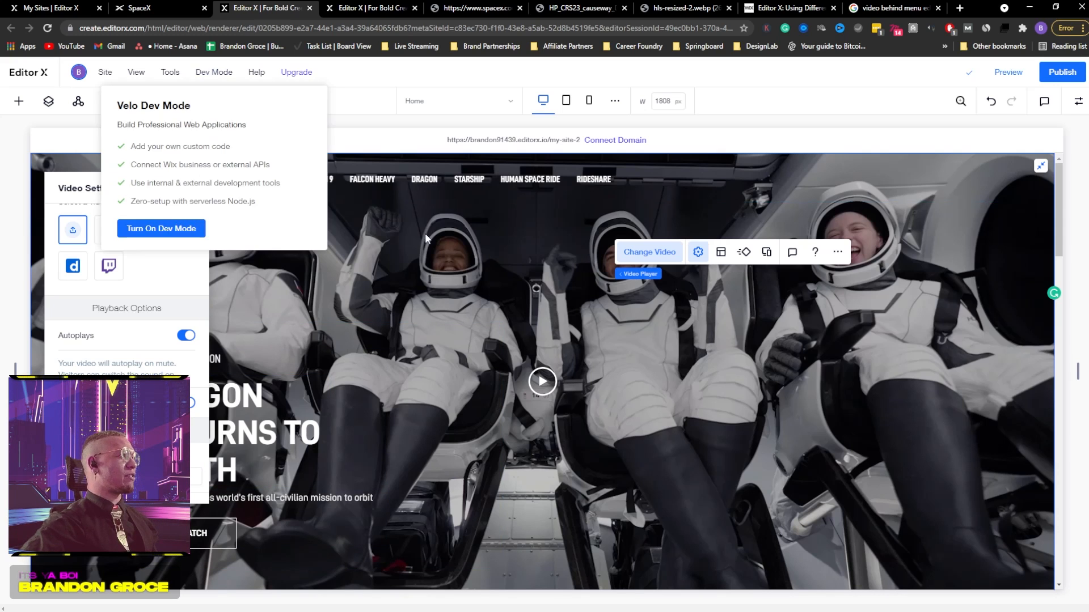
Check the playback options in the hero video player's settings
click(678, 332)
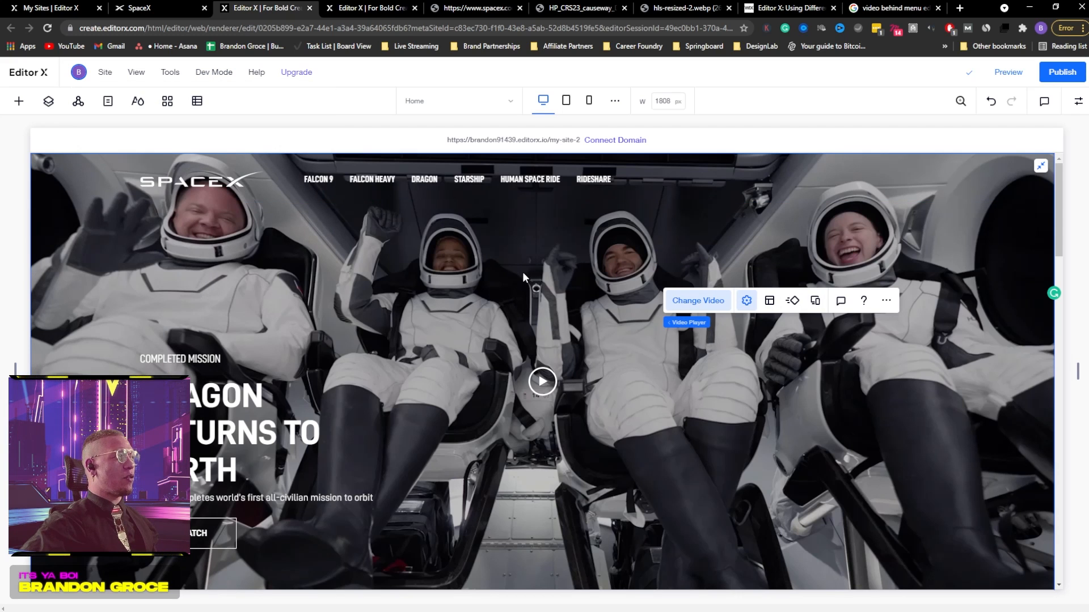
click(756, 299)
scroll(154, 373, down, 3)
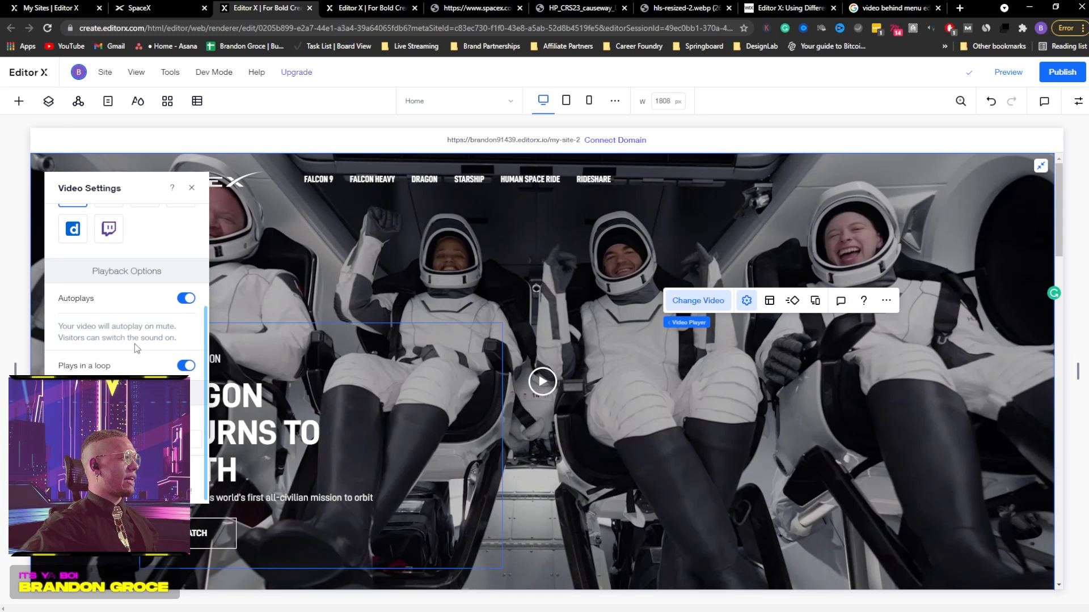
click(192, 188)
Preview the homepage from the hero video down to the footer and back, and return to editing
click(1004, 72)
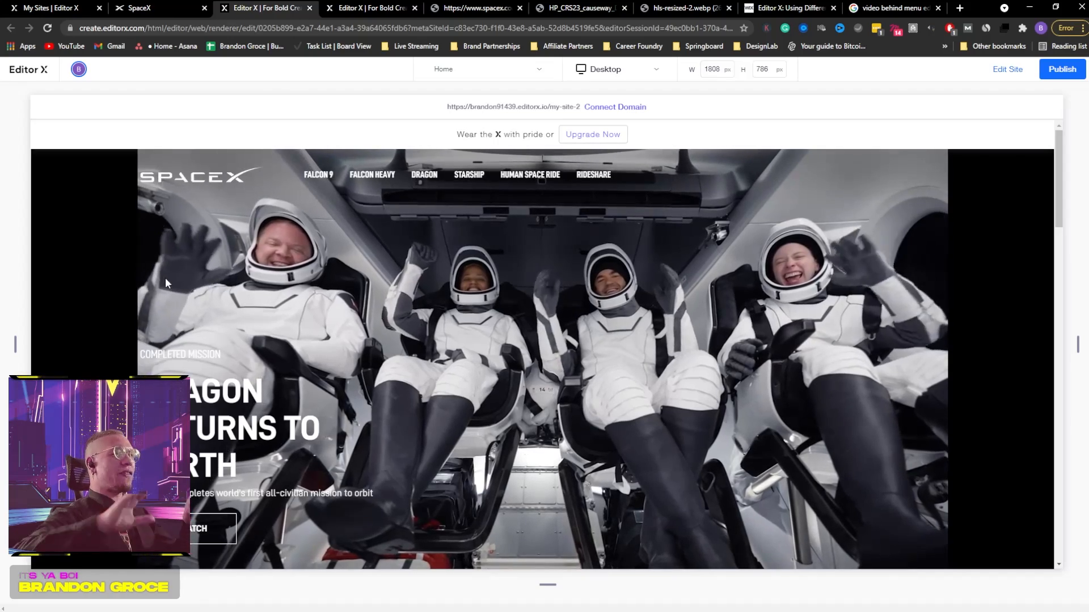
scroll(526, 281, down, 1)
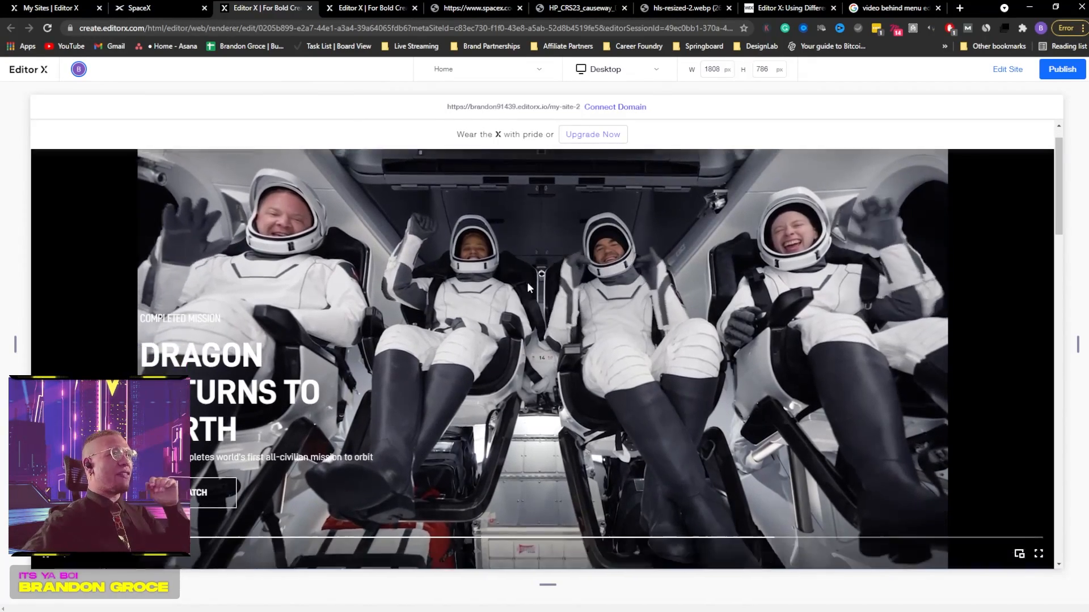
scroll(546, 276, down, 10)
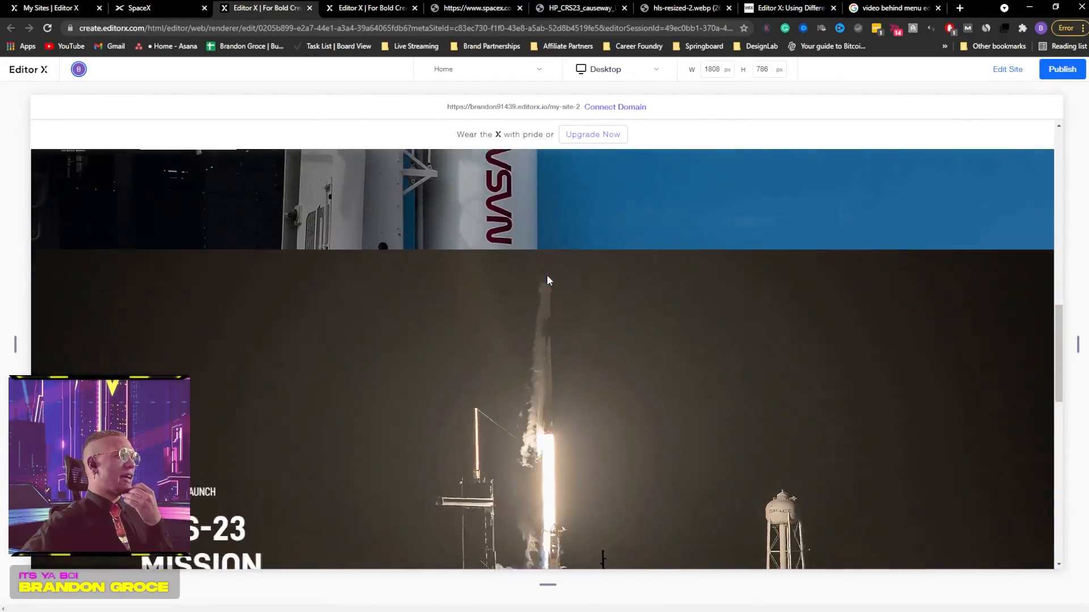
scroll(548, 276, down, 8)
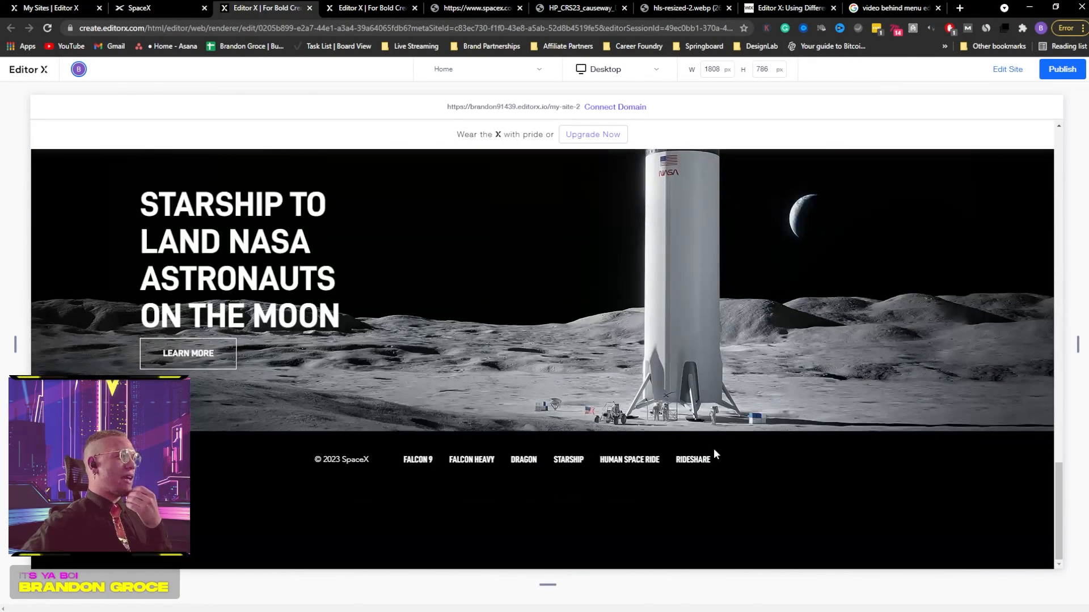
scroll(714, 459, up, 7)
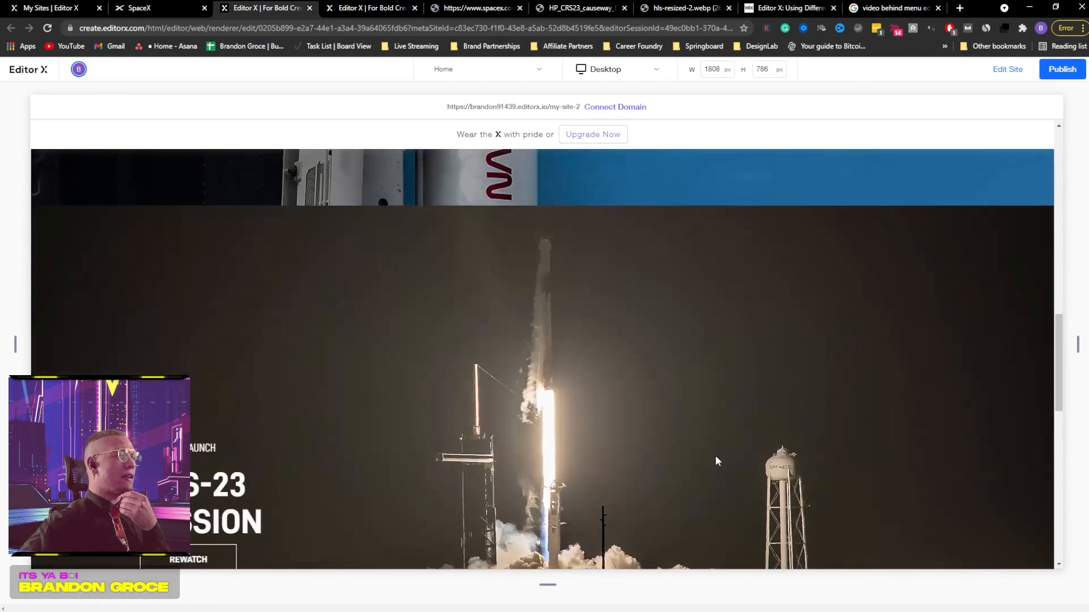
scroll(716, 457, up, 9)
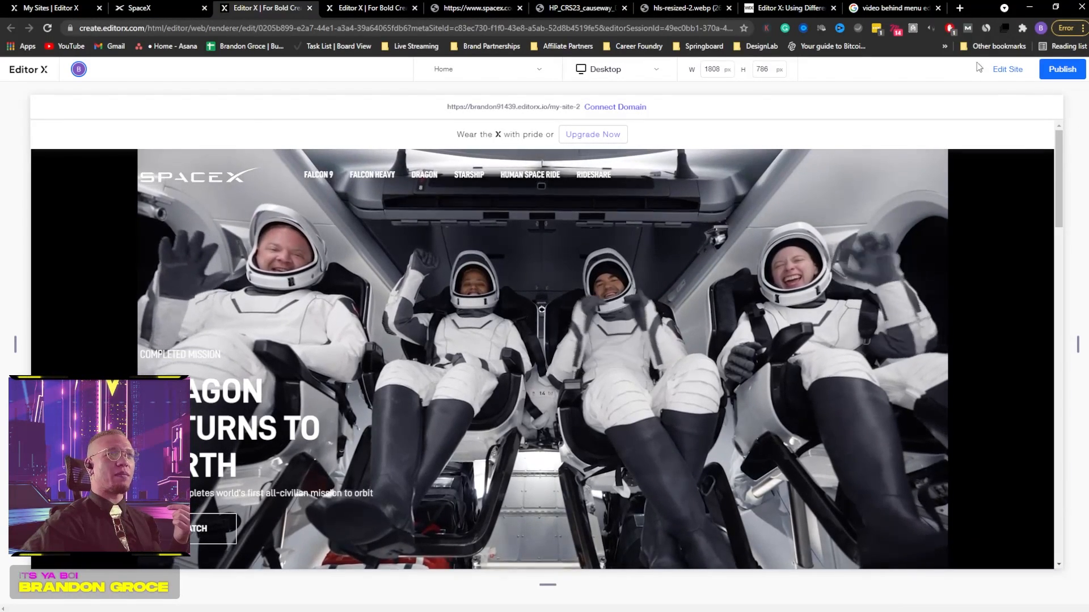
click(1002, 69)
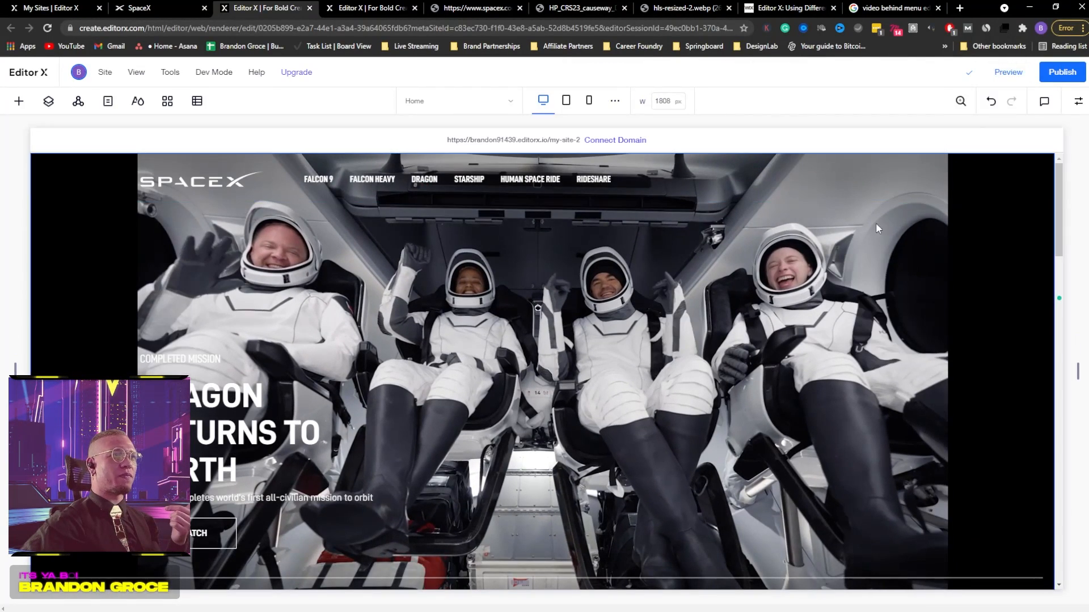
Examine the hero video player's source, layout, size and docking settings and its place among the page layers
click(769, 258)
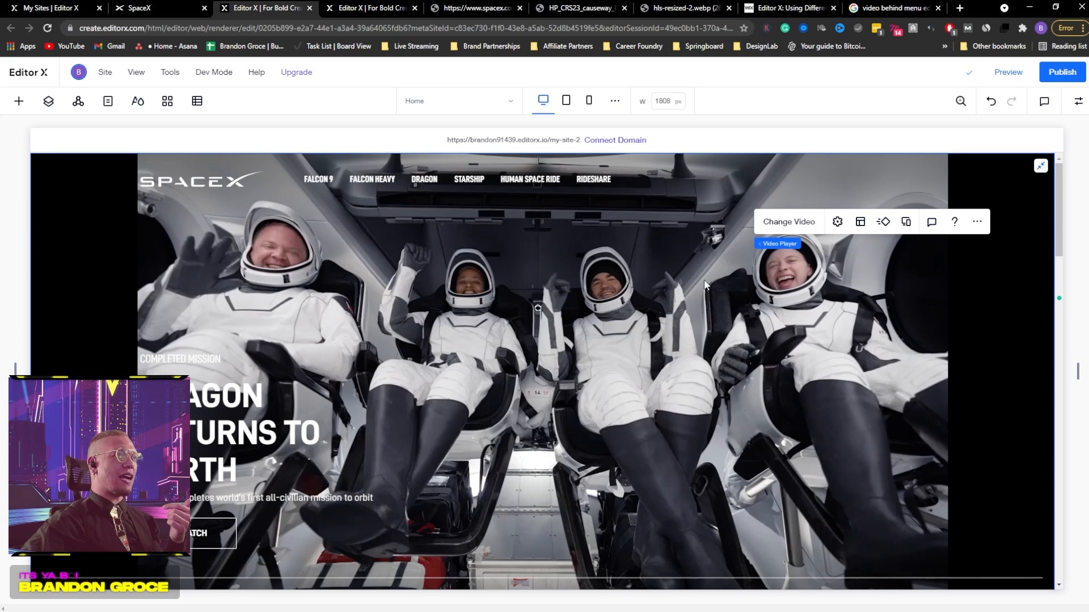
click(786, 227)
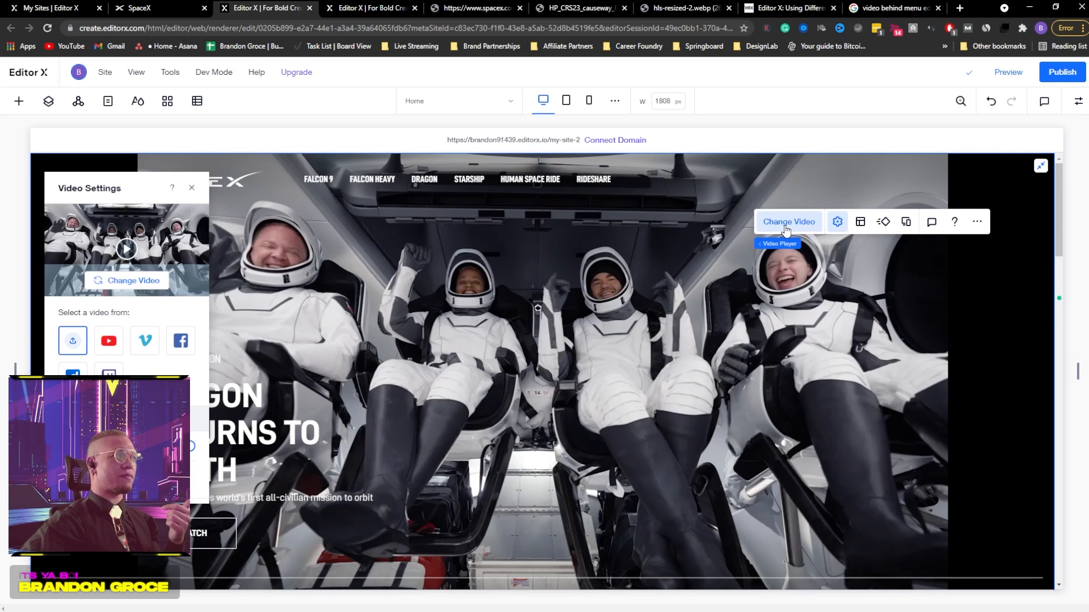
click(192, 188)
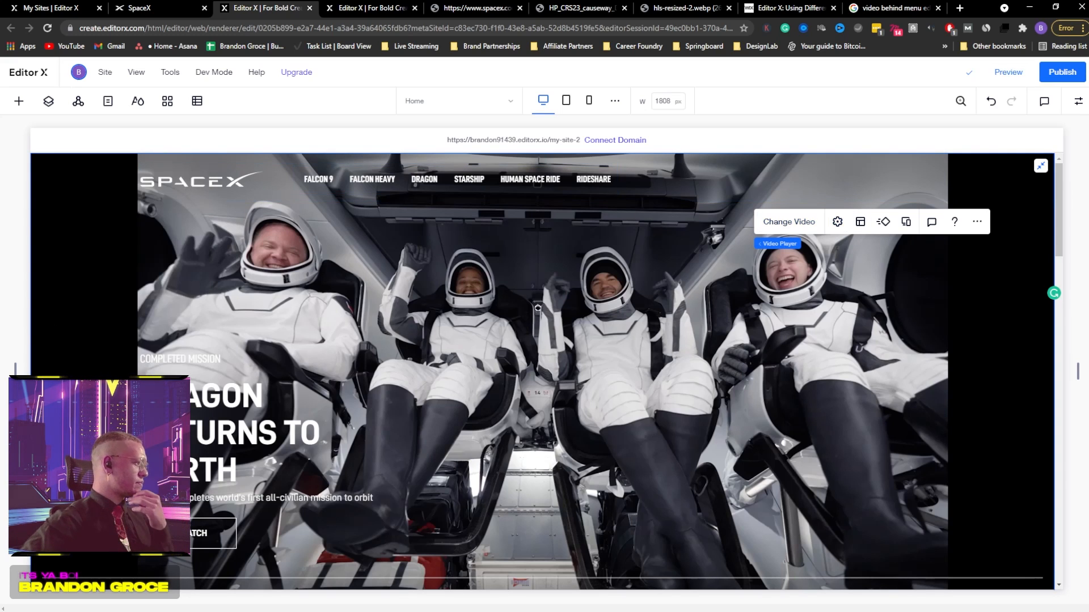
click(1077, 102)
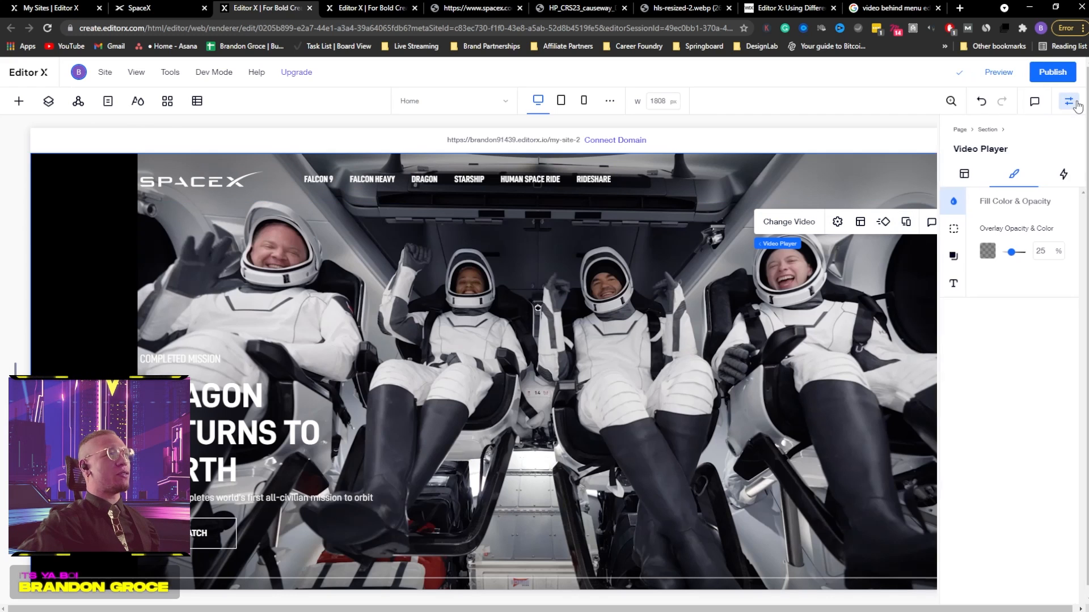
click(48, 101)
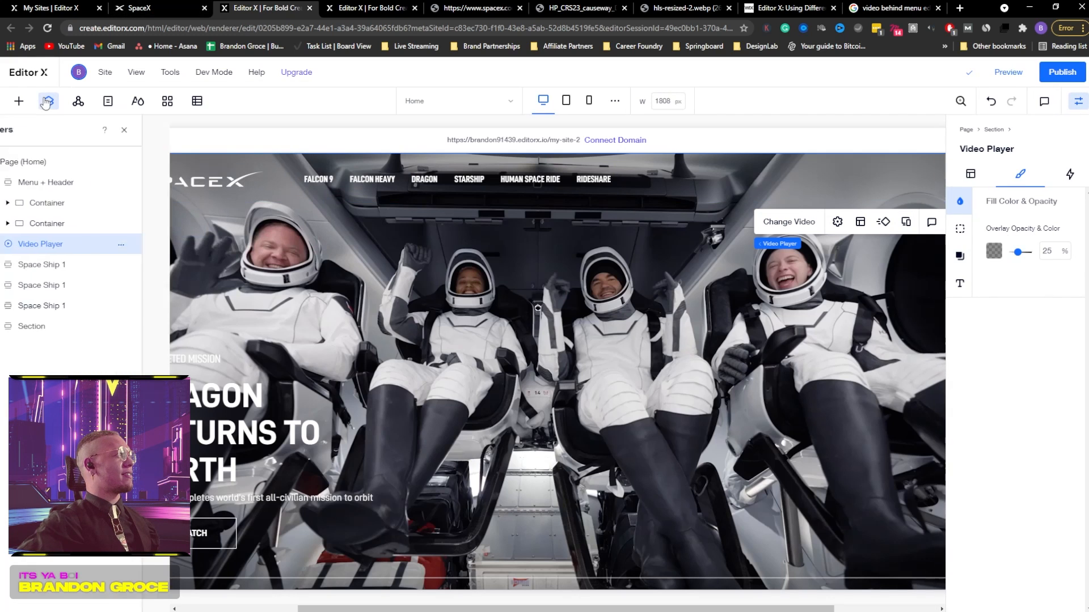
click(972, 174)
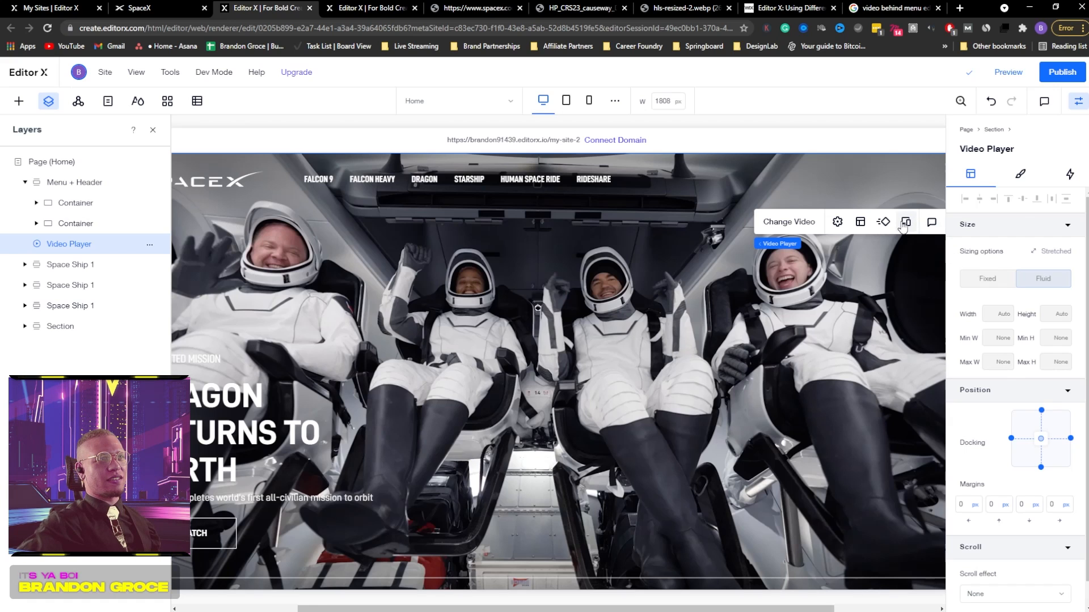
click(862, 223)
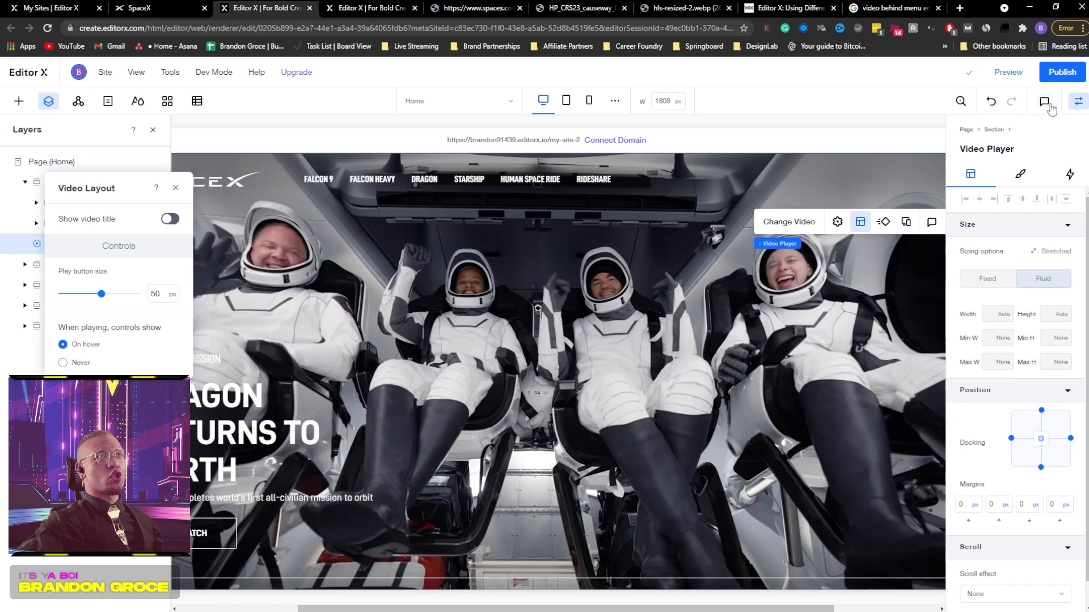
click(789, 223)
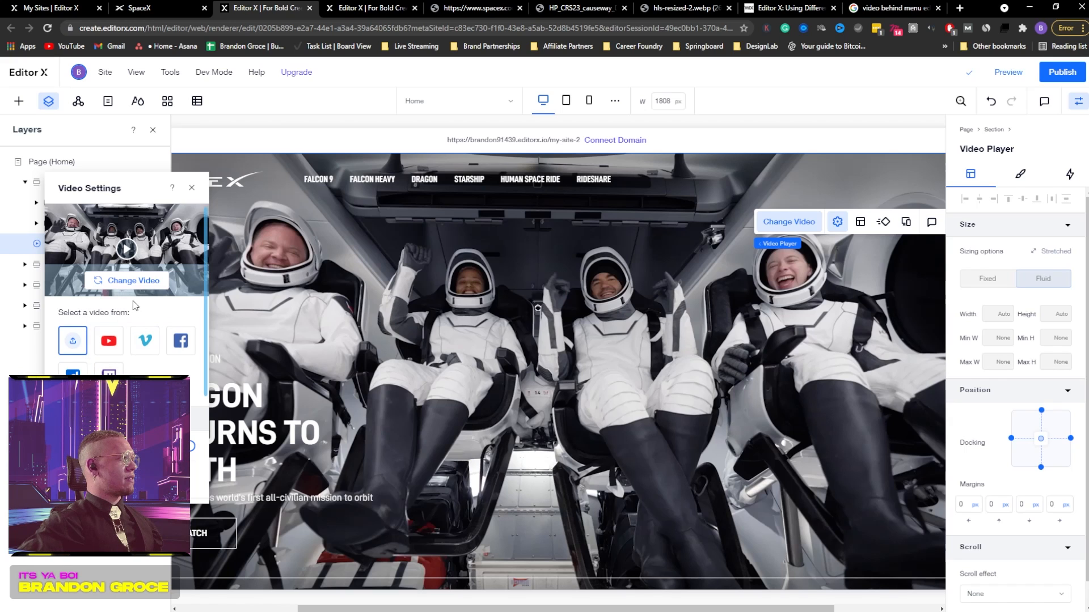
click(192, 187)
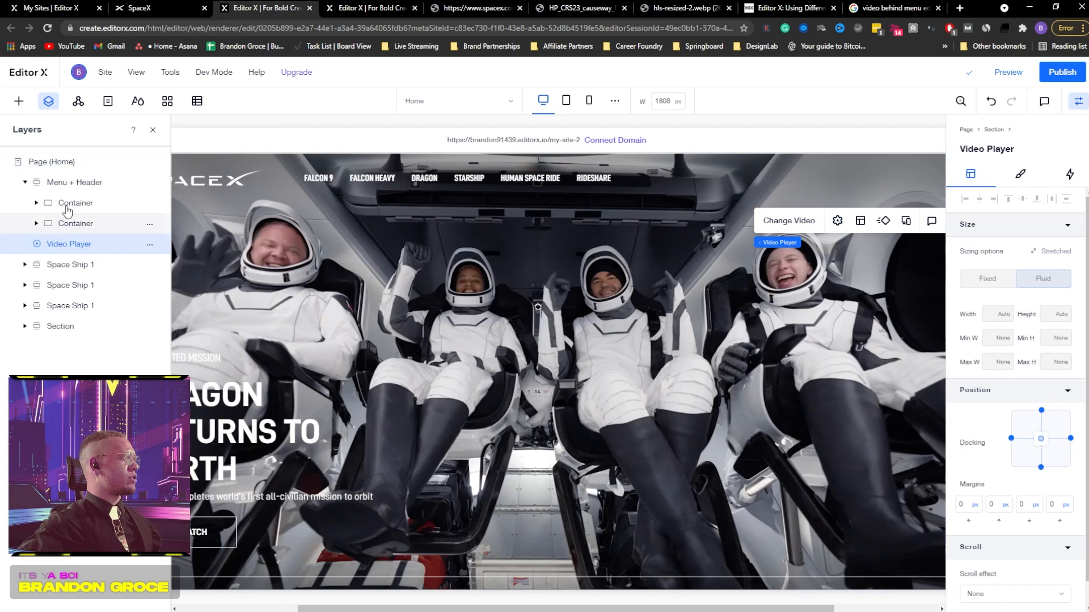
click(152, 130)
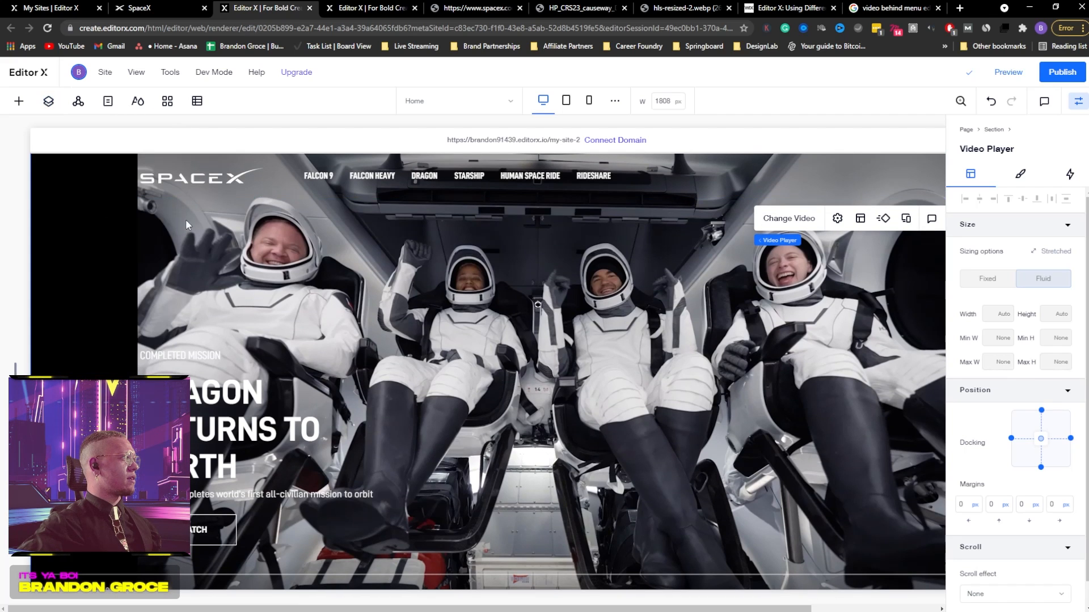
Review the hero video player's source choices, playback options and overlay settings for a way to control the video's fit
click(231, 193)
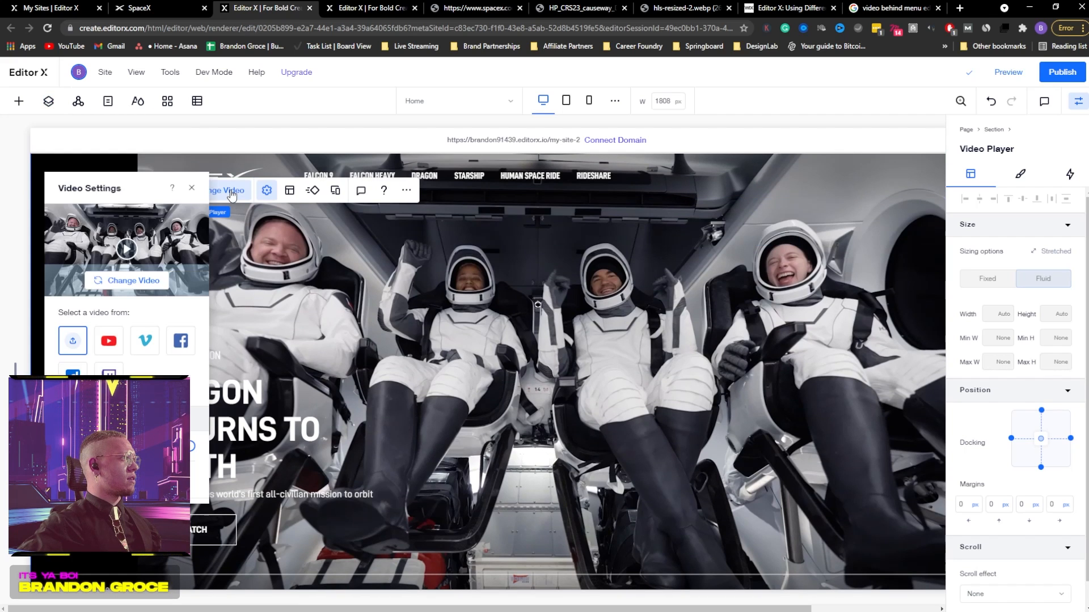
scroll(147, 321, down, 3)
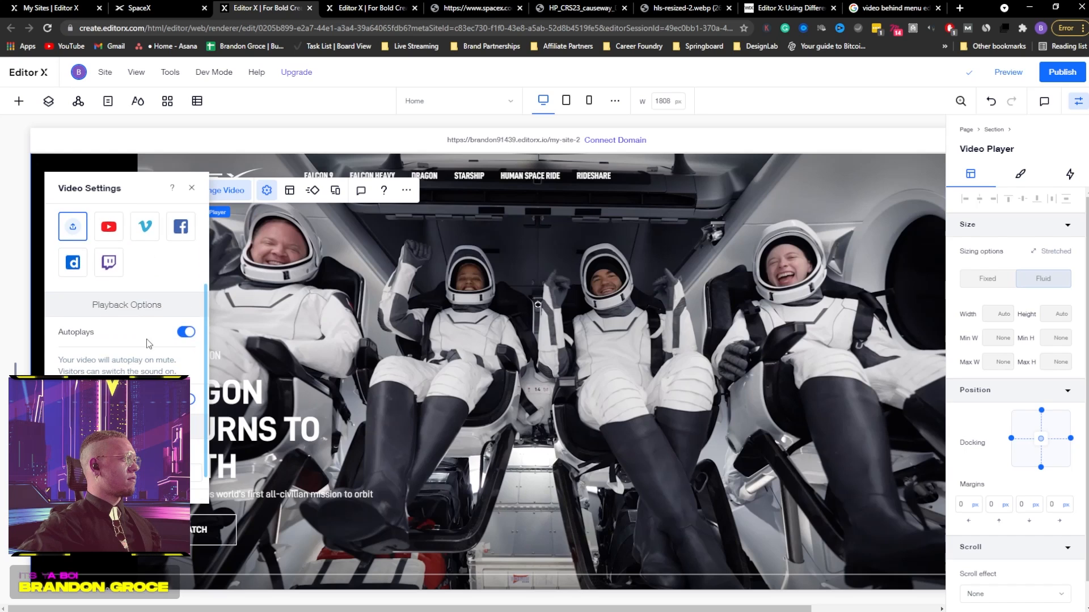
scroll(144, 319, up, 3)
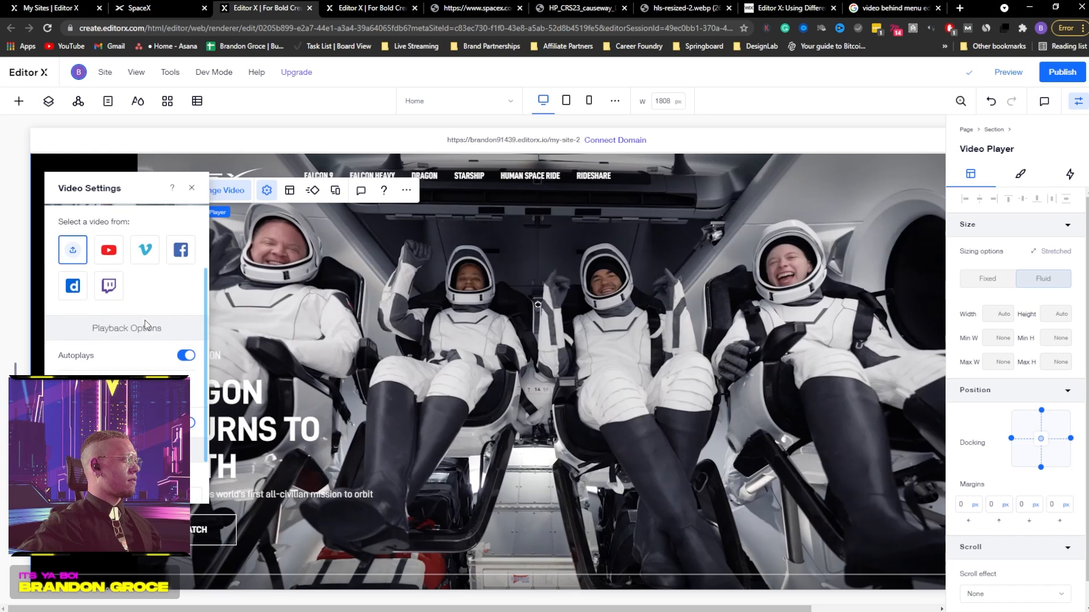
scroll(145, 320, down, 3)
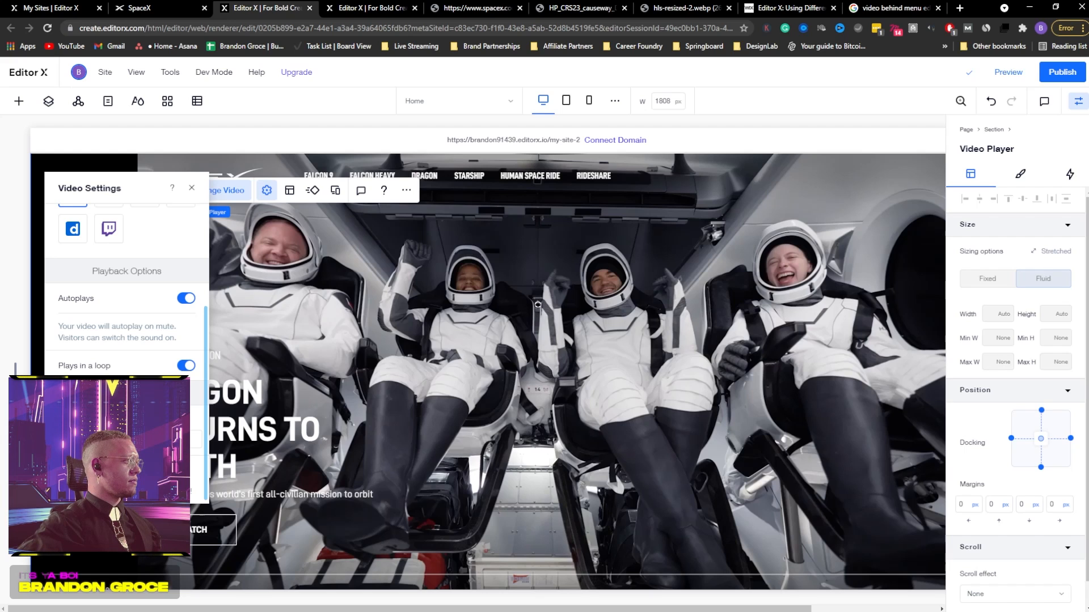
click(191, 187)
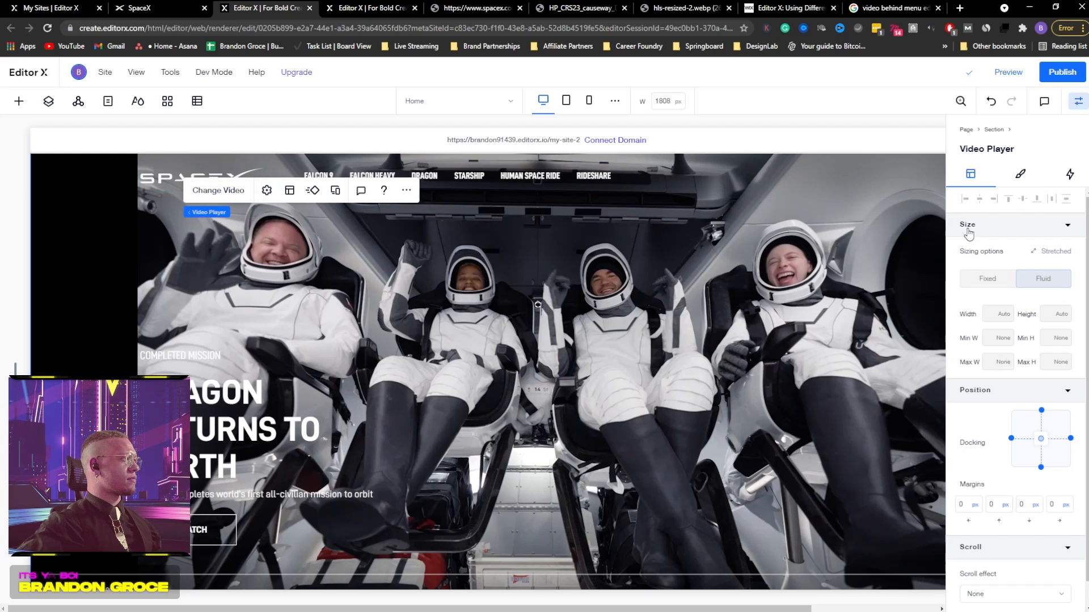
click(1021, 176)
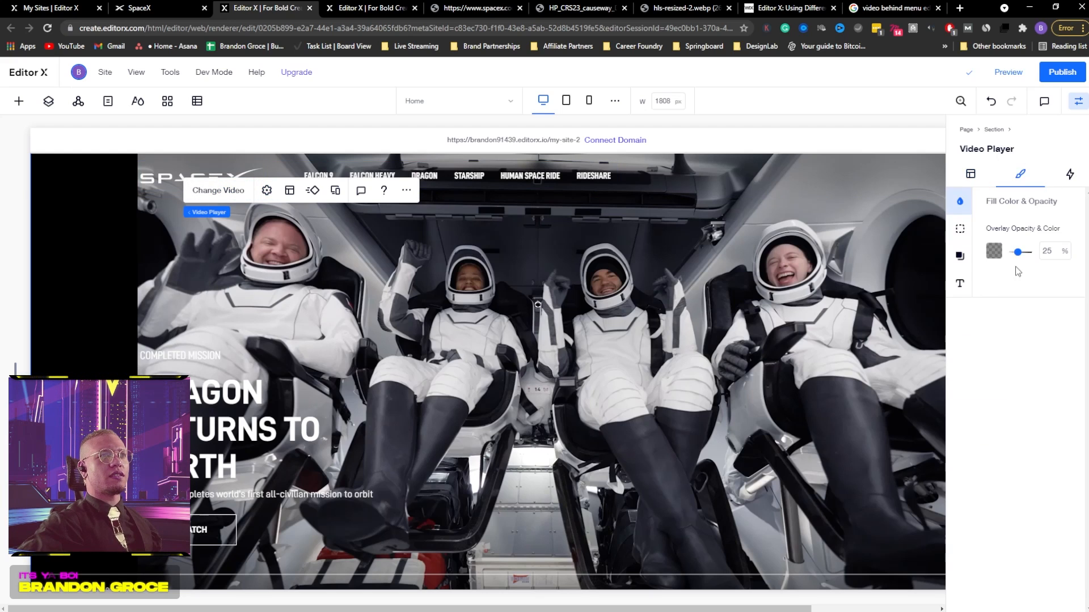
Undock the hero video player from all four edges so it docks to the center, and set its width to 100%
click(972, 177)
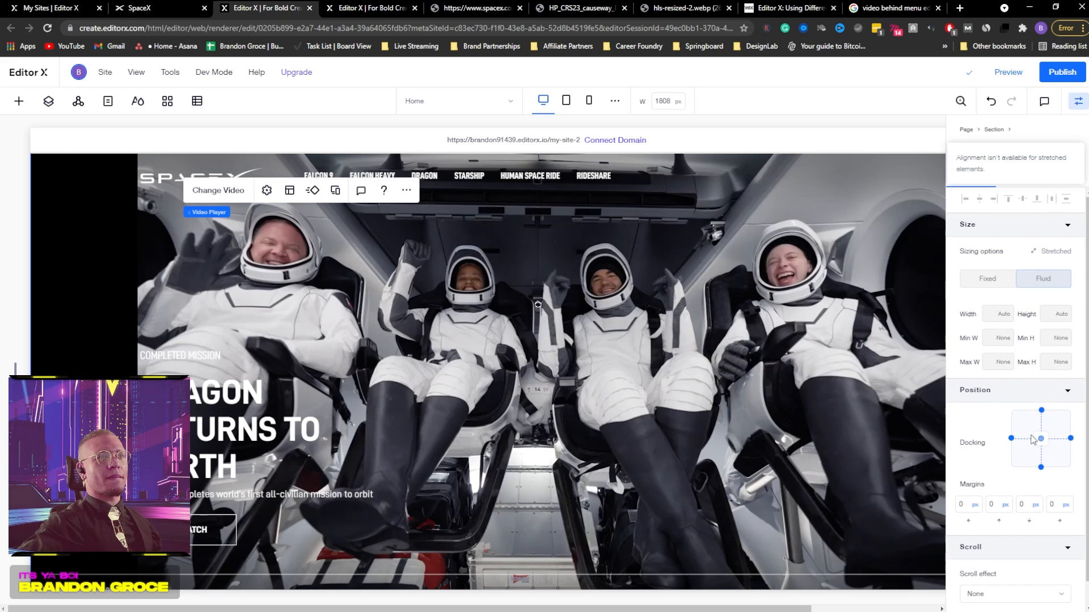
click(1012, 439)
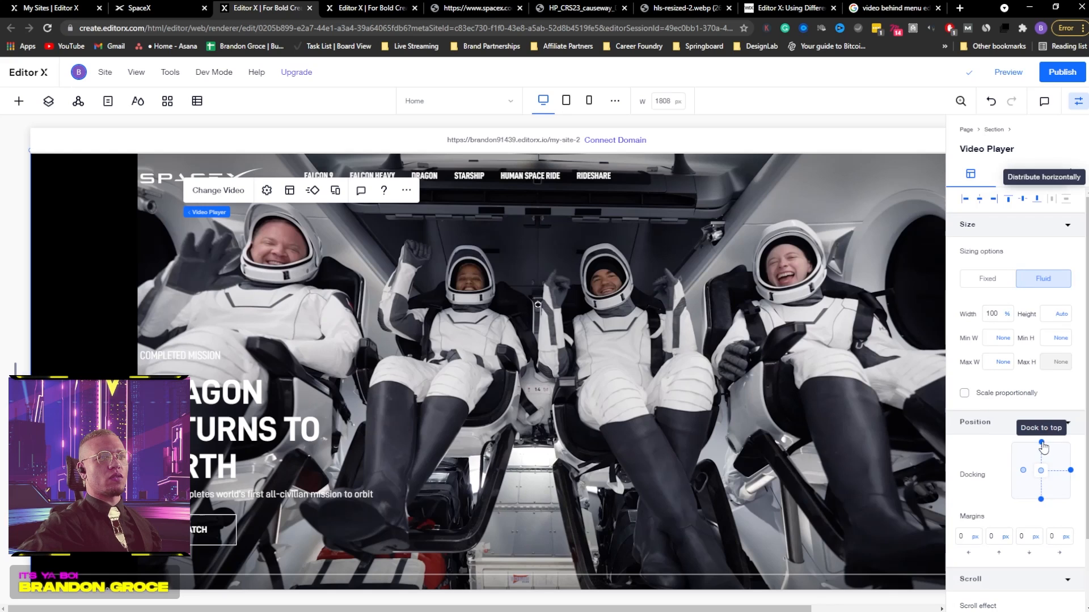
click(1041, 444)
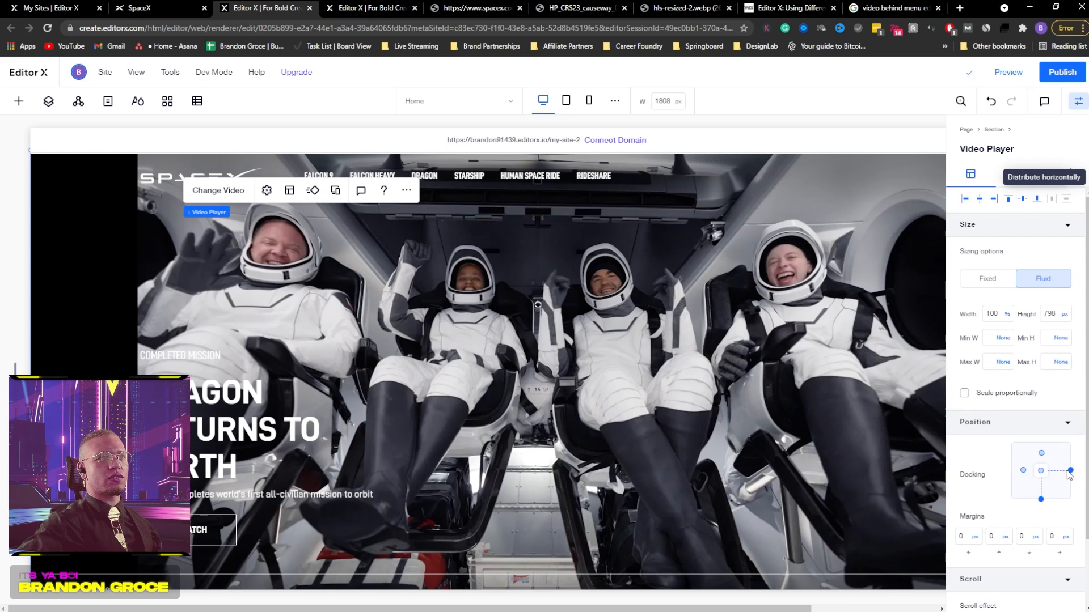
click(1041, 500)
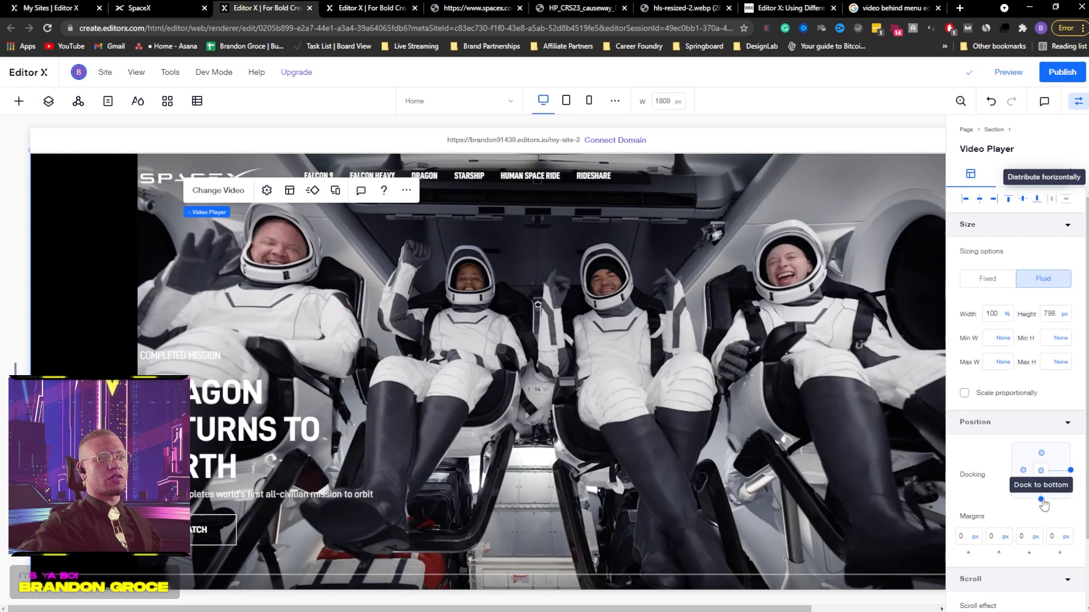
click(1071, 469)
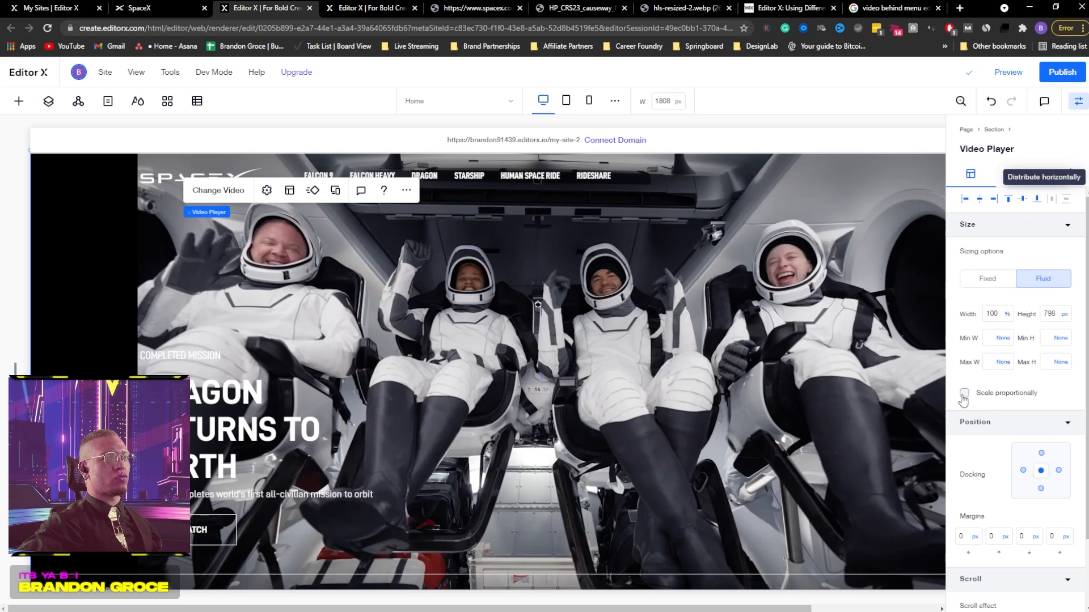
click(981, 278)
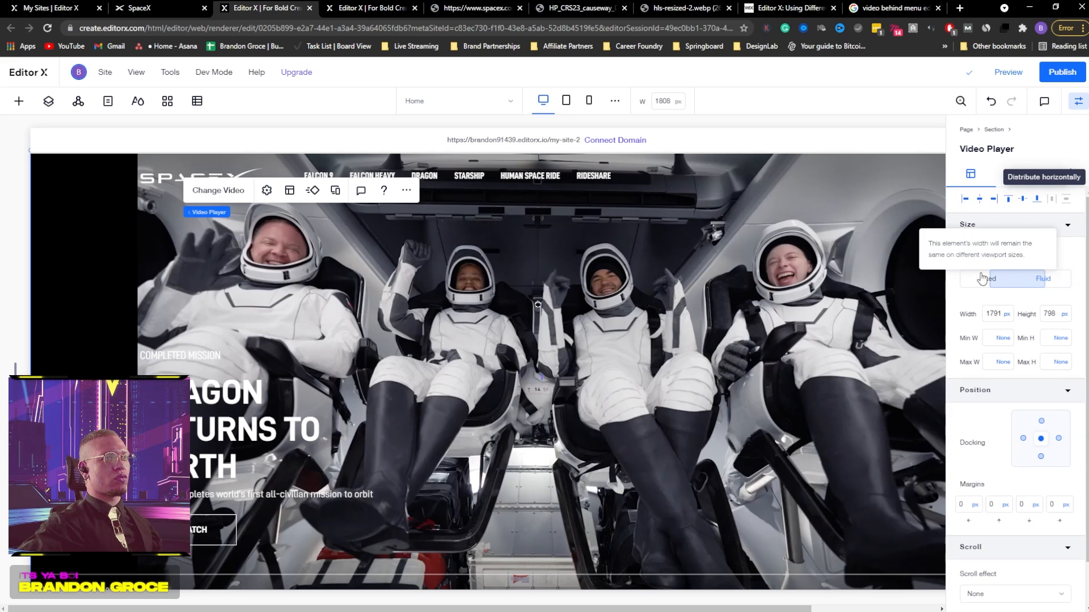
click(995, 314)
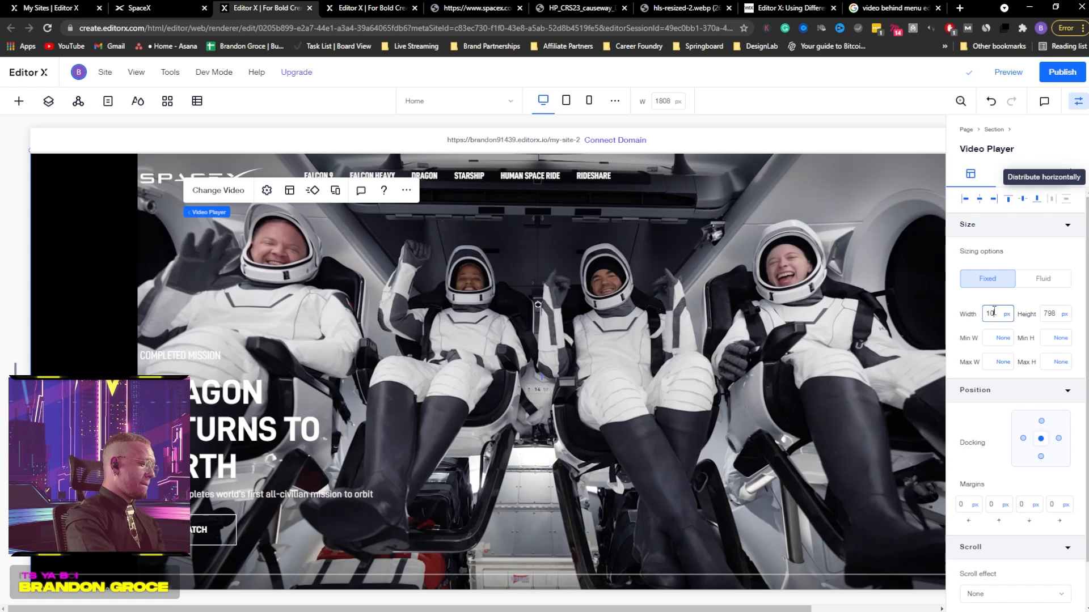
key(Return)
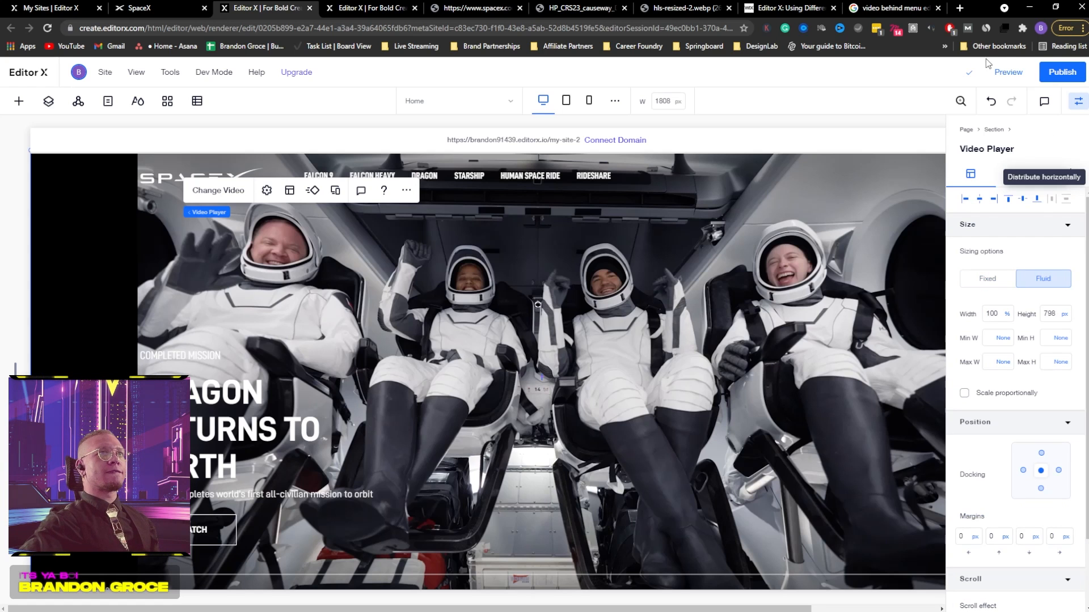
Preview the homepage from the hero video through each section to the footer and back up, and return to editing
click(1008, 72)
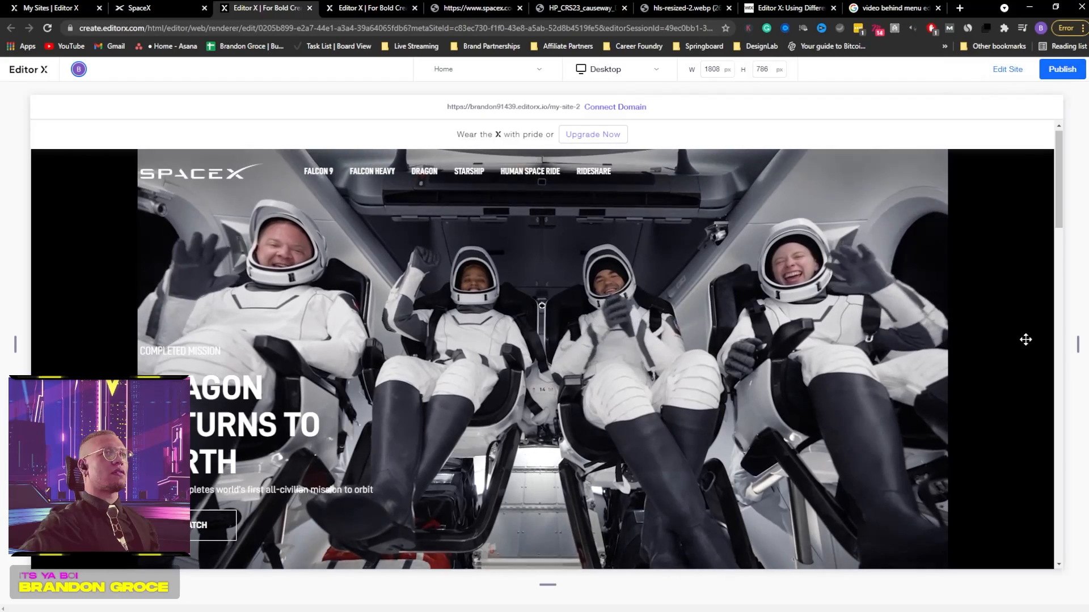
scroll(556, 349, down, 4)
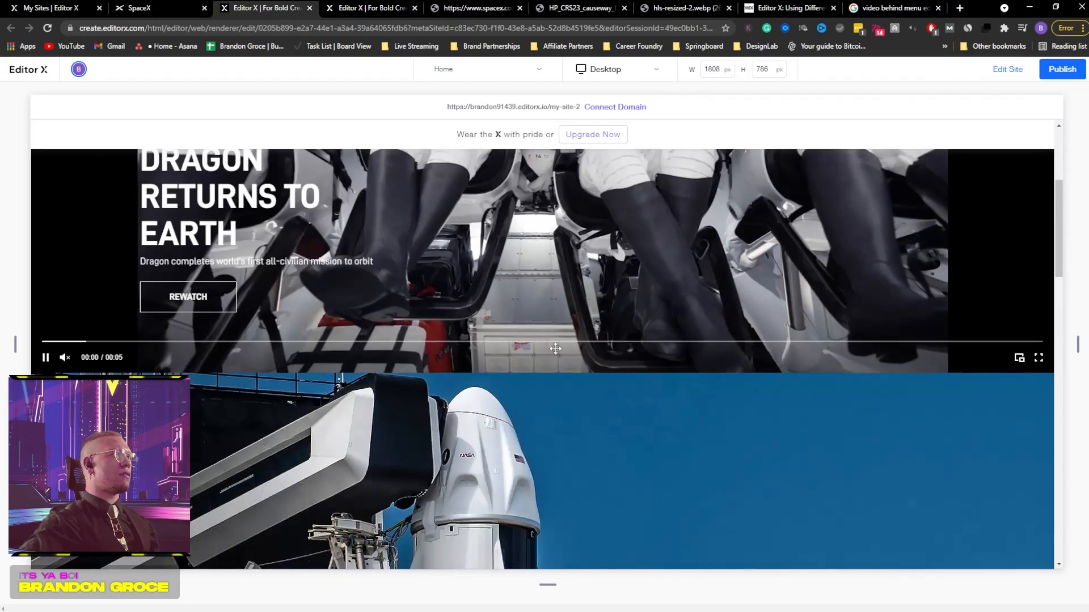
scroll(555, 349, down, 1)
scroll(568, 336, up, 5)
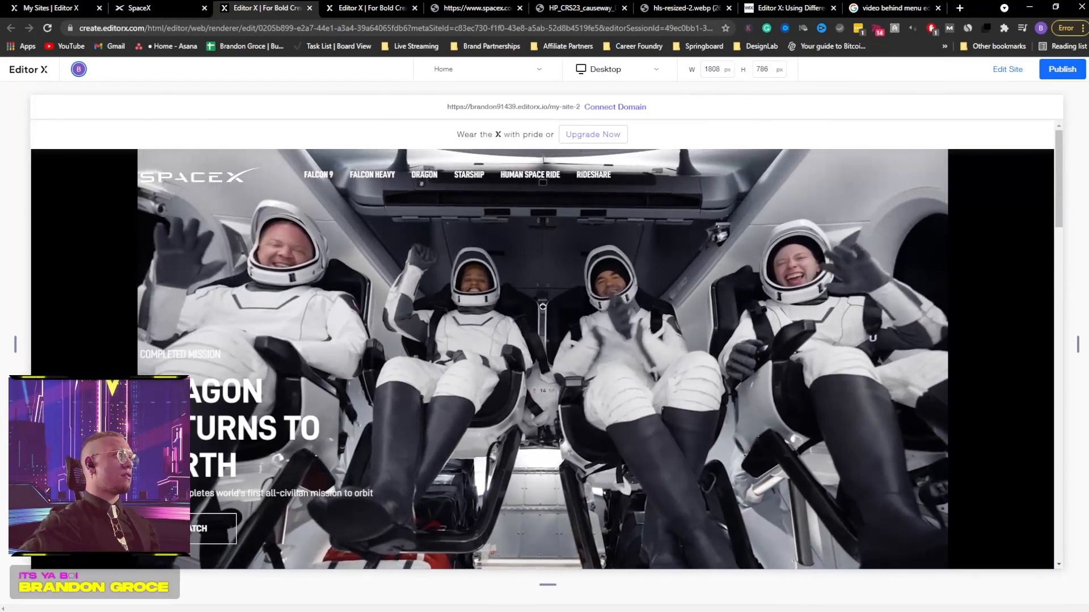
scroll(561, 306, down, 7)
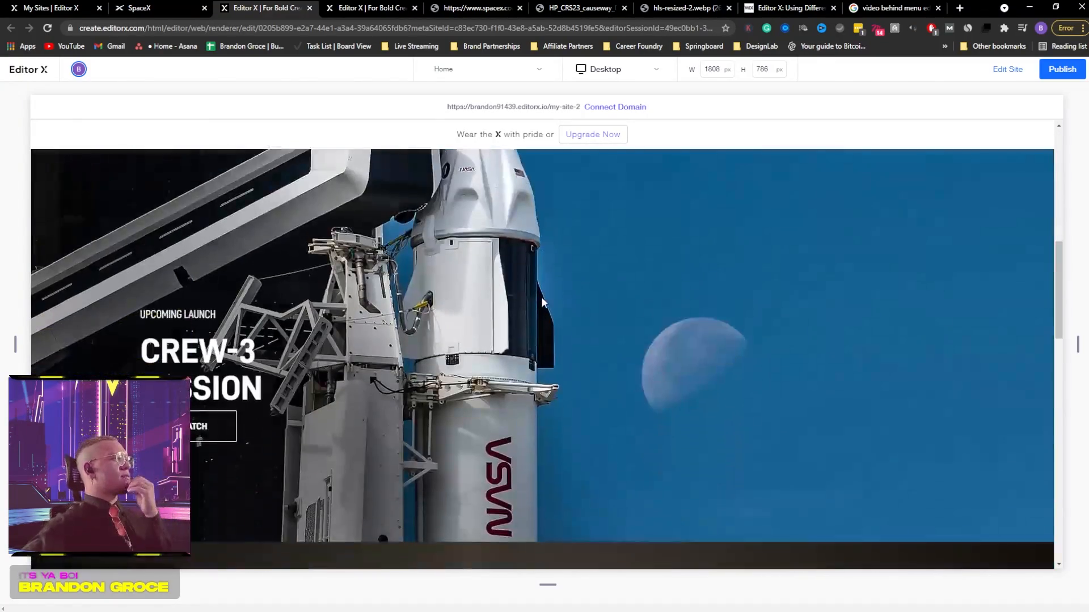
scroll(542, 300, up, 5)
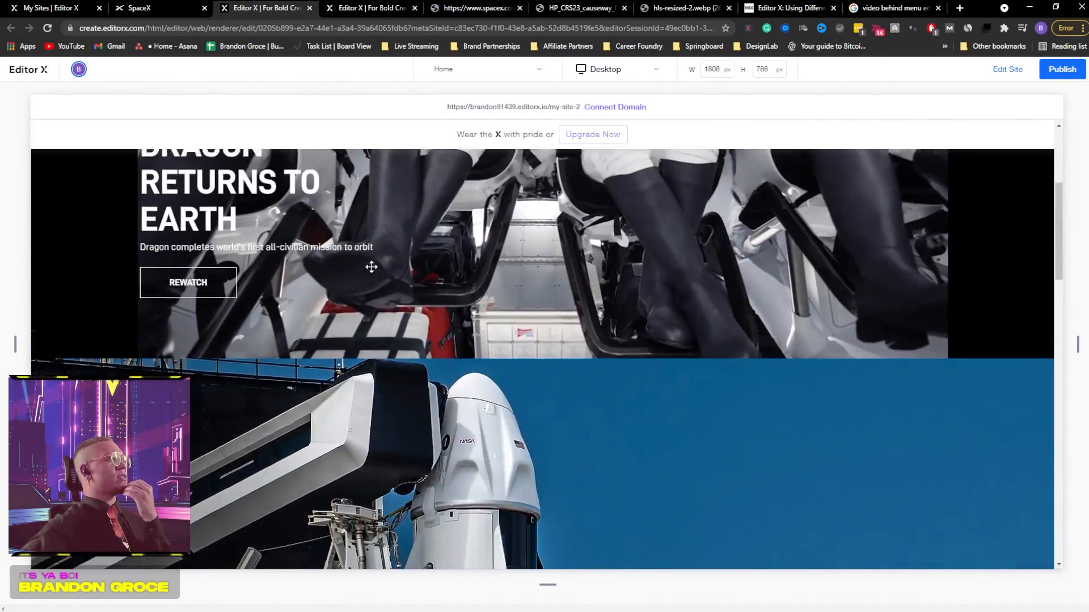
scroll(363, 269, up, 4)
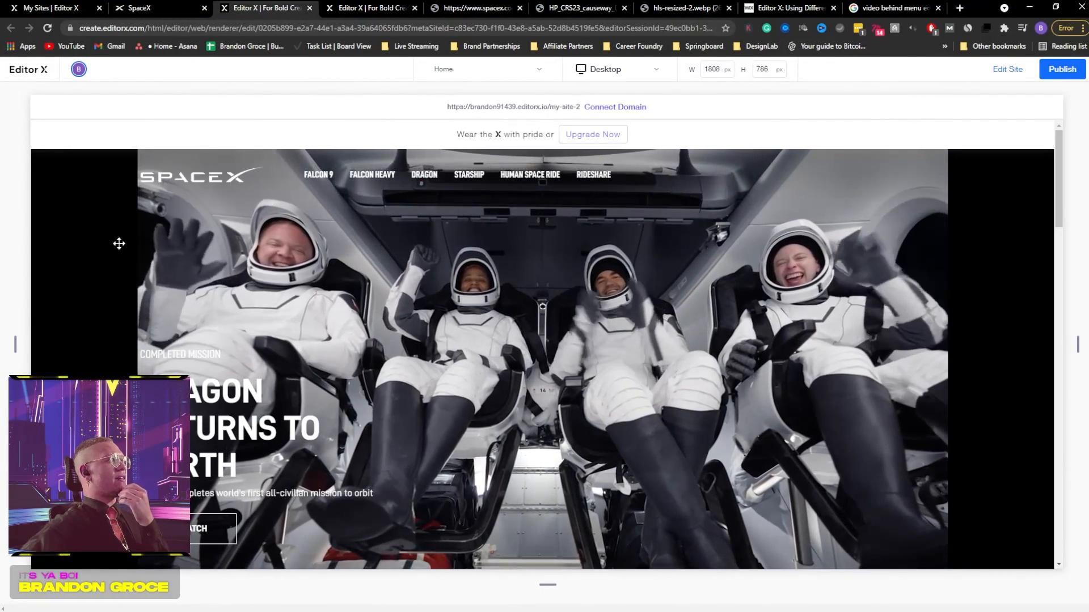
scroll(119, 244, down, 6)
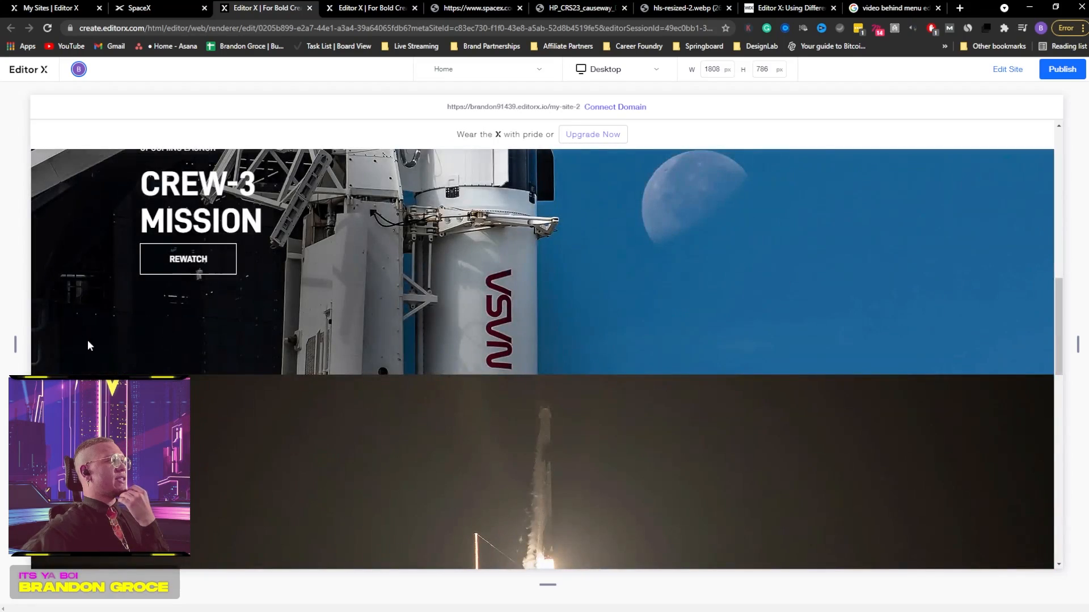
scroll(88, 344, down, 10)
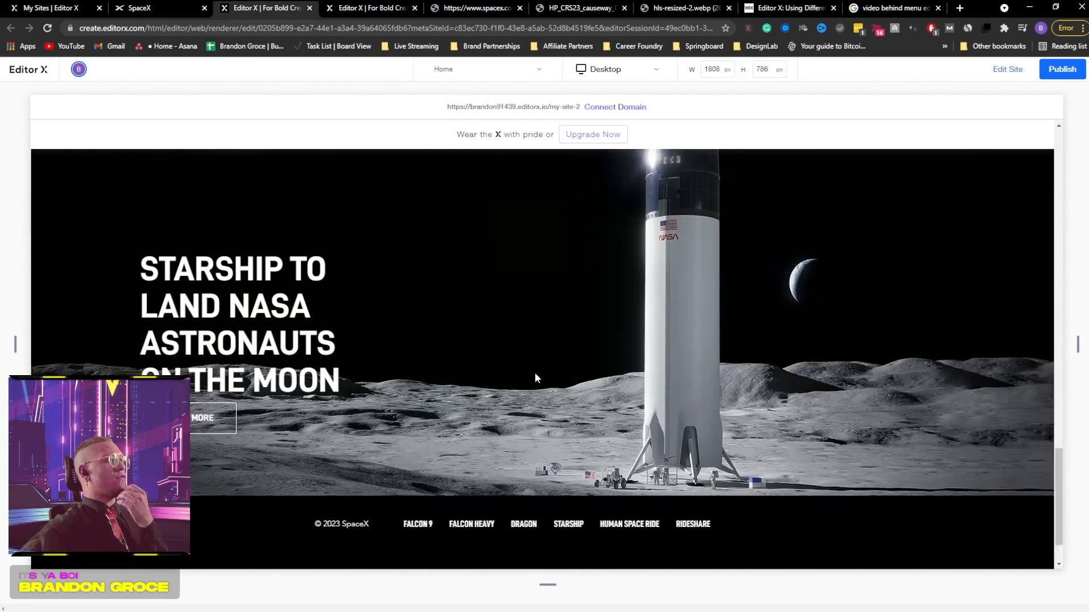
scroll(555, 343, up, 10)
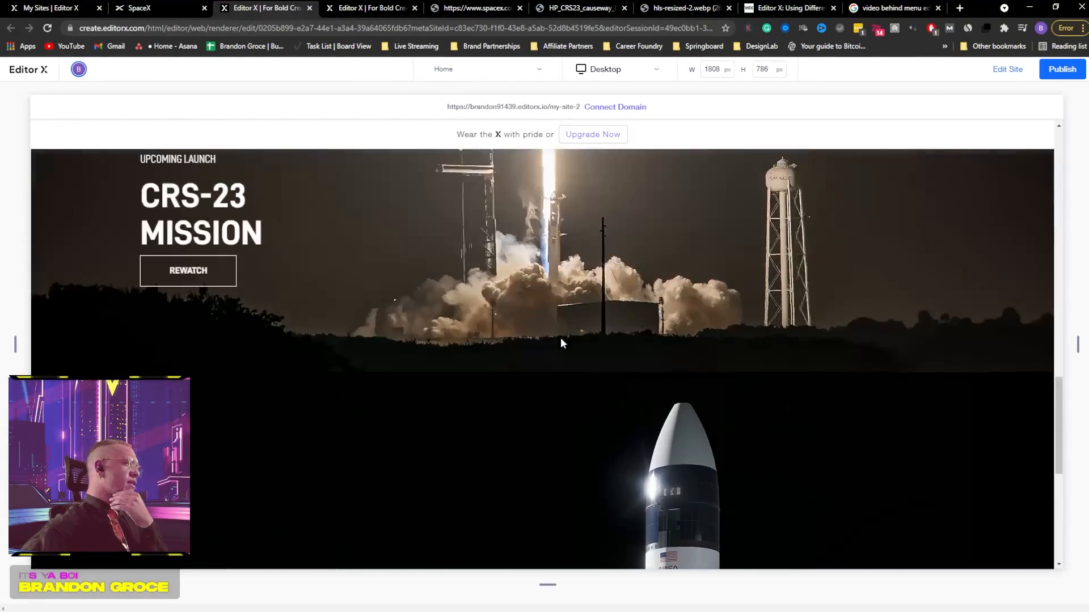
scroll(552, 345, up, 6)
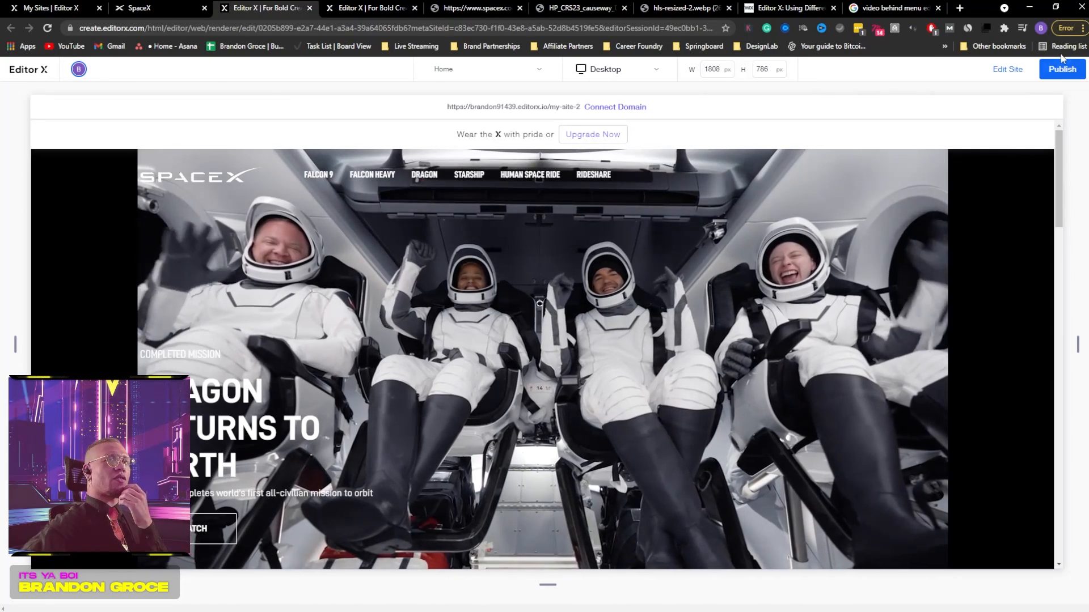
click(1008, 70)
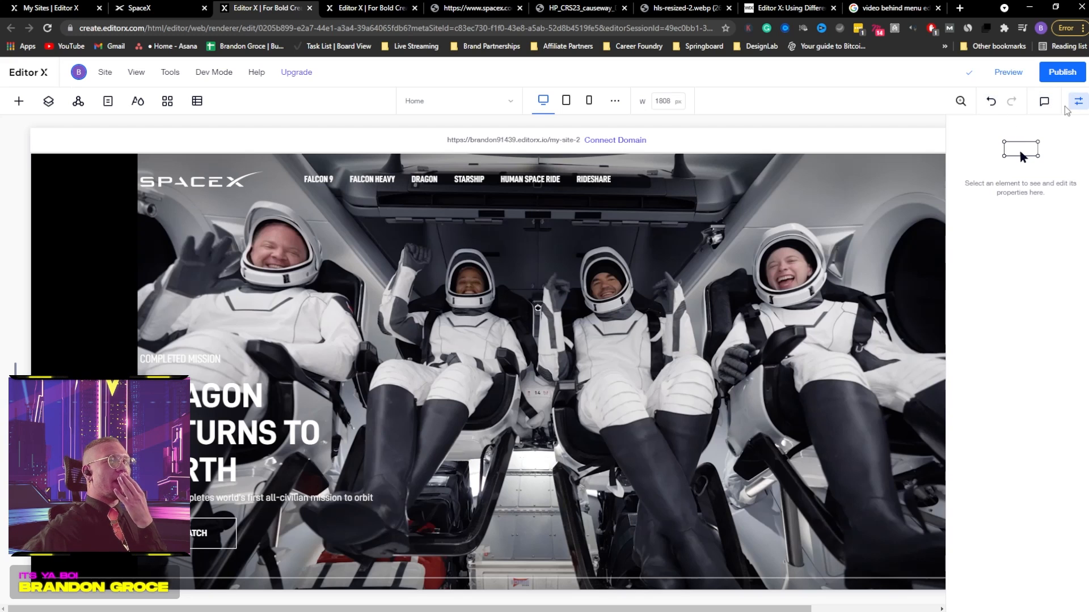
Try to play the Space X video file from the Downloads folder in the default player, and close the player
mouse_move(292, 604)
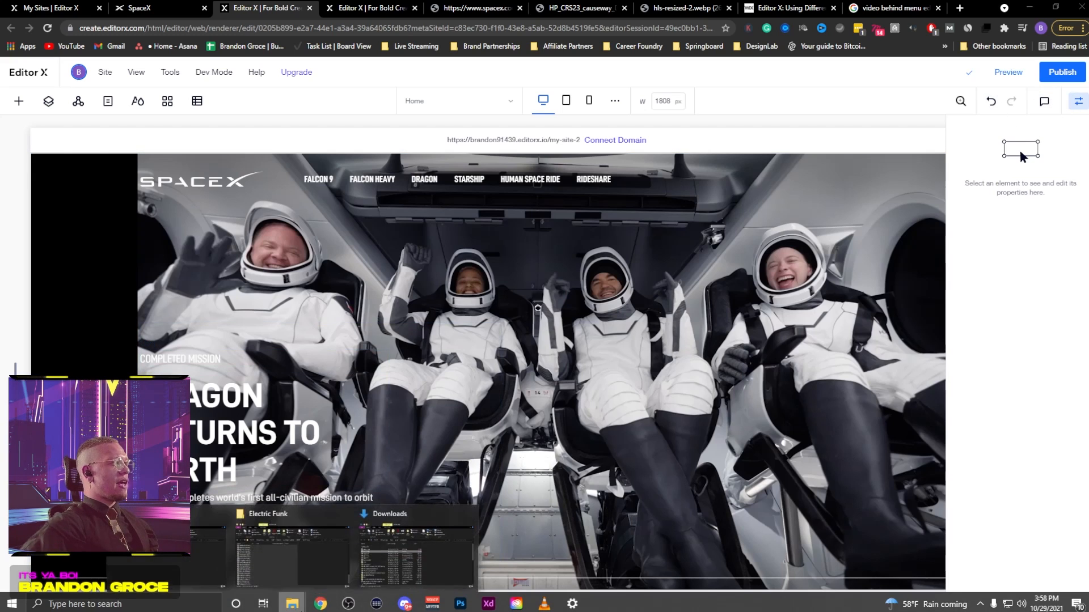
mouse_move(347, 554)
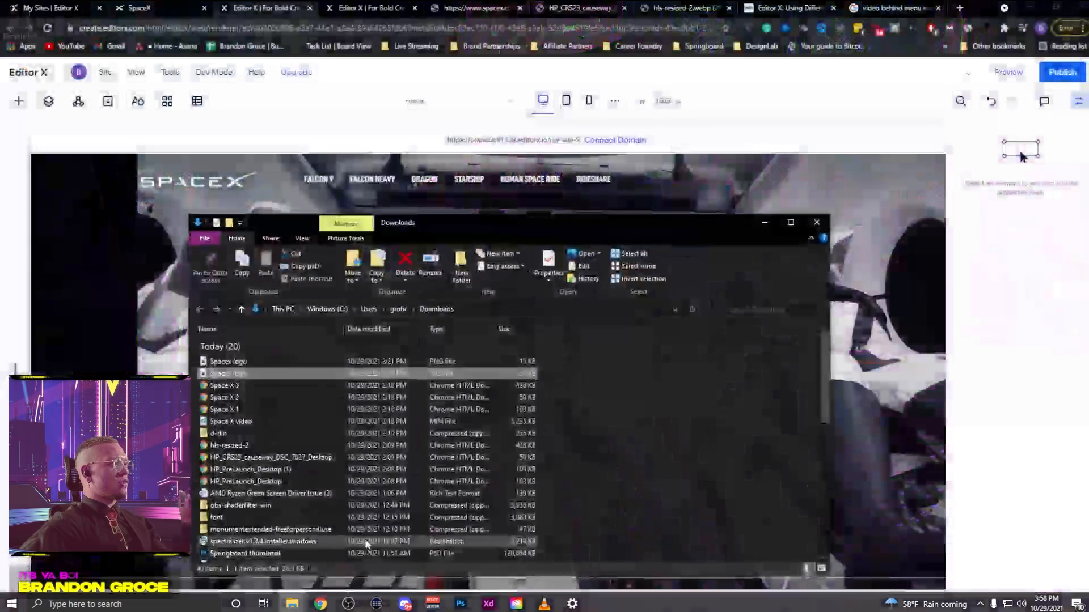
click(417, 553)
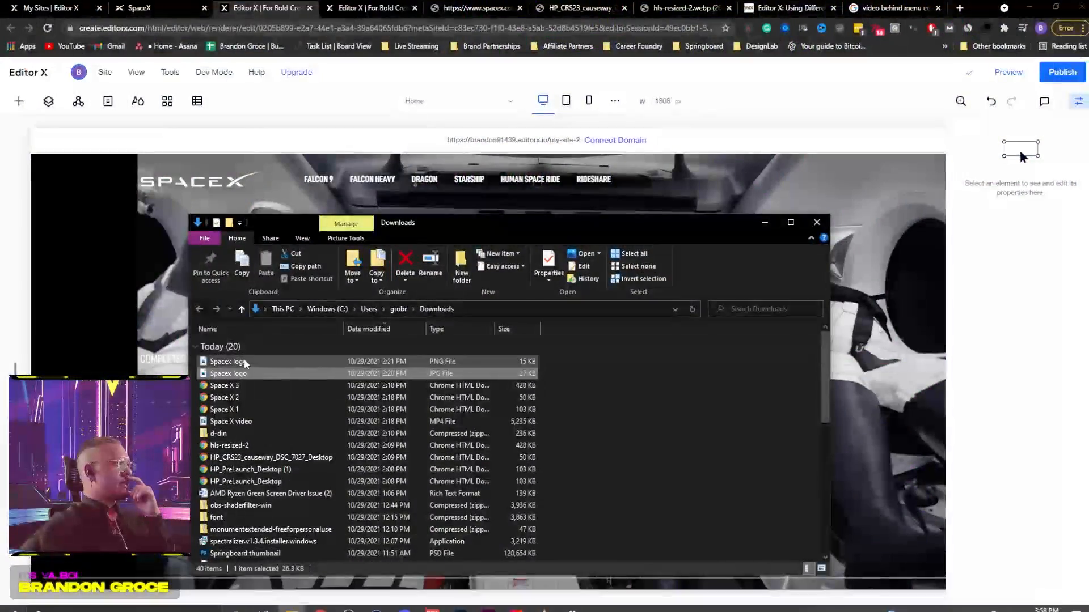
double_click(232, 423)
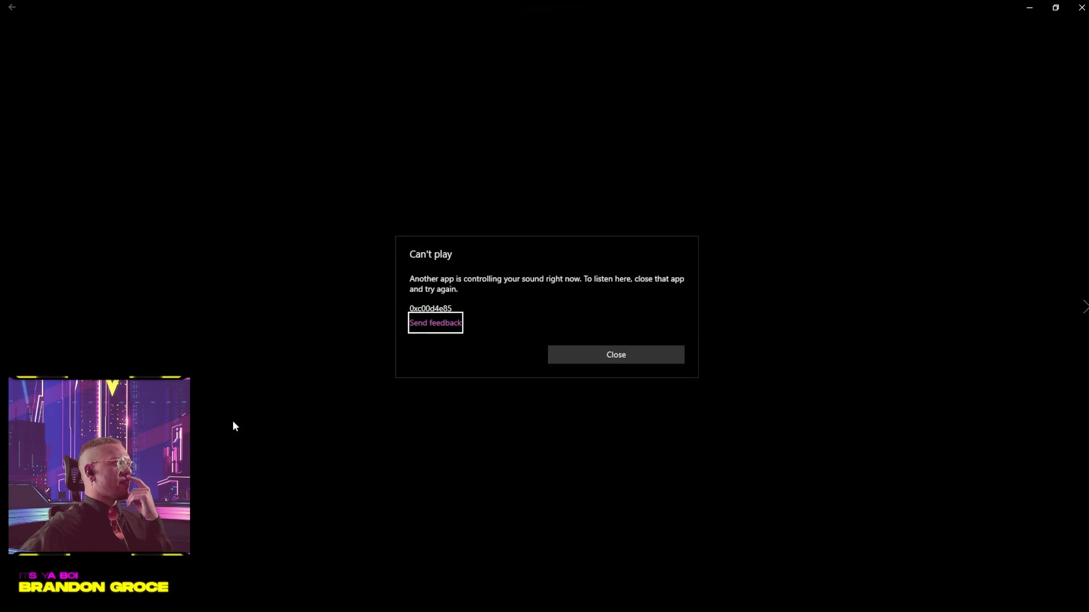
click(603, 360)
click(1080, 7)
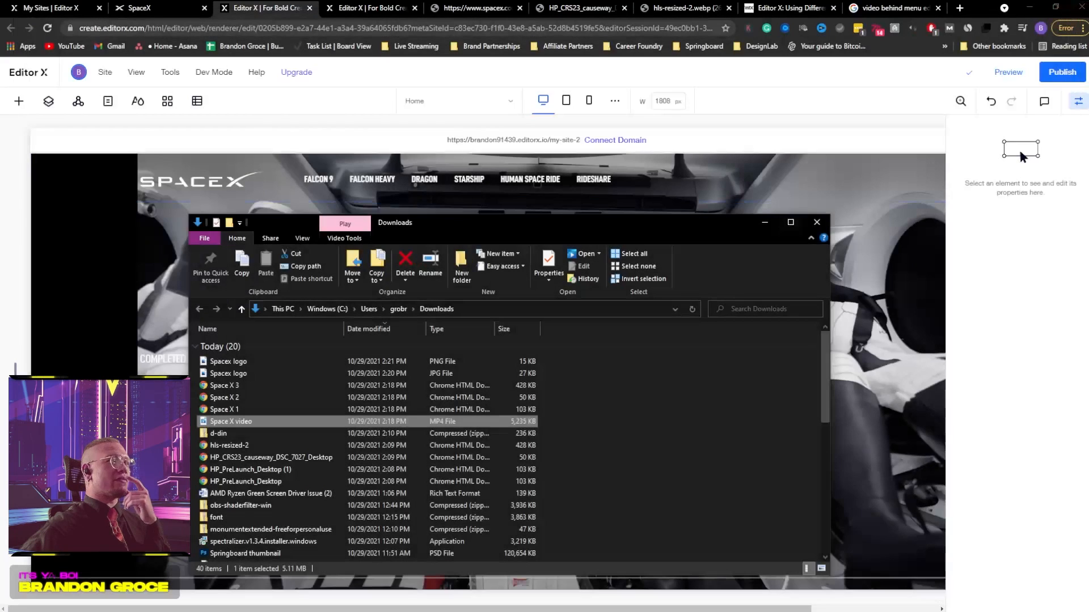
Open the Space X video file with VLC media player to check the original footage, and close the player
right_click(215, 422)
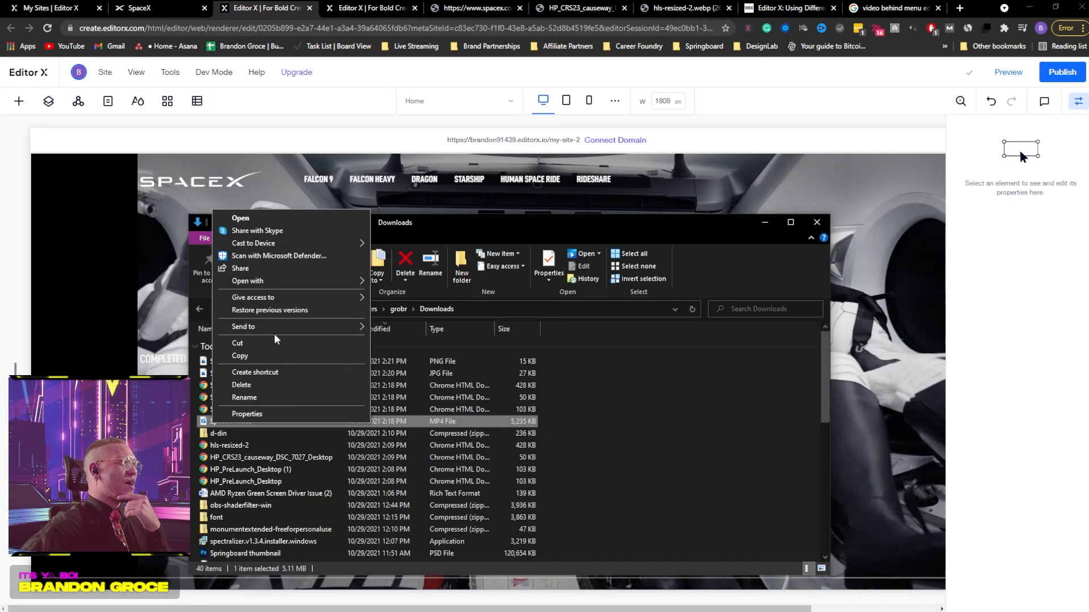
mouse_move(304, 281)
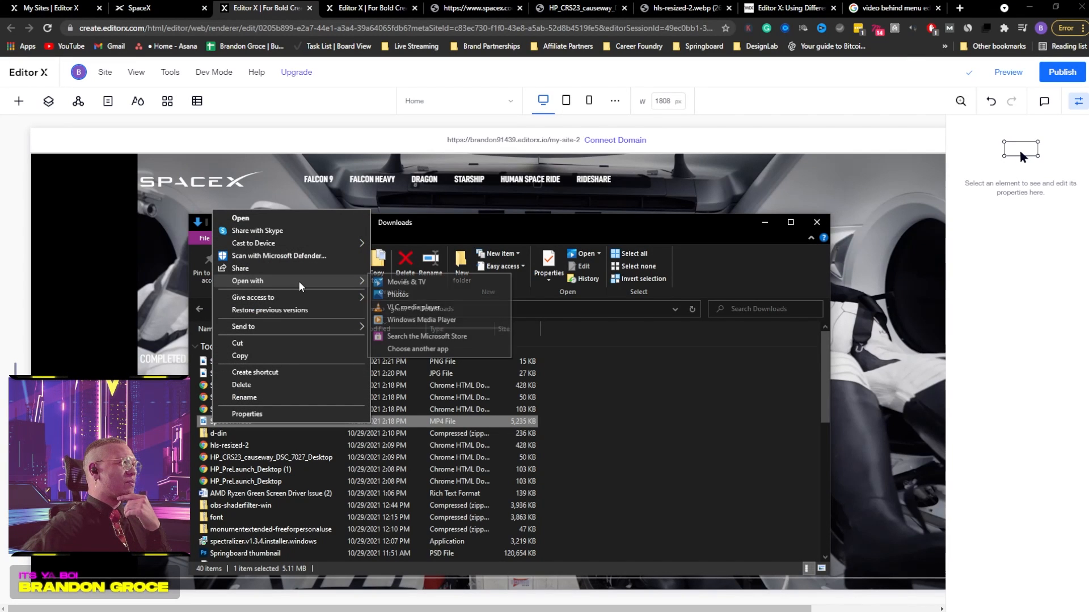
click(410, 307)
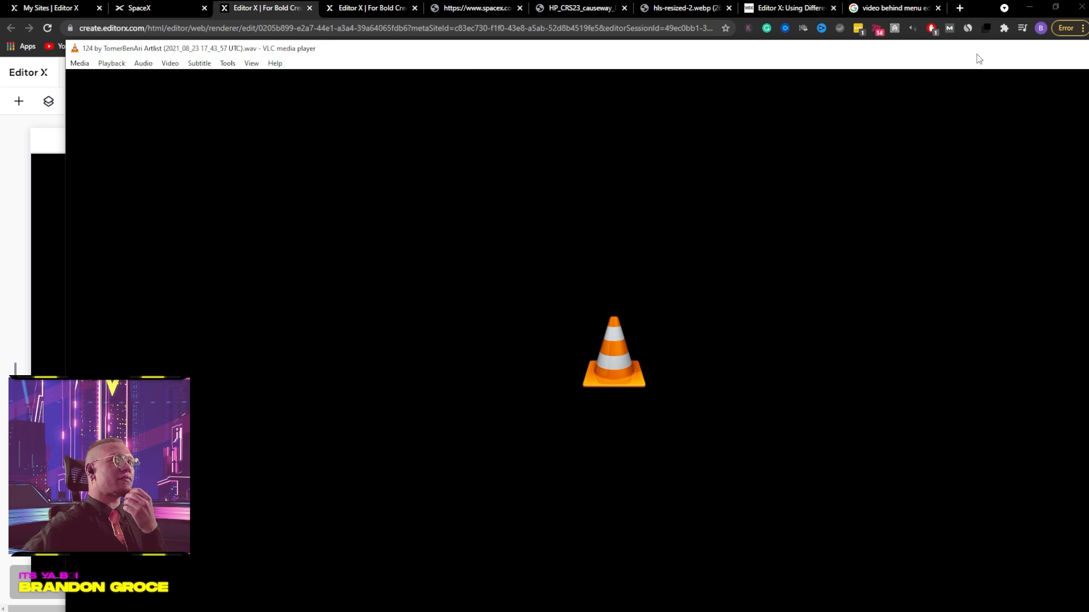
click(1038, 32)
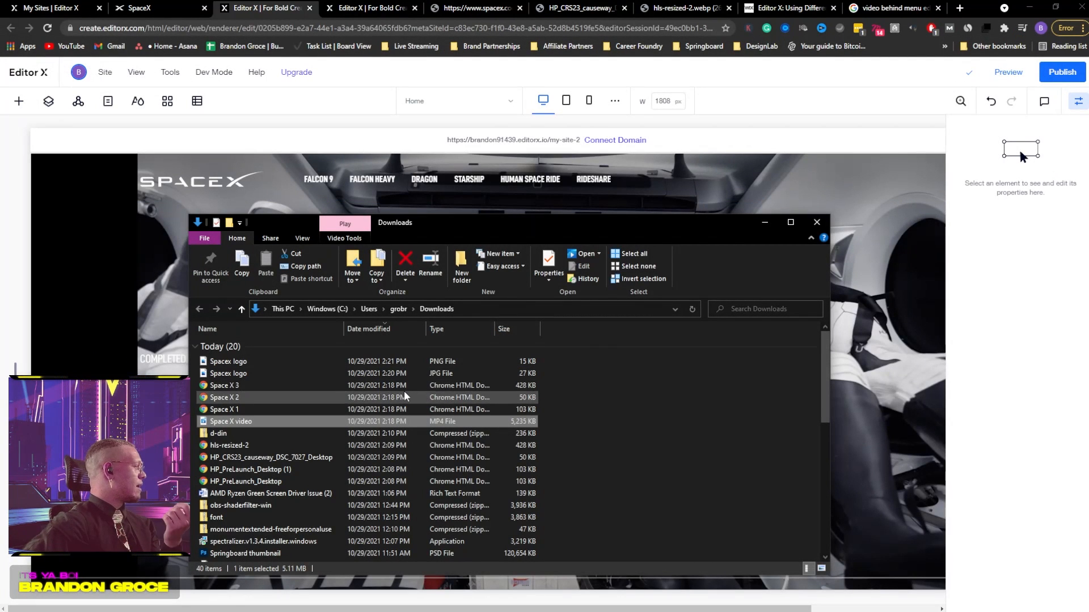
Bring up the Electric Funk music folder, show the options for its selected tracks, and put the folder away
mouse_move(291, 609)
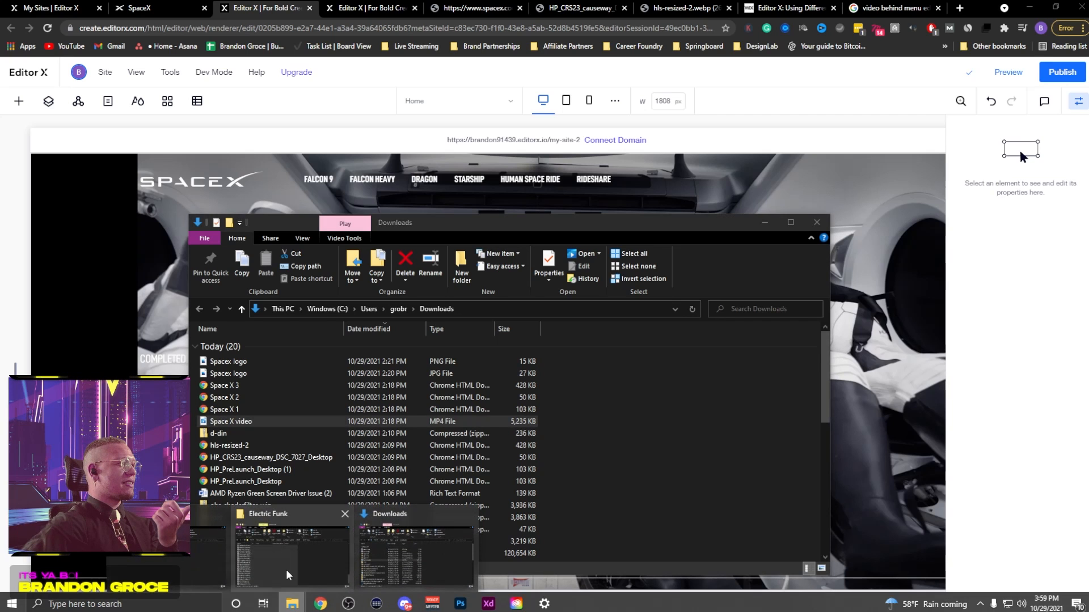
click(289, 553)
right_click(207, 336)
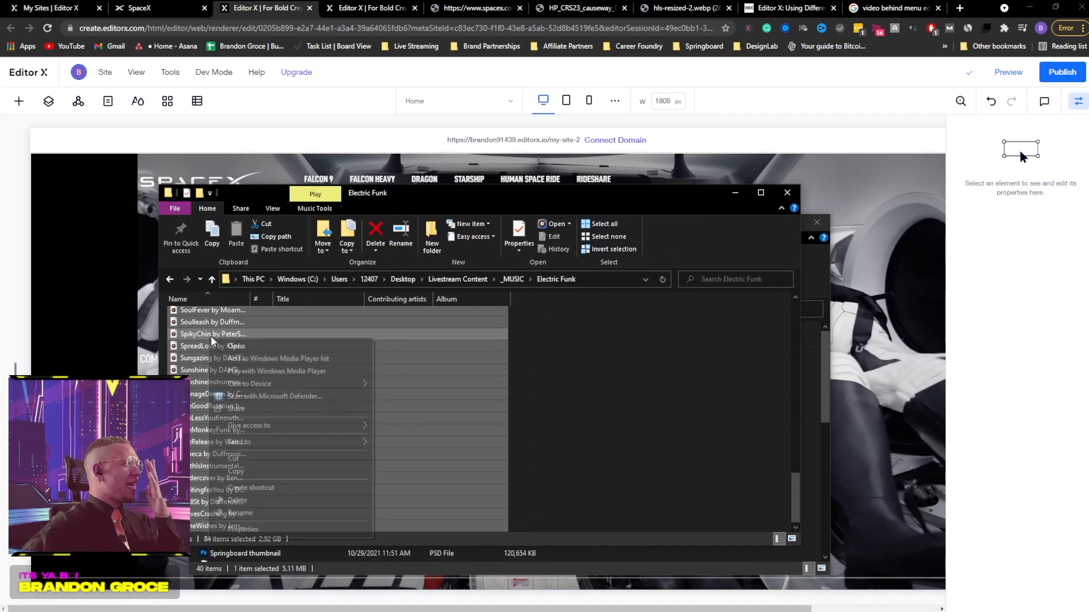
drag(389, 201, 255, 611)
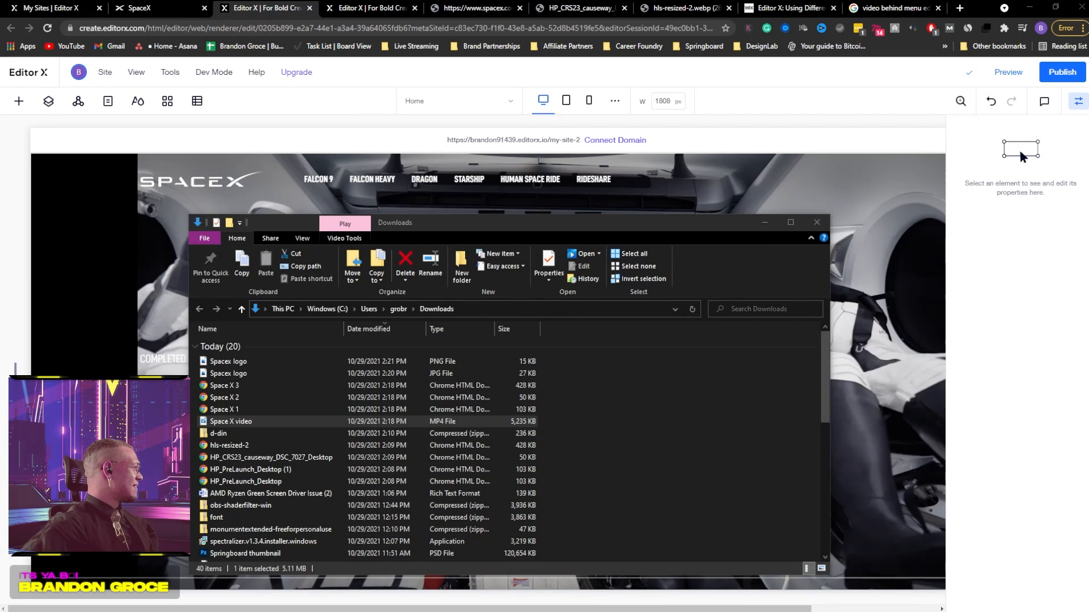
Reposition the hero video player freehand so it aligns with the section's top and side edges
click(130, 279)
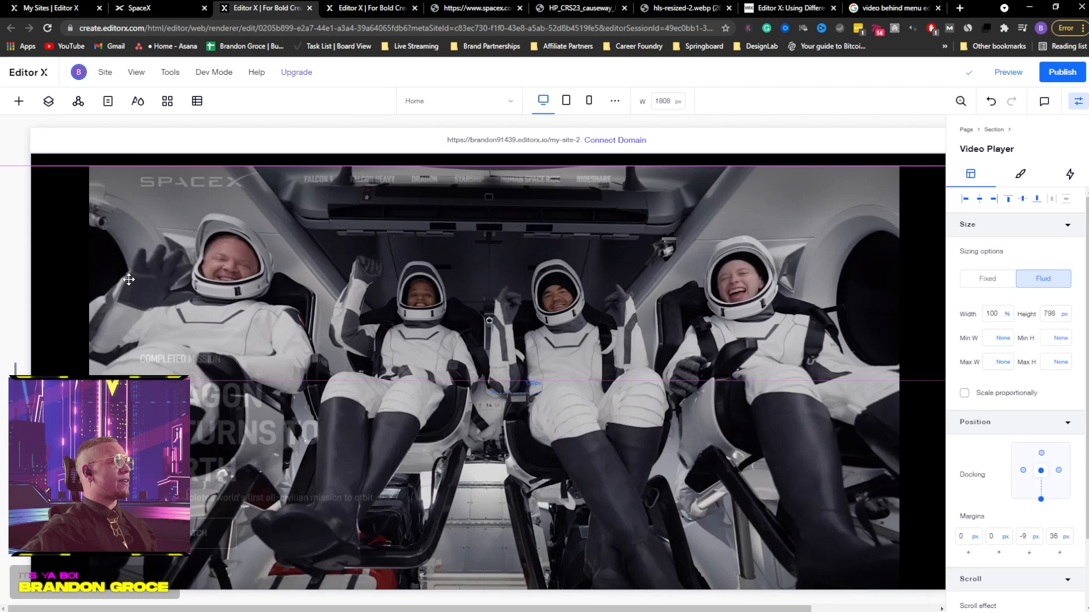
drag(129, 280, 150, 251)
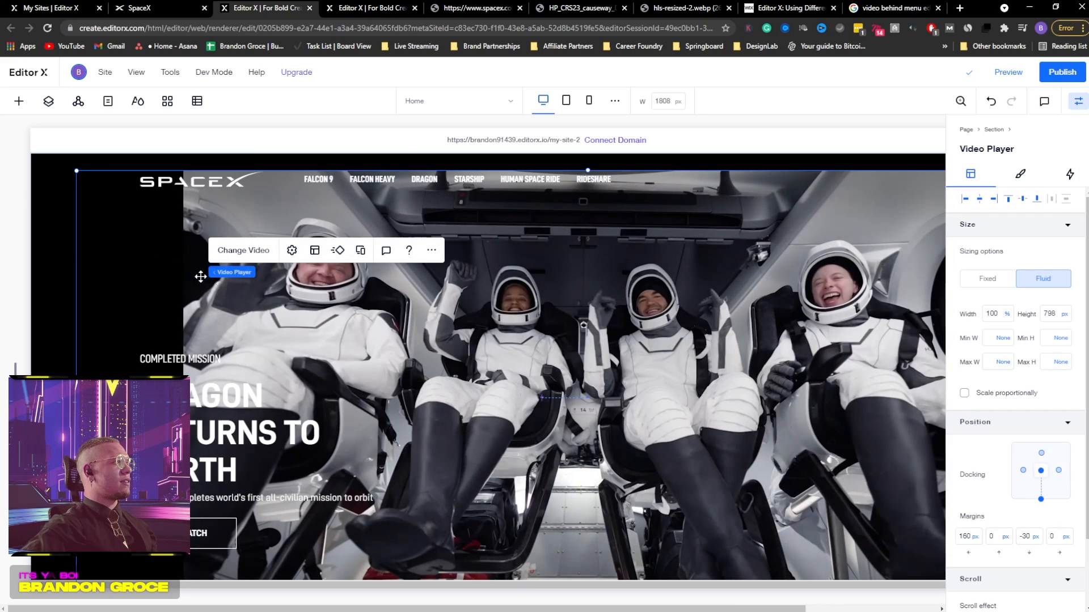
click(48, 104)
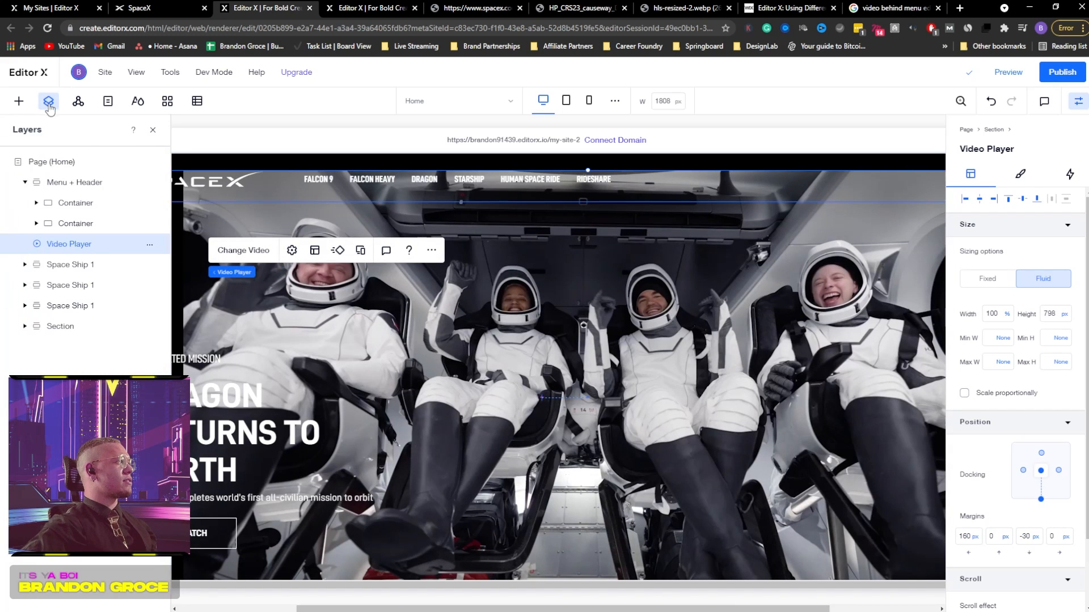
click(152, 133)
click(1078, 101)
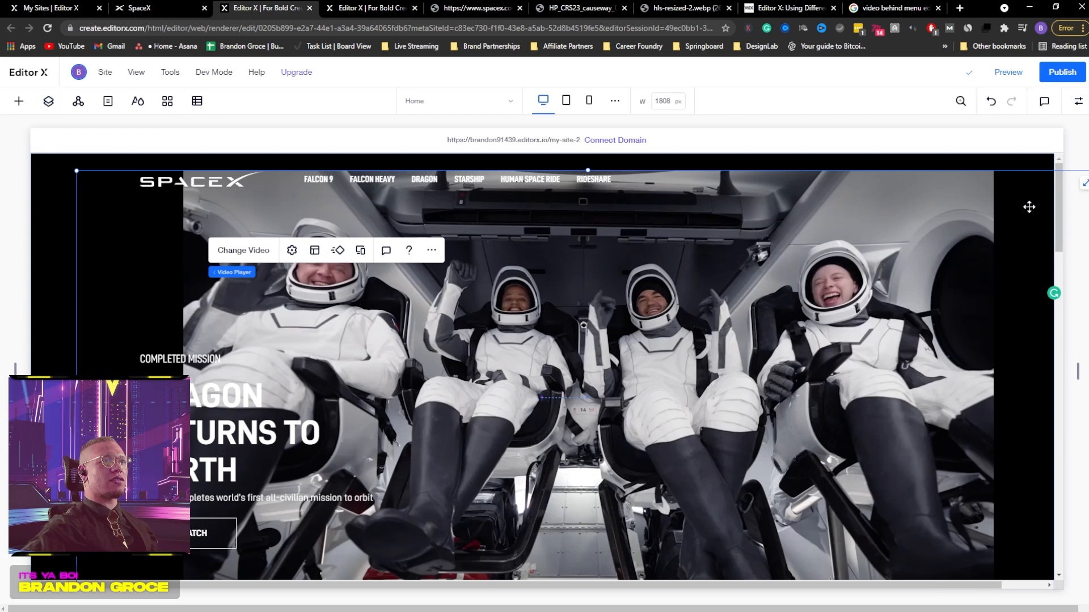
drag(892, 213, 830, 197)
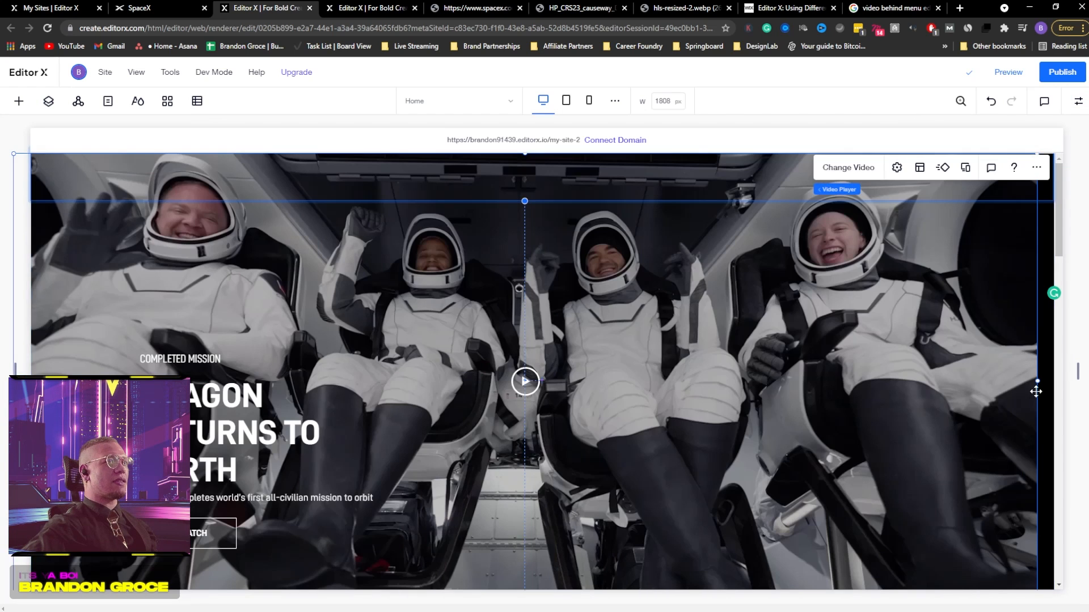
drag(892, 352, 913, 352)
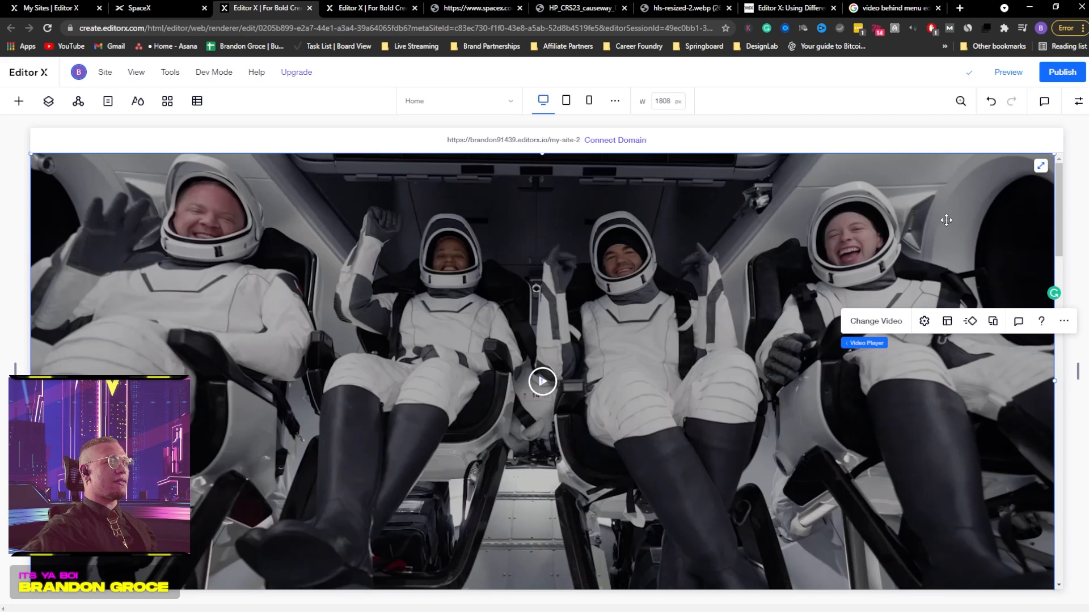
Move the Video Player layer below both containers in Menu + Header so it sits behind the menu and hero text
click(57, 107)
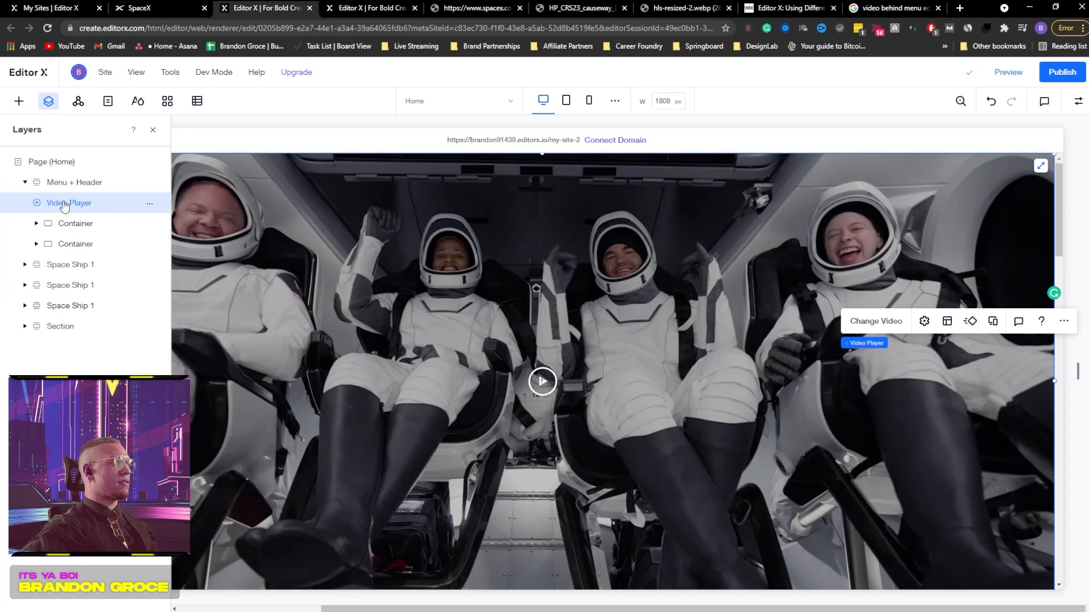
drag(60, 202, 57, 249)
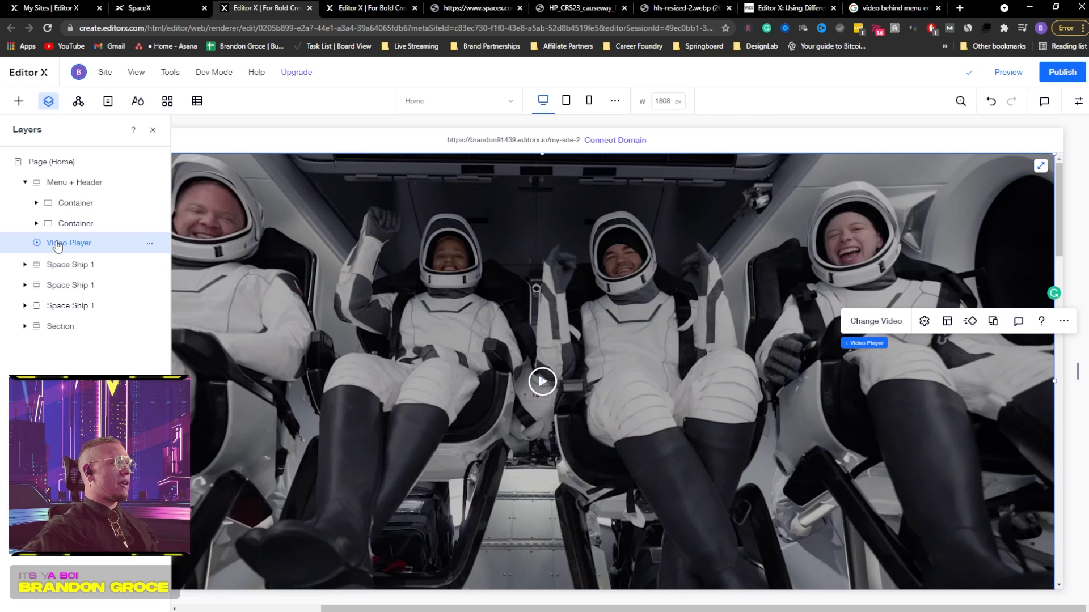
click(153, 132)
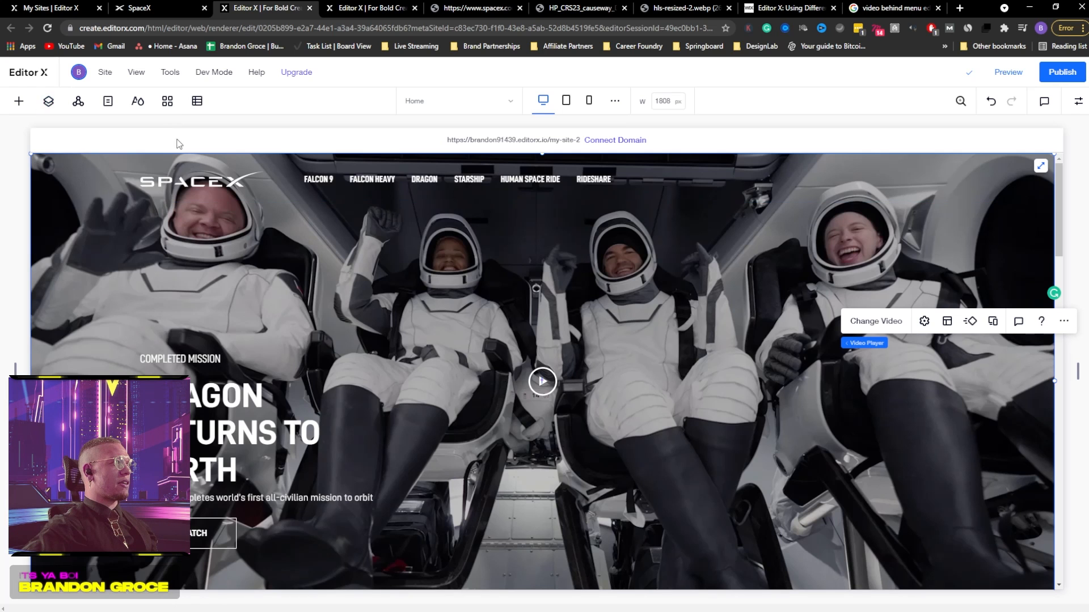
Preview the homepage again to check how the hero video fits its section
click(1004, 75)
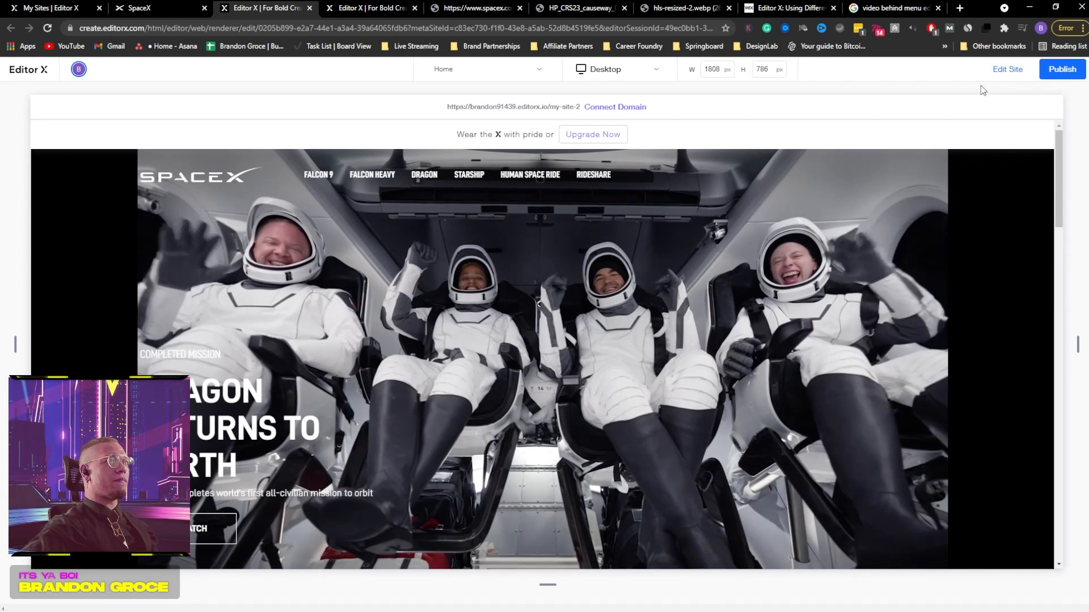
click(1009, 70)
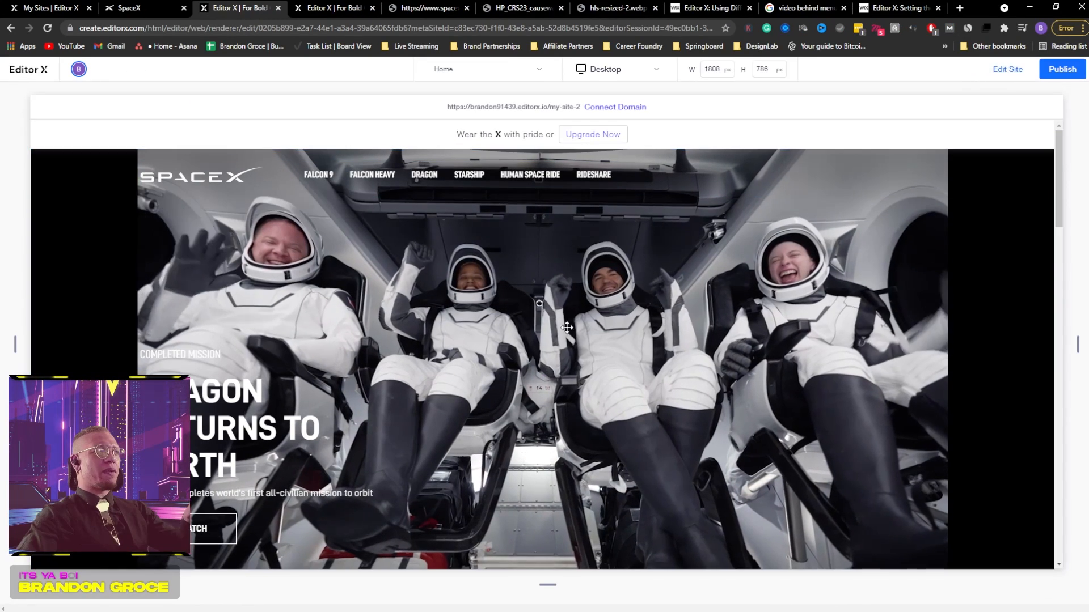
scroll(562, 334, down, 2)
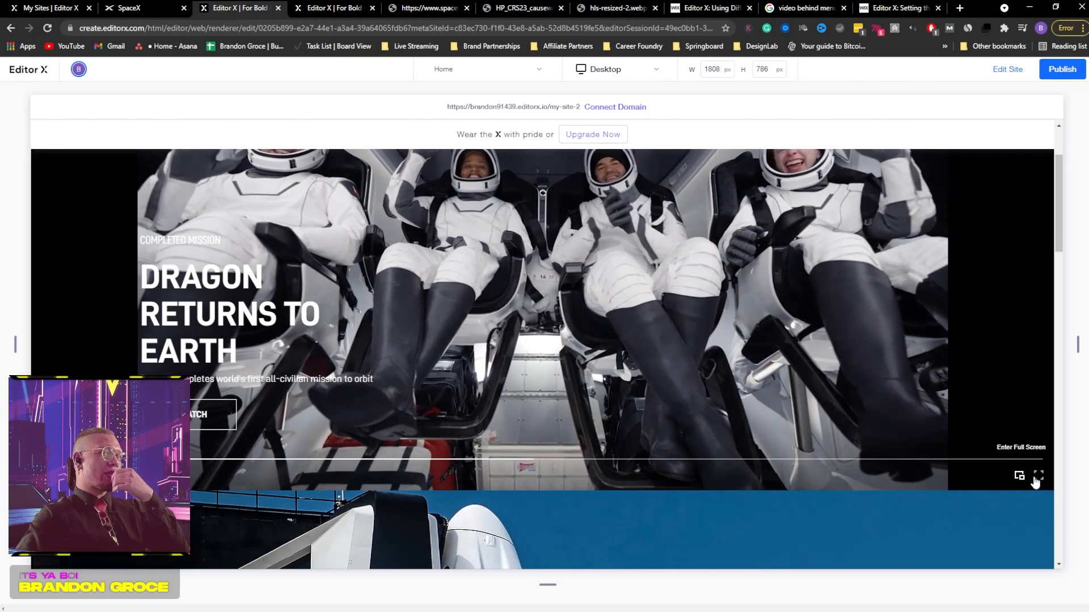
Return from the preview to editing and delete the Video Player from the hero section
scroll(740, 432, up, 2)
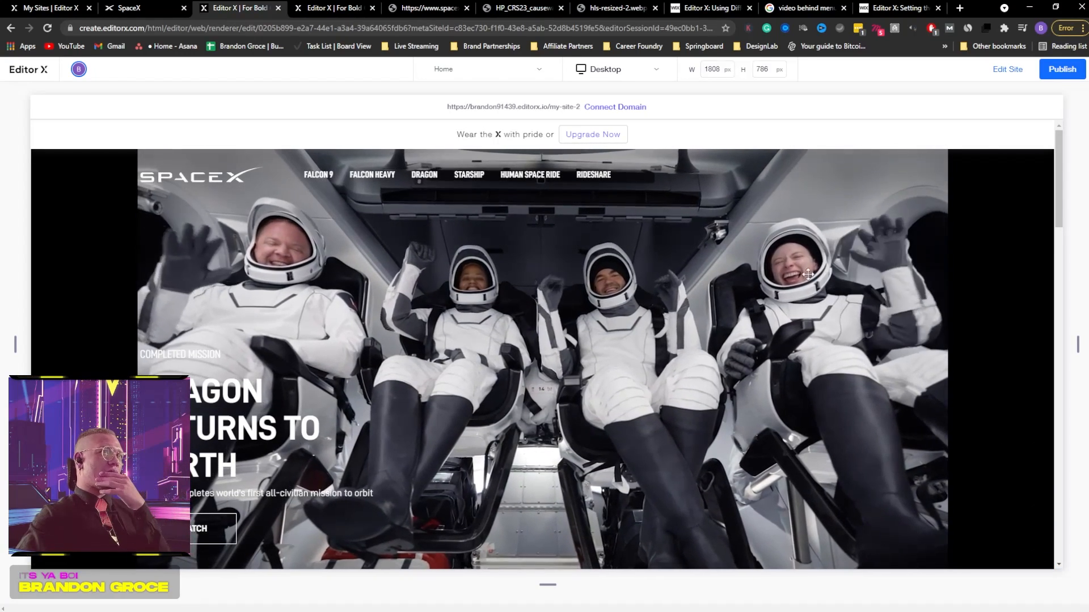
click(1004, 69)
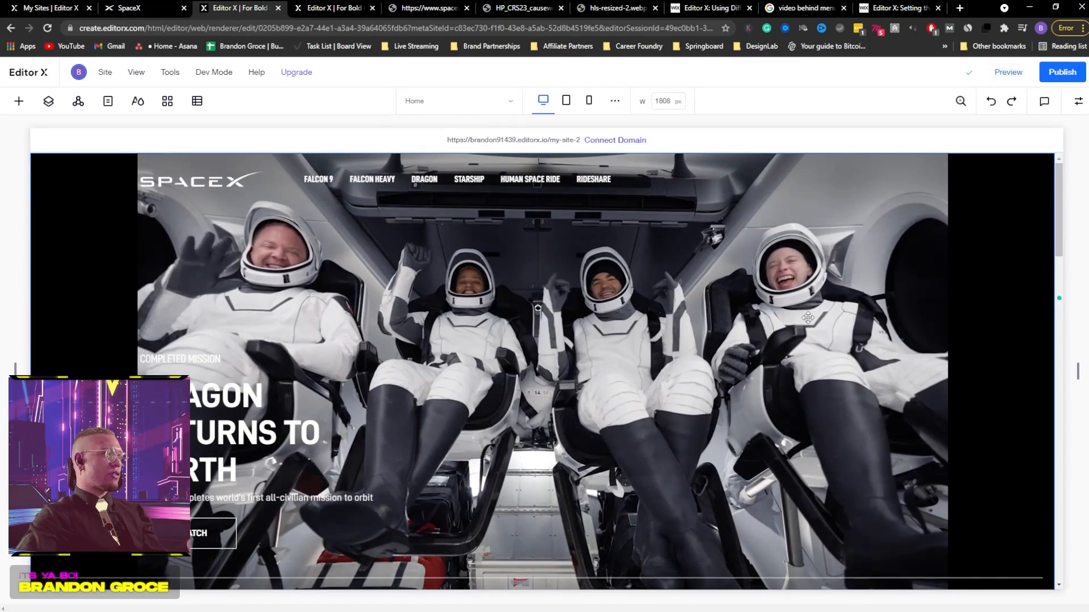
scroll(899, 227, down, 3)
click(949, 229)
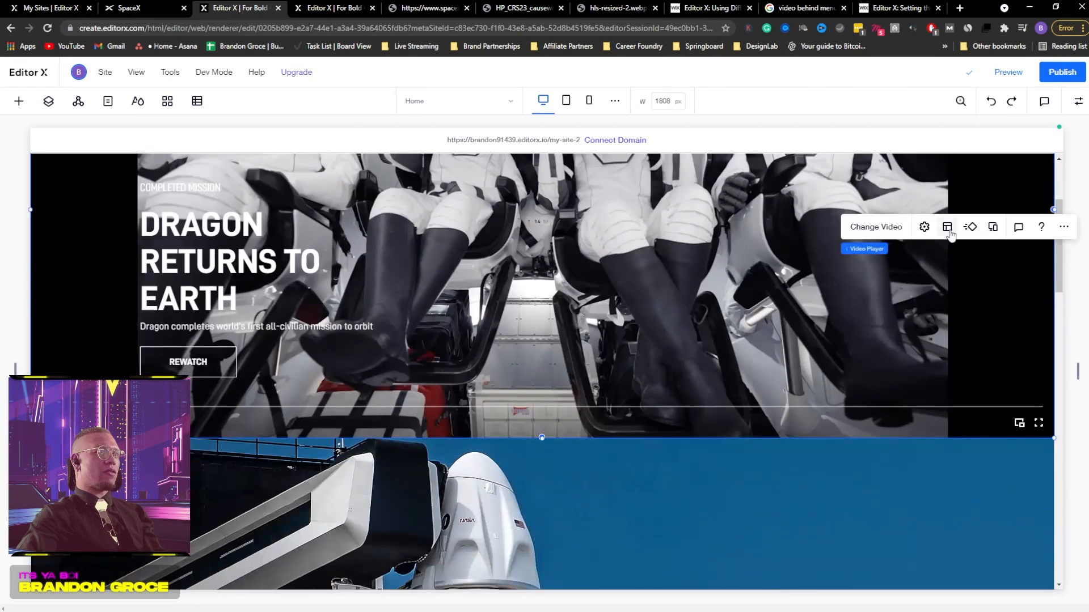
key(Delete)
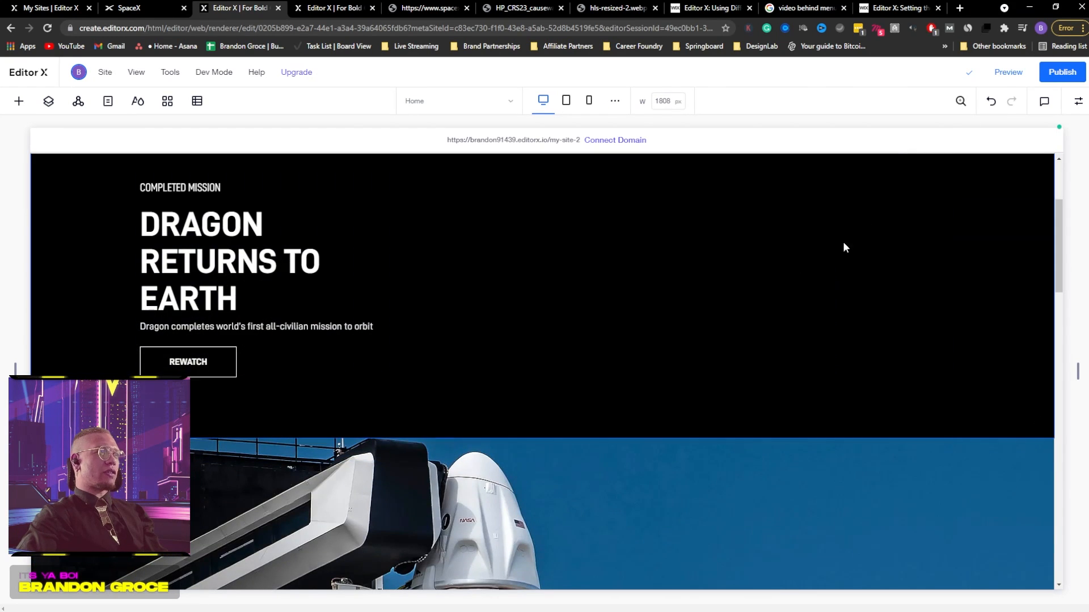
Add the jellyfish VideoBox to the hero section and stretch it to fill the section
click(18, 102)
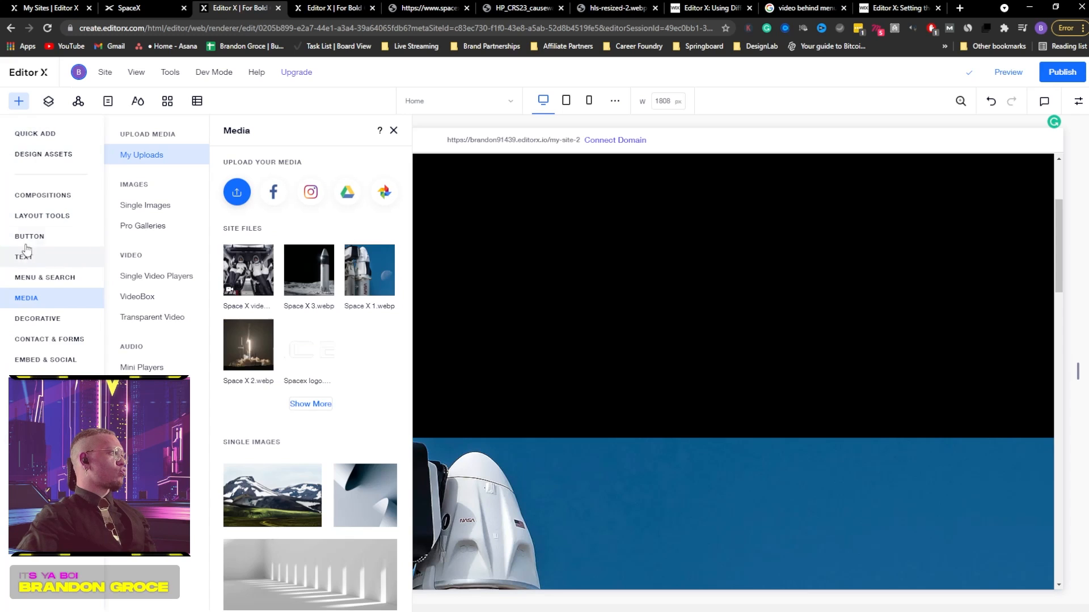
click(138, 297)
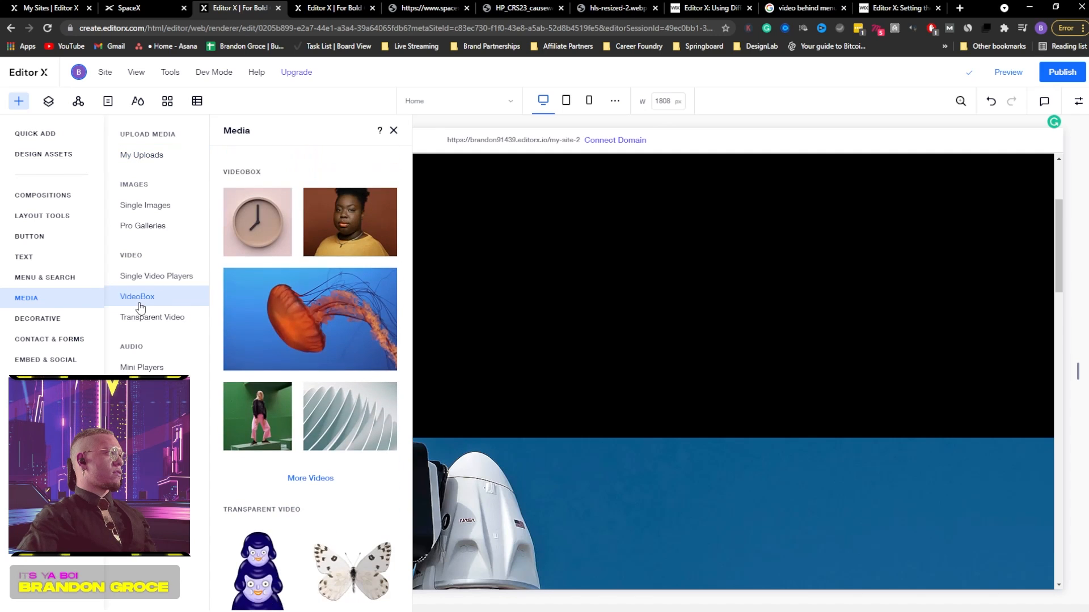
drag(335, 312, 702, 274)
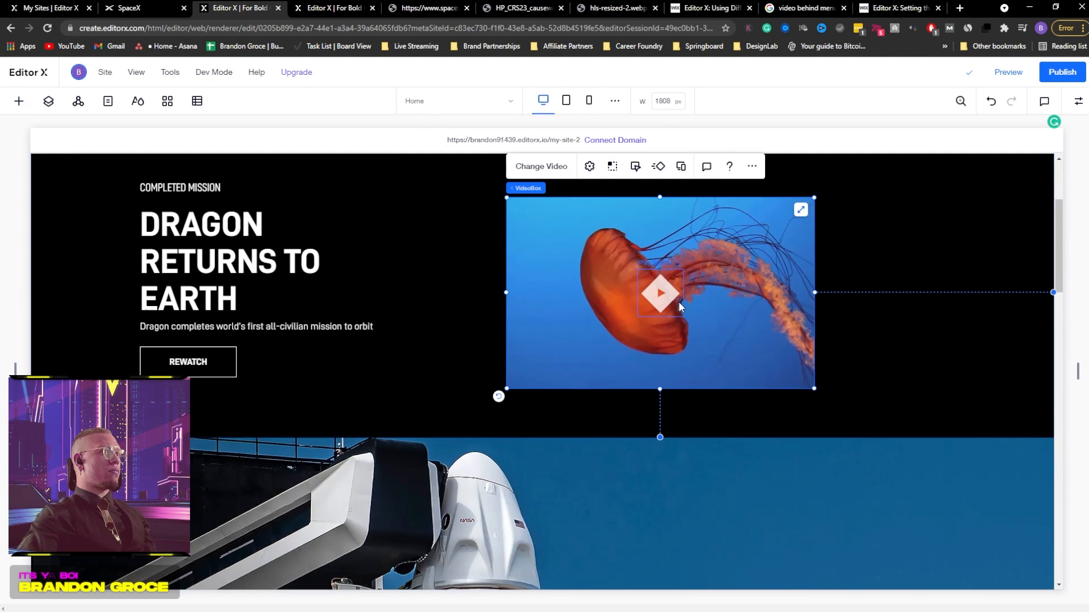
click(801, 268)
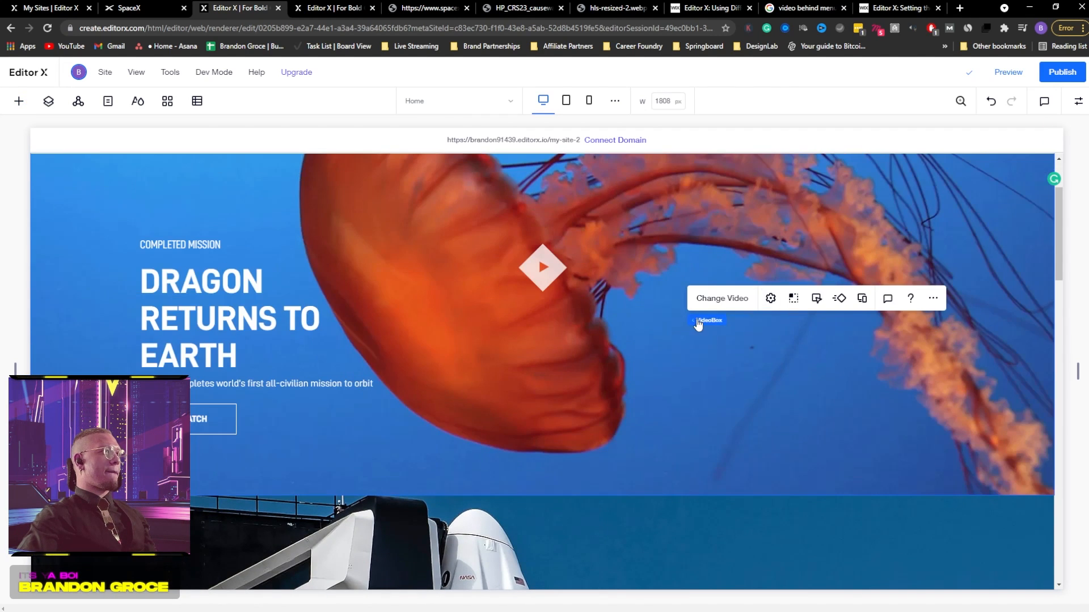
scroll(675, 387, up, 2)
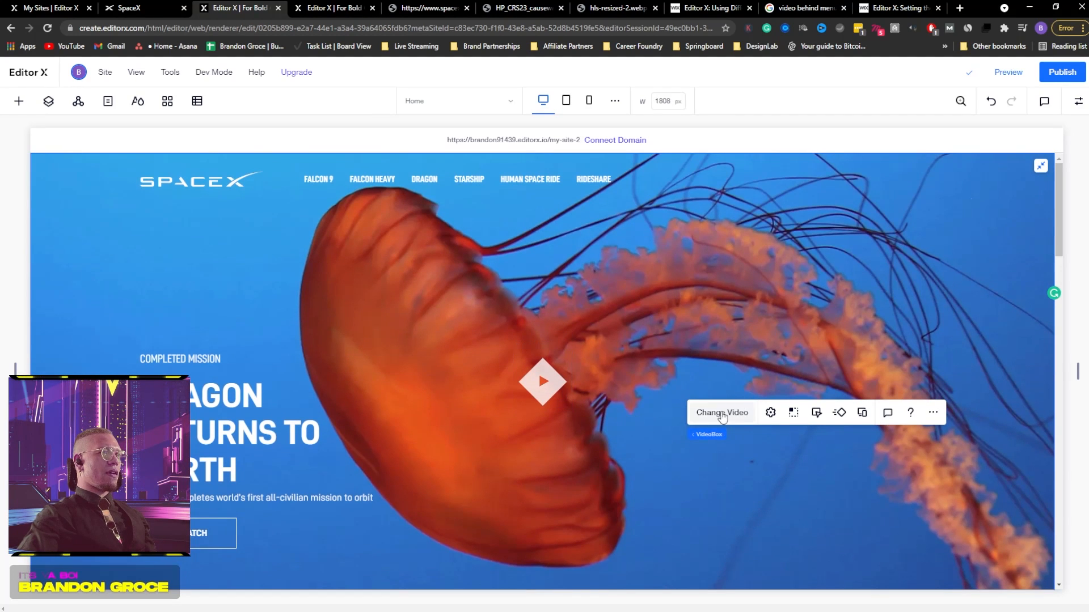
Replace the VideoBox's jellyfish clip with Space X video.mp4 from the site files
click(771, 413)
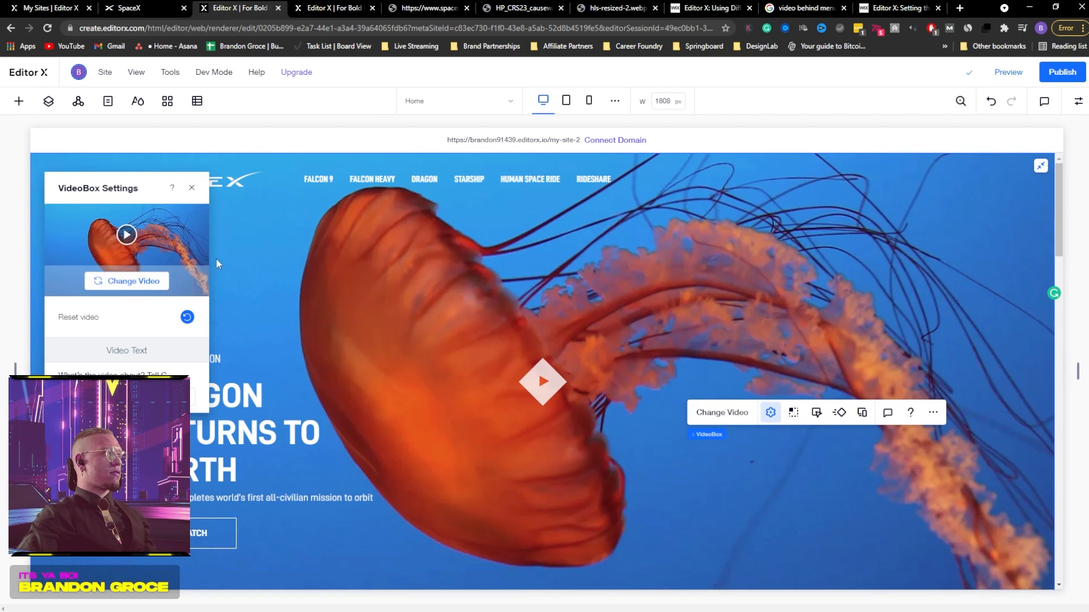
click(128, 280)
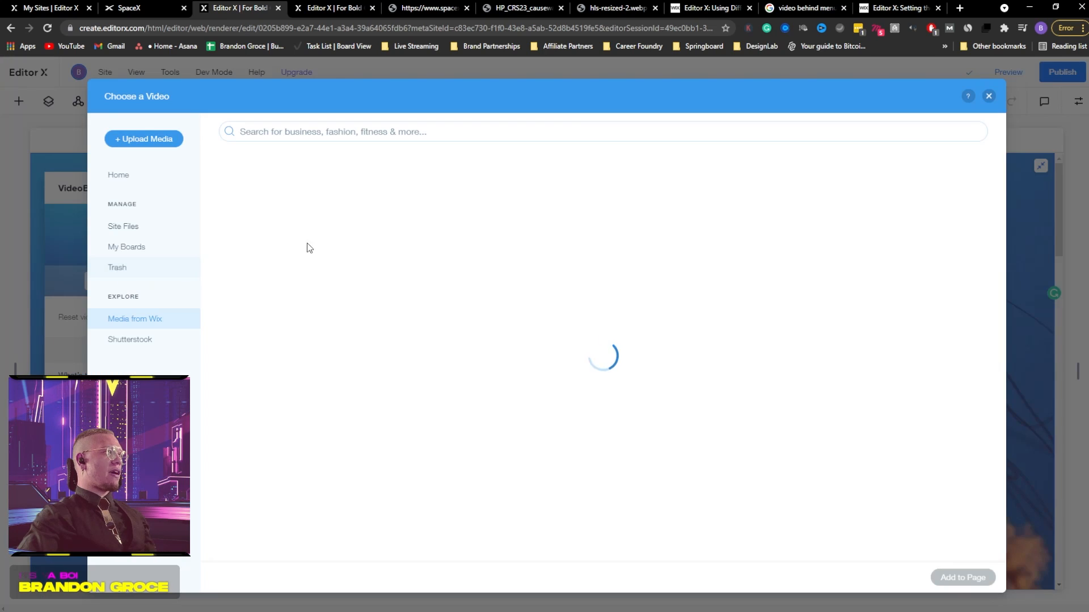
click(132, 232)
click(291, 290)
click(267, 237)
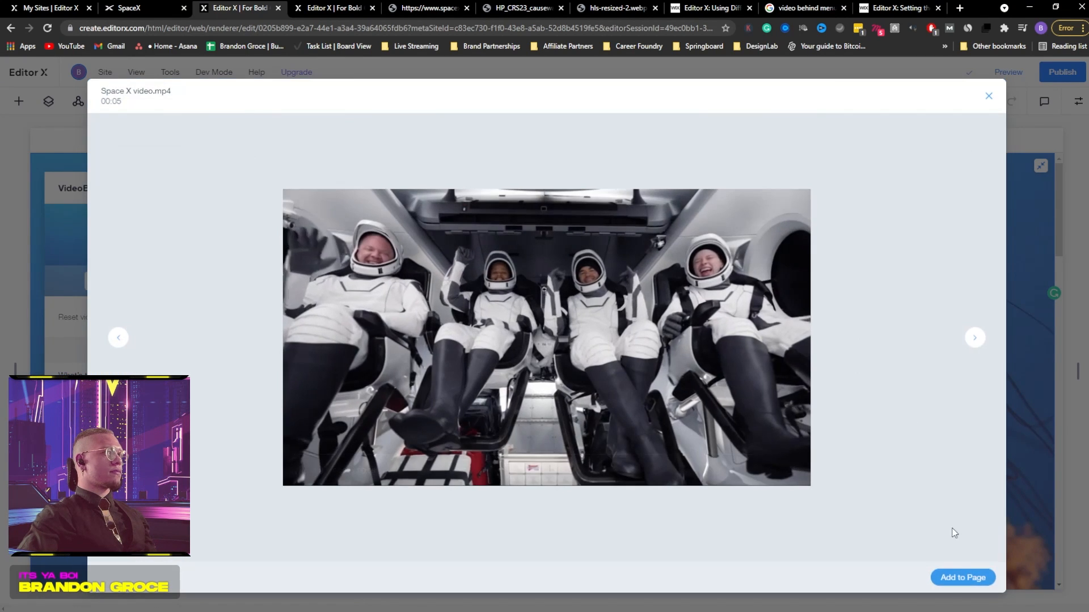
click(944, 576)
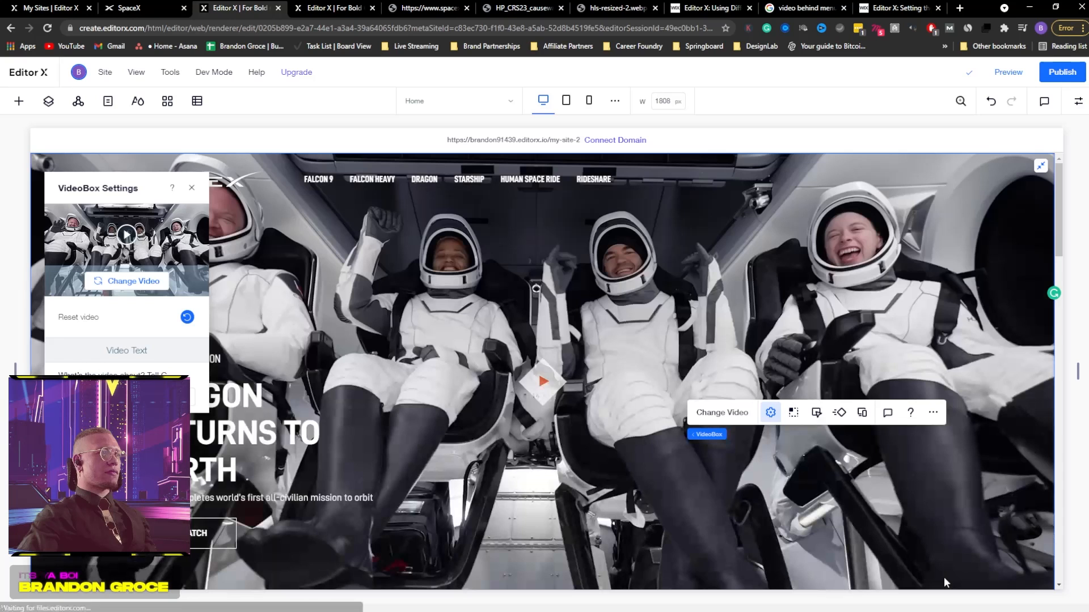
Change the VideoBox's big play button to the circular design
click(542, 375)
click(635, 326)
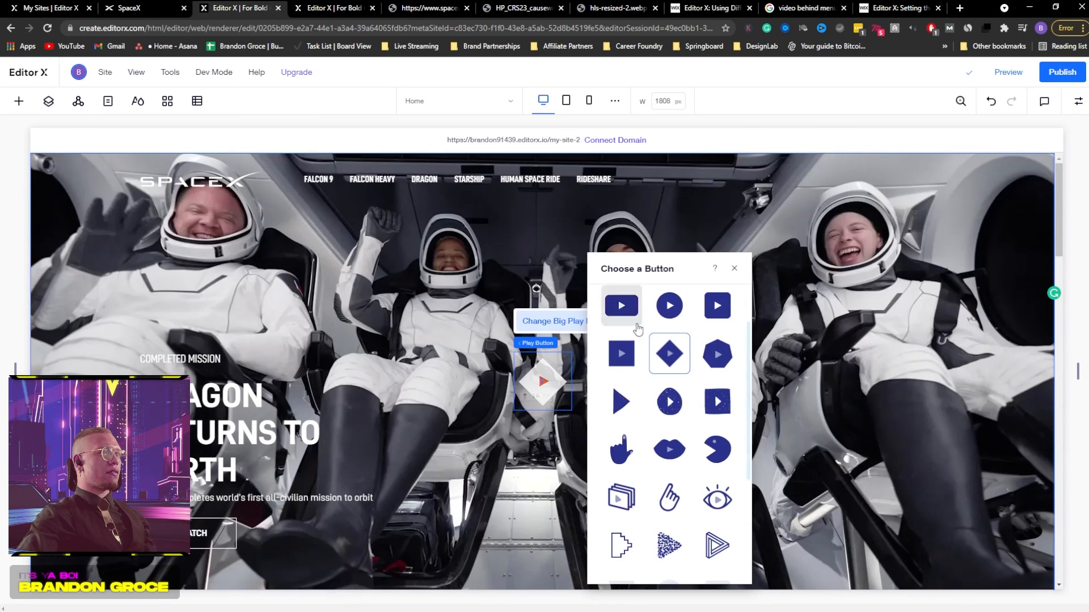
click(664, 312)
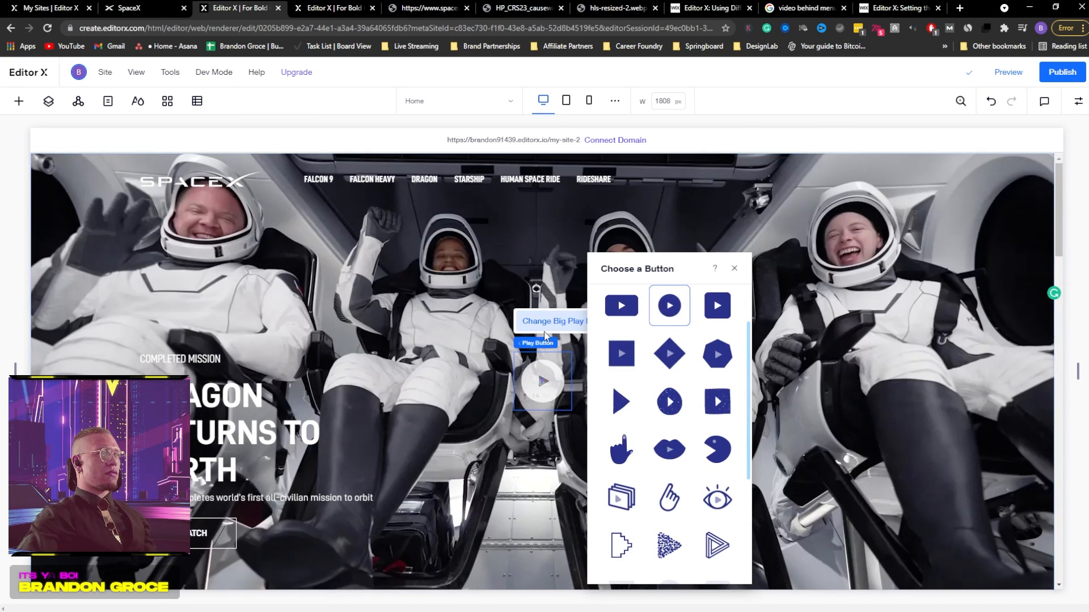
click(735, 216)
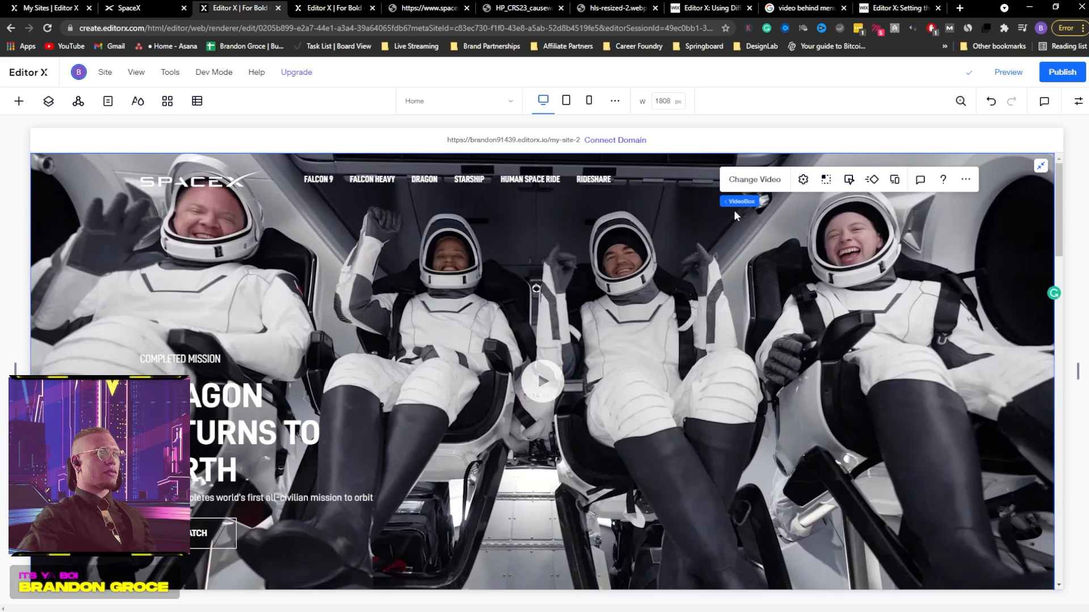
Lower the fill opacity of the VideoBox's play button to 46%
click(533, 379)
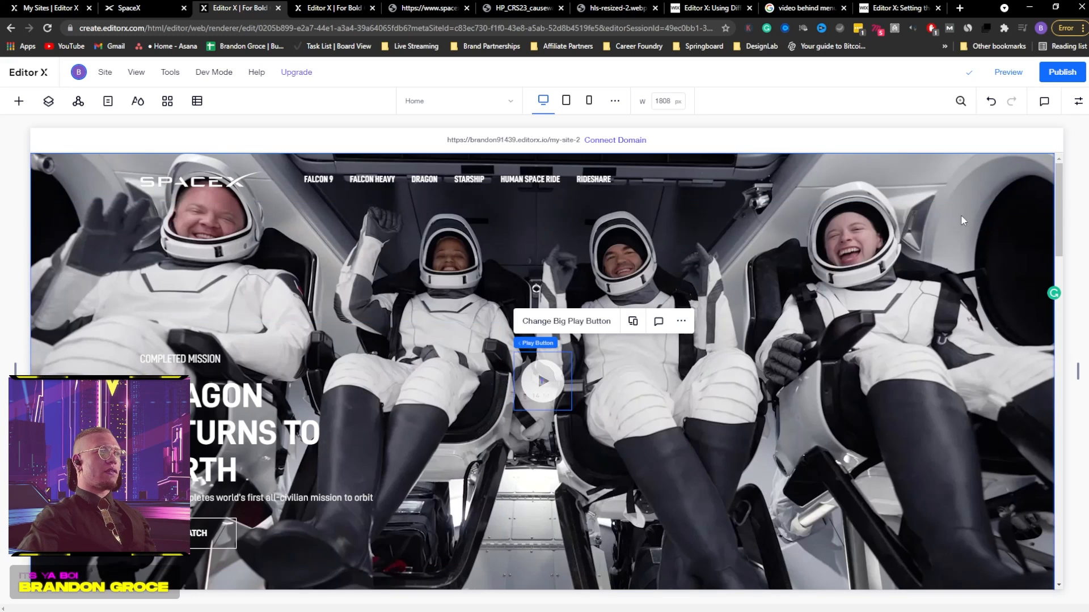
click(1078, 102)
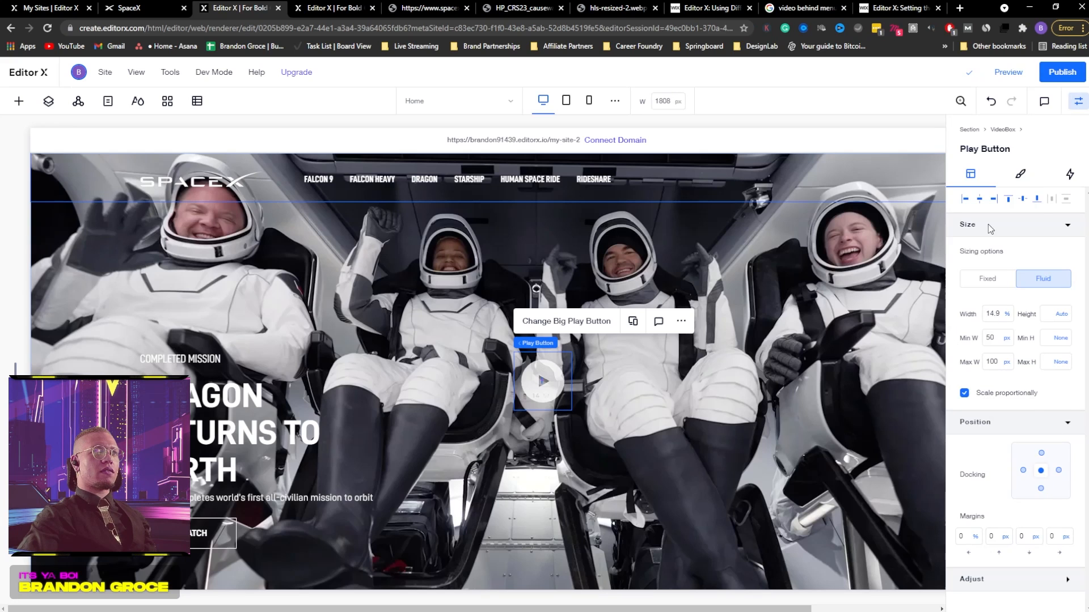
click(1019, 174)
click(969, 248)
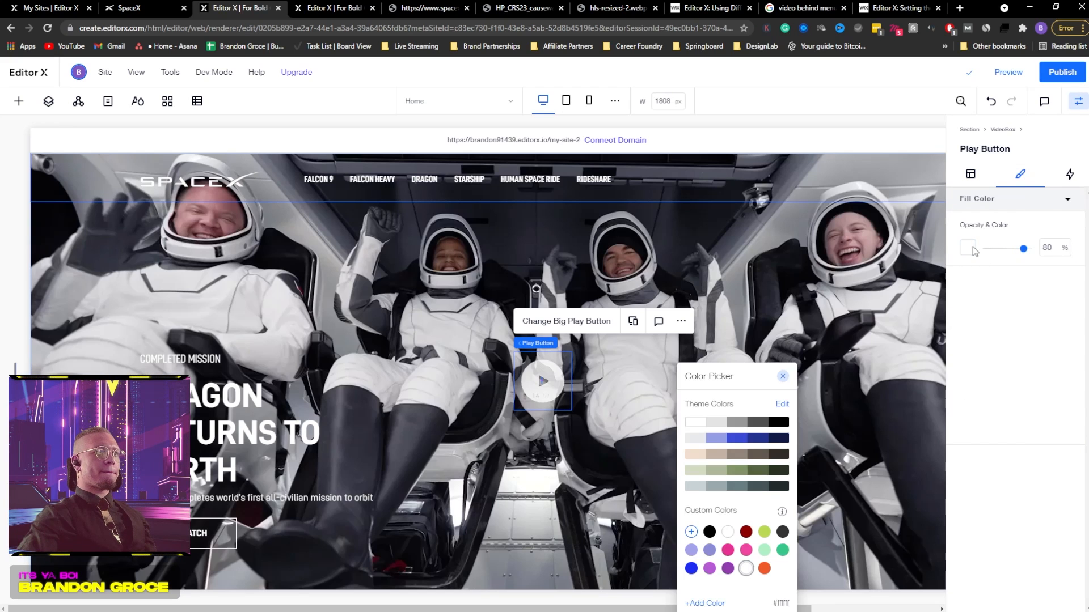
click(1022, 255)
drag(956, 258, 982, 75)
Check the faded play button in preview, and reduce its fill opacity to 0% back in the editor
click(1006, 74)
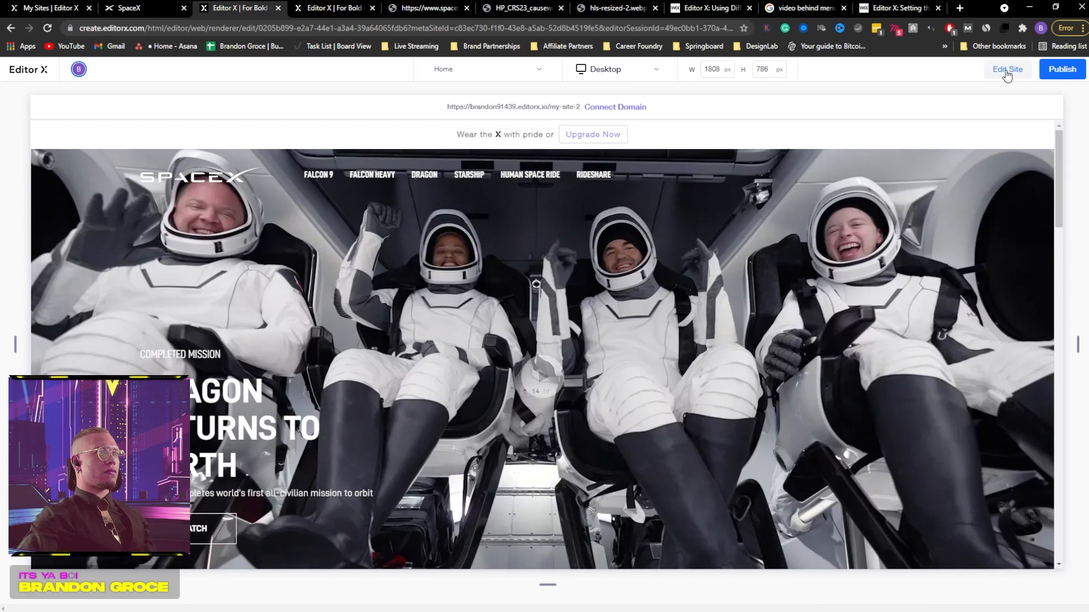
click(1007, 74)
click(564, 372)
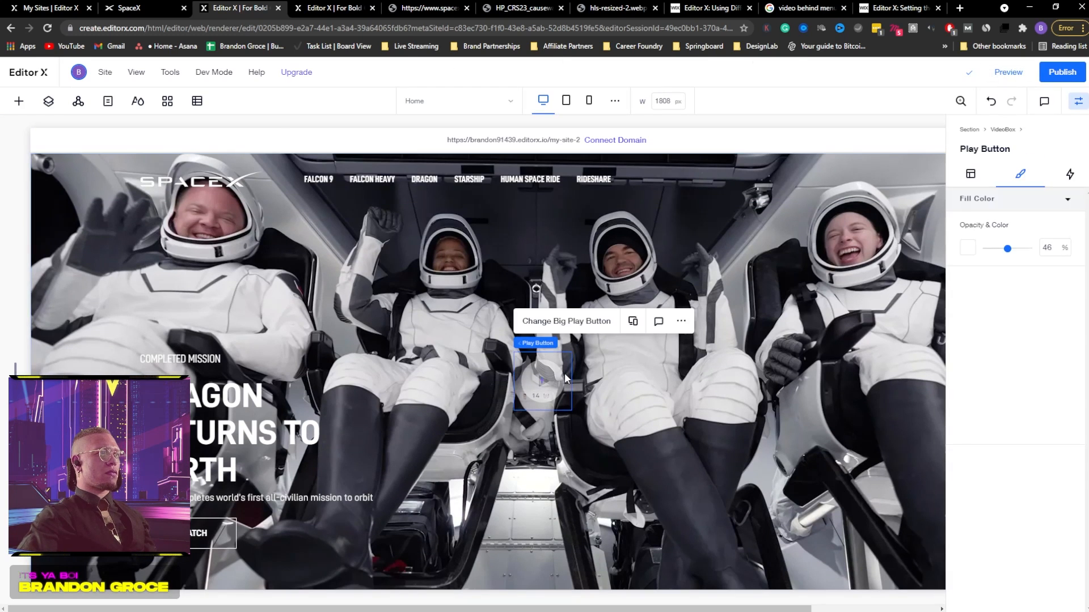
drag(1009, 251, 1001, 250)
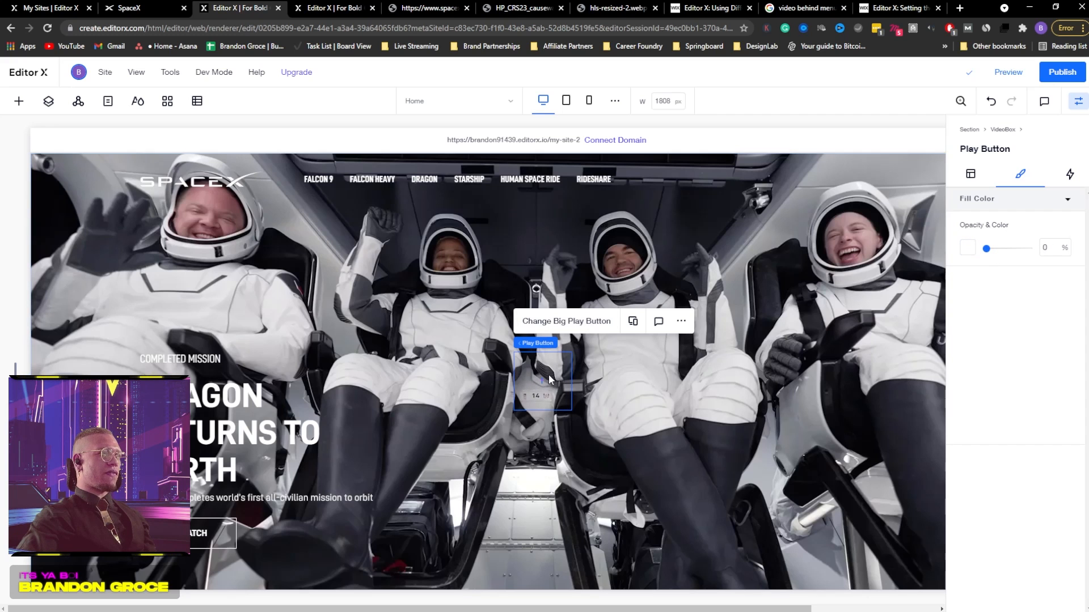
Preview the homepage and look through its sections, from the hero video down to the launch sections and back
click(1009, 72)
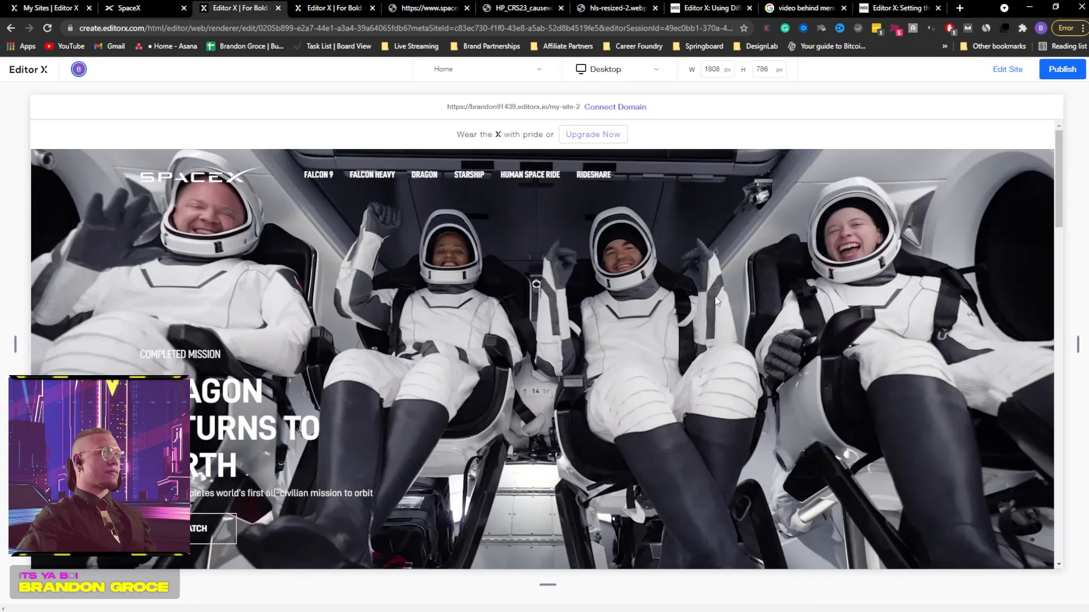
scroll(671, 314, down, 15)
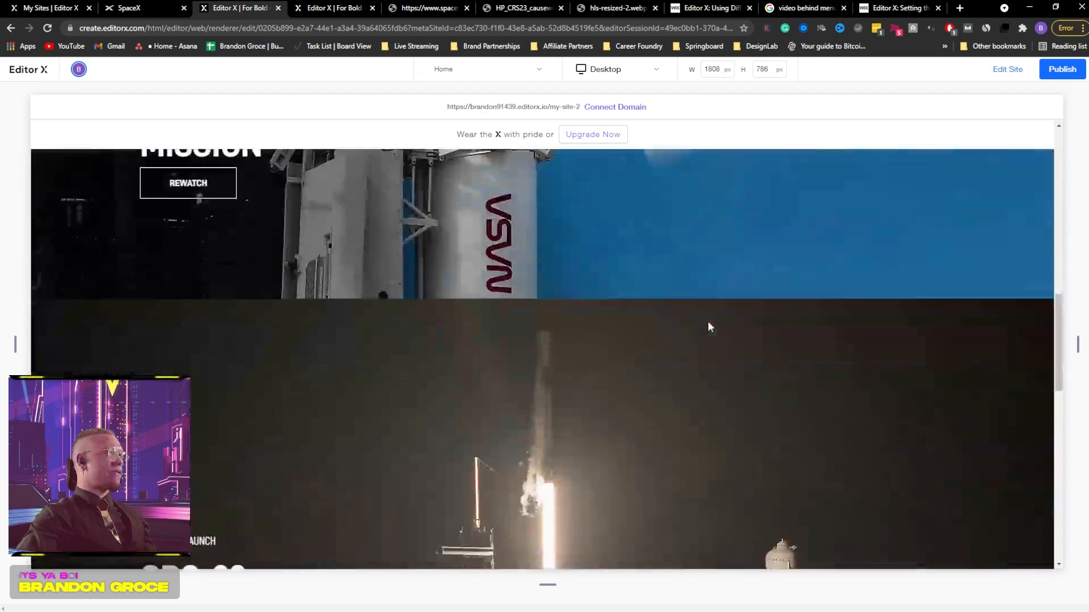
scroll(713, 317, down, 5)
scroll(714, 315, up, 20)
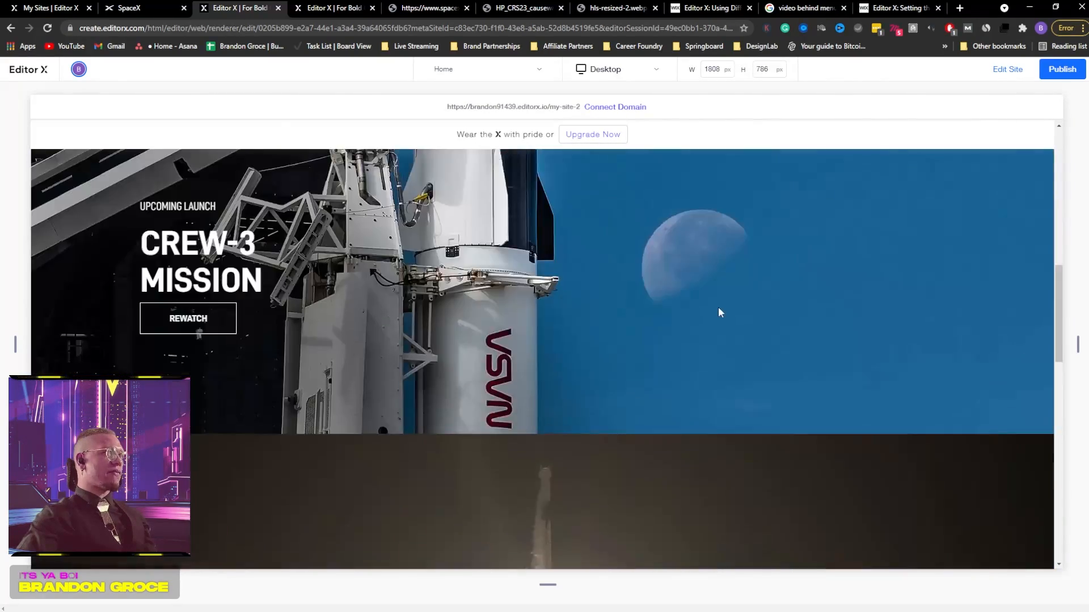
scroll(720, 309, up, 2)
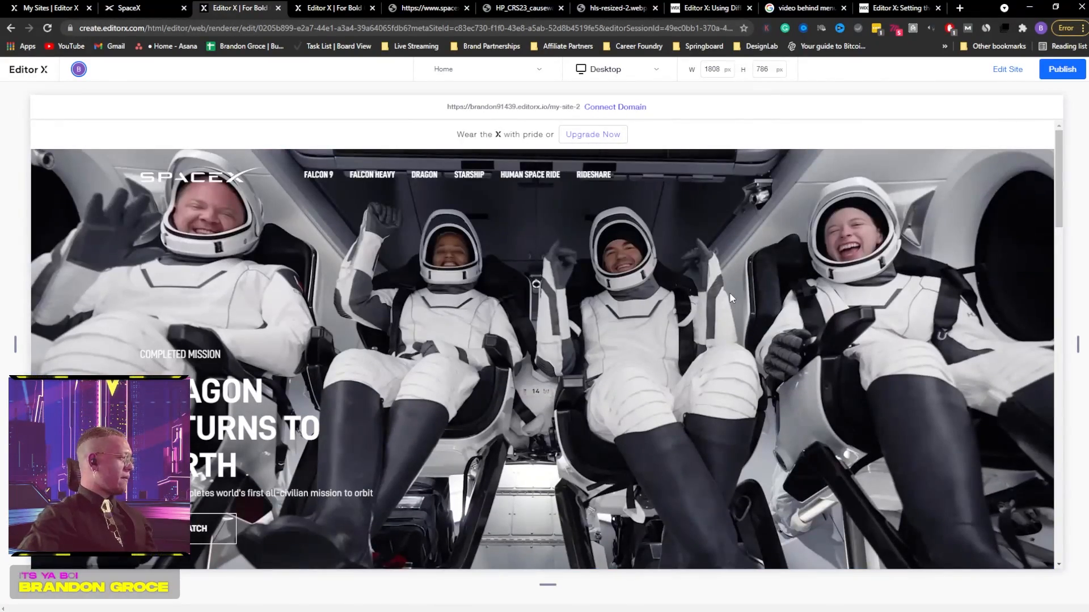